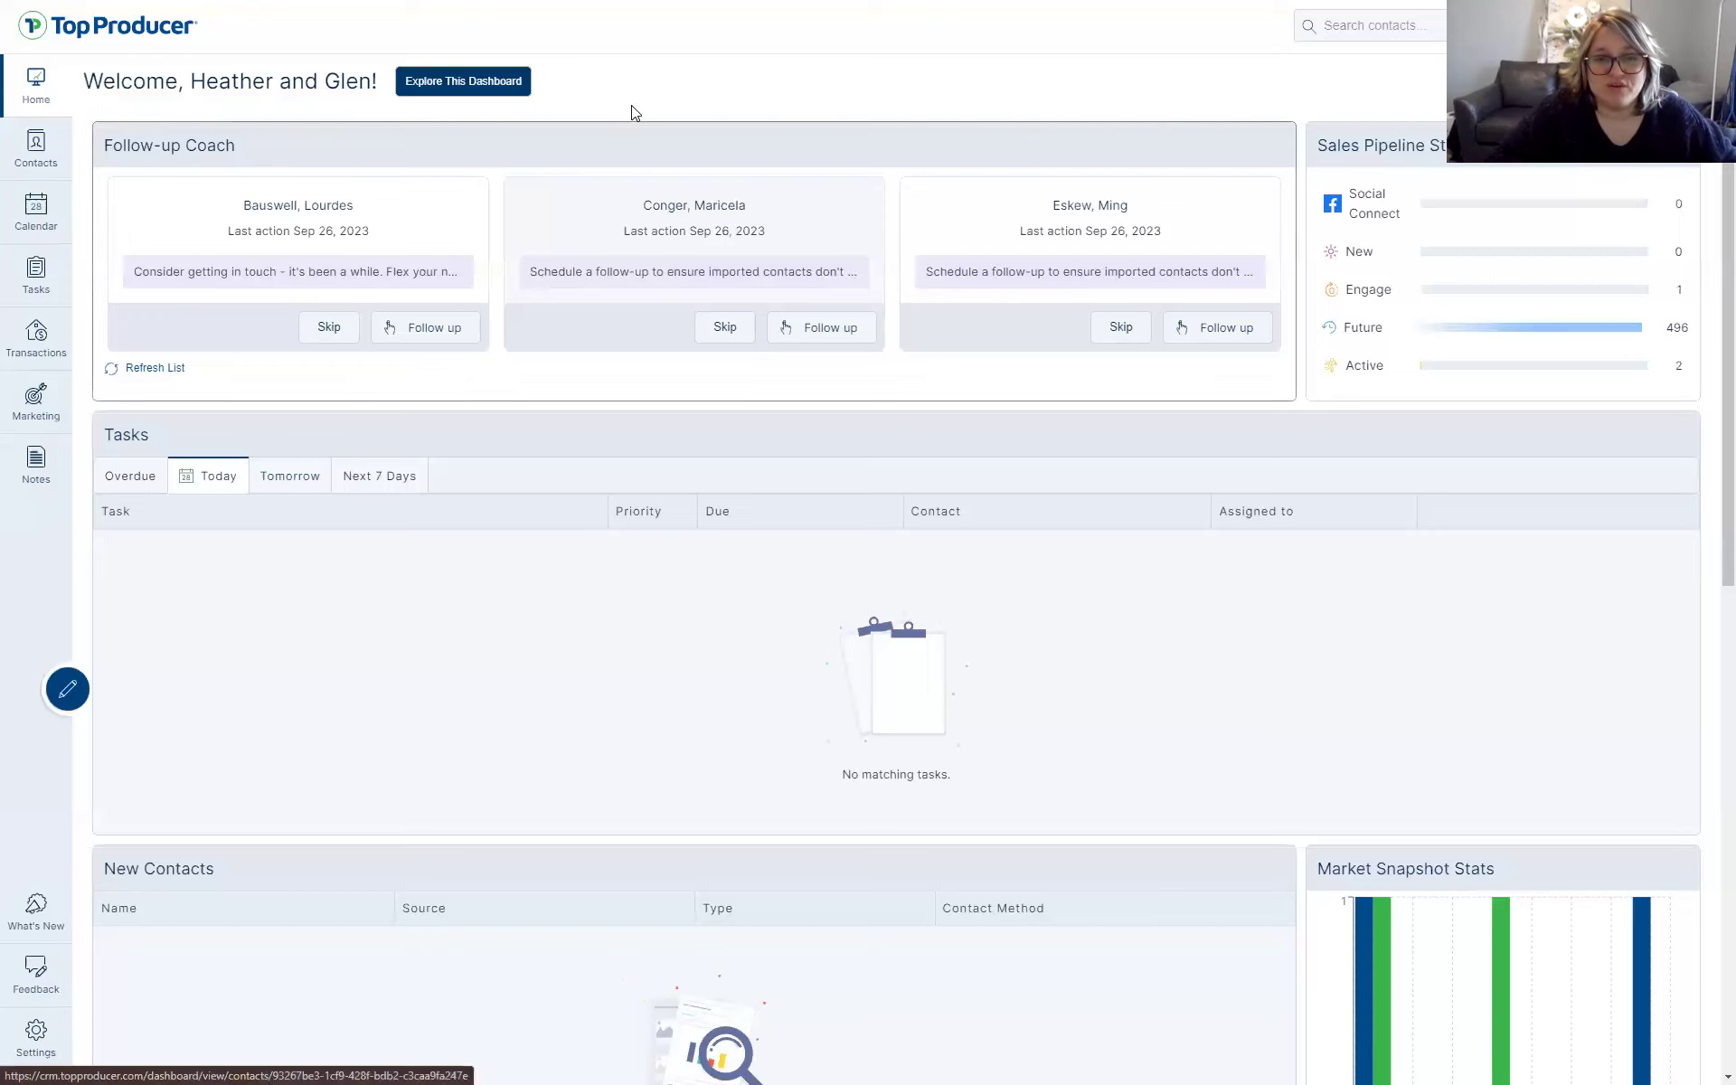
Skip the first contact suggested in the Follow-up Coach
click(329, 327)
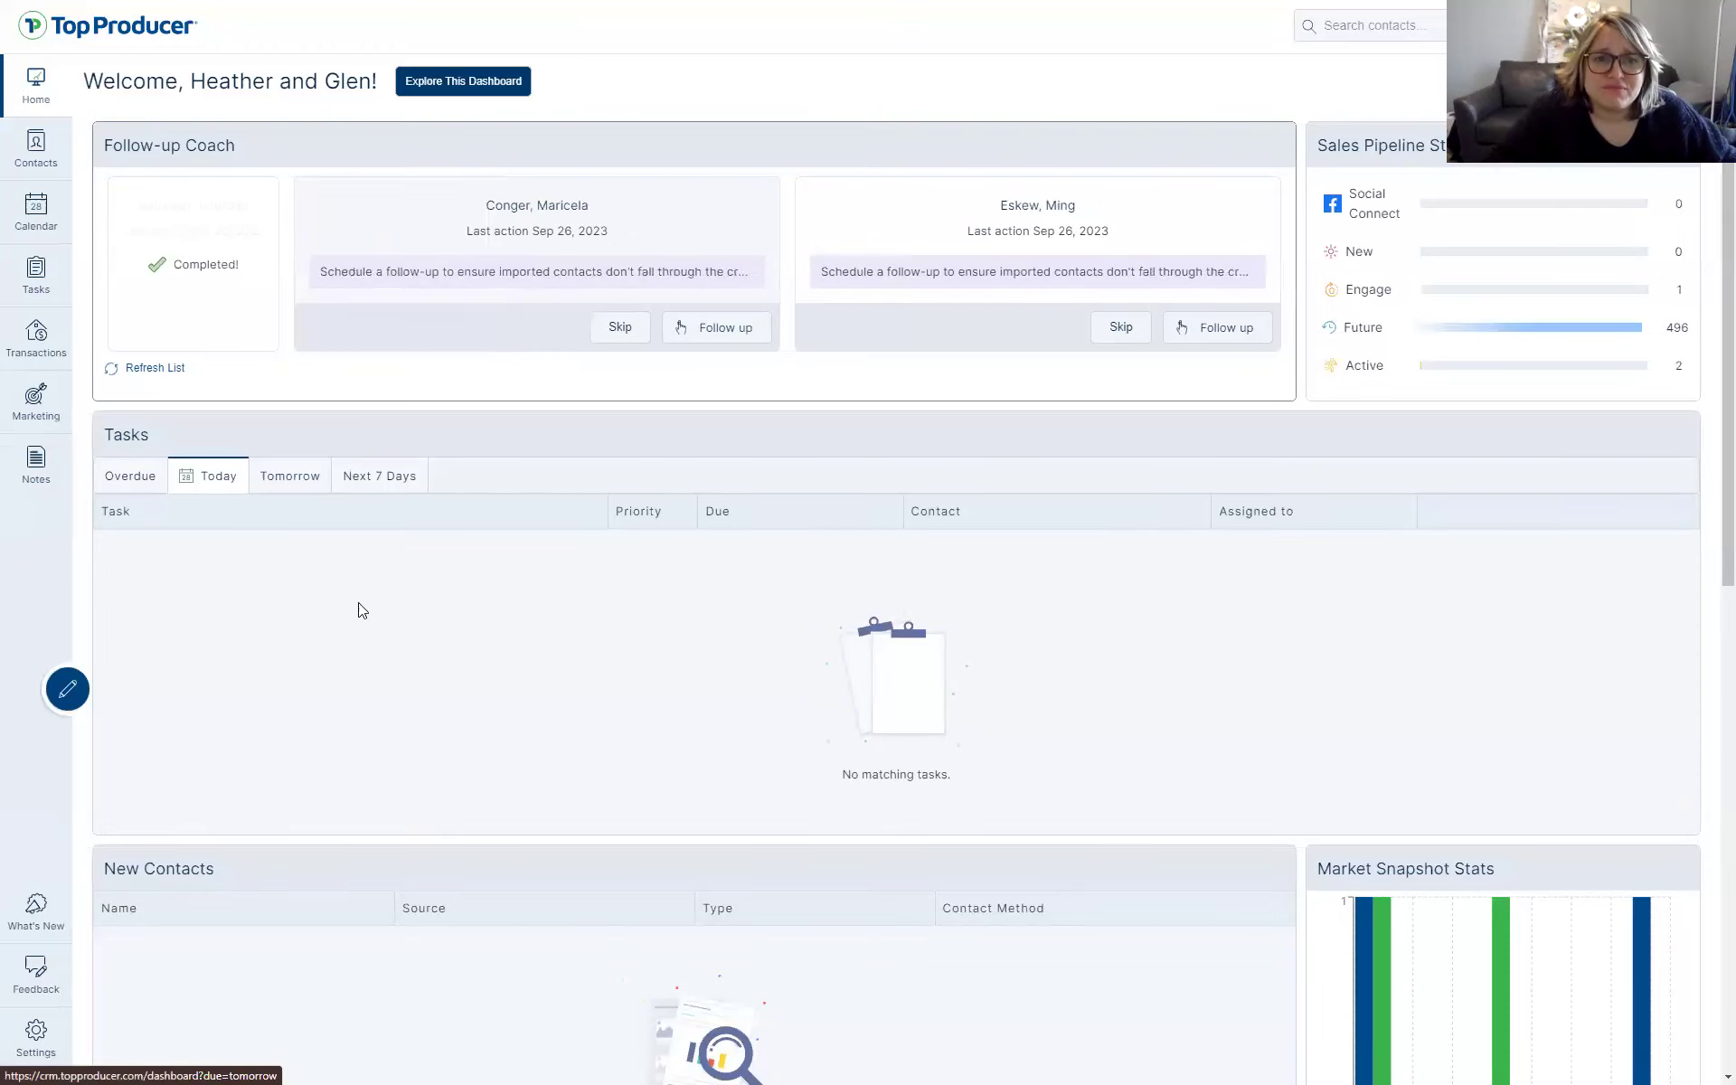
click(225, 289)
Open the follow-up for the next suggested contact and set the contact status to Inactive
click(734, 344)
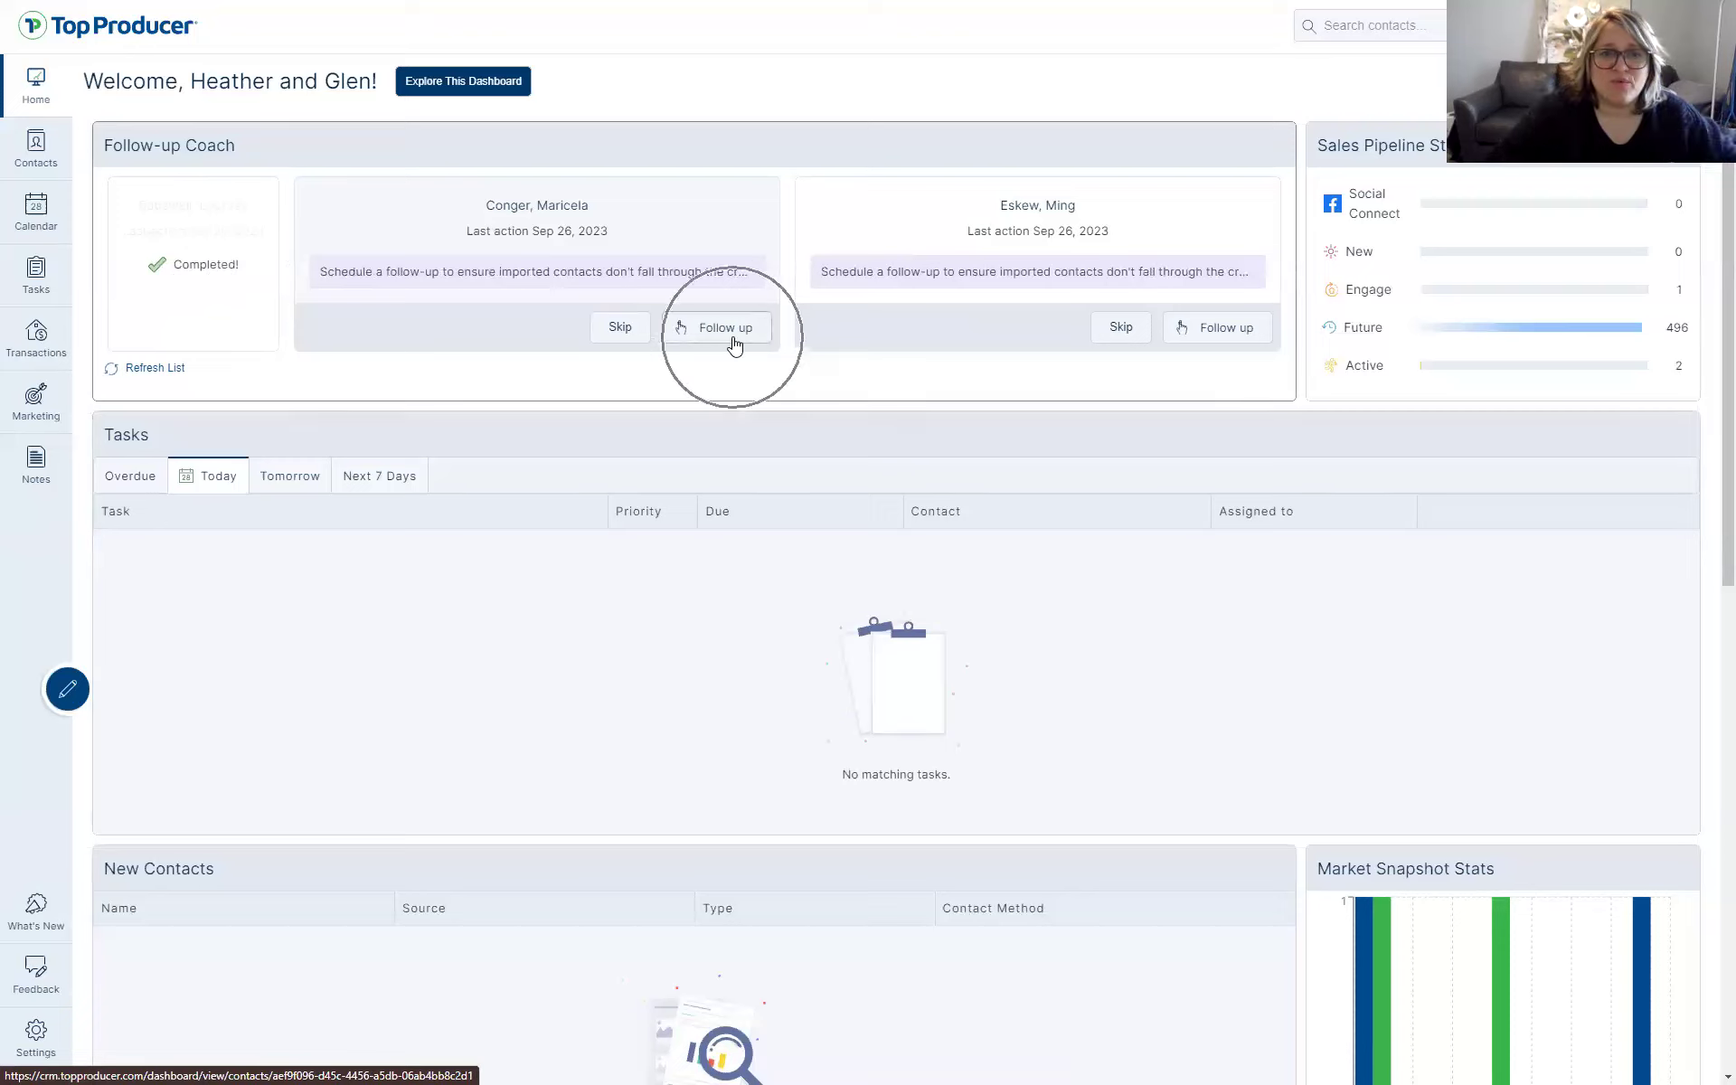
click(729, 337)
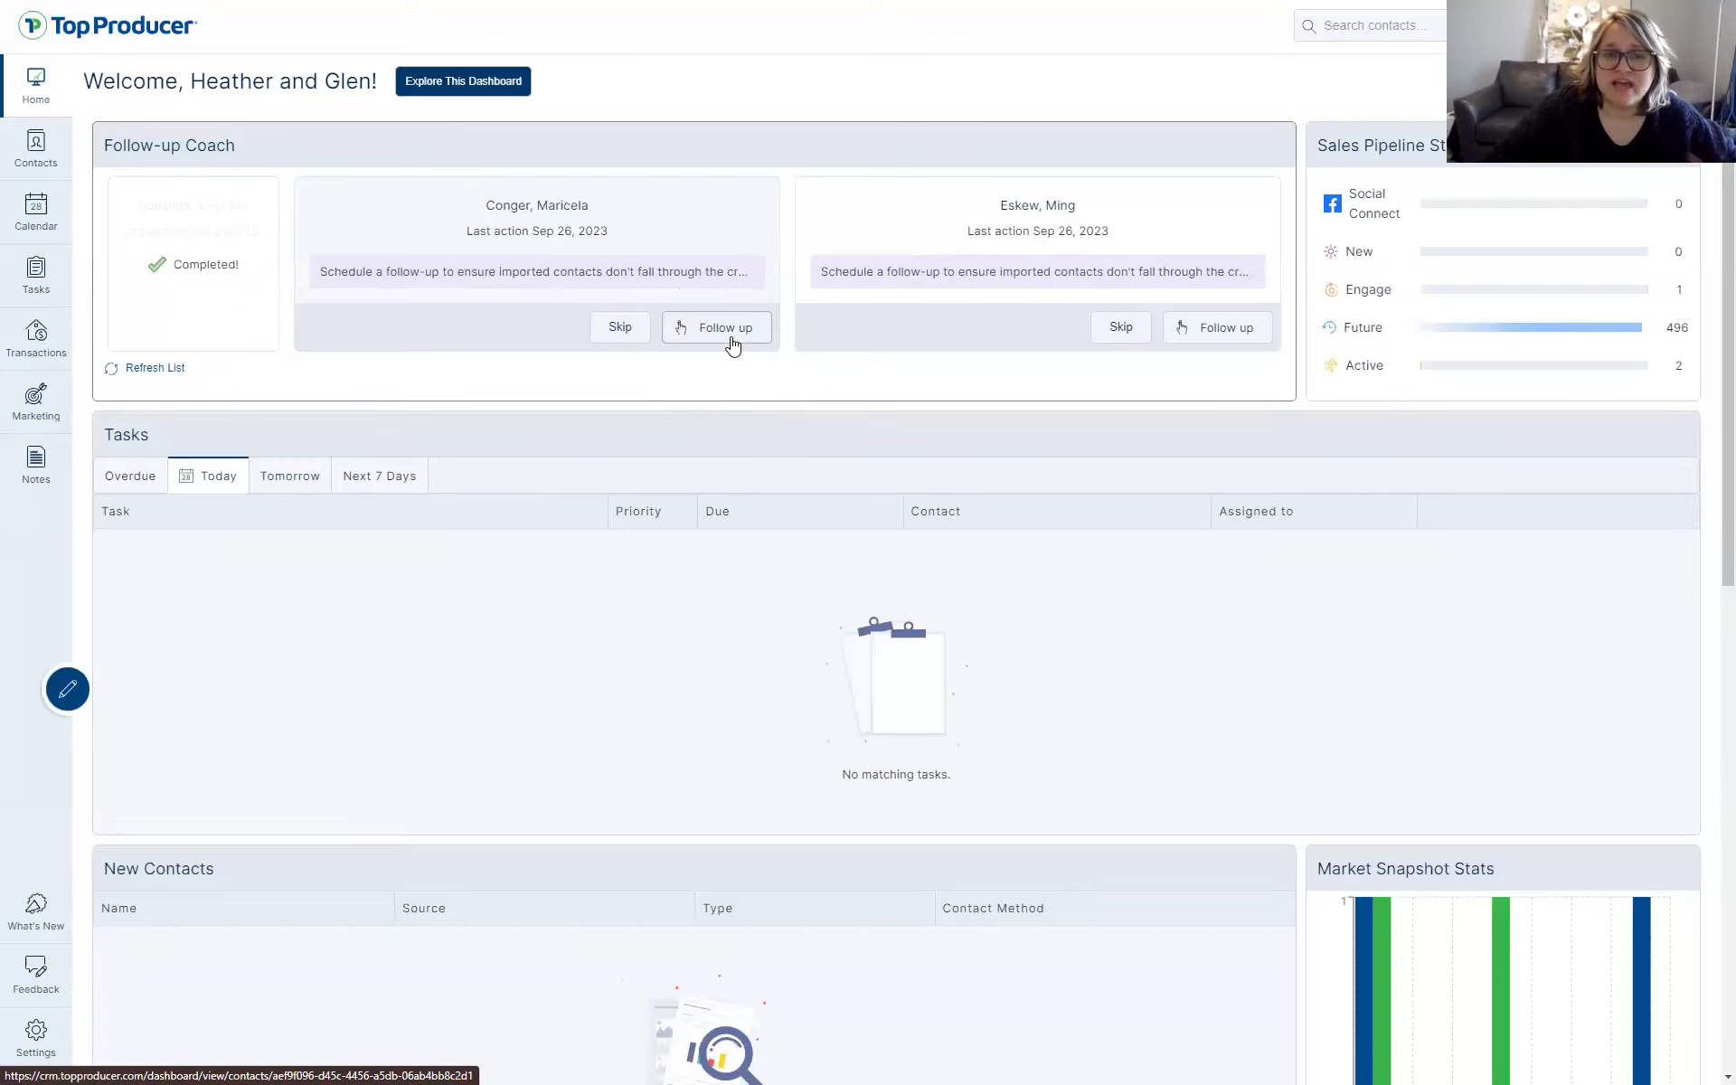
click(723, 333)
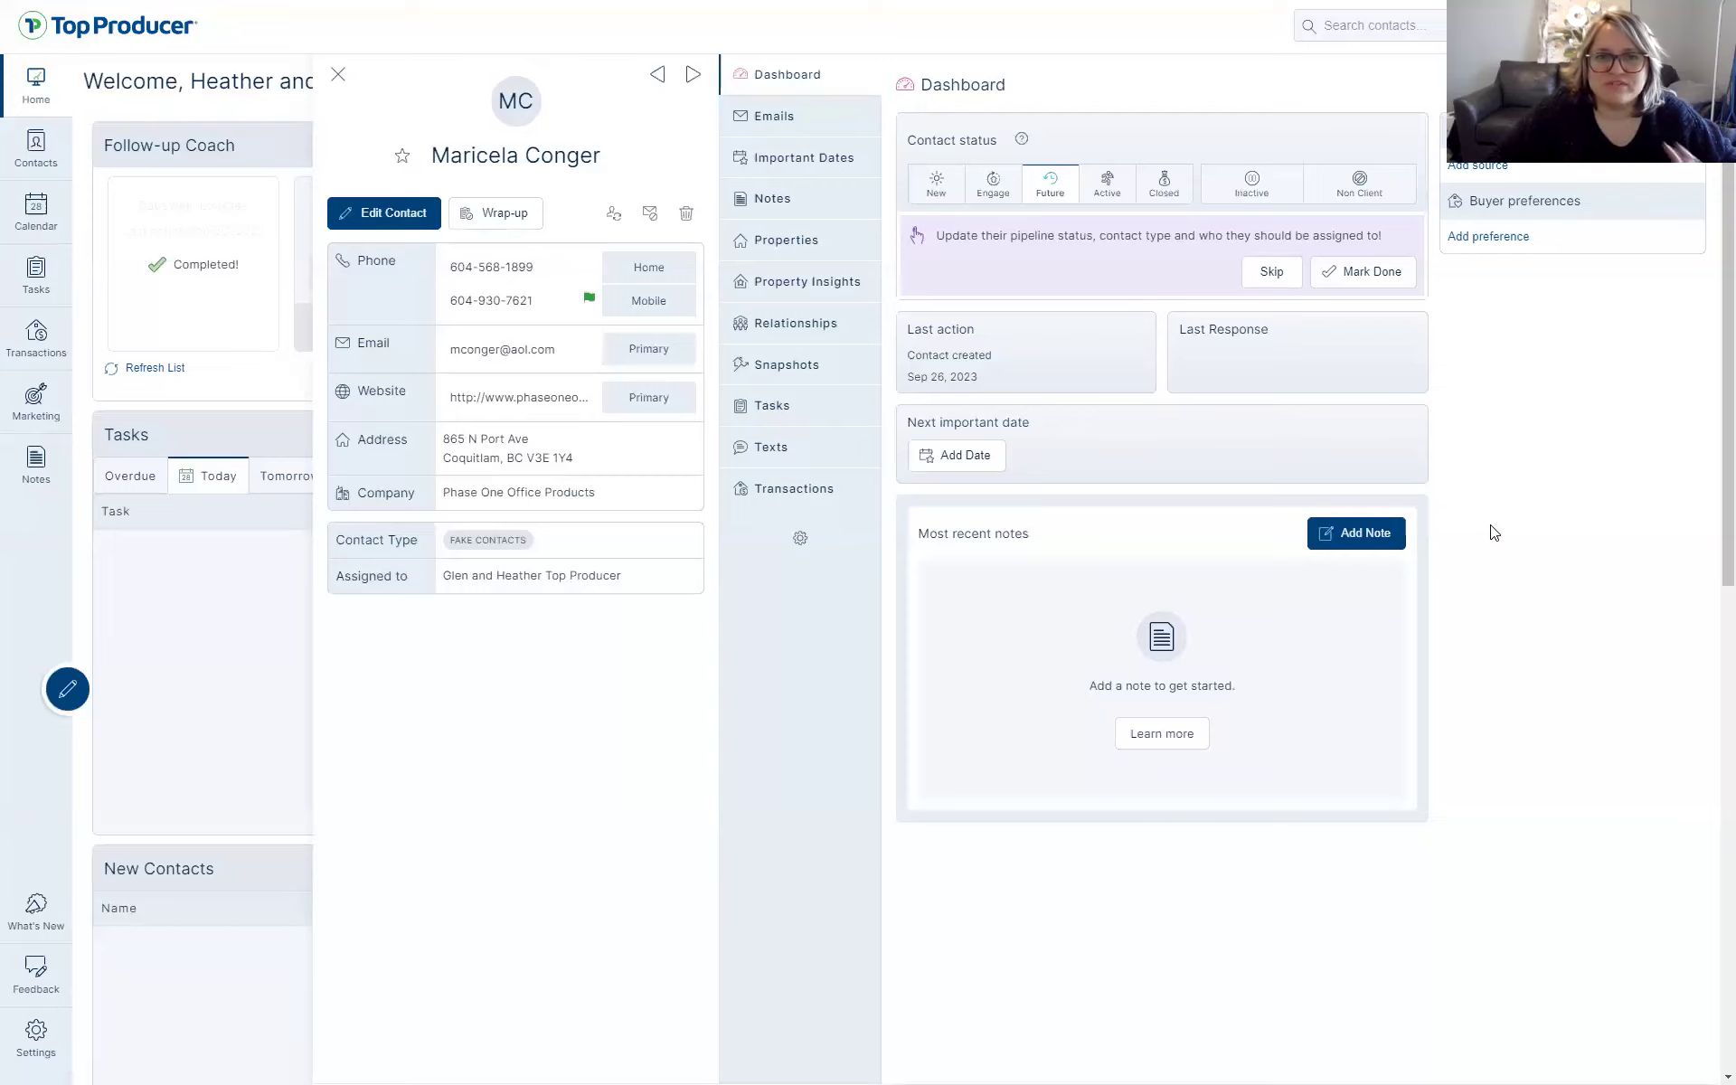
click(1251, 183)
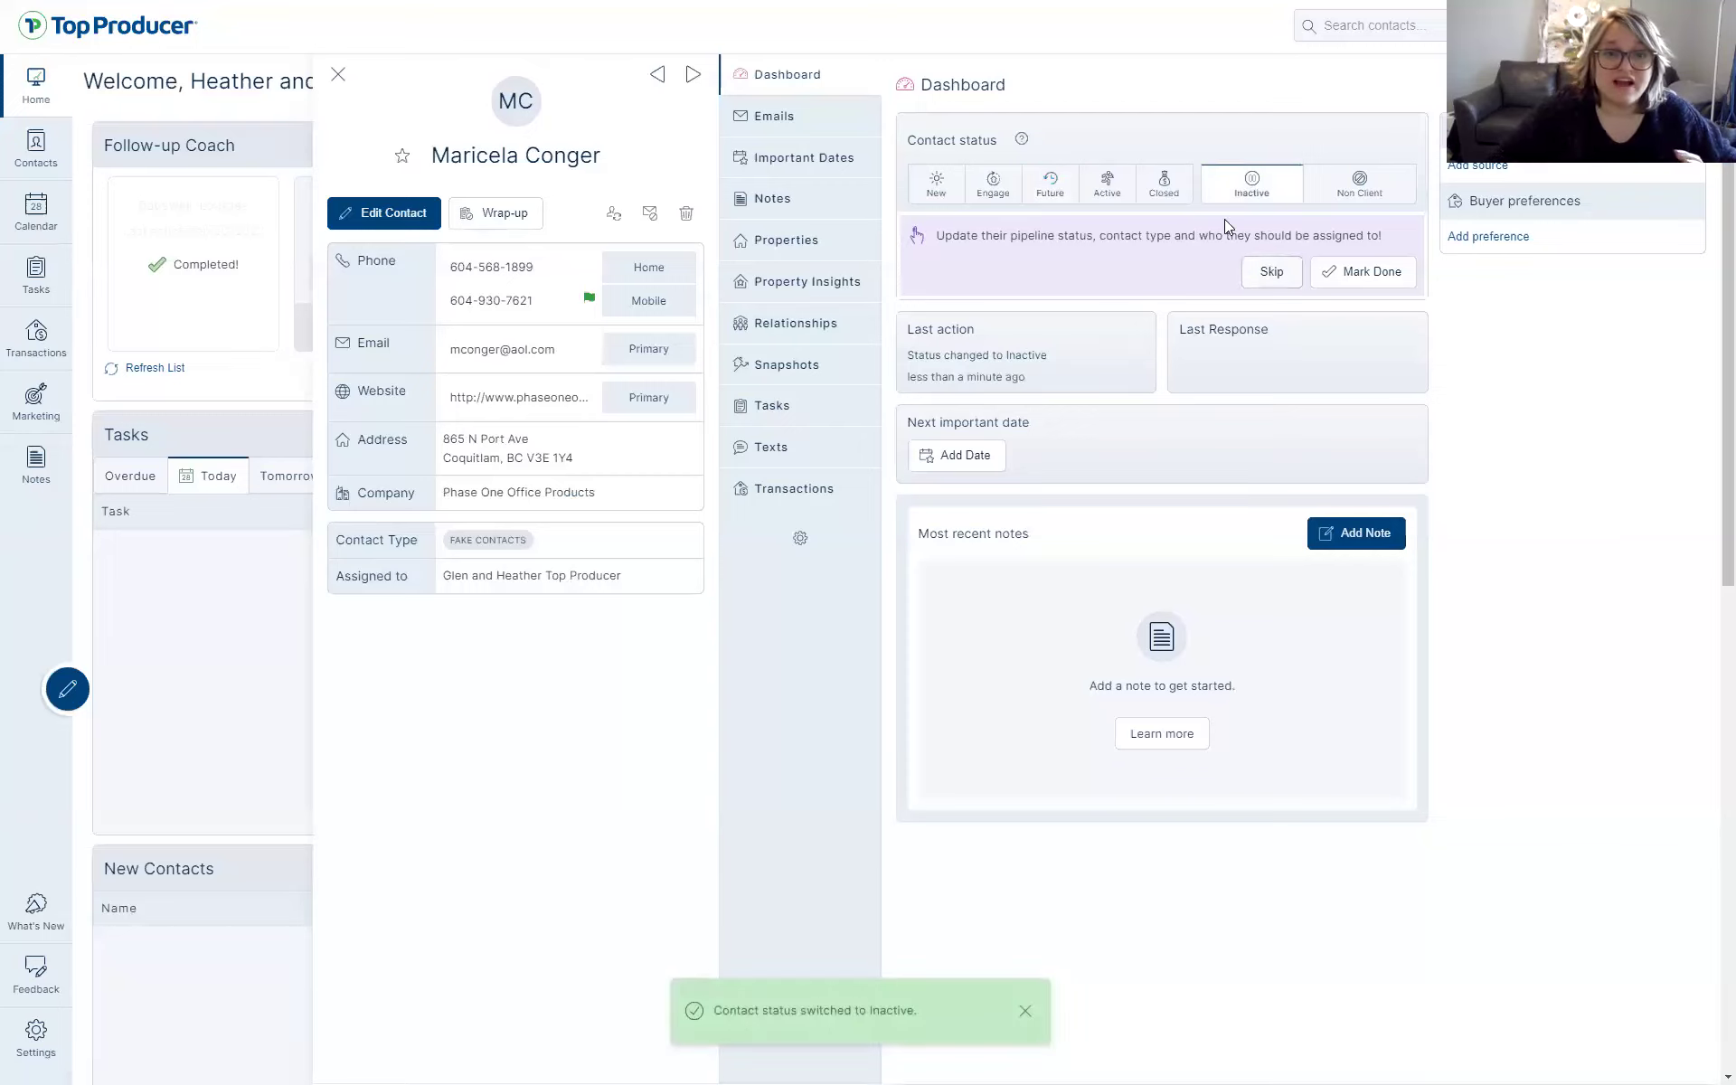
Mark the follow-up done, save a call wrap-up noting "Cust is moving out of town, so setting them inactive", and close the contact
click(1370, 271)
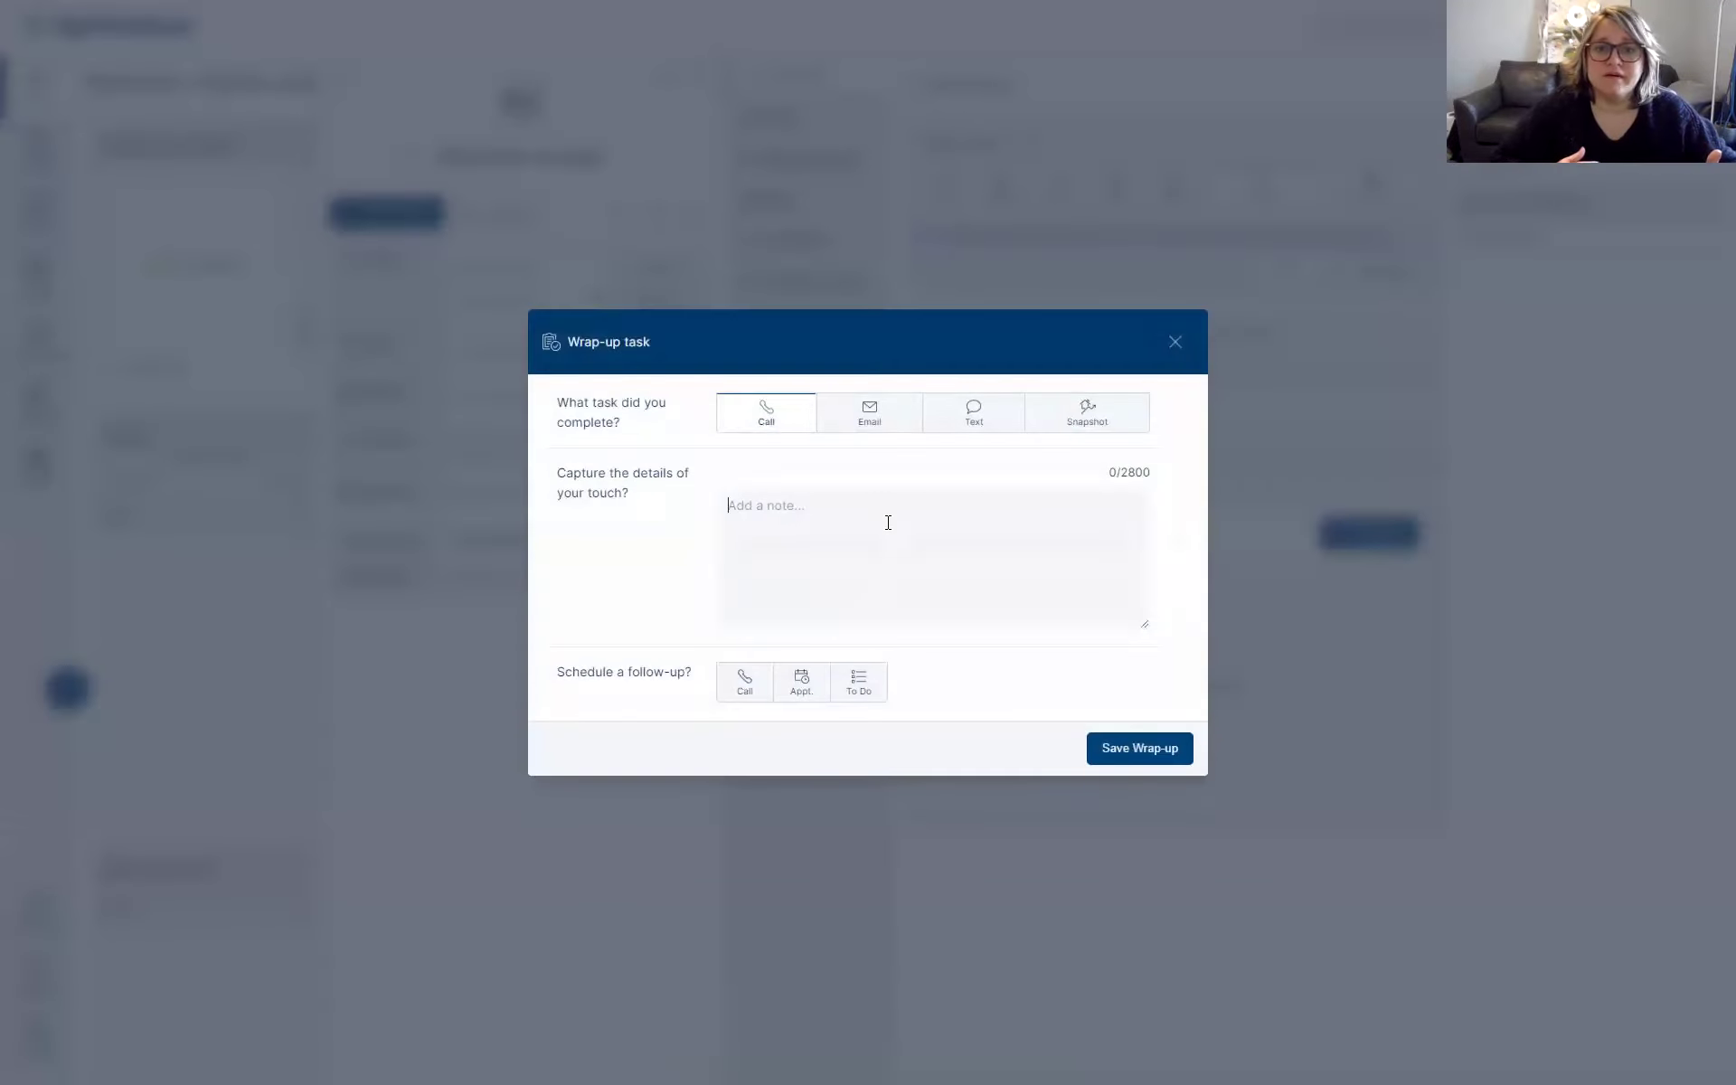
text(C)
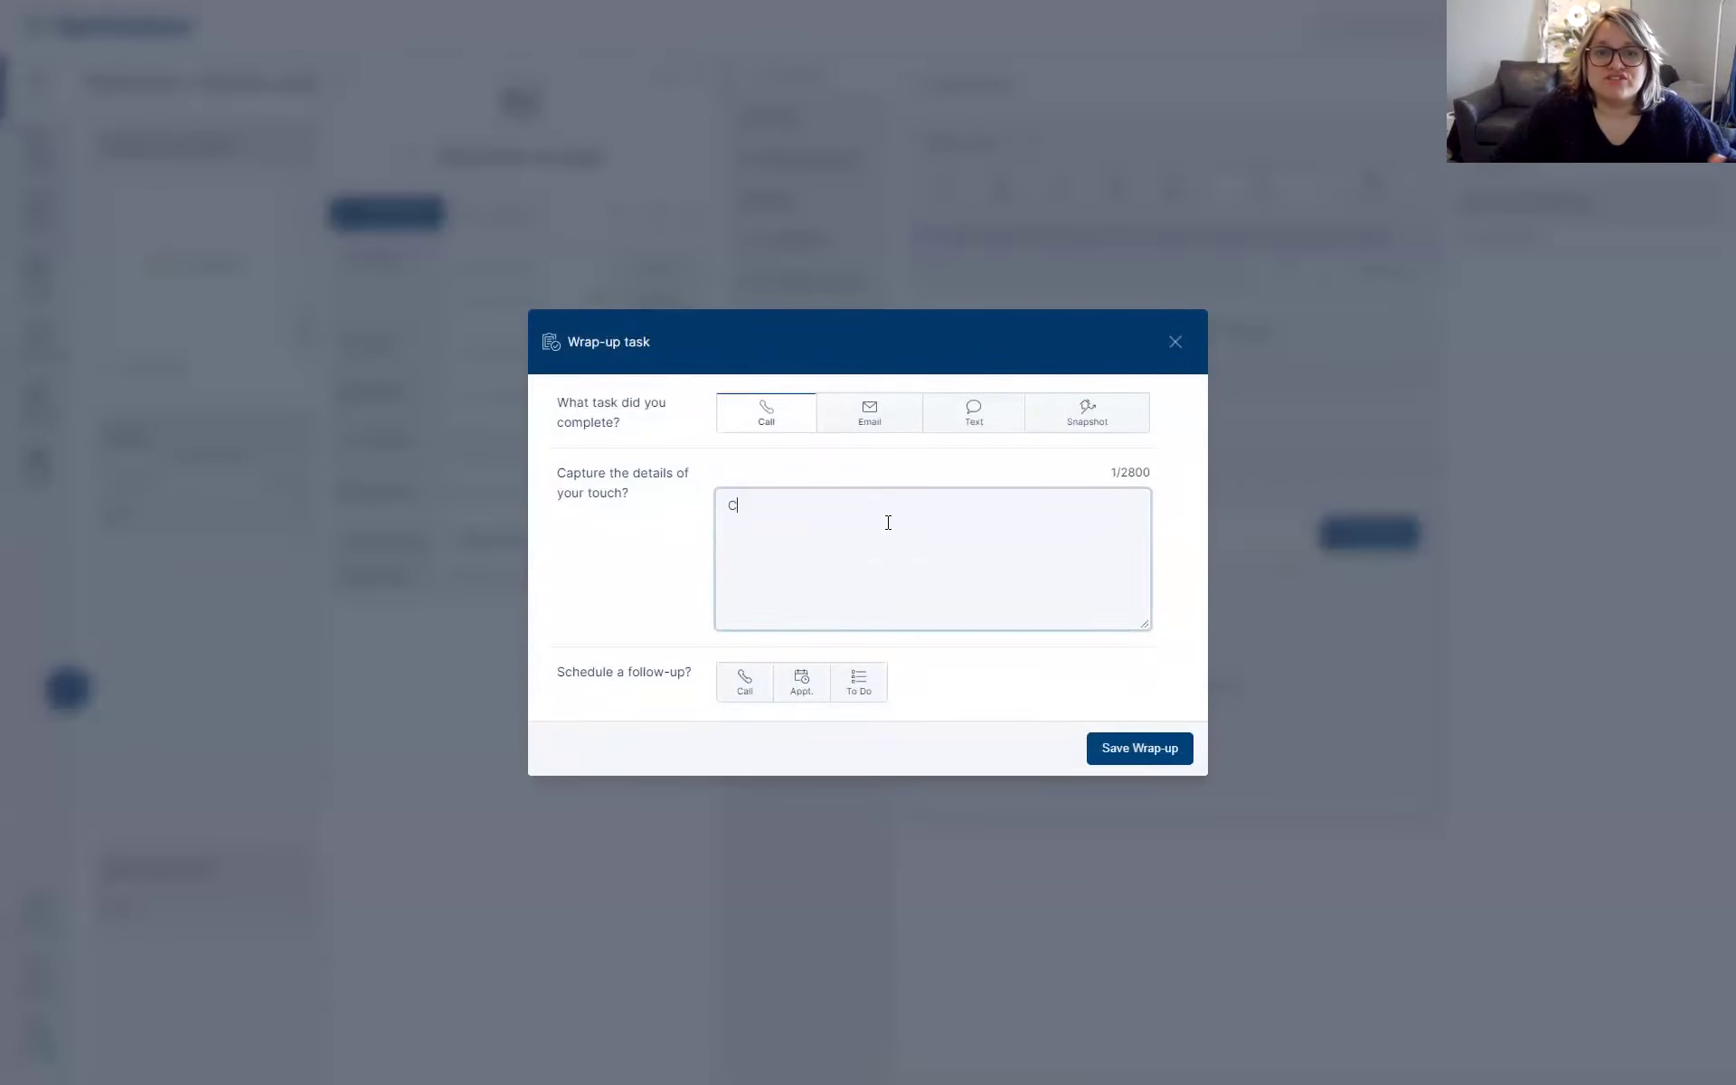
text(ust  s moving out )
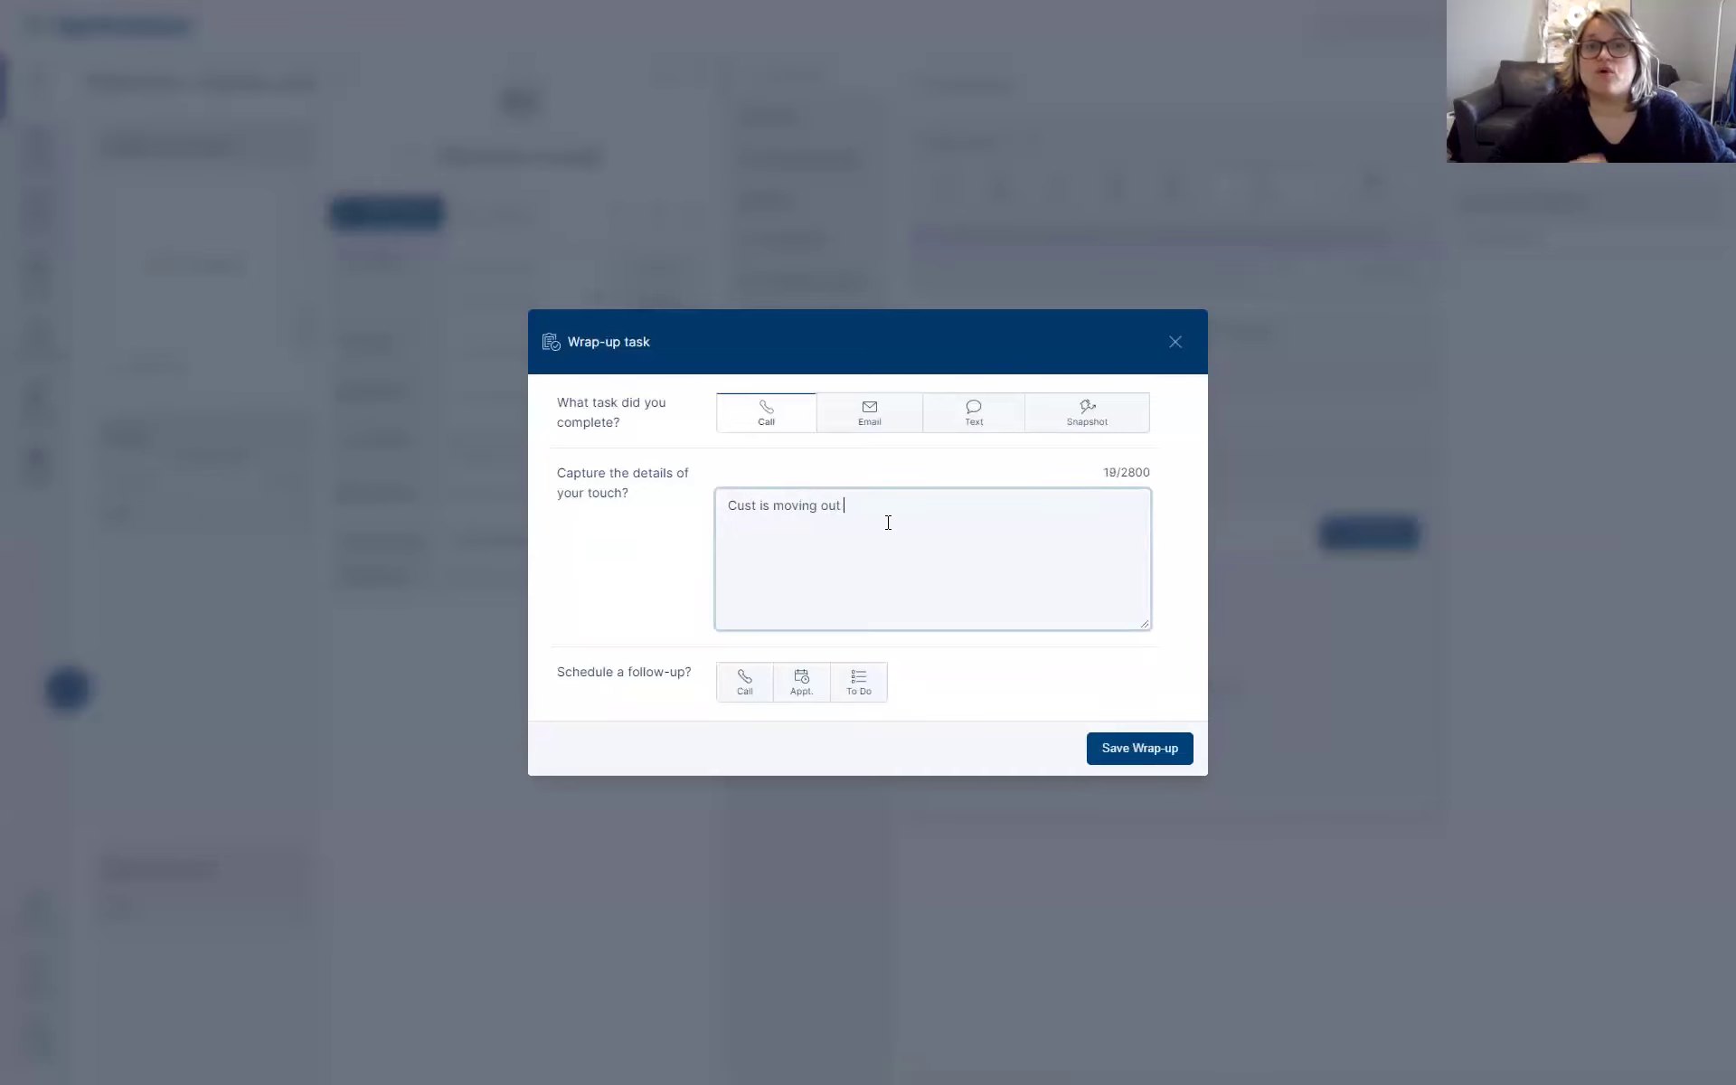
text(of town, so se)
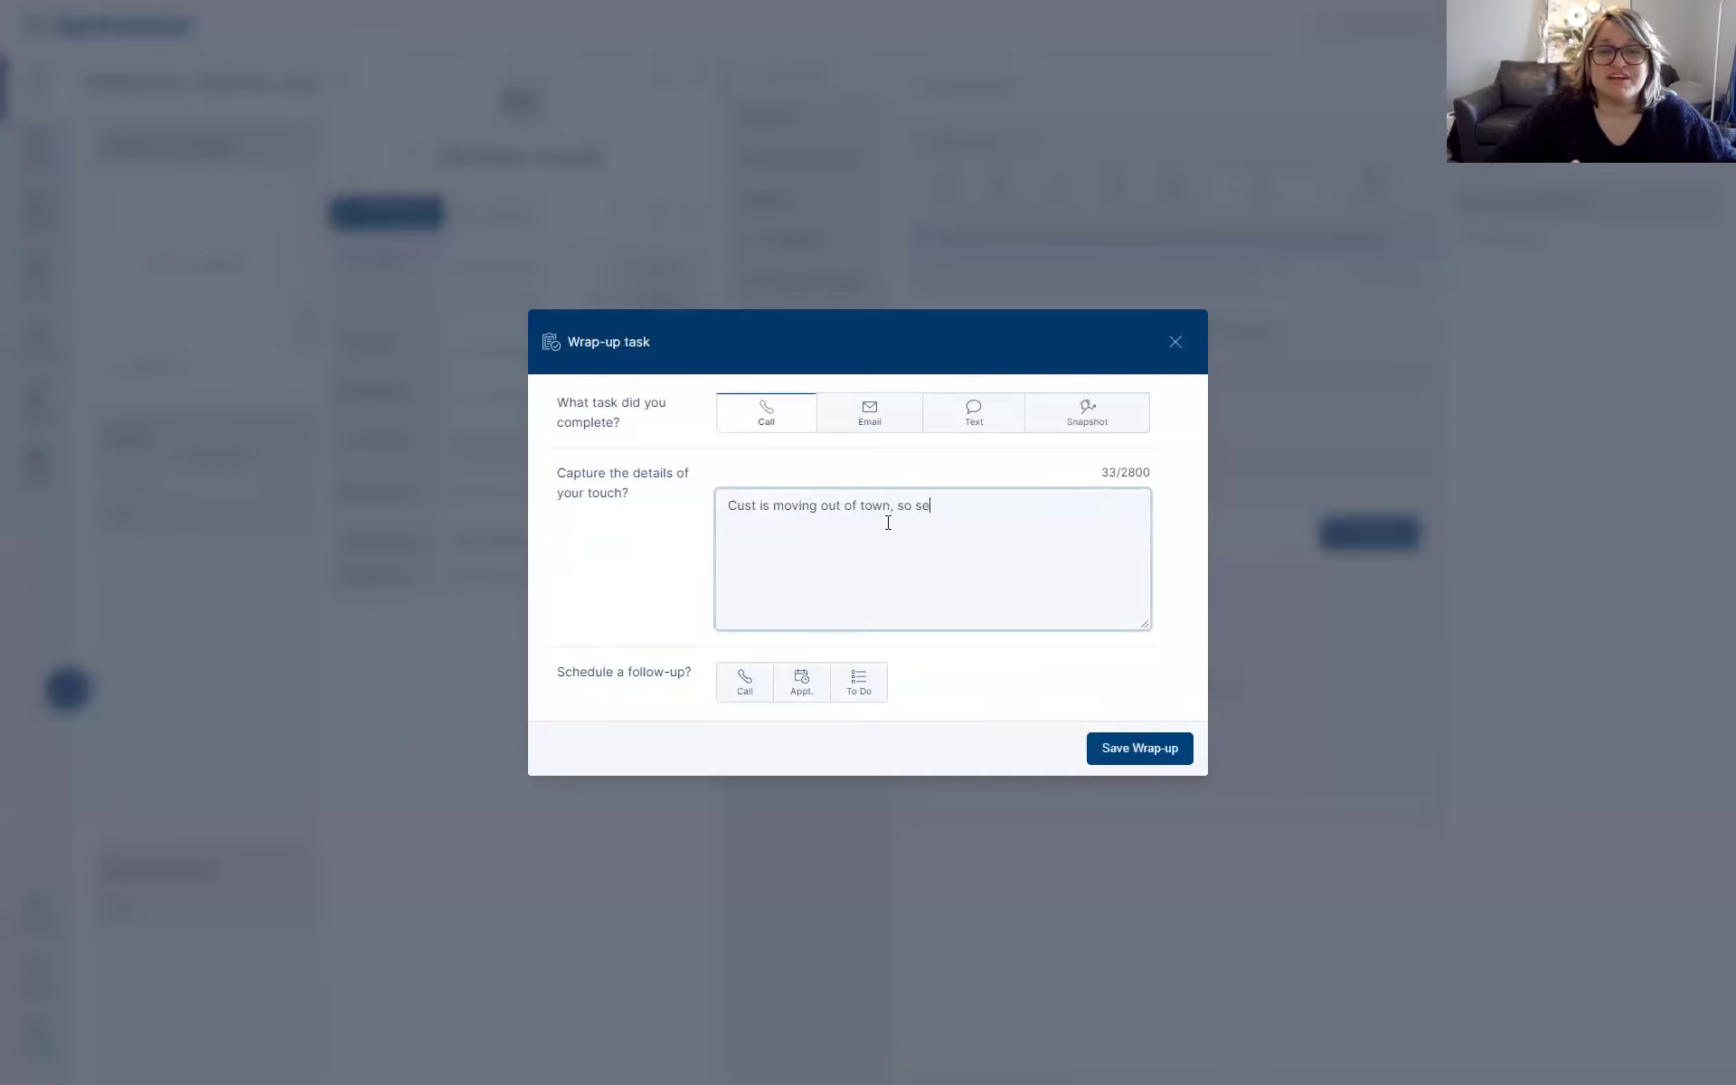
text(tting them in active)
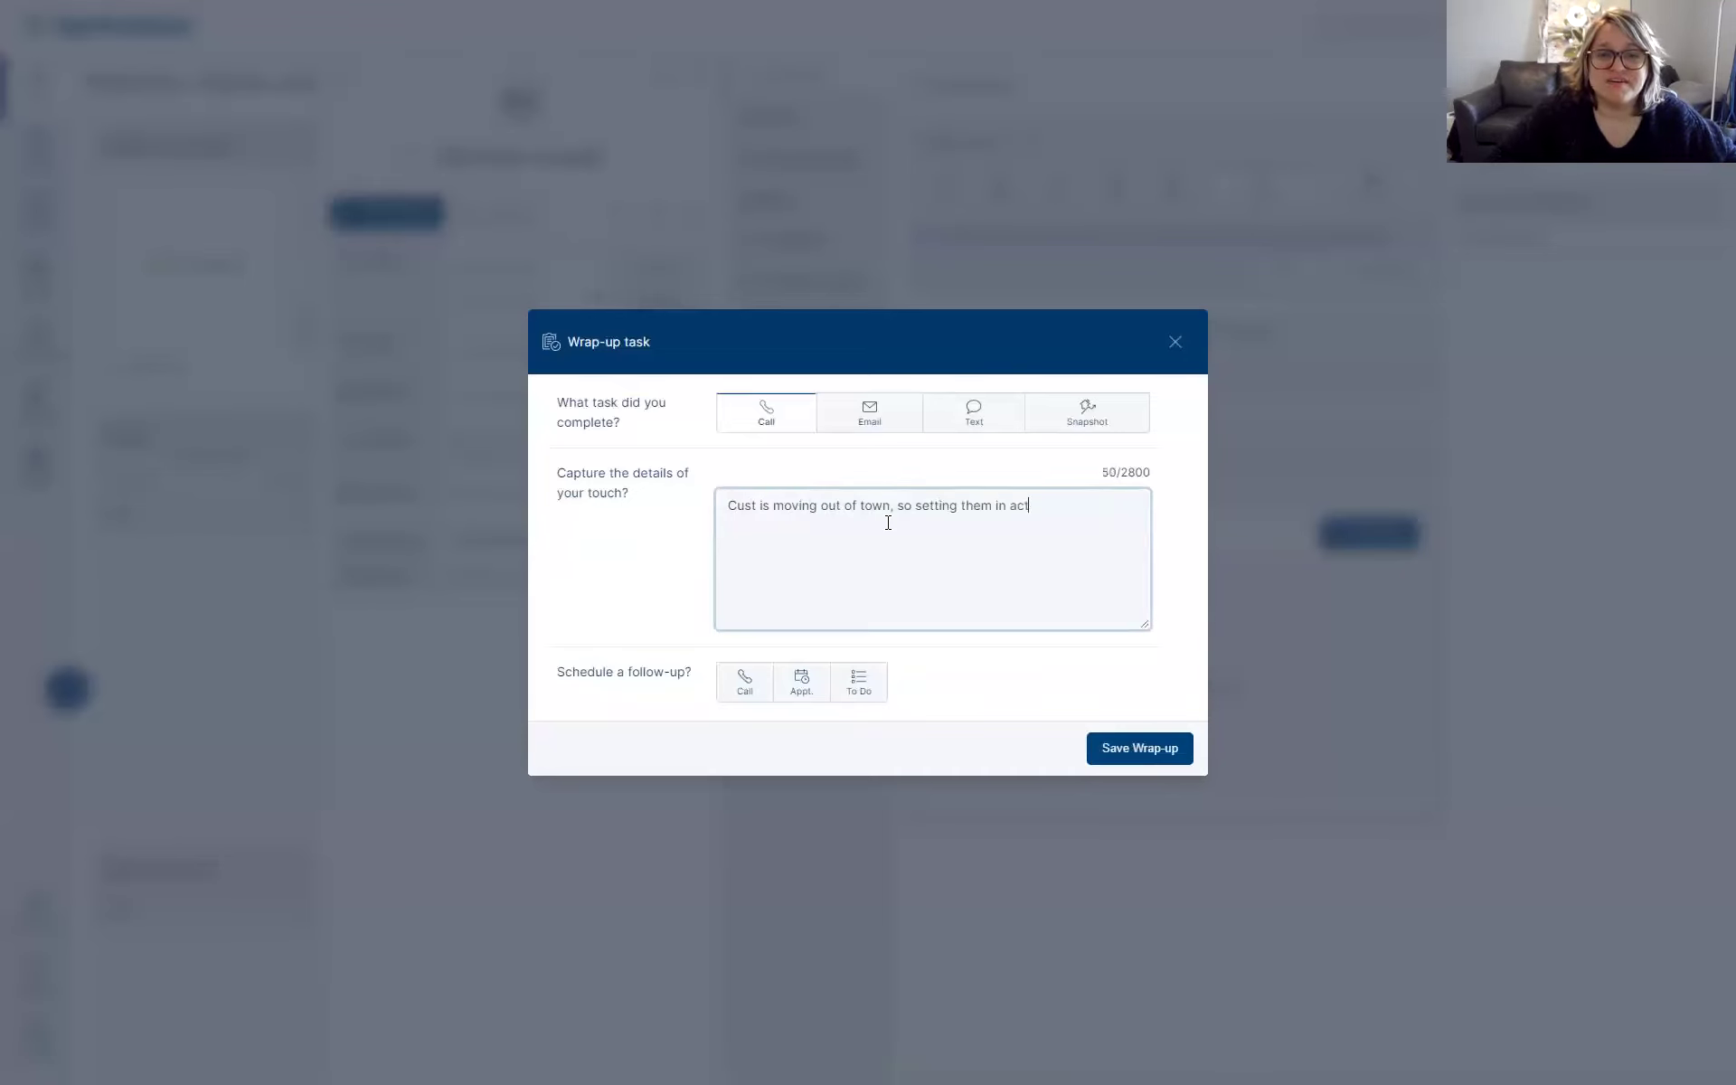
click(1007, 503)
key(BackSpace)
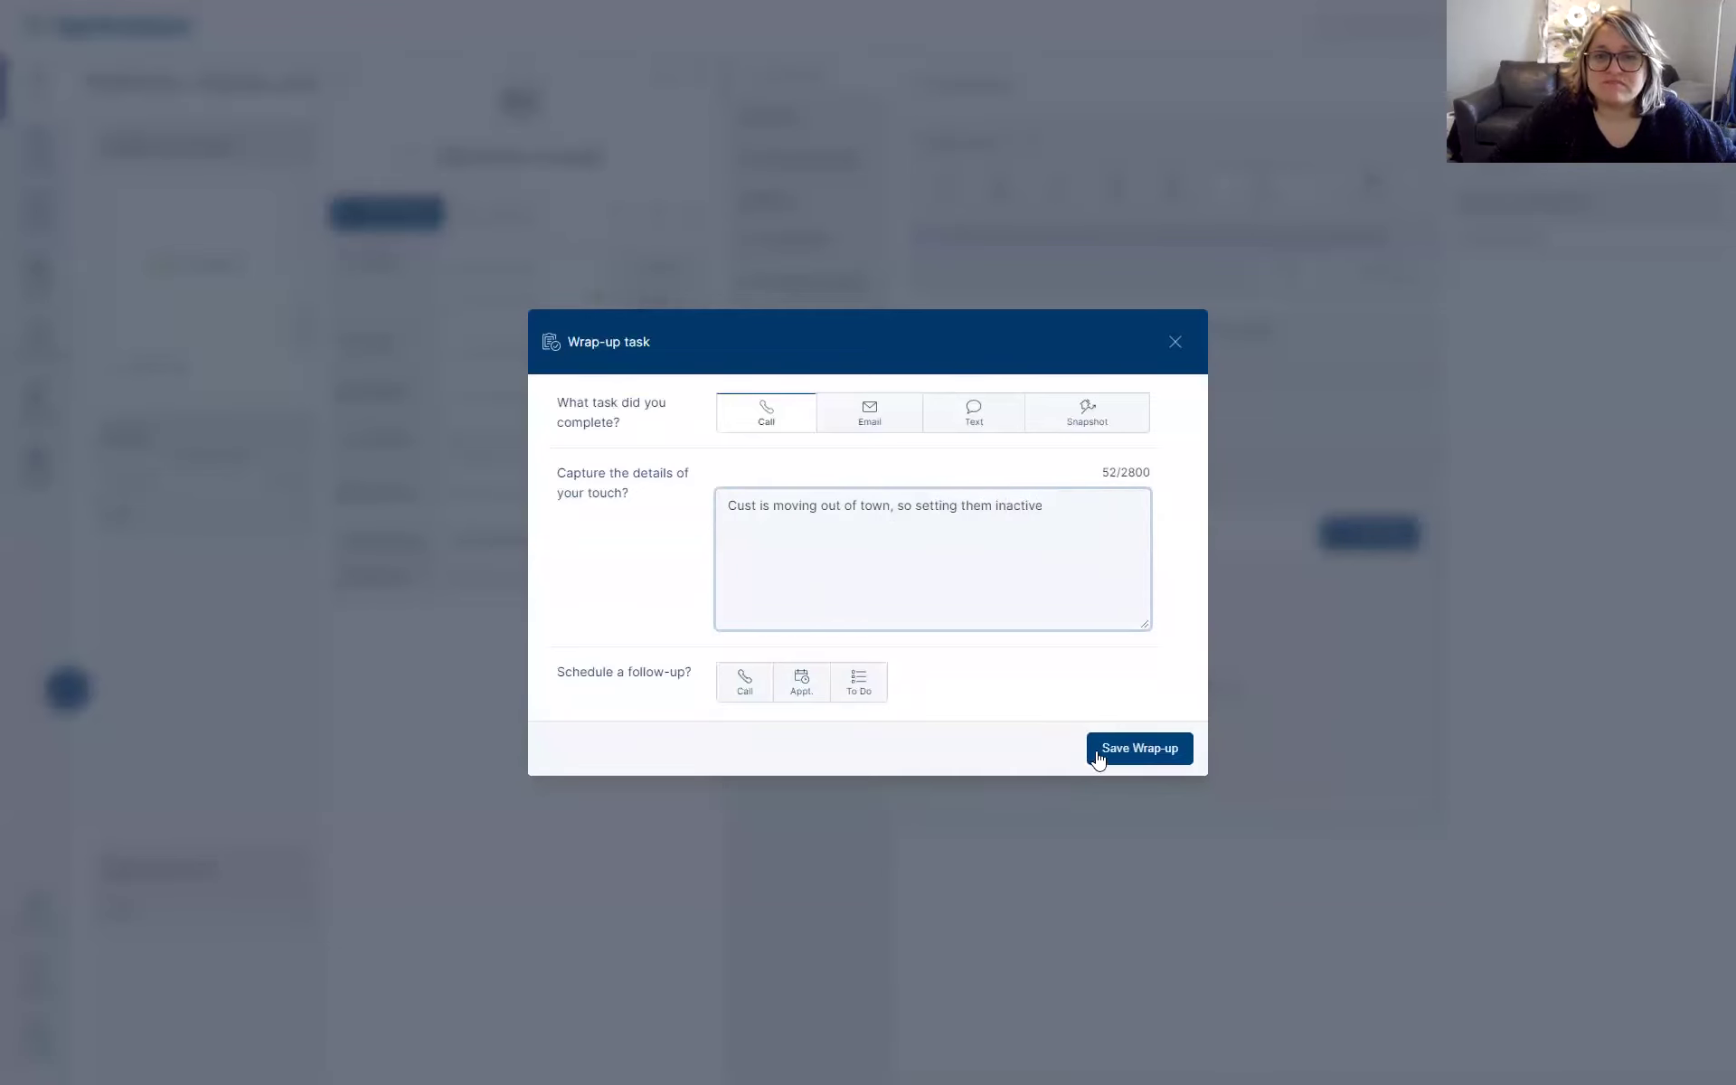
click(1134, 759)
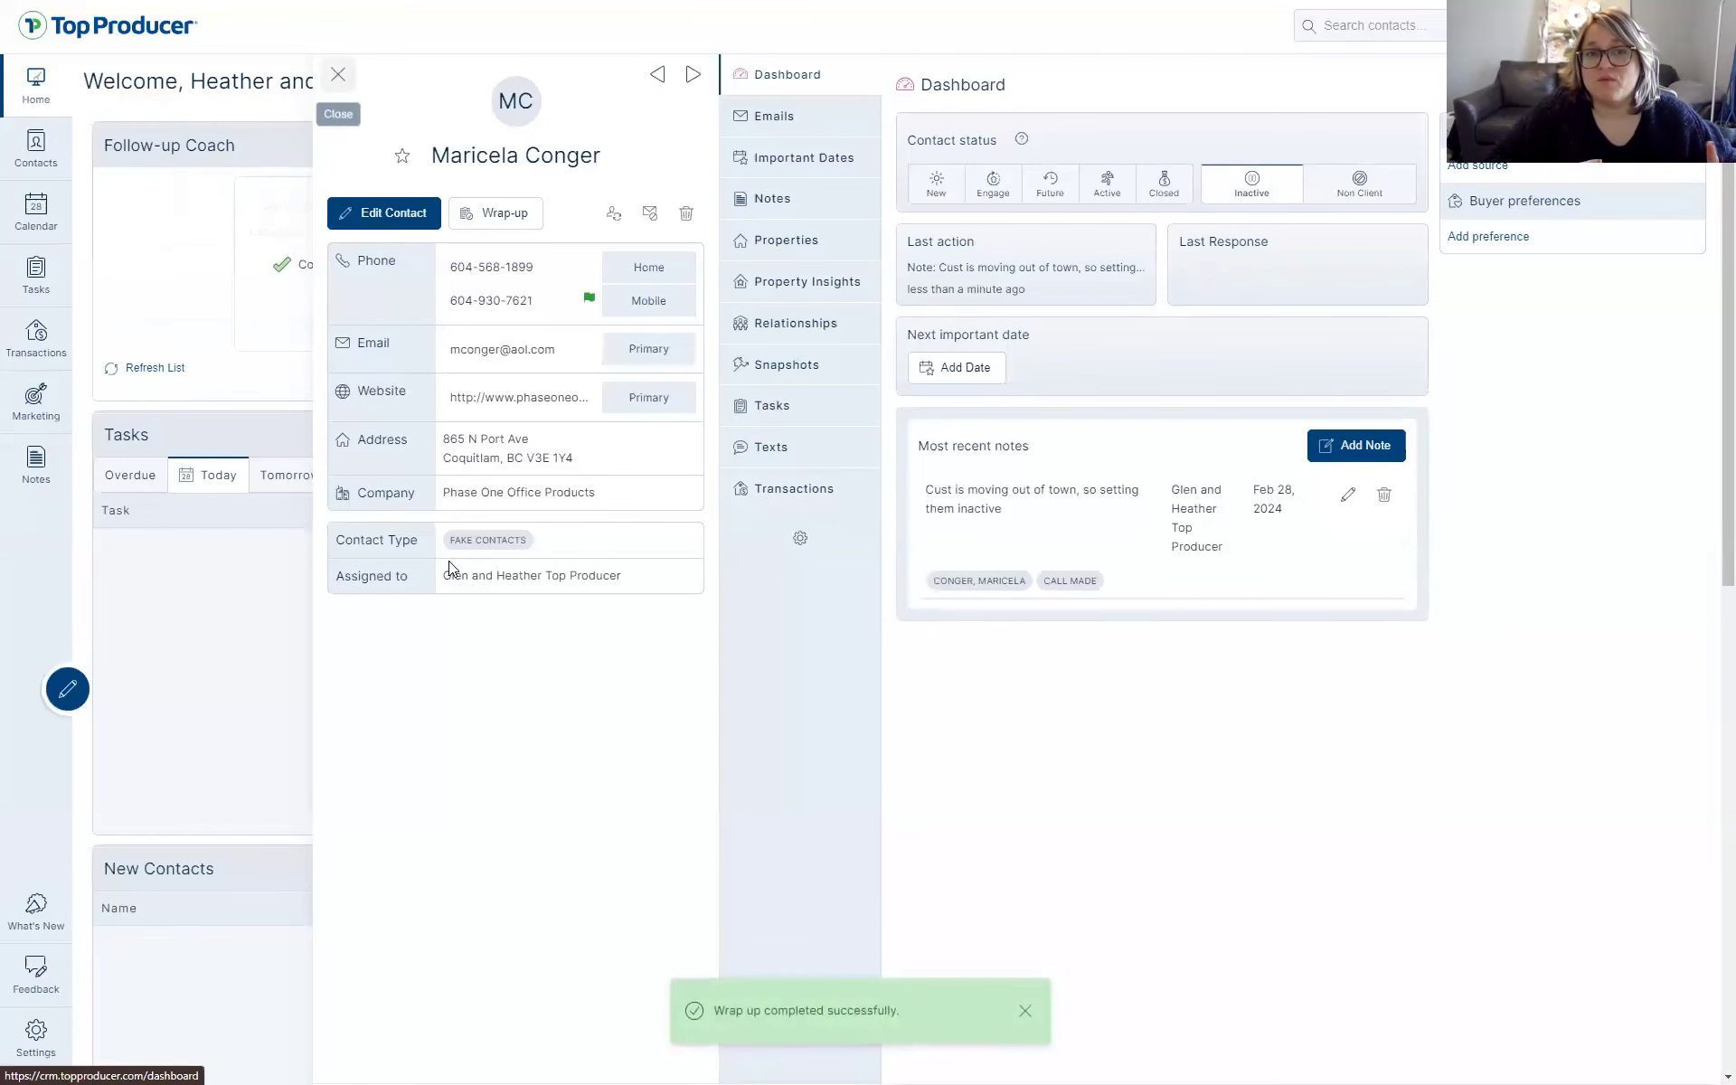
click(339, 75)
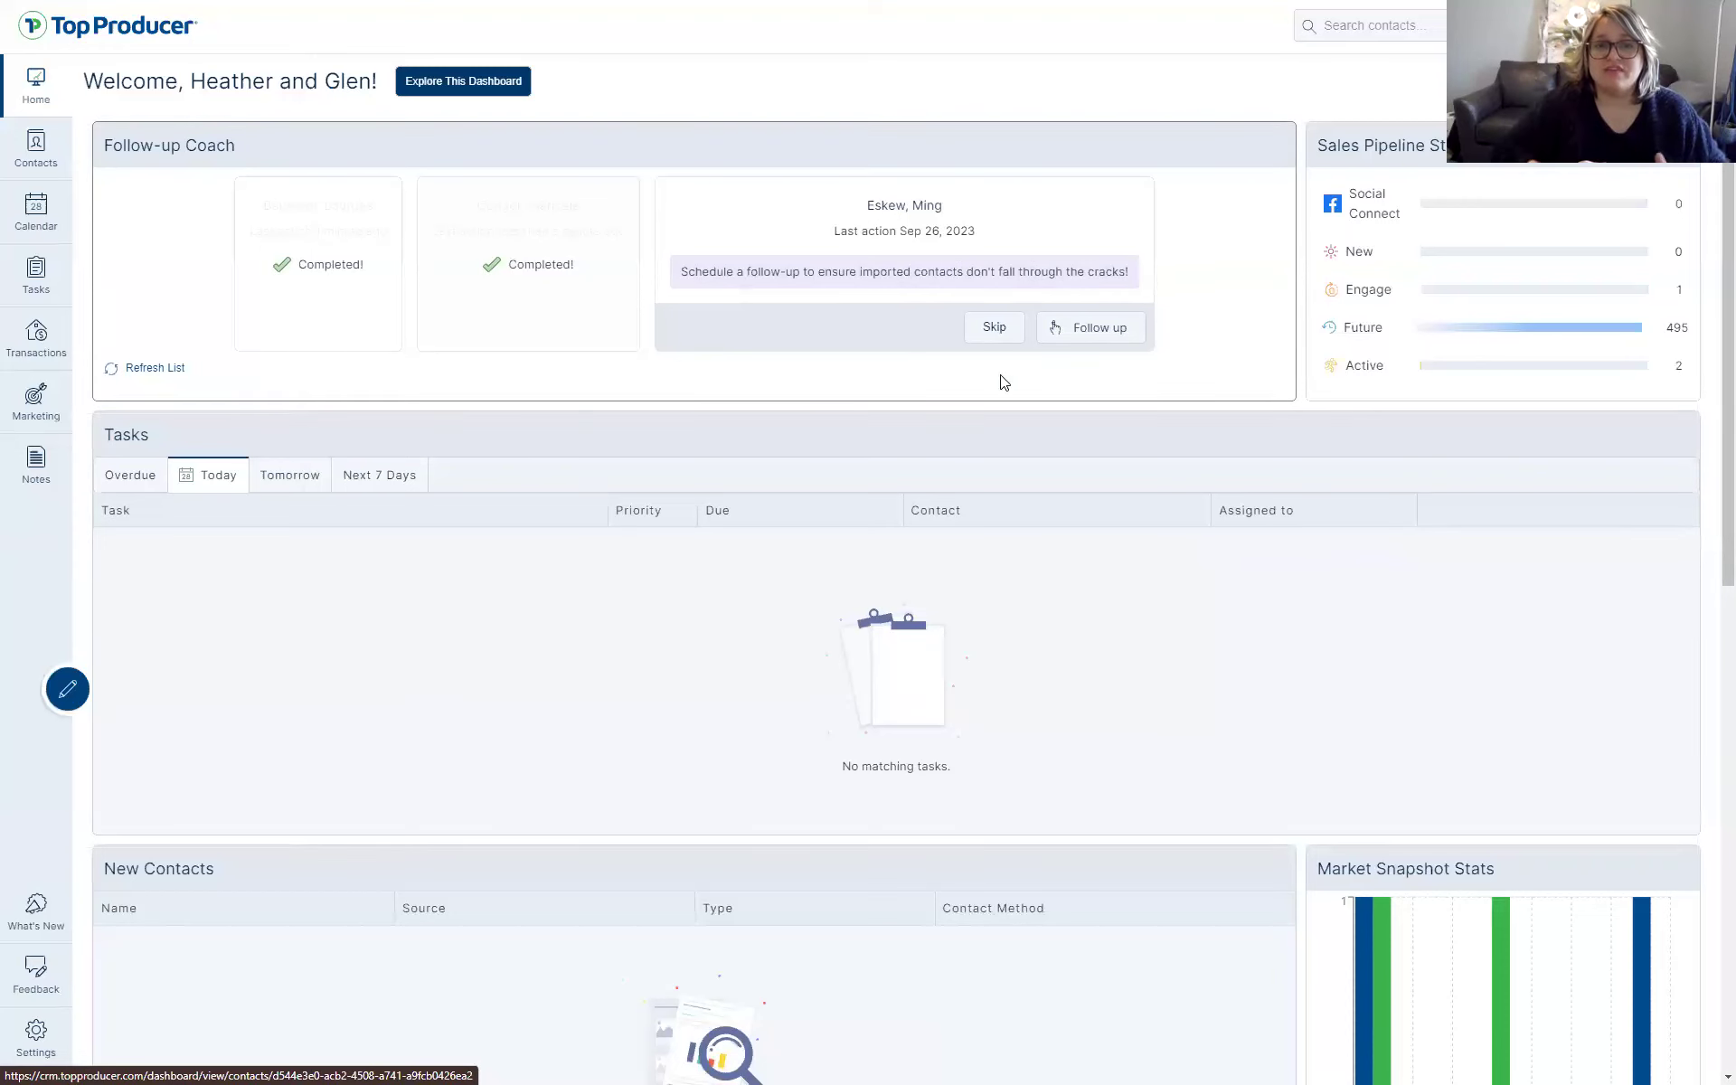
Mark the remaining suggested contact's follow-up done, with the call wrap-up note "Need to setup a follow up appointment for next week."
click(1096, 333)
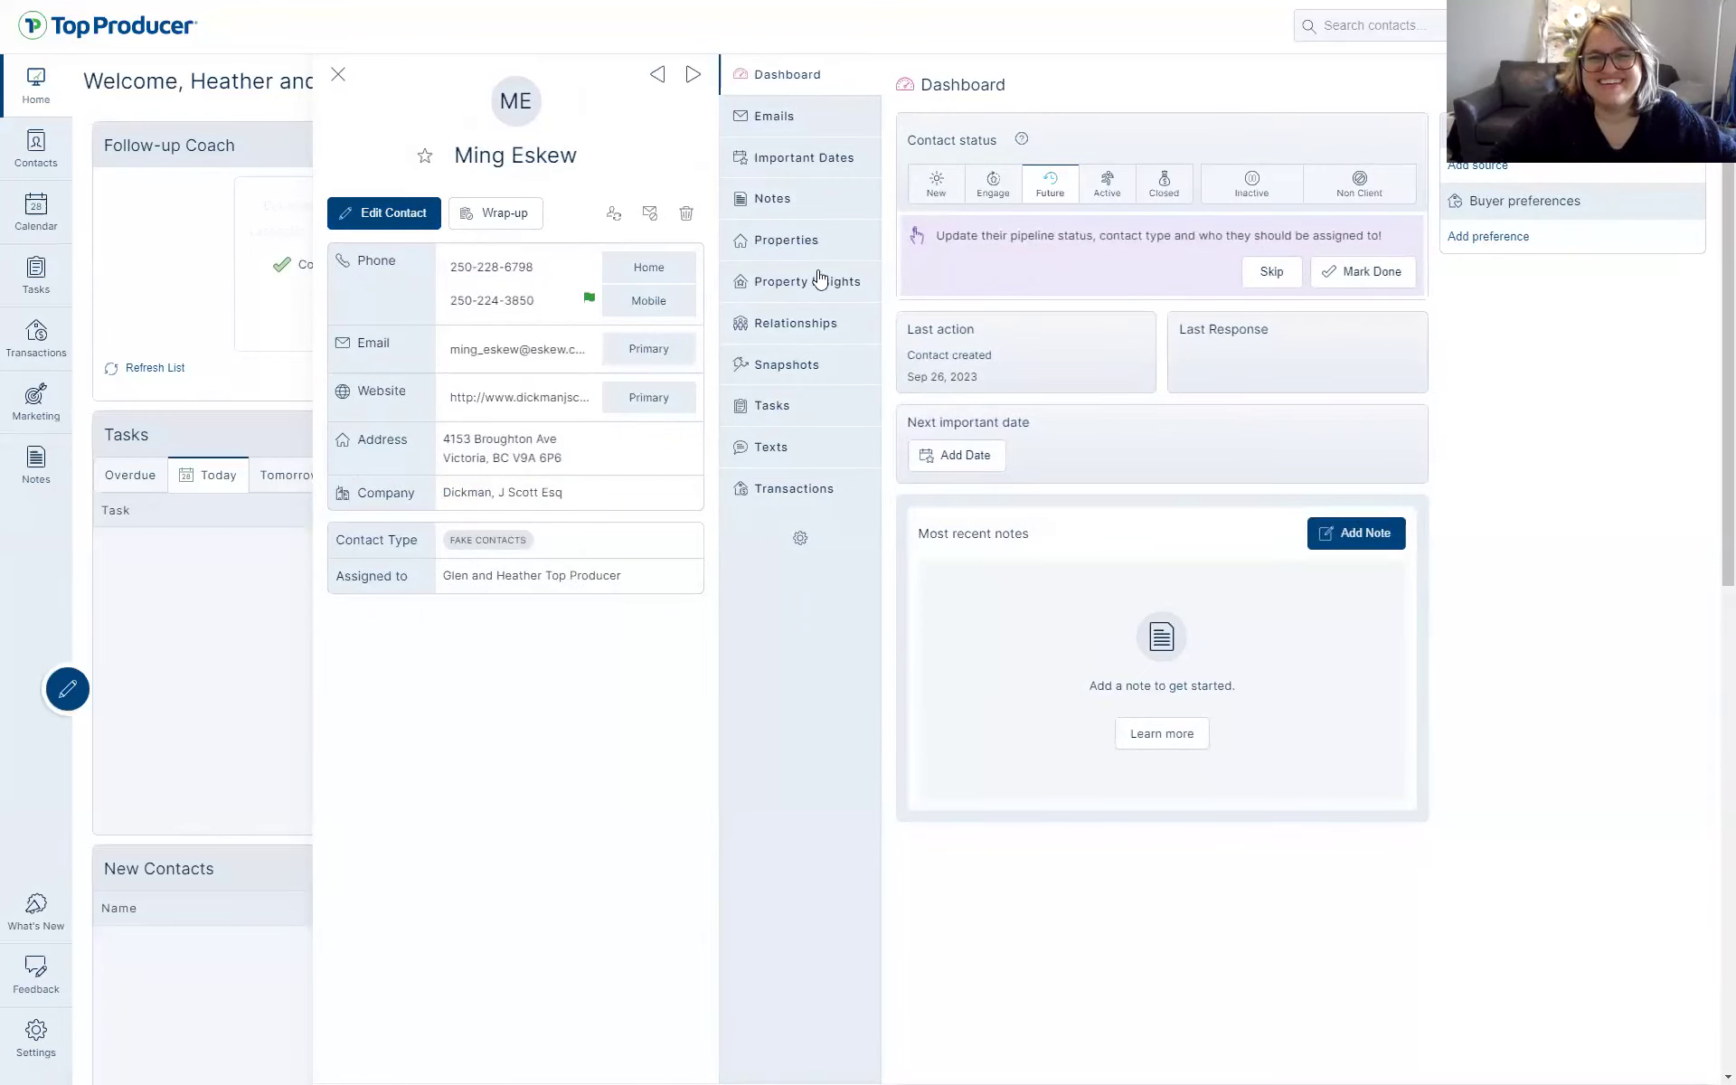
click(1397, 276)
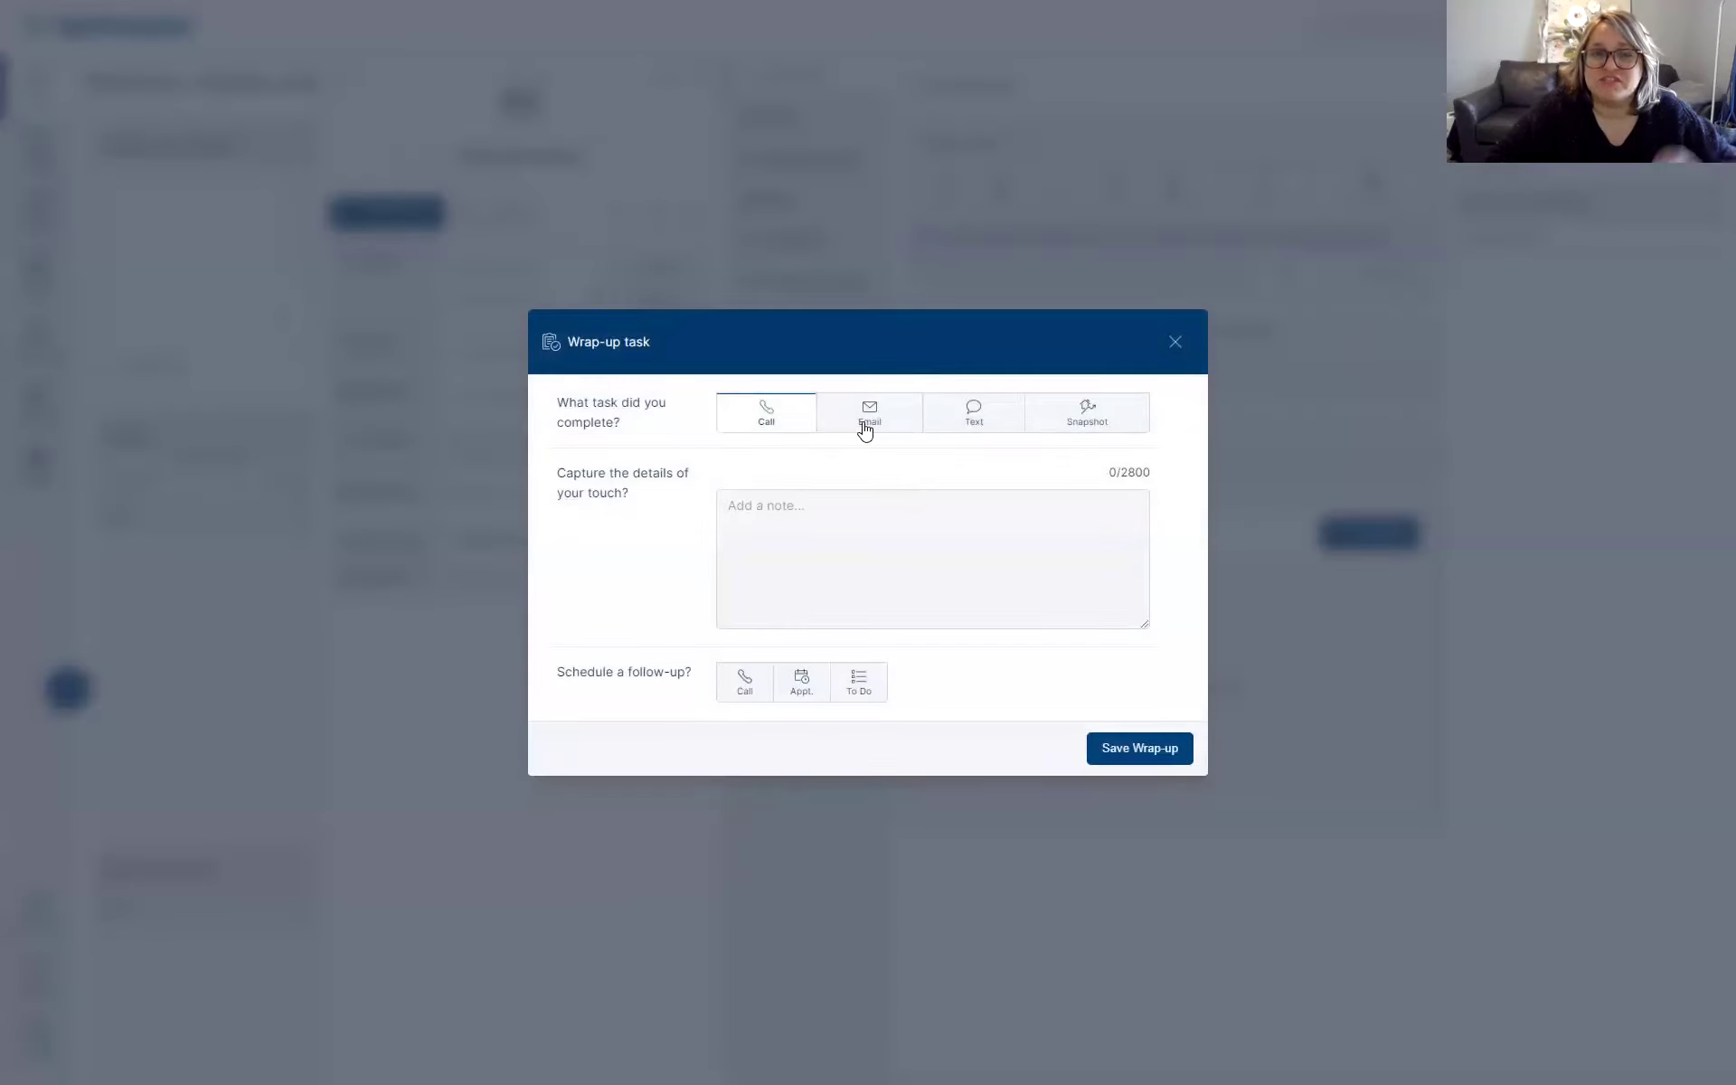
click(893, 526)
text(Ne)
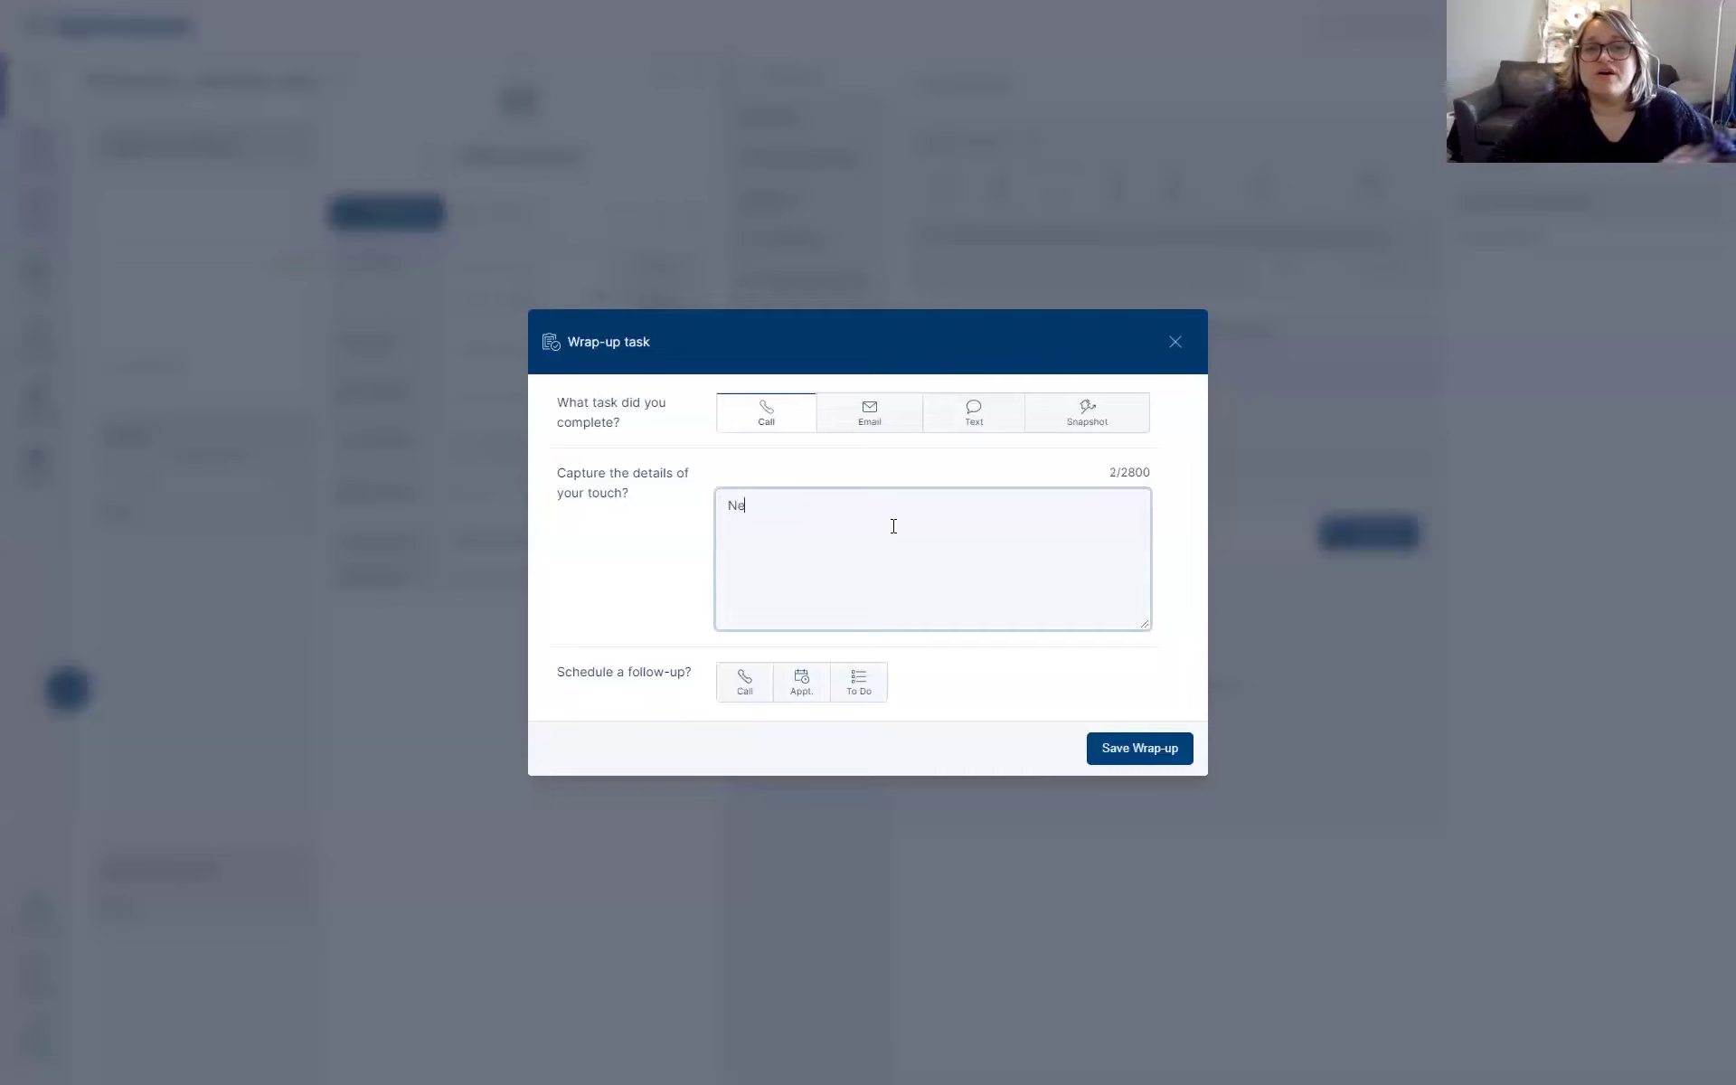
text(ed to setup a follow up appoi)
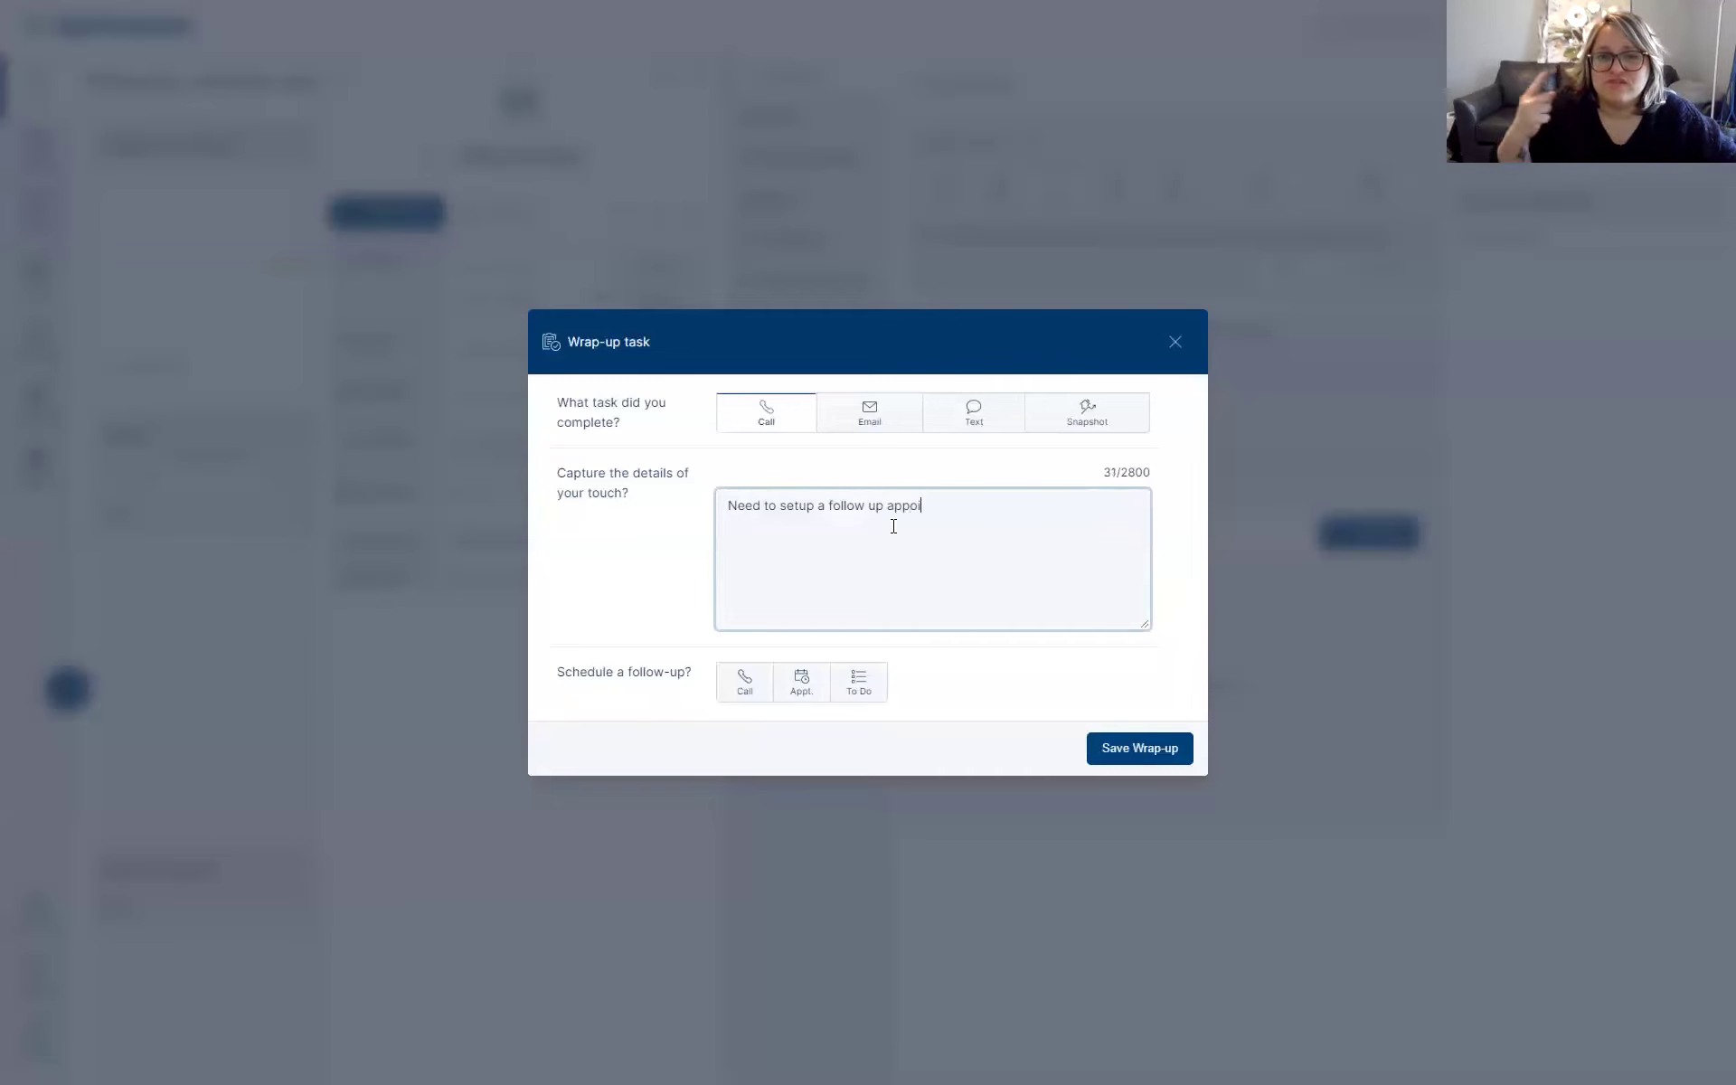
text(ntment for next week.)
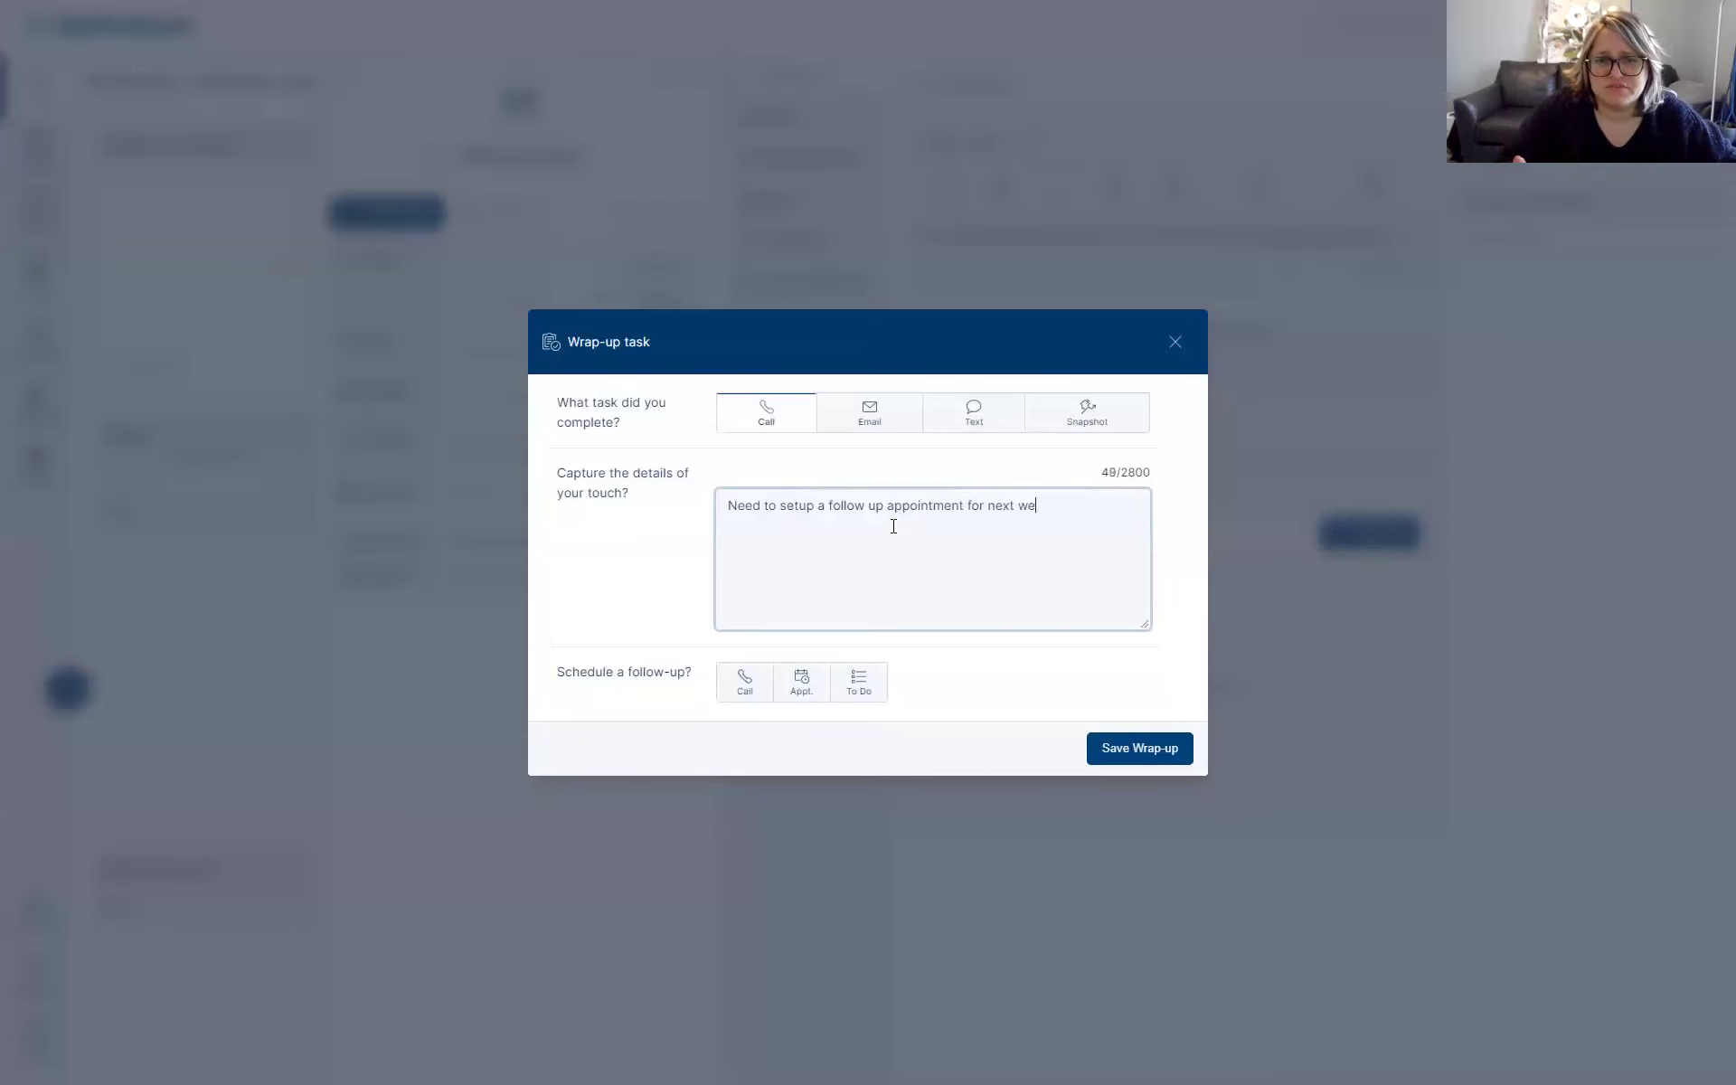
Schedule a follow-up appointment for March 6, 2024 in the wrap-up, save it and close the contact
click(802, 683)
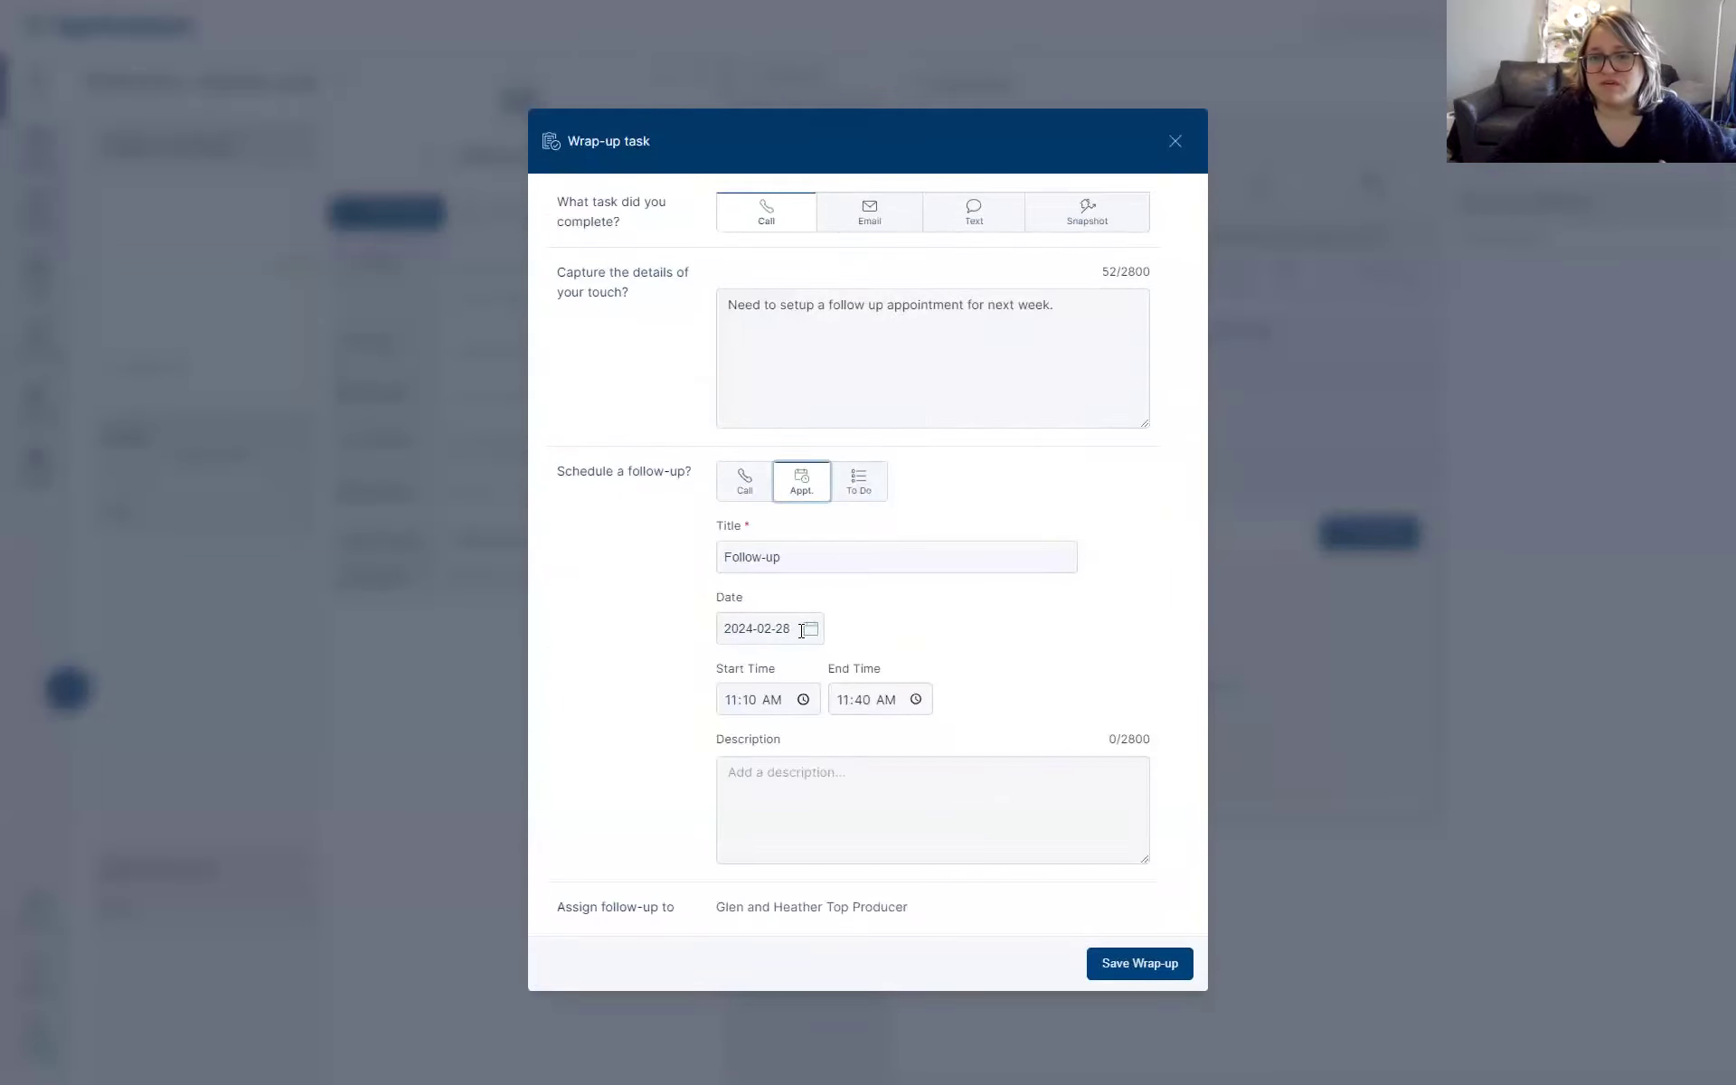
click(801, 628)
click(1057, 752)
click(1144, 964)
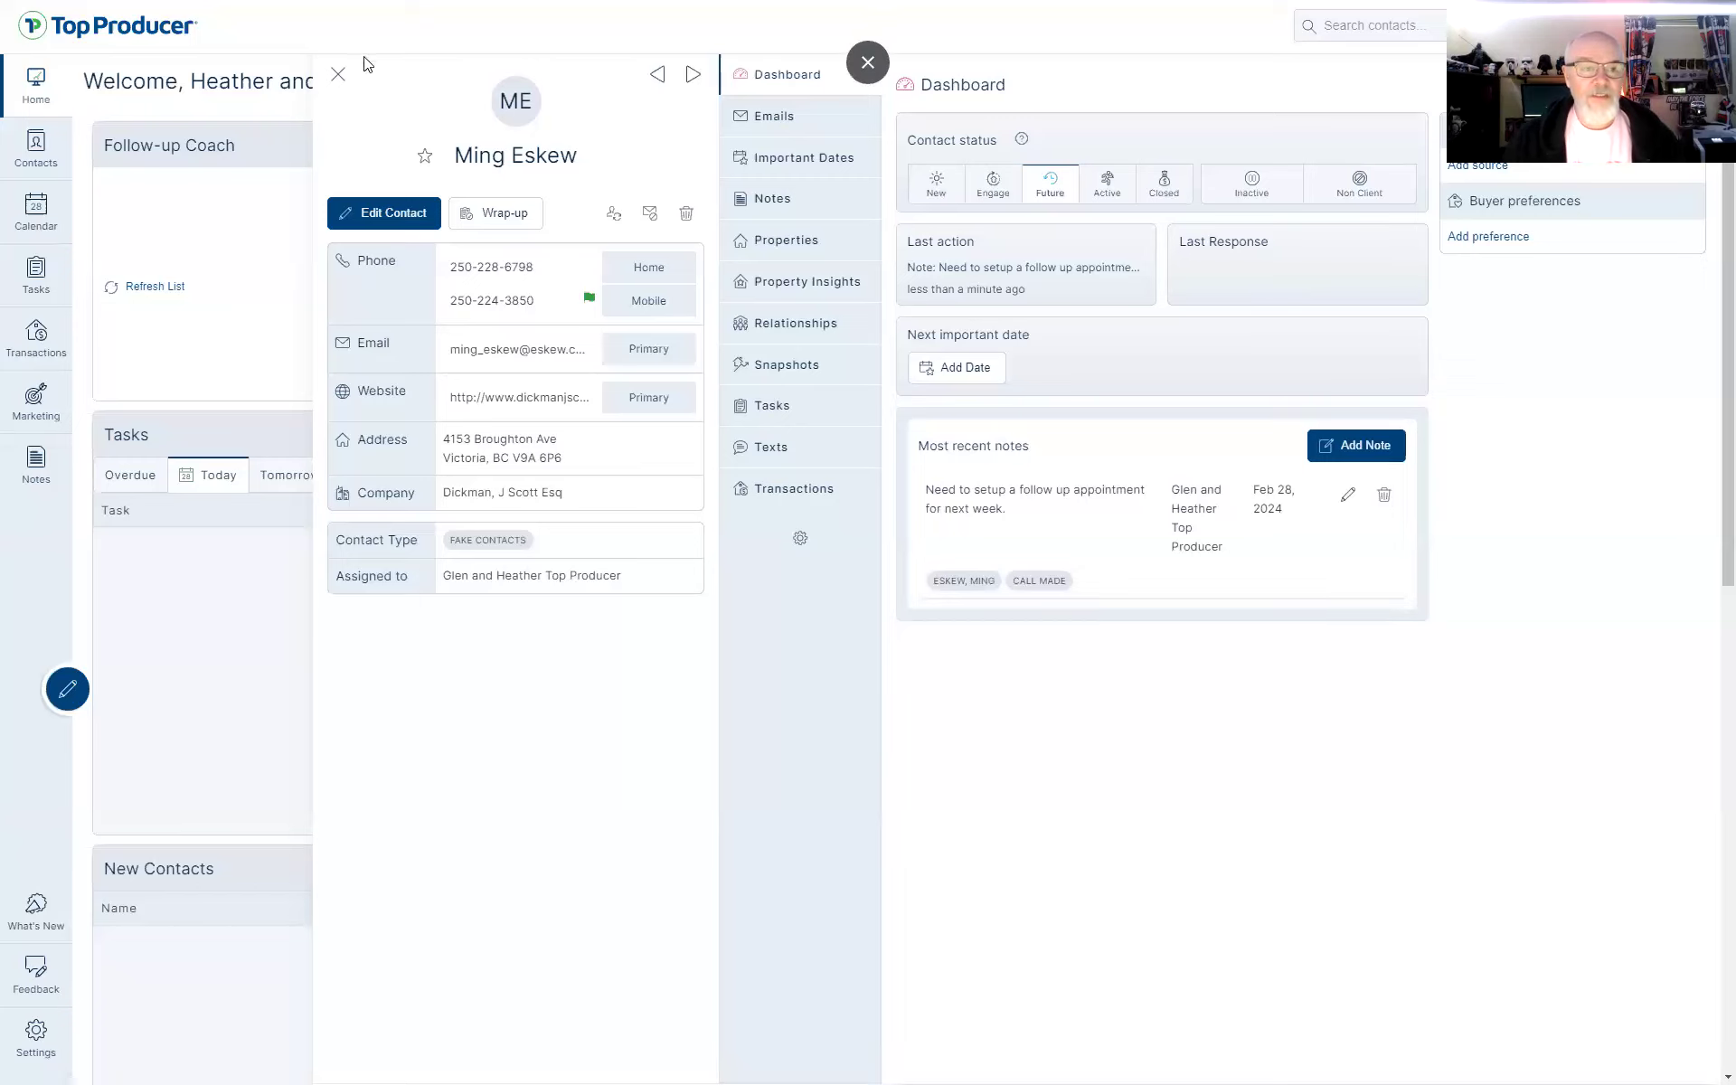
click(339, 75)
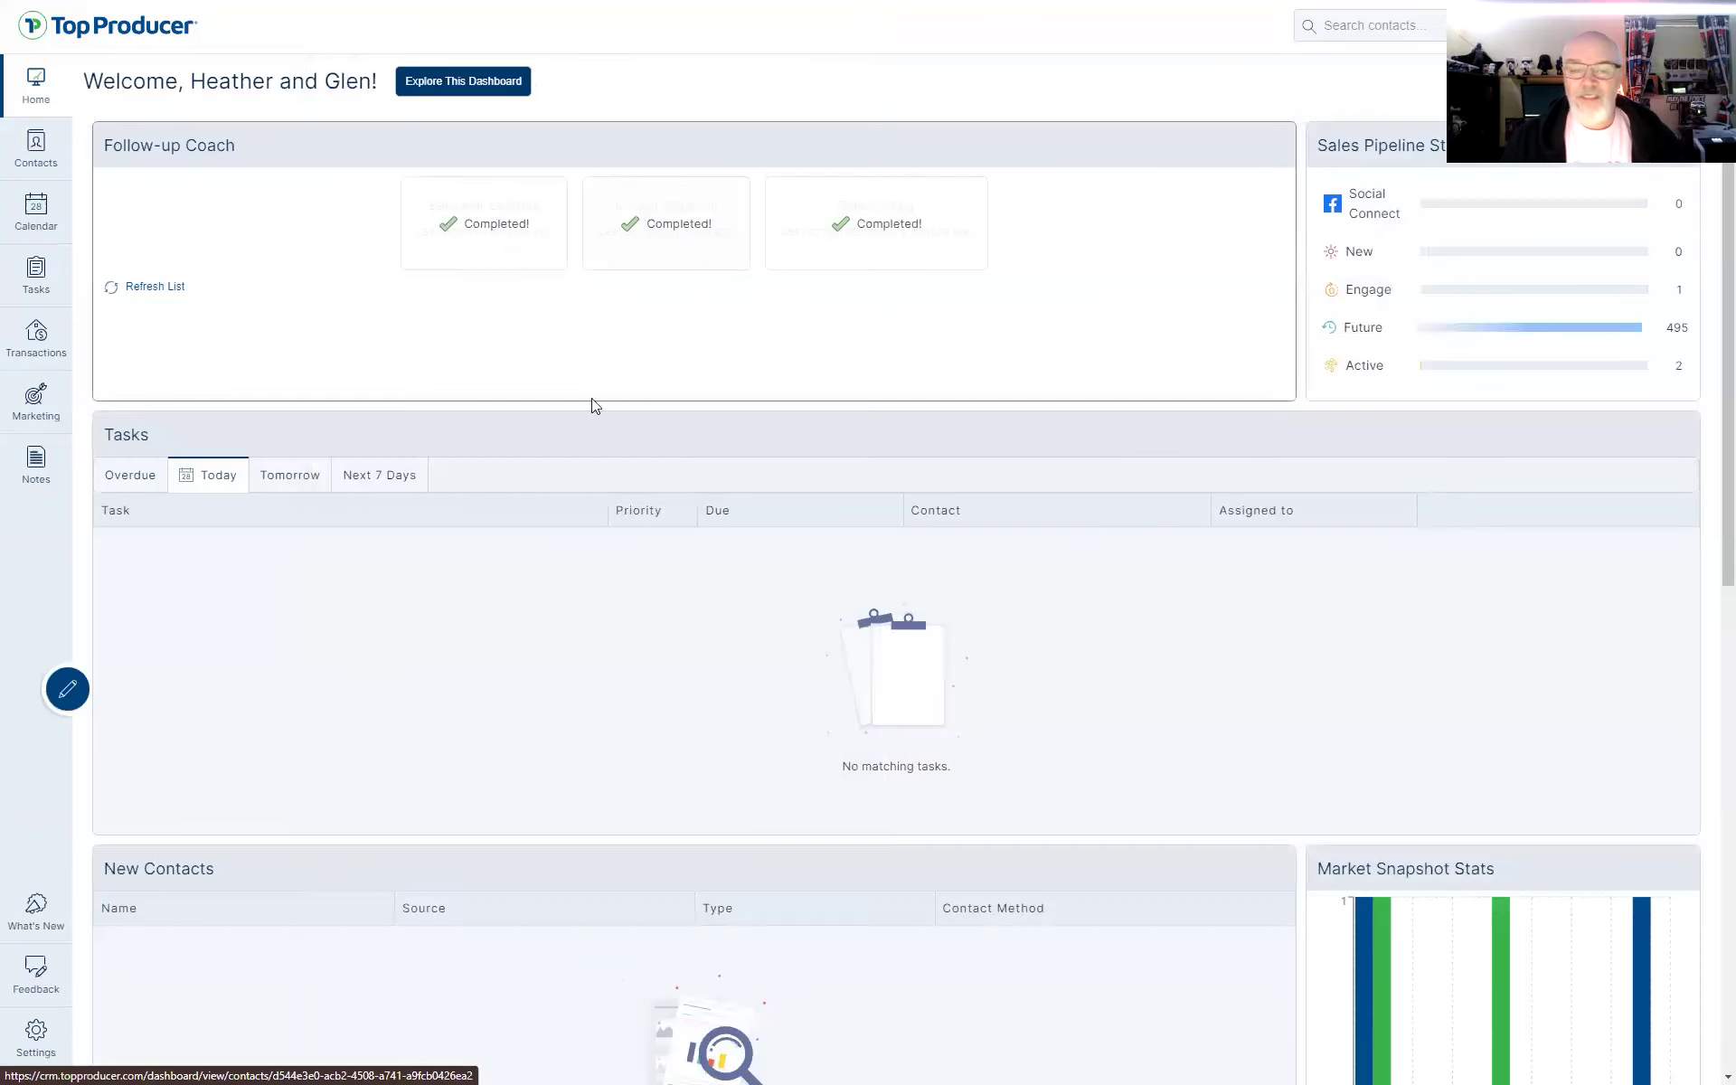
Refresh the Follow-up Coach list and mark the first contact's follow-up done with the call note "Talked to them yesterday, call next Friday"
click(155, 291)
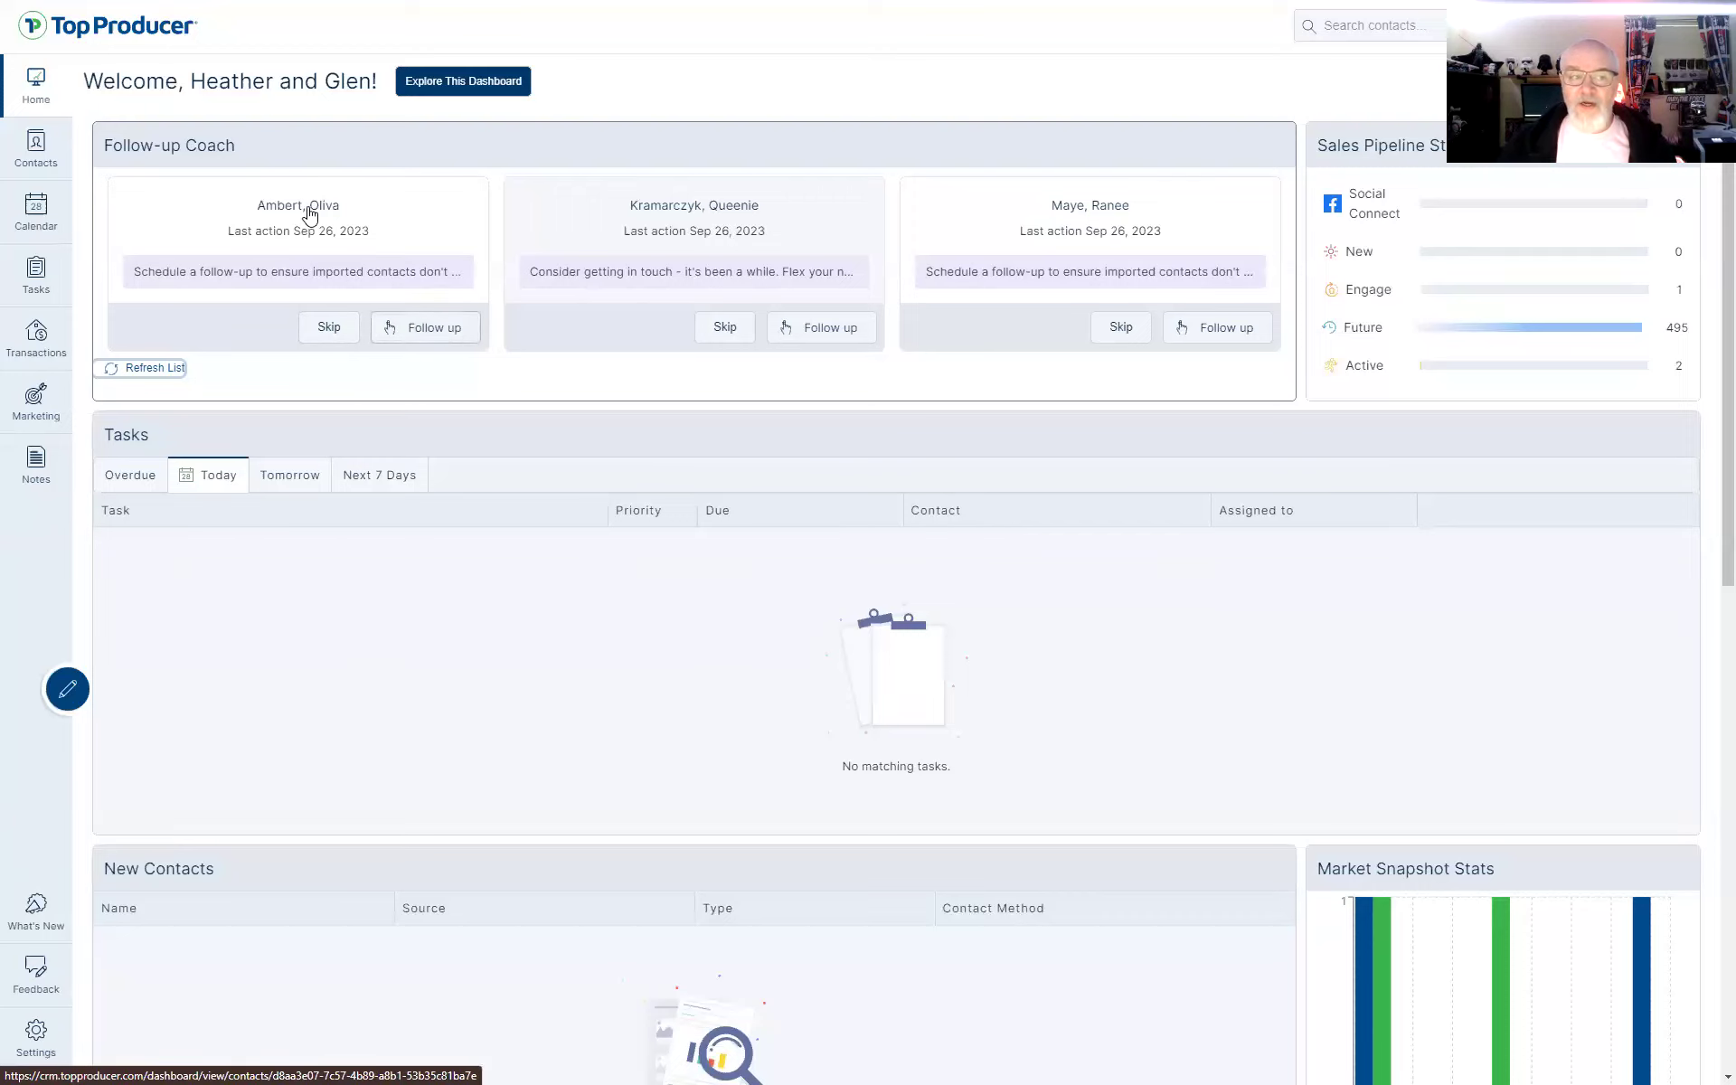
click(421, 329)
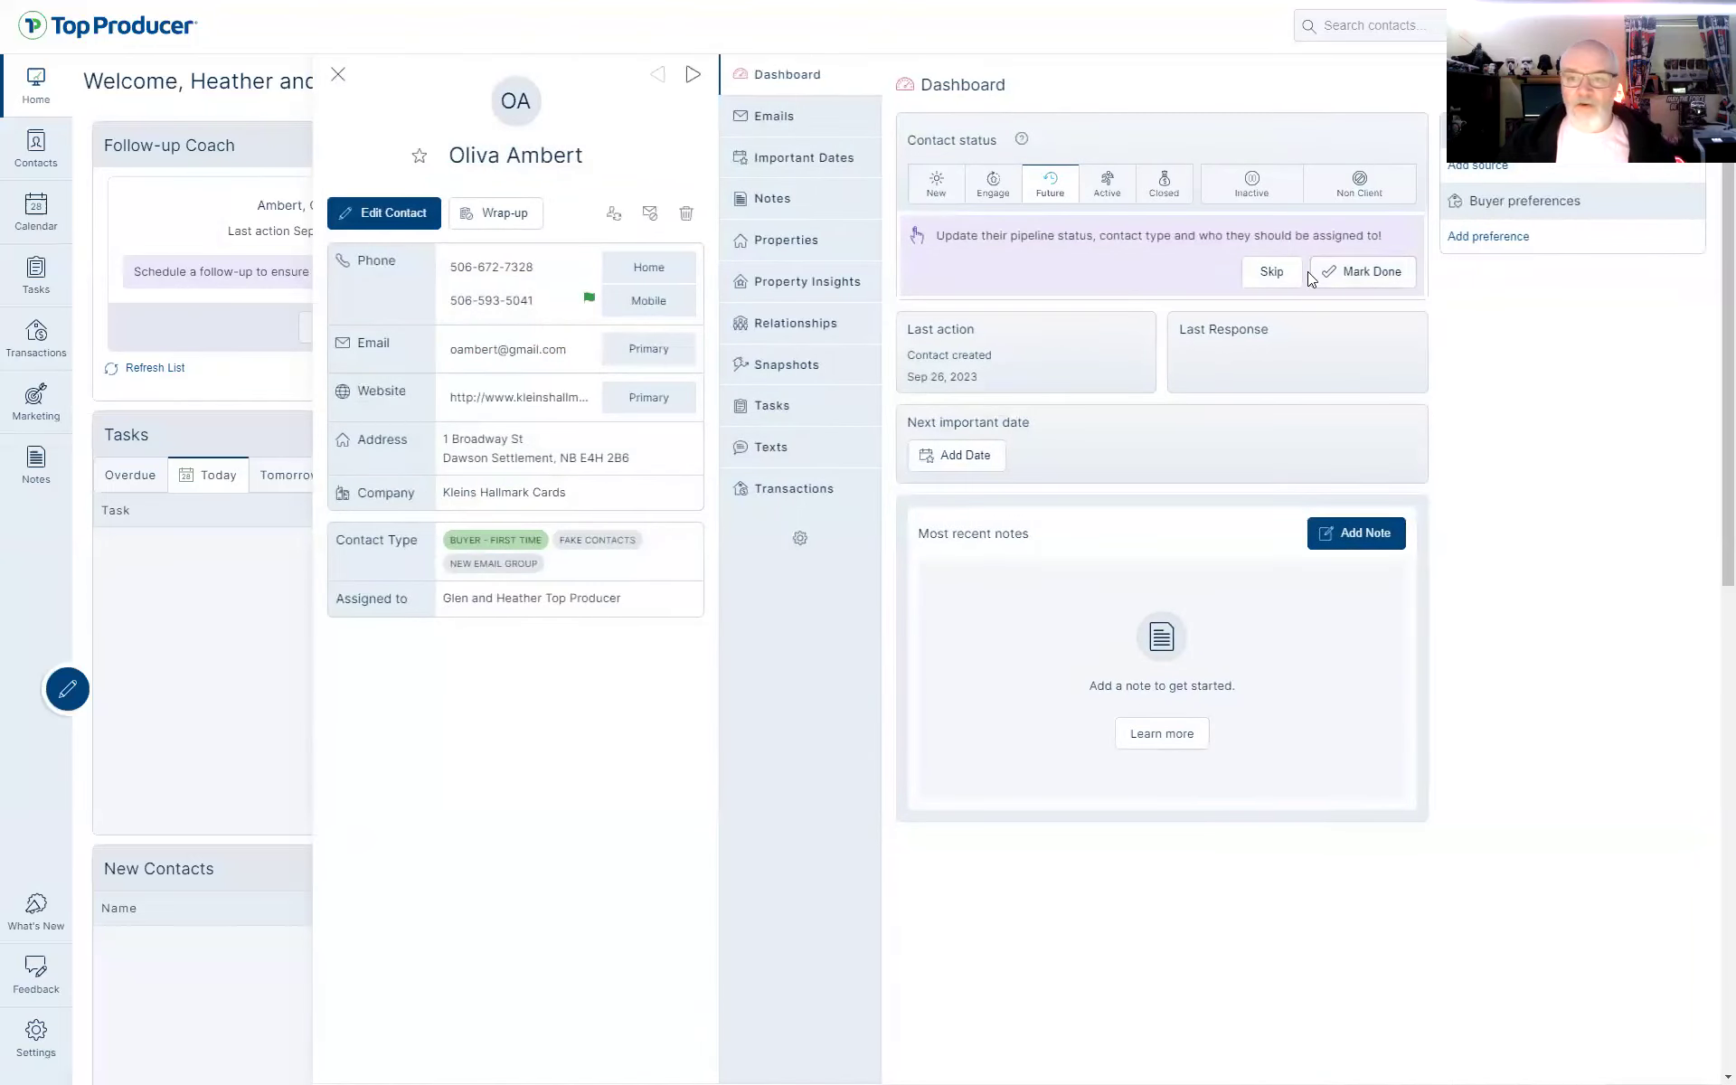
click(1367, 274)
click(868, 531)
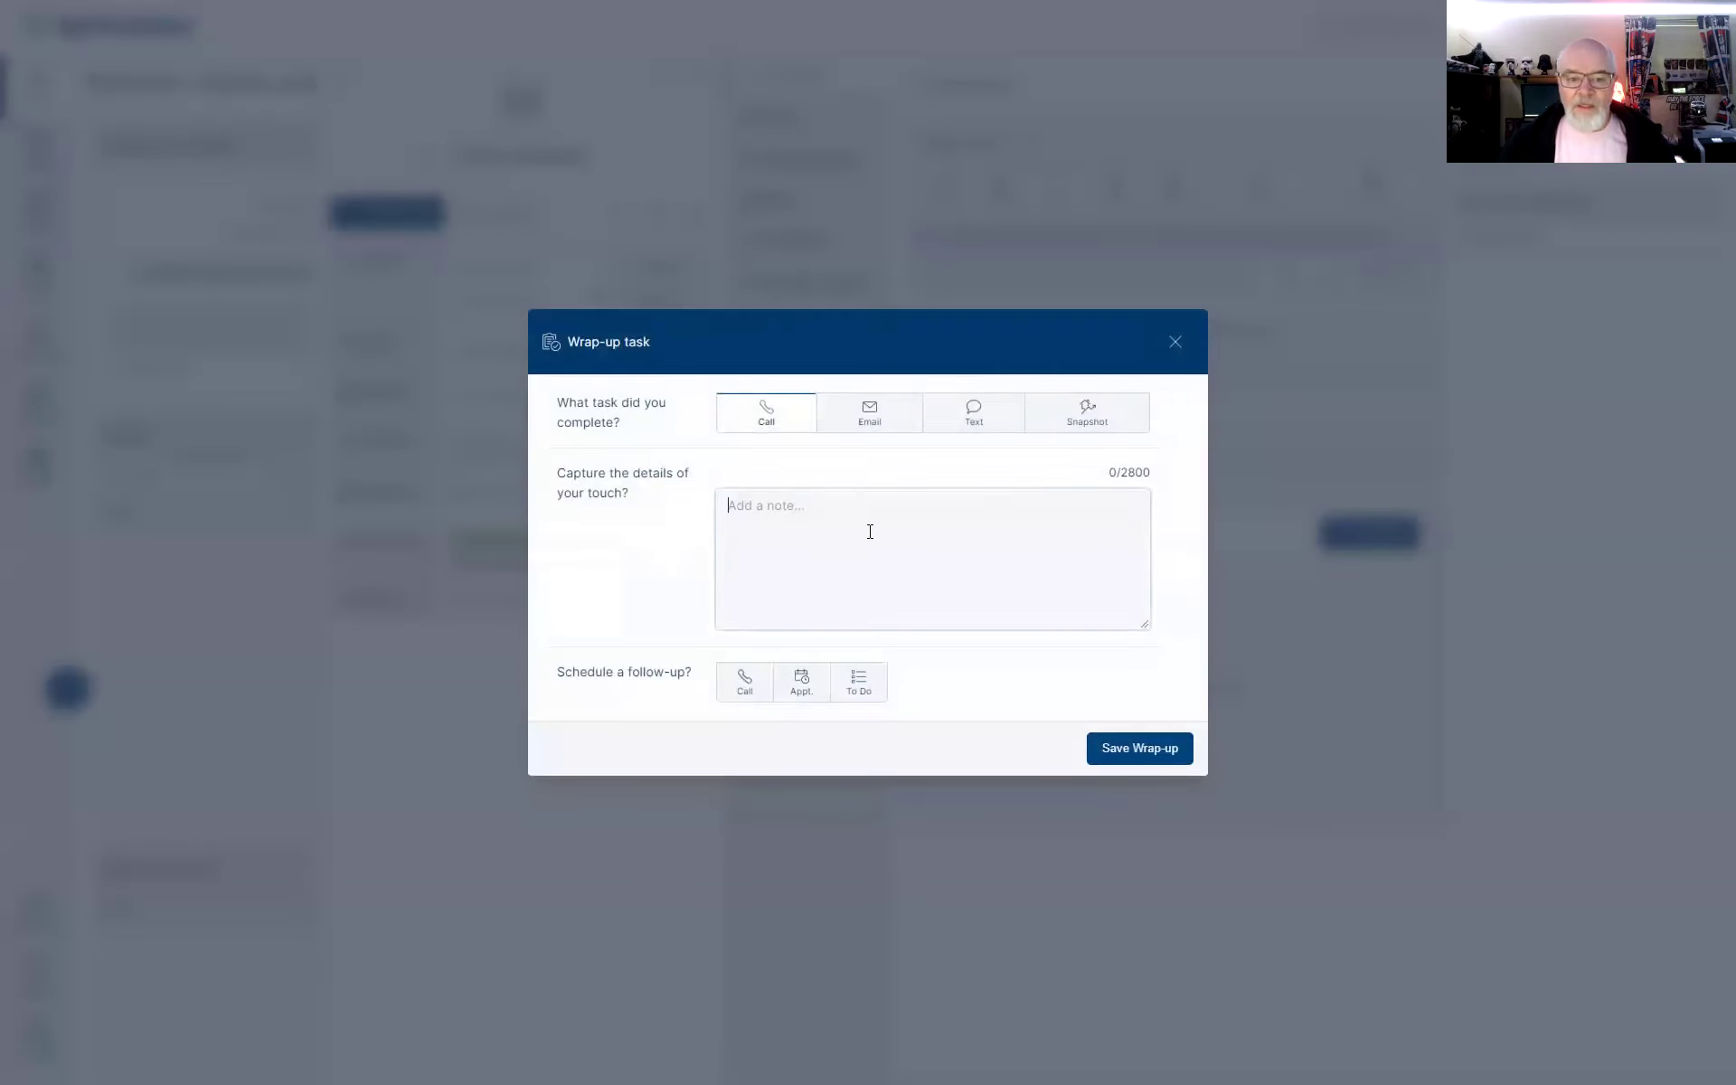
text(Talked to them yesterday, call ne)
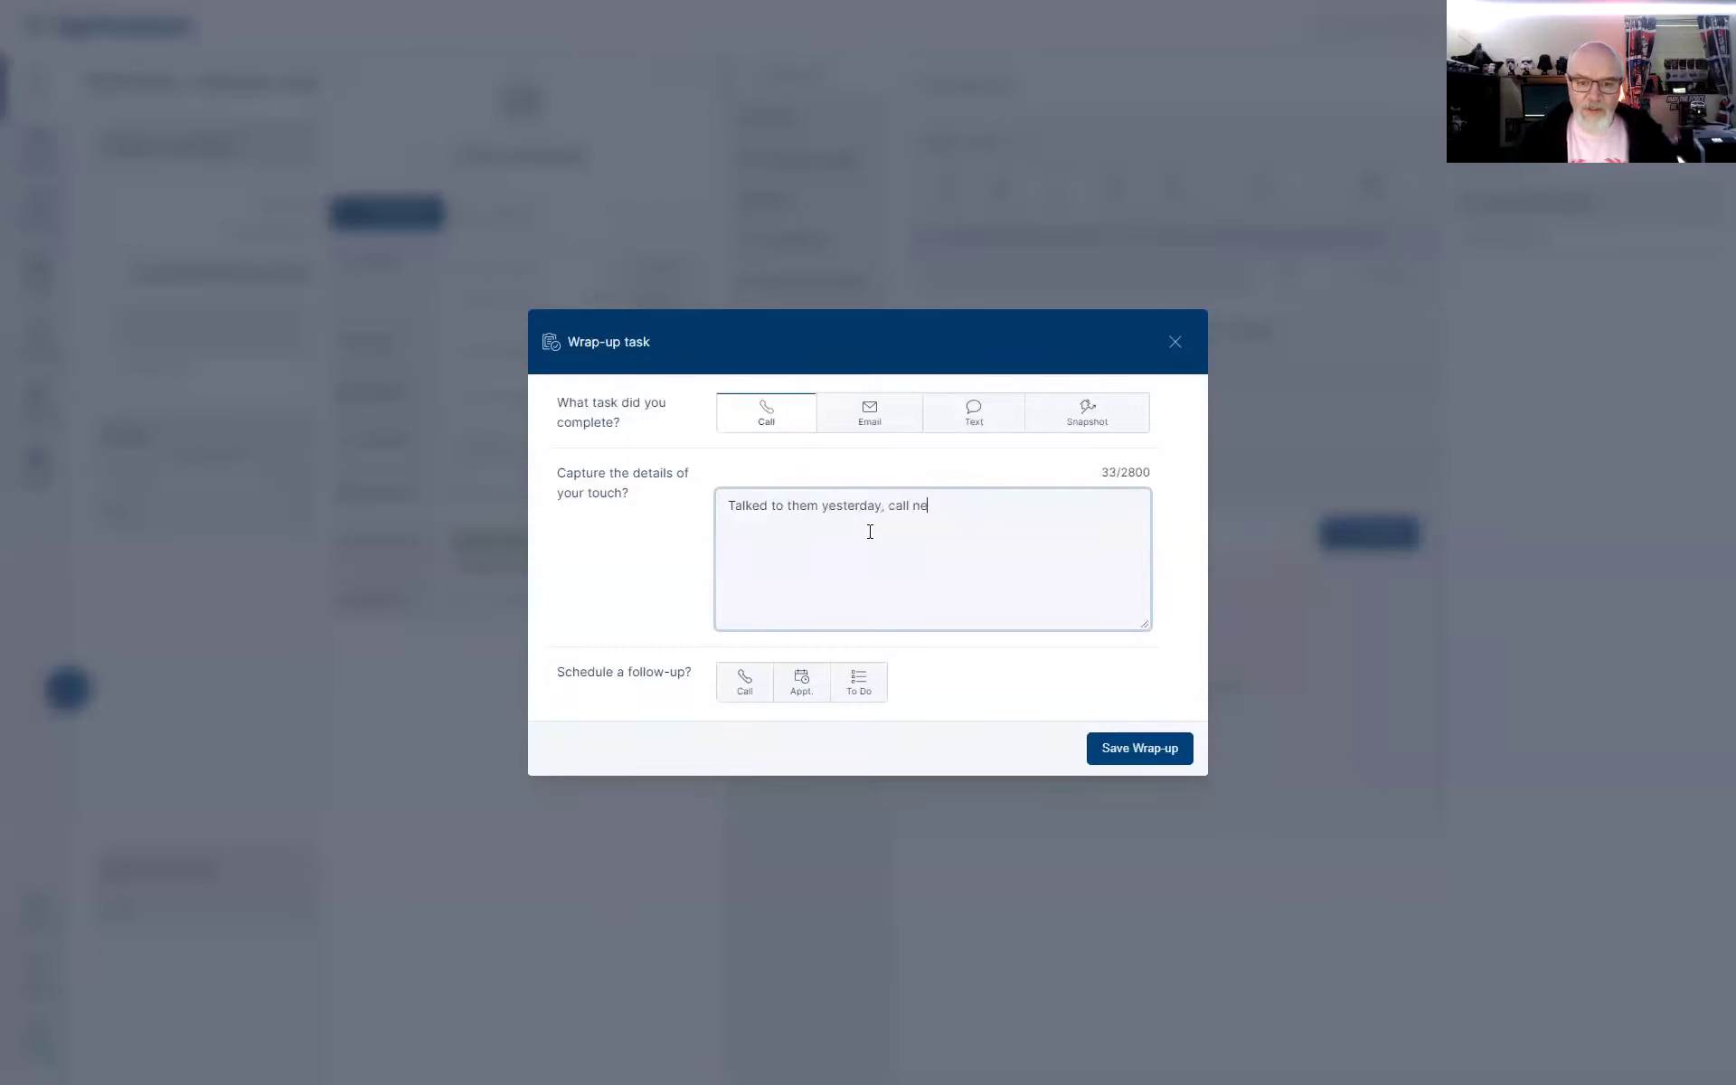
text(xt friday)
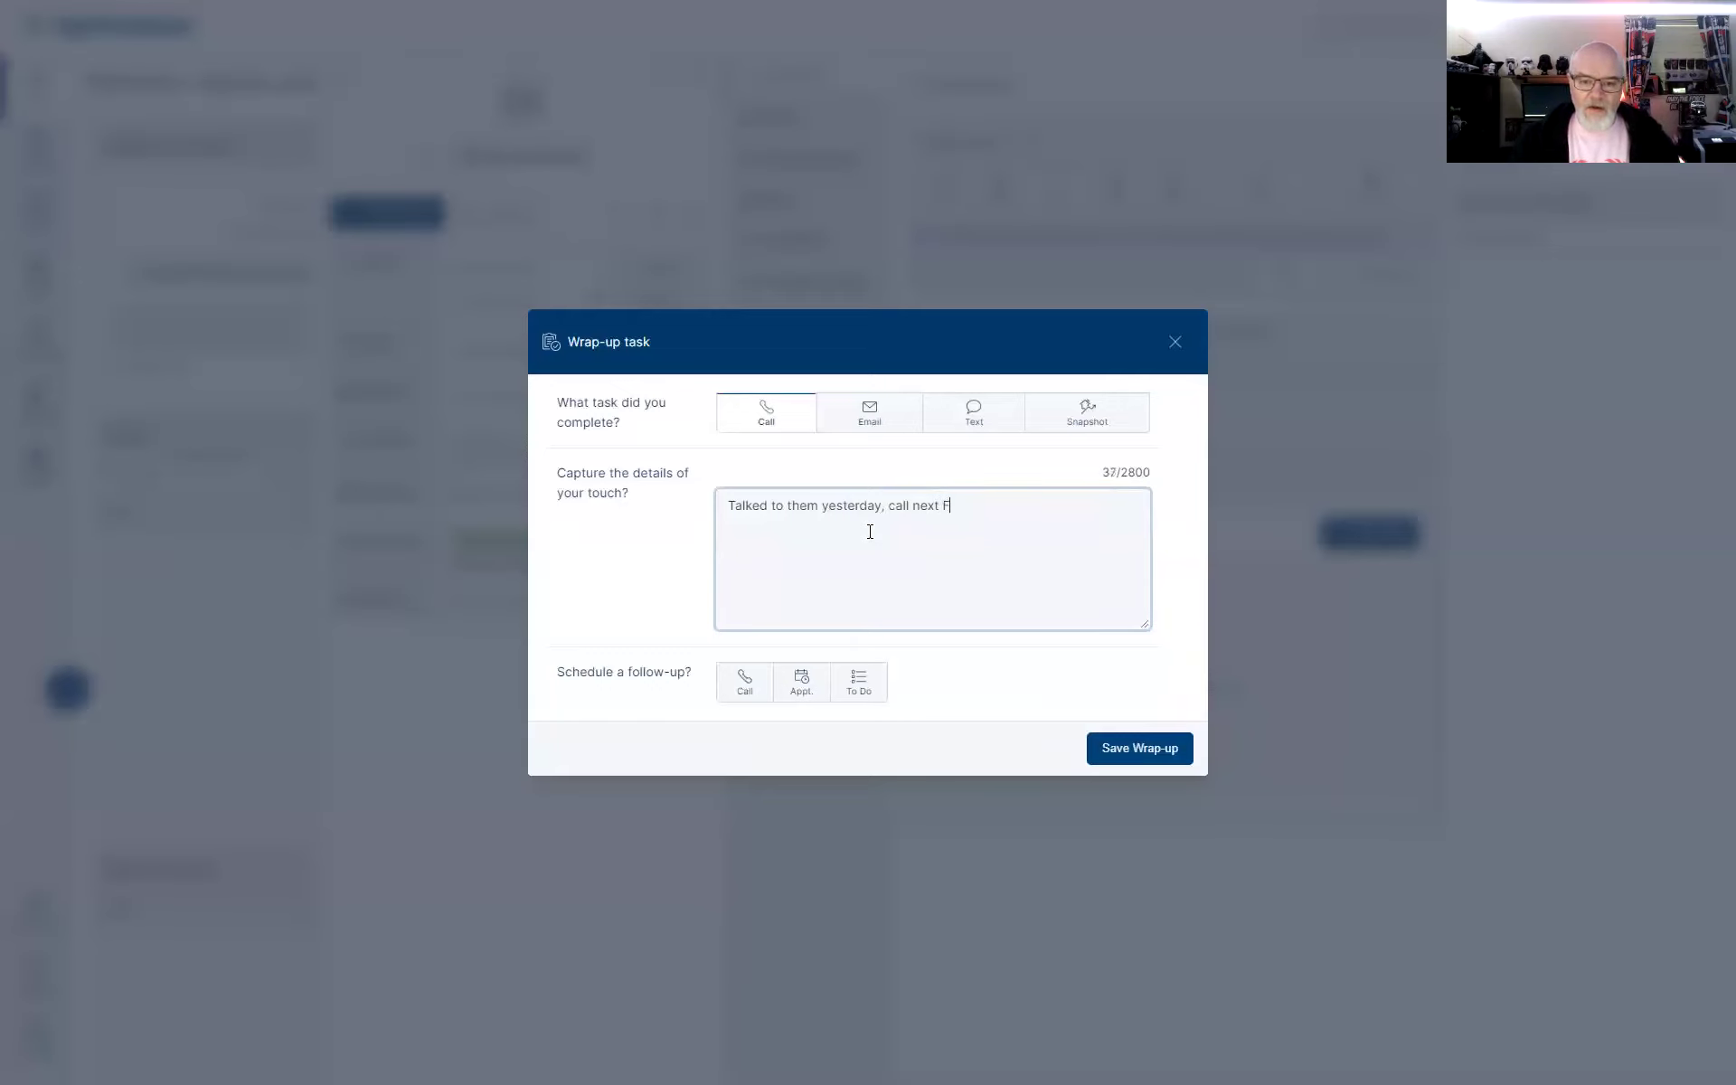
Schedule a follow-up call for March 8, 2024 in the wrap-up and save it
click(746, 685)
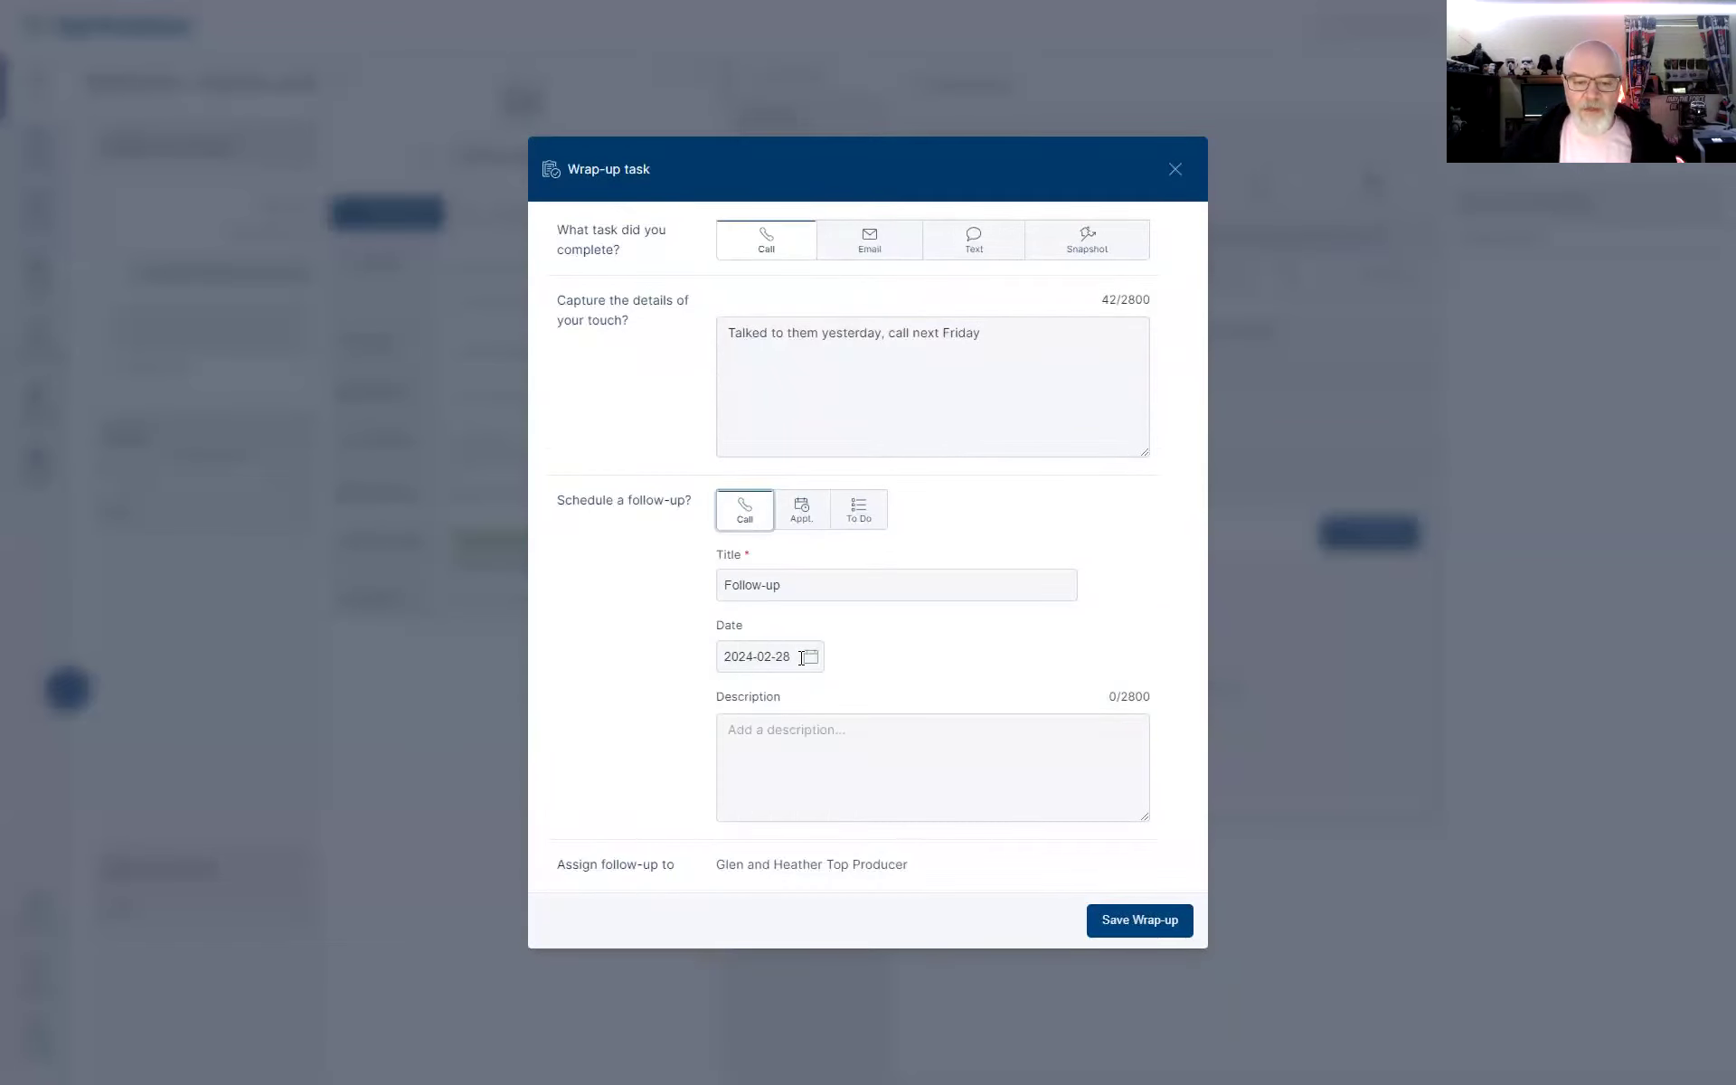
click(801, 657)
click(1120, 781)
click(1141, 920)
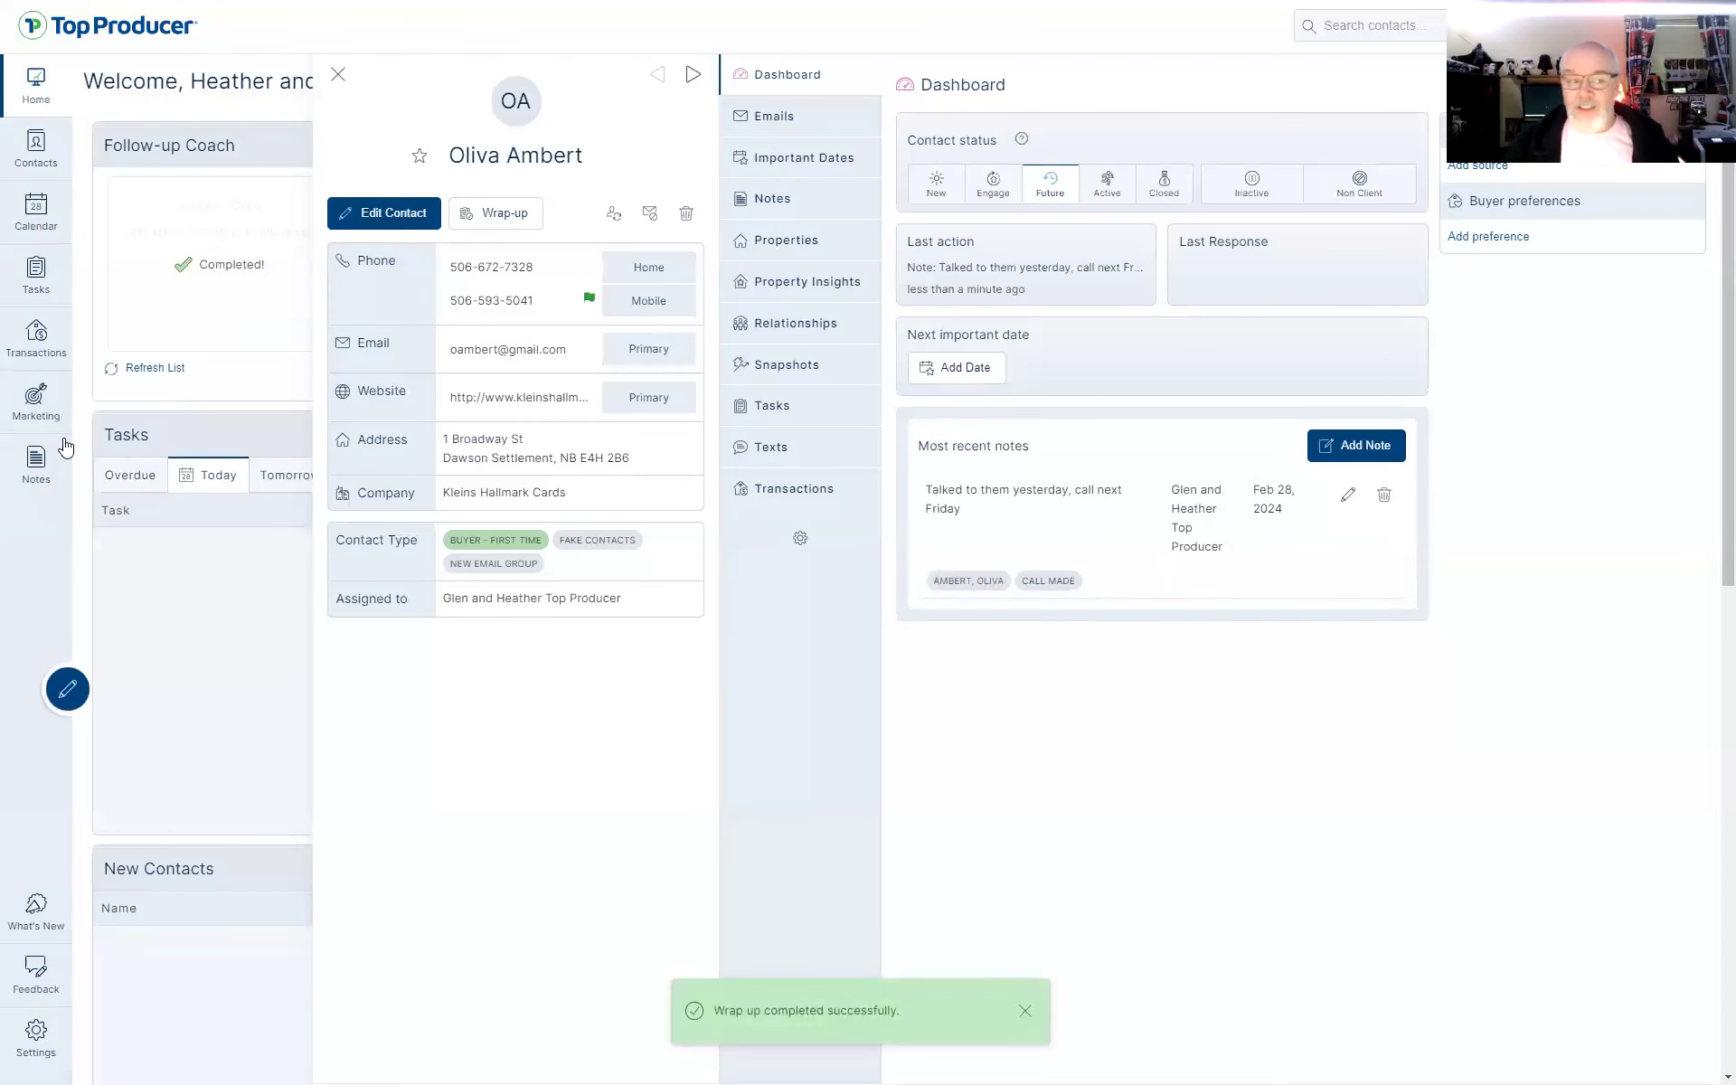
Check the scheduled follow-ups among the tasks for the custom date range and return to the home dashboard
click(42, 271)
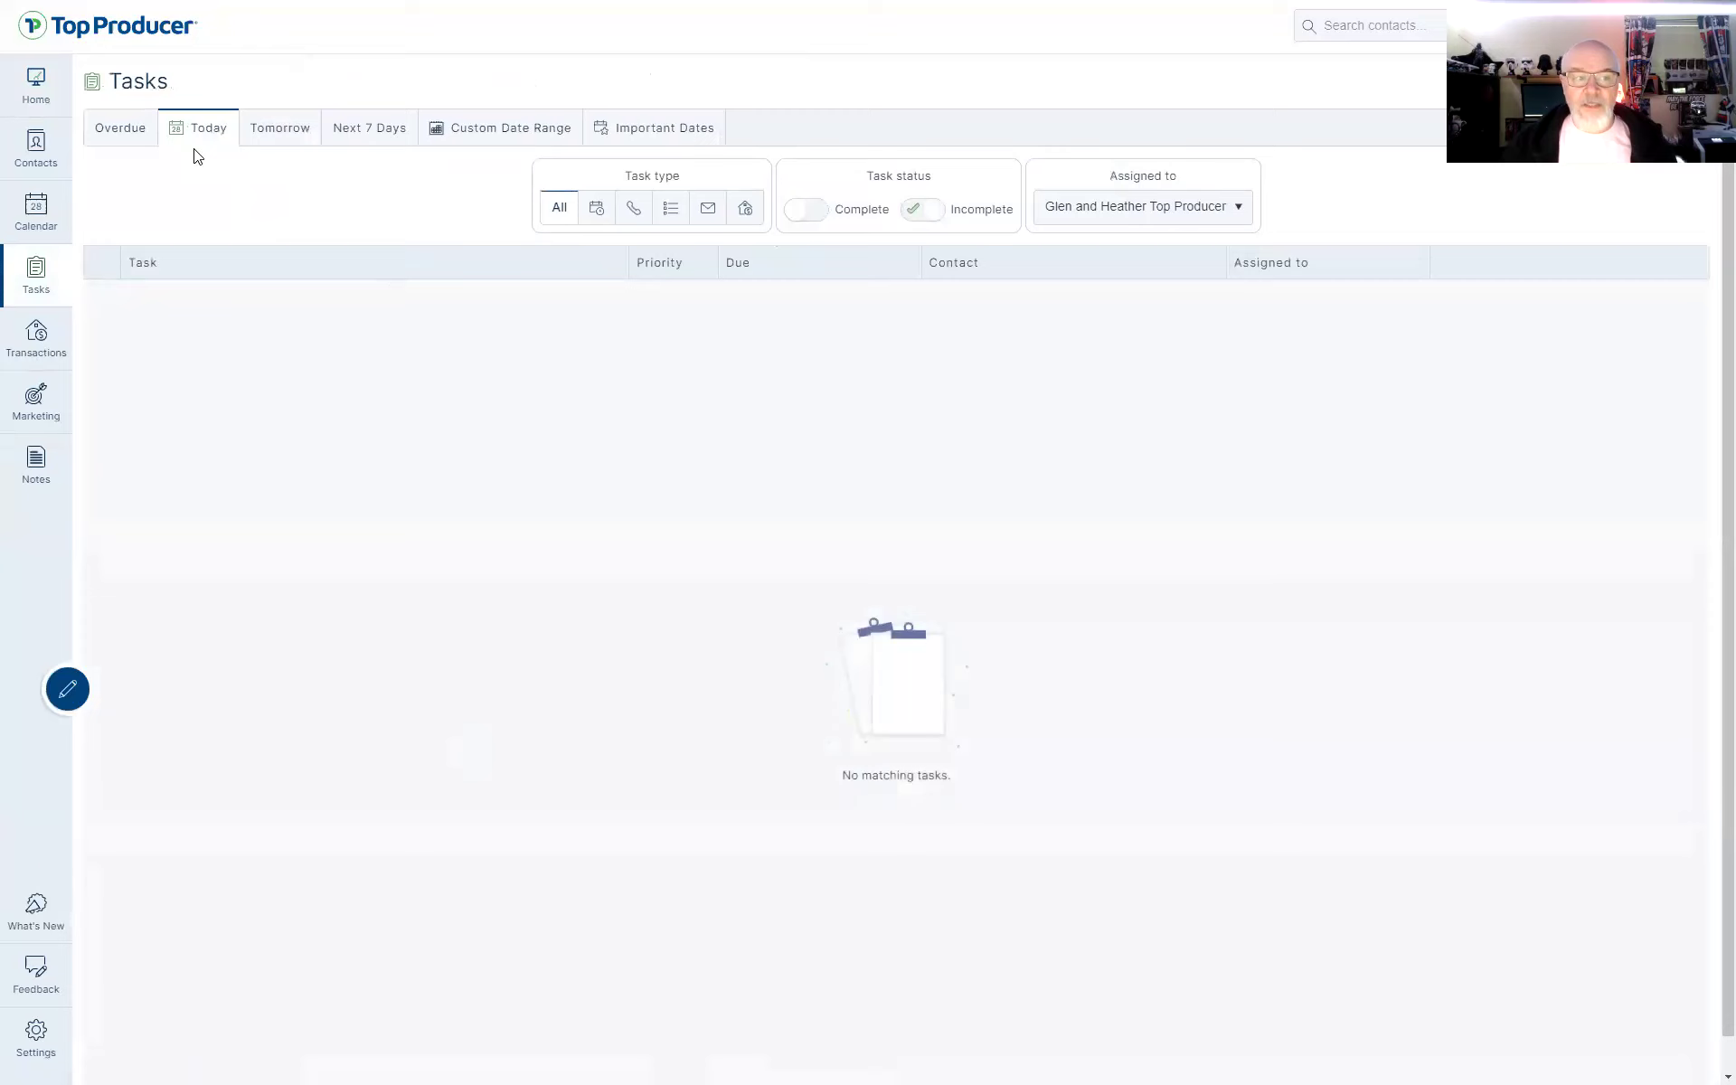
click(470, 133)
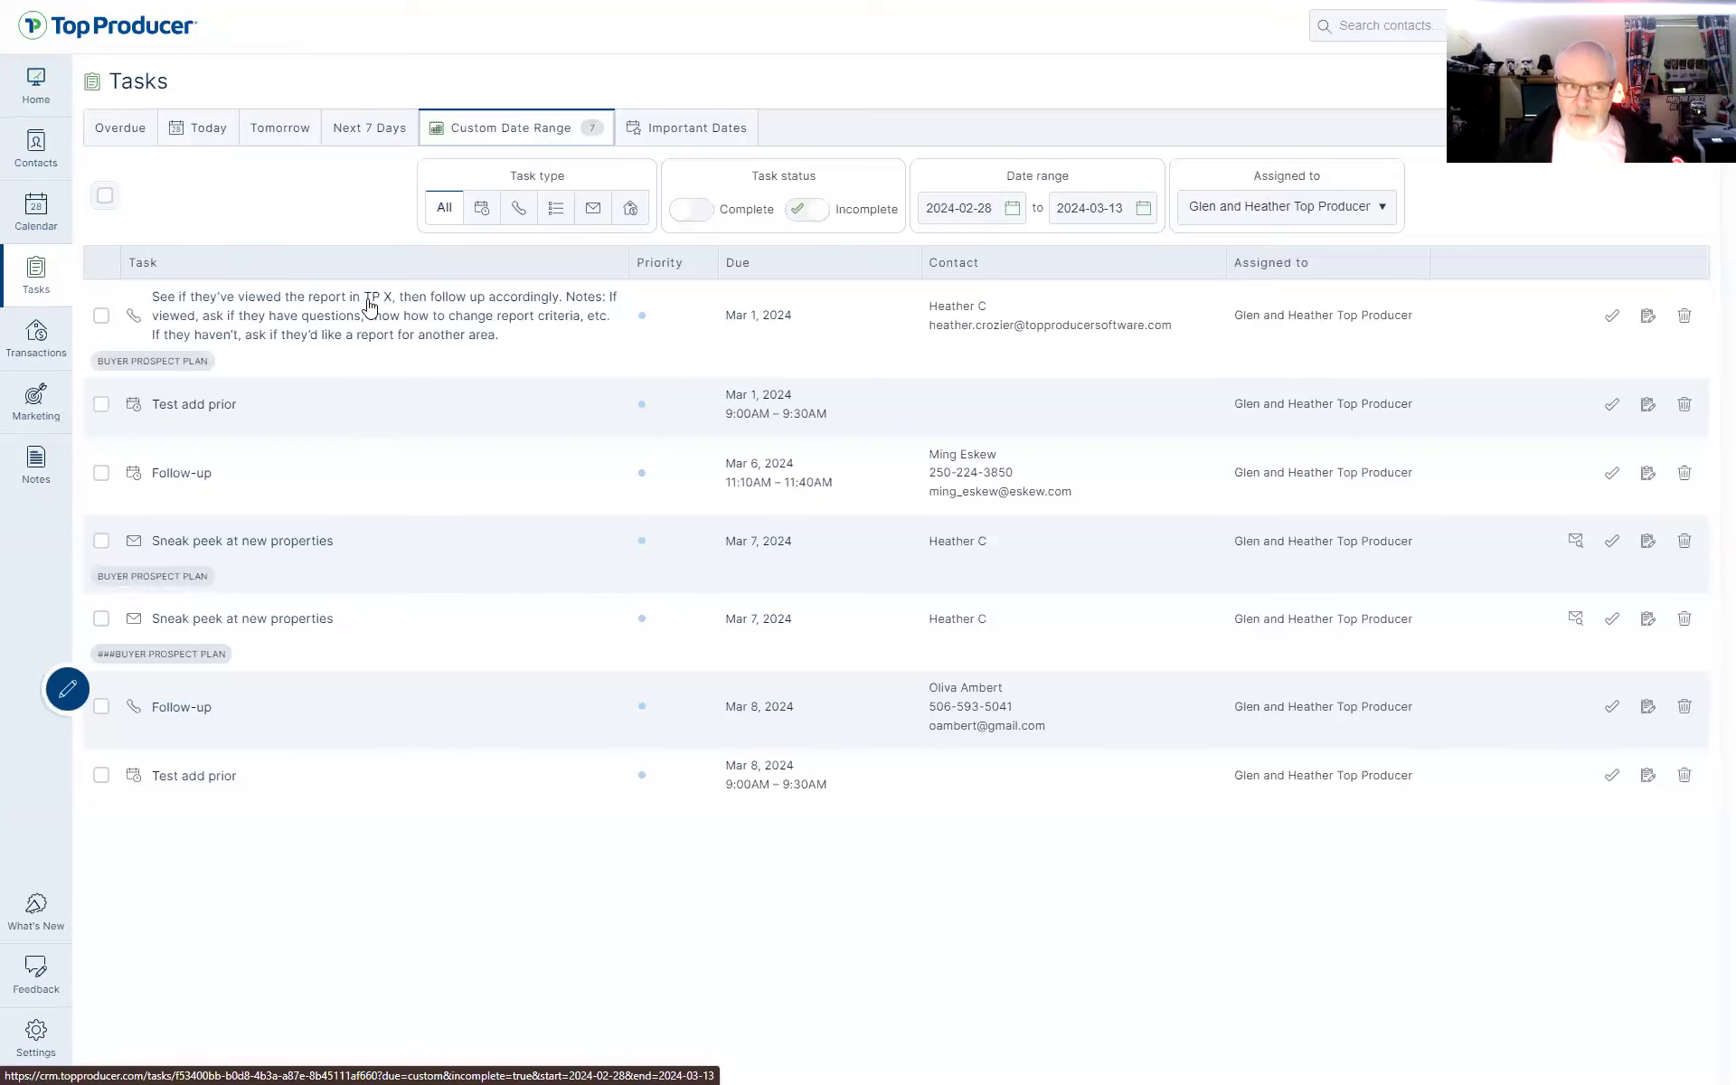
click(36, 86)
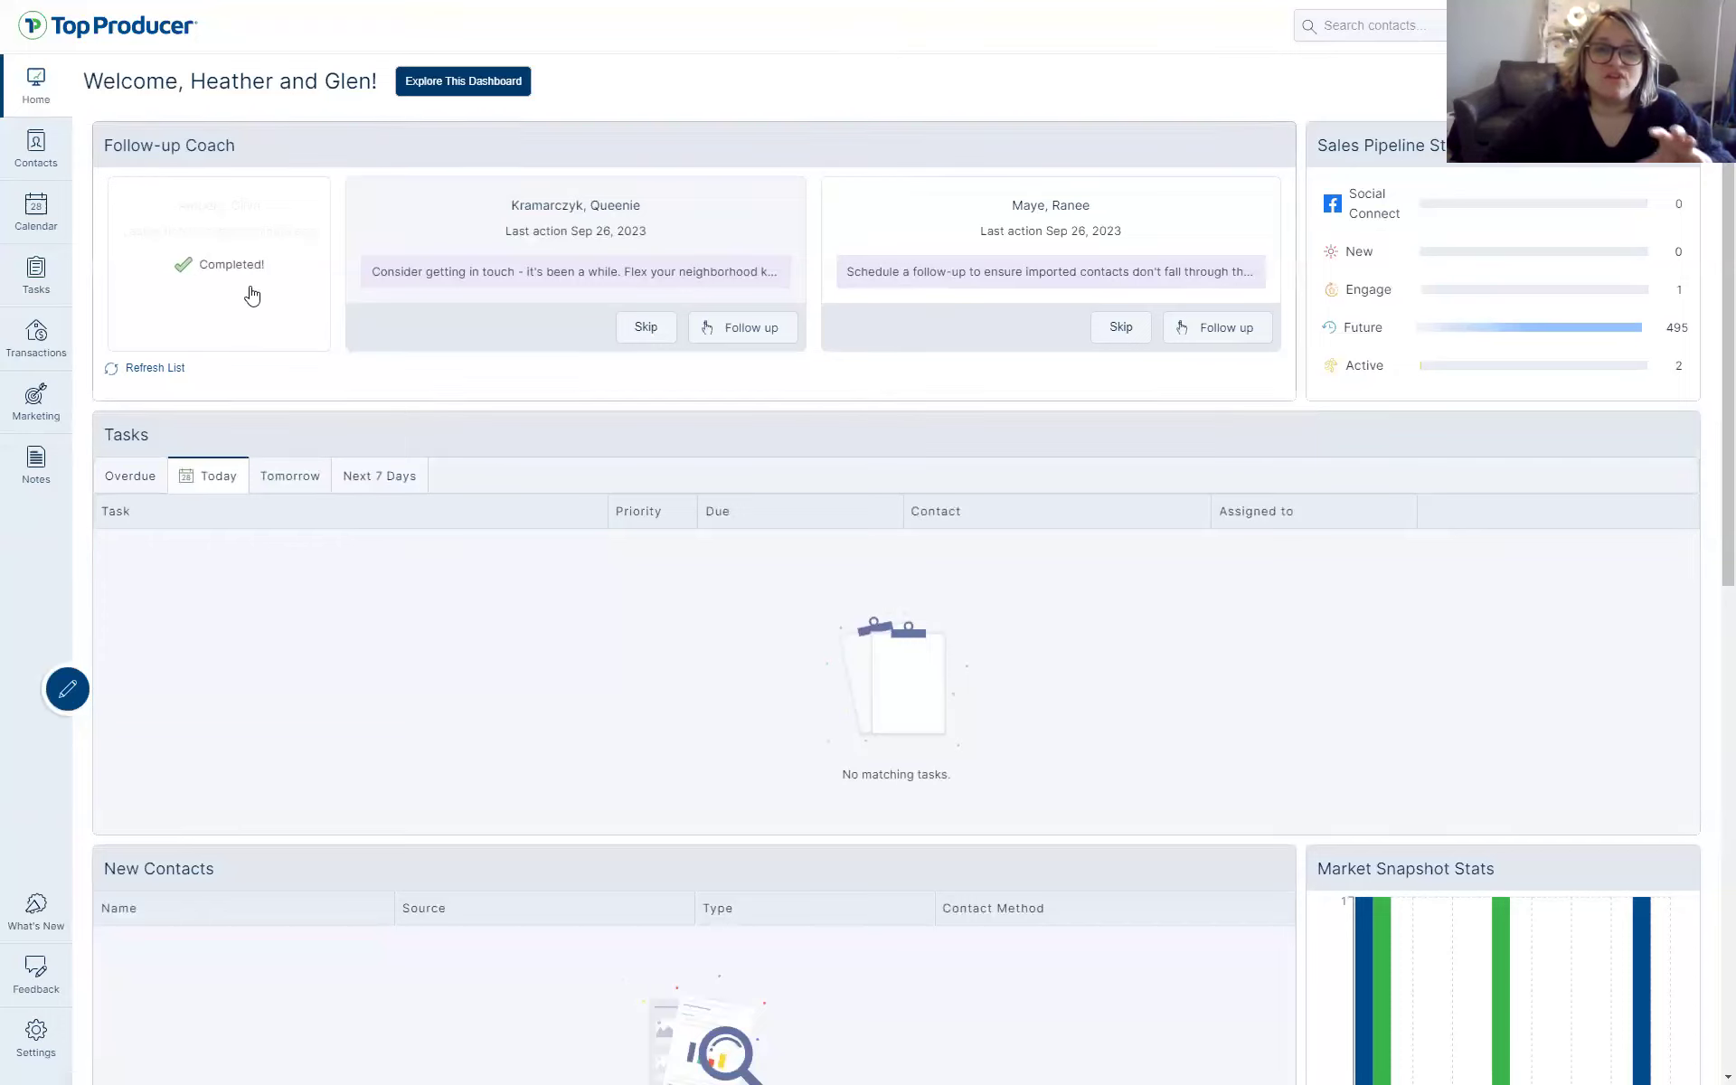
Review the tasks due tomorrow, those due in the next 7 days and the overdue ones
click(10, 276)
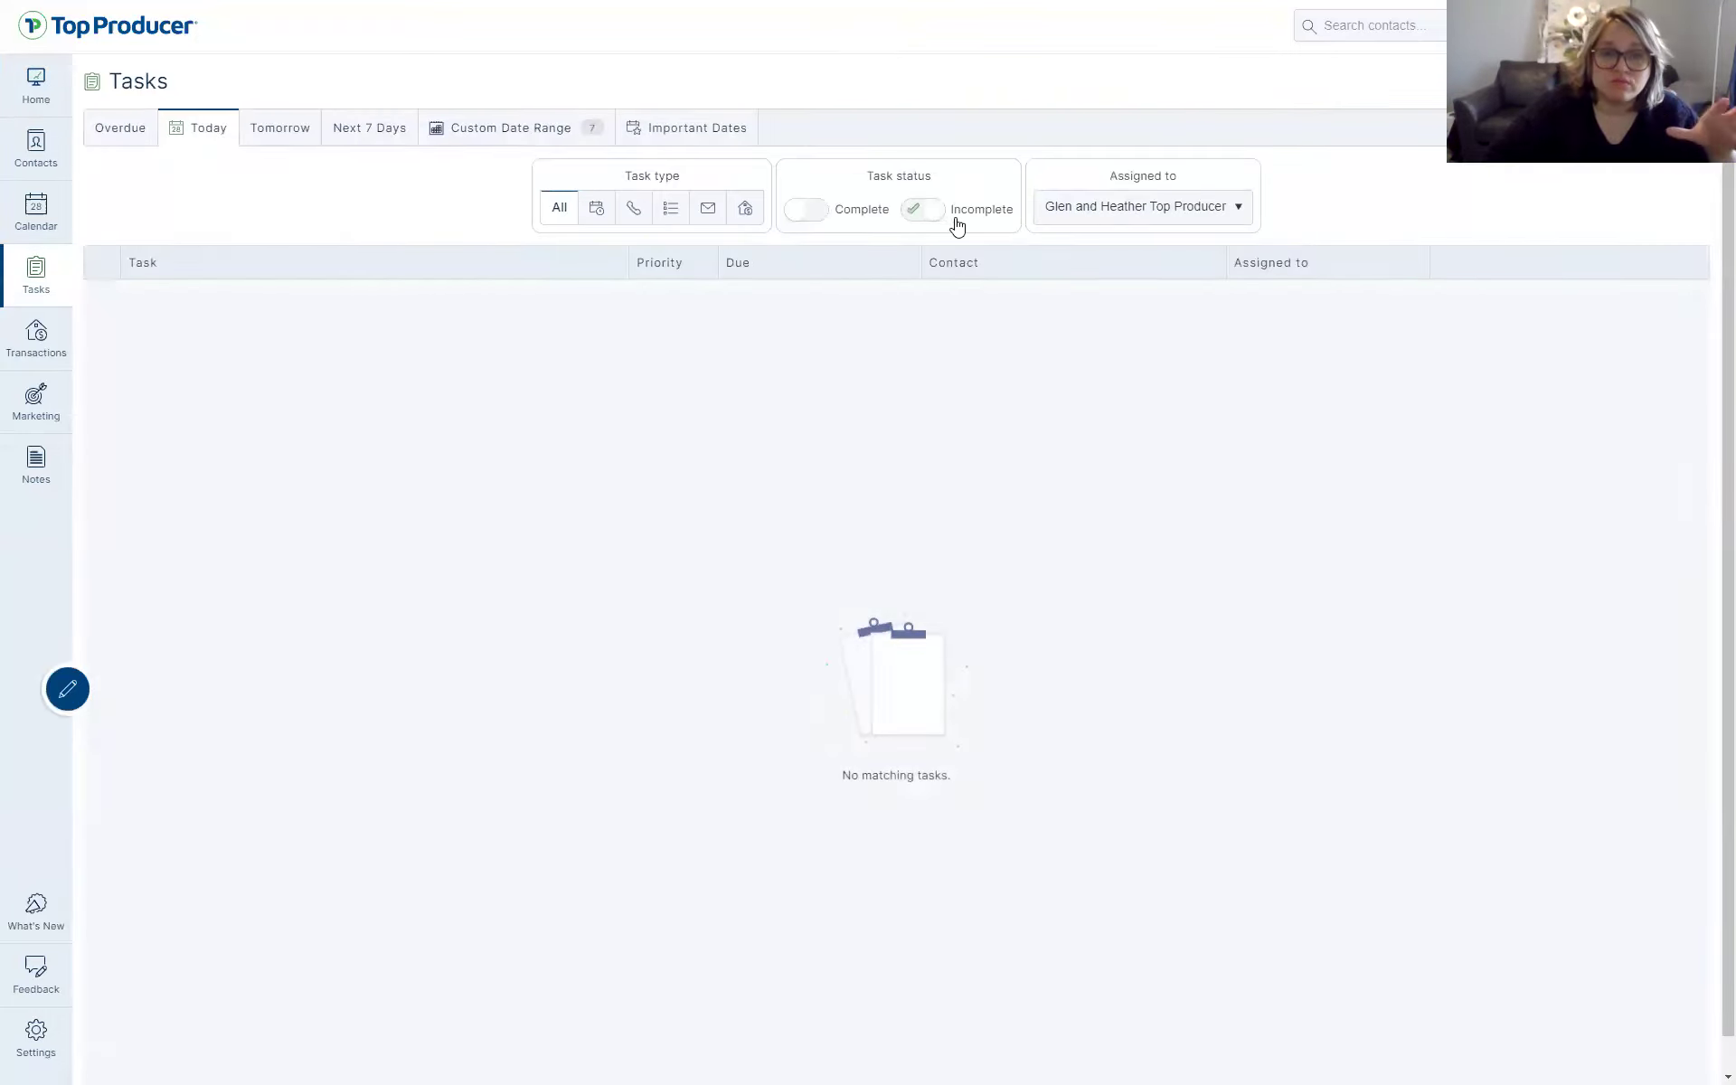
click(278, 134)
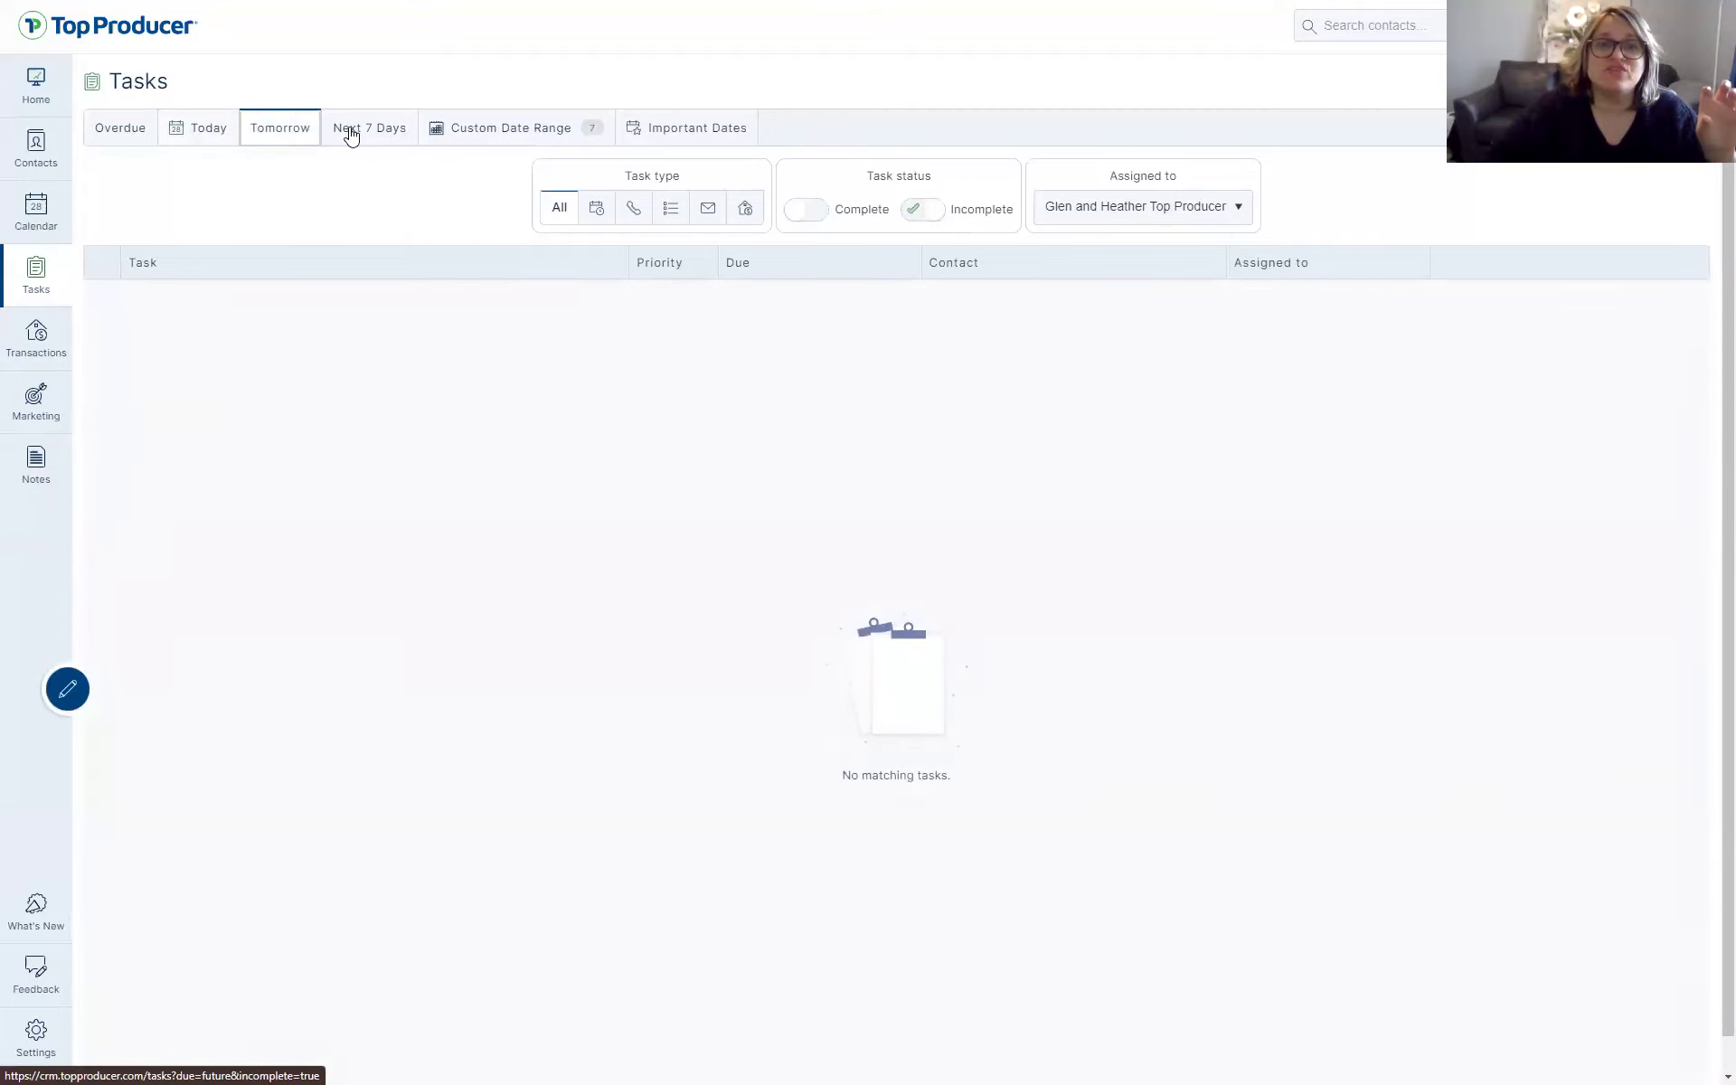
click(350, 133)
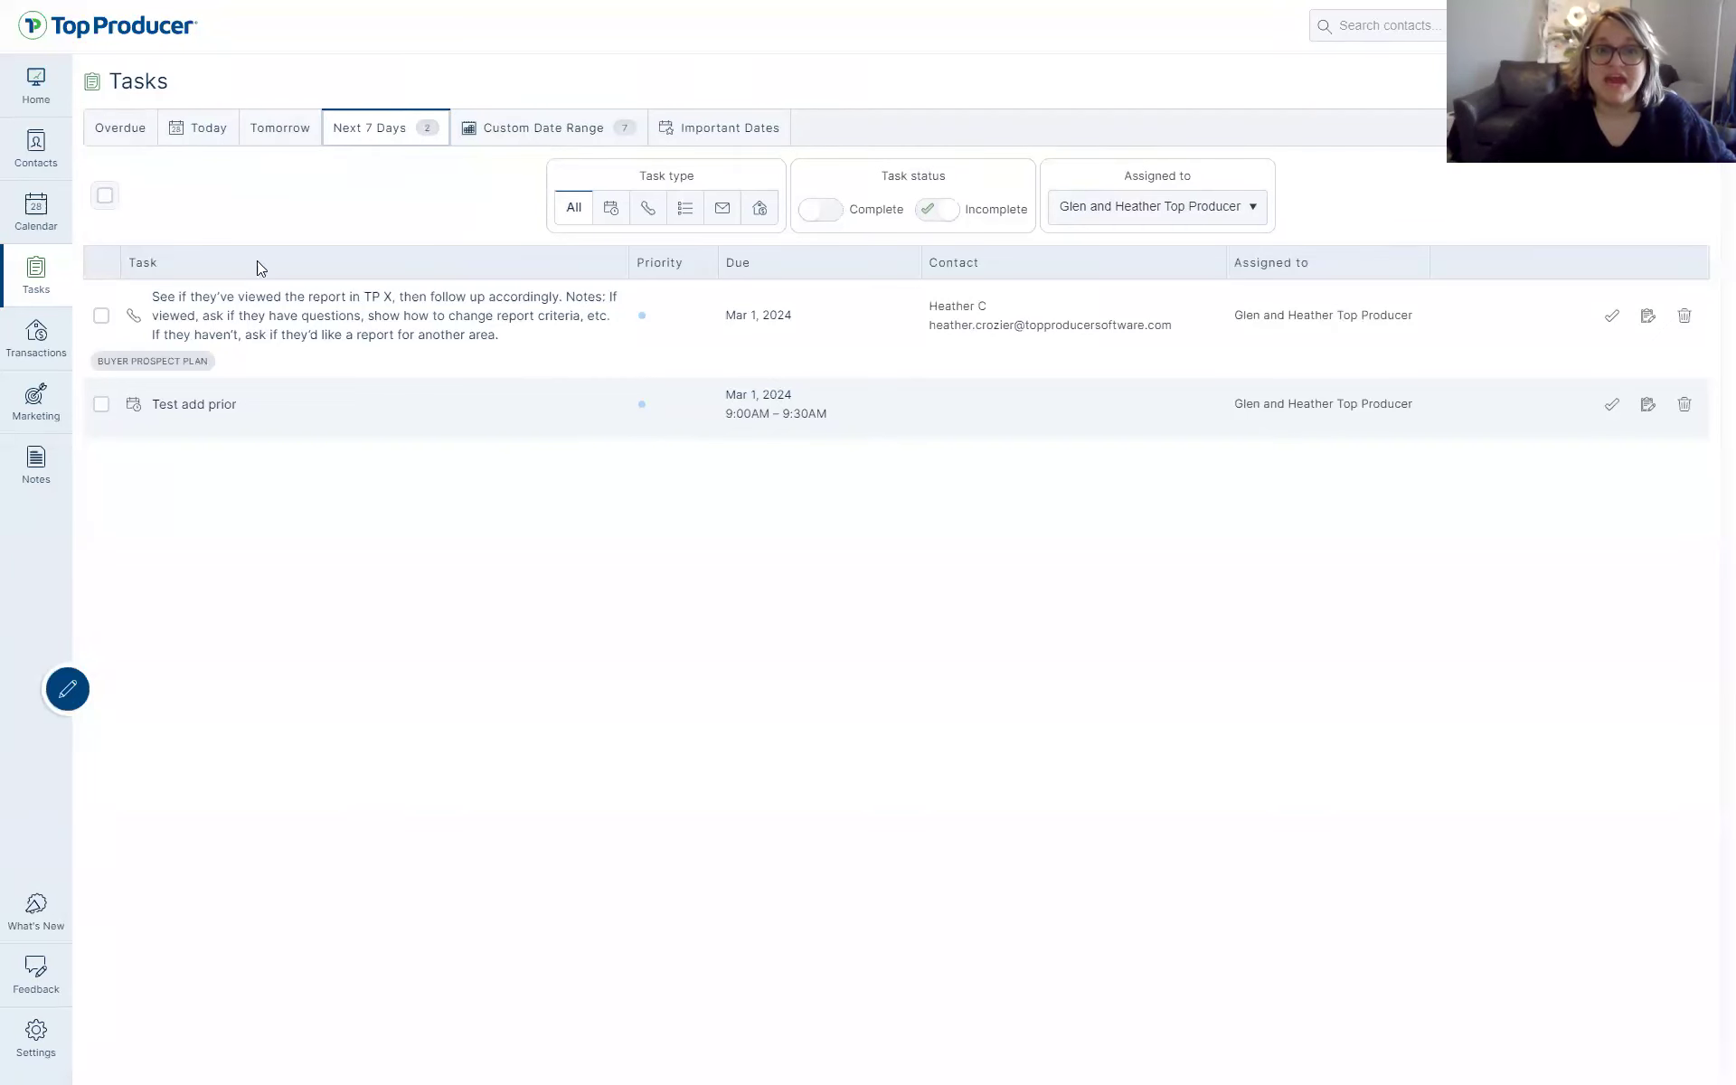
click(100, 137)
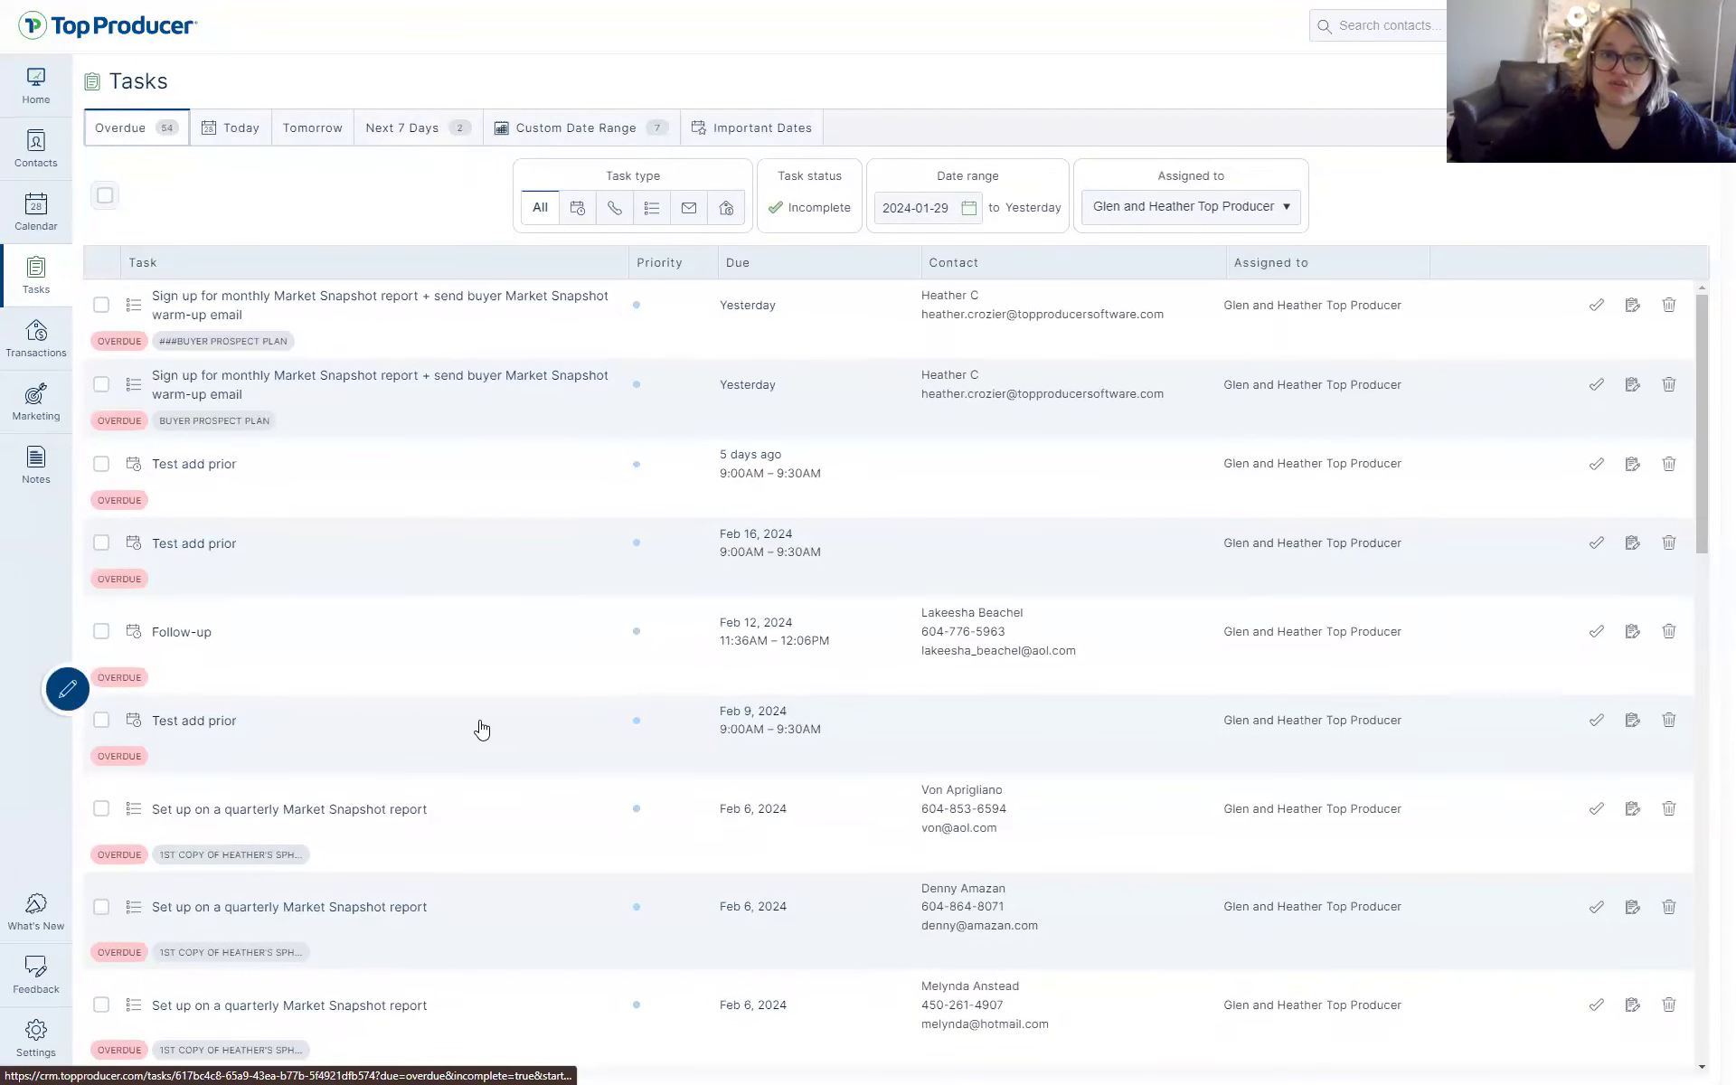
Examine the whole list of overdue tasks, including the task plan items and the oldest entries
scroll(524, 737, down, 2)
scroll(574, 746, up, 2)
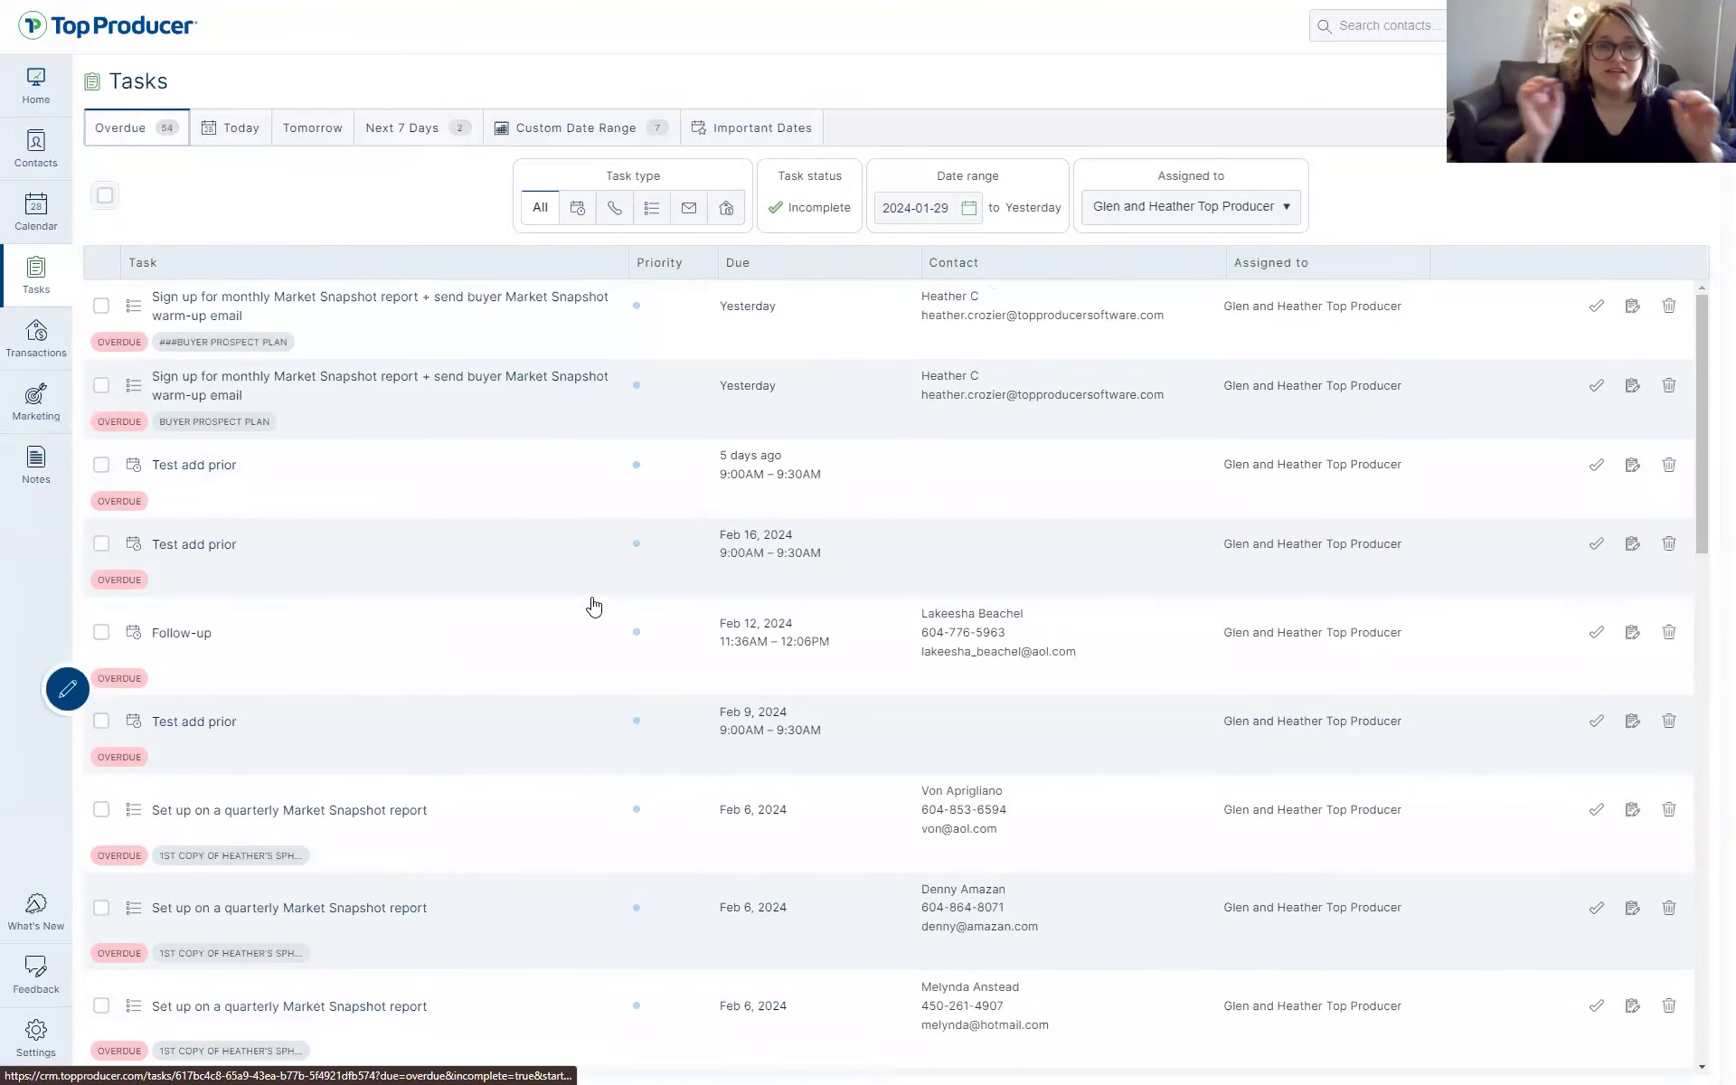
scroll(773, 597, down, 5)
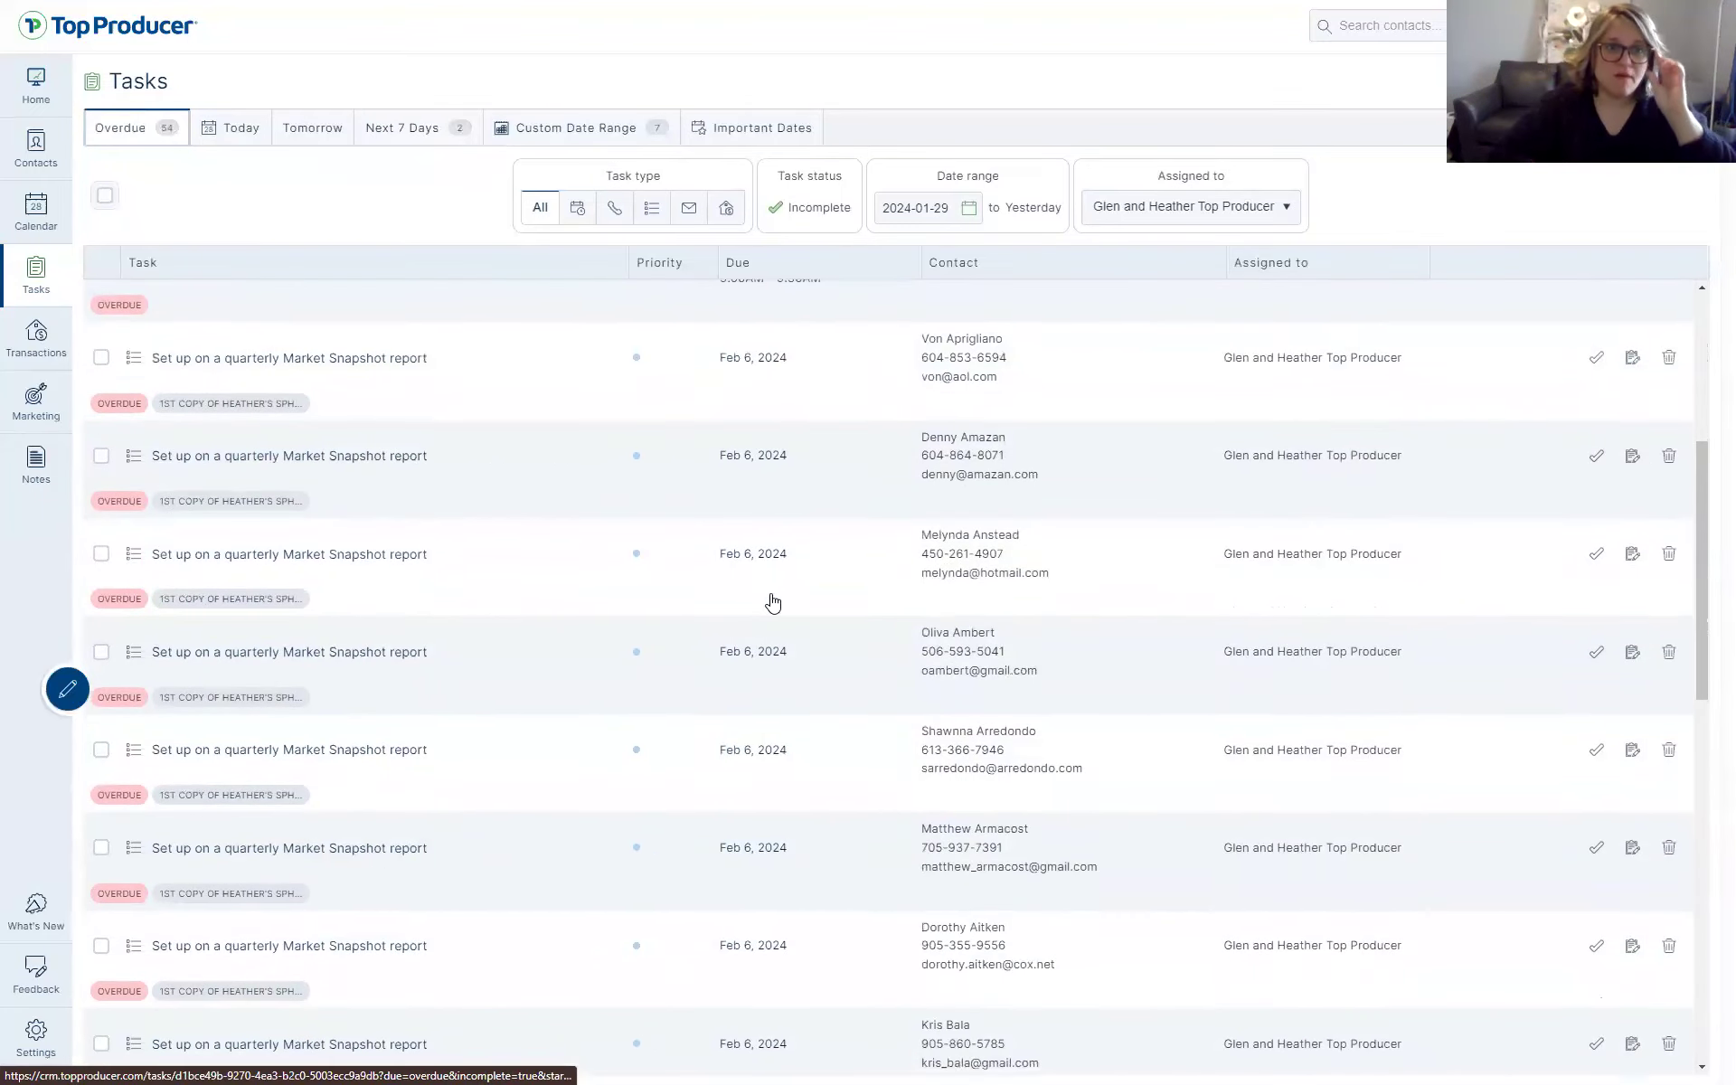
scroll(773, 604, down, 20)
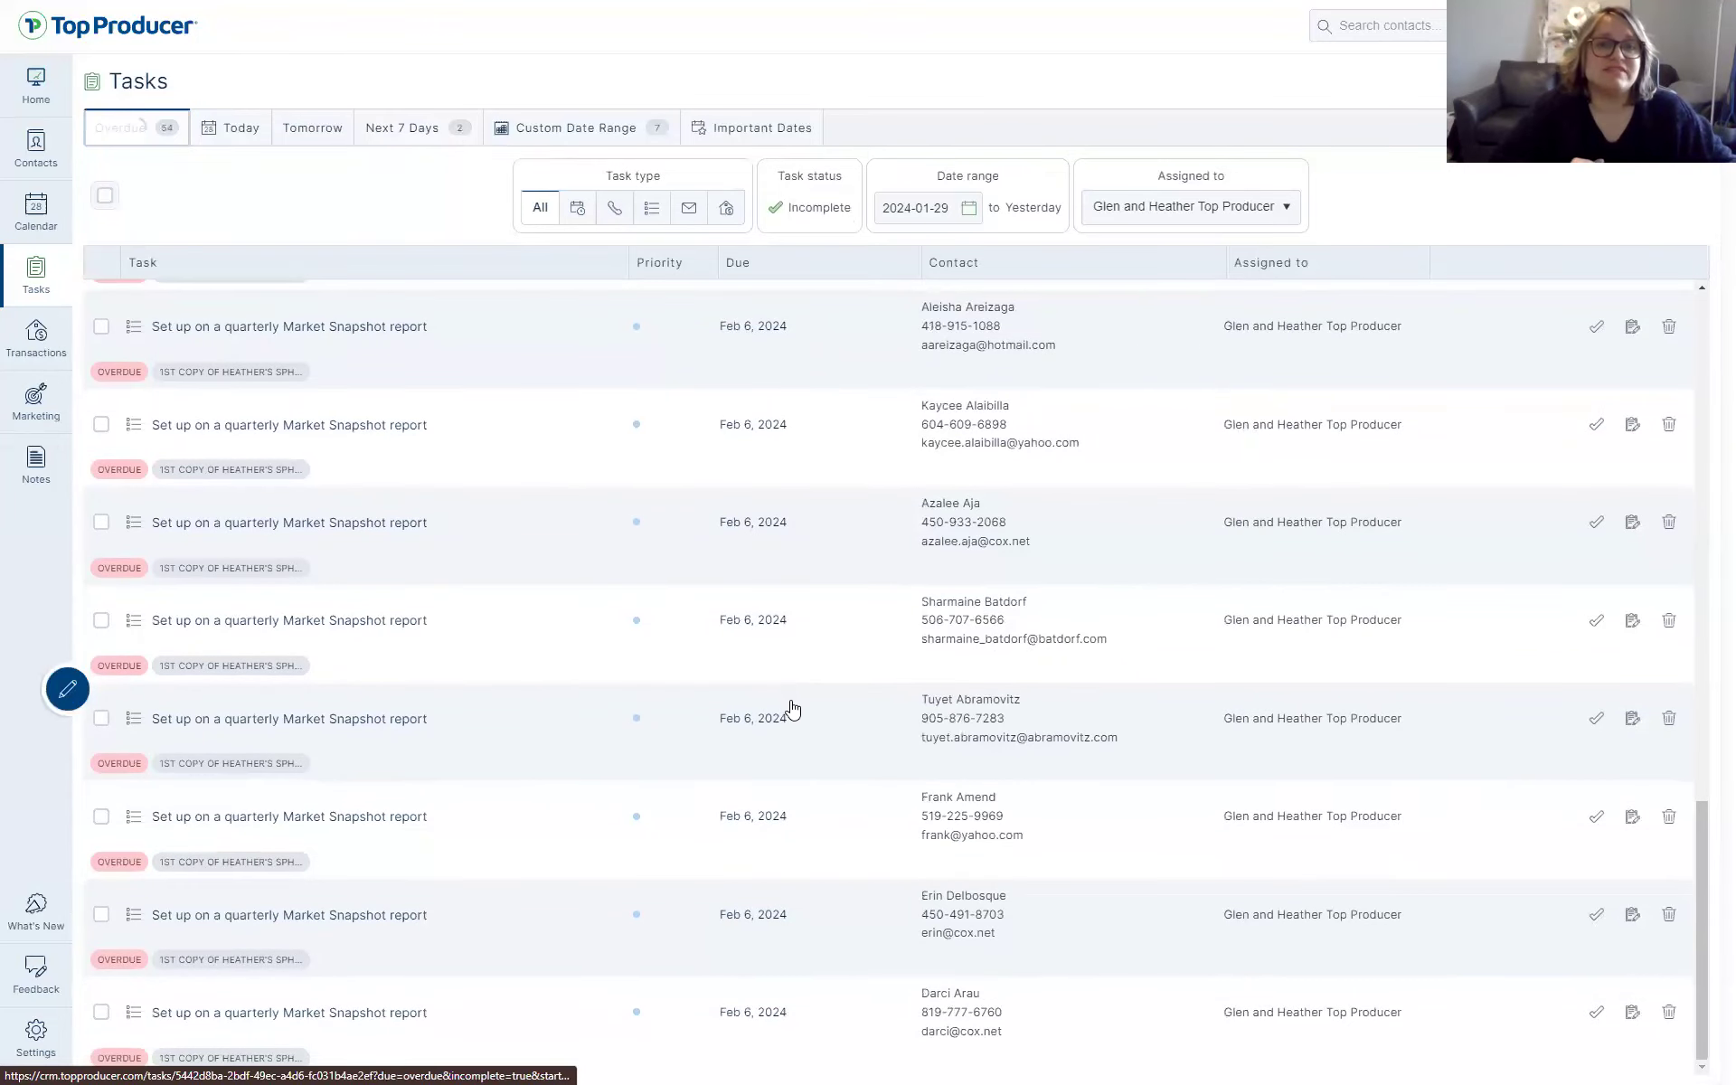
scroll(787, 687, down, 10)
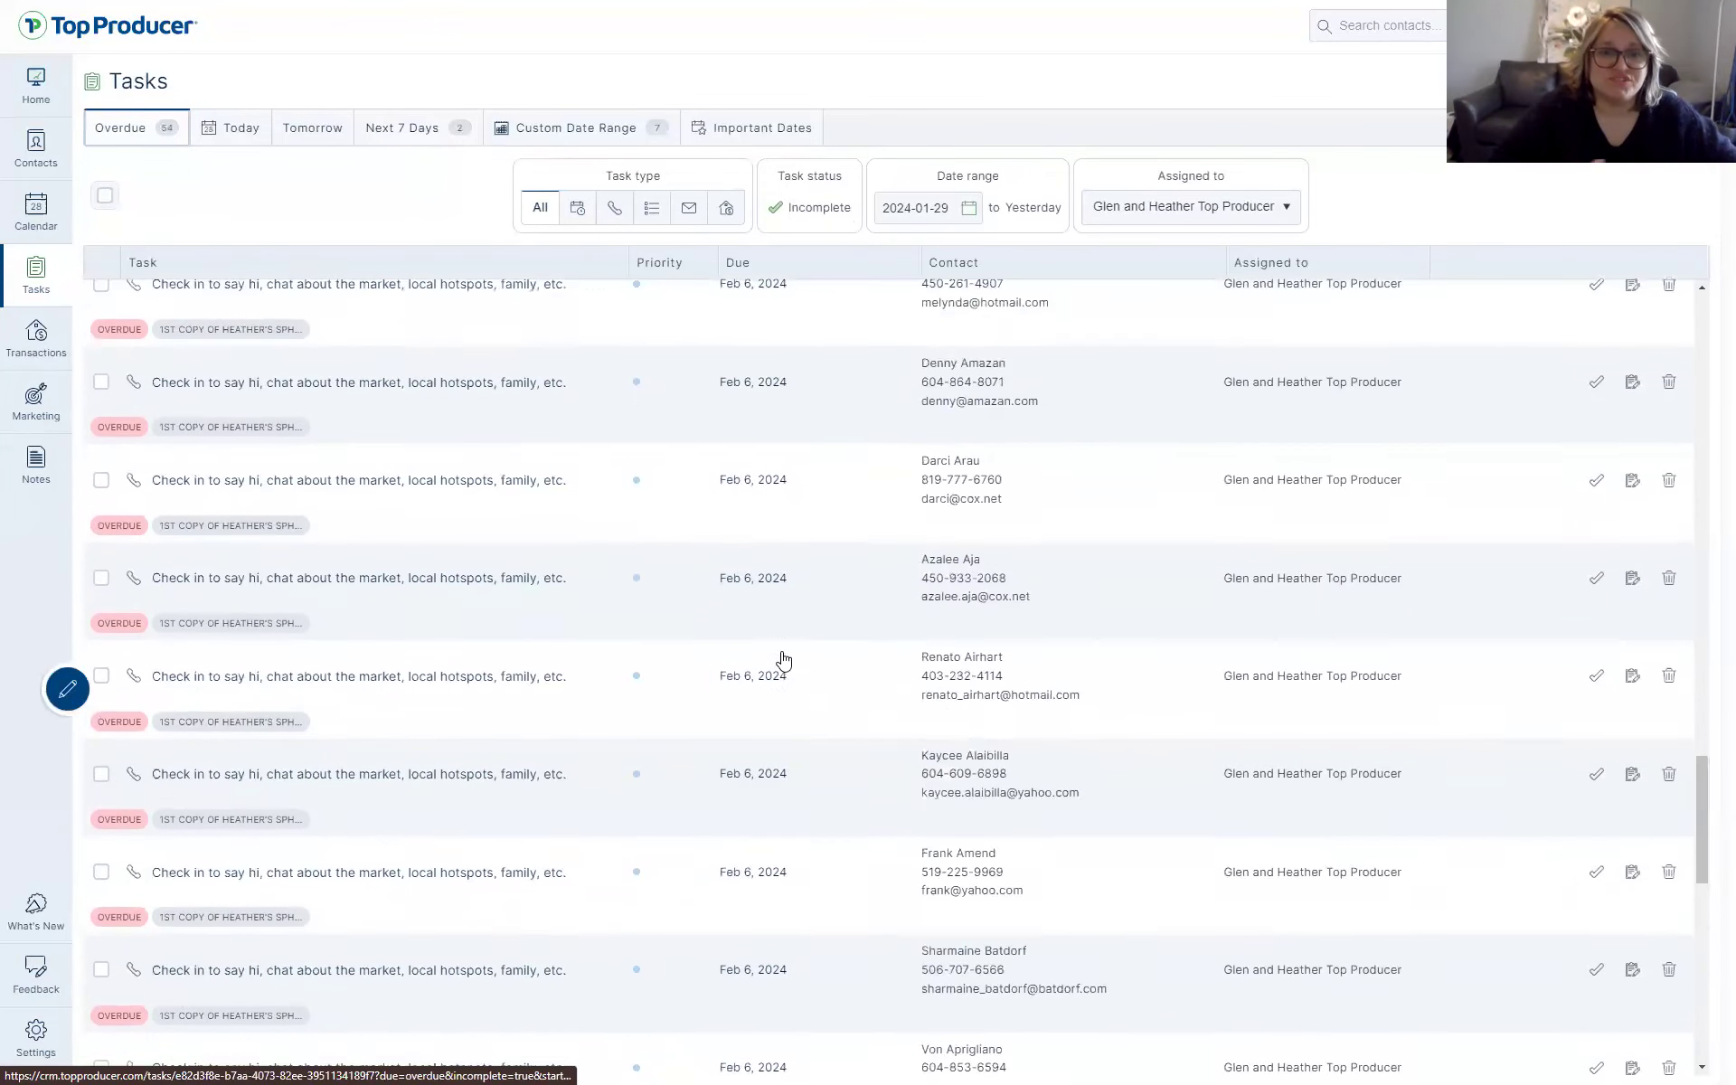
scroll(782, 661, down, 10)
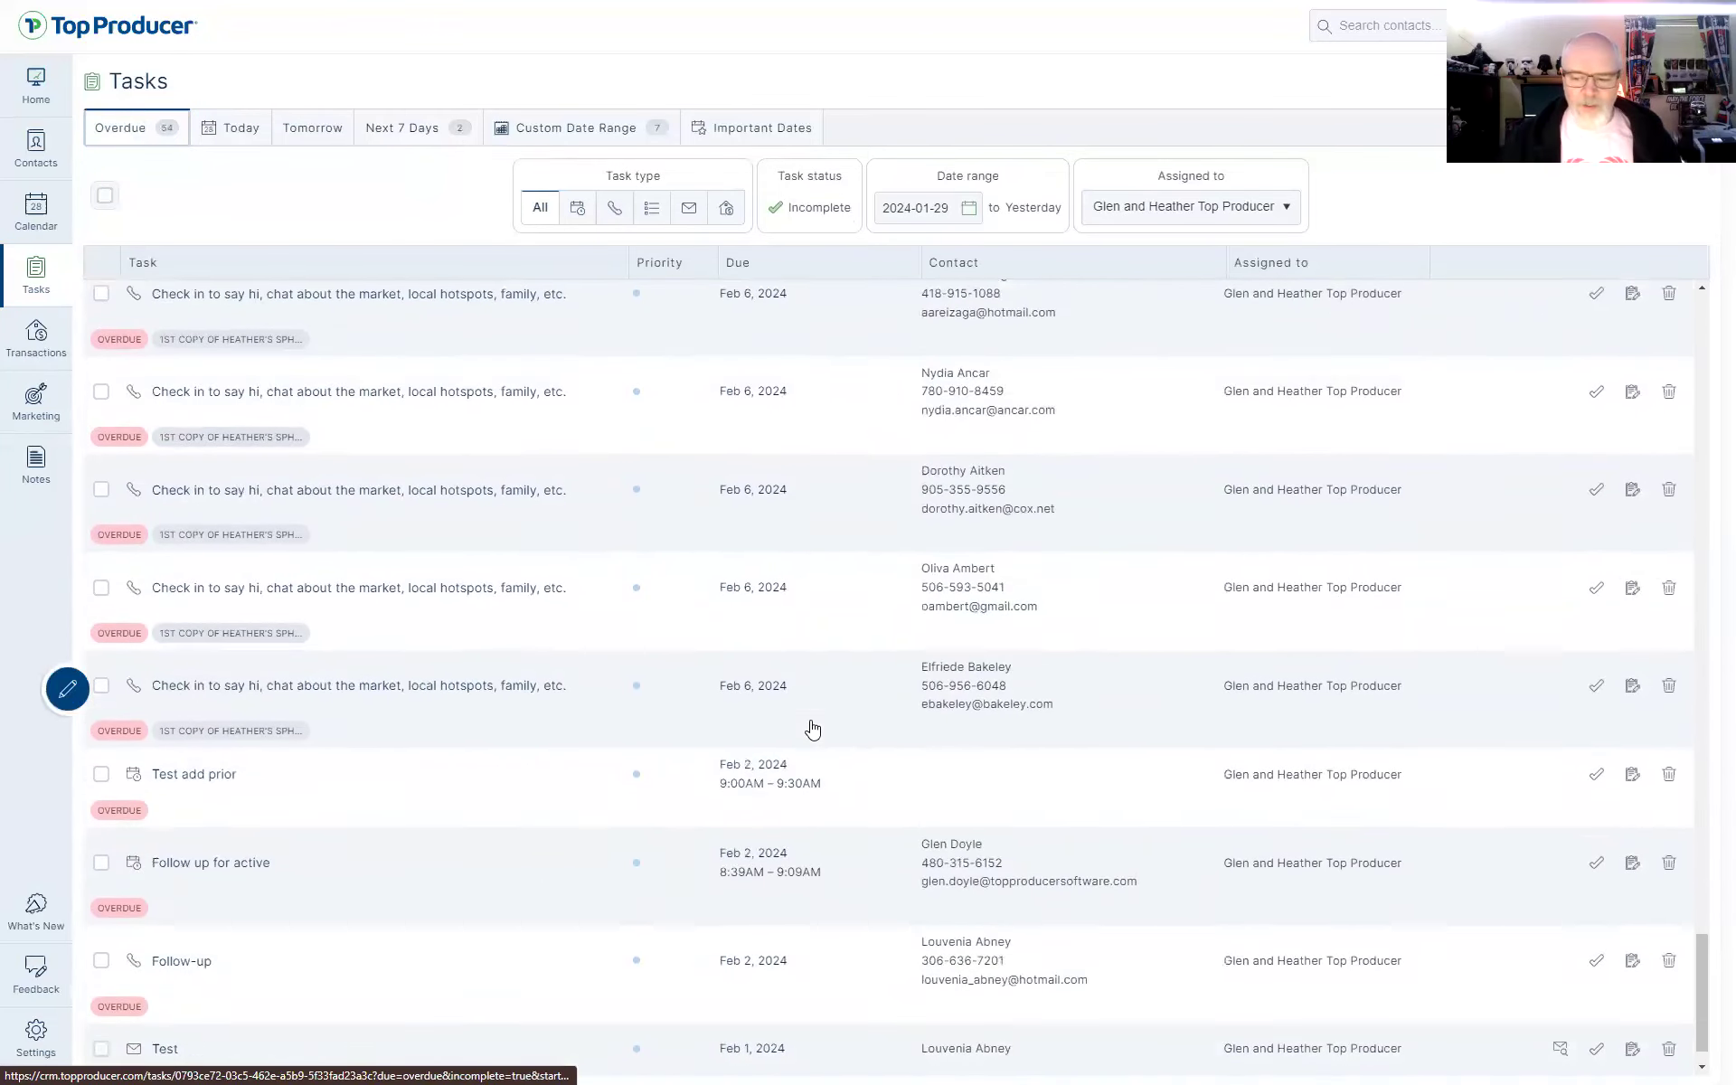
scroll(814, 727, down, 1)
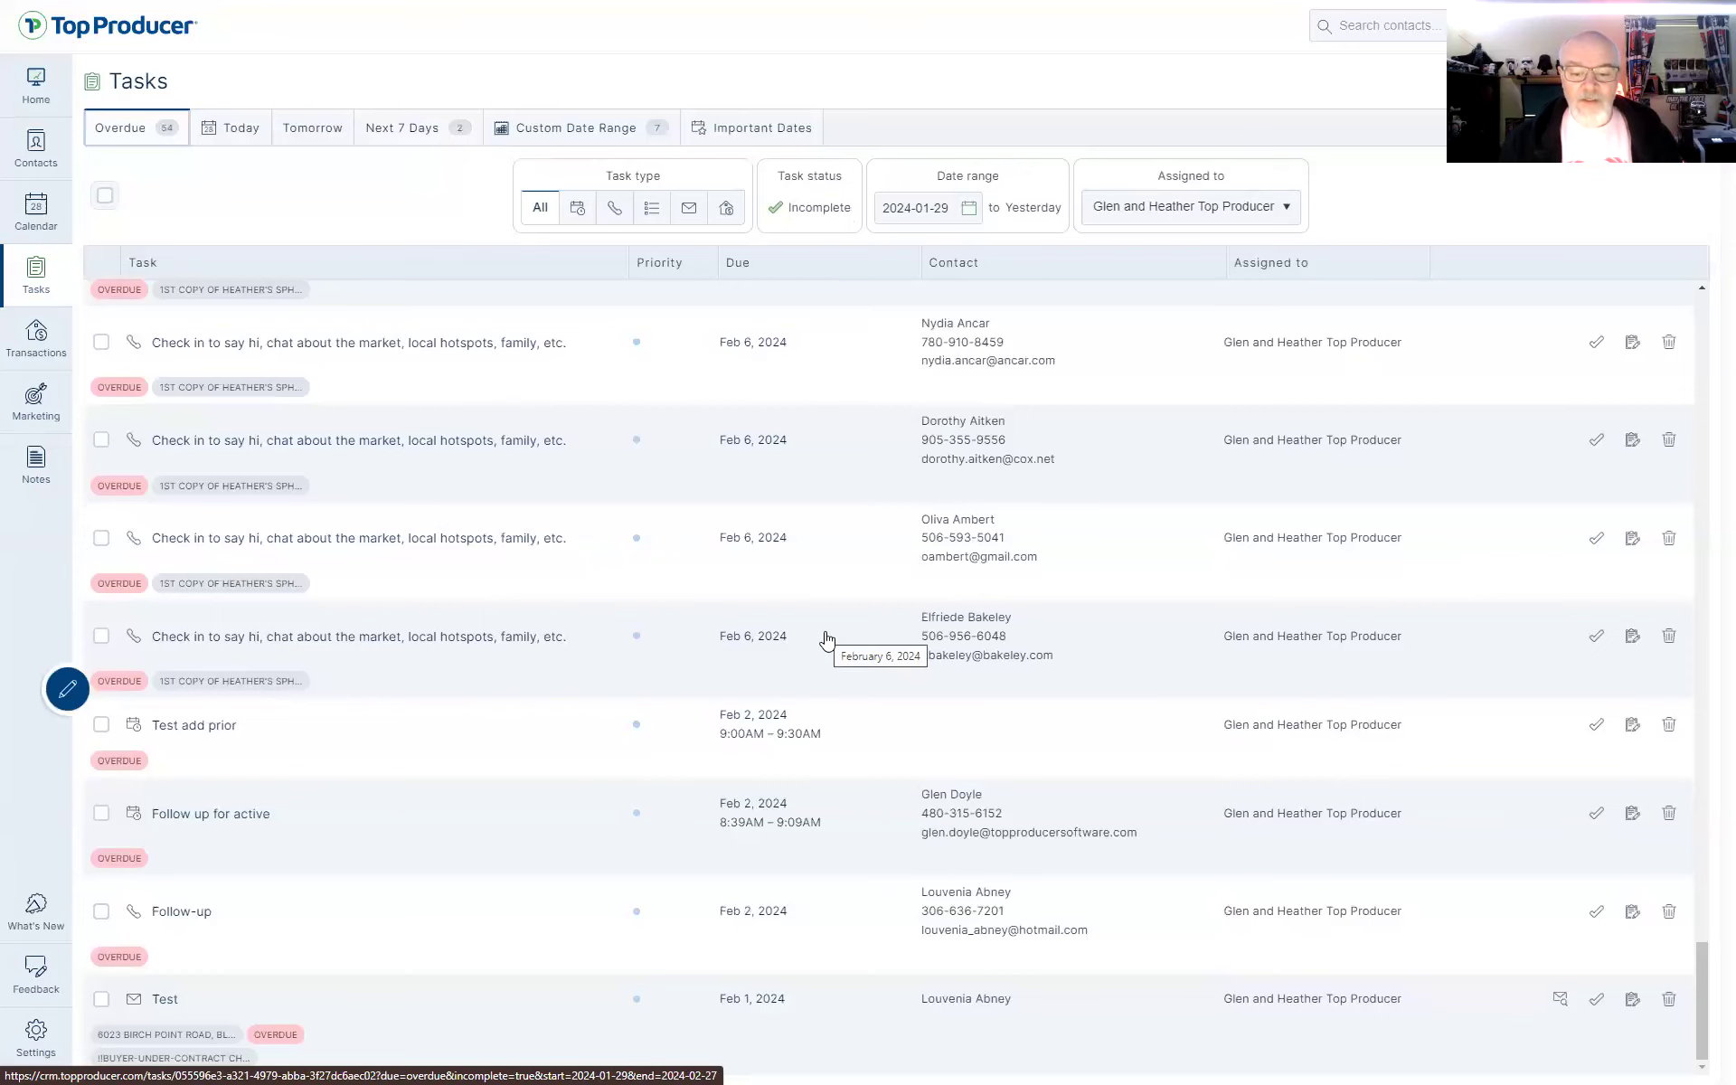
scroll(826, 639, up, 20)
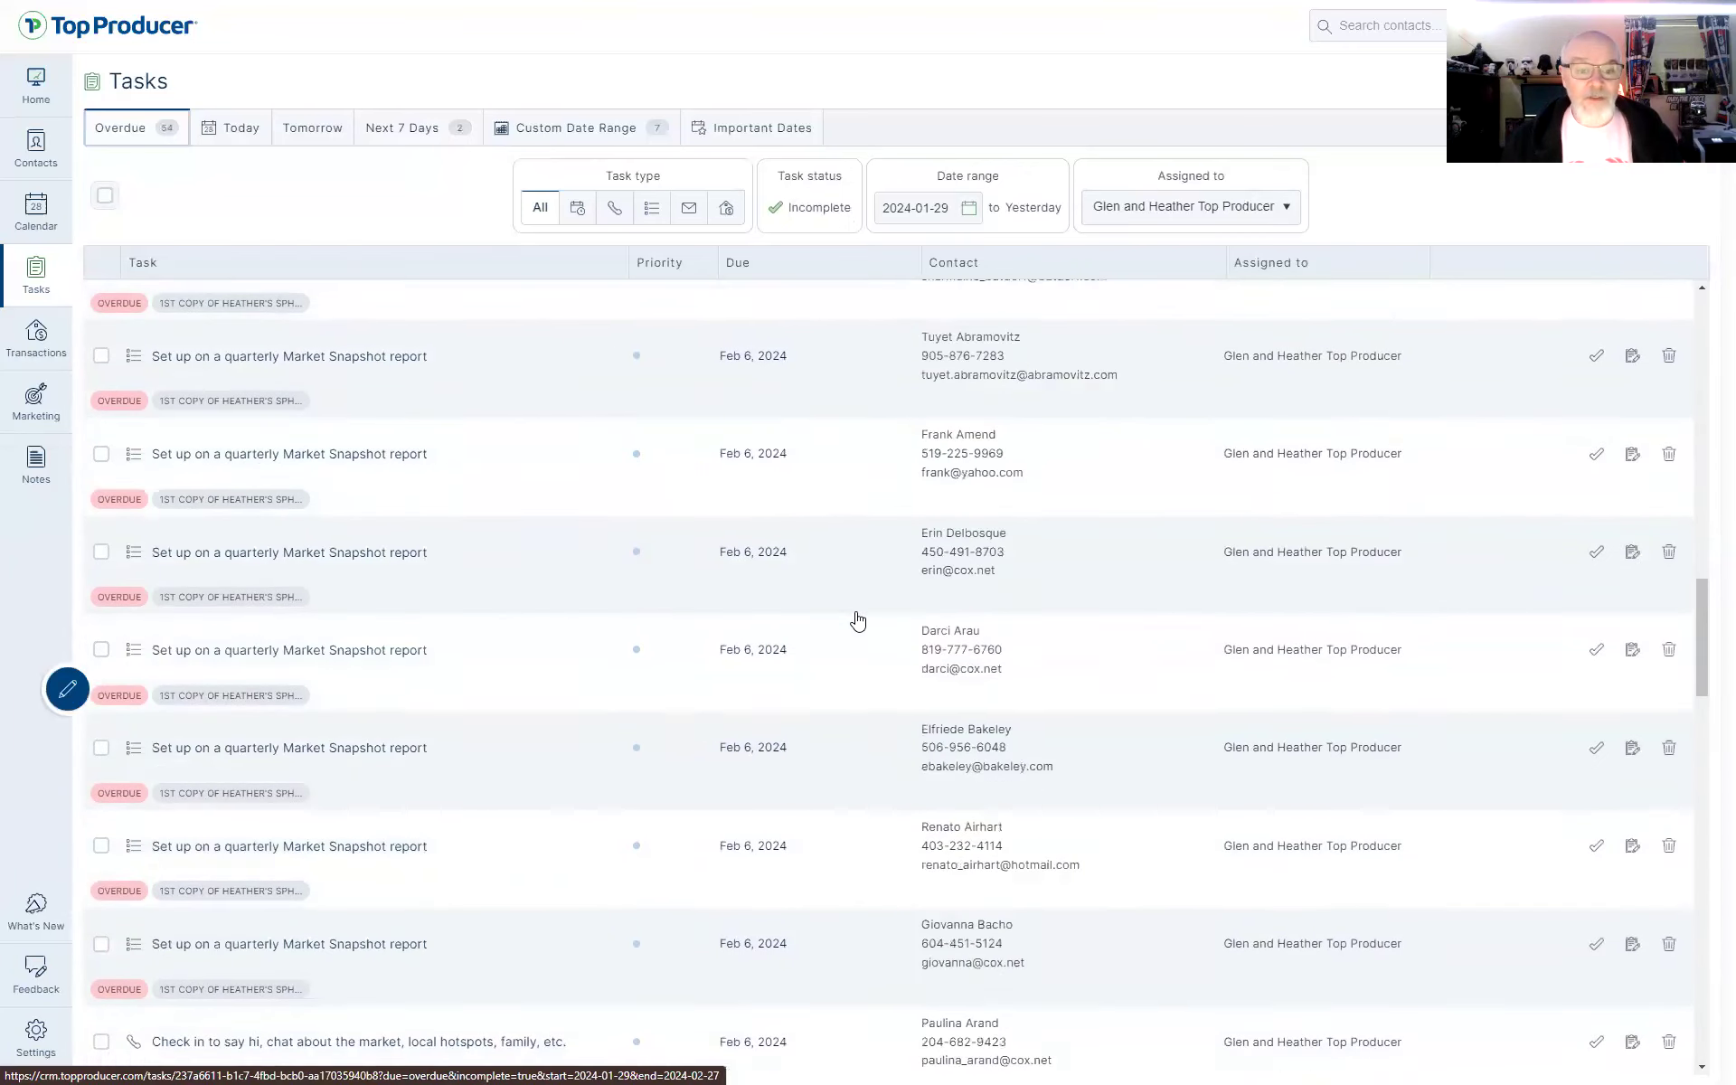
scroll(858, 621, up, 5)
scroll(790, 503, up, 10)
scroll(836, 515, up, 6)
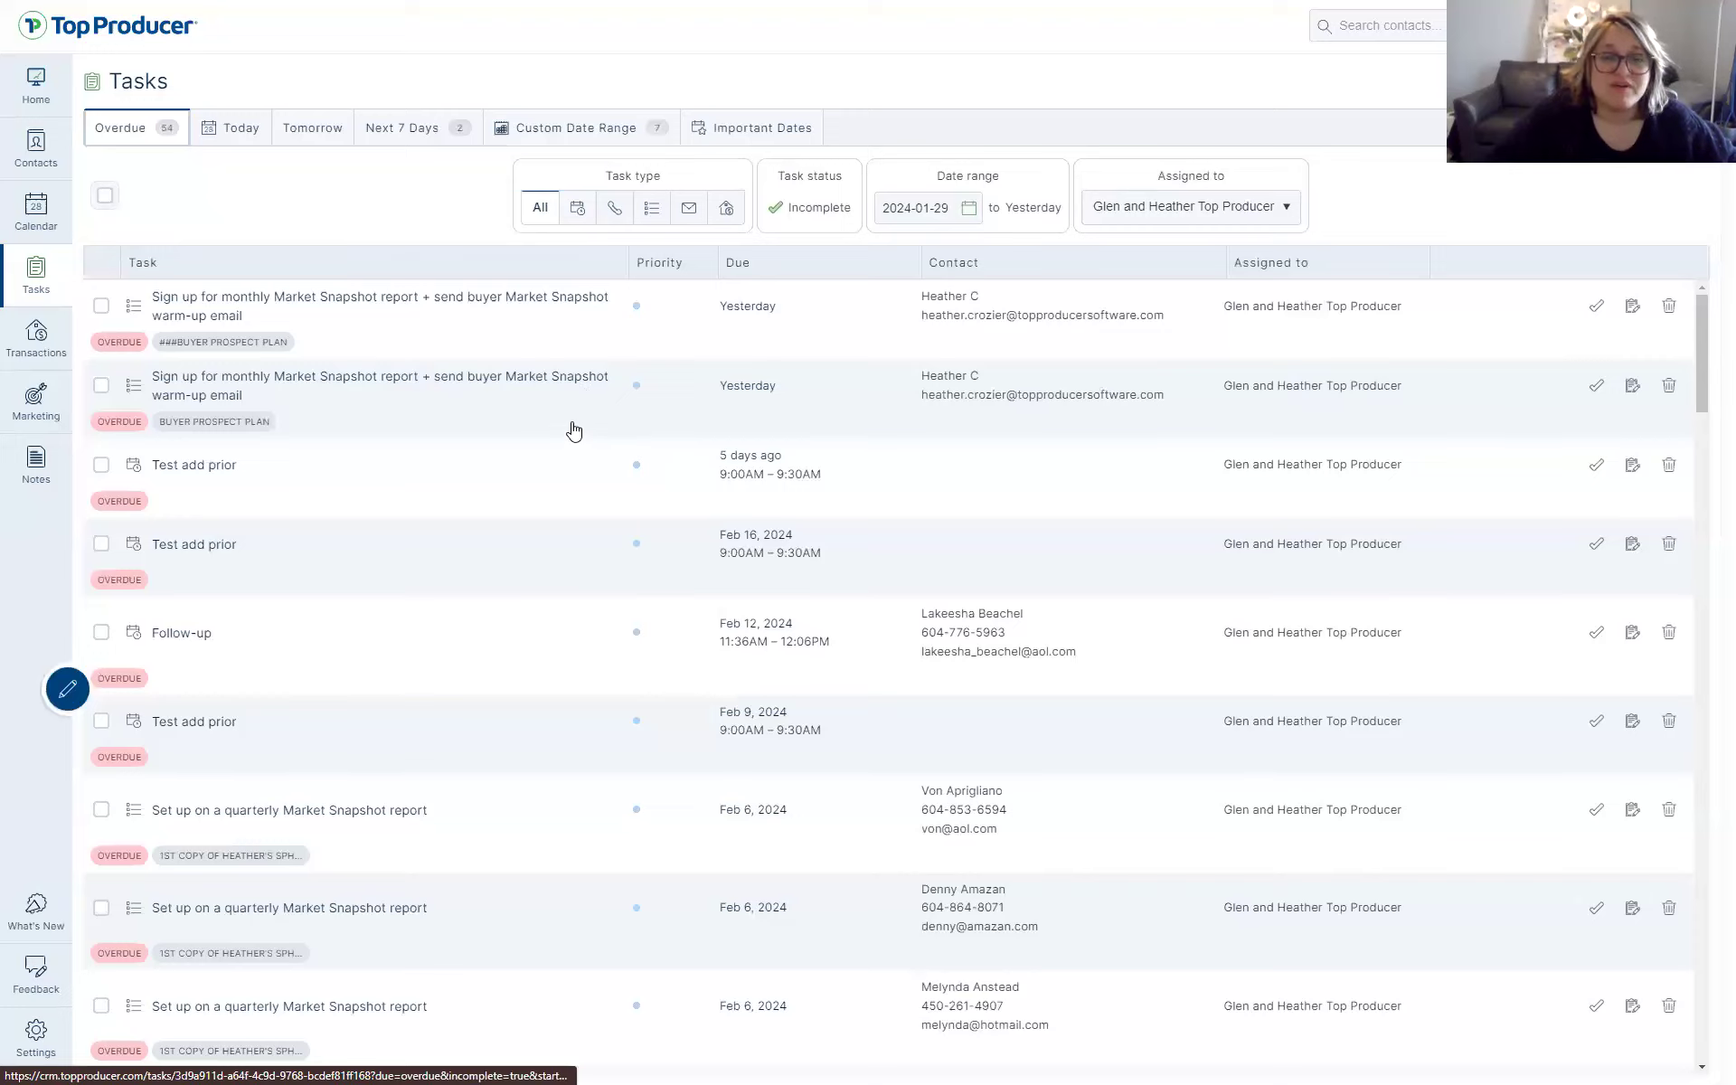
Review the tasks and day schedule of the 1st Copy sphere plan in the marketing Task Plan Manager and close it
click(46, 144)
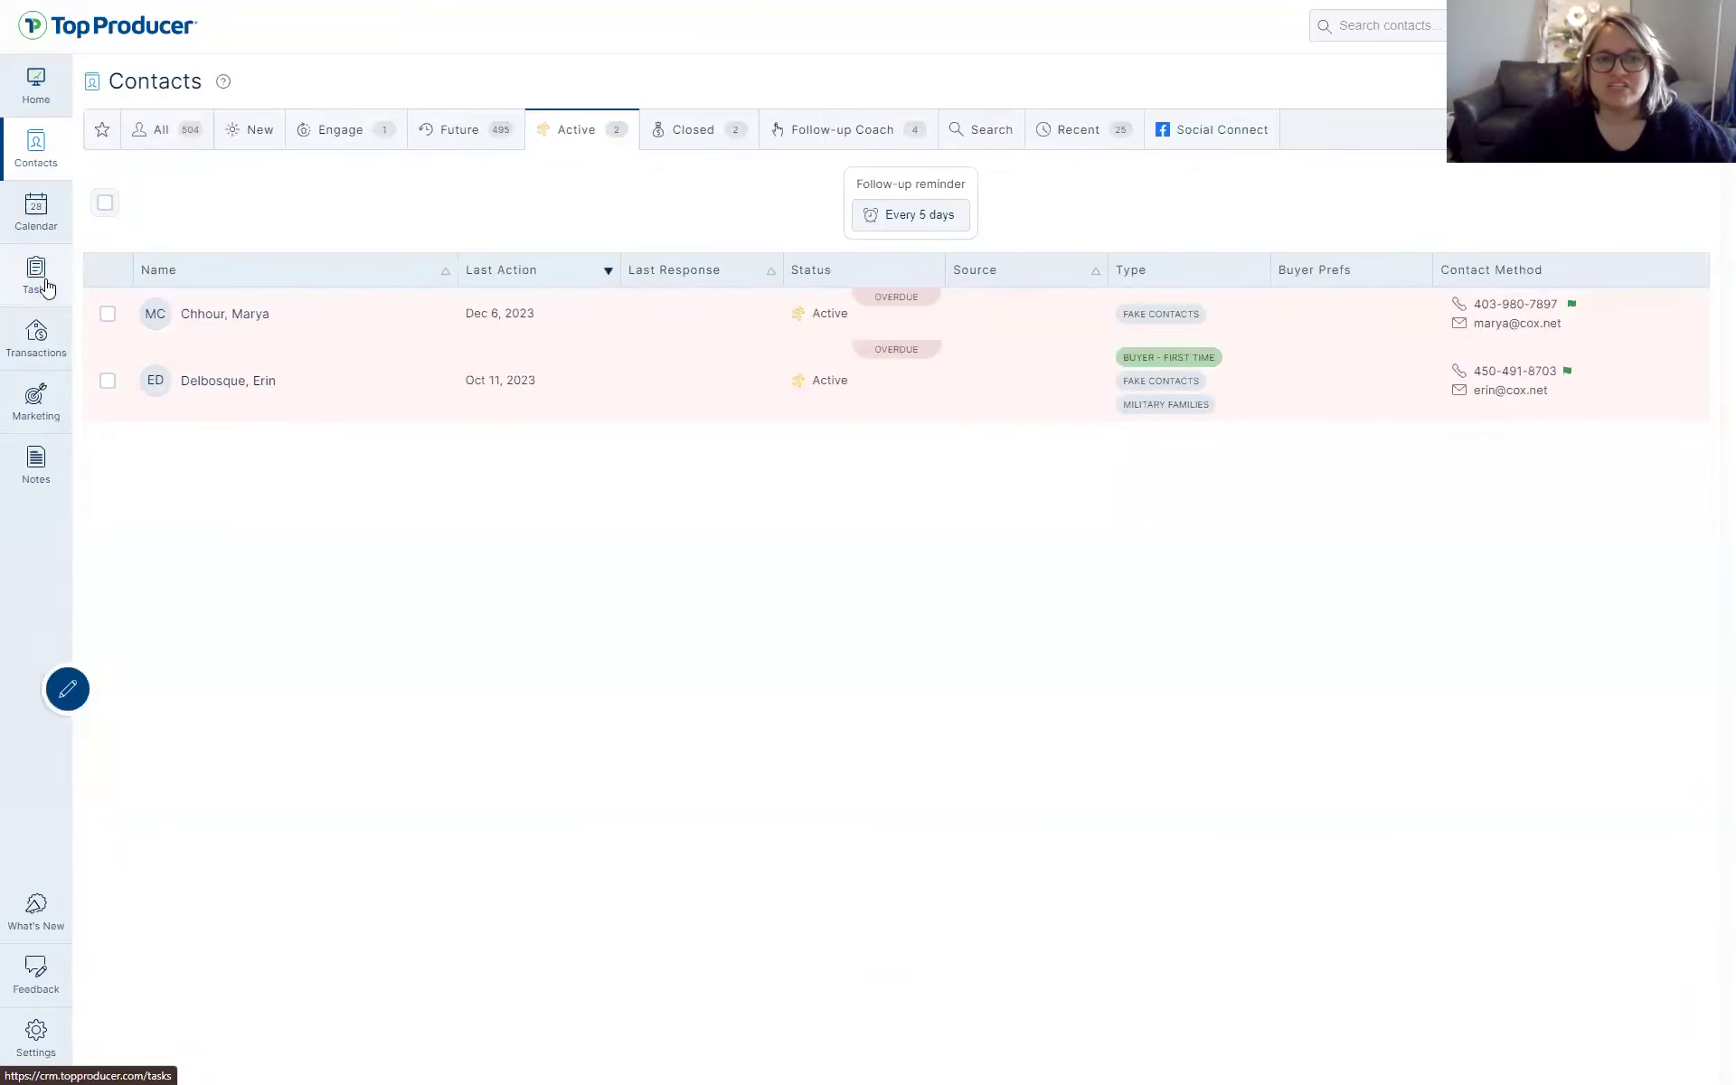
click(45, 412)
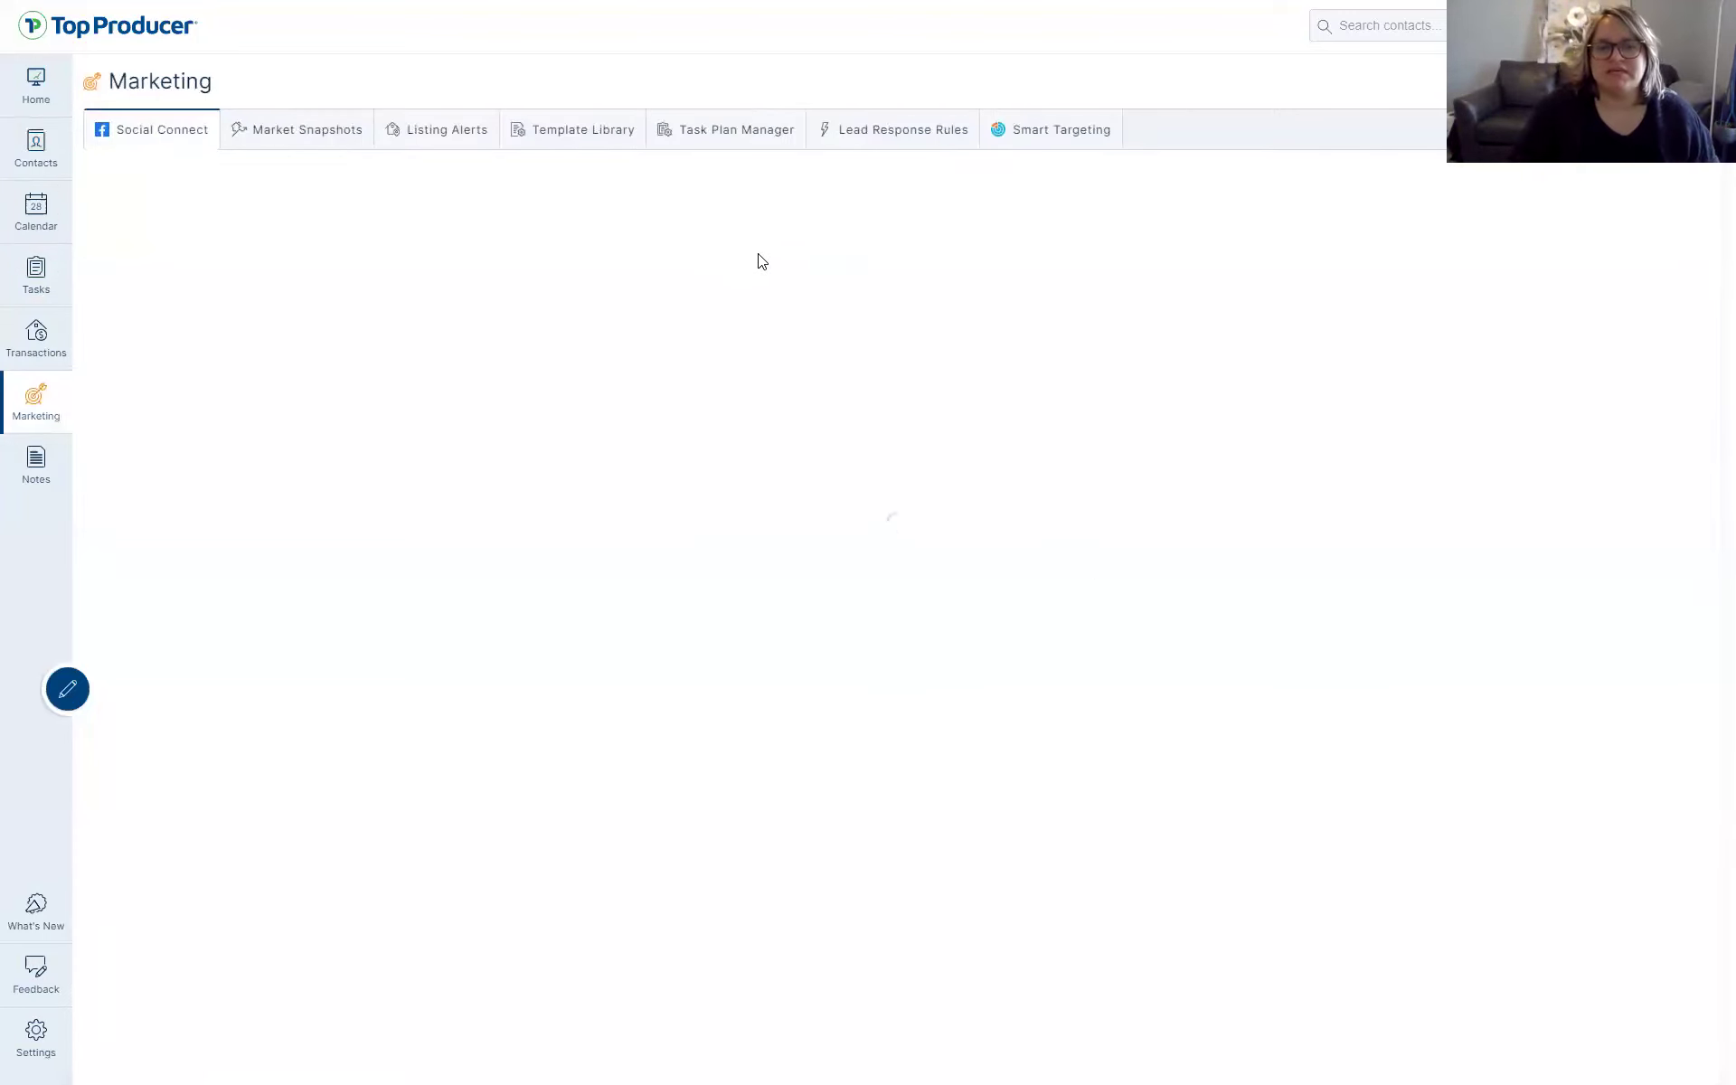
click(703, 144)
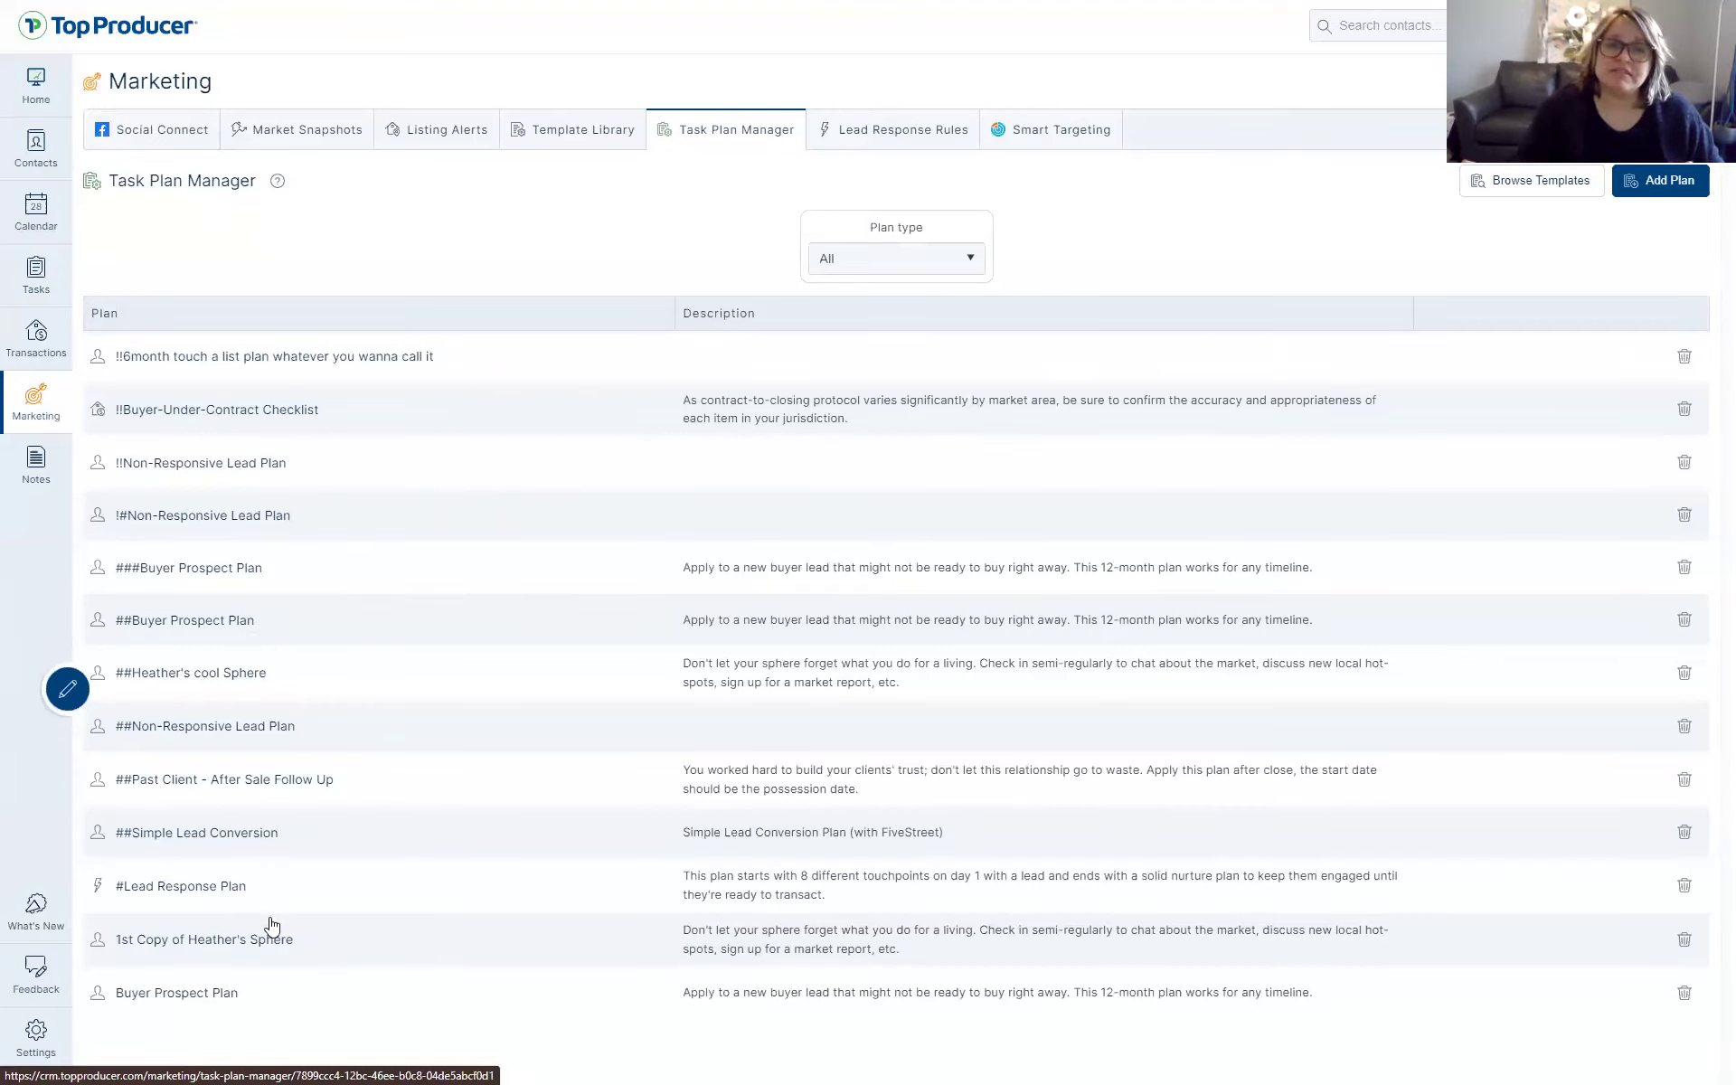
click(217, 939)
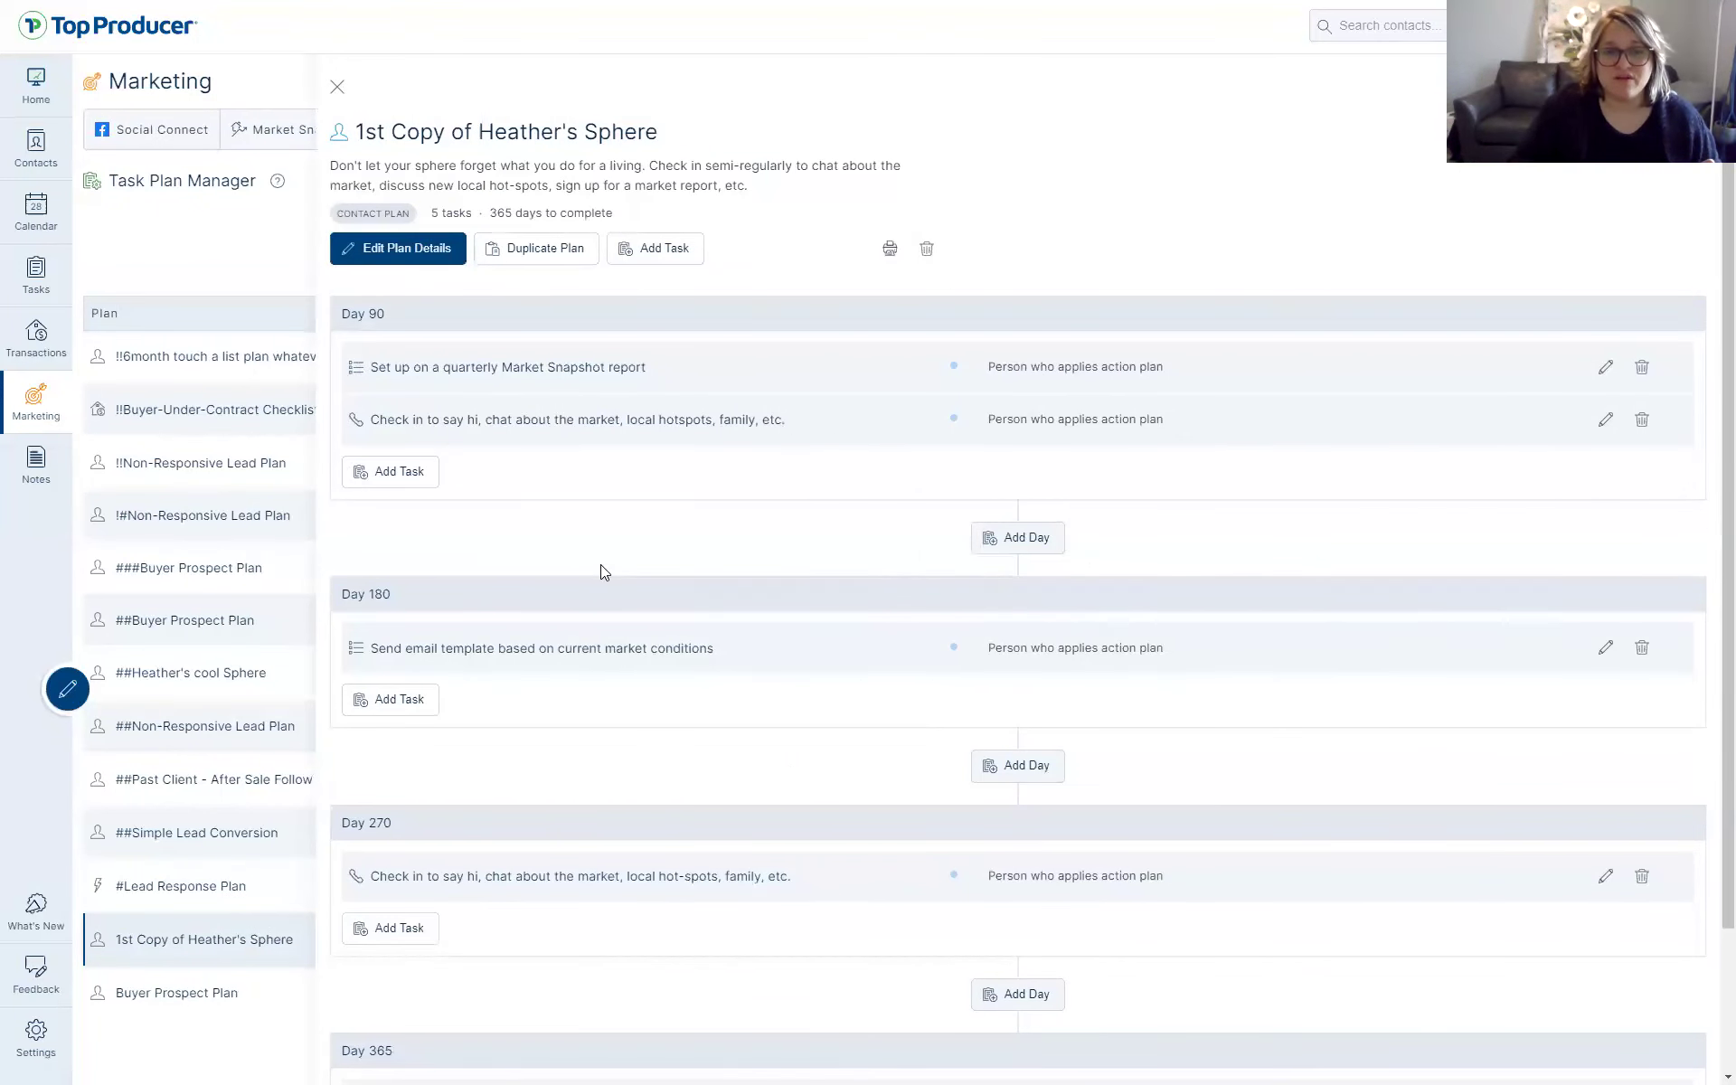
scroll(645, 483, down, 2)
scroll(645, 484, down, 2)
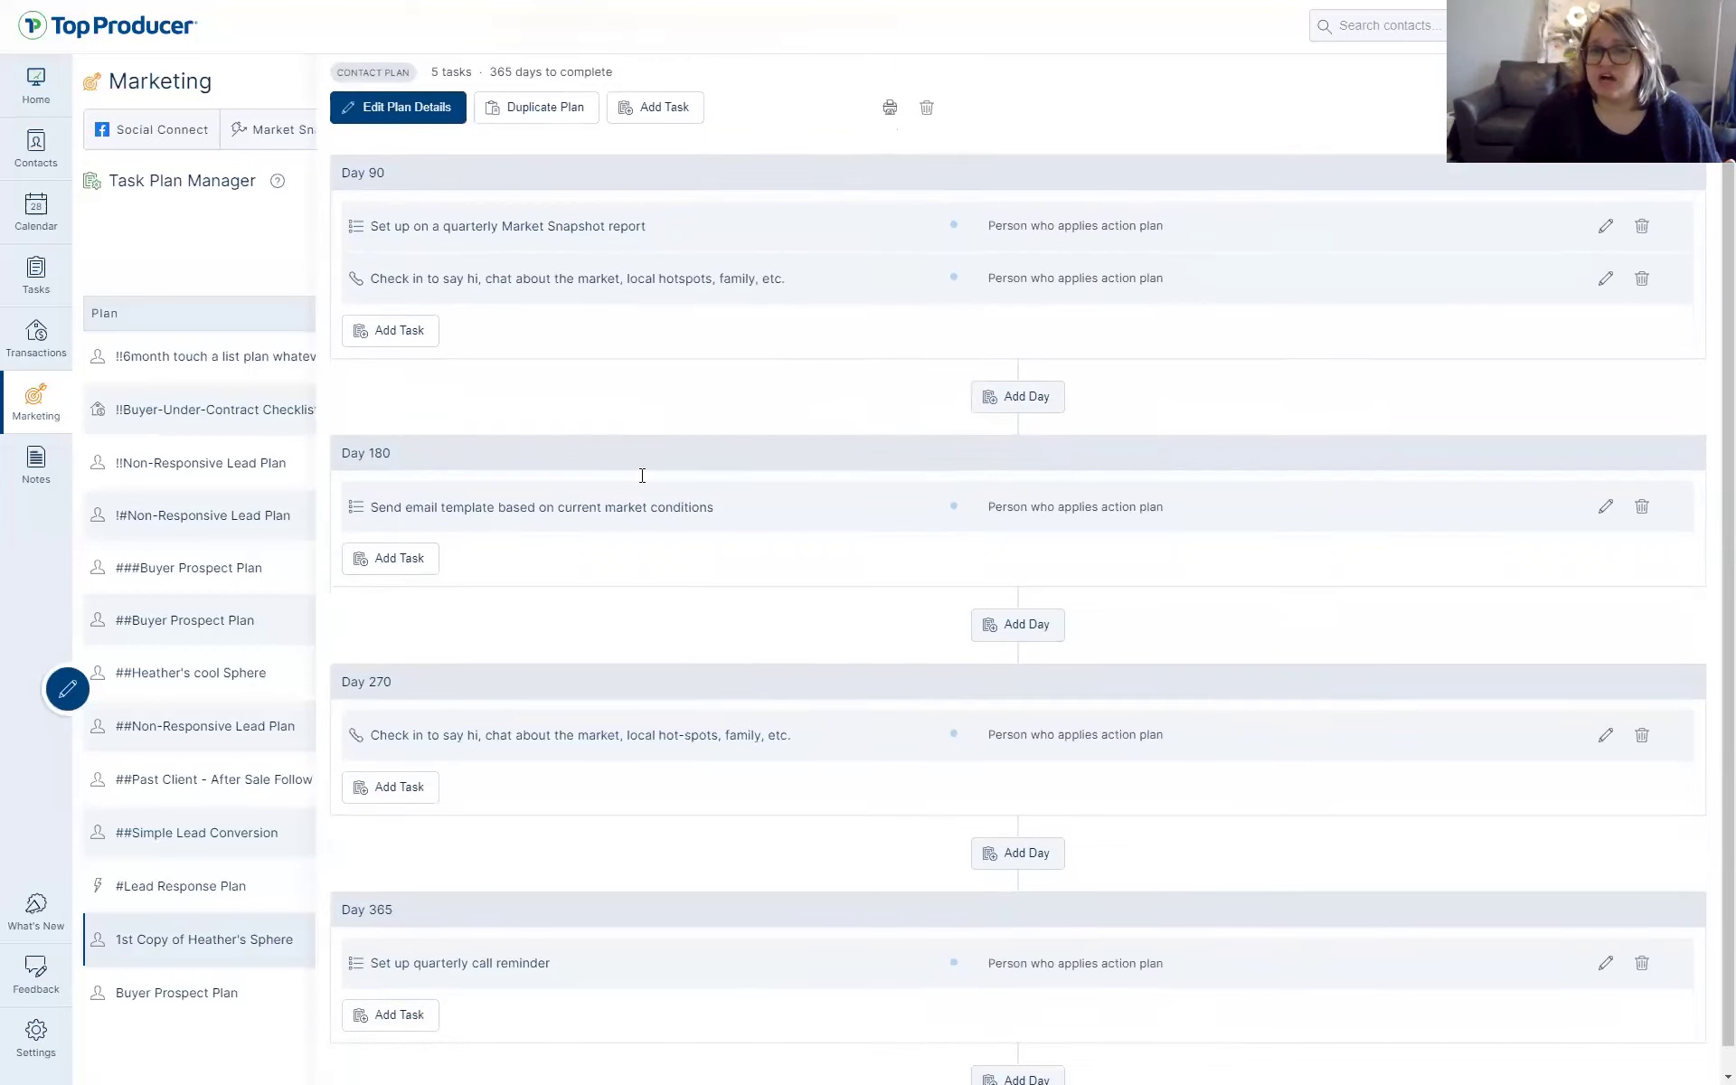
scroll(784, 530, up, 4)
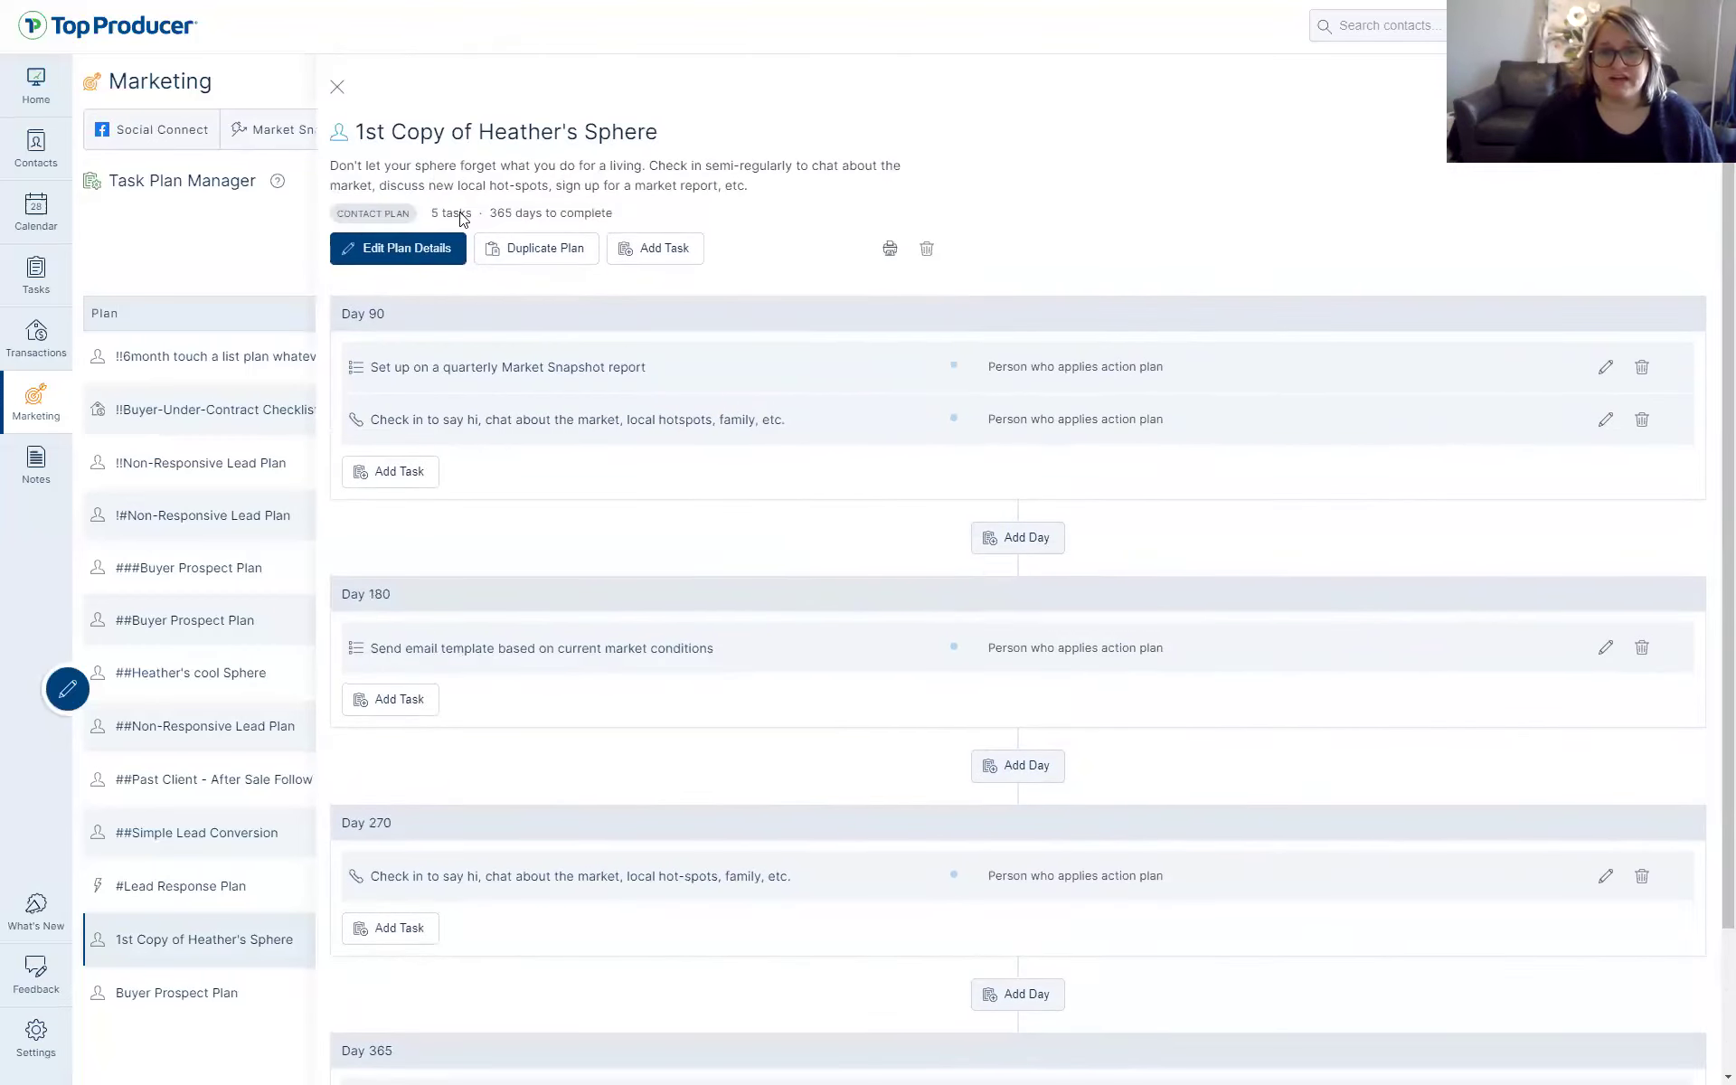
click(339, 87)
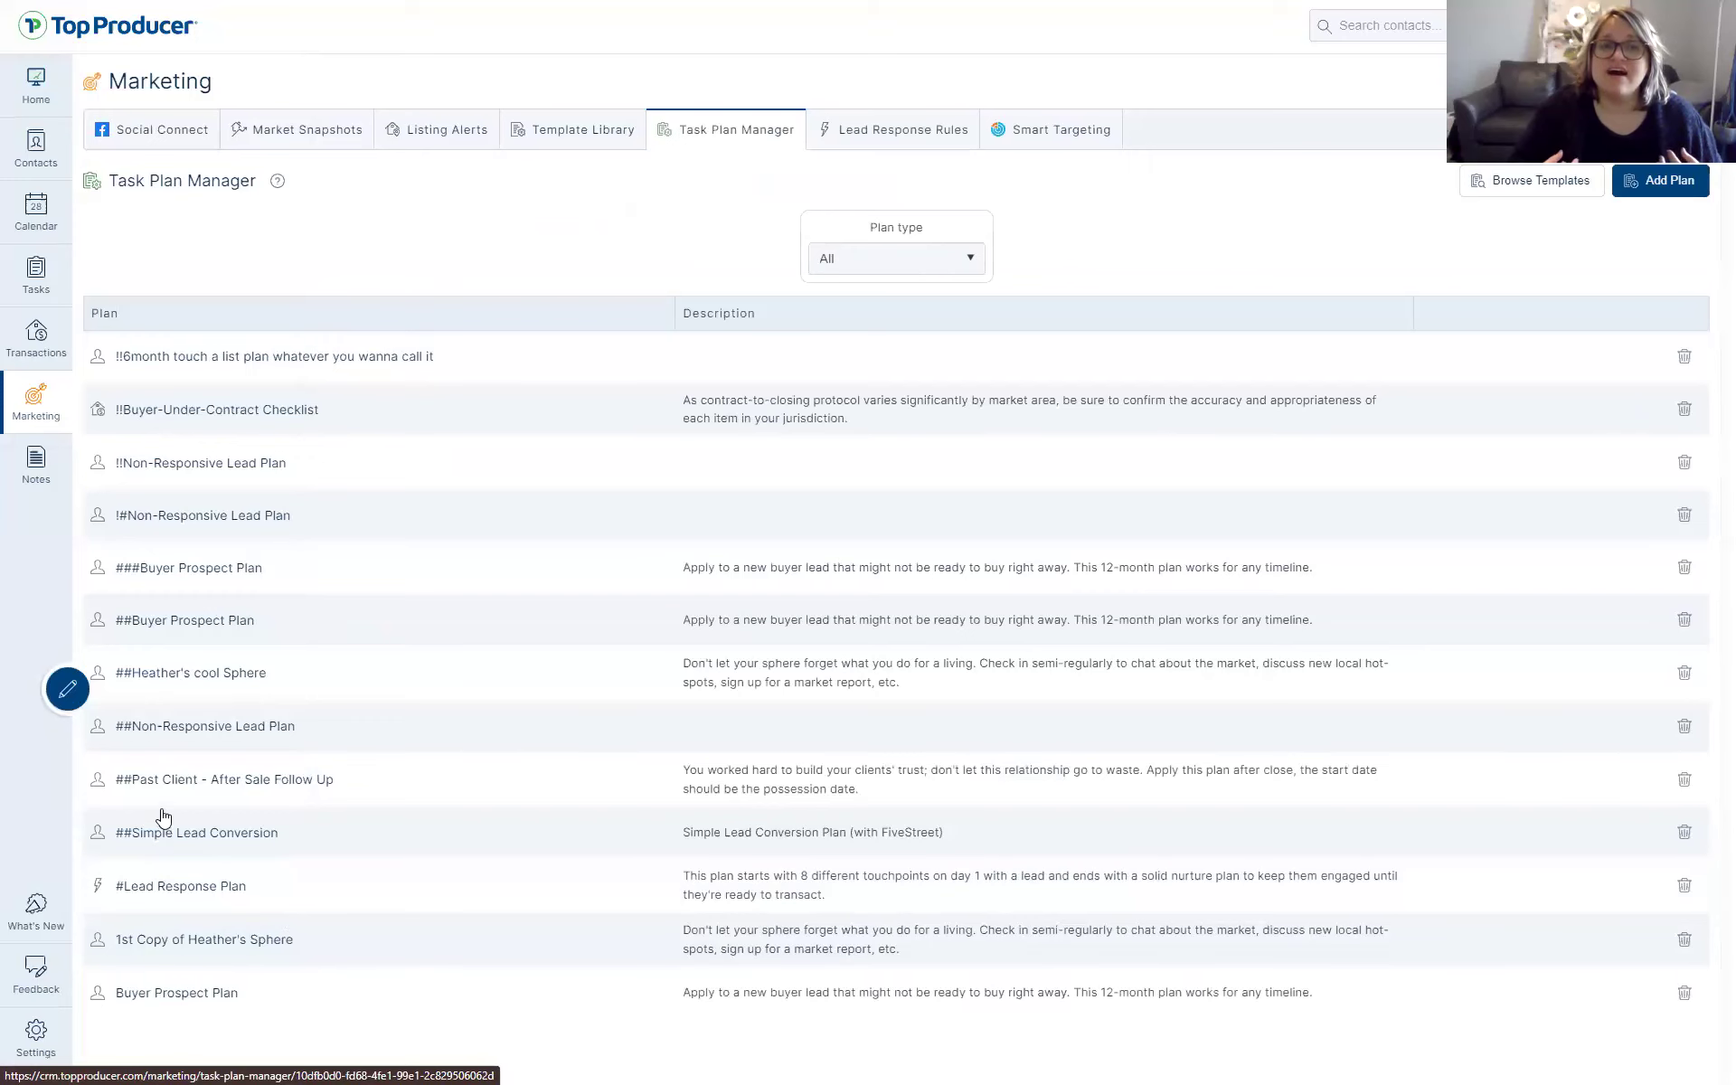
Review the day-by-day tasks of the ##Simple Lead Conversion plan and close it
click(178, 834)
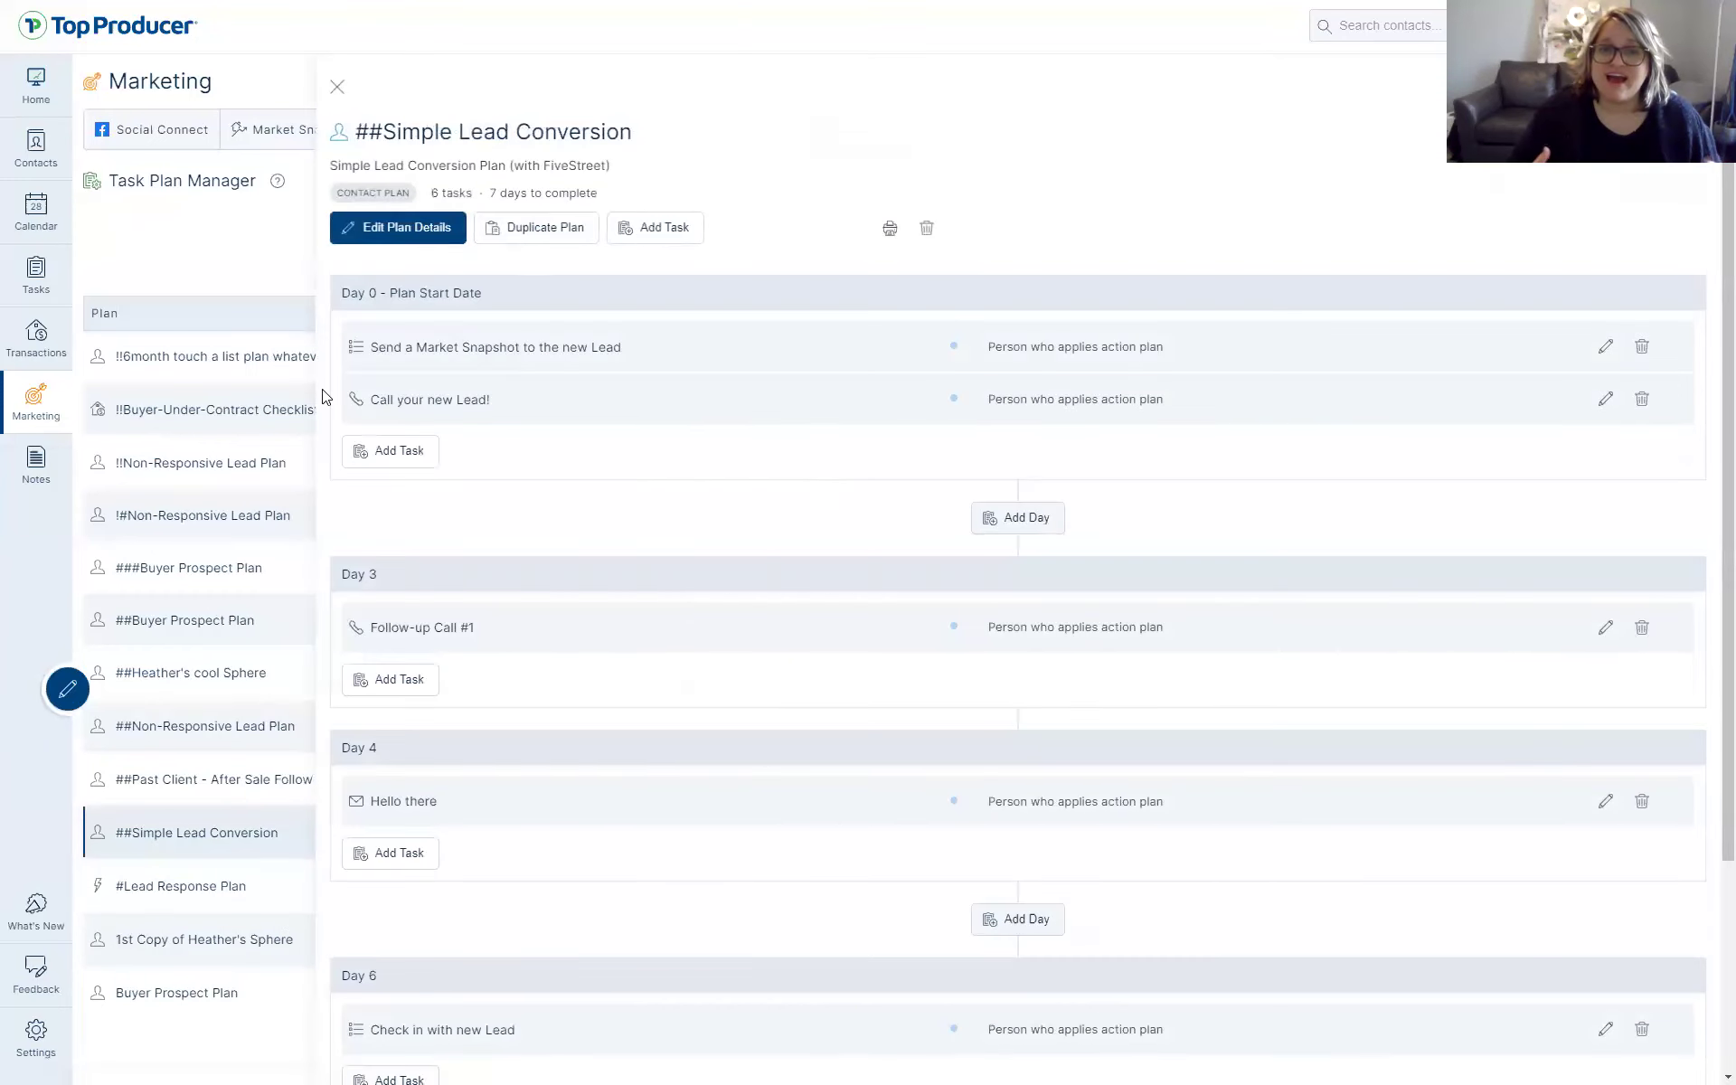
scroll(703, 592, down, 3)
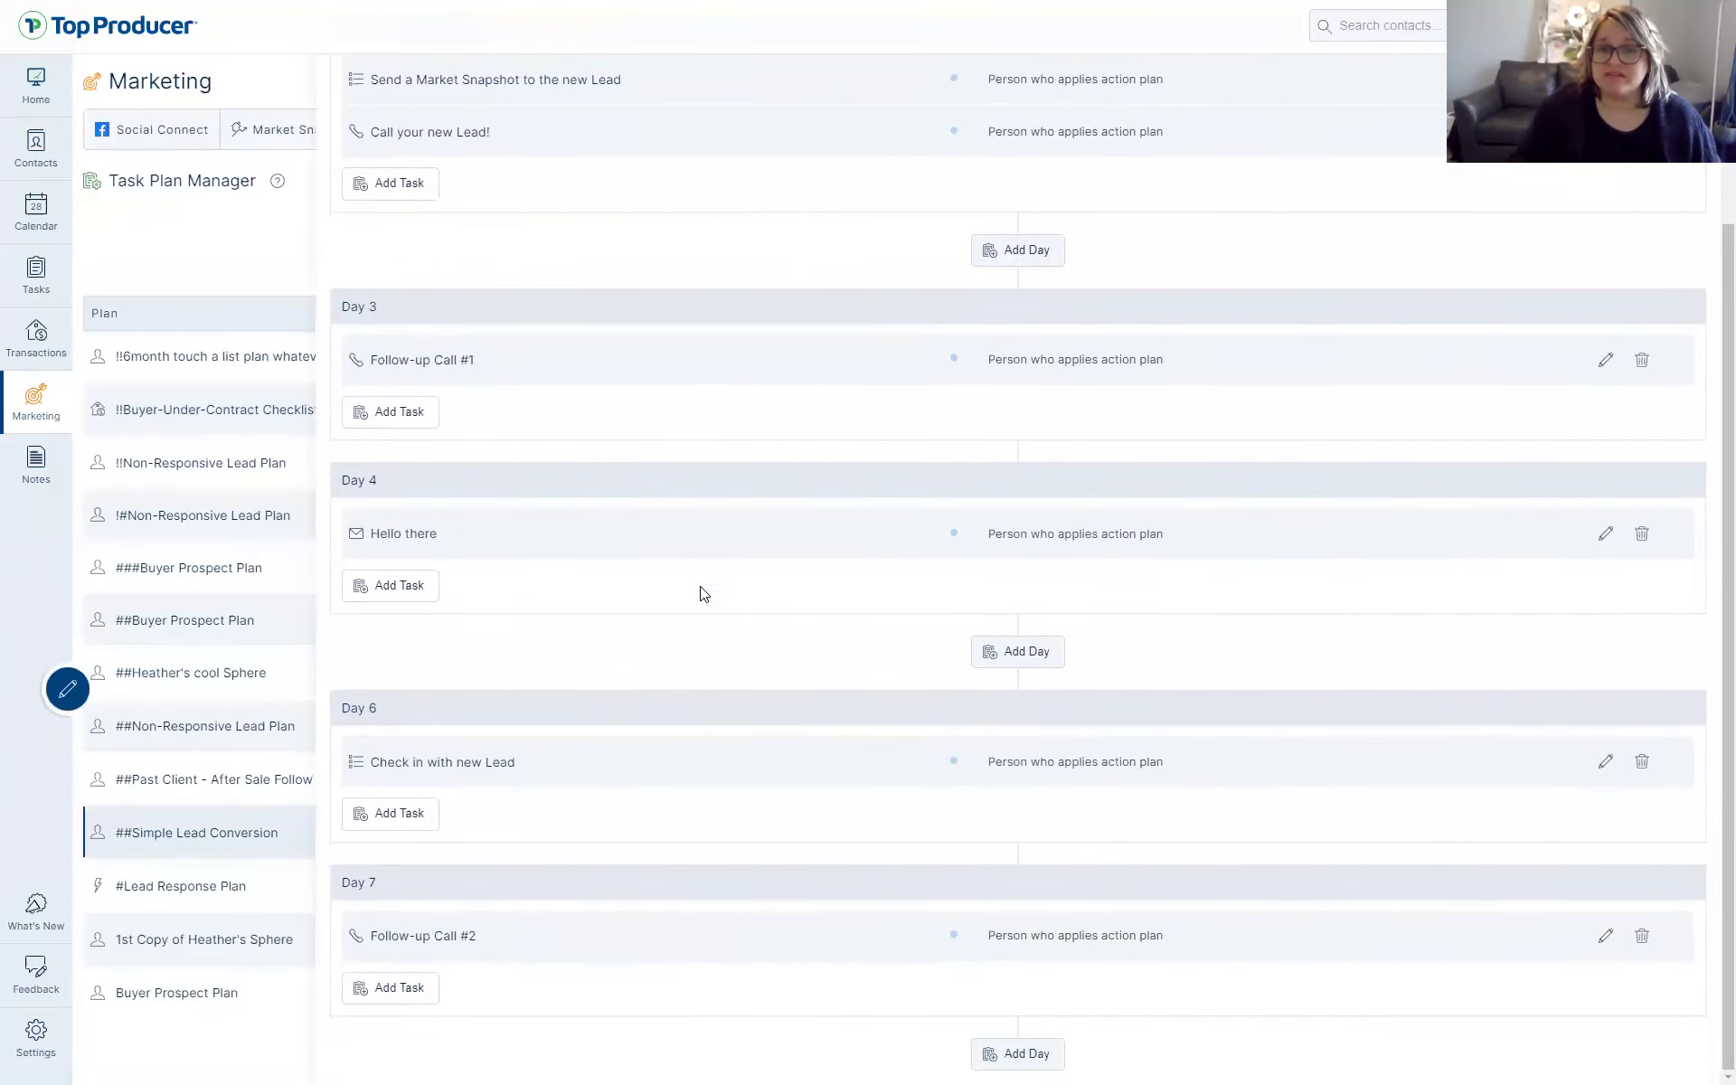
scroll(749, 651, up, 3)
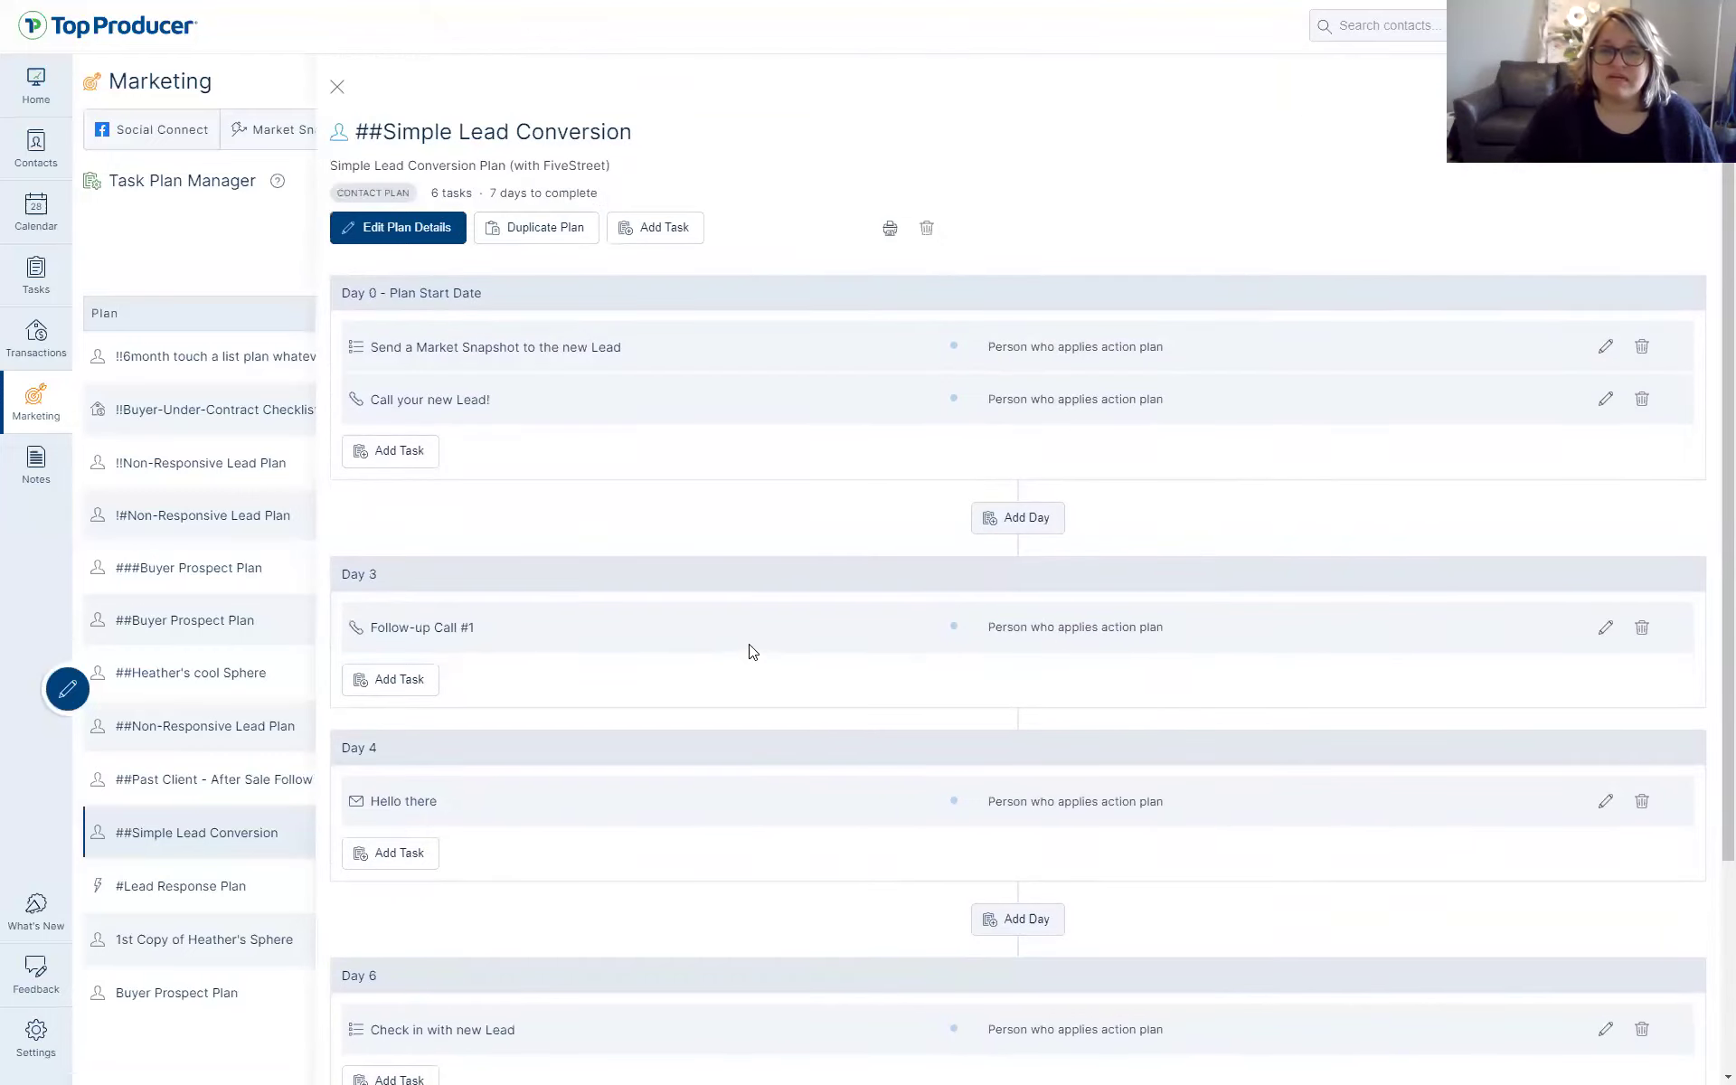
click(341, 89)
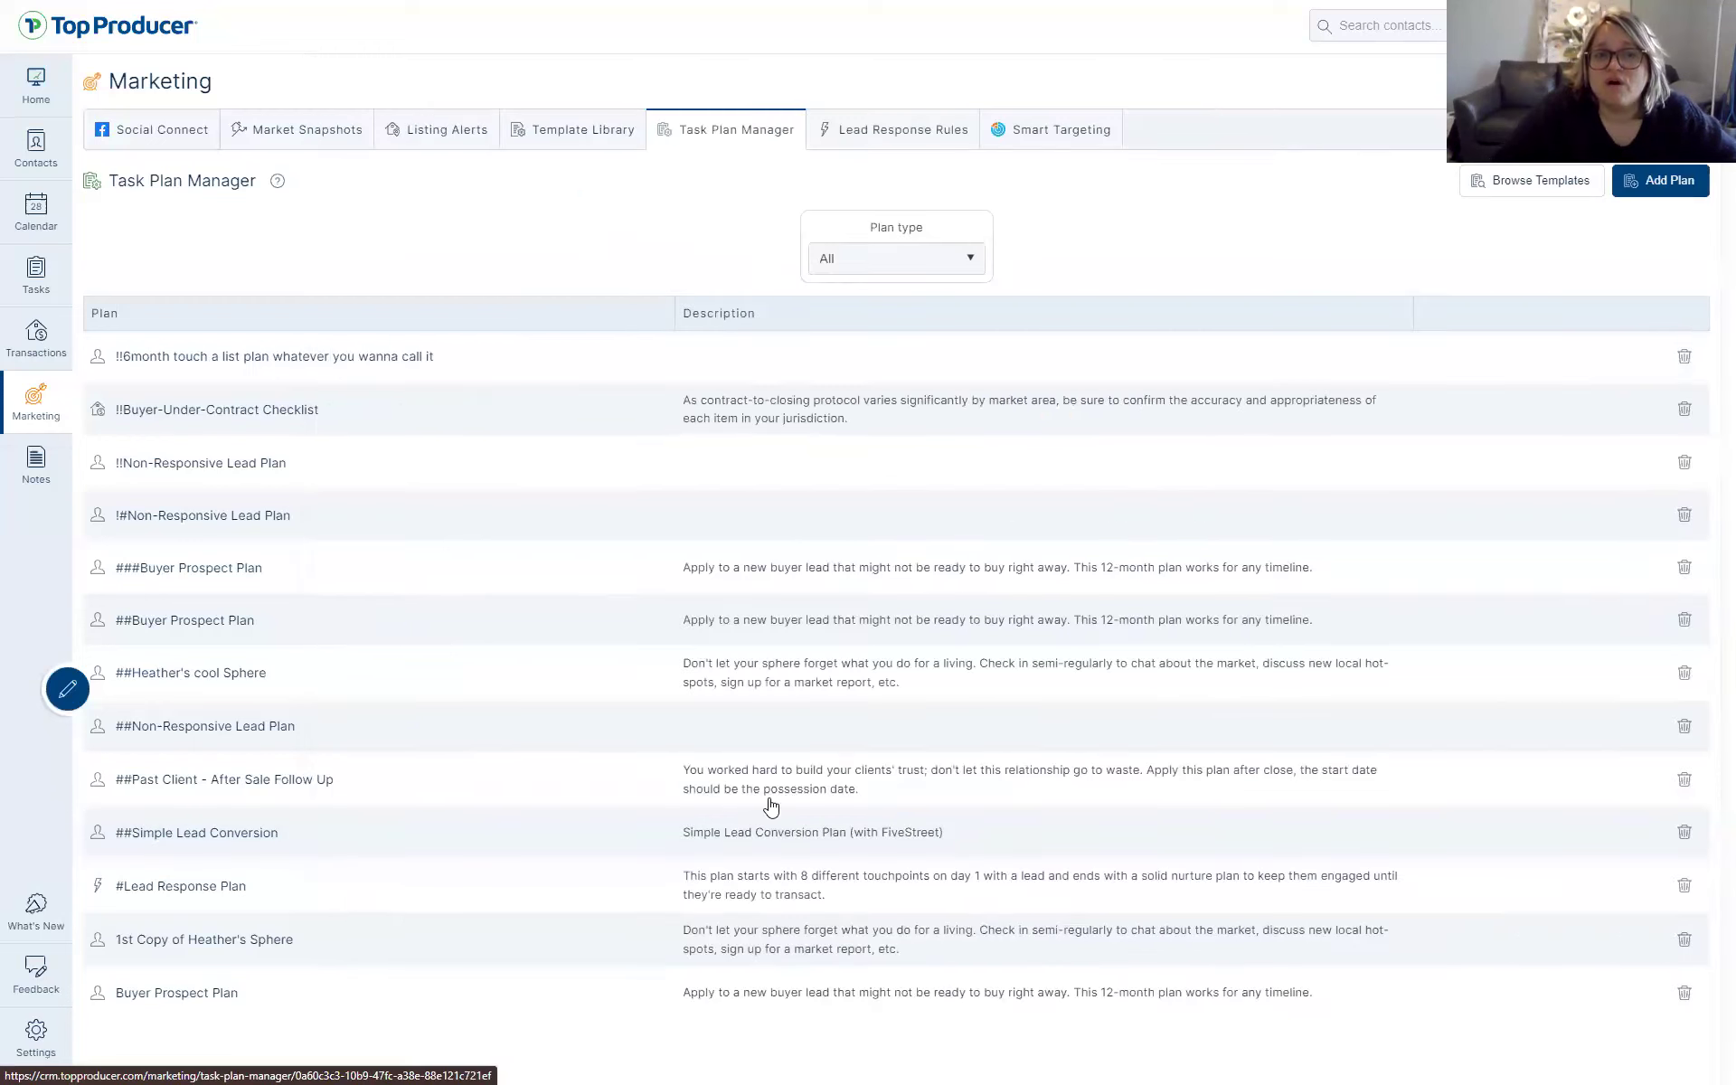
Browse the task plan templates, review the Seller Prospect Plan's schedule and return to the plan list
click(1526, 185)
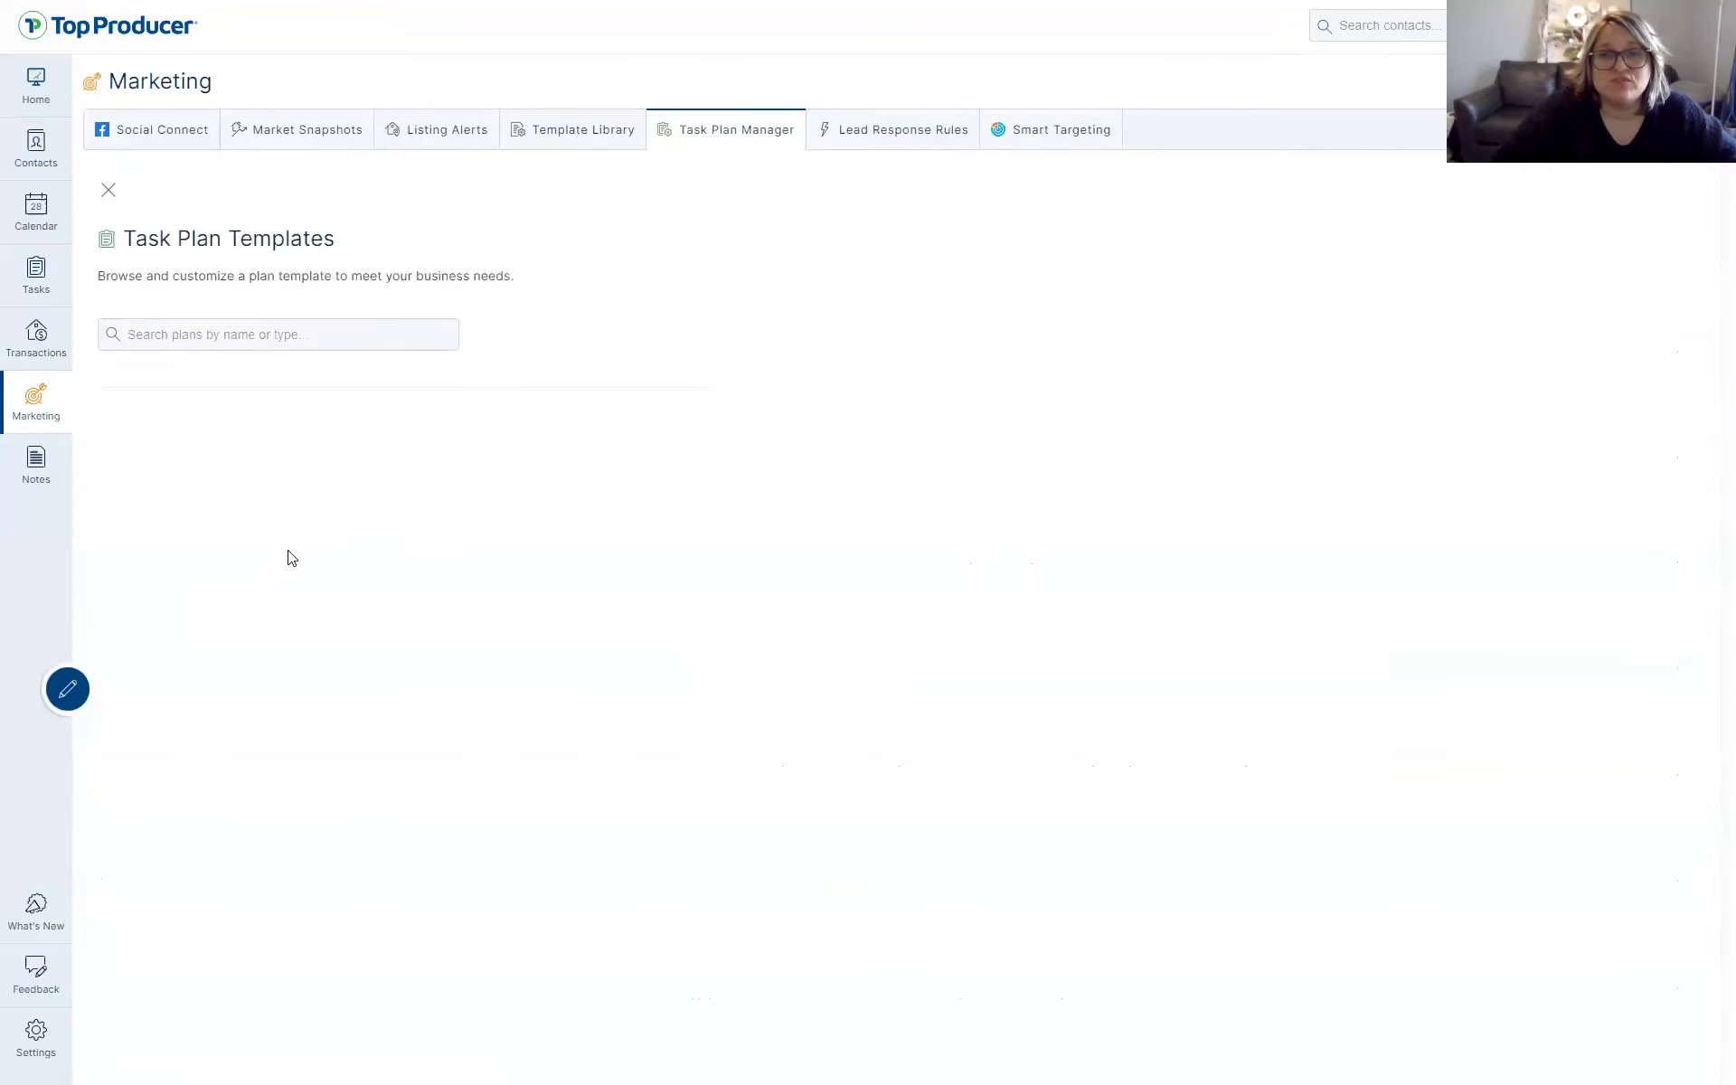
click(271, 330)
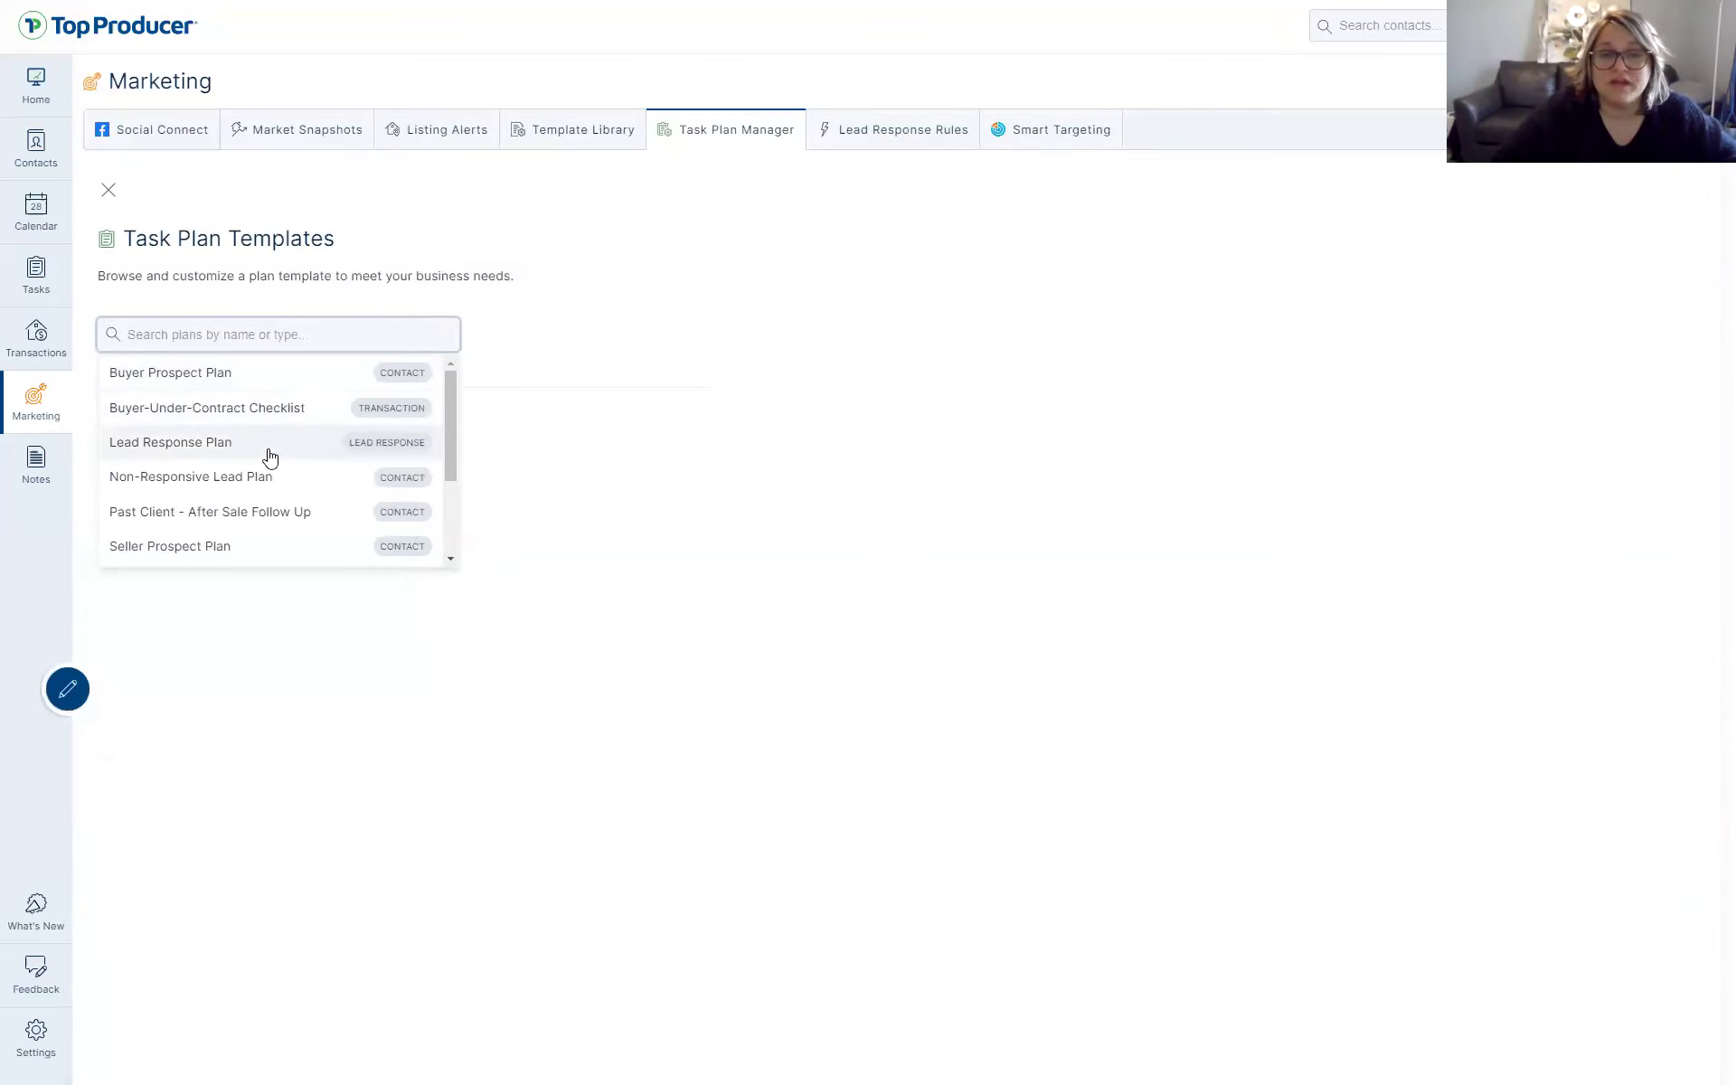
click(296, 551)
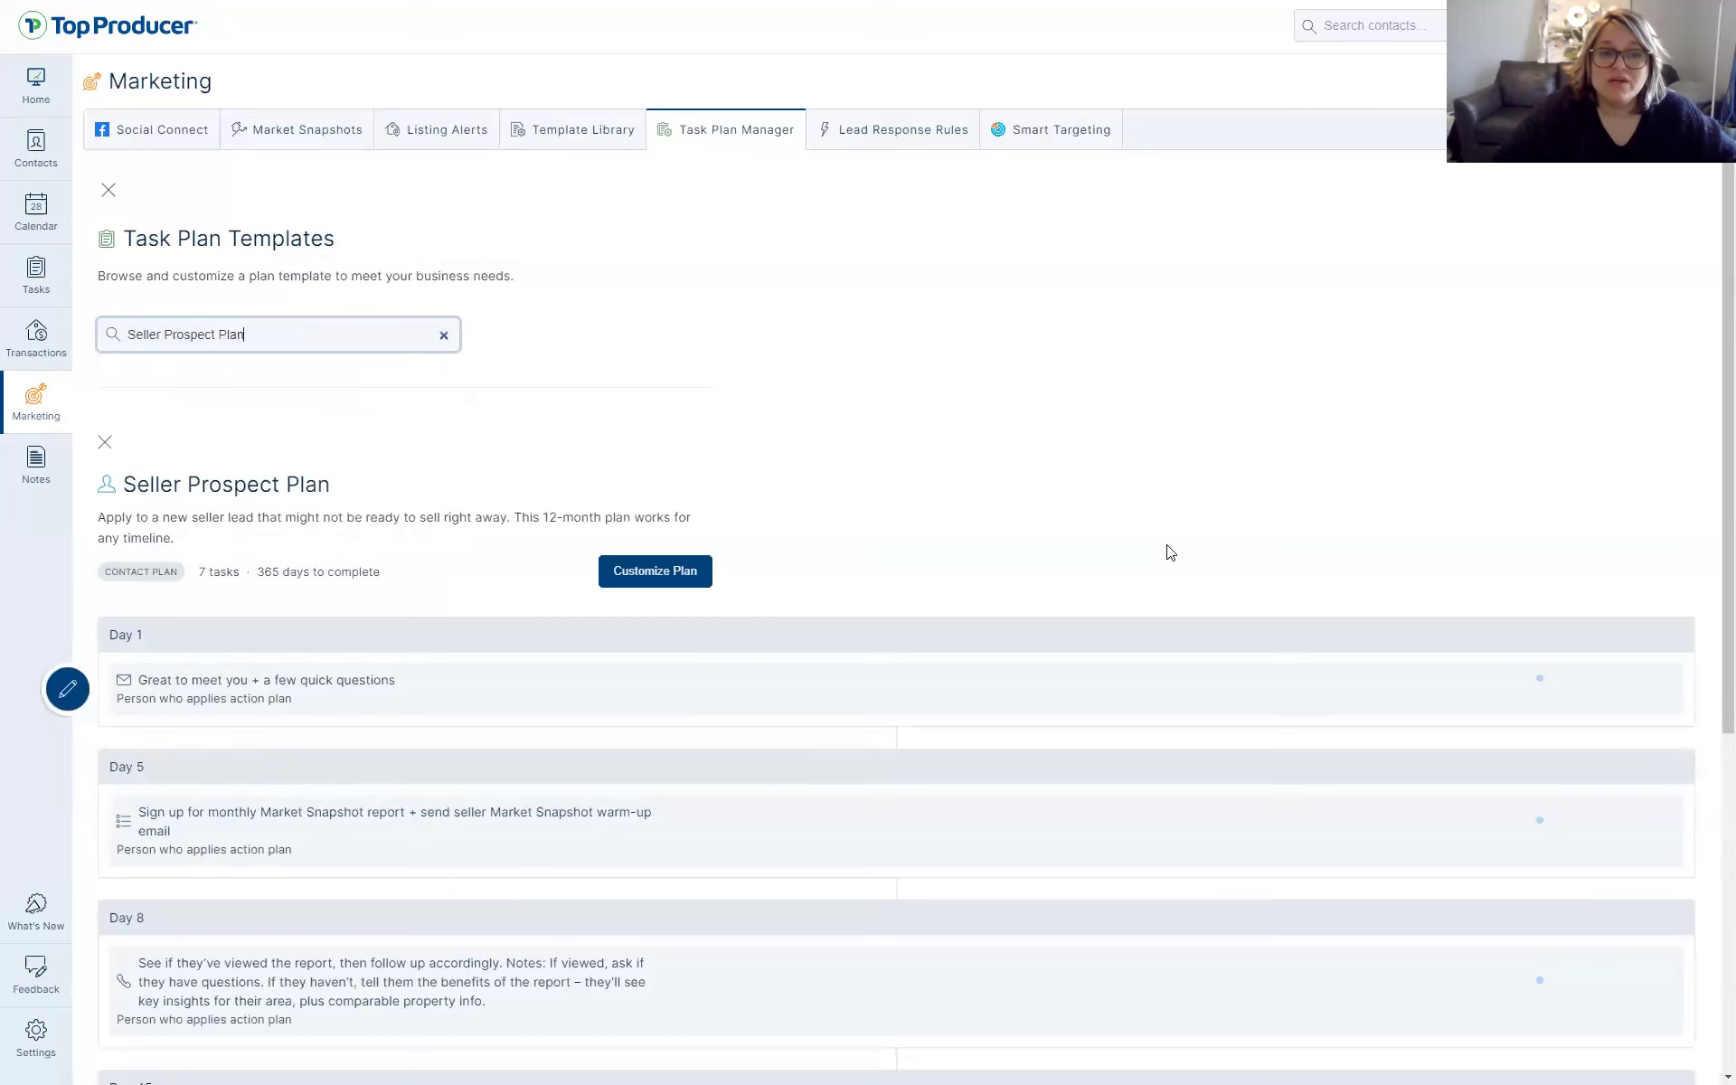
scroll(895, 533, down, 5)
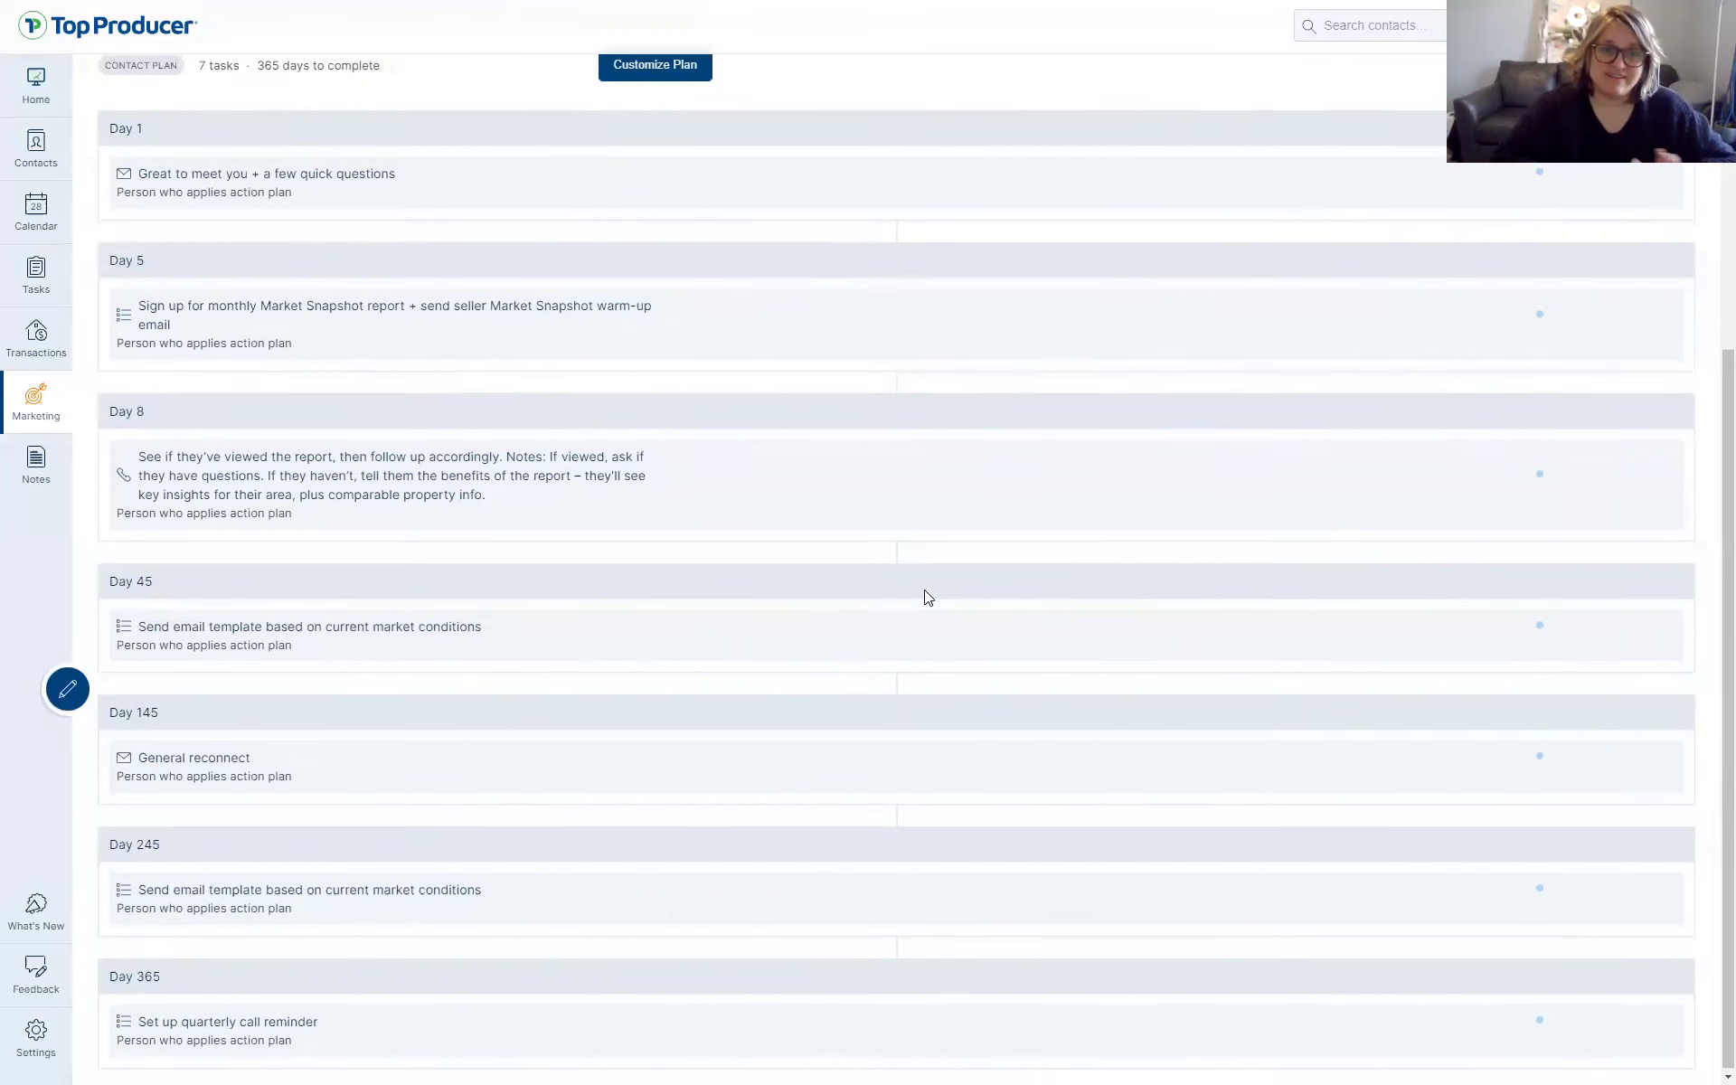
scroll(928, 596, up, 5)
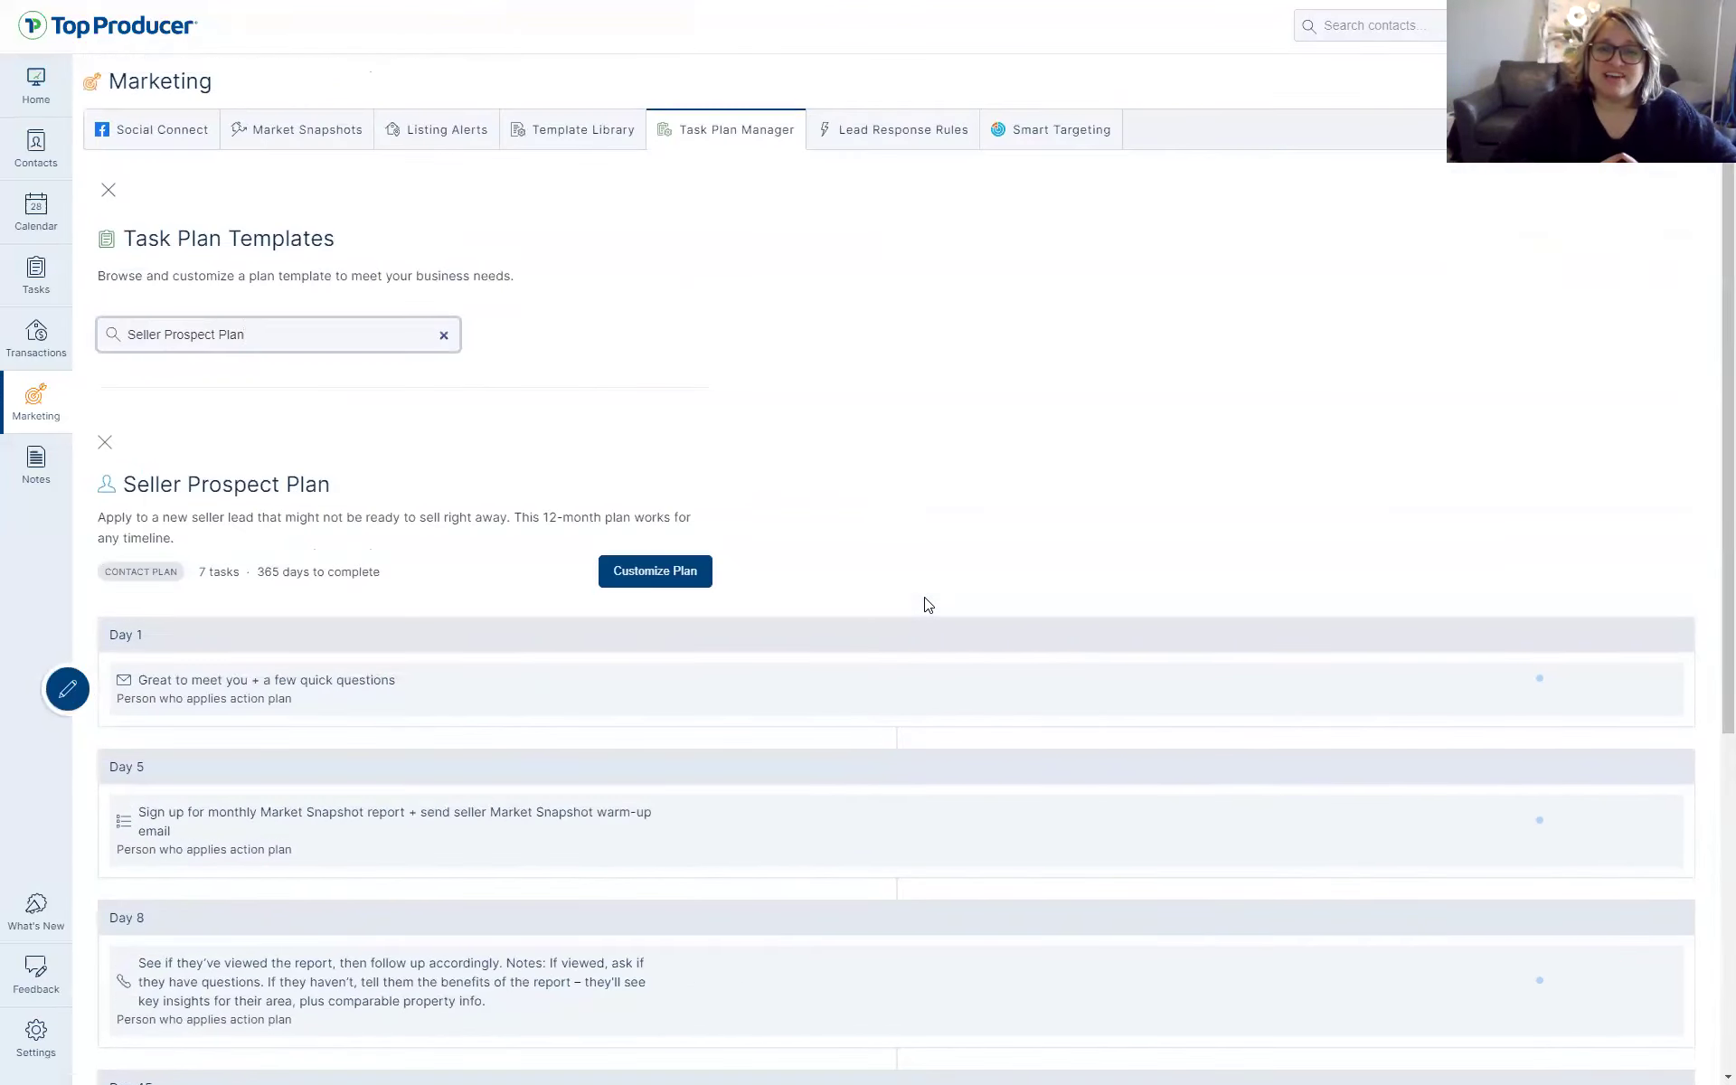
click(110, 190)
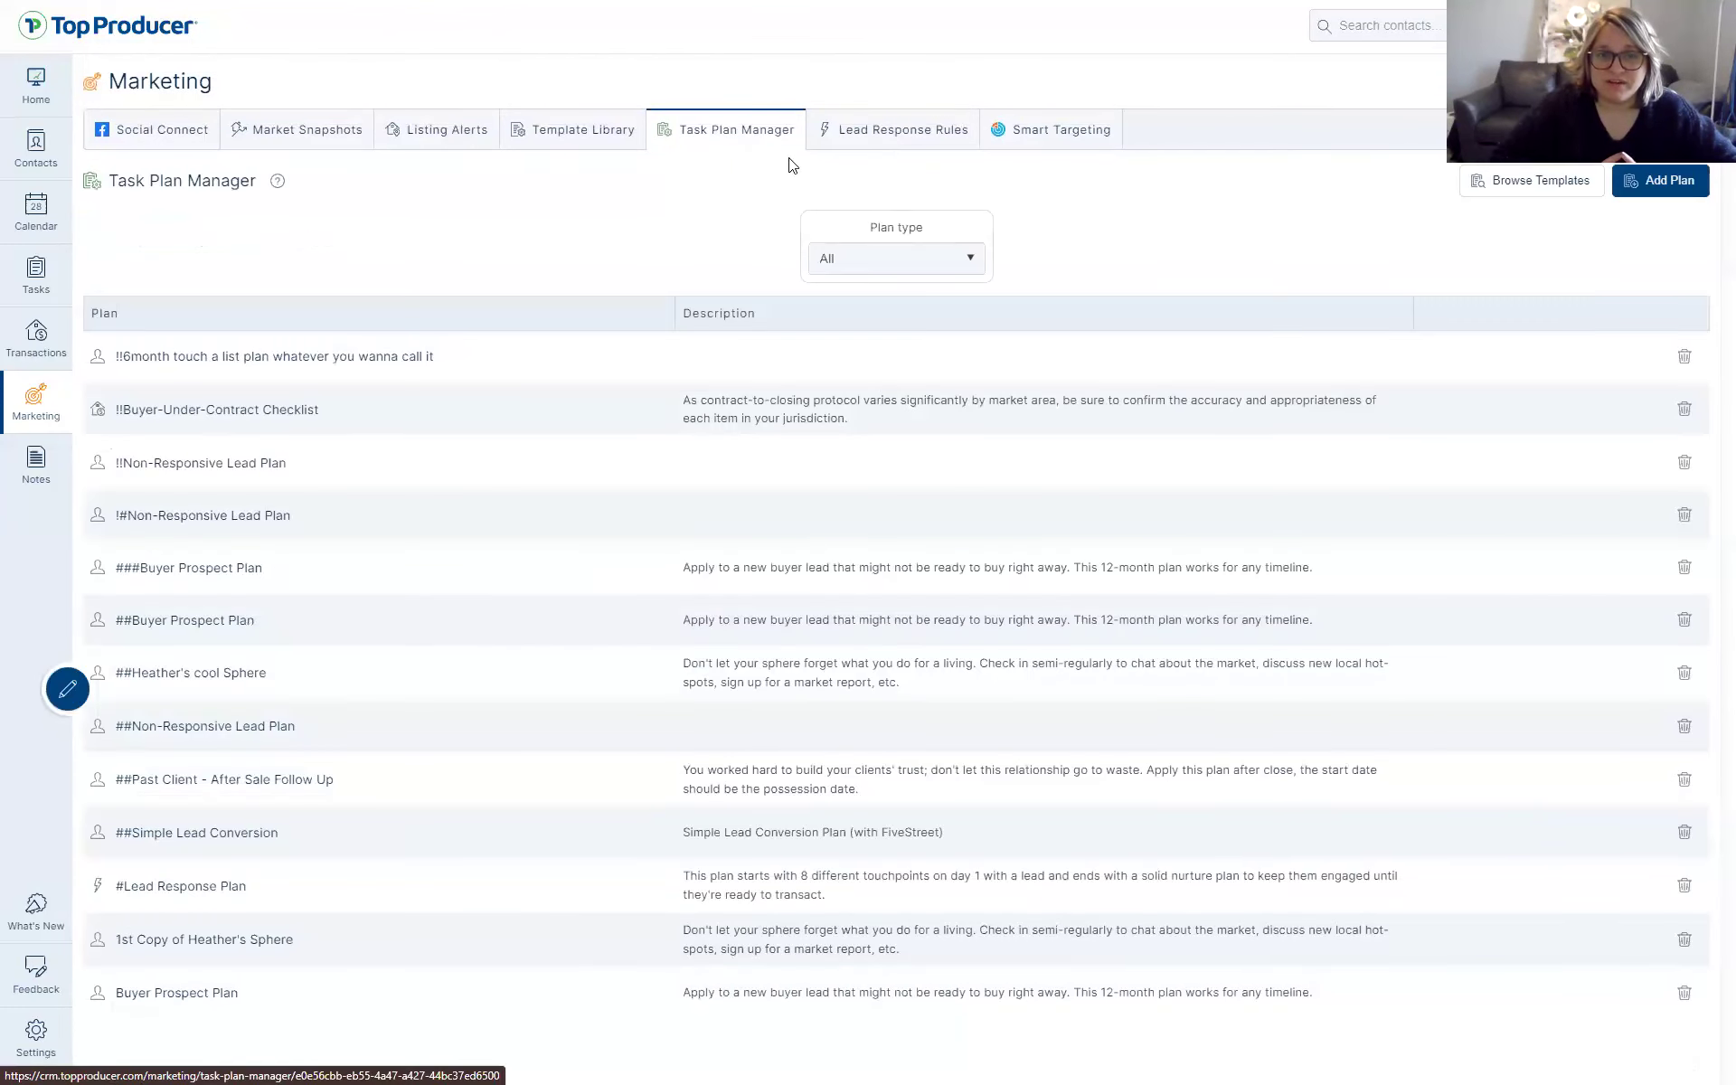
Preview the current-buyer Market Snapshot warm-up email in the Template Library and close it without customizing
click(521, 133)
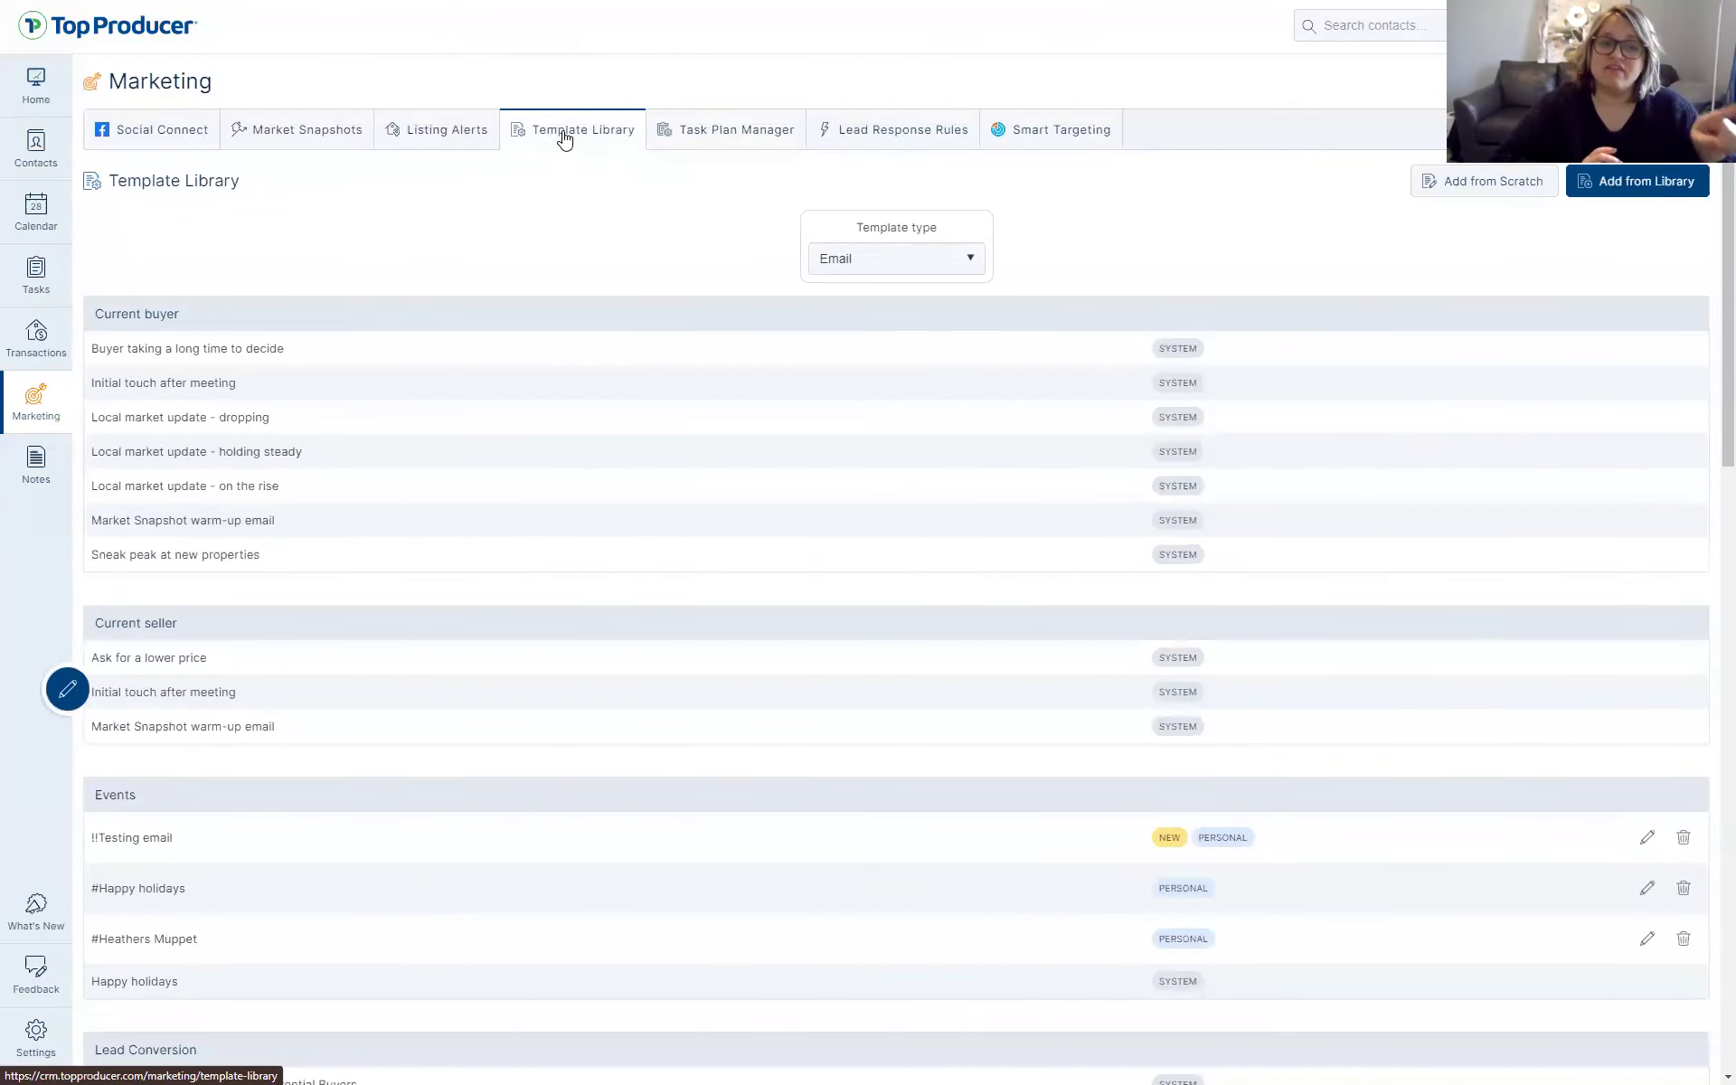
click(581, 135)
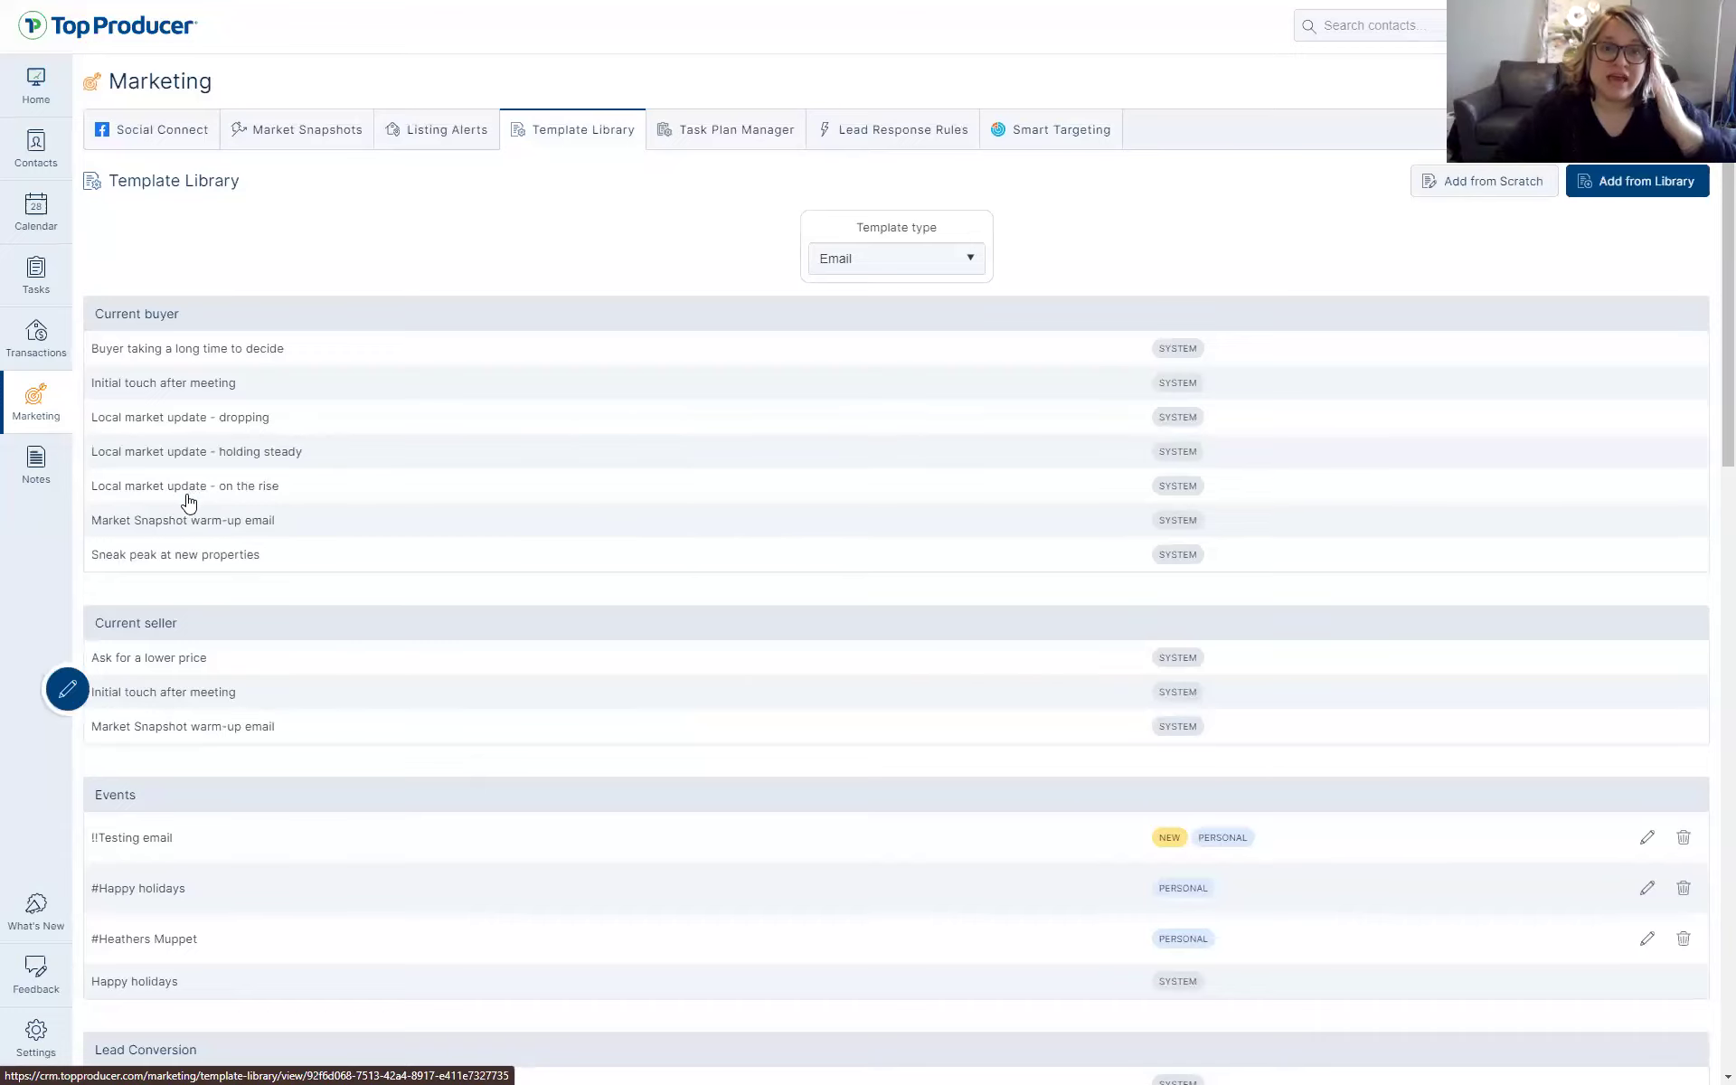
click(436, 521)
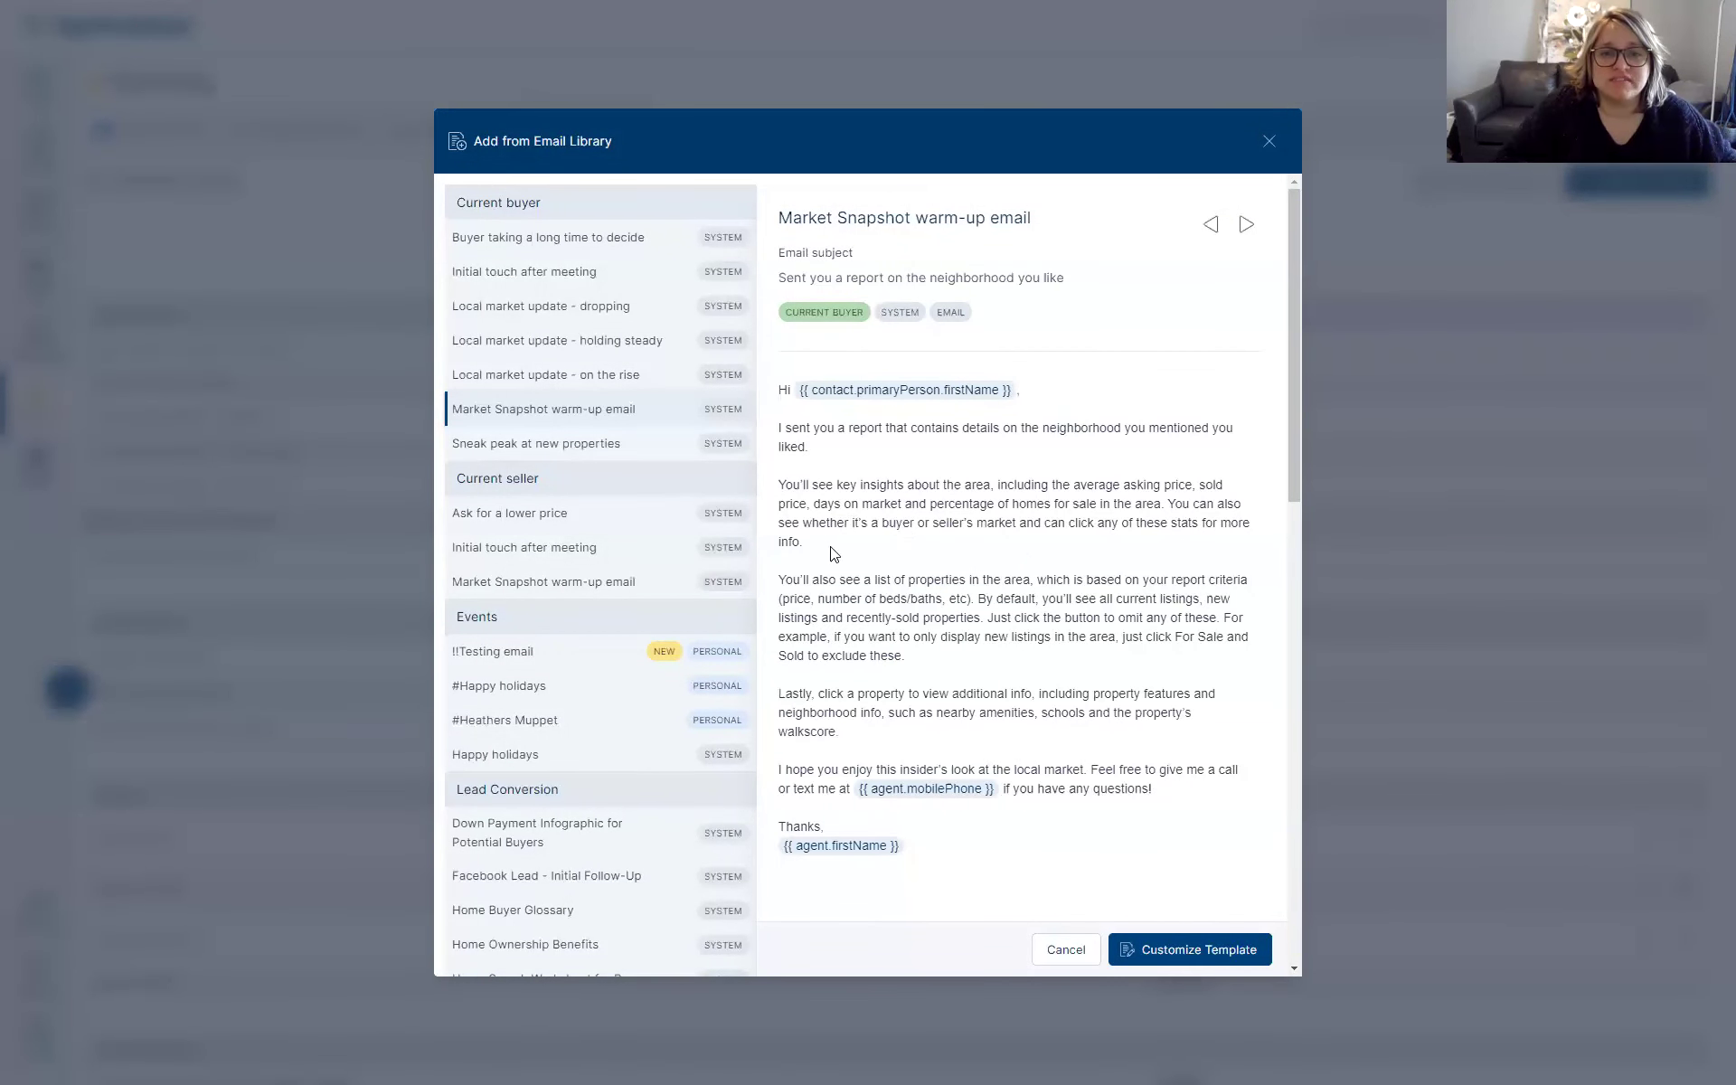
click(1217, 951)
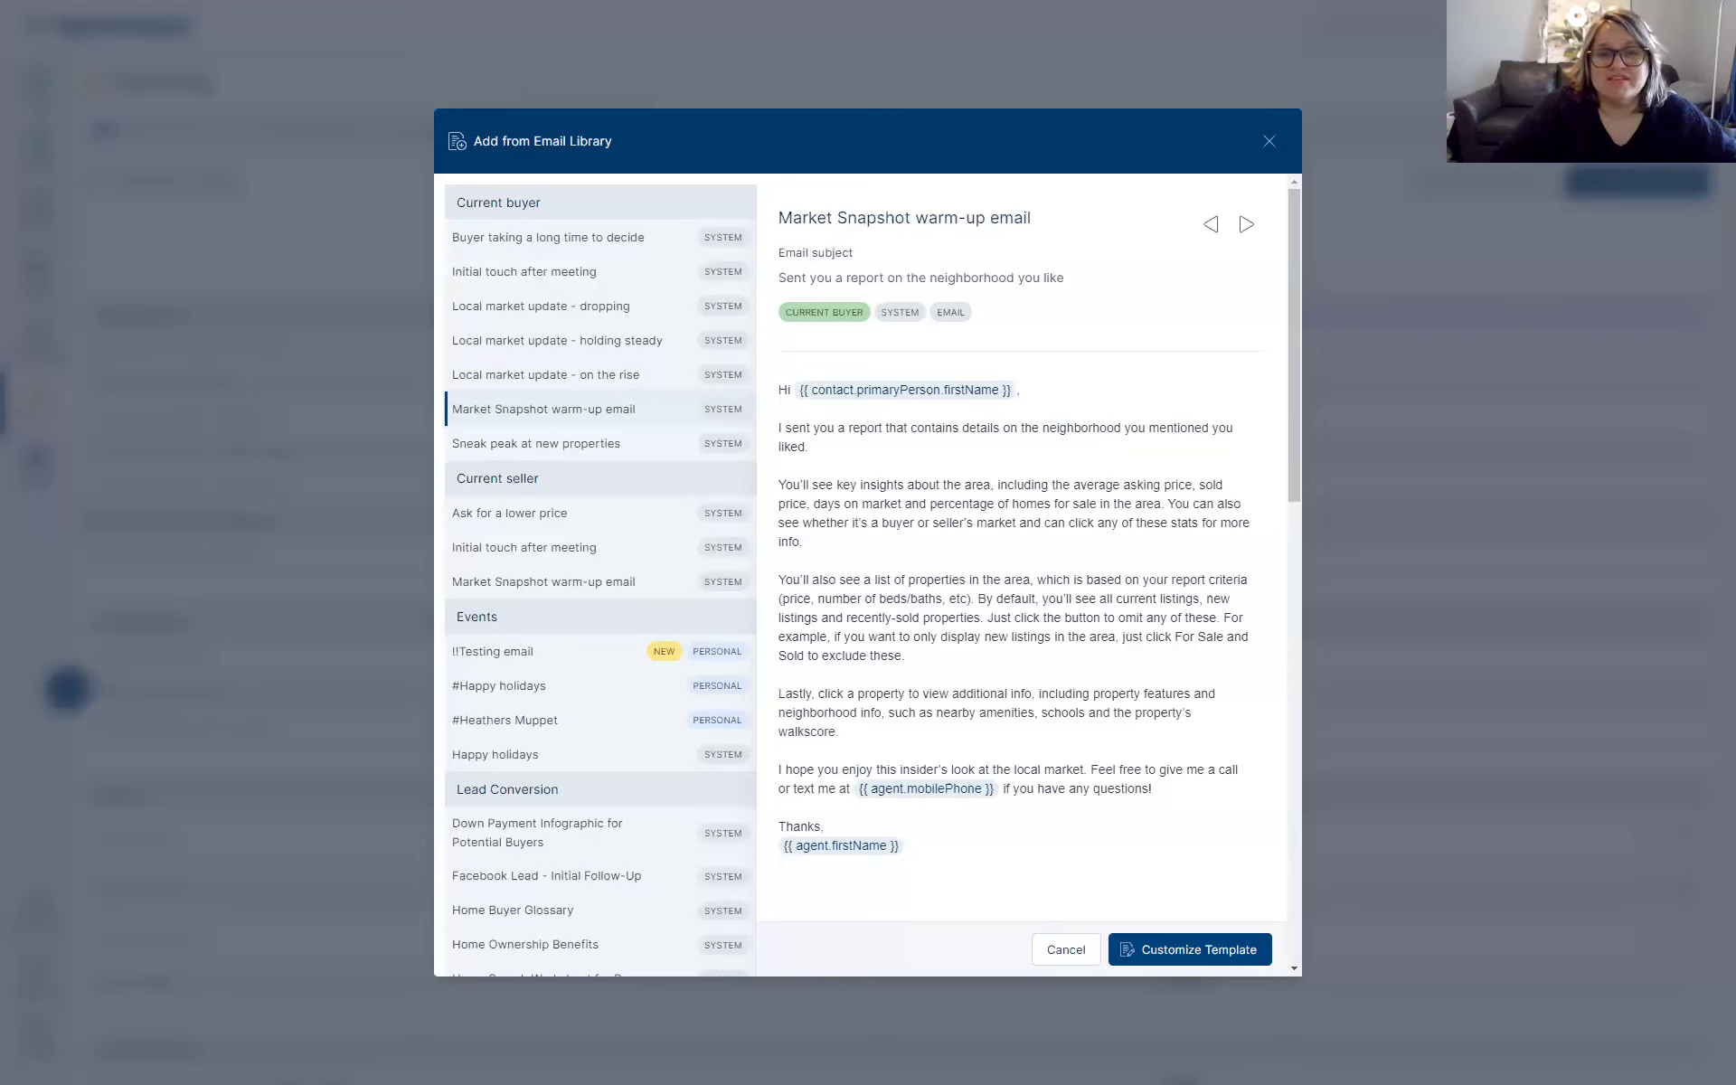
click(1062, 949)
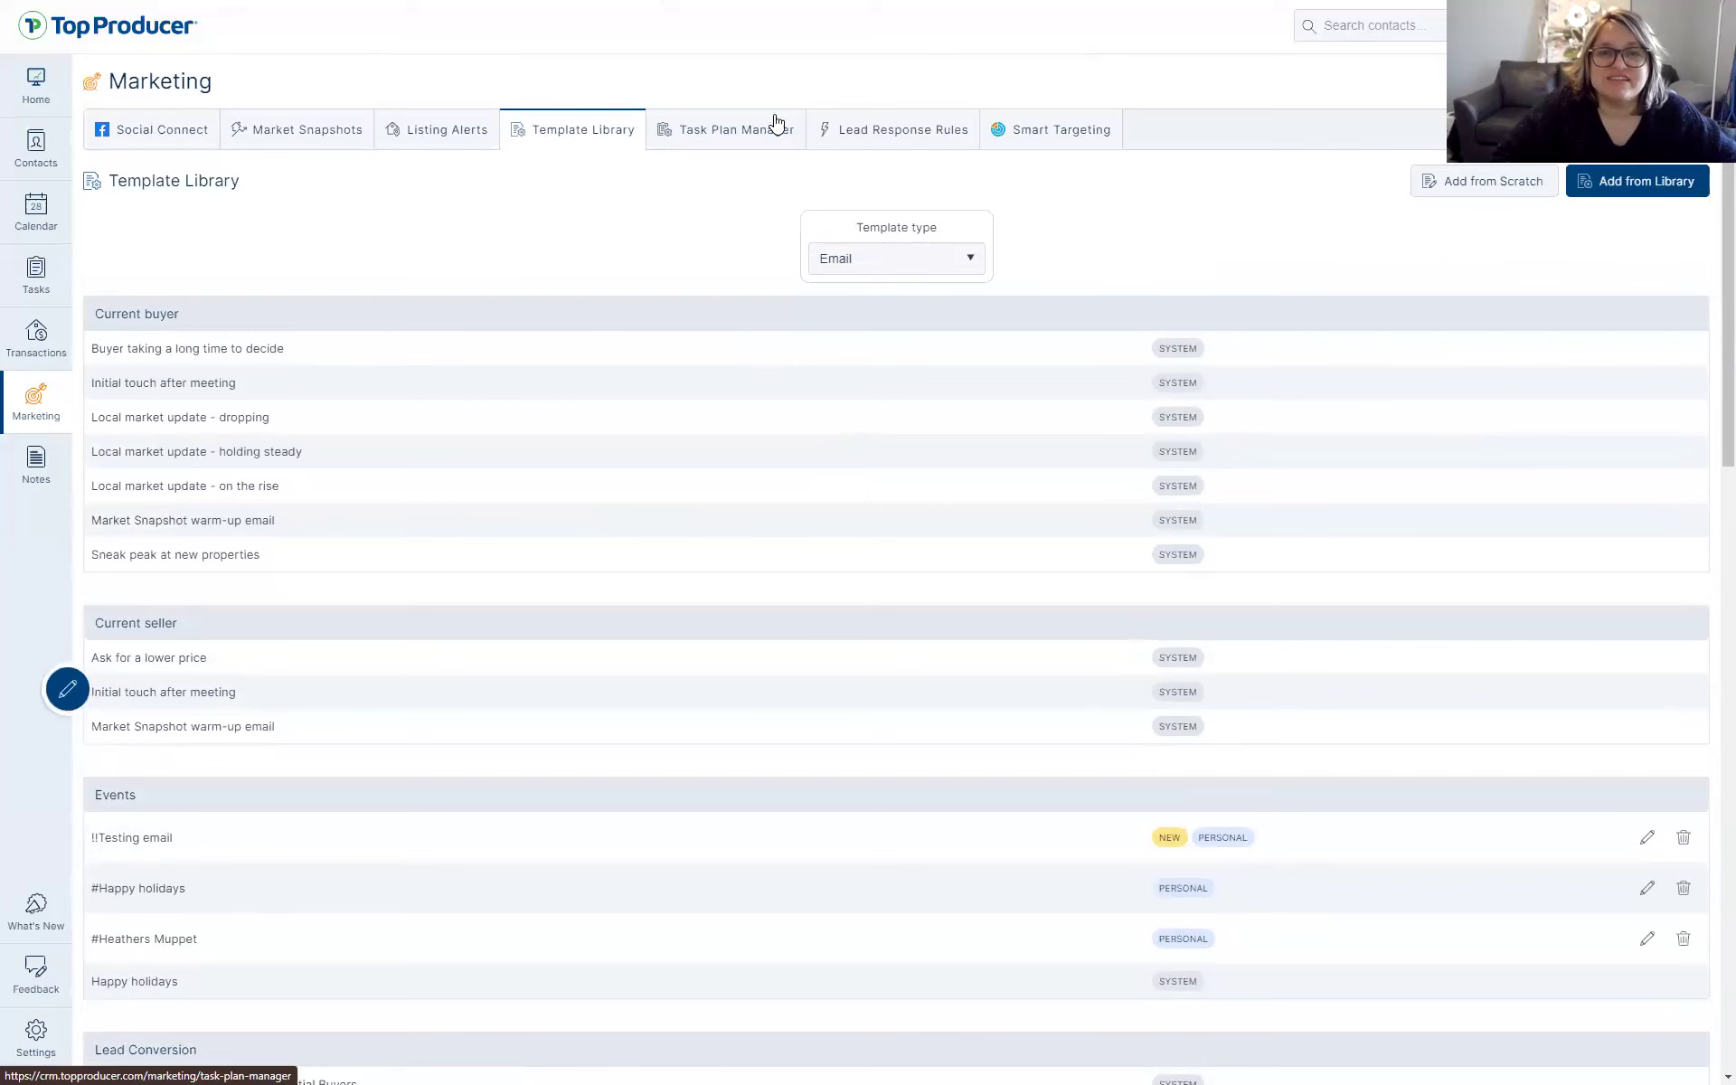
Return to the Task Plan Manager and look over the available task plan templates, leaving the template browser open
click(714, 144)
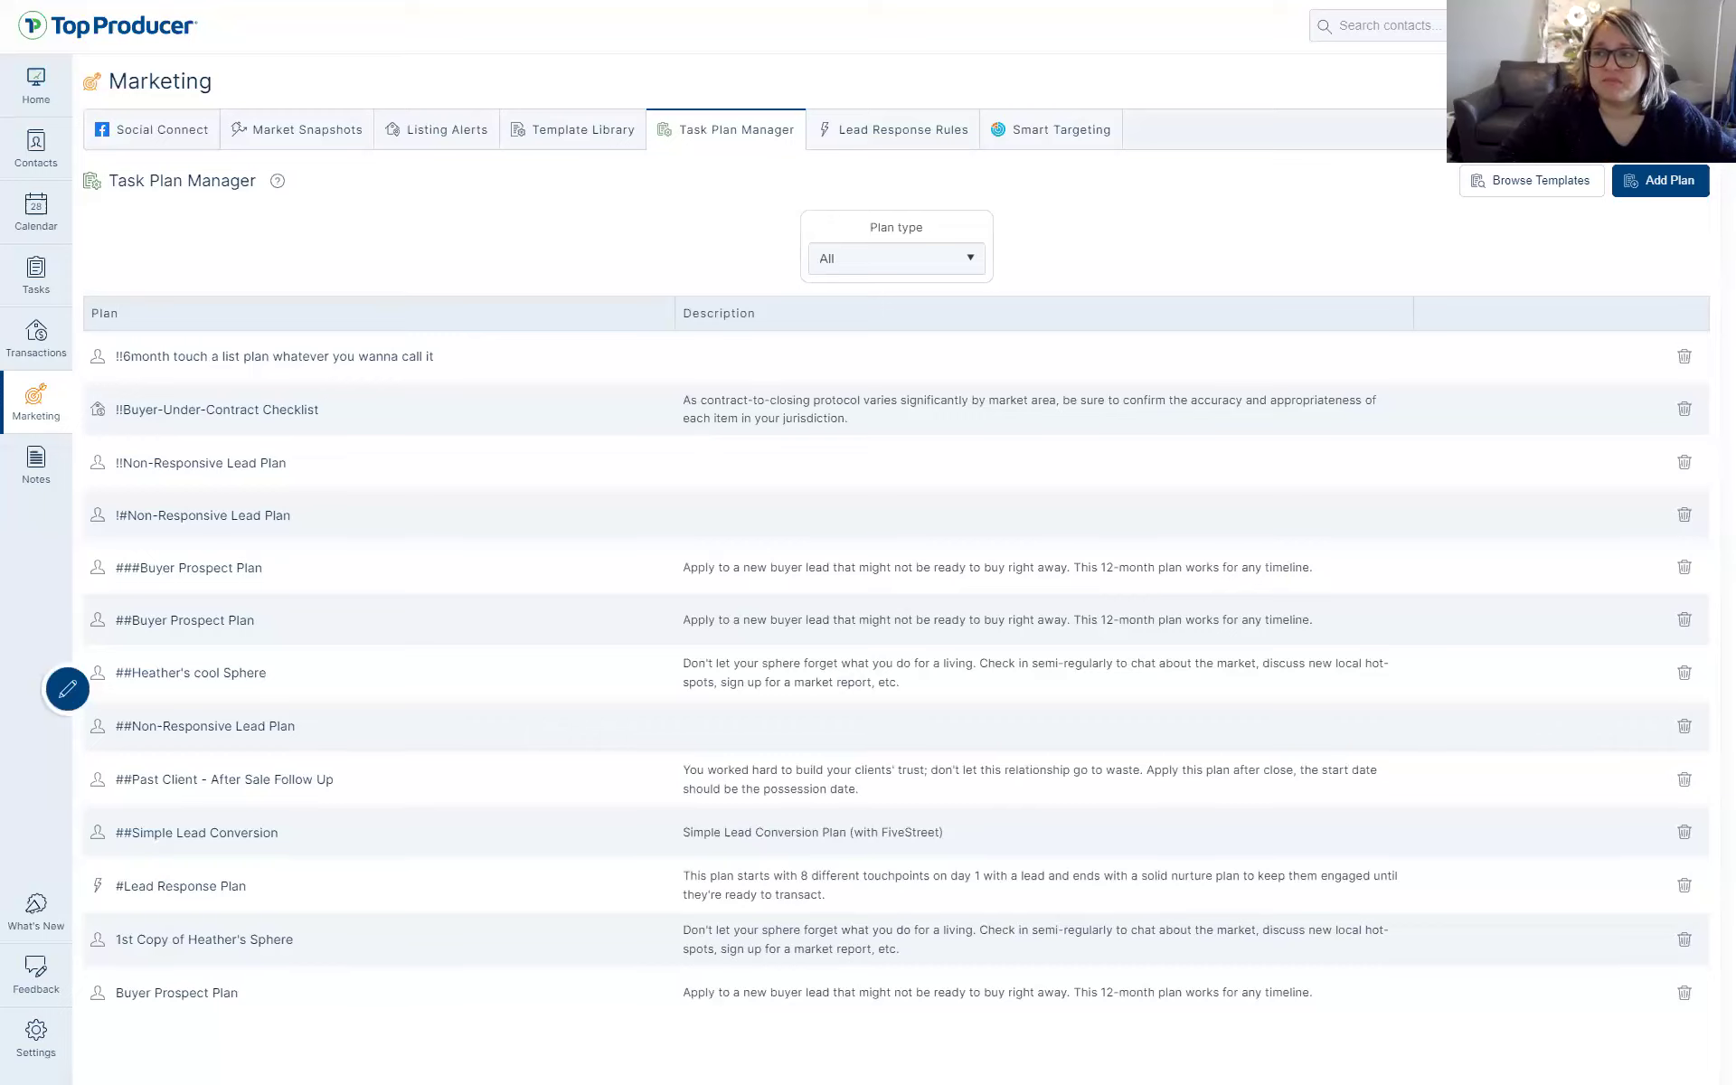
click(1501, 184)
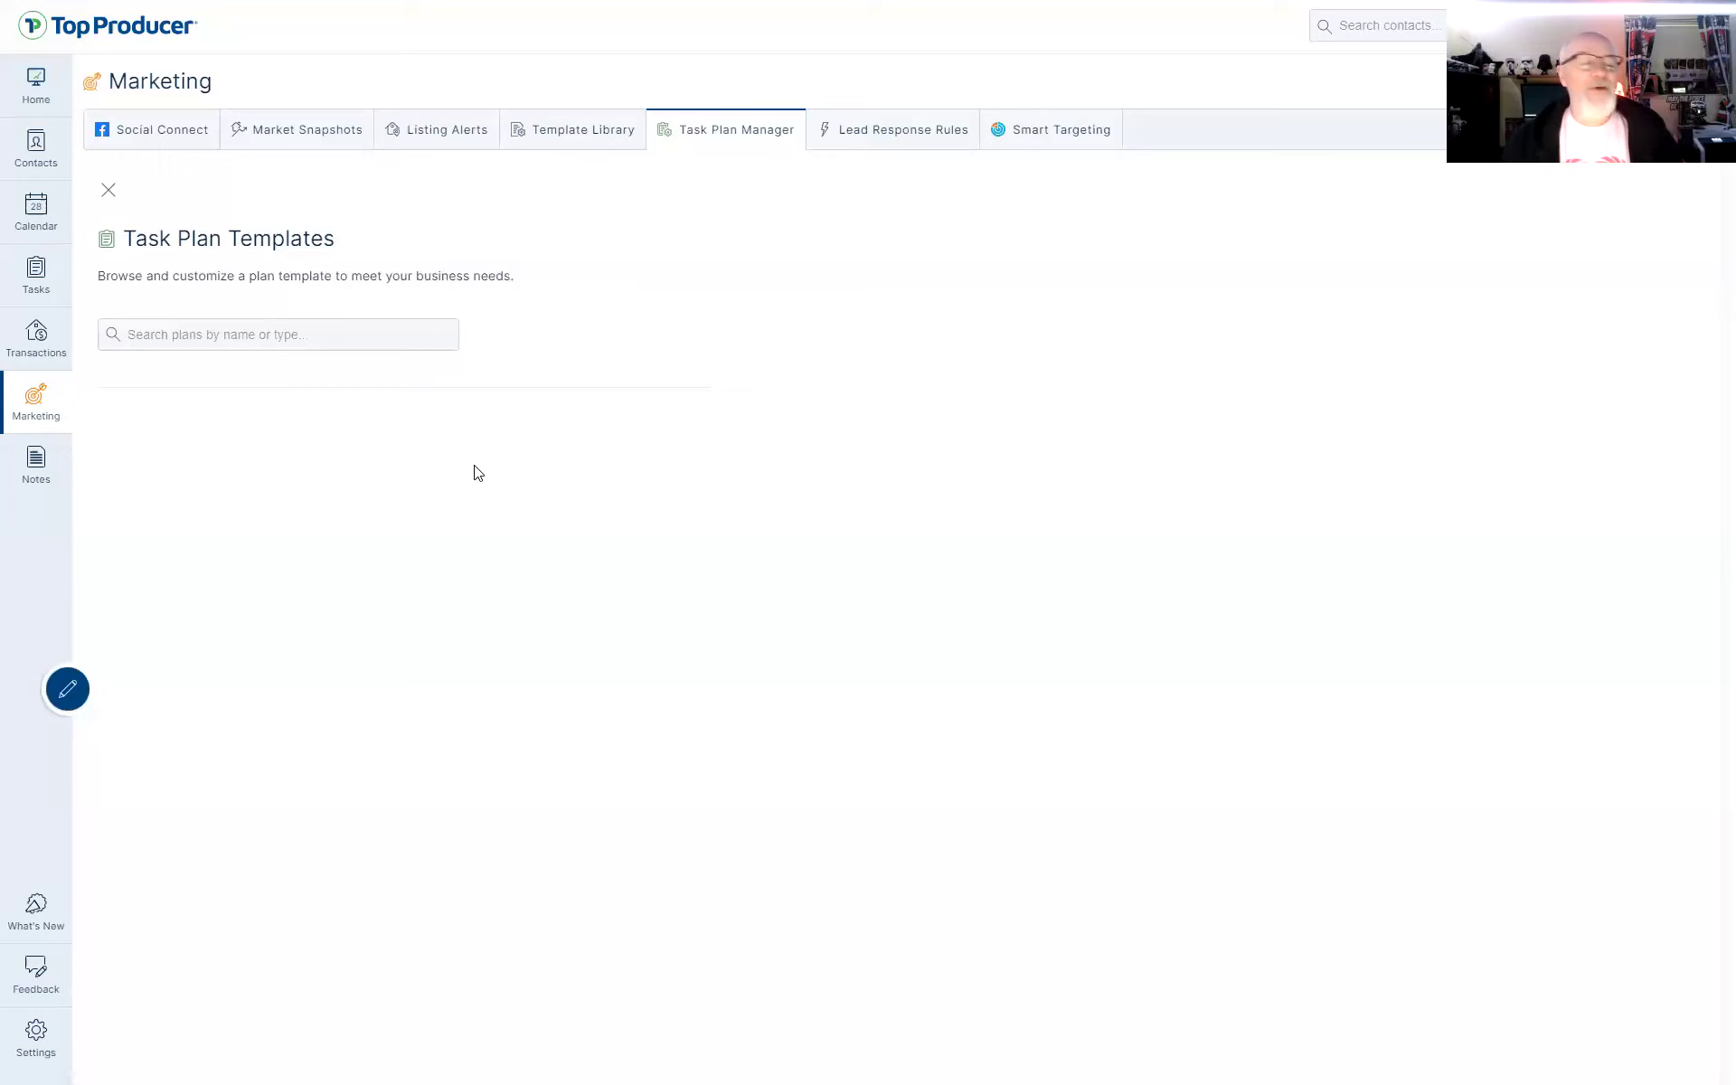
click(184, 327)
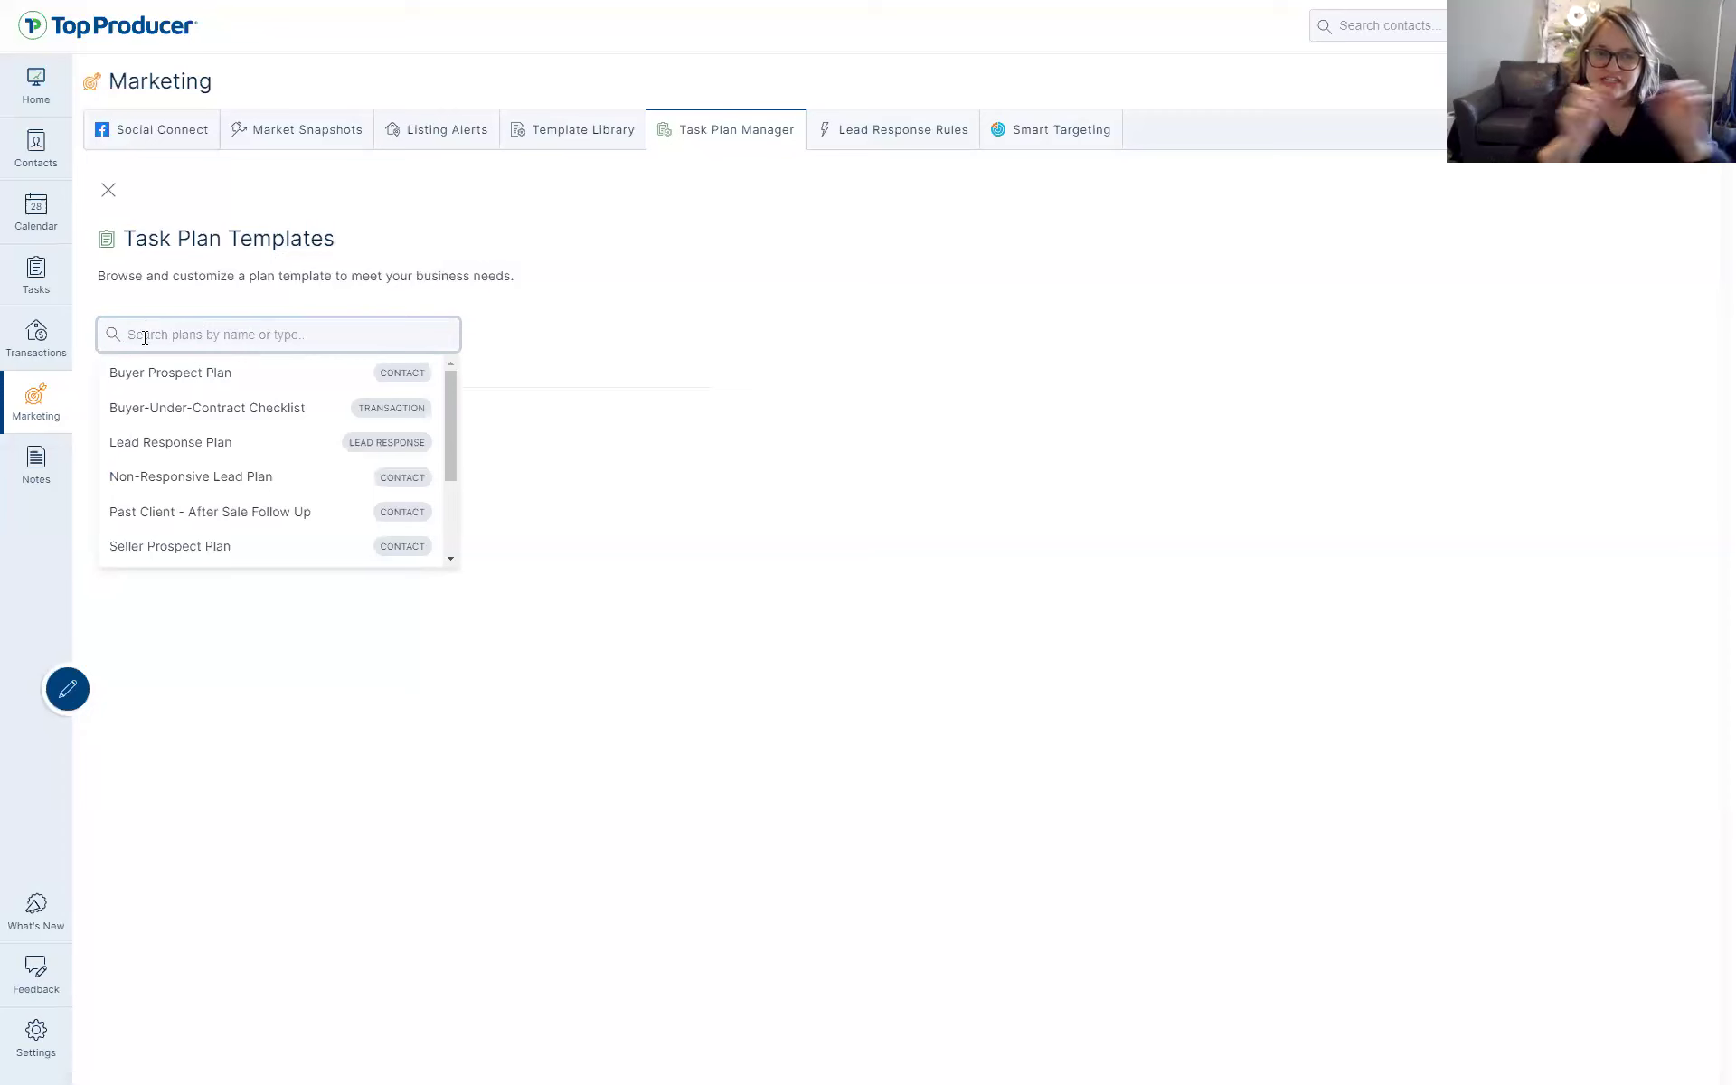
click(107, 189)
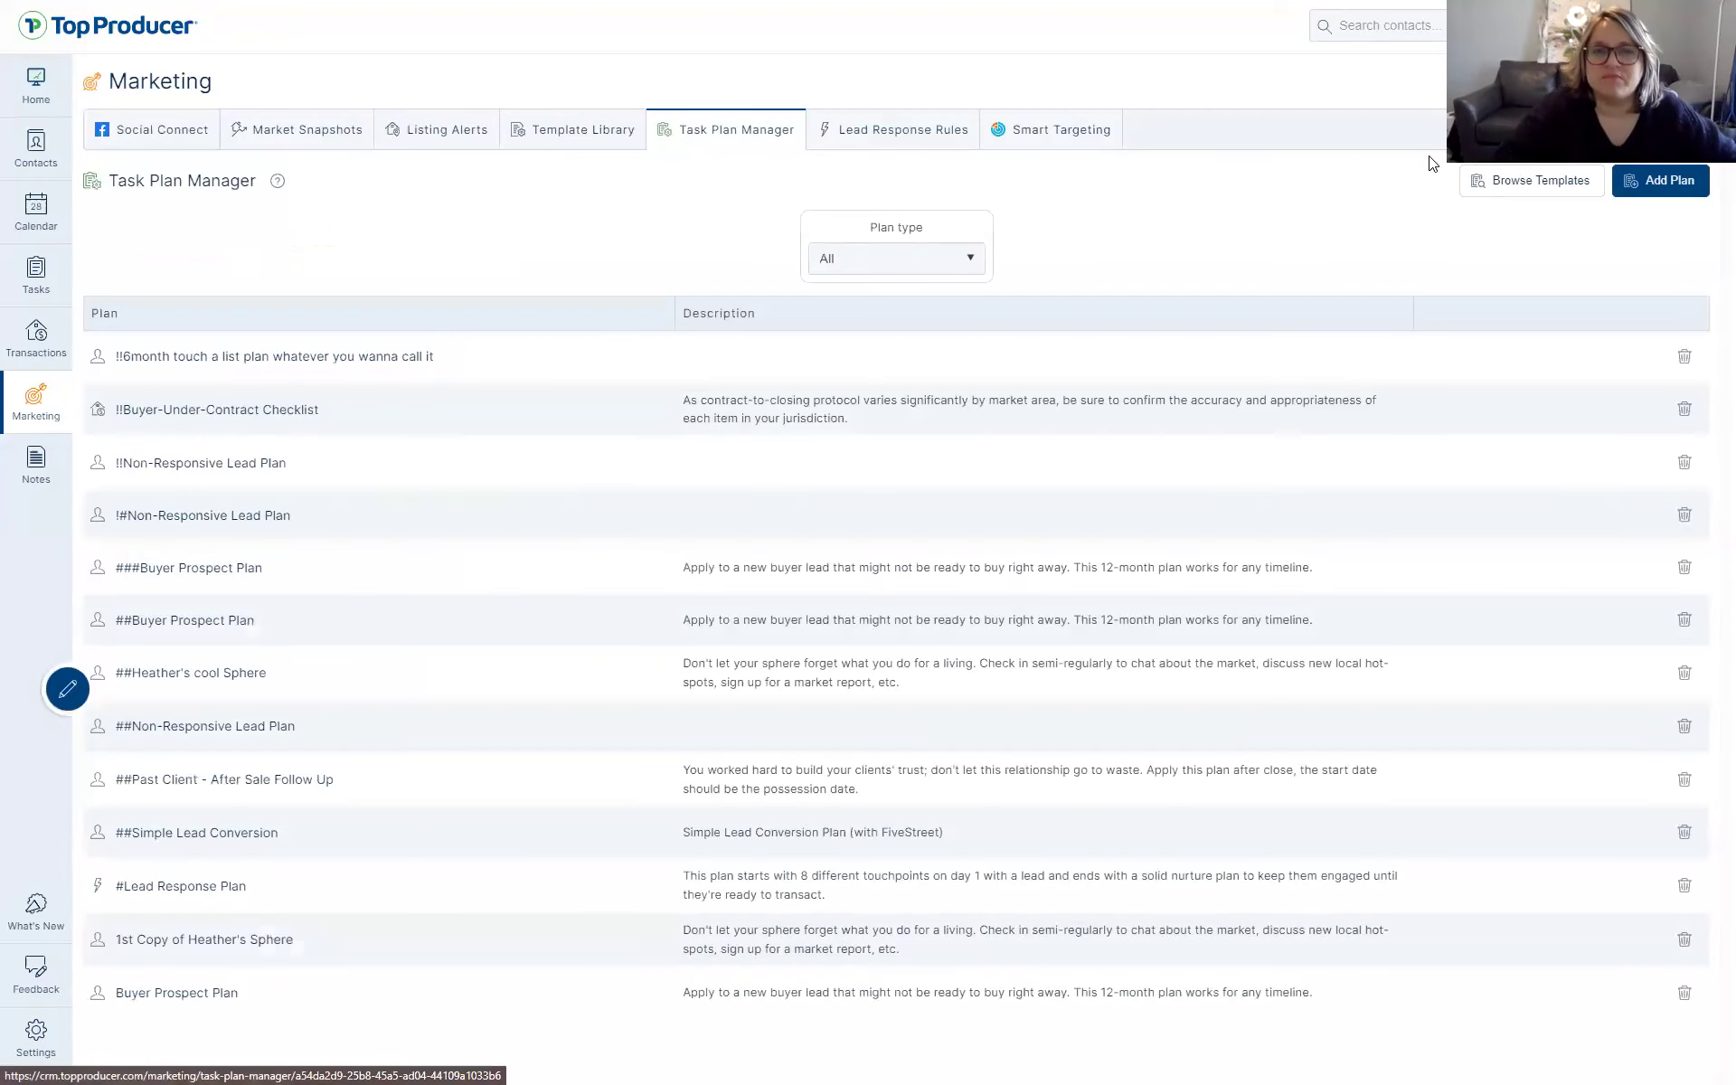
click(1512, 180)
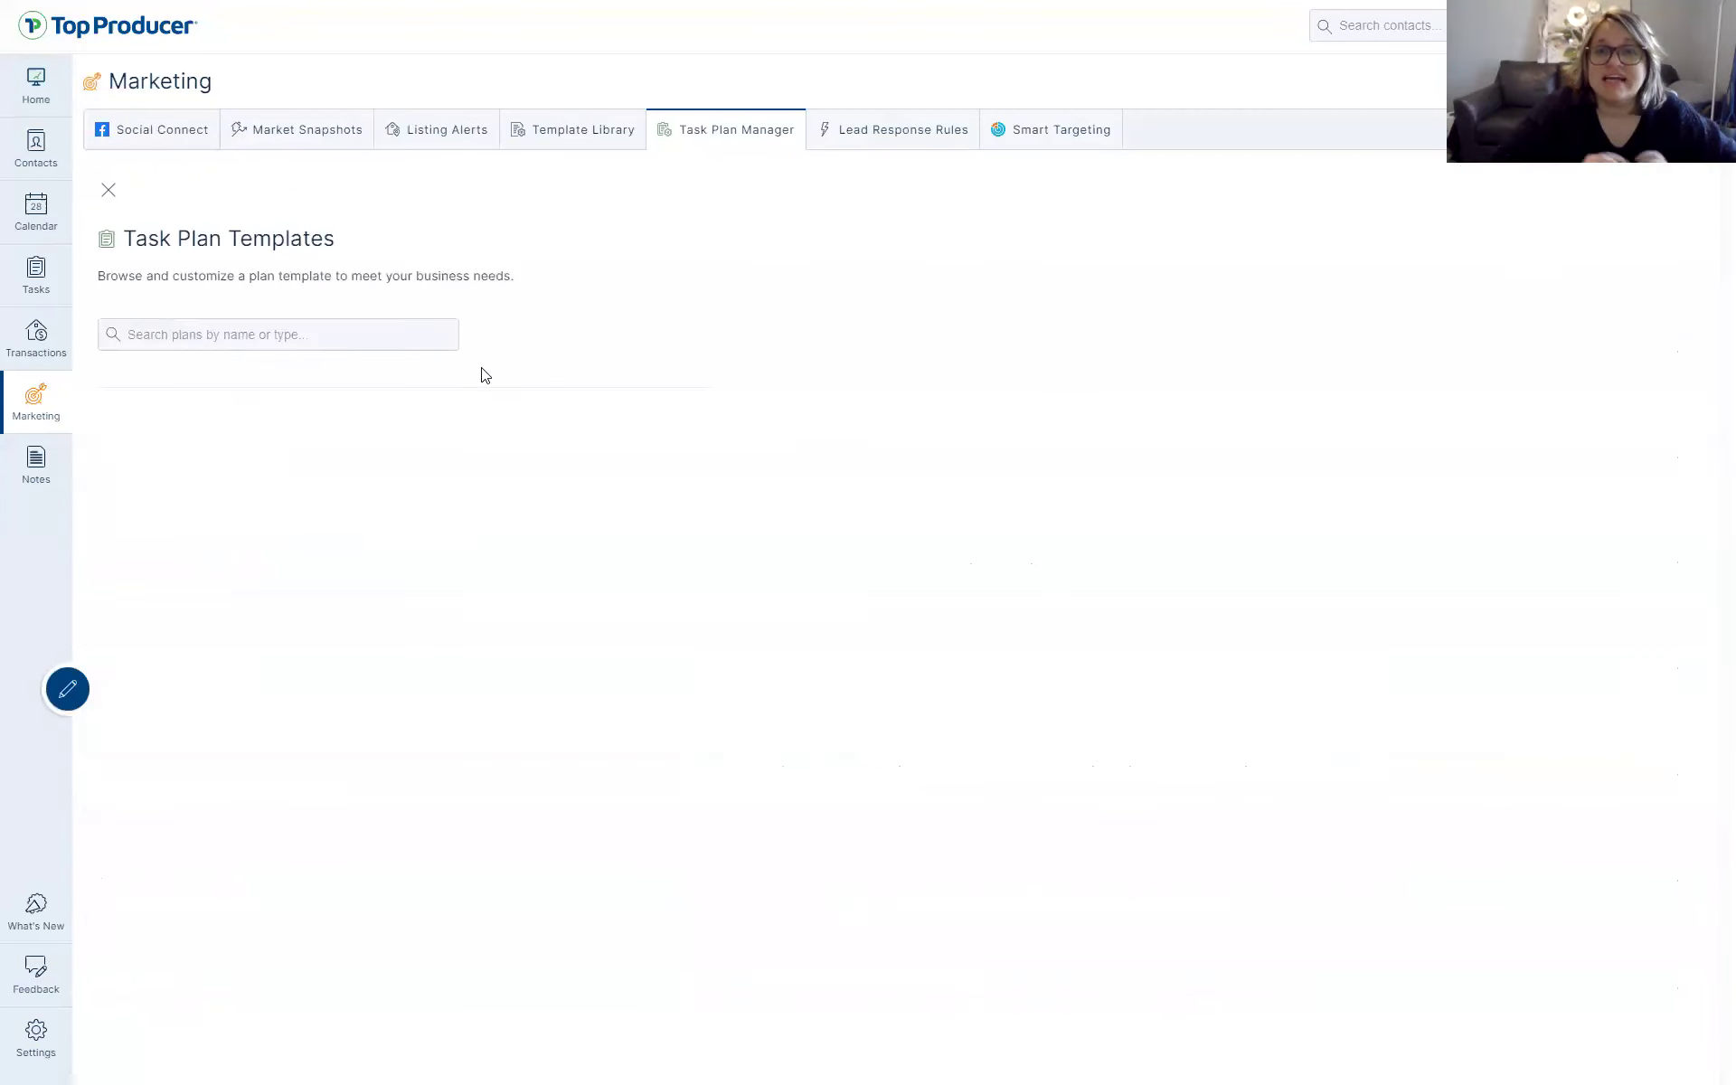
List the available task plan templates in the plan search
click(351, 329)
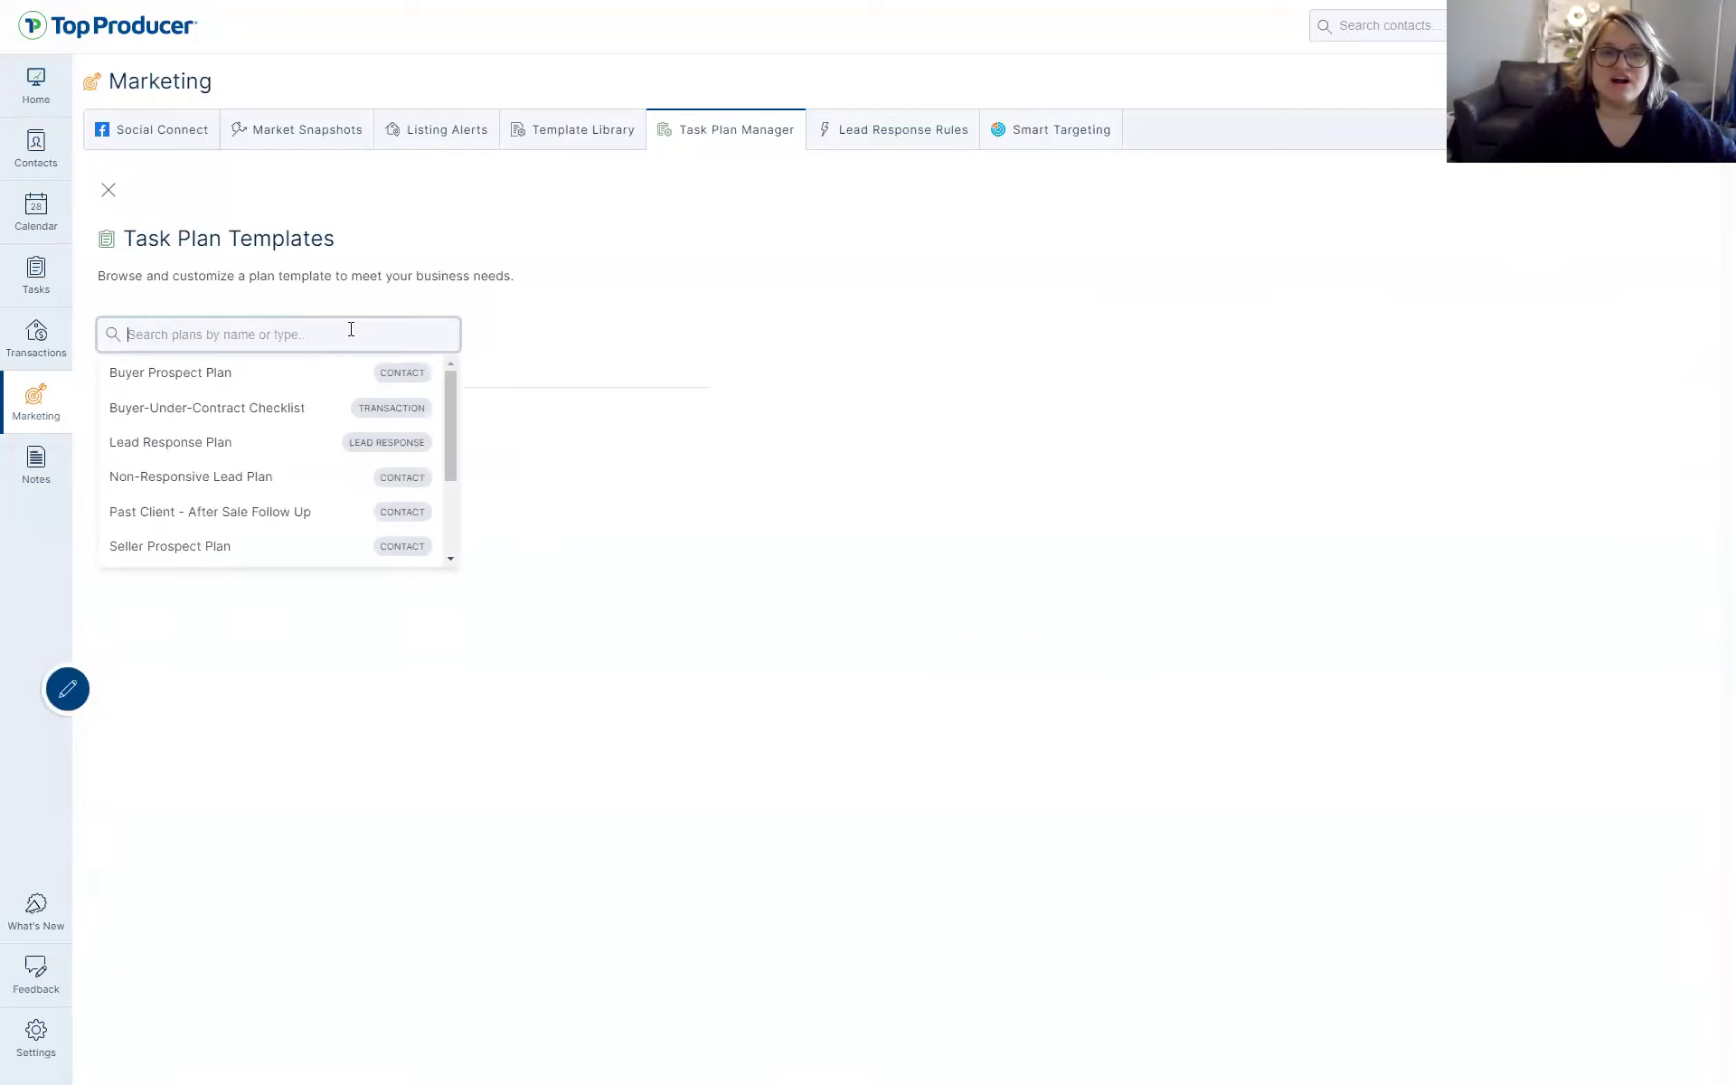
key(Escape)
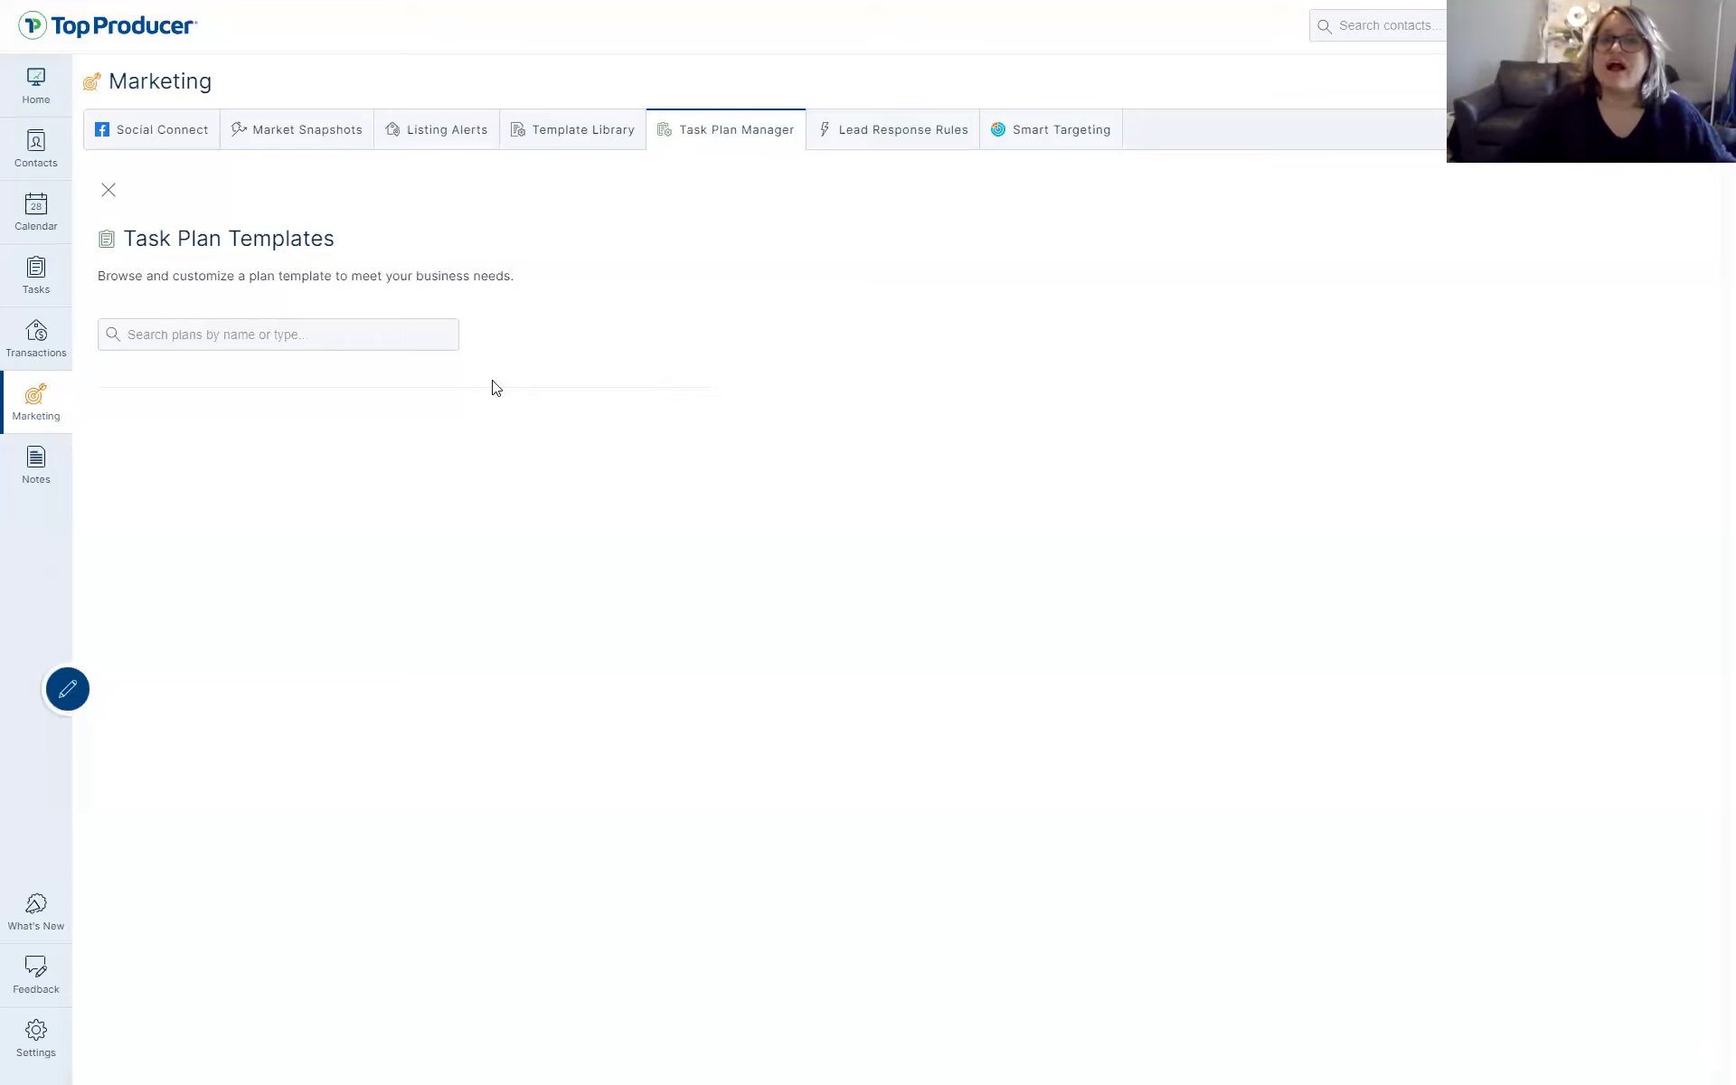
click(249, 337)
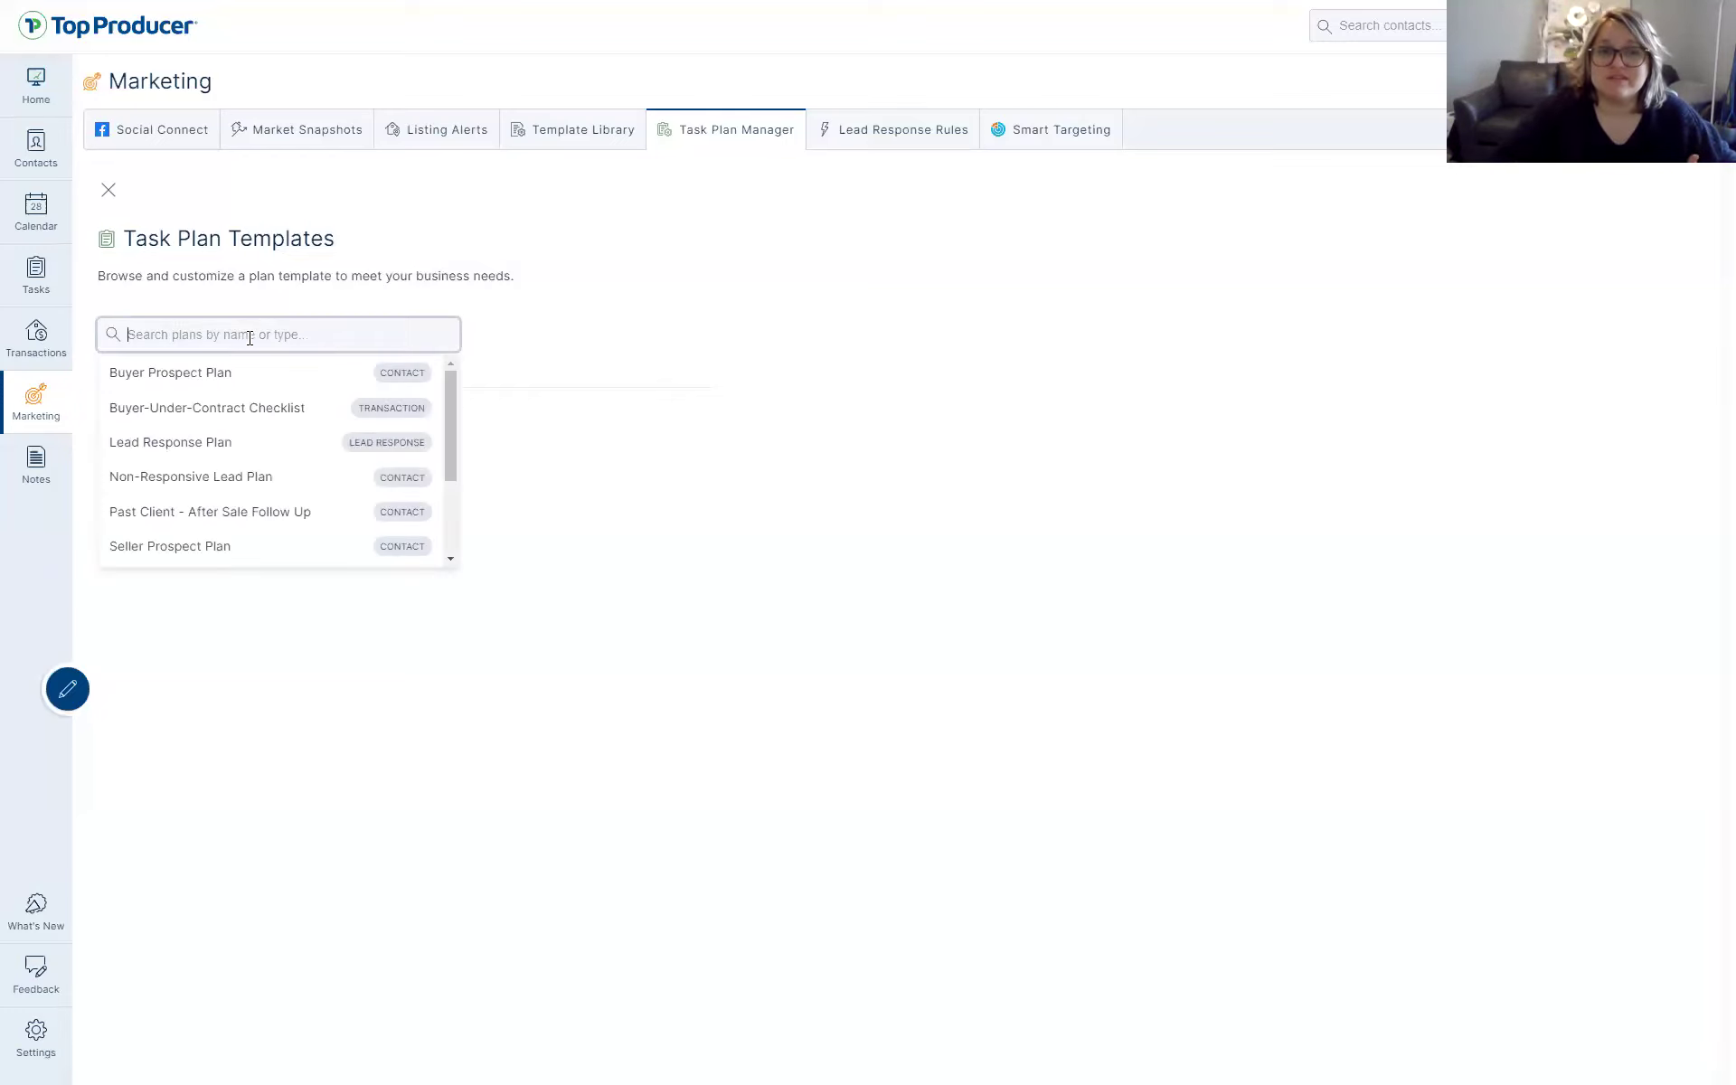
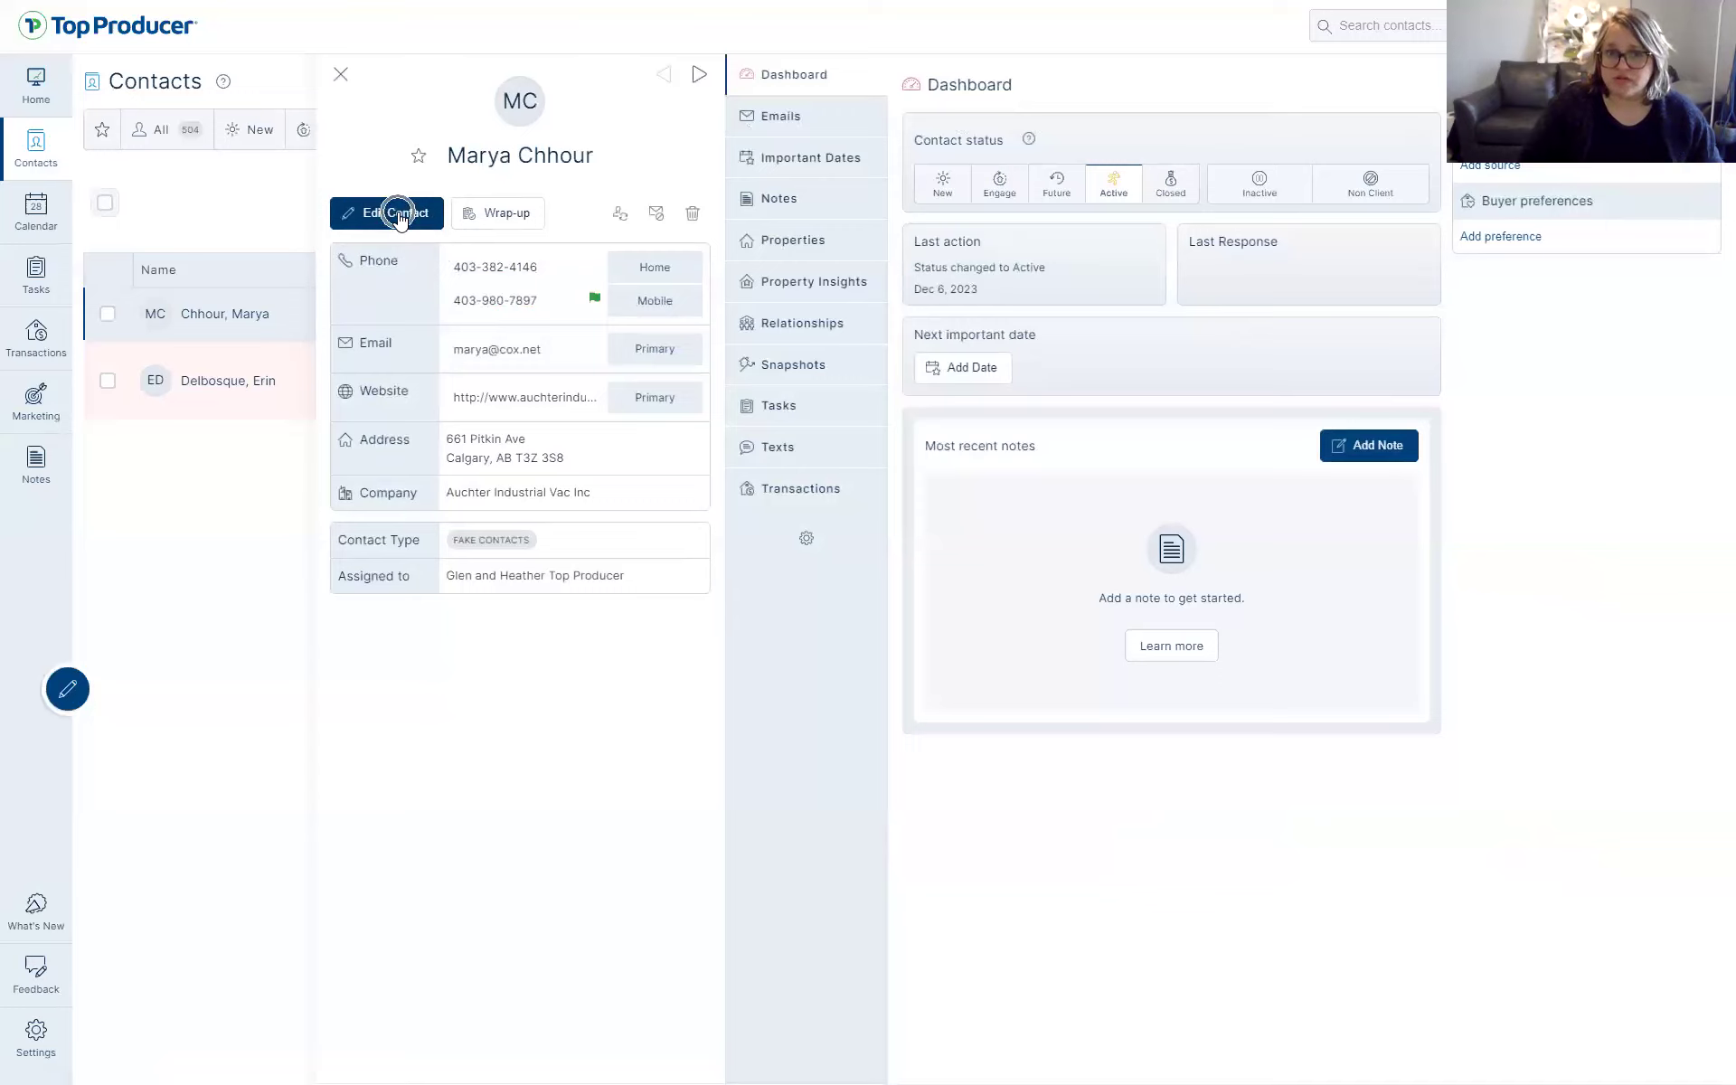
Edit the open Active contact and add a new custom contact type, the host's first name followed by "knows boats??"
click(378, 215)
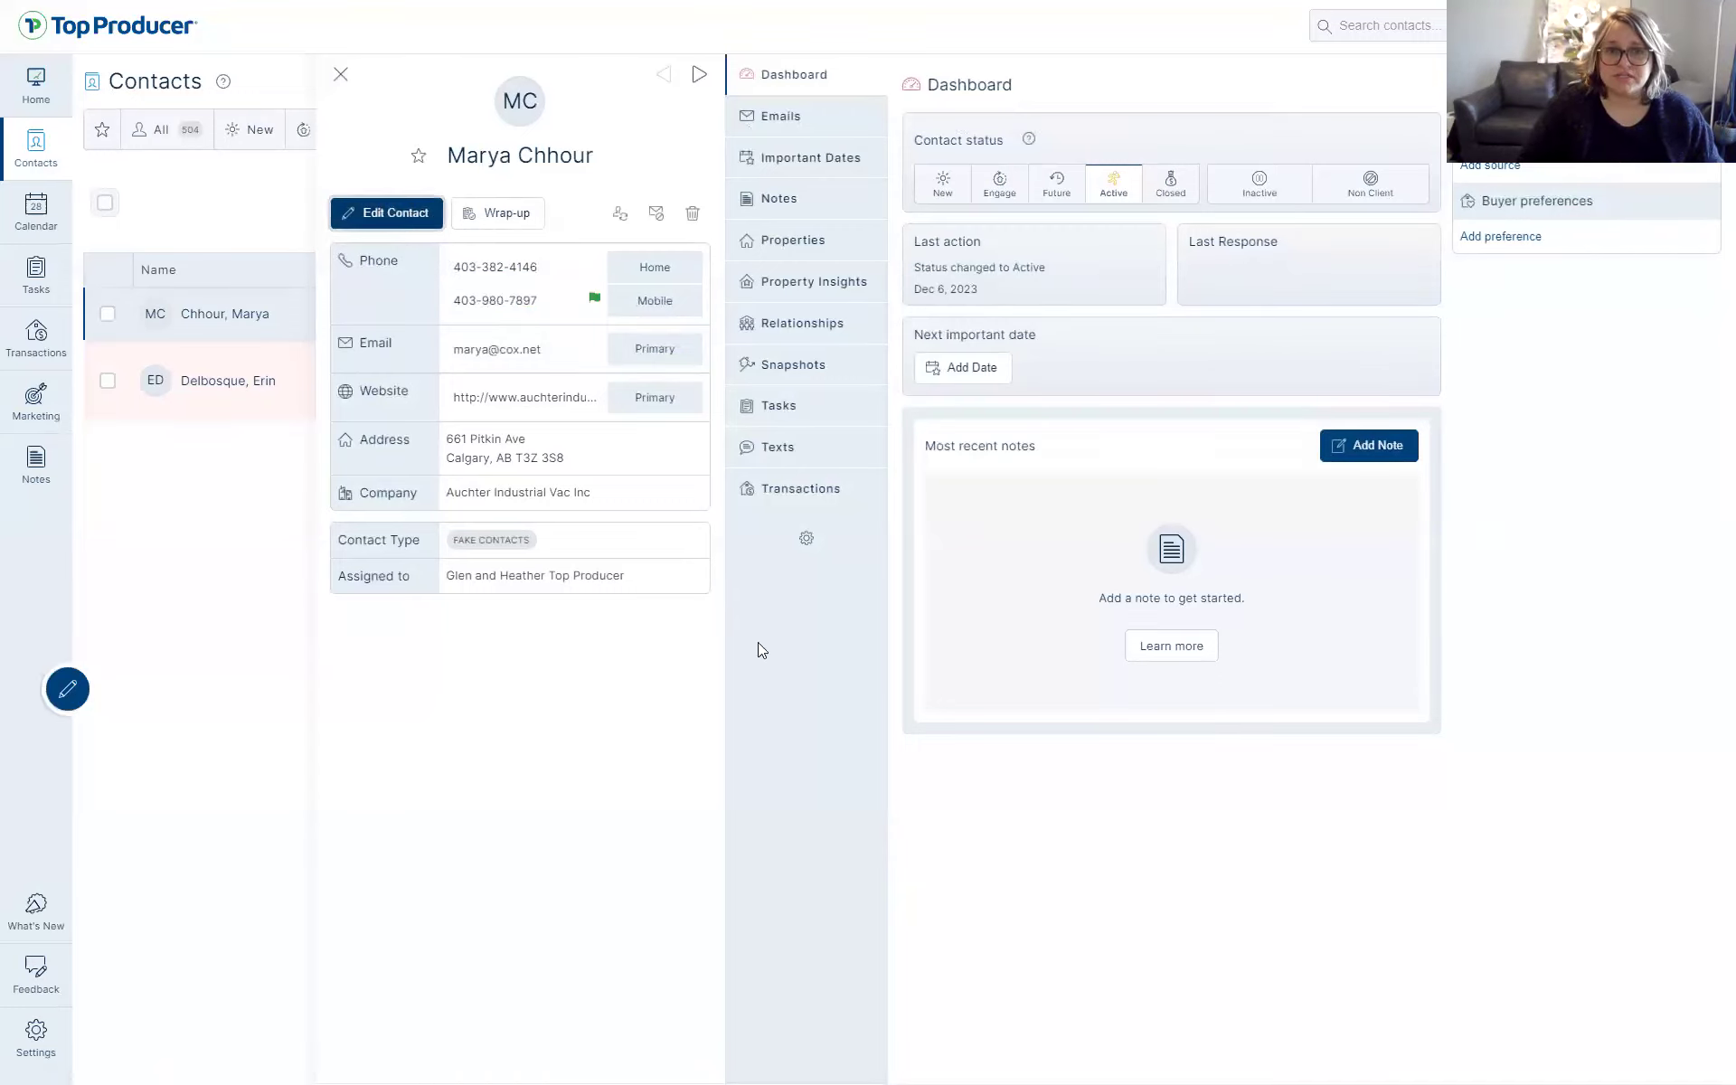
scroll(628, 656, down, 4)
scroll(671, 692, down, 5)
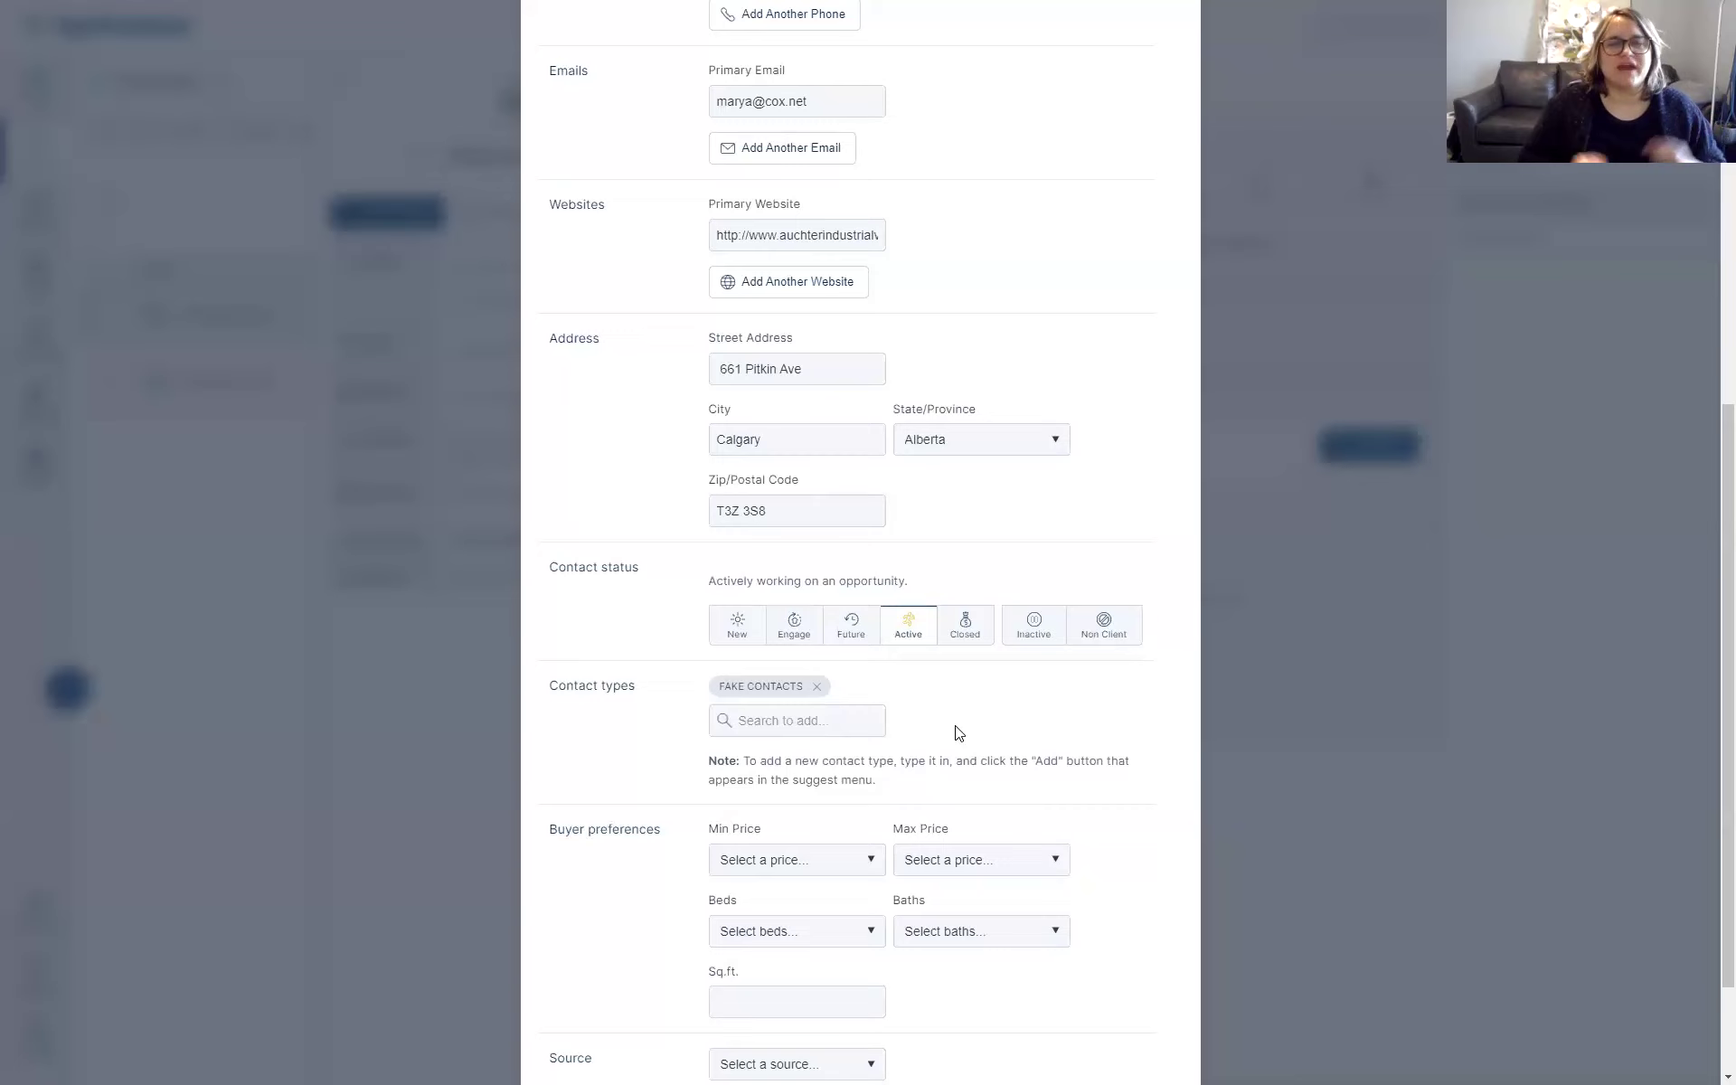
click(788, 723)
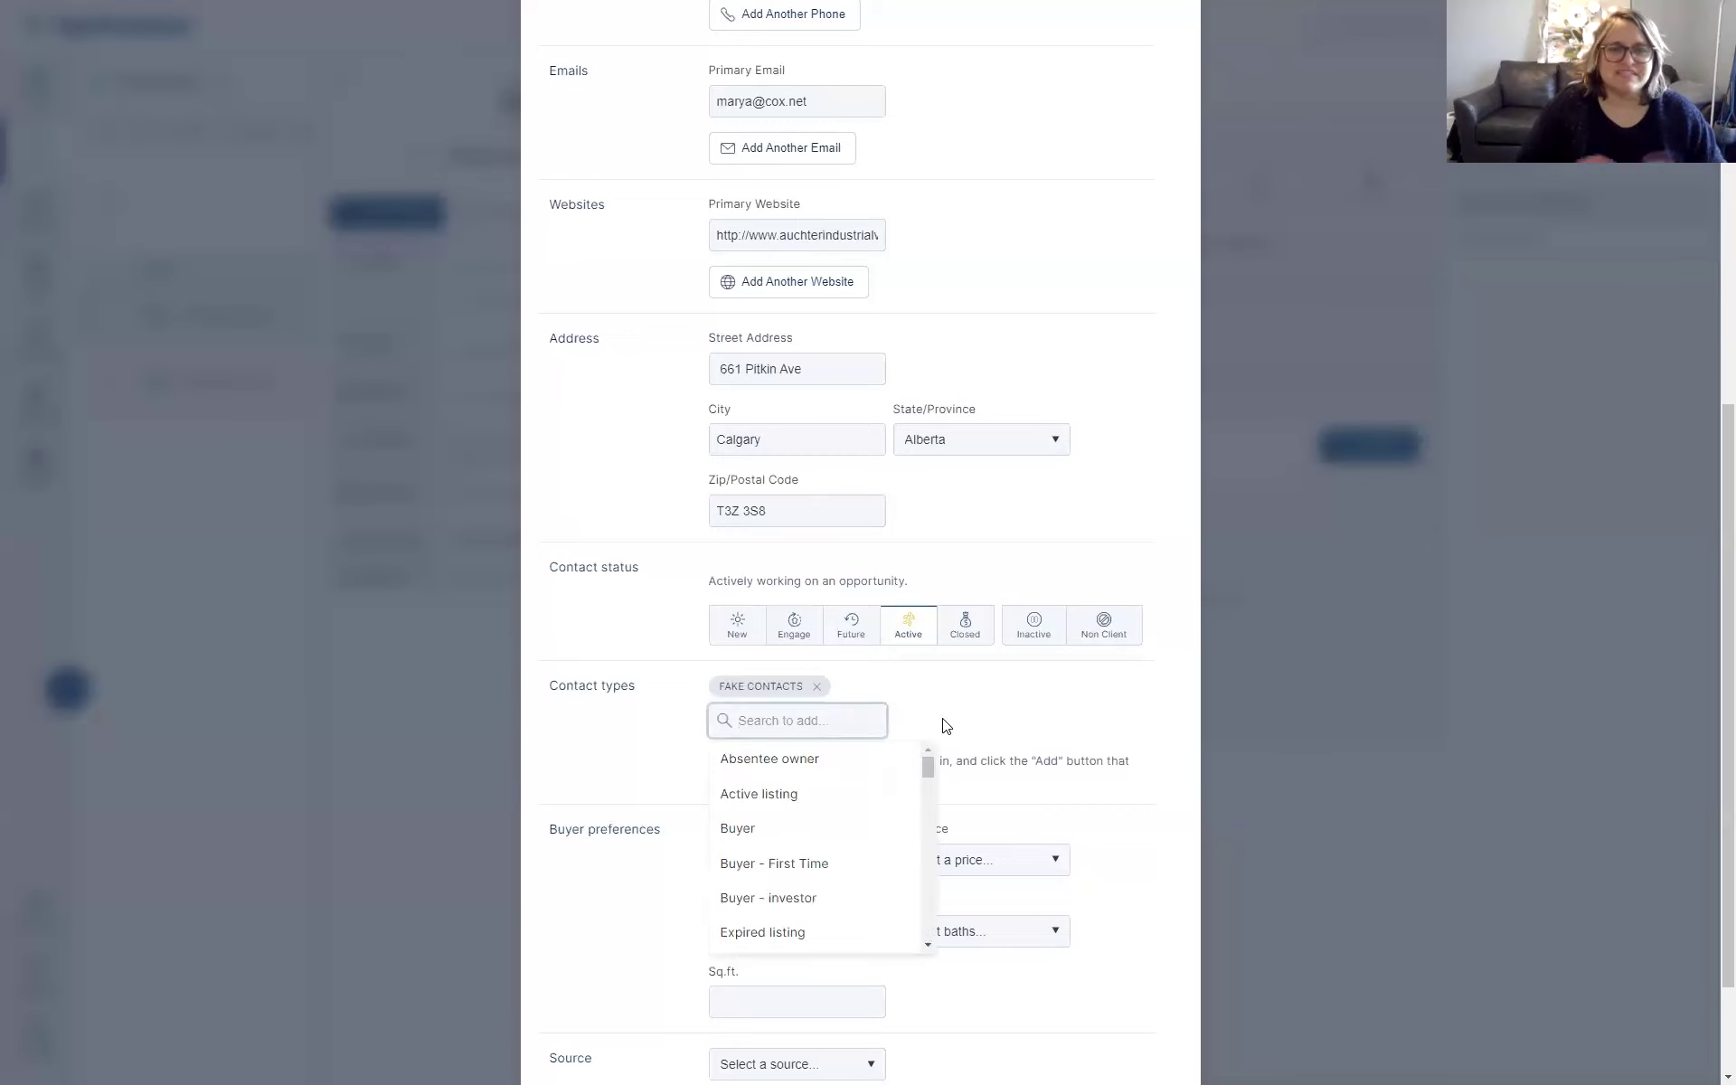
text(Heather )
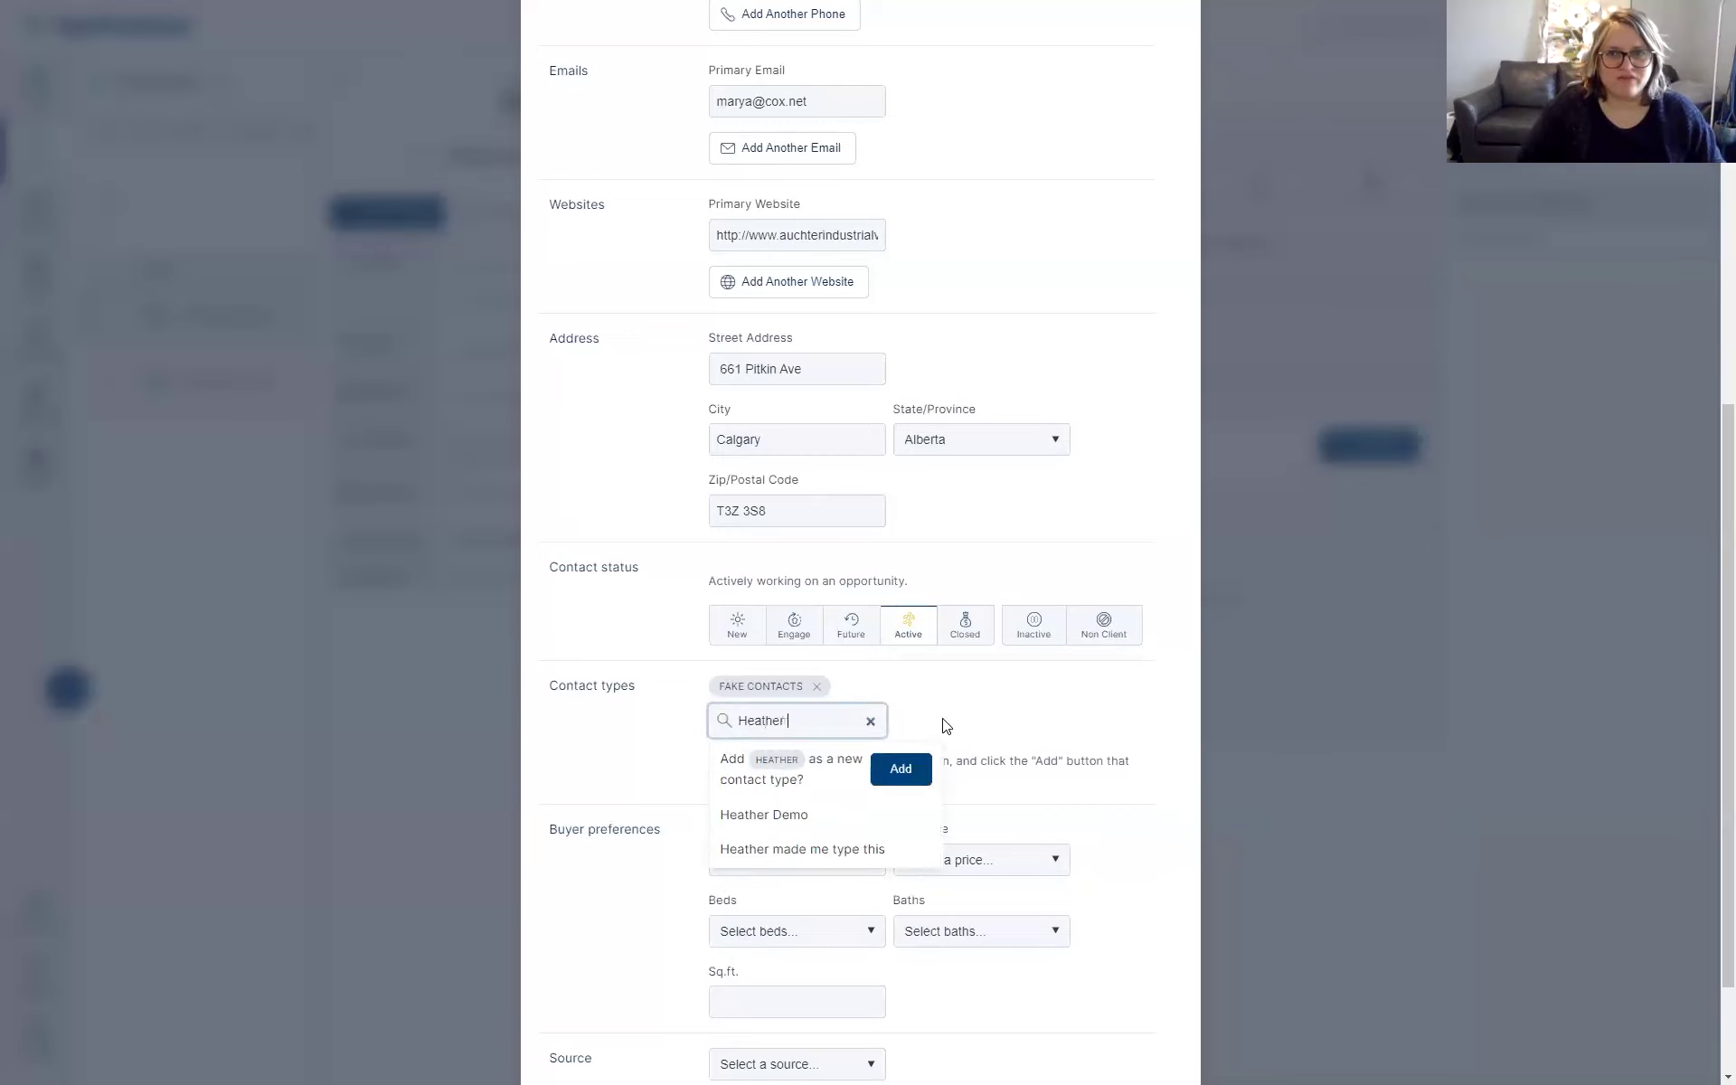
text(knows boats??)
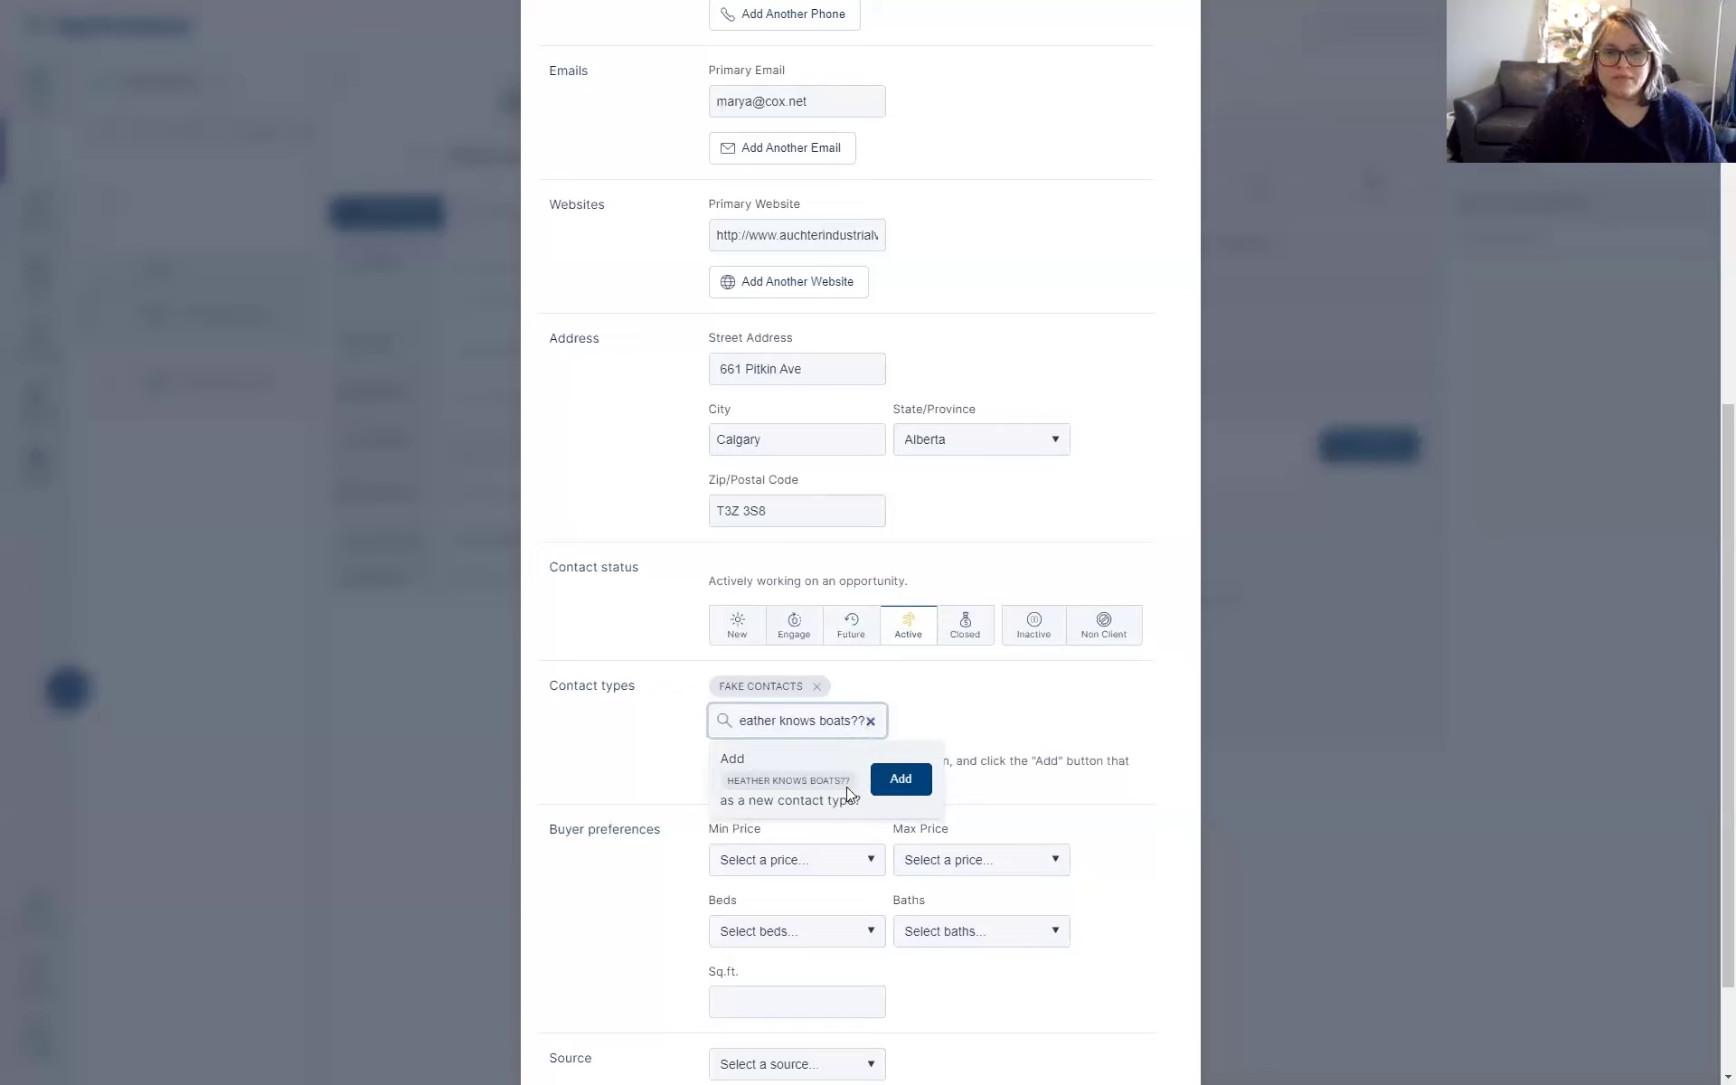
click(930, 750)
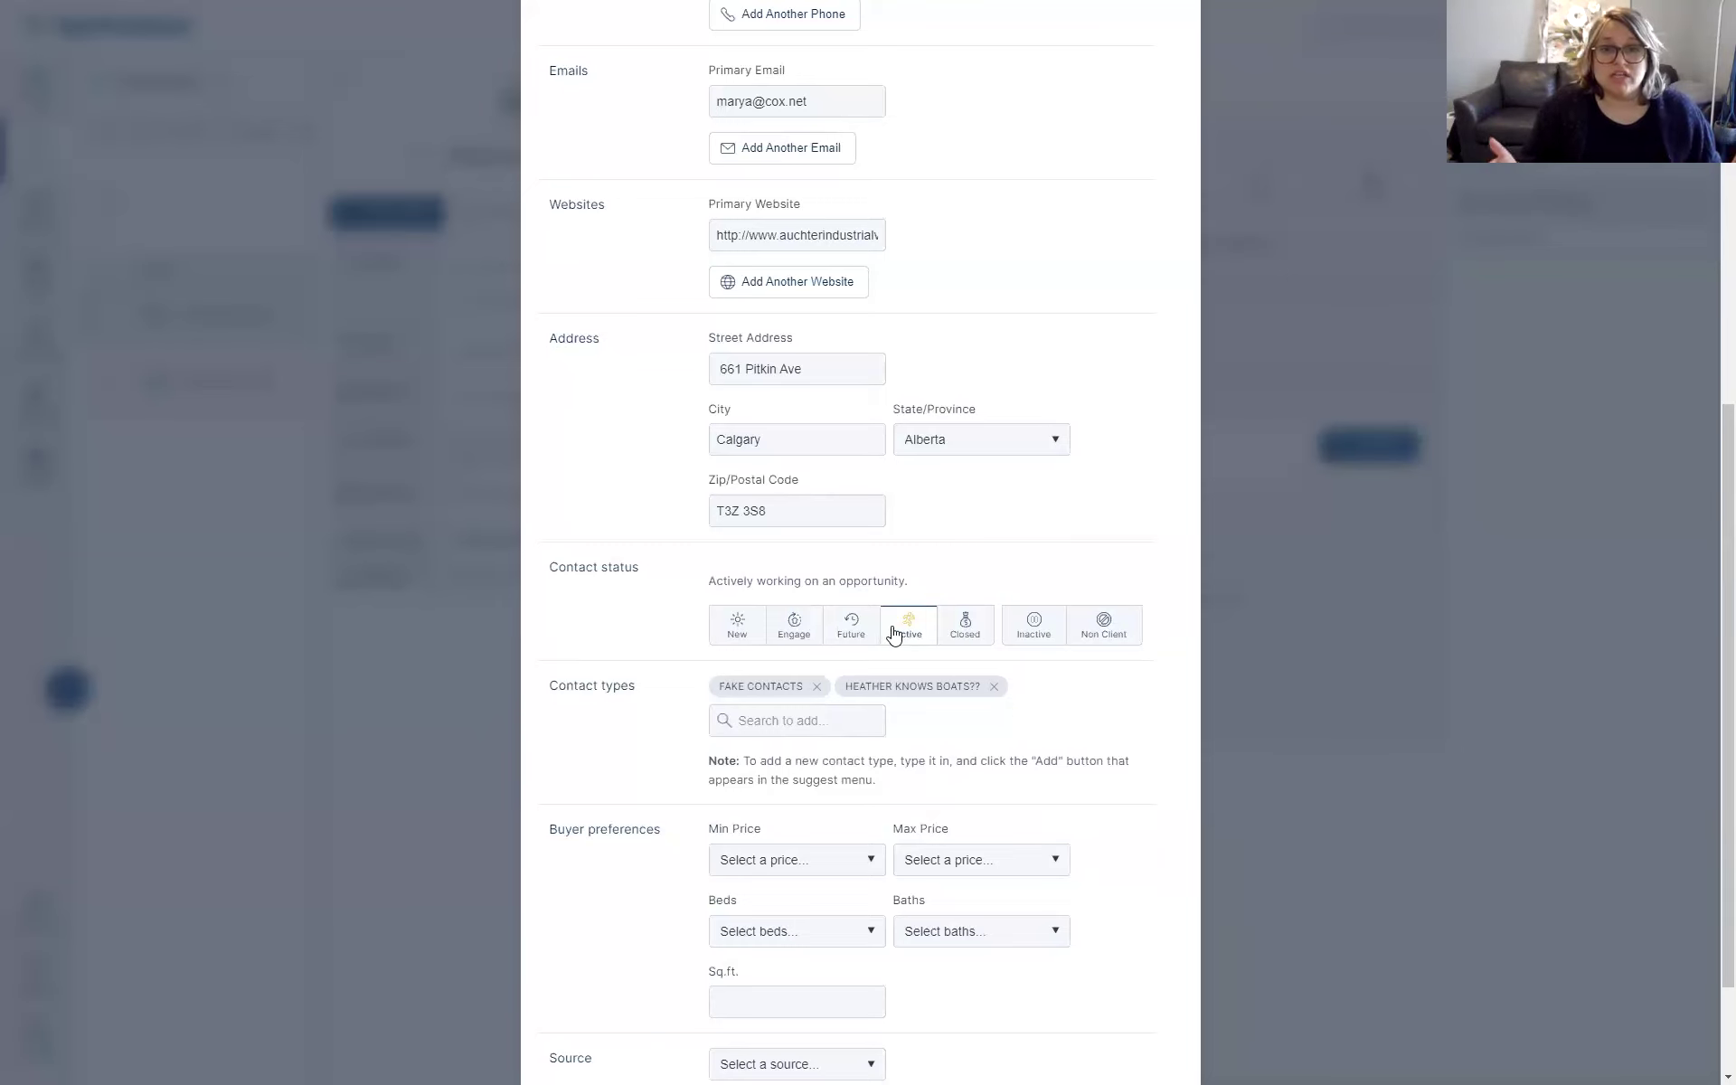
Look through the list of existing contact types and save the contact with its new type
click(793, 715)
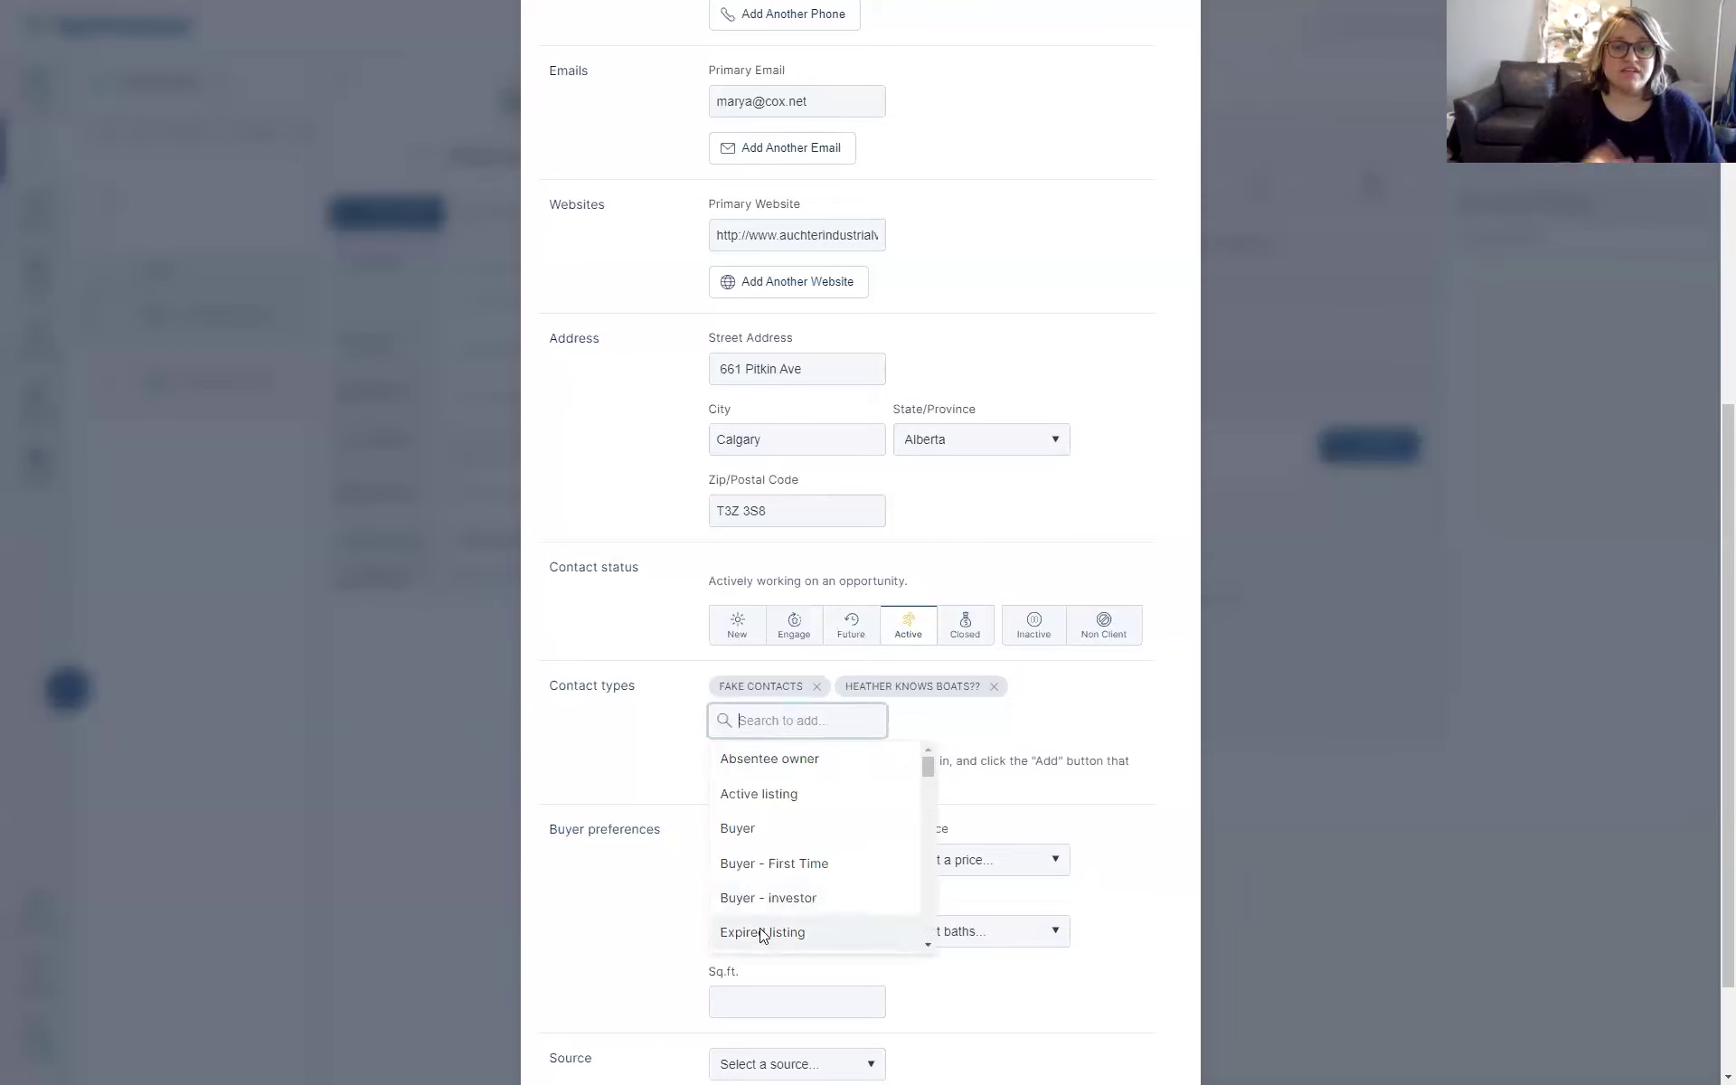
scroll(805, 844, down, 3)
scroll(814, 859, down, 3)
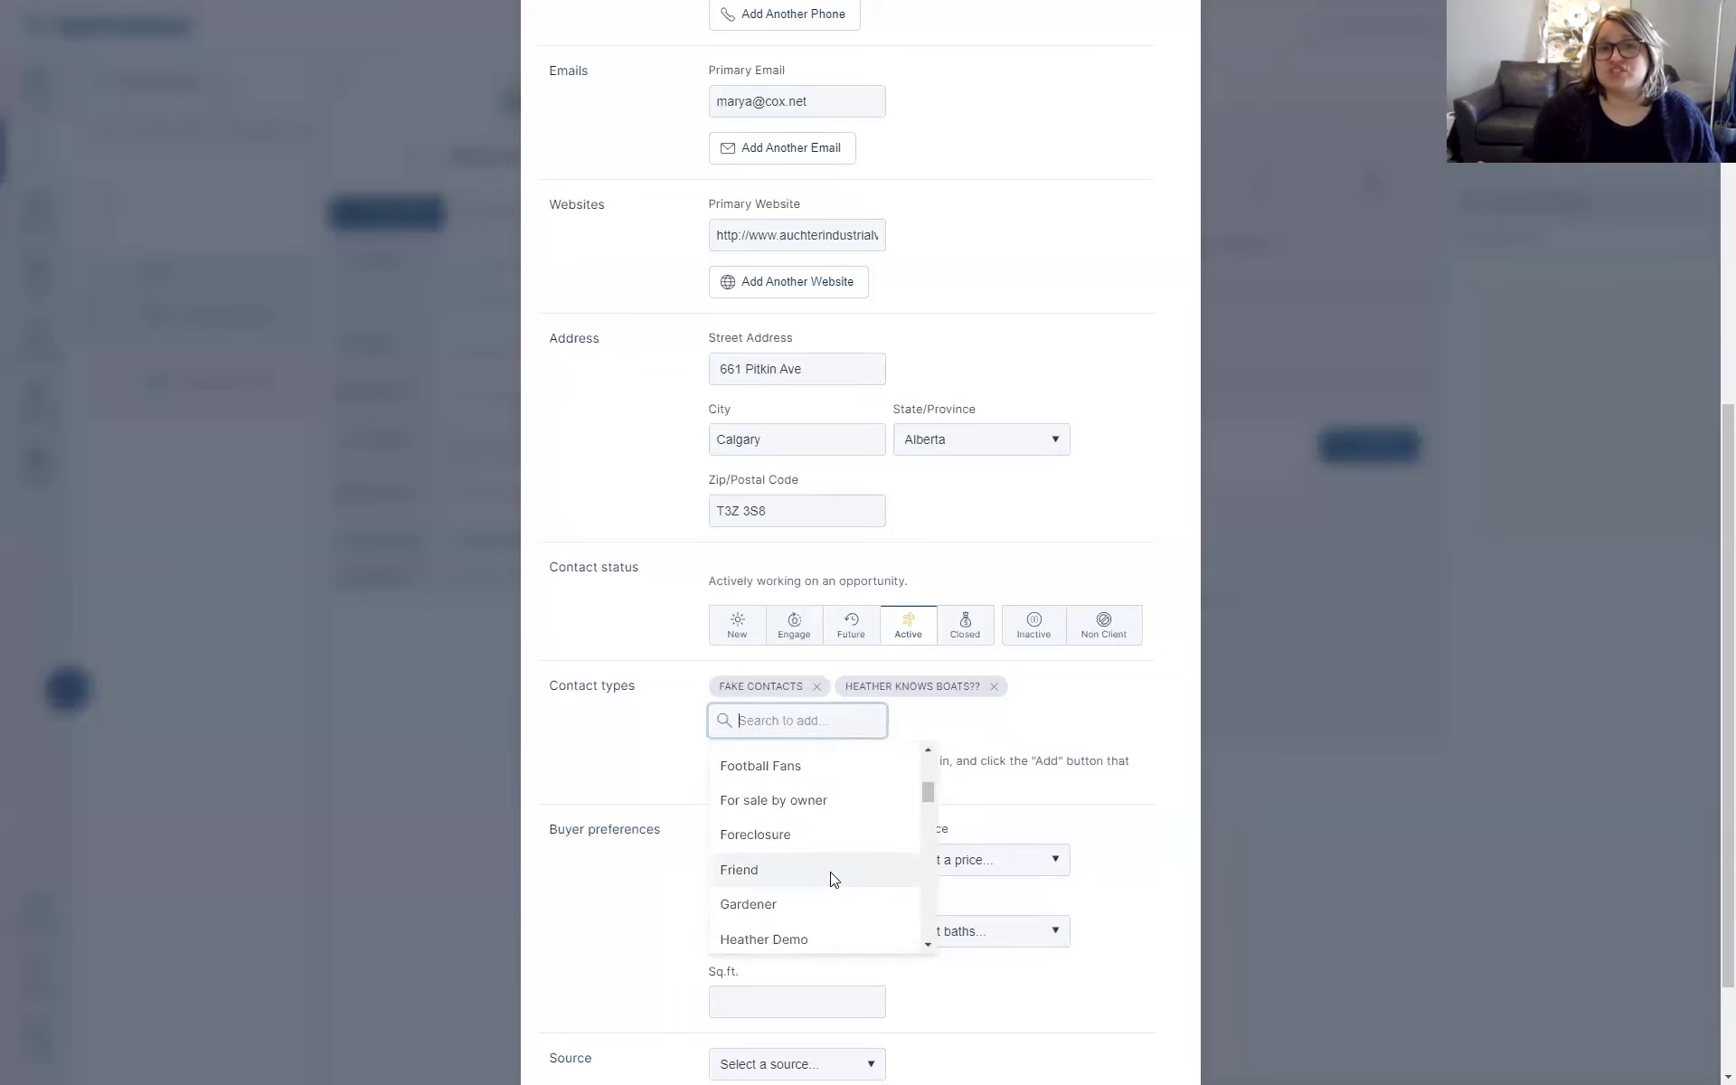
scroll(832, 884, up, 6)
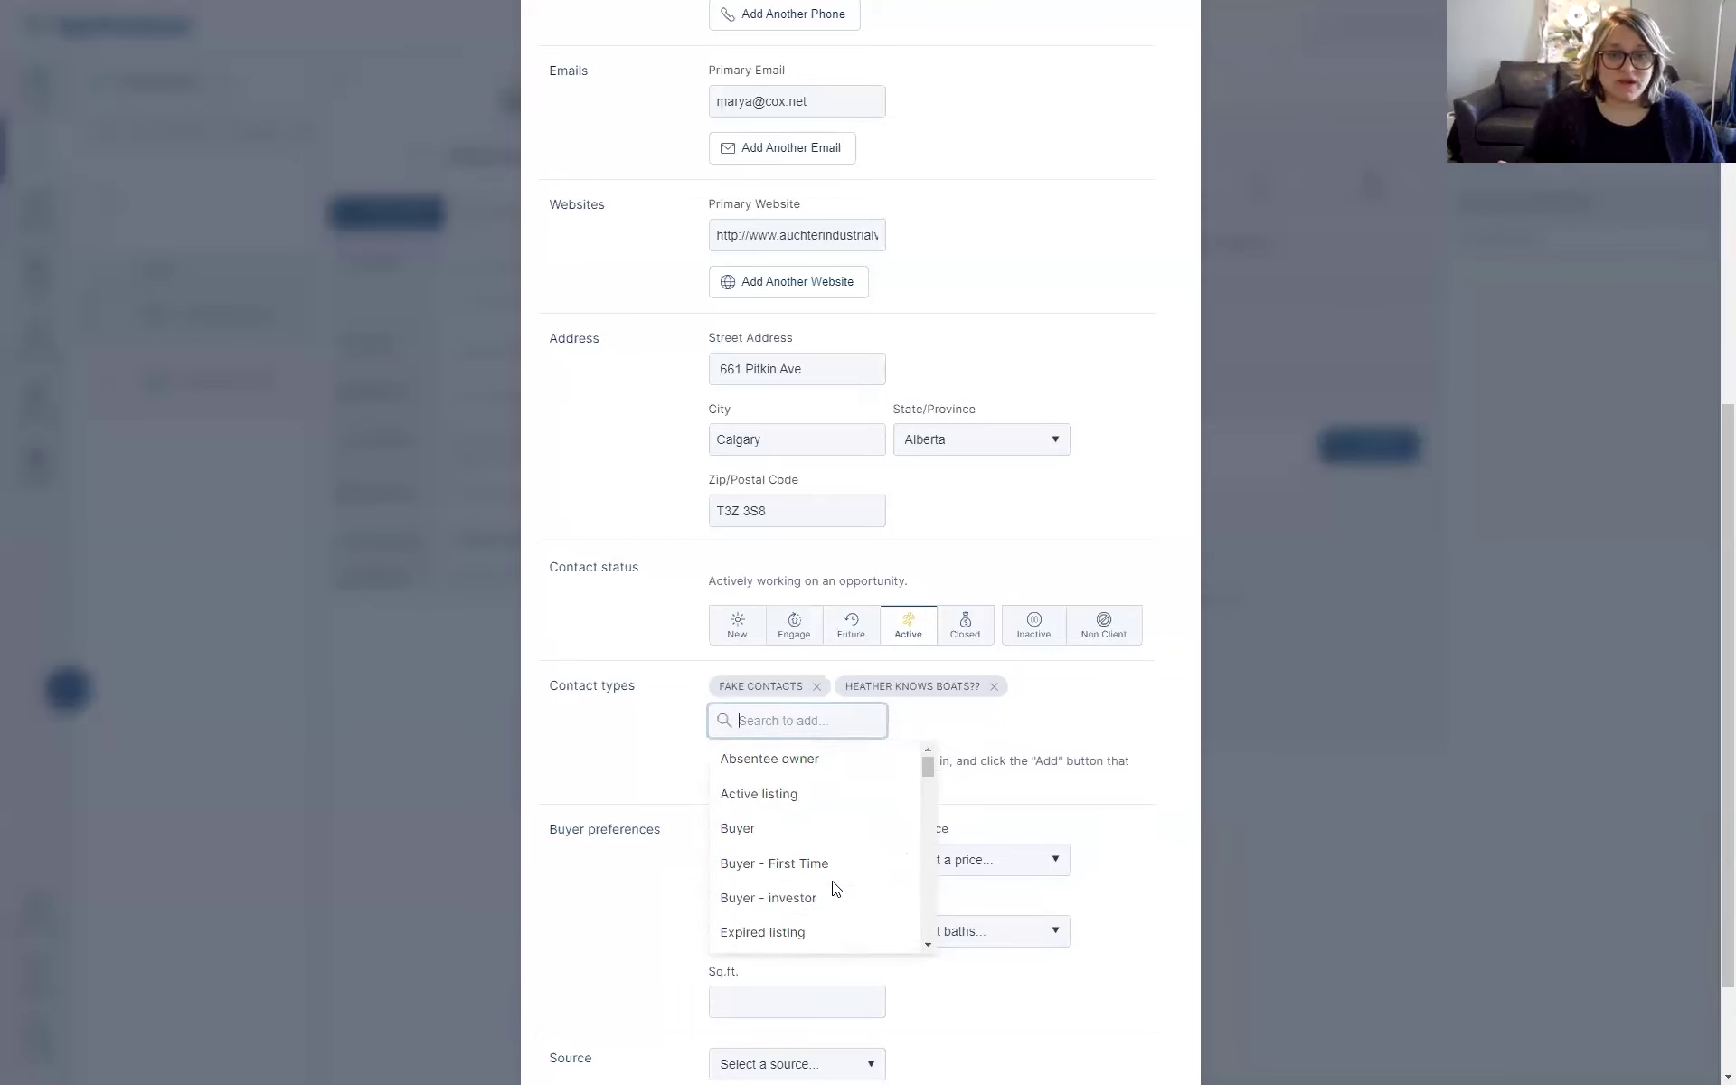
text(Dog Paws)
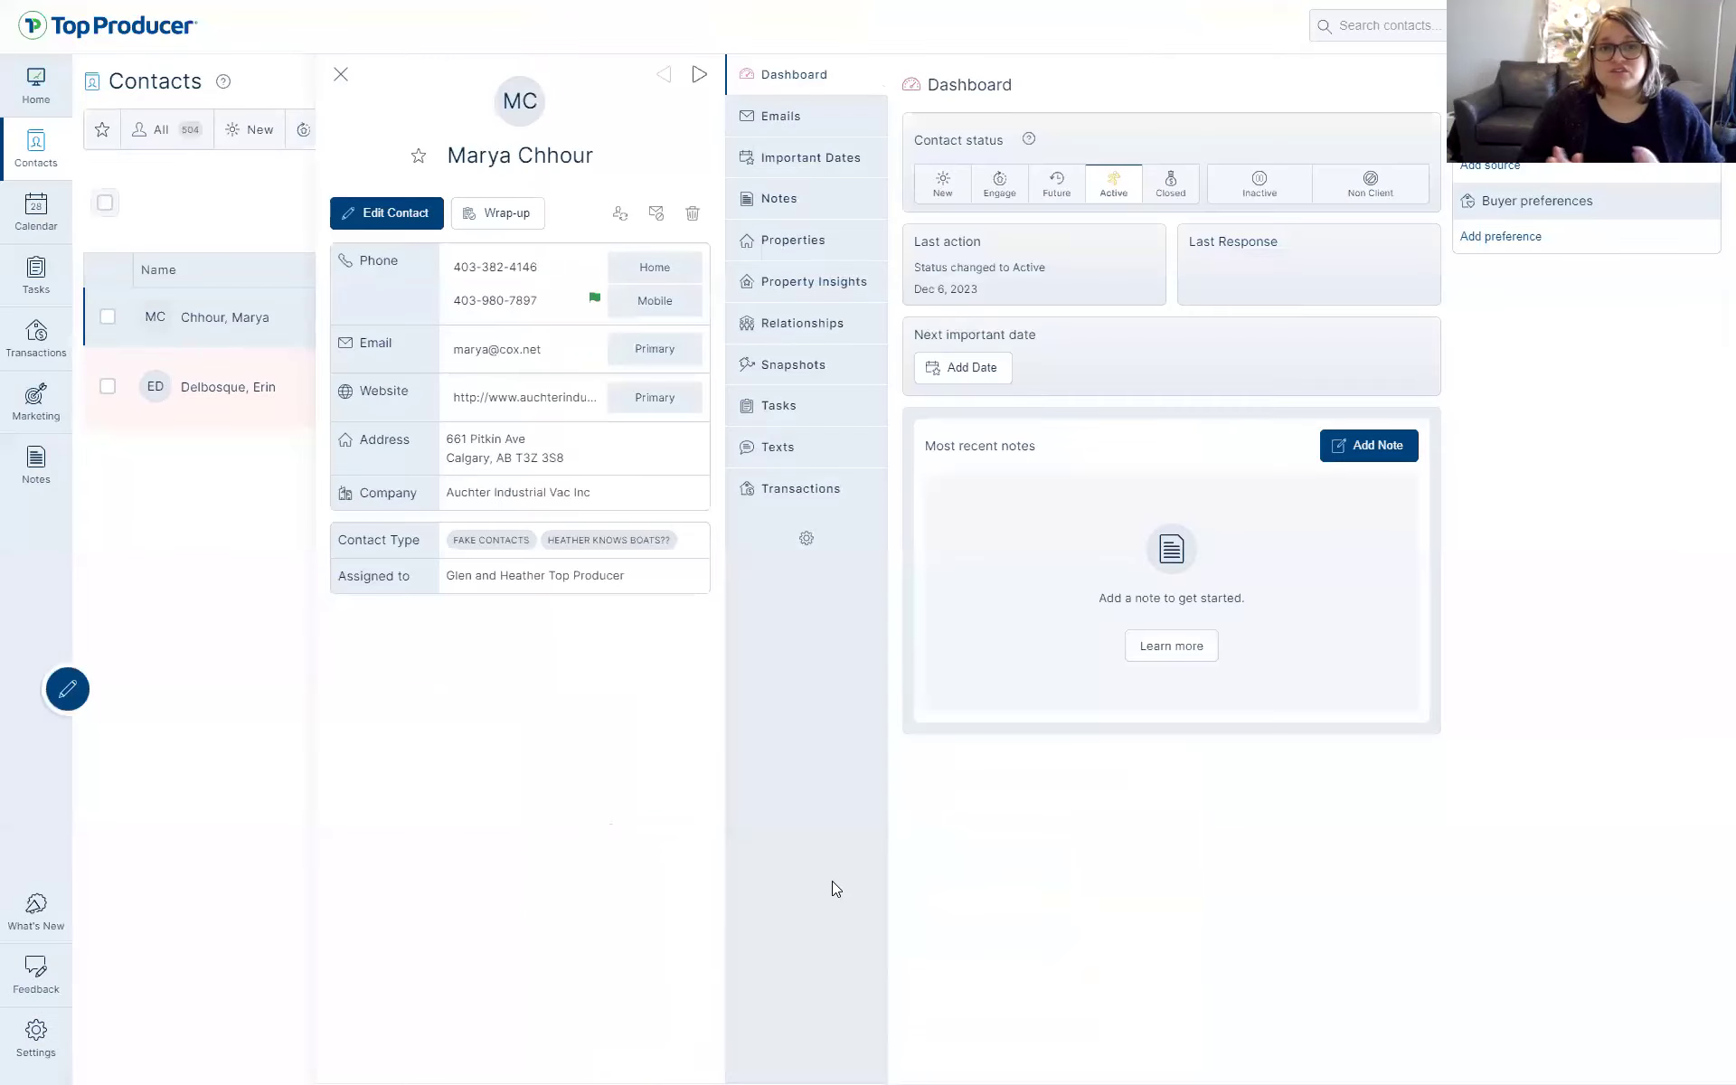
Reopen the contact for editing and create the new contact type "Dog Pawrent"
click(395, 217)
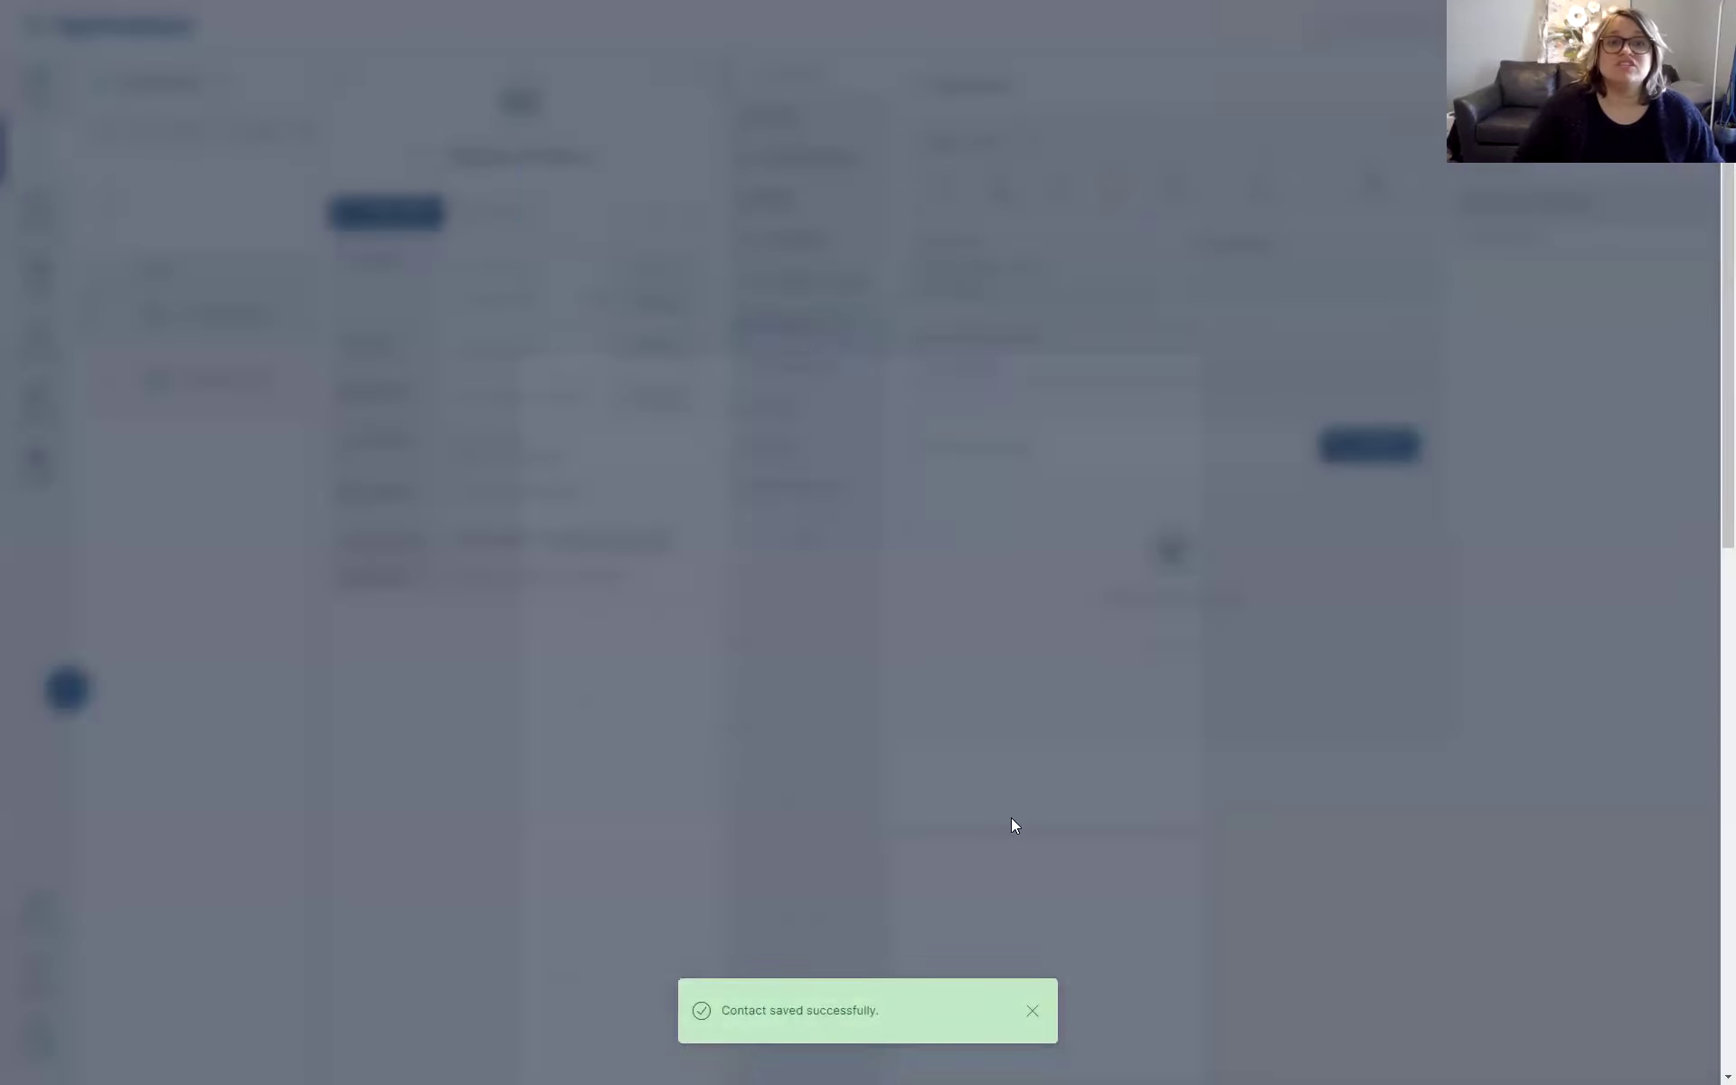
scroll(832, 819, down, 7)
scroll(834, 819, down, 2)
click(799, 633)
text(Dog Pw)
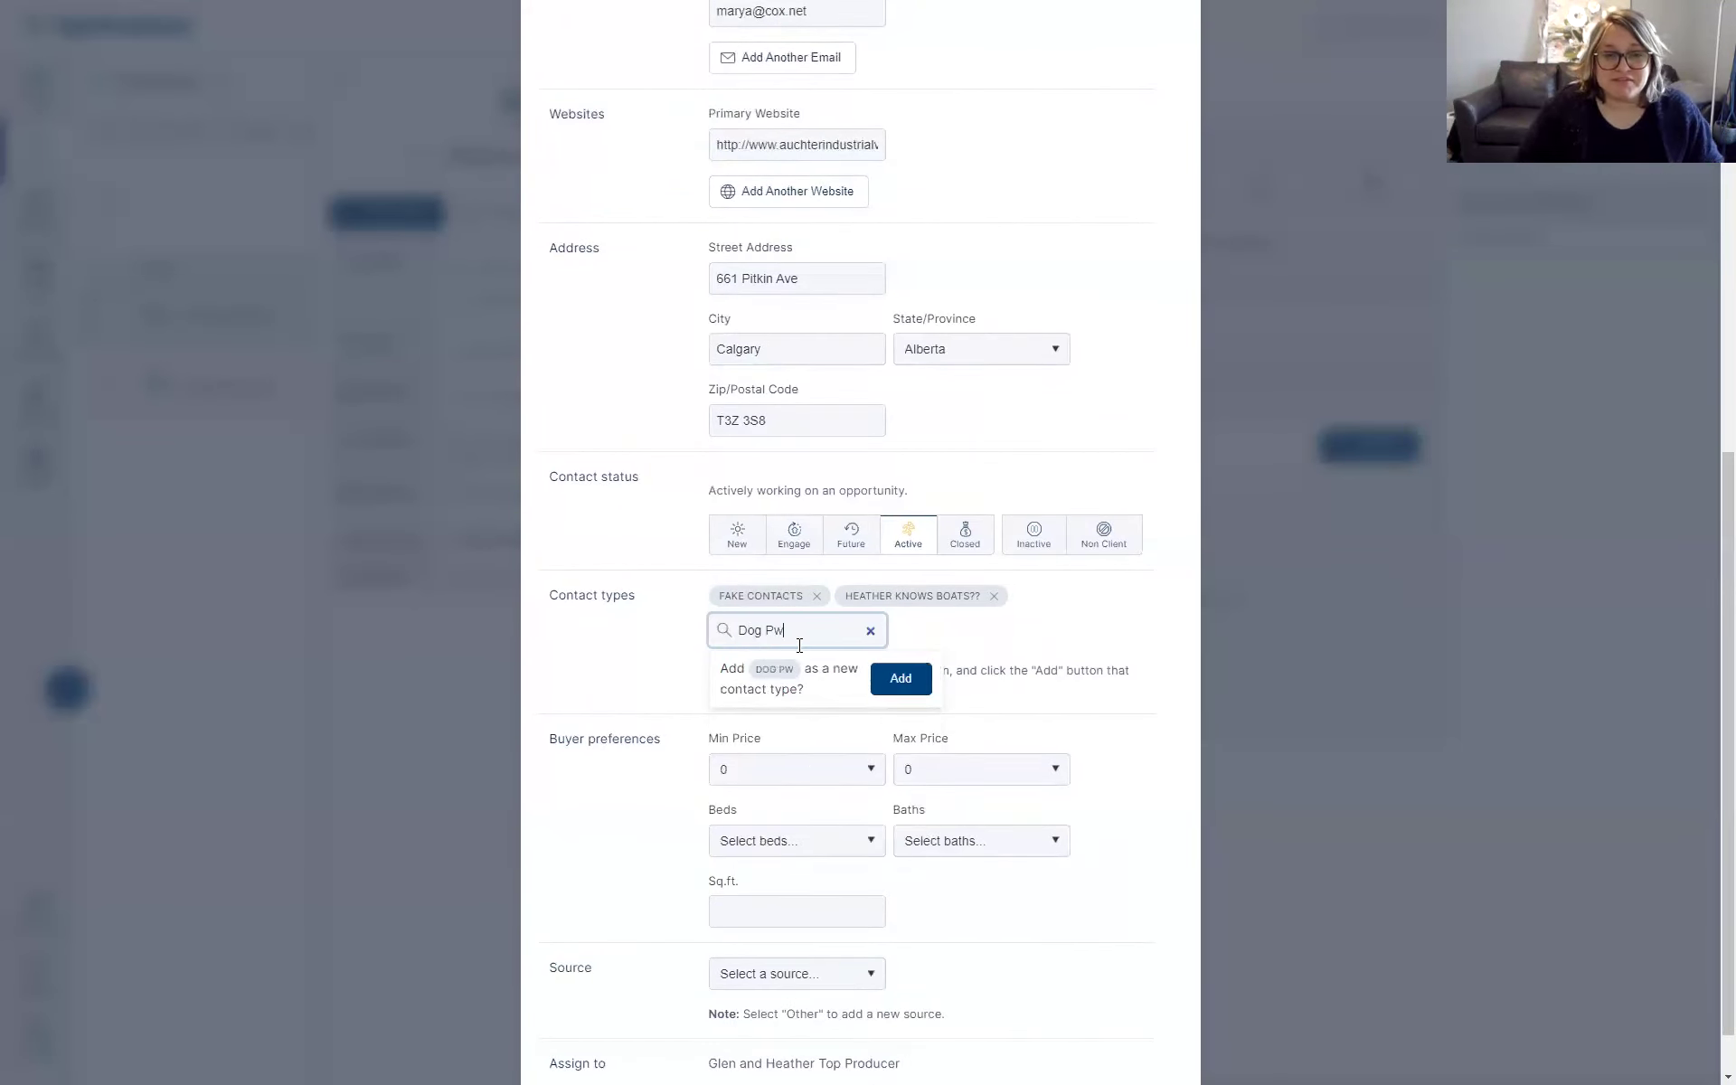
key(BackSpace)
text(awre)
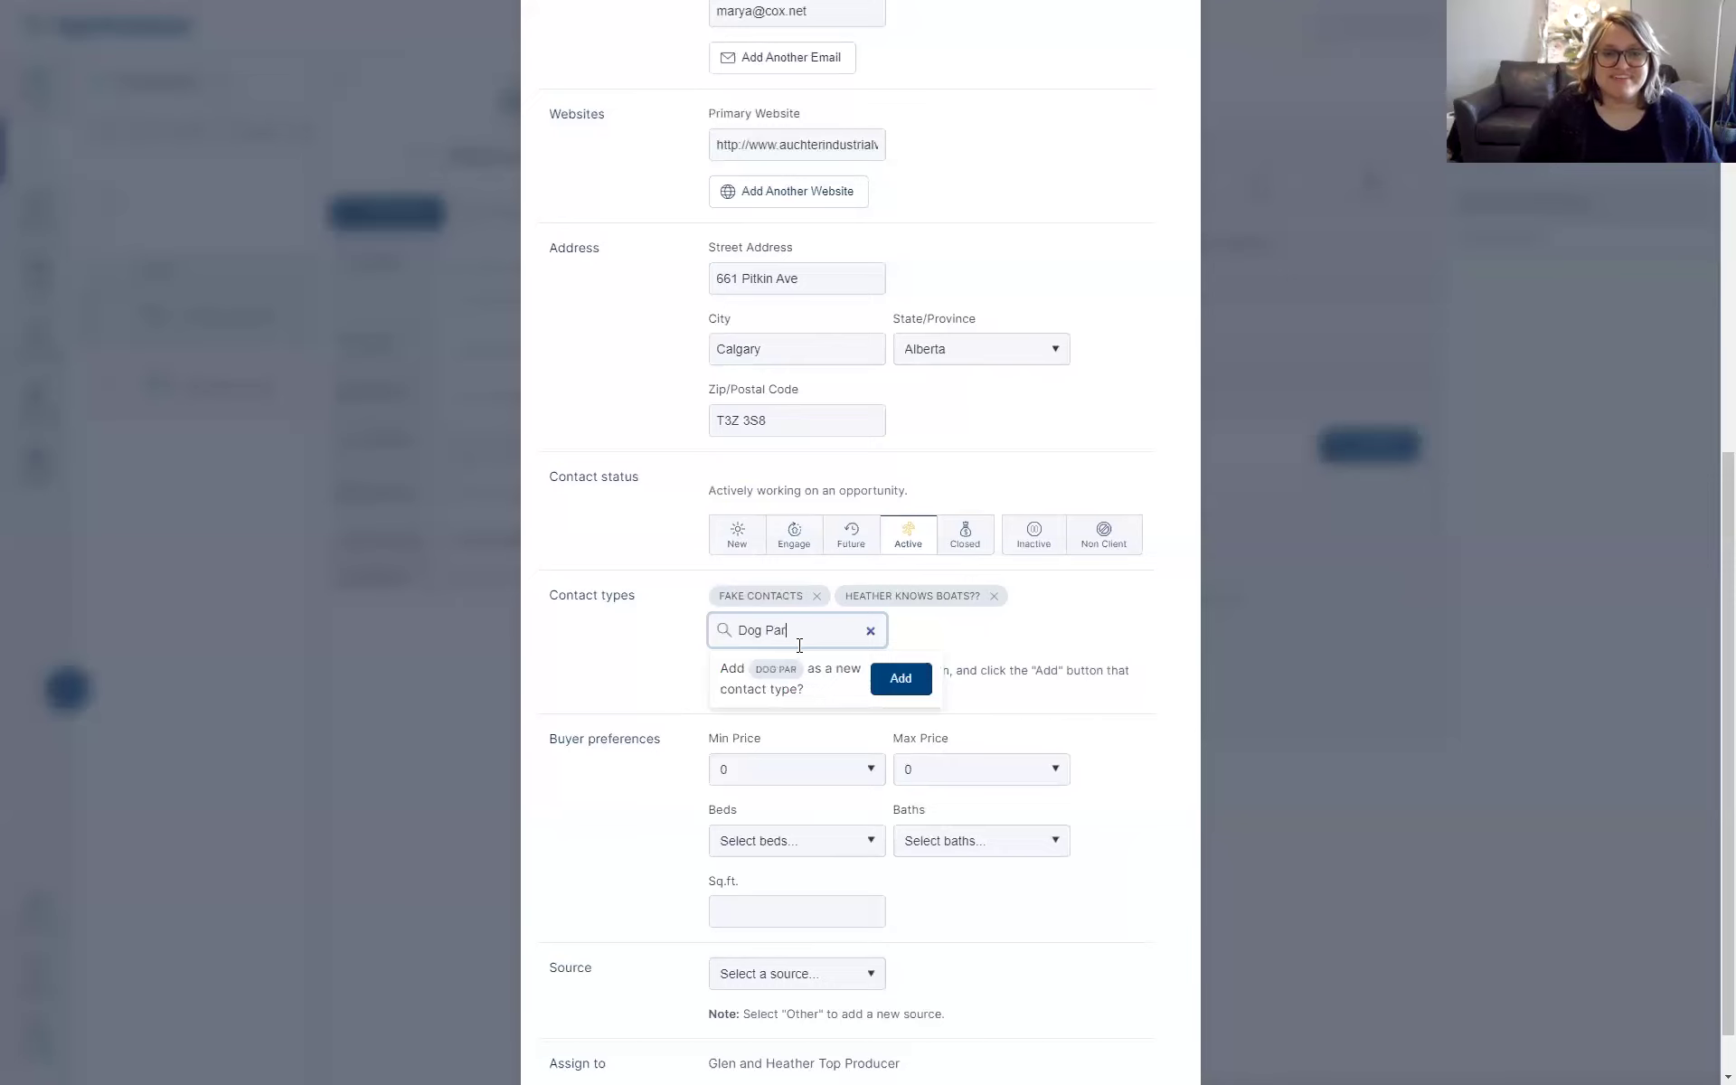
text(nt)
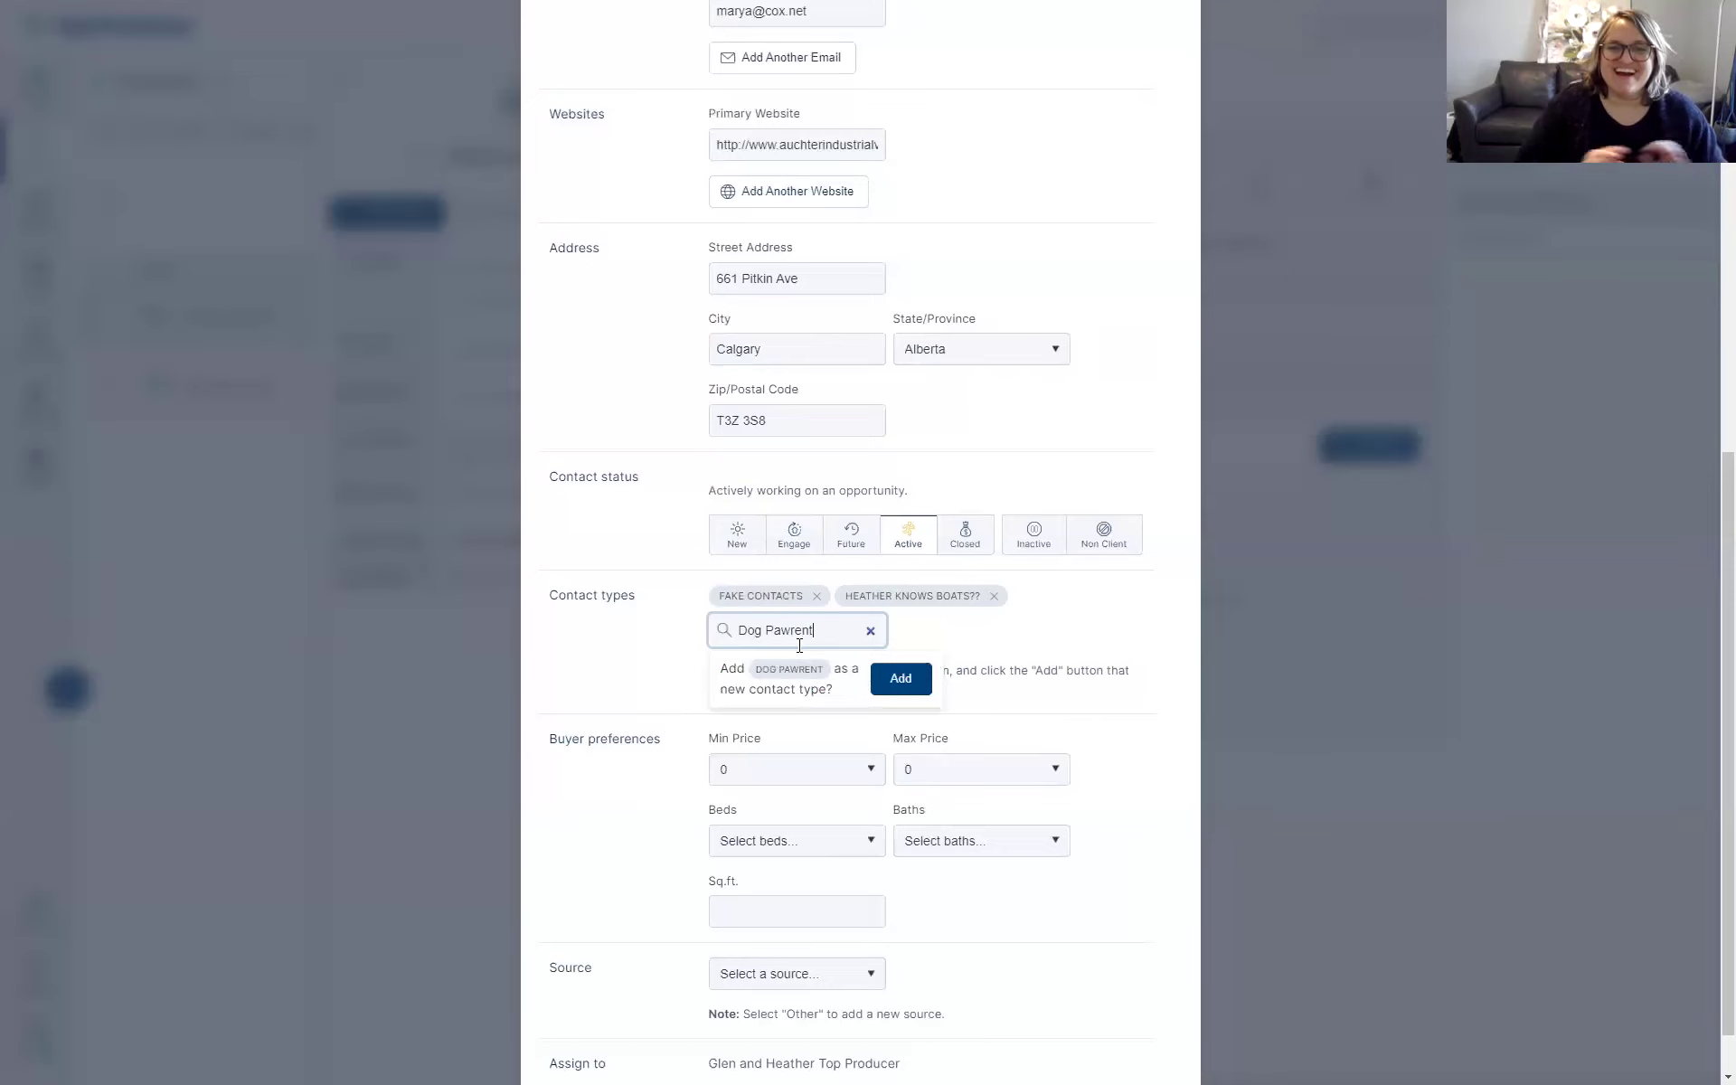
click(899, 679)
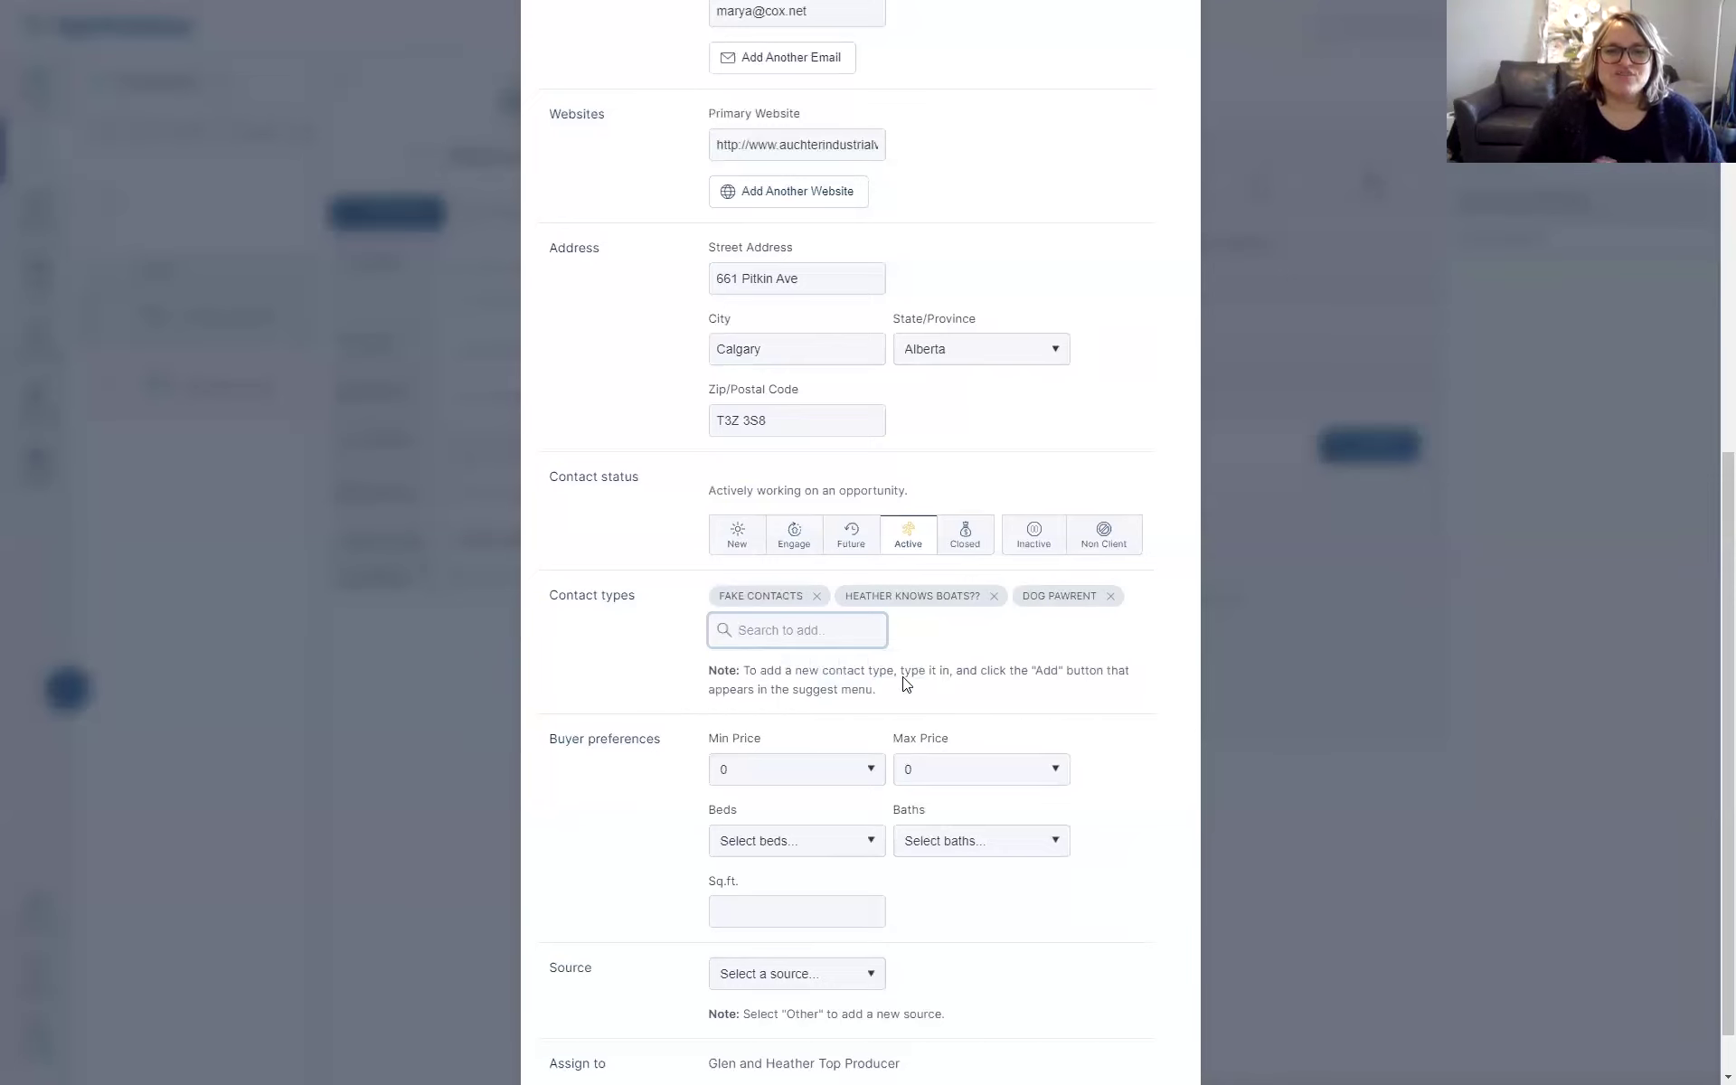
Review the fields of the contact's edit form, close it without saving and close the contact record
scroll(1078, 525, up, 9)
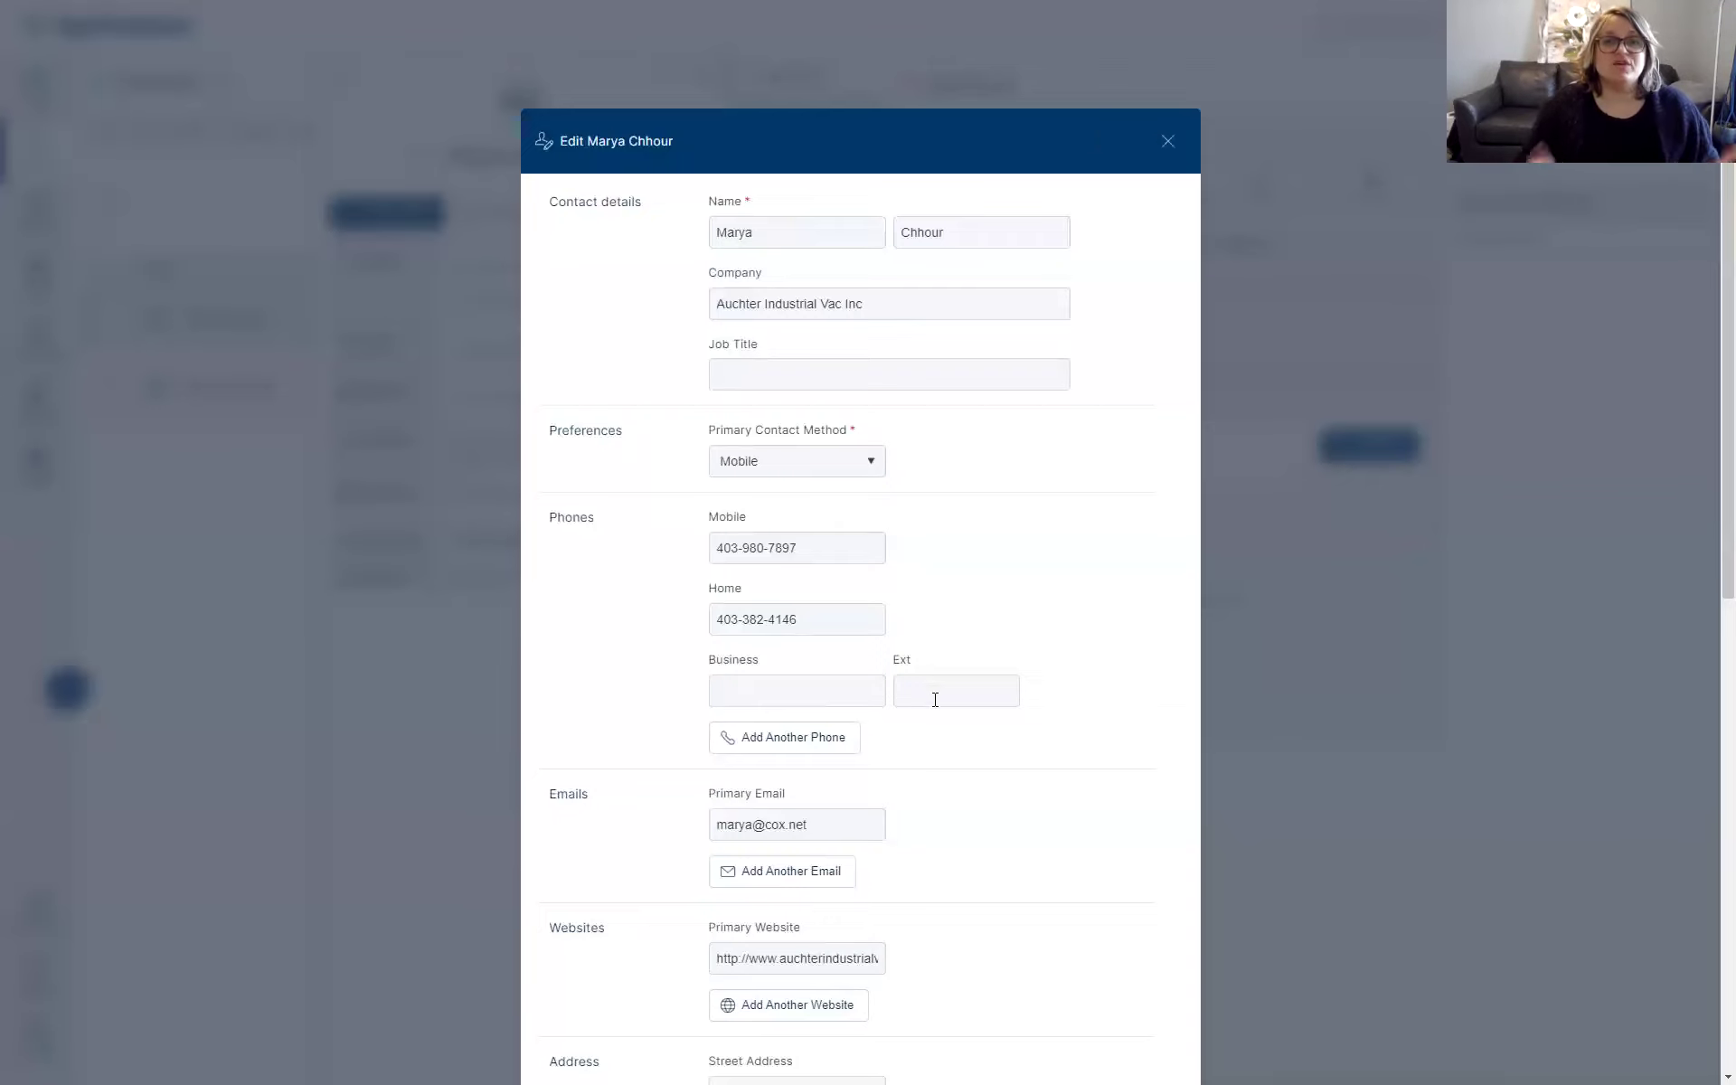
scroll(956, 812, down, 1)
scroll(956, 812, down, 8)
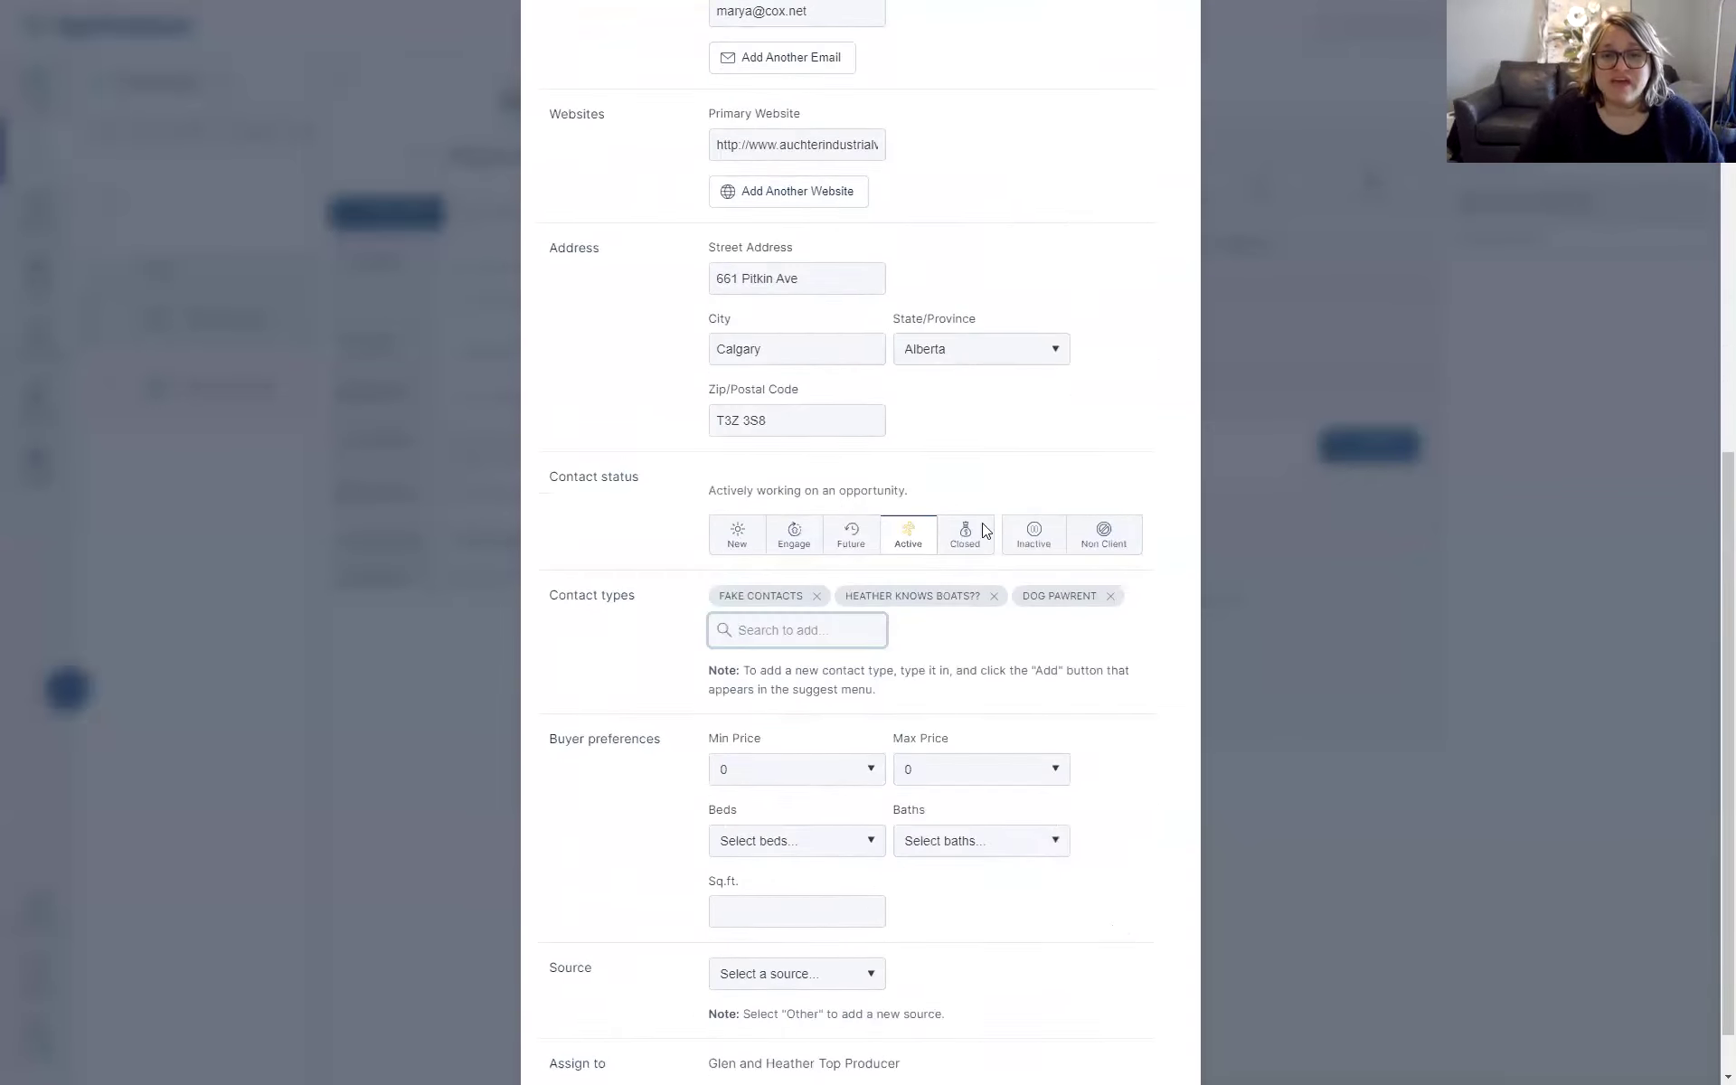
scroll(994, 543, up, 10)
click(1166, 143)
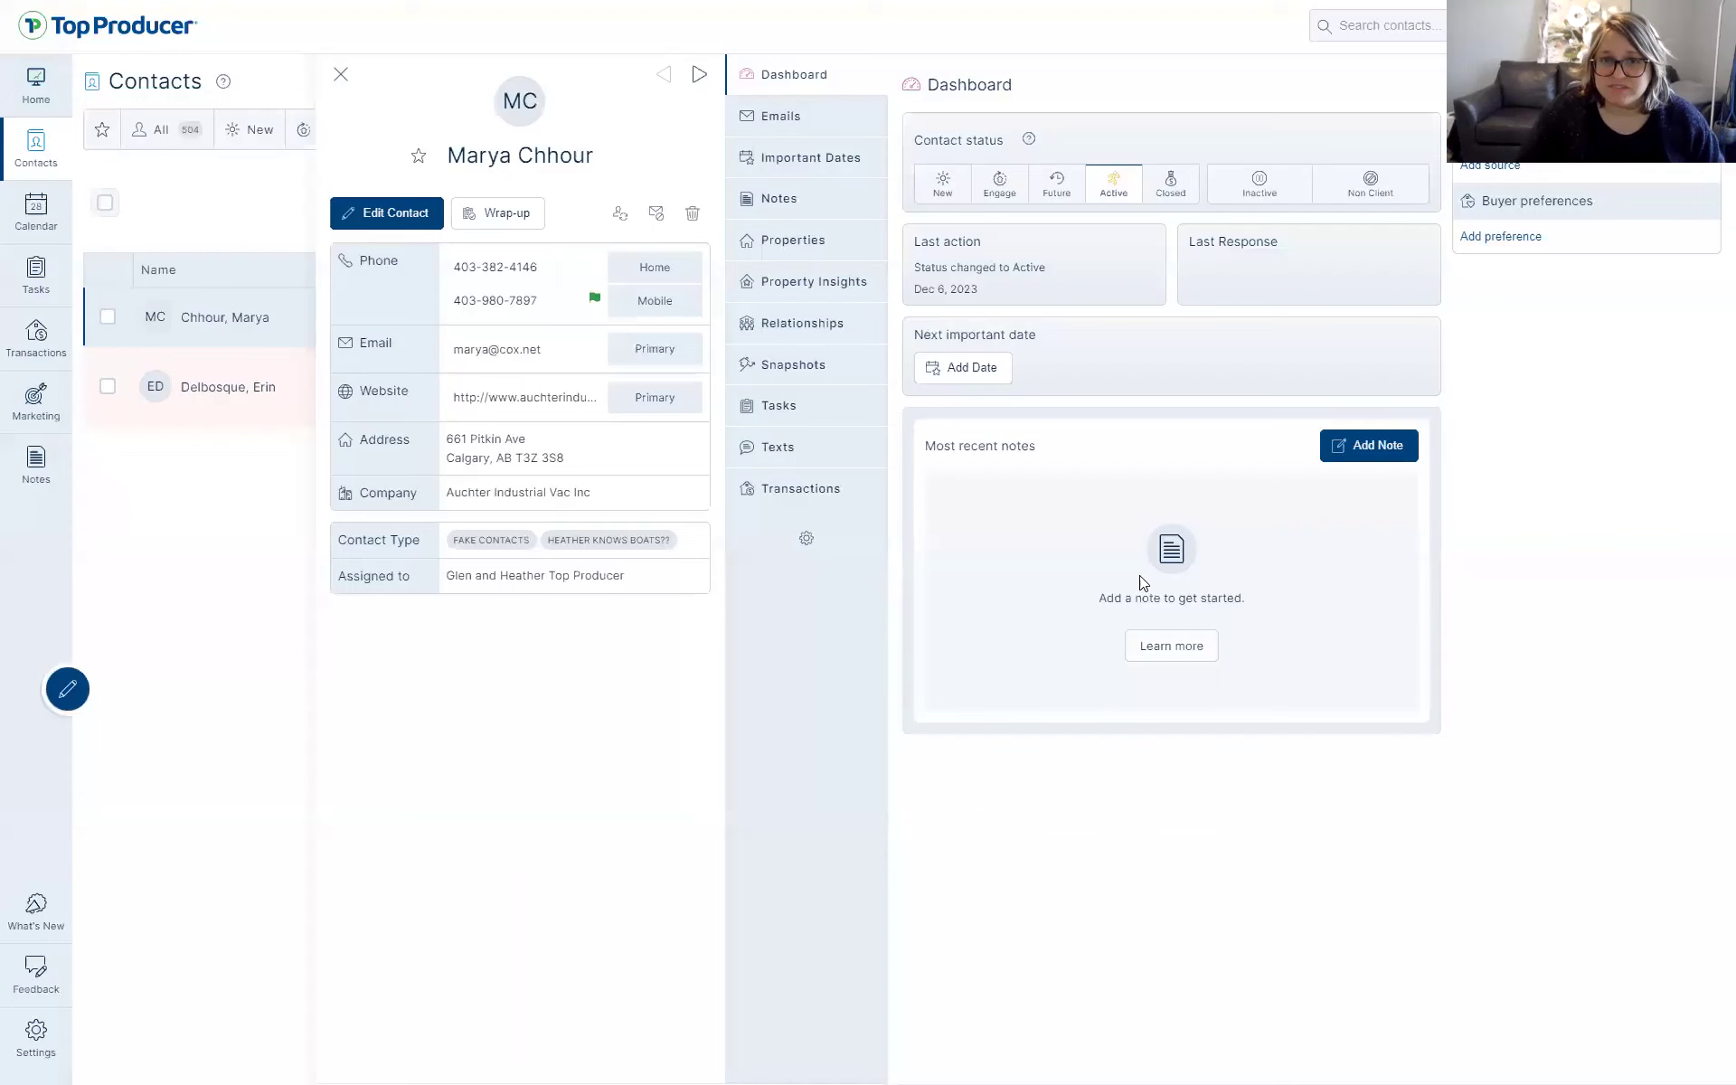
click(342, 80)
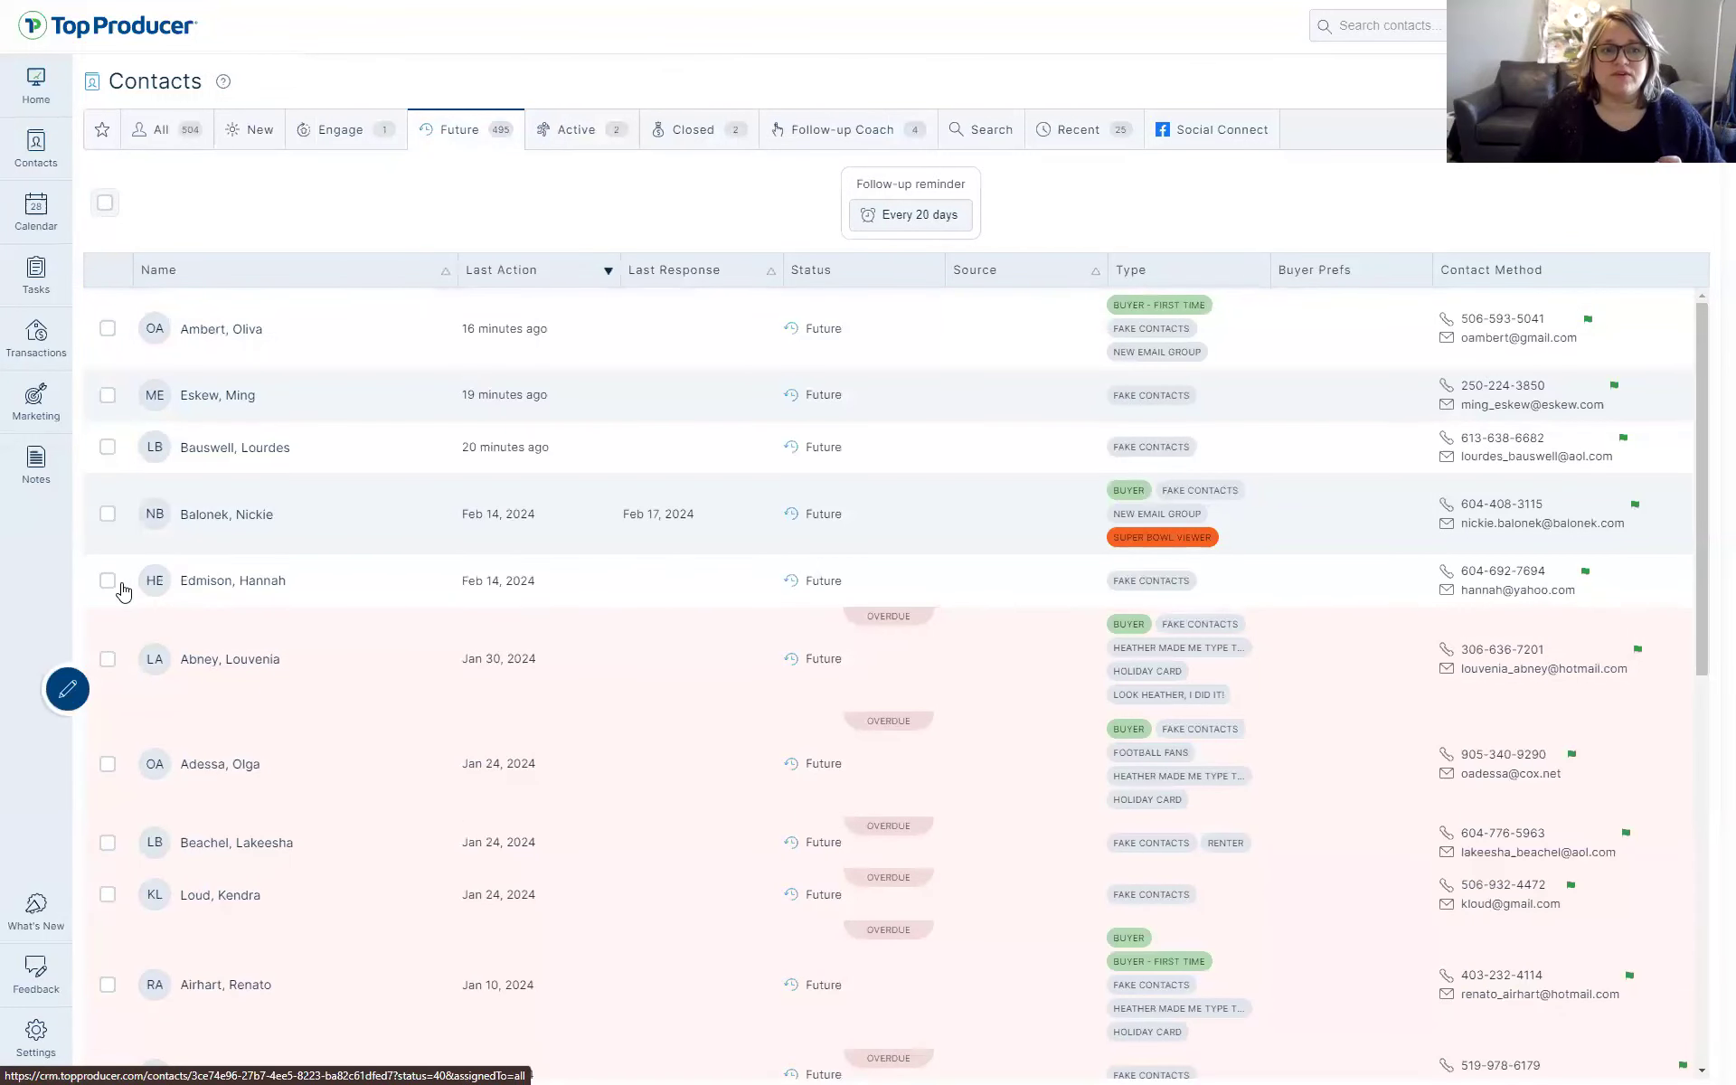
Select the contacts in rows 2, 6, 9, 15 and 23 of the Future list
click(107, 659)
click(107, 878)
click(107, 354)
scroll(217, 795, down, 5)
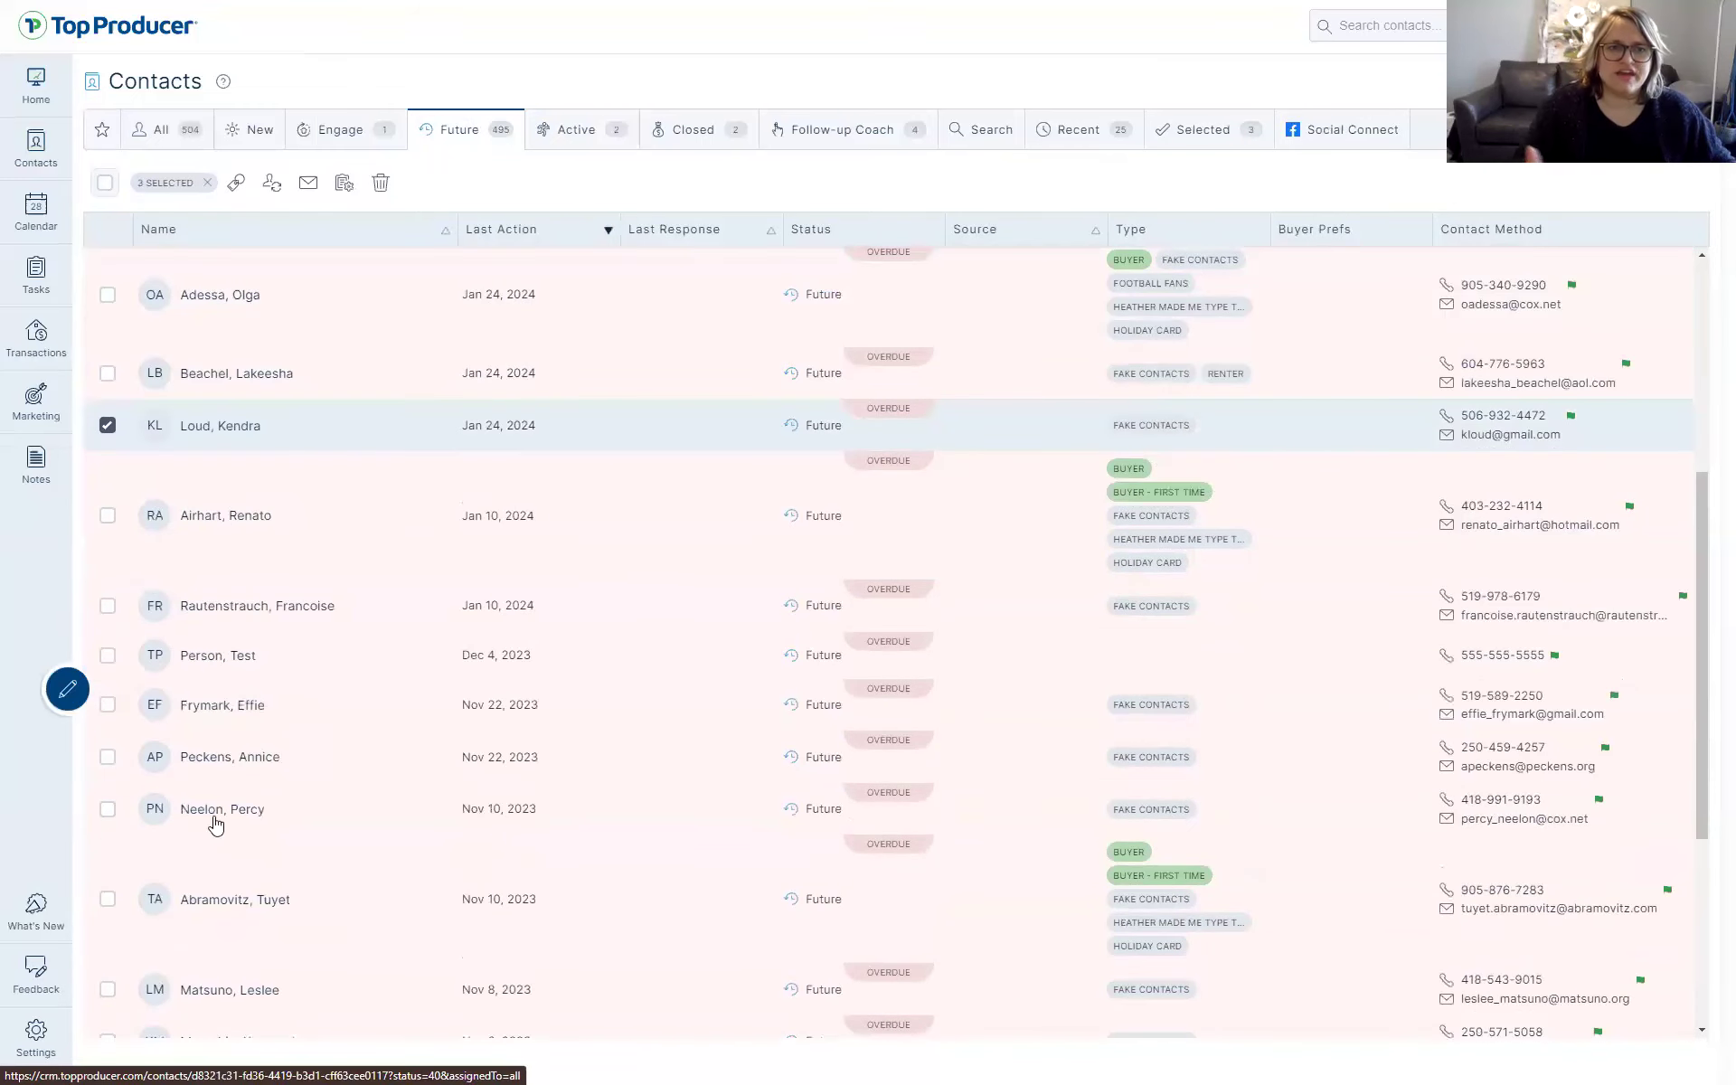
click(107, 808)
scroll(109, 985, down, 4)
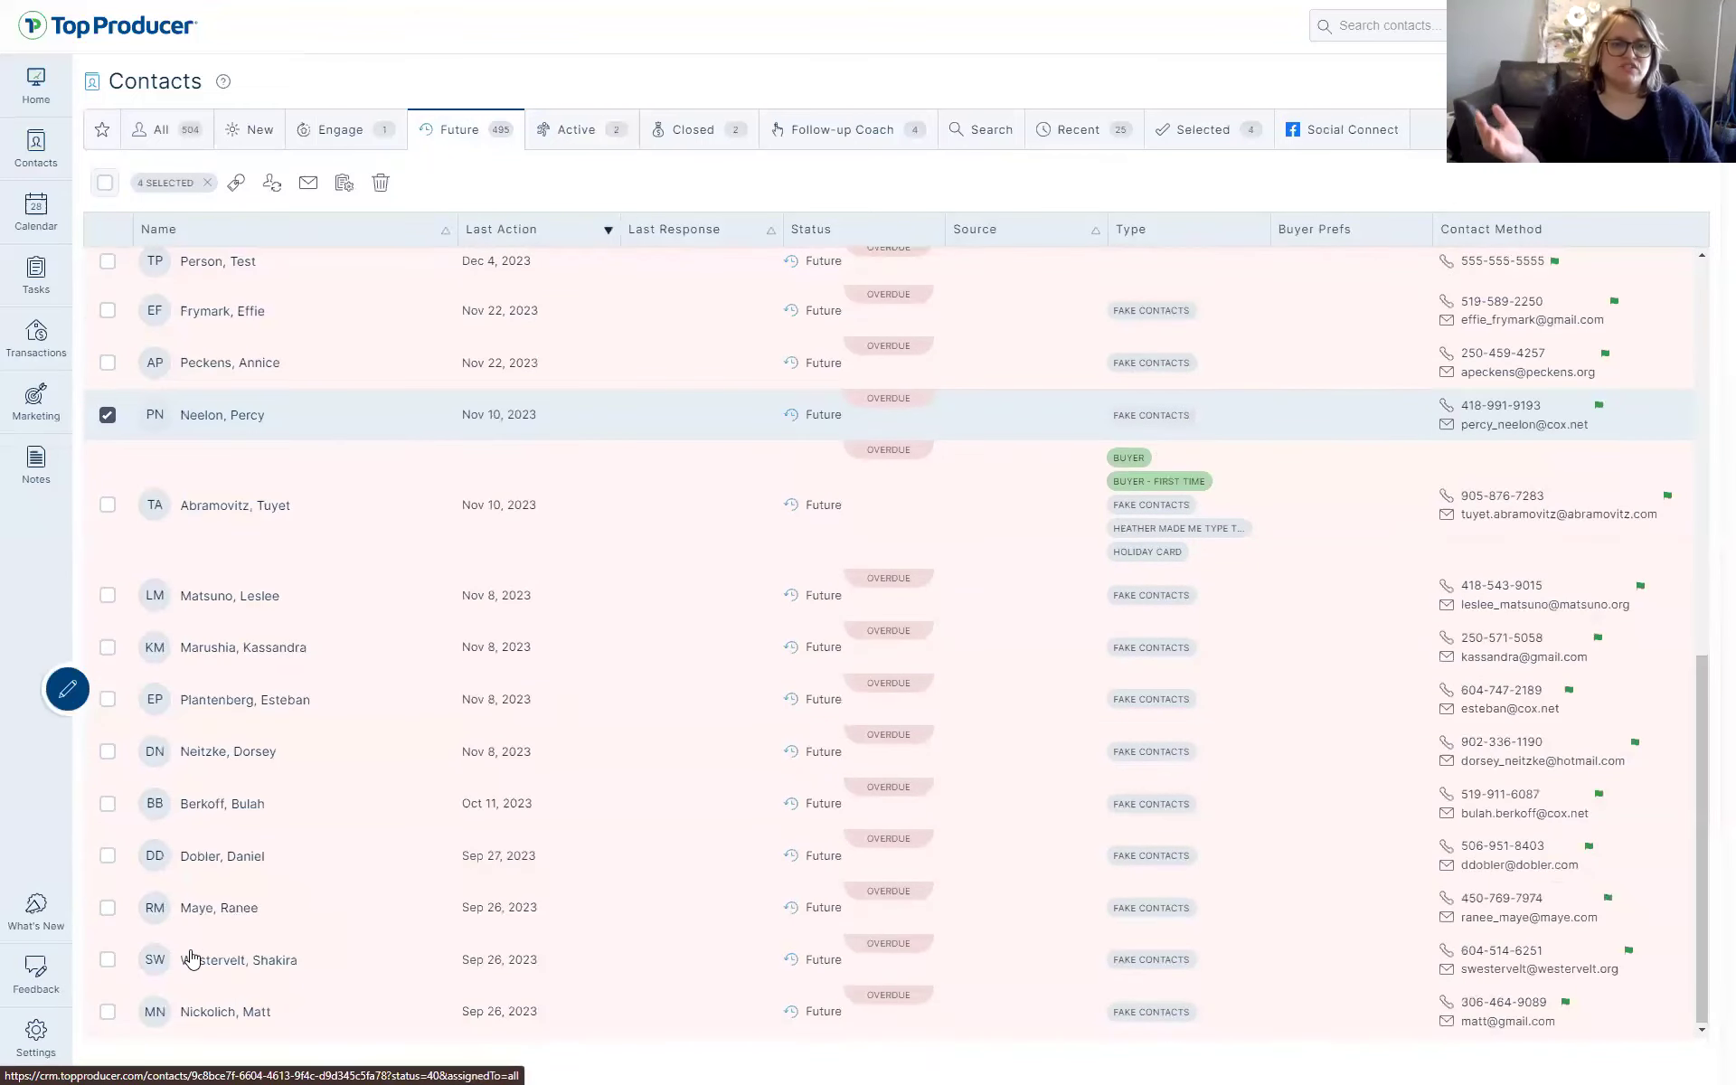
click(107, 906)
scroll(479, 854, up, 10)
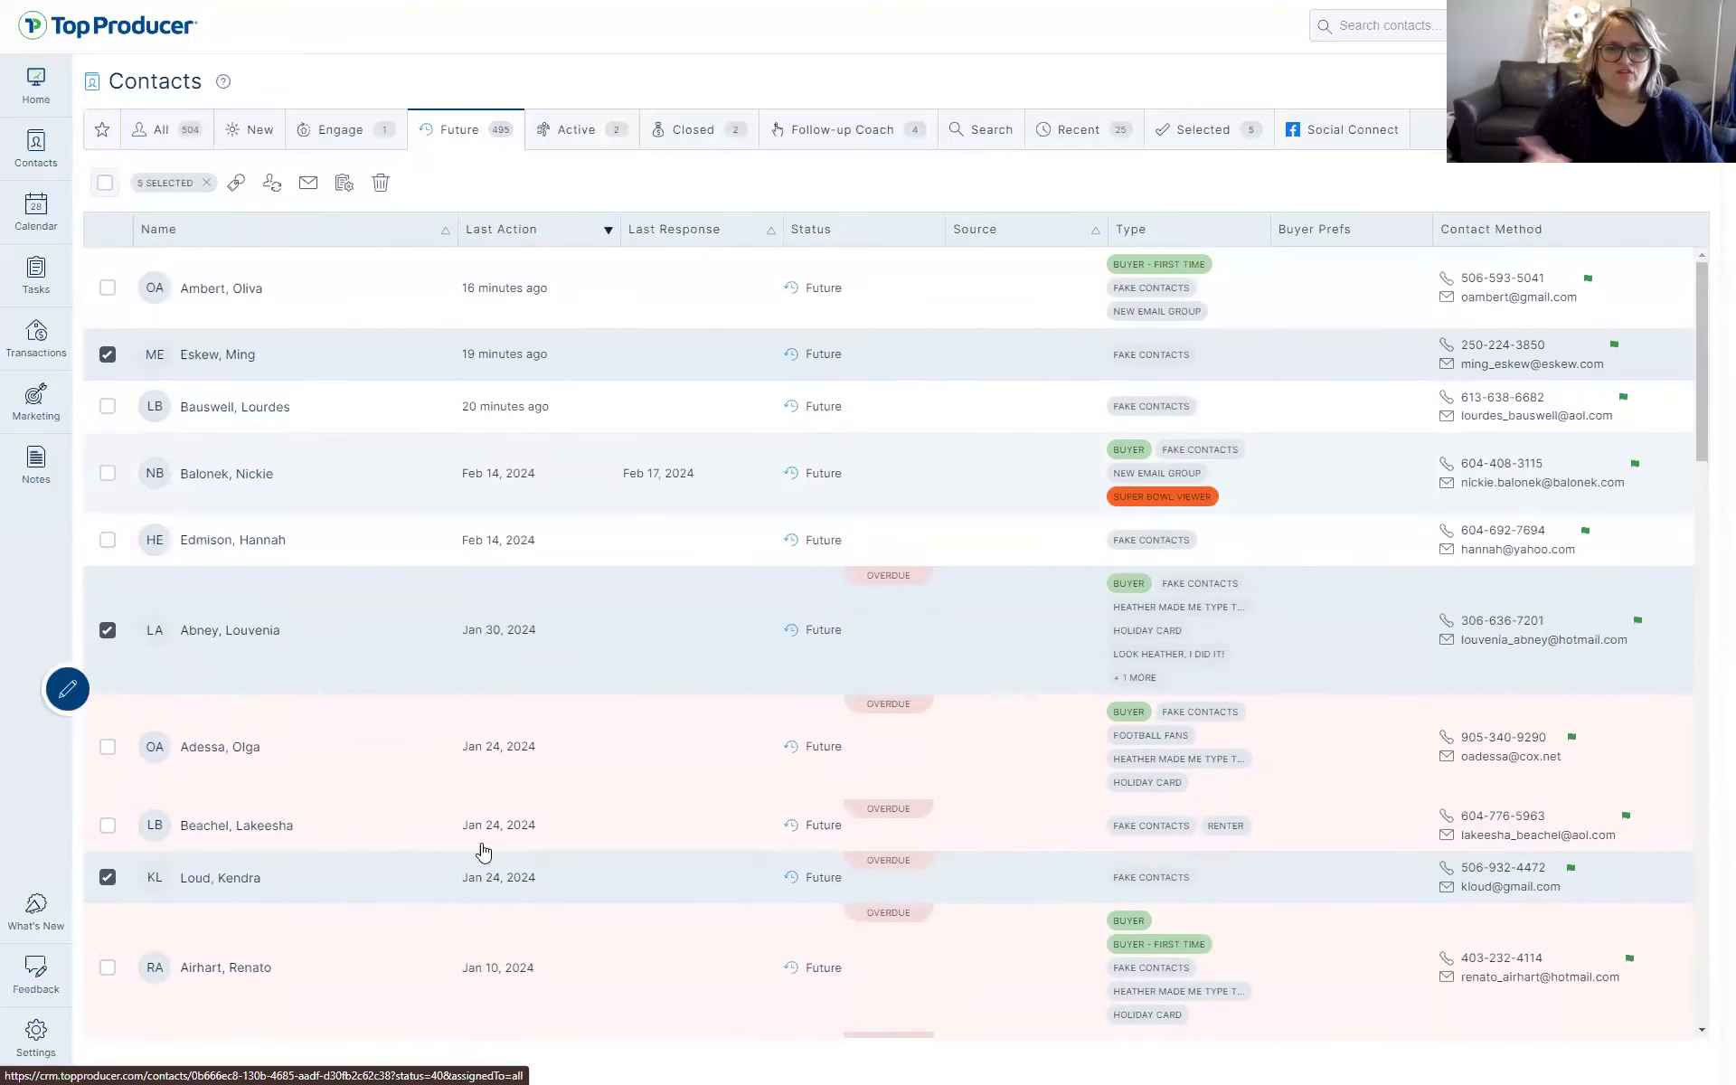
Add the "Dog Pawrent" contact type to the five selected contacts in bulk and clear the selection
click(237, 186)
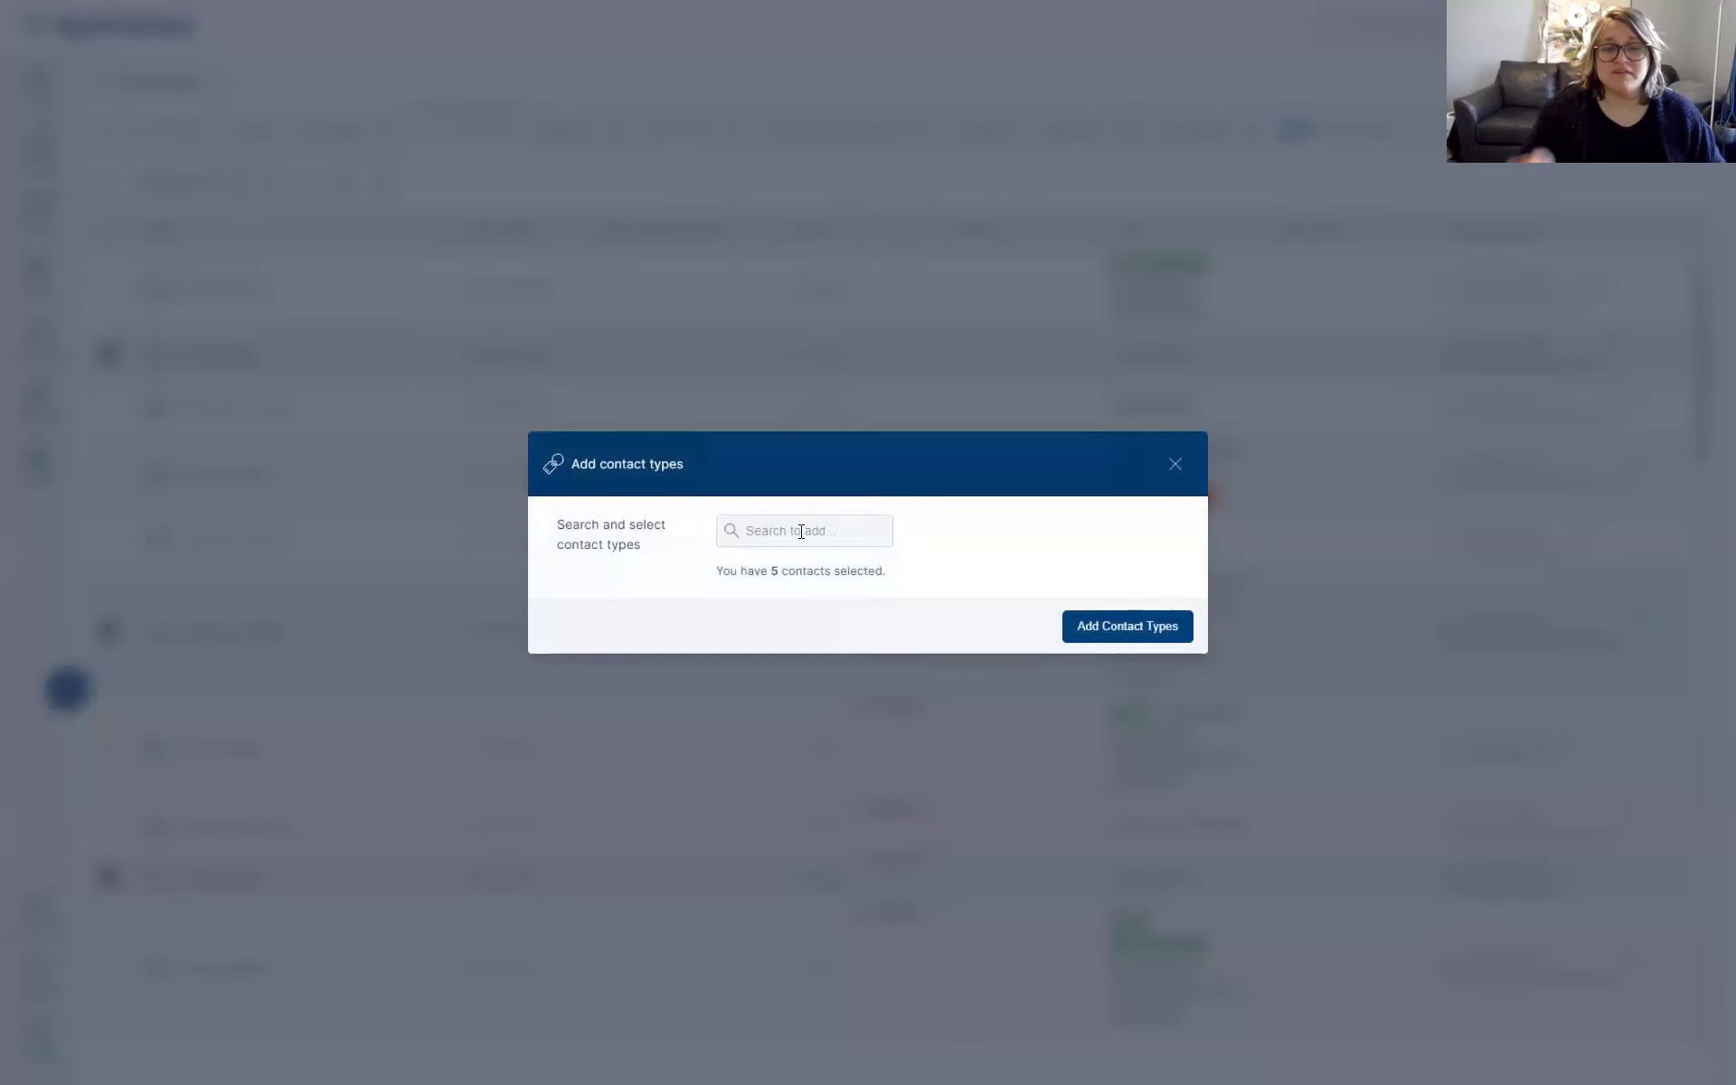
click(801, 530)
text(Dog)
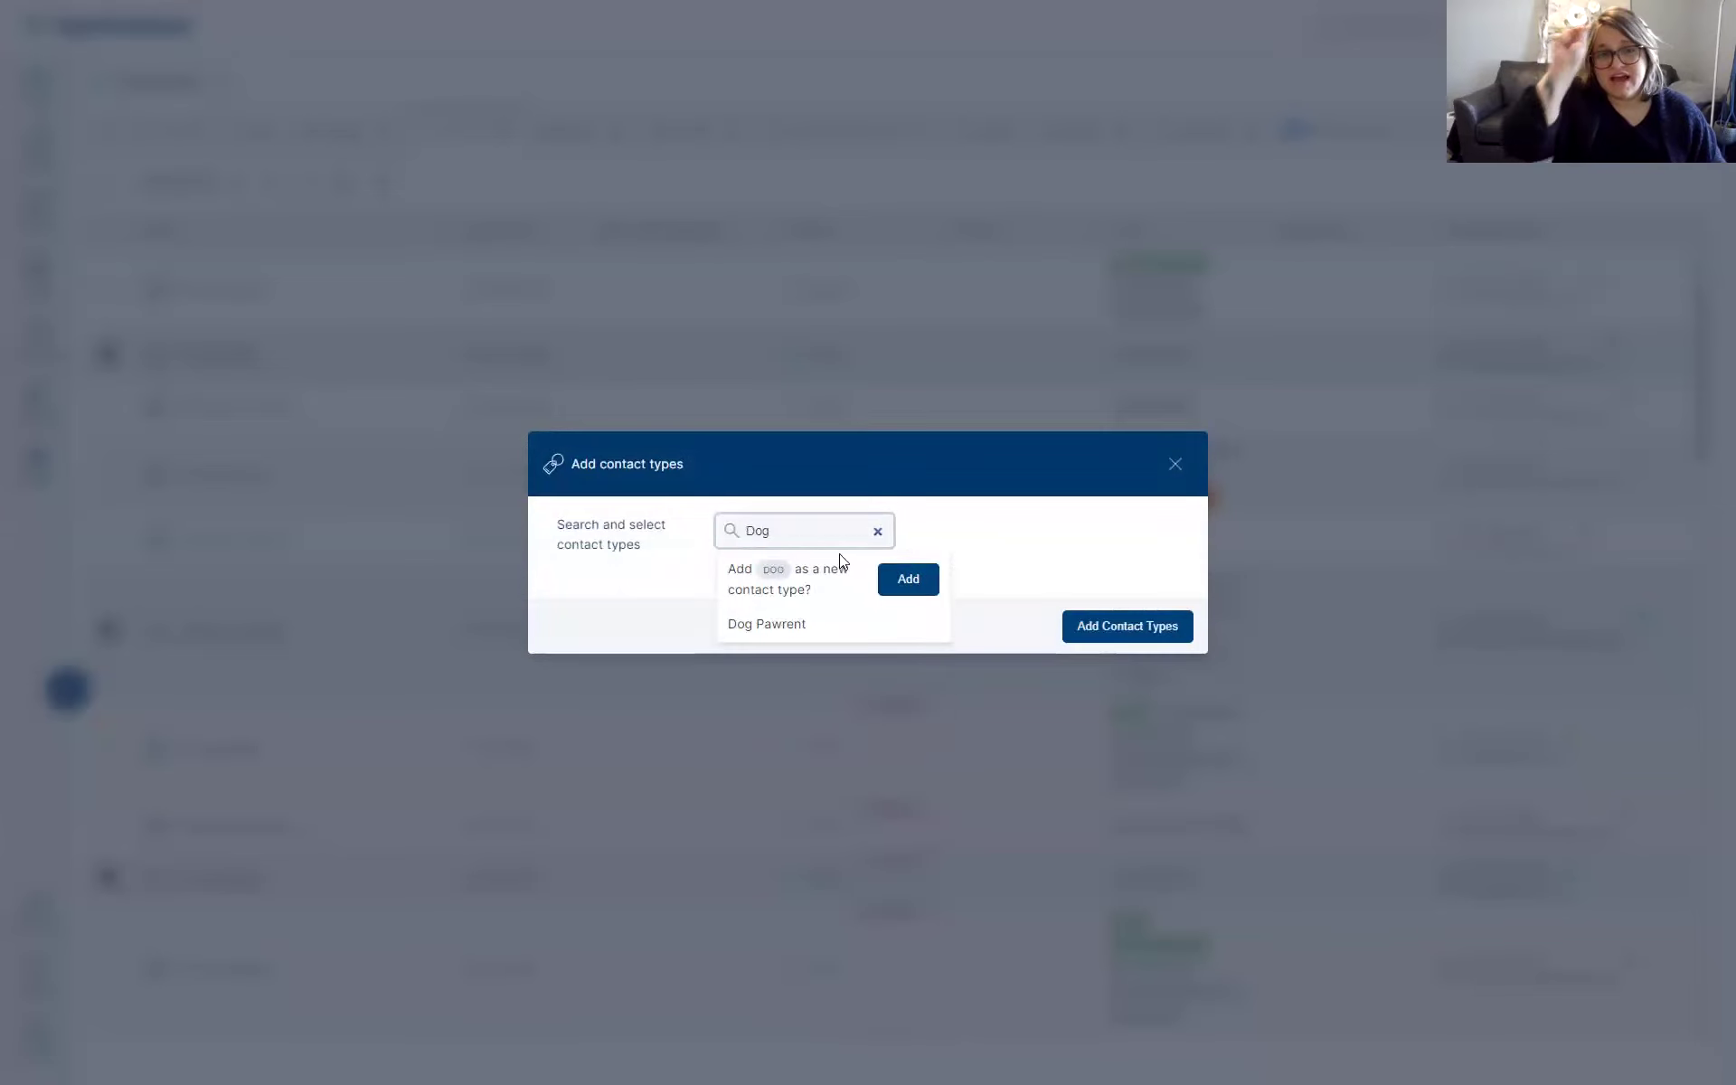
click(808, 625)
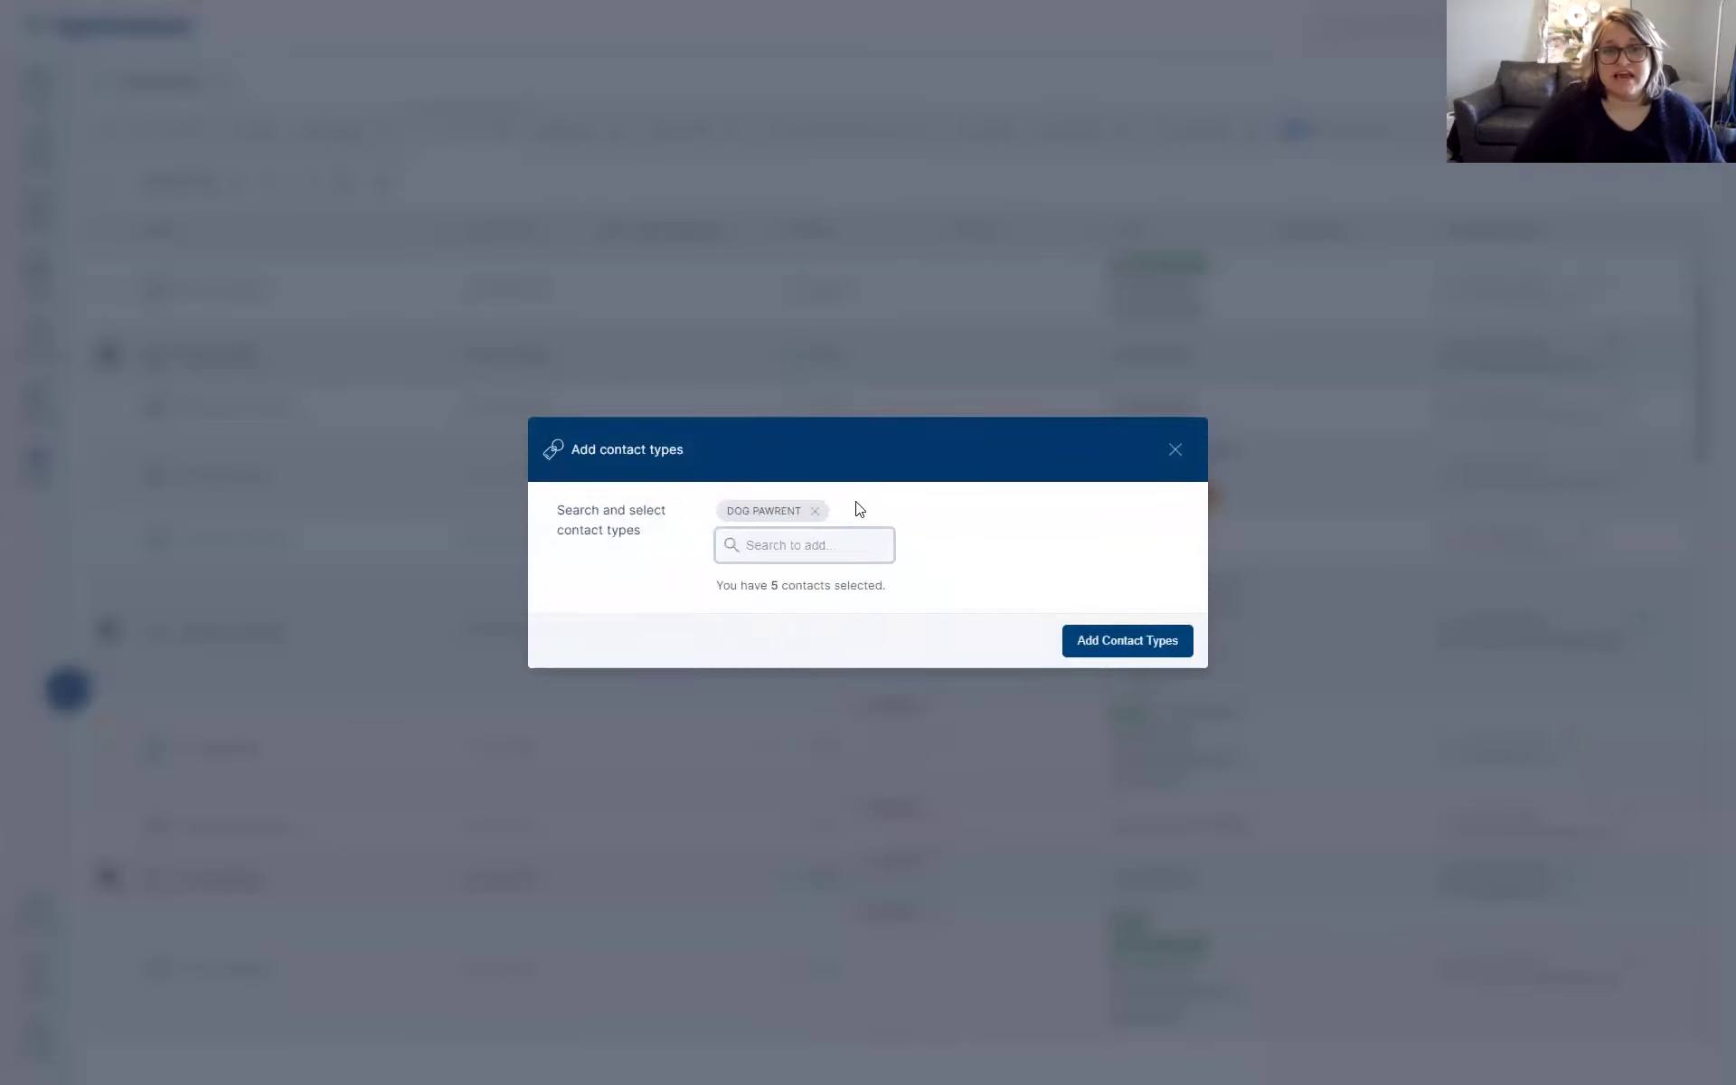
click(1121, 644)
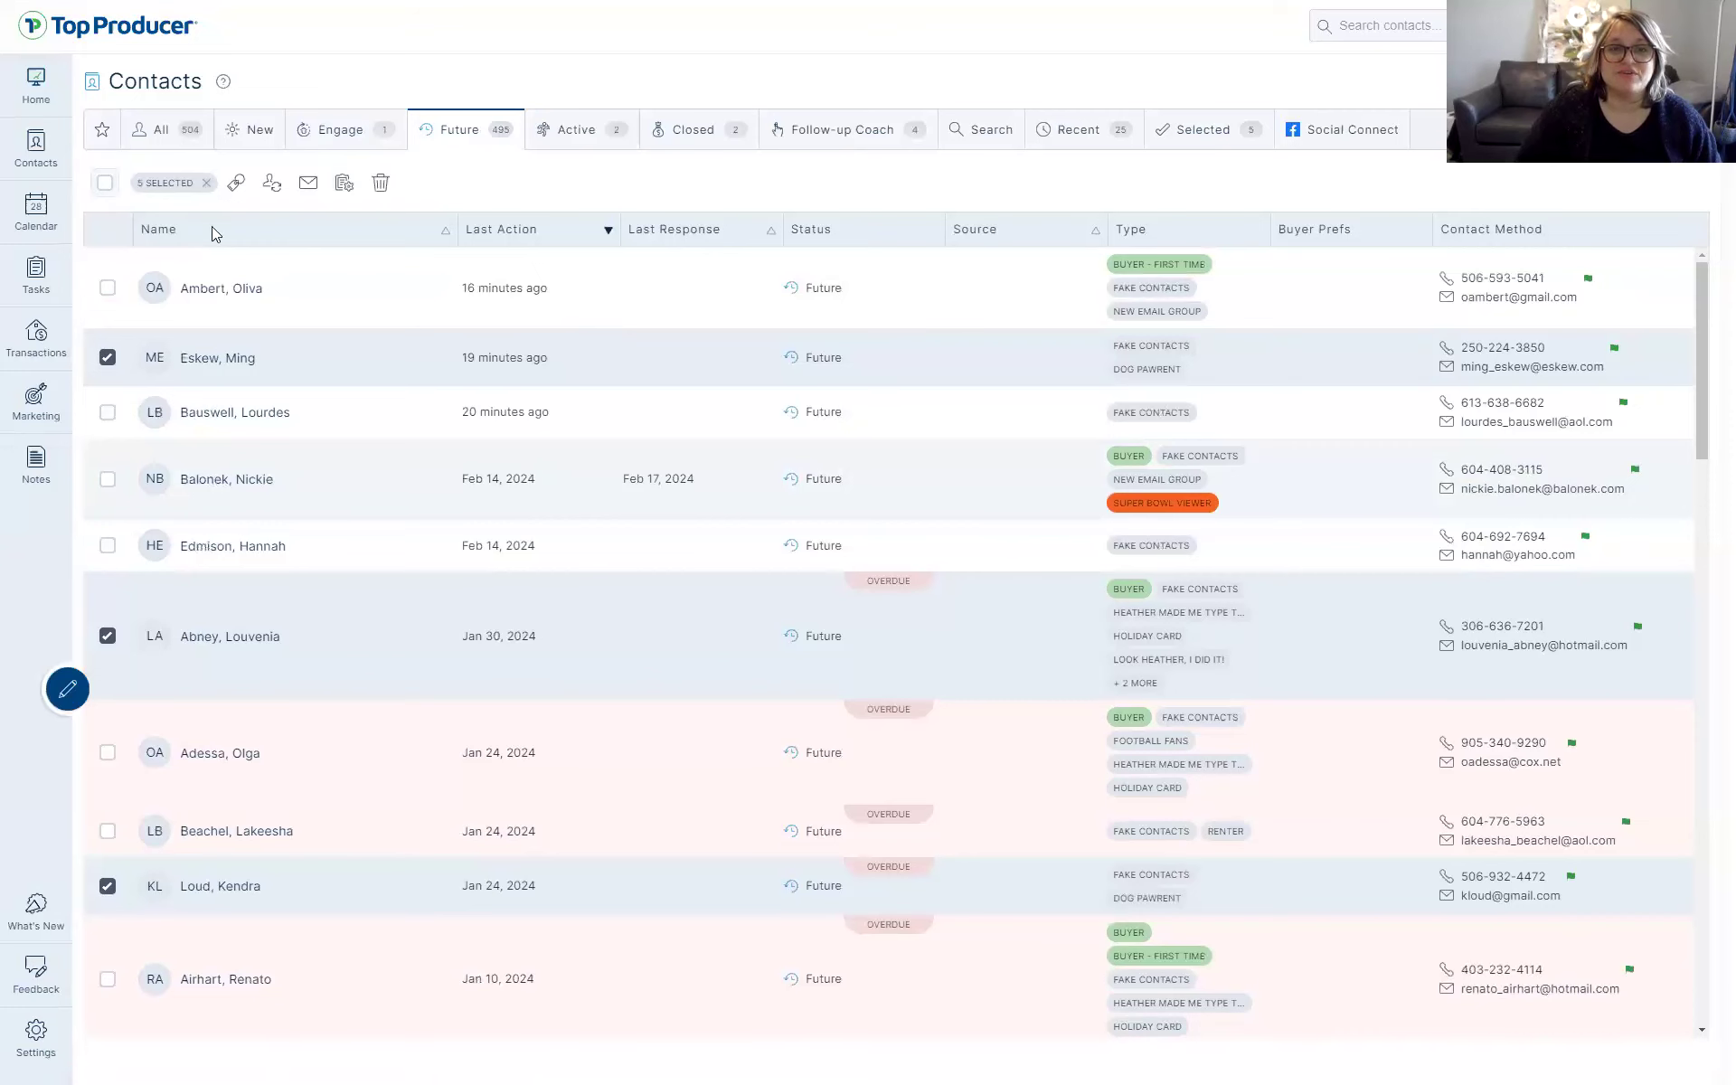
click(207, 182)
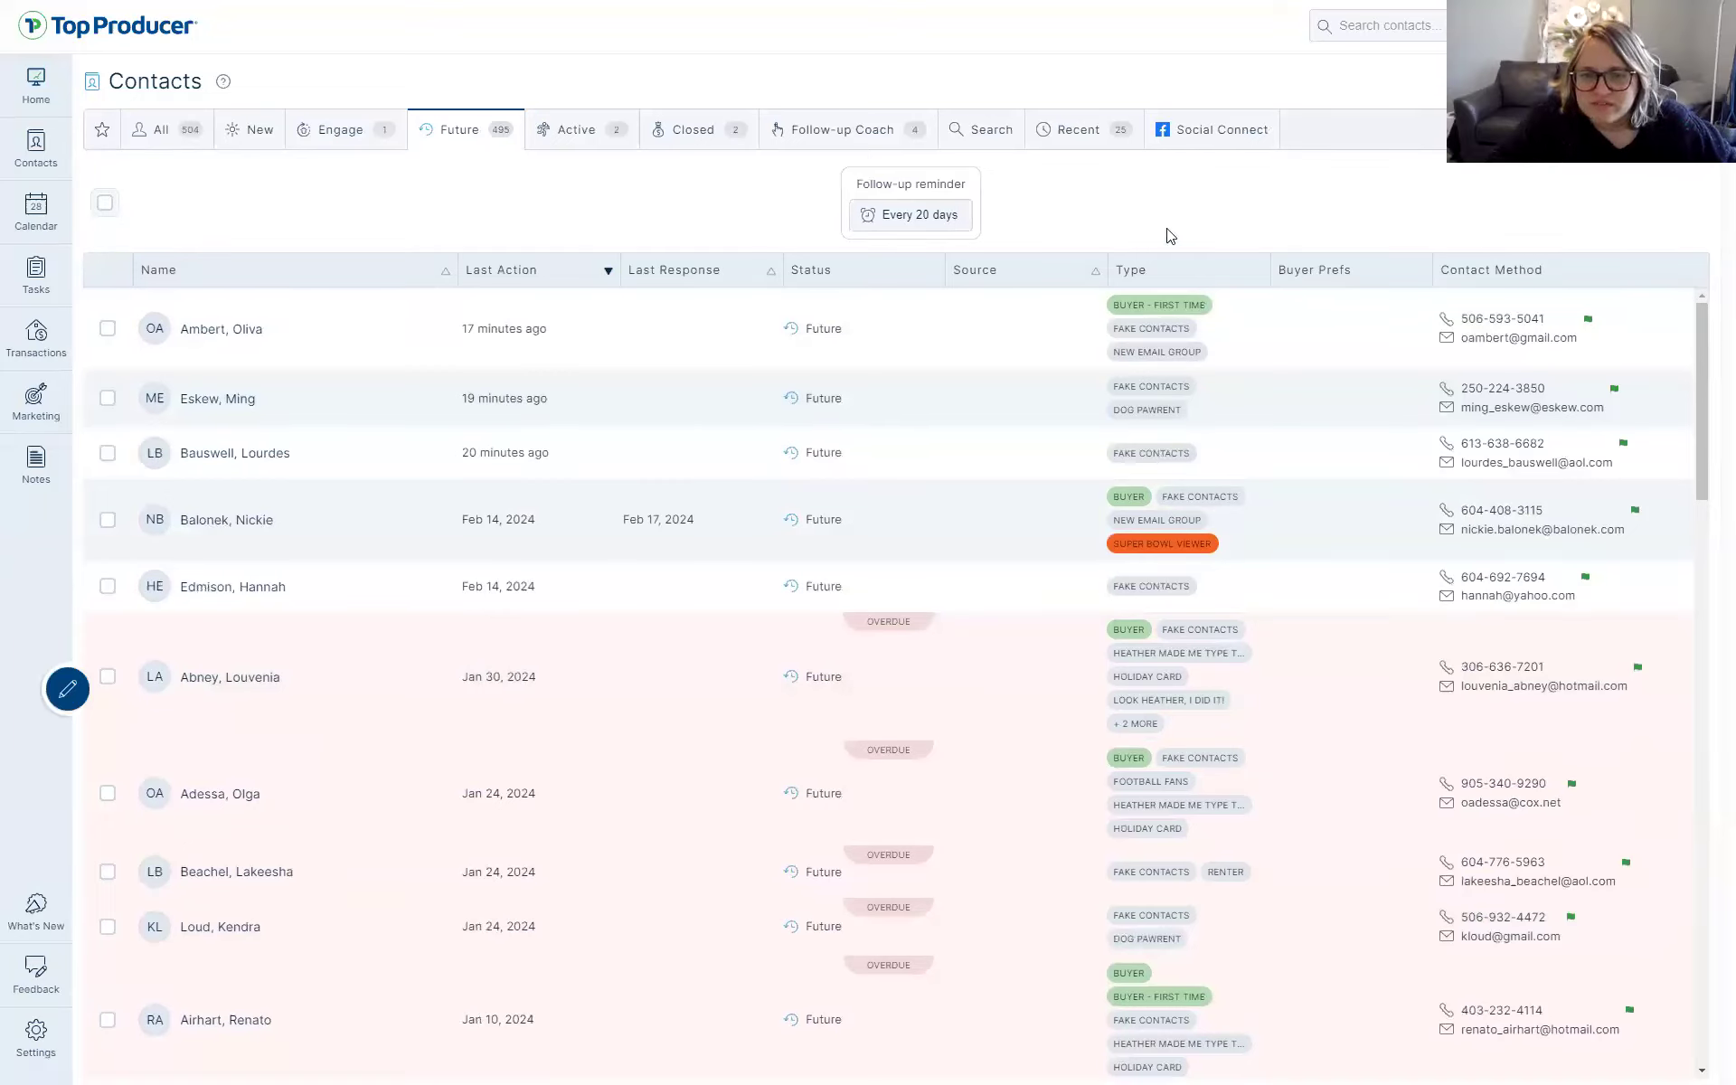
Filter the contacts by the "Dog Pawrent" contact type and select every contact in the filtered list
click(1153, 413)
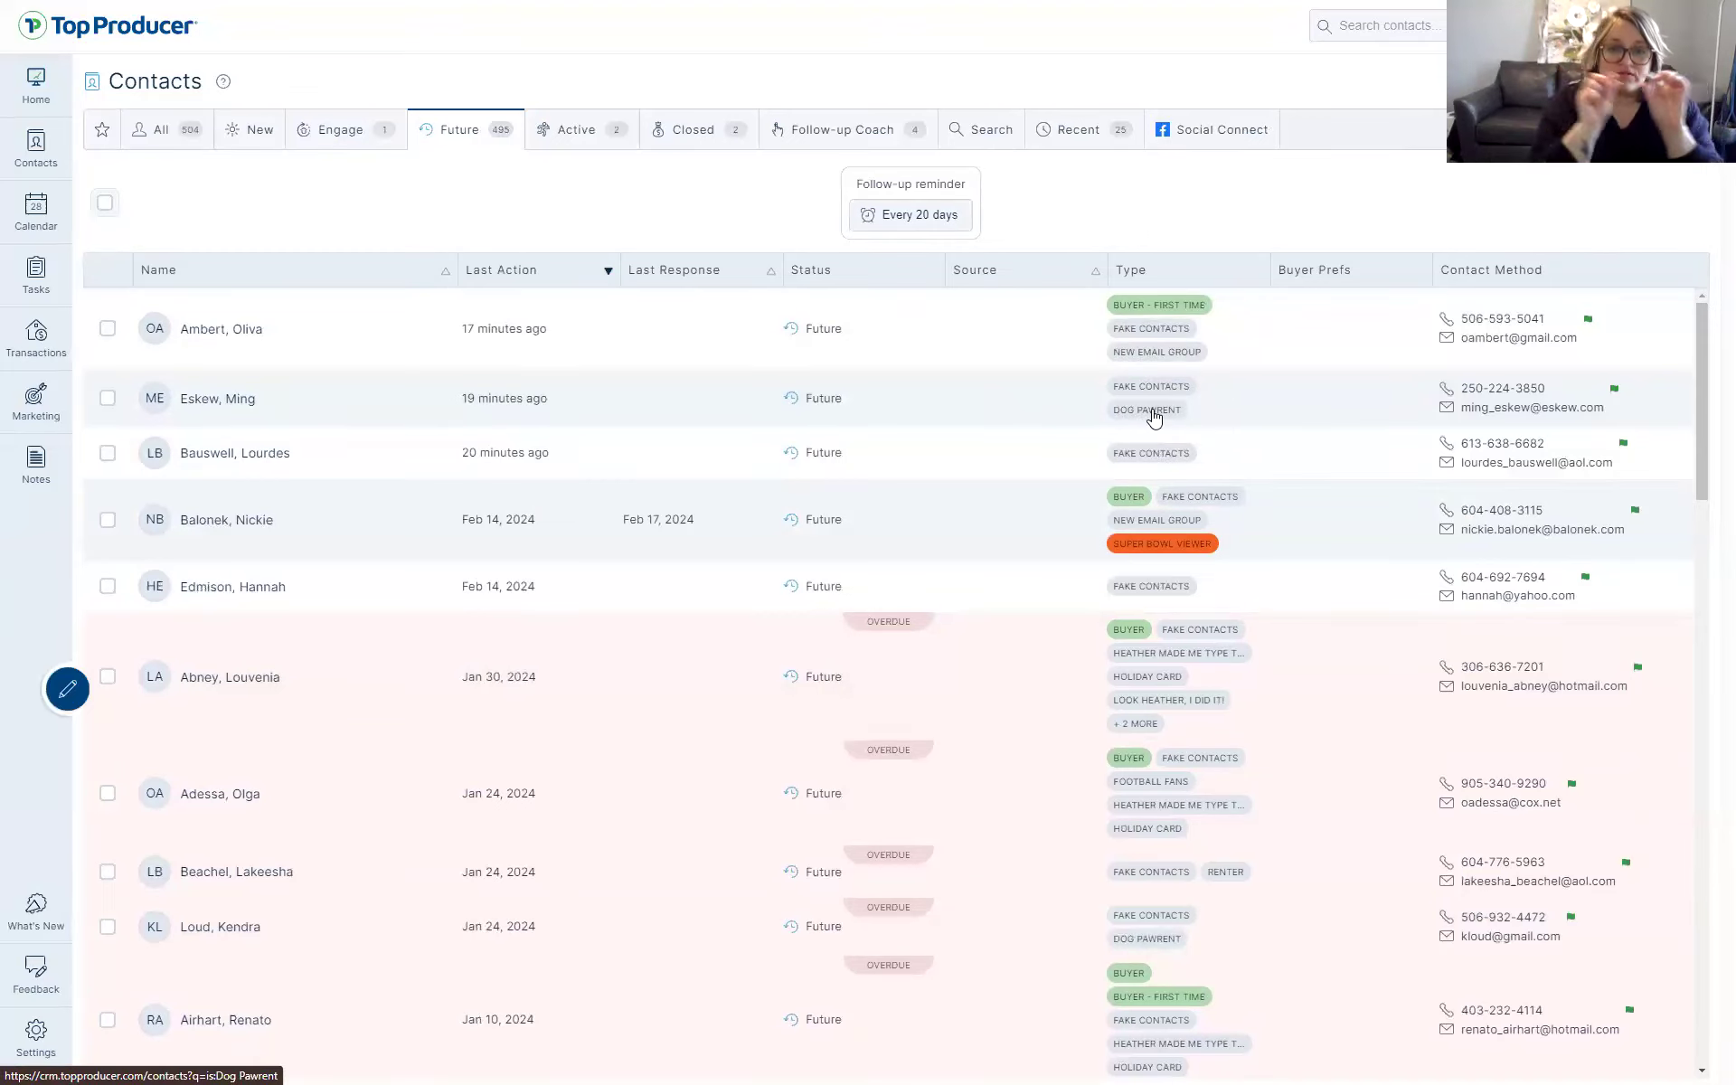
click(1152, 413)
click(1156, 415)
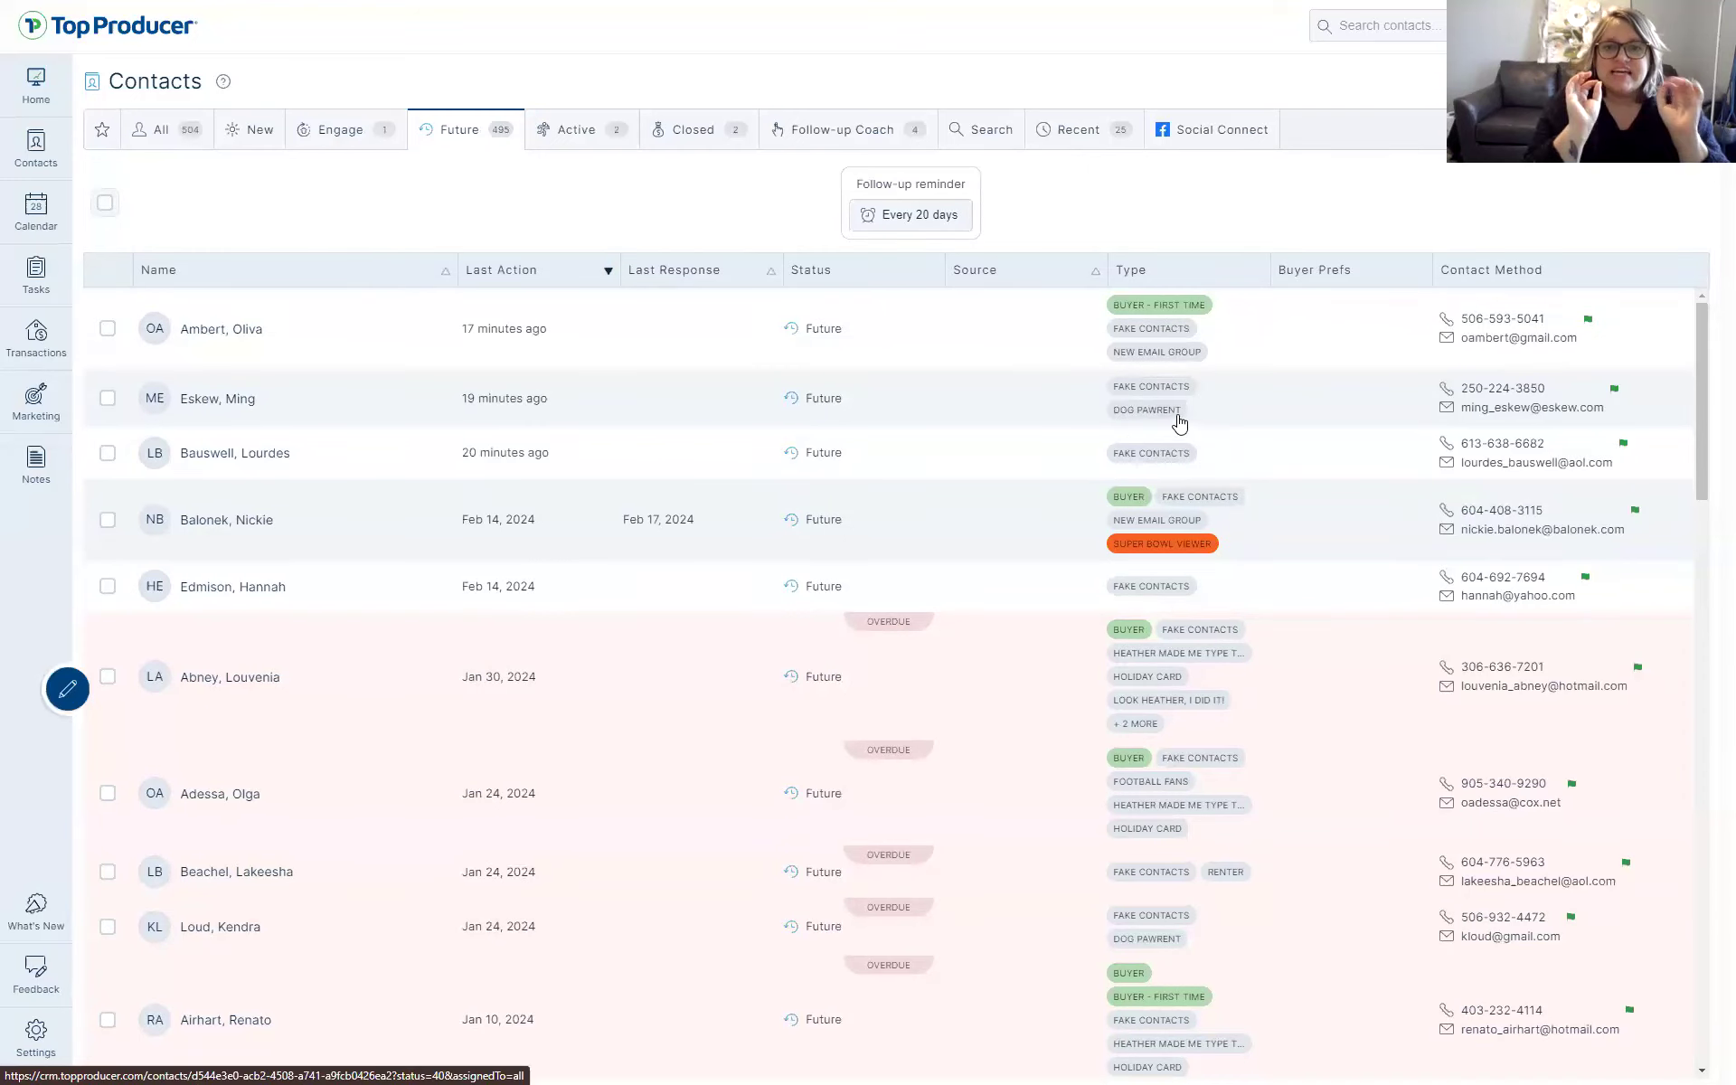
click(1144, 416)
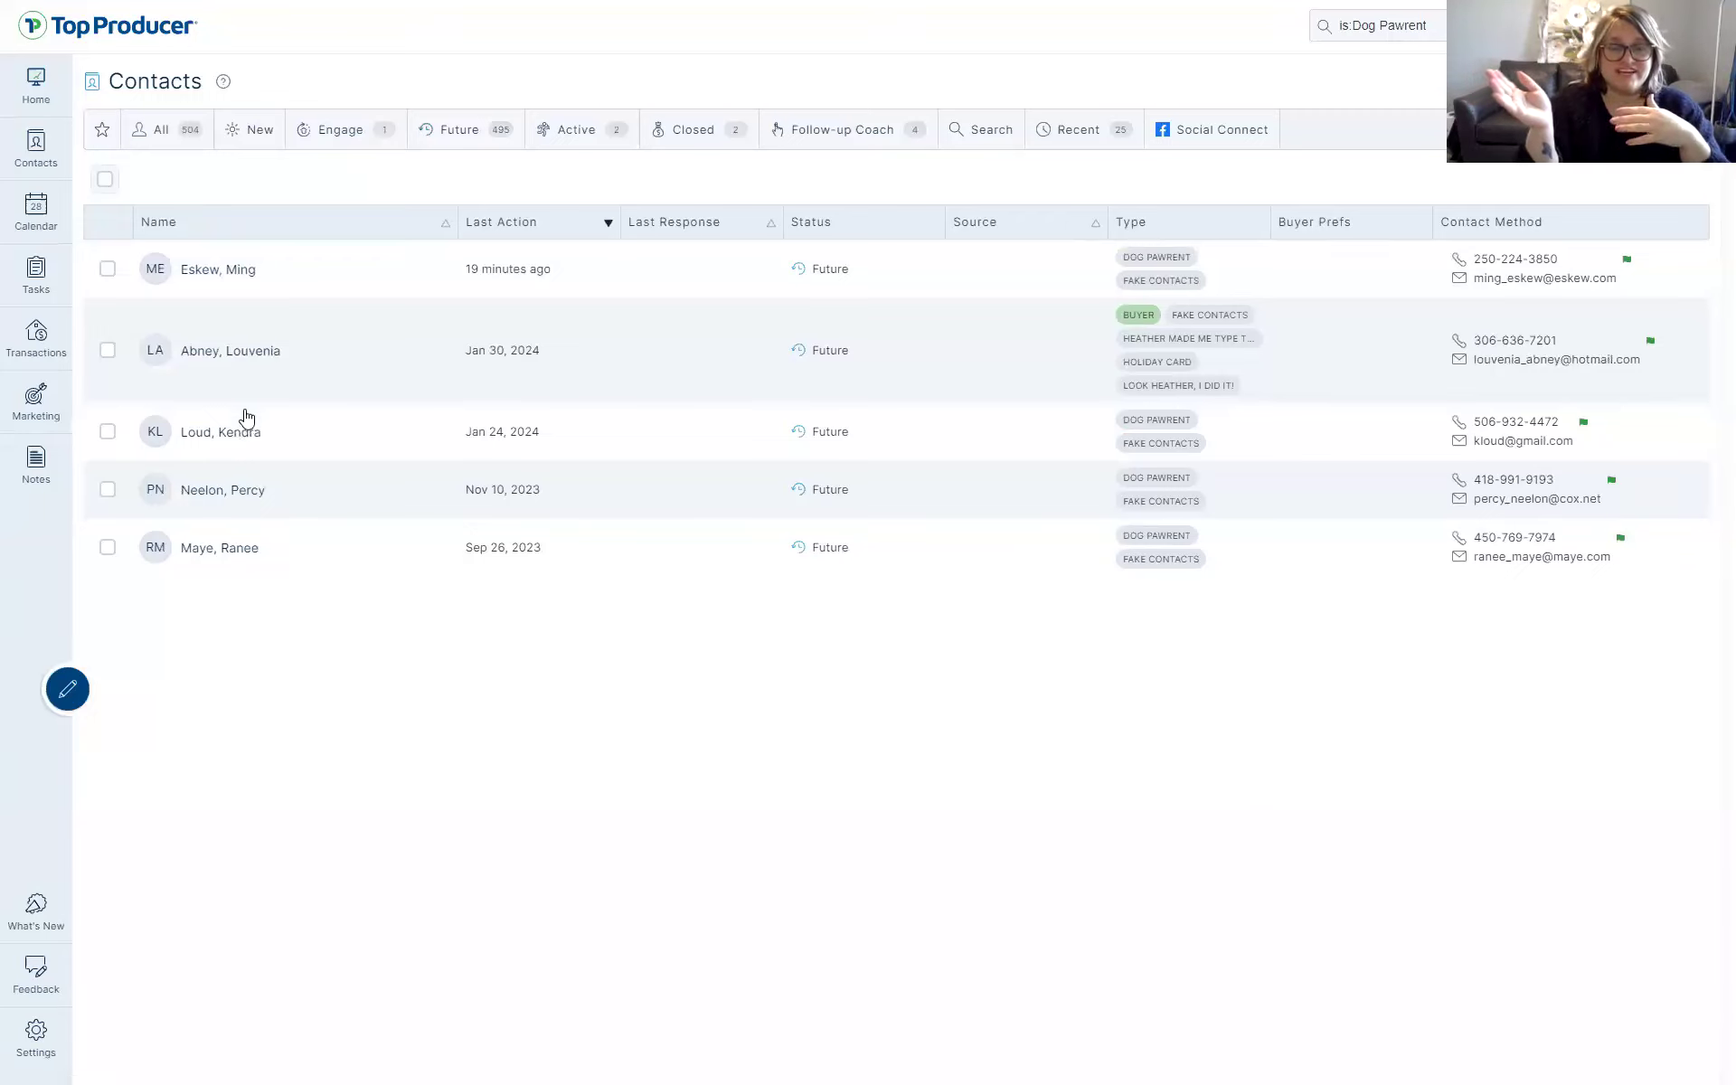
click(105, 182)
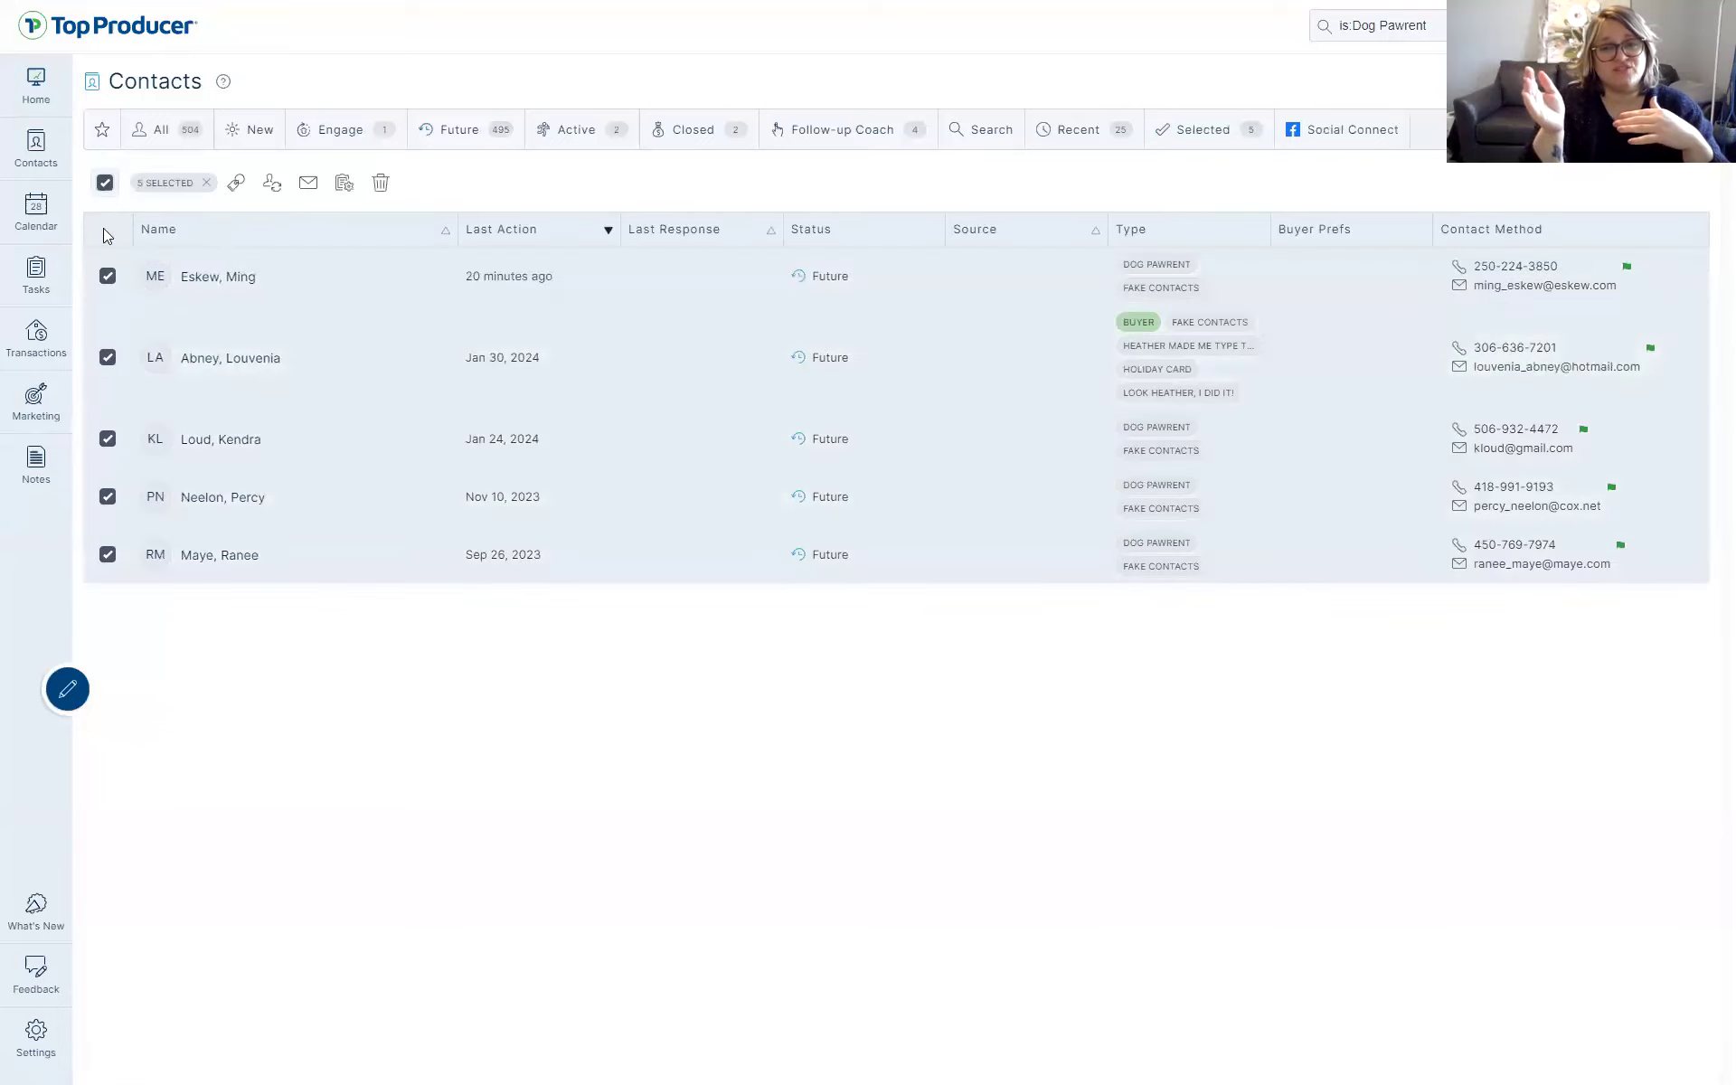
View the group email templates for the selected contacts, close them without sending and clear the selection
click(308, 185)
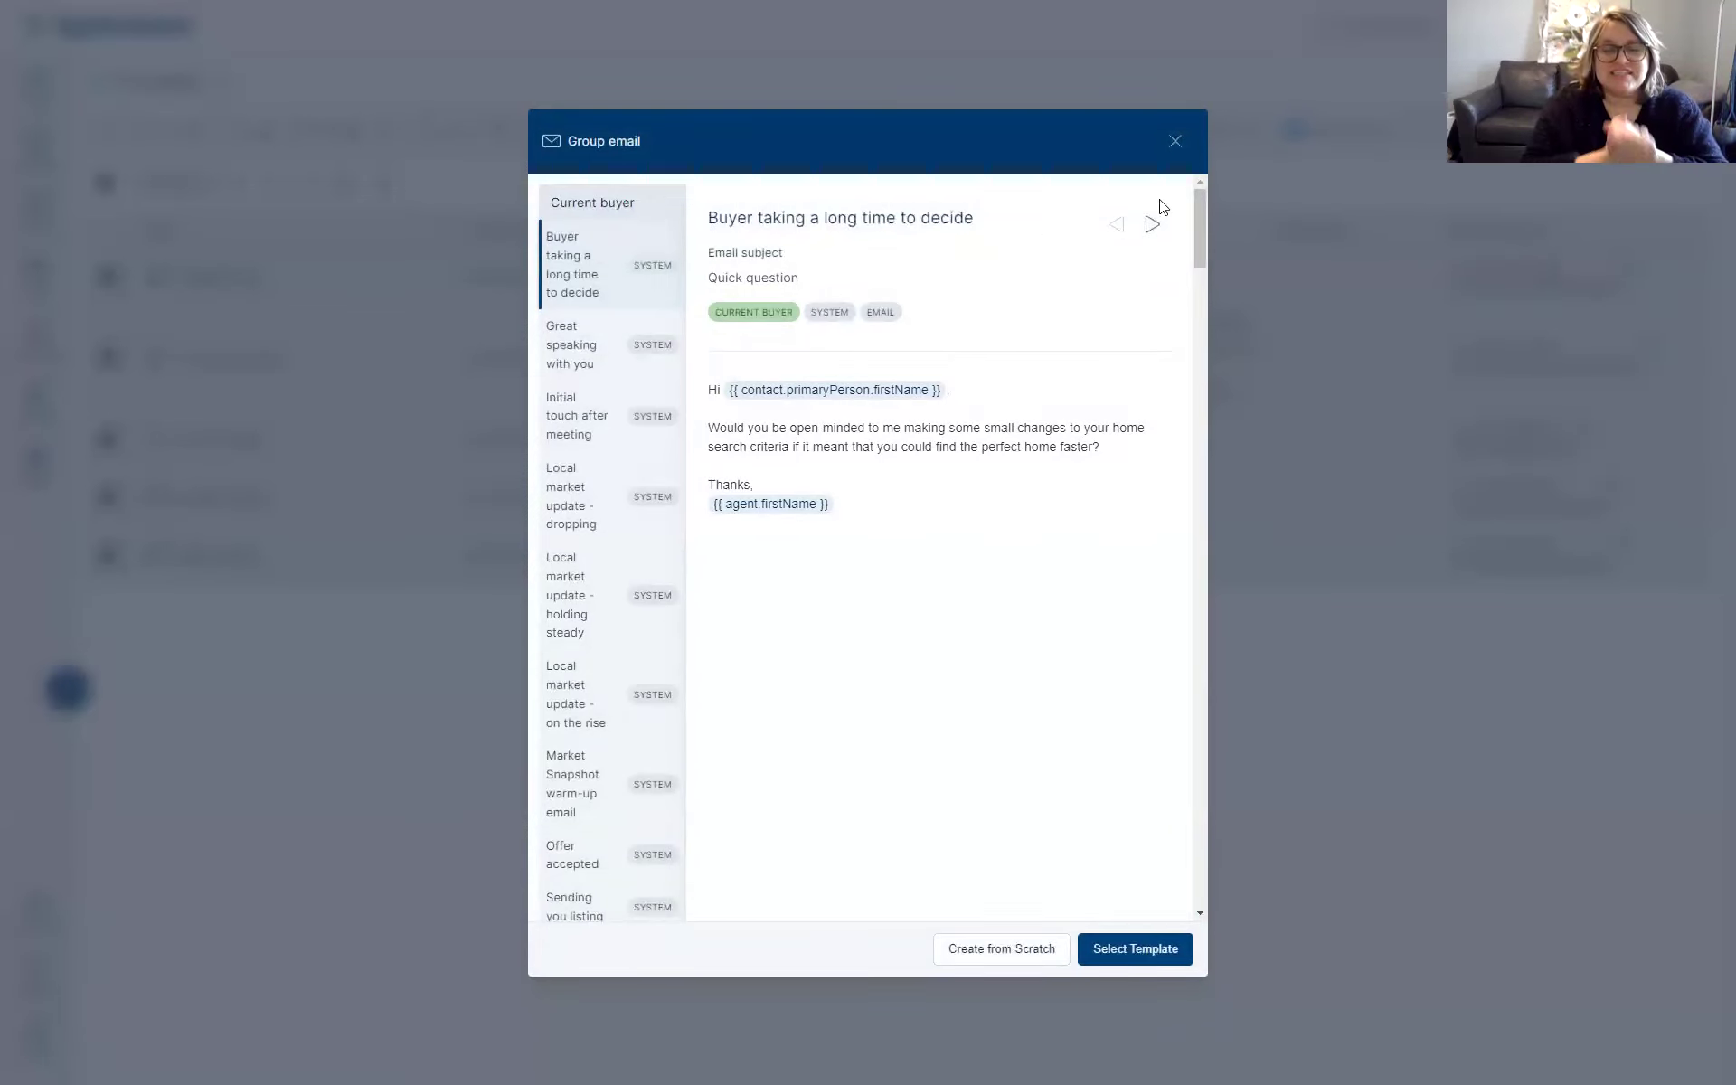
click(1174, 143)
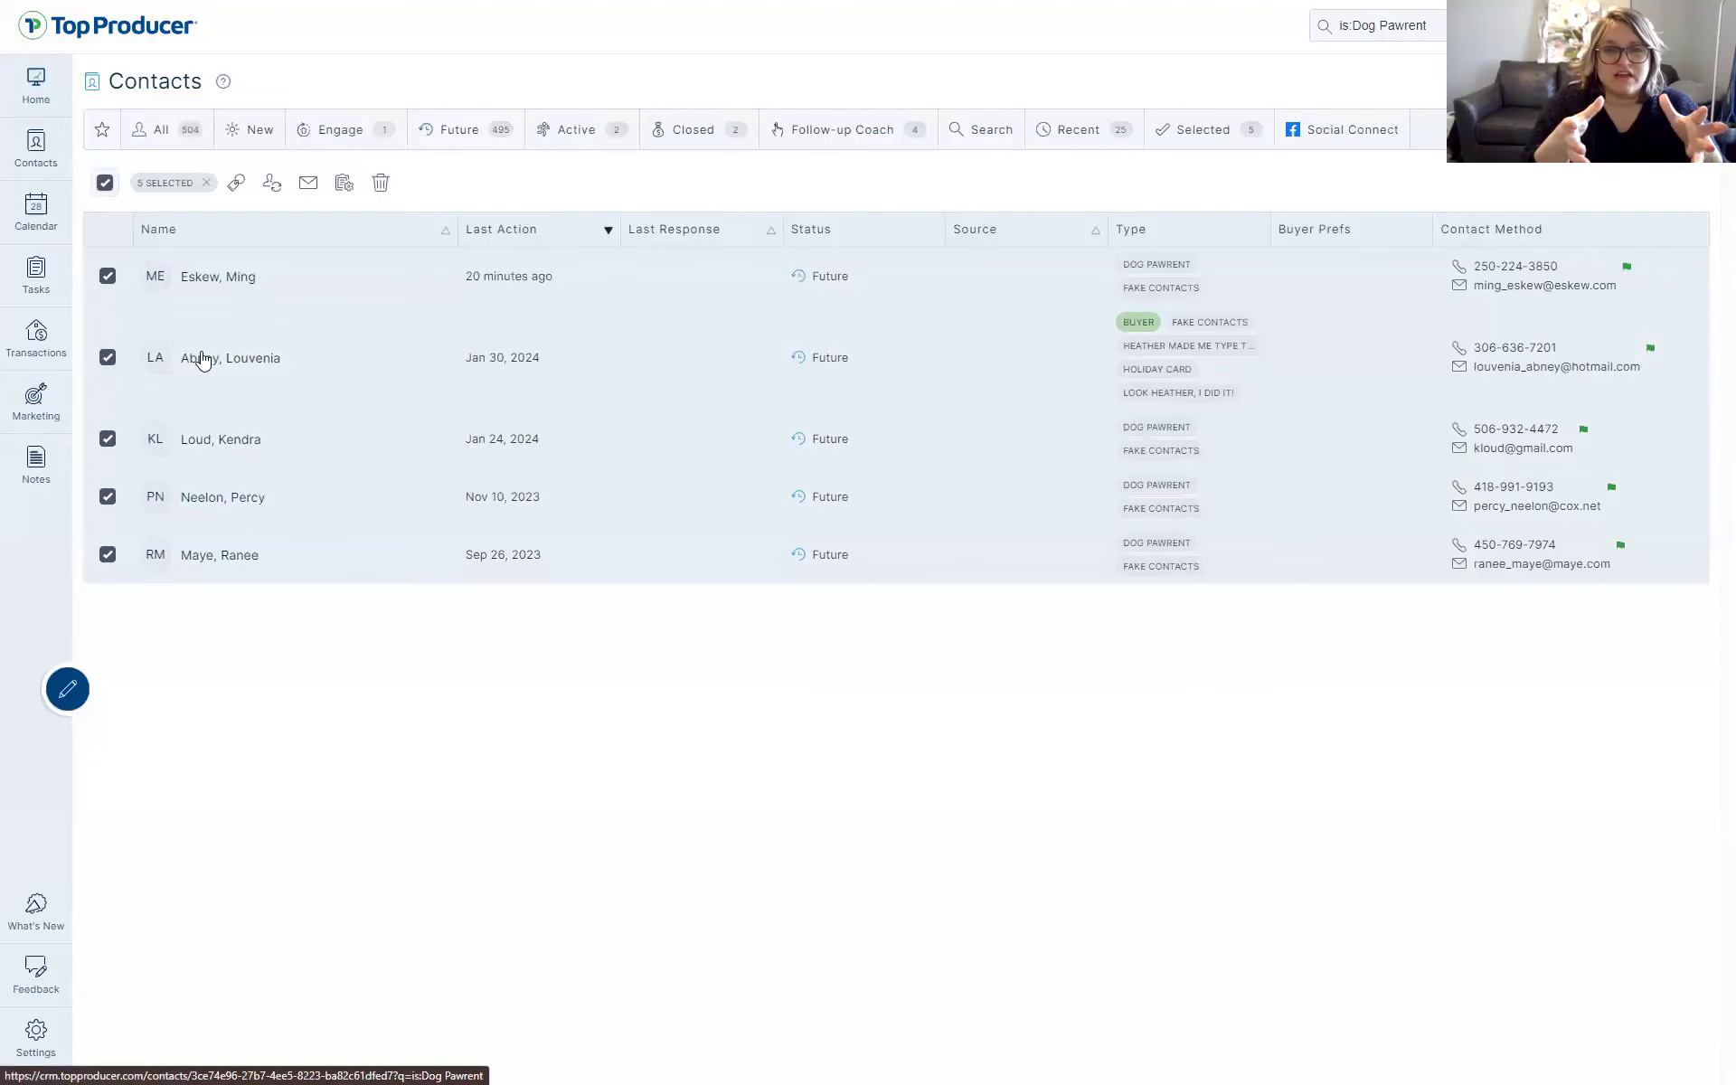
click(206, 183)
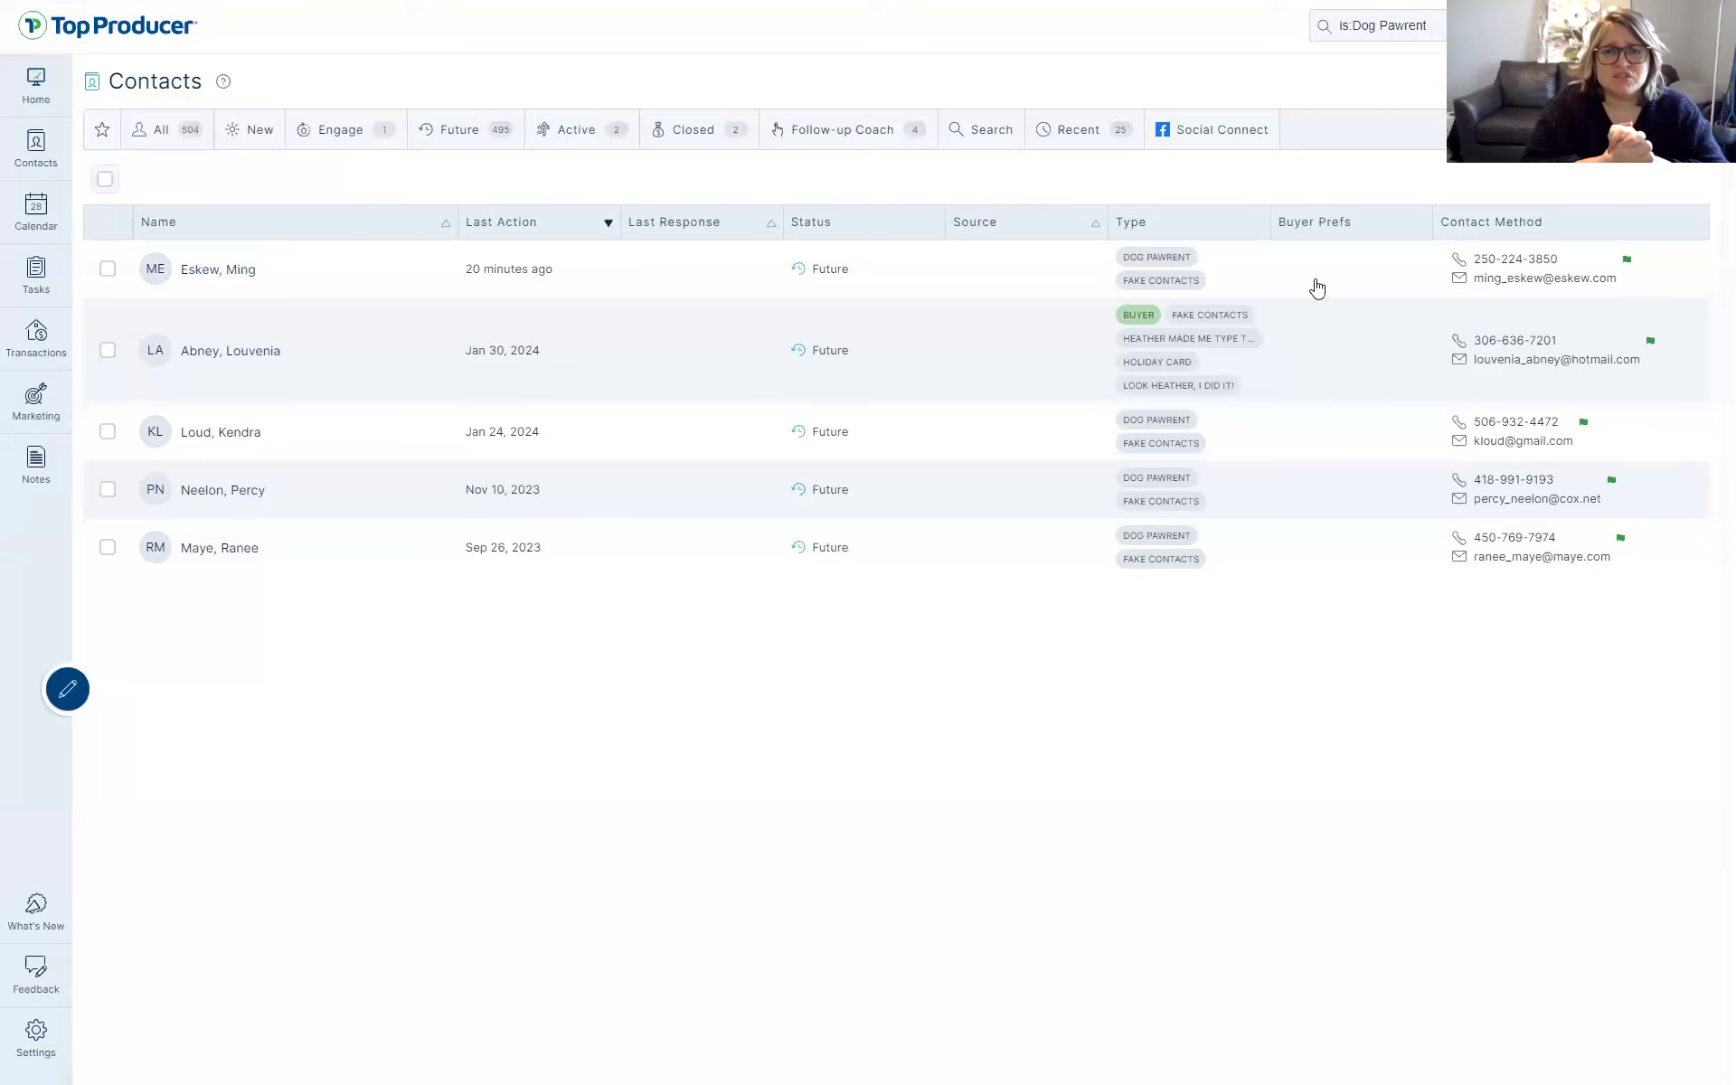
Run an advanced contact search for the contact types "Buyer" and "Dog Pawrent"
click(1463, 26)
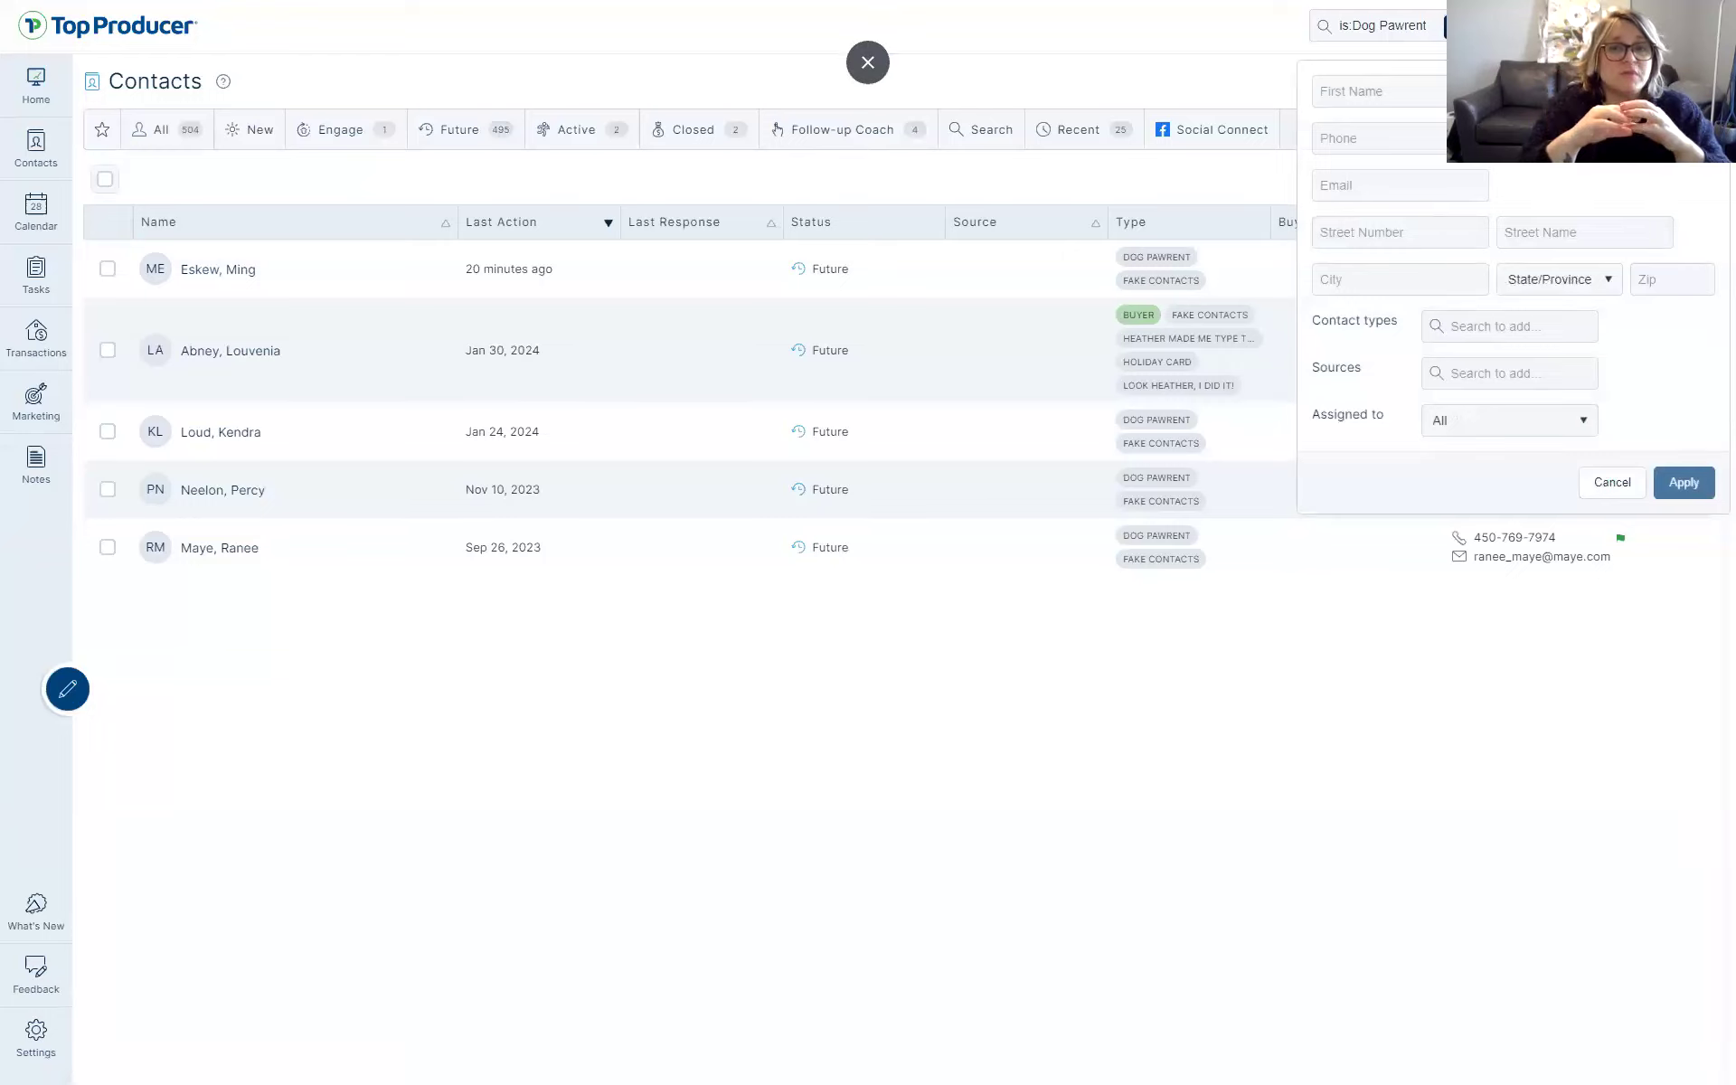
click(1454, 328)
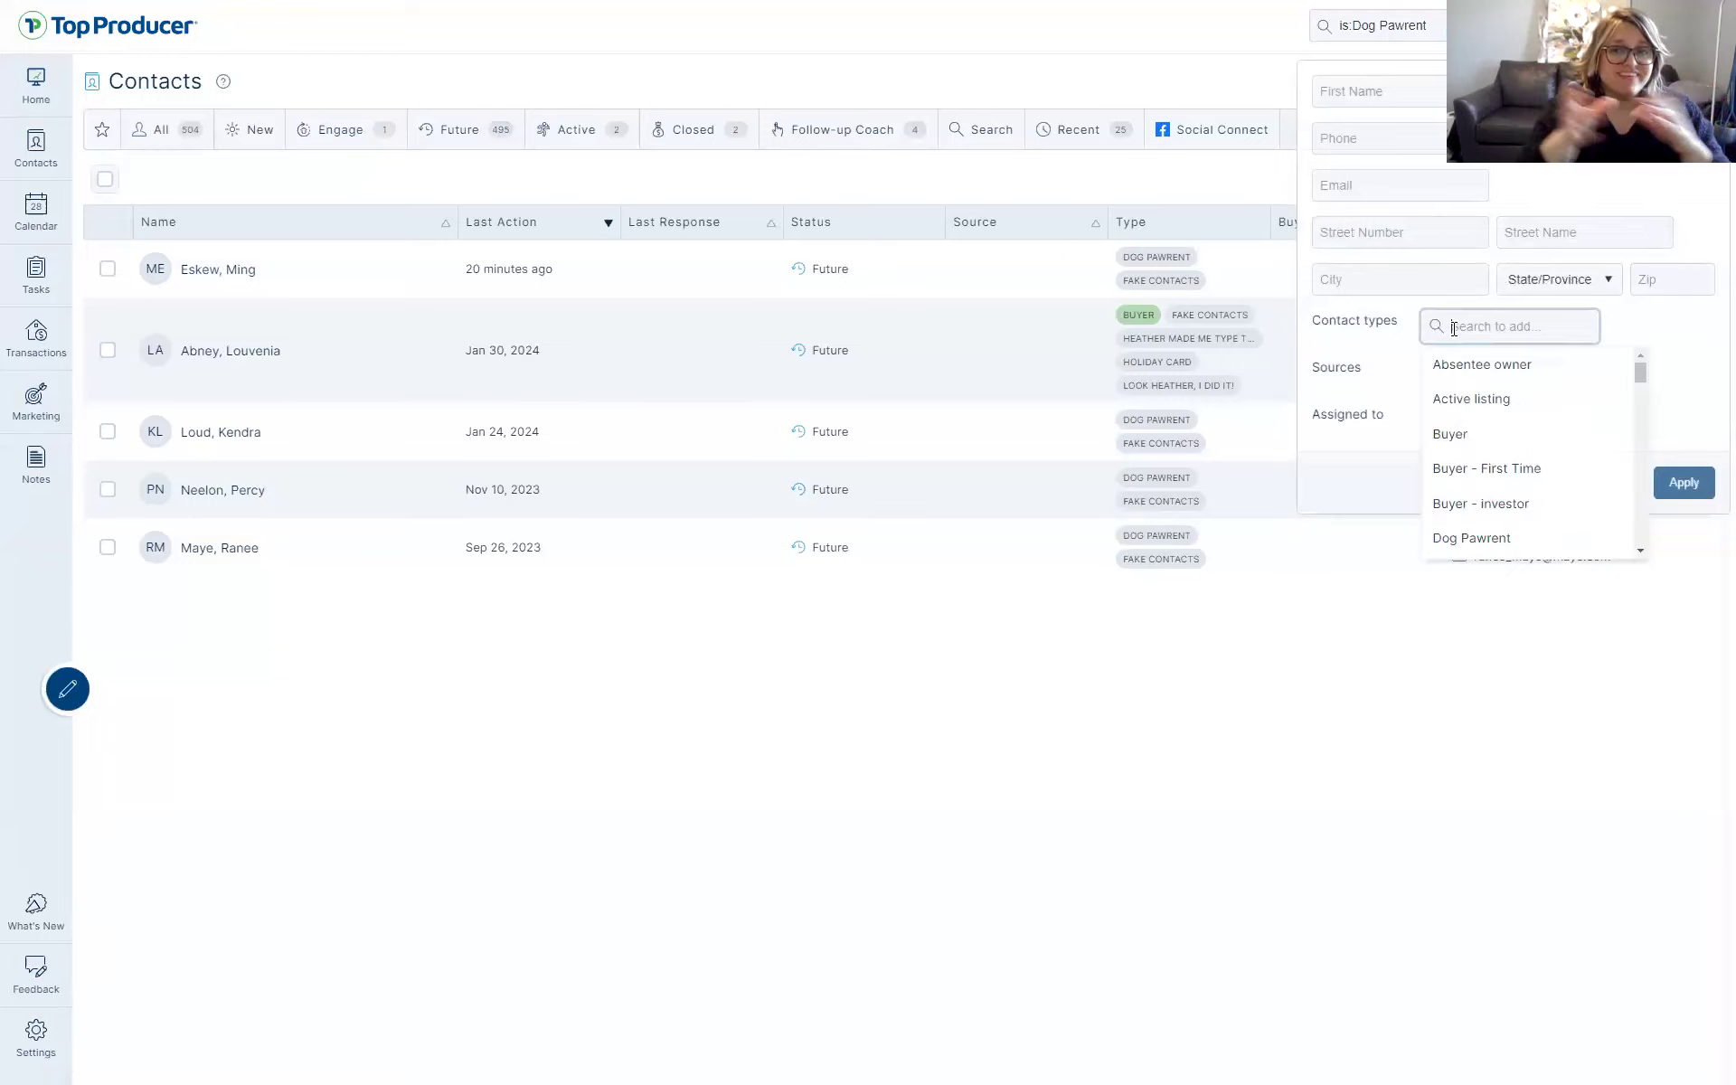
click(1476, 430)
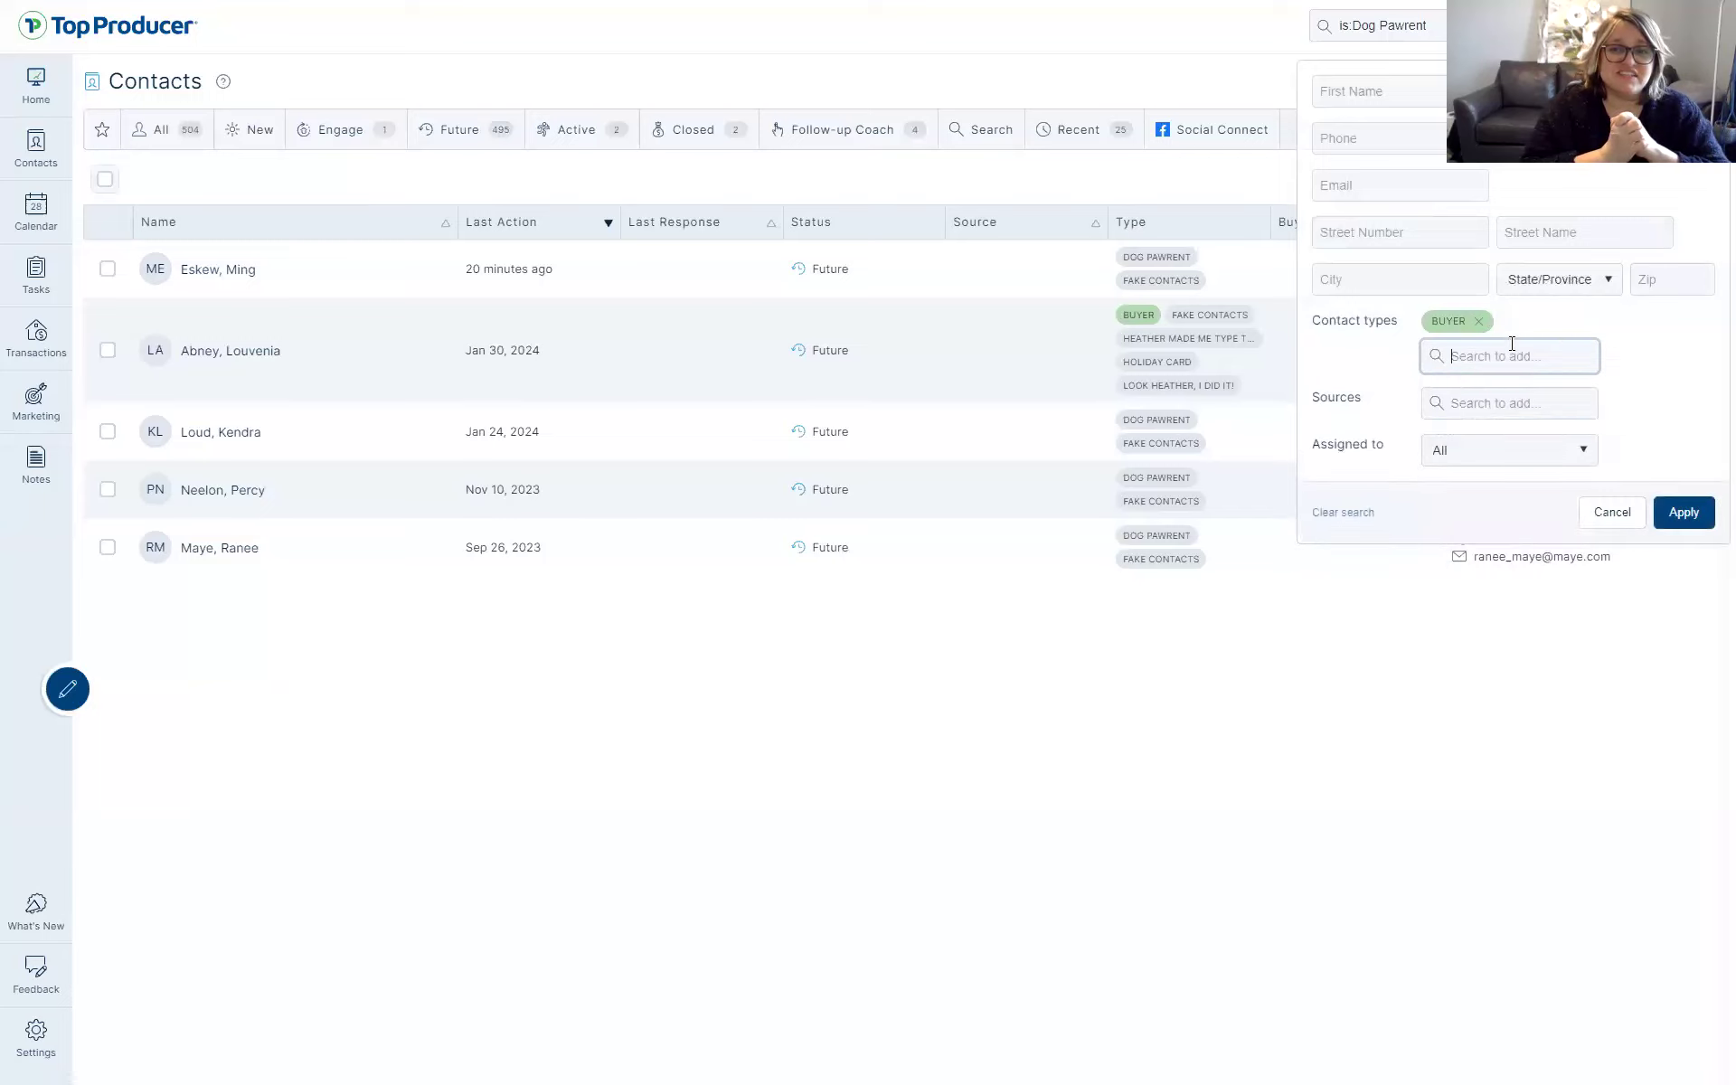
scroll(1500, 506, down, 1)
click(1494, 477)
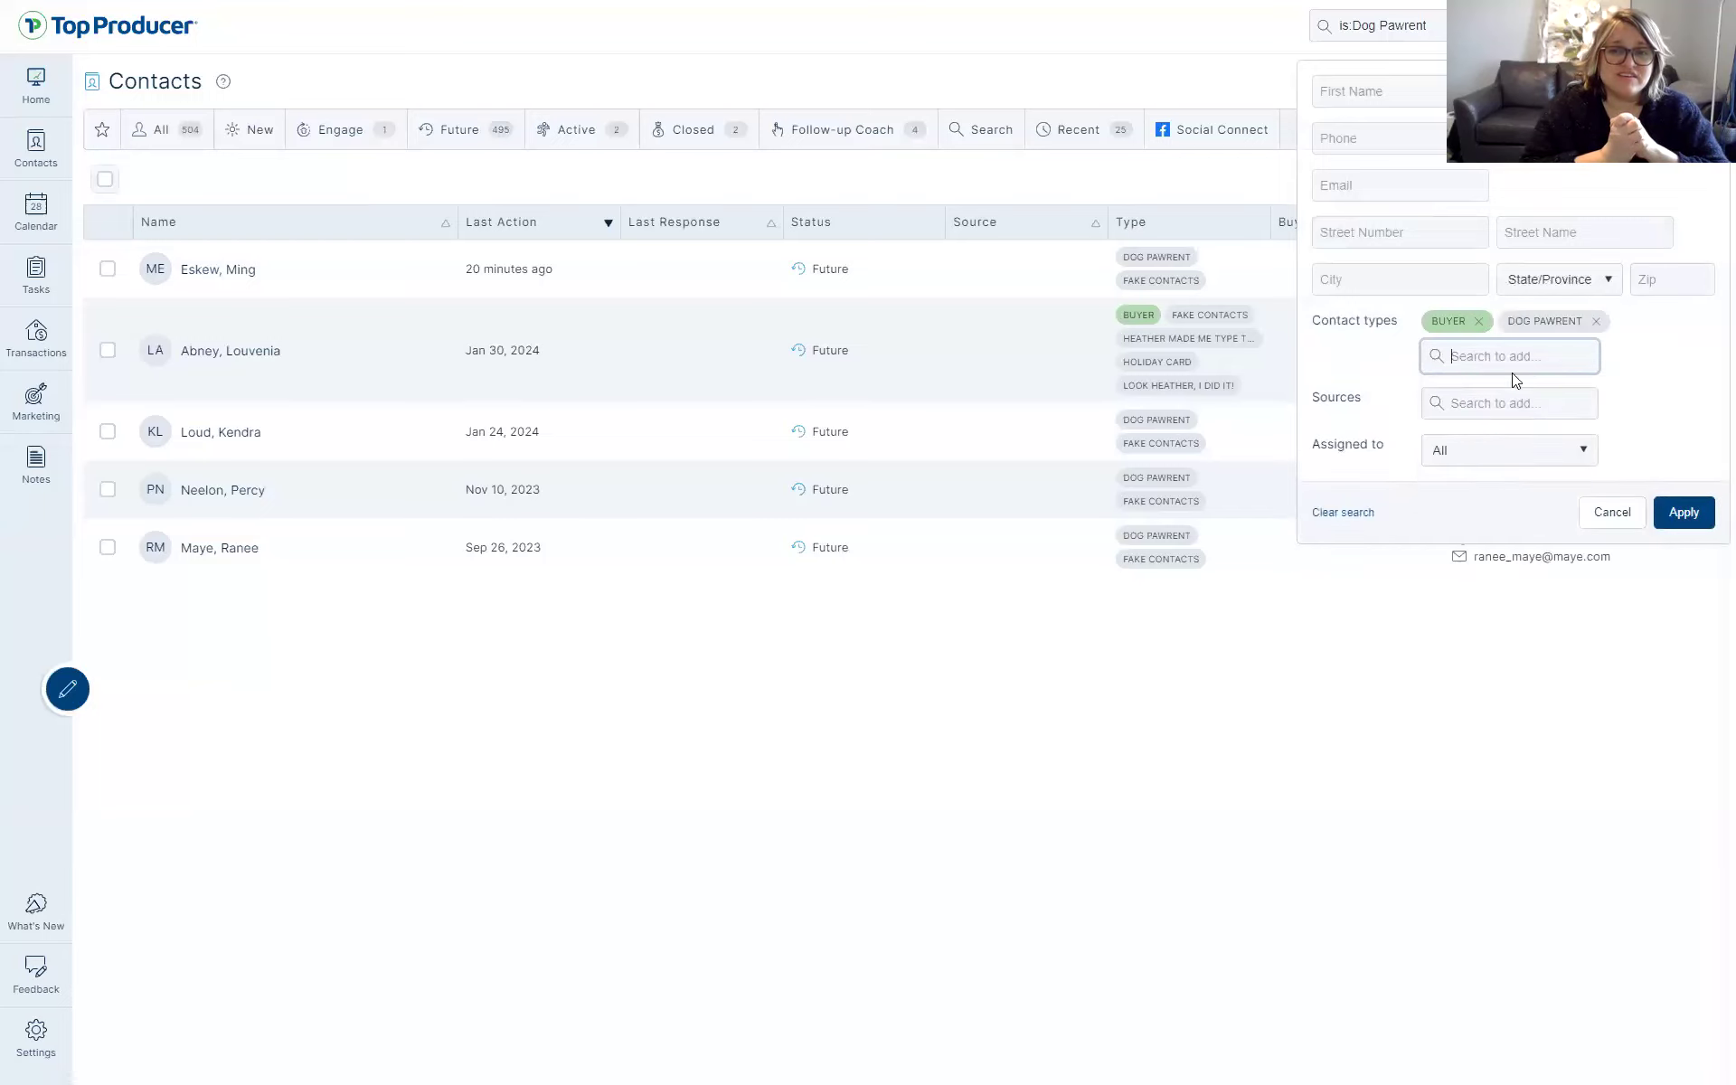
click(1686, 515)
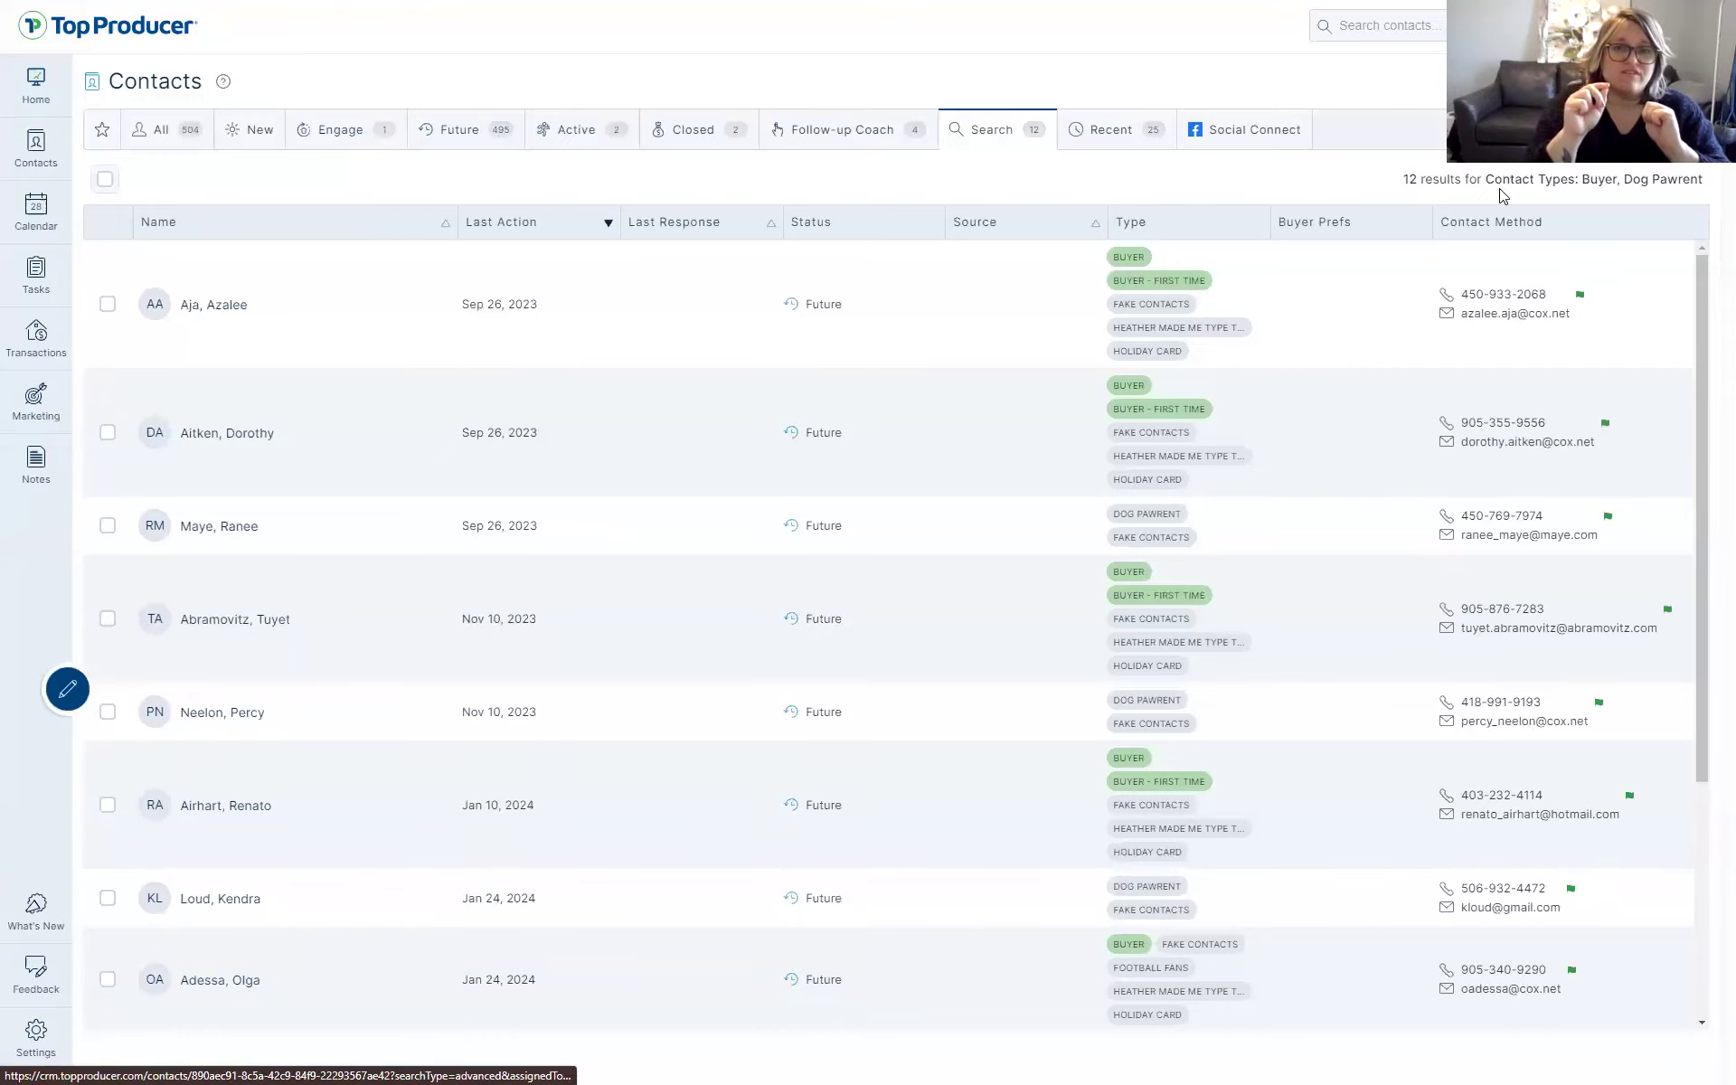
Look through the Buyer and Dog Pawrent search results, select all of them and clear the selection again
scroll(680, 604, down, 4)
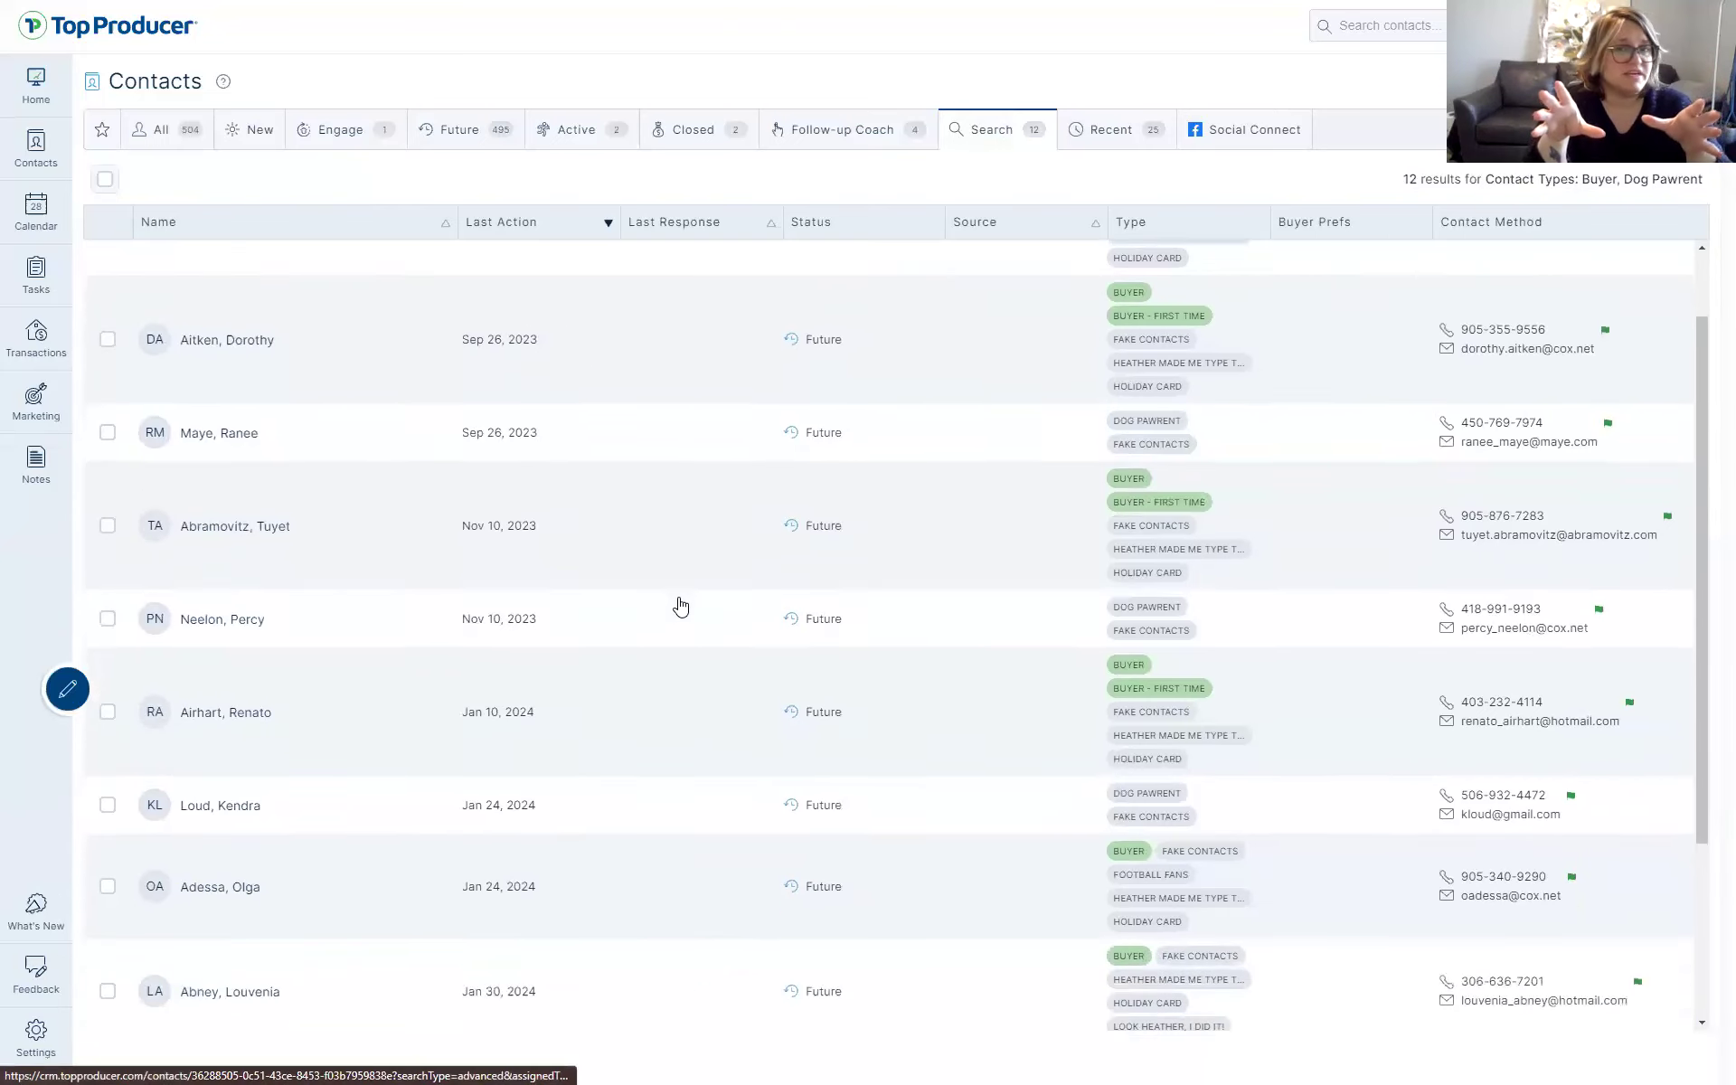
scroll(680, 604, up, 4)
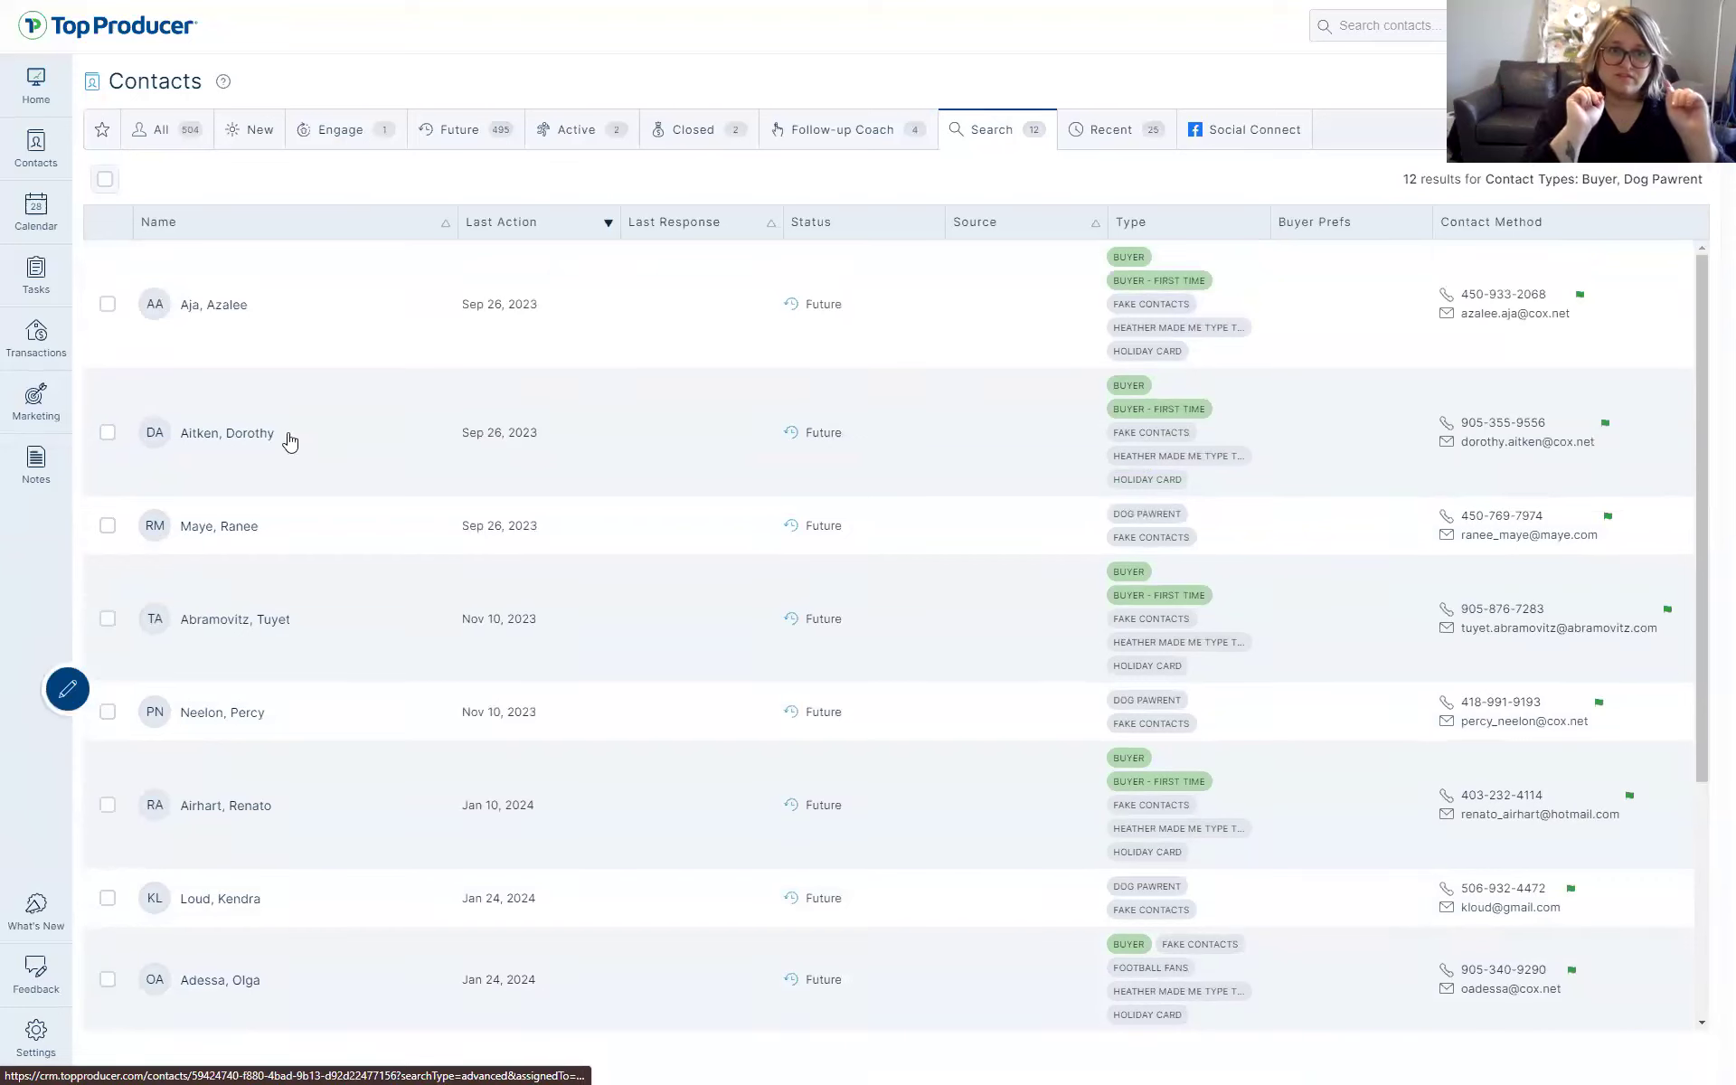
click(104, 182)
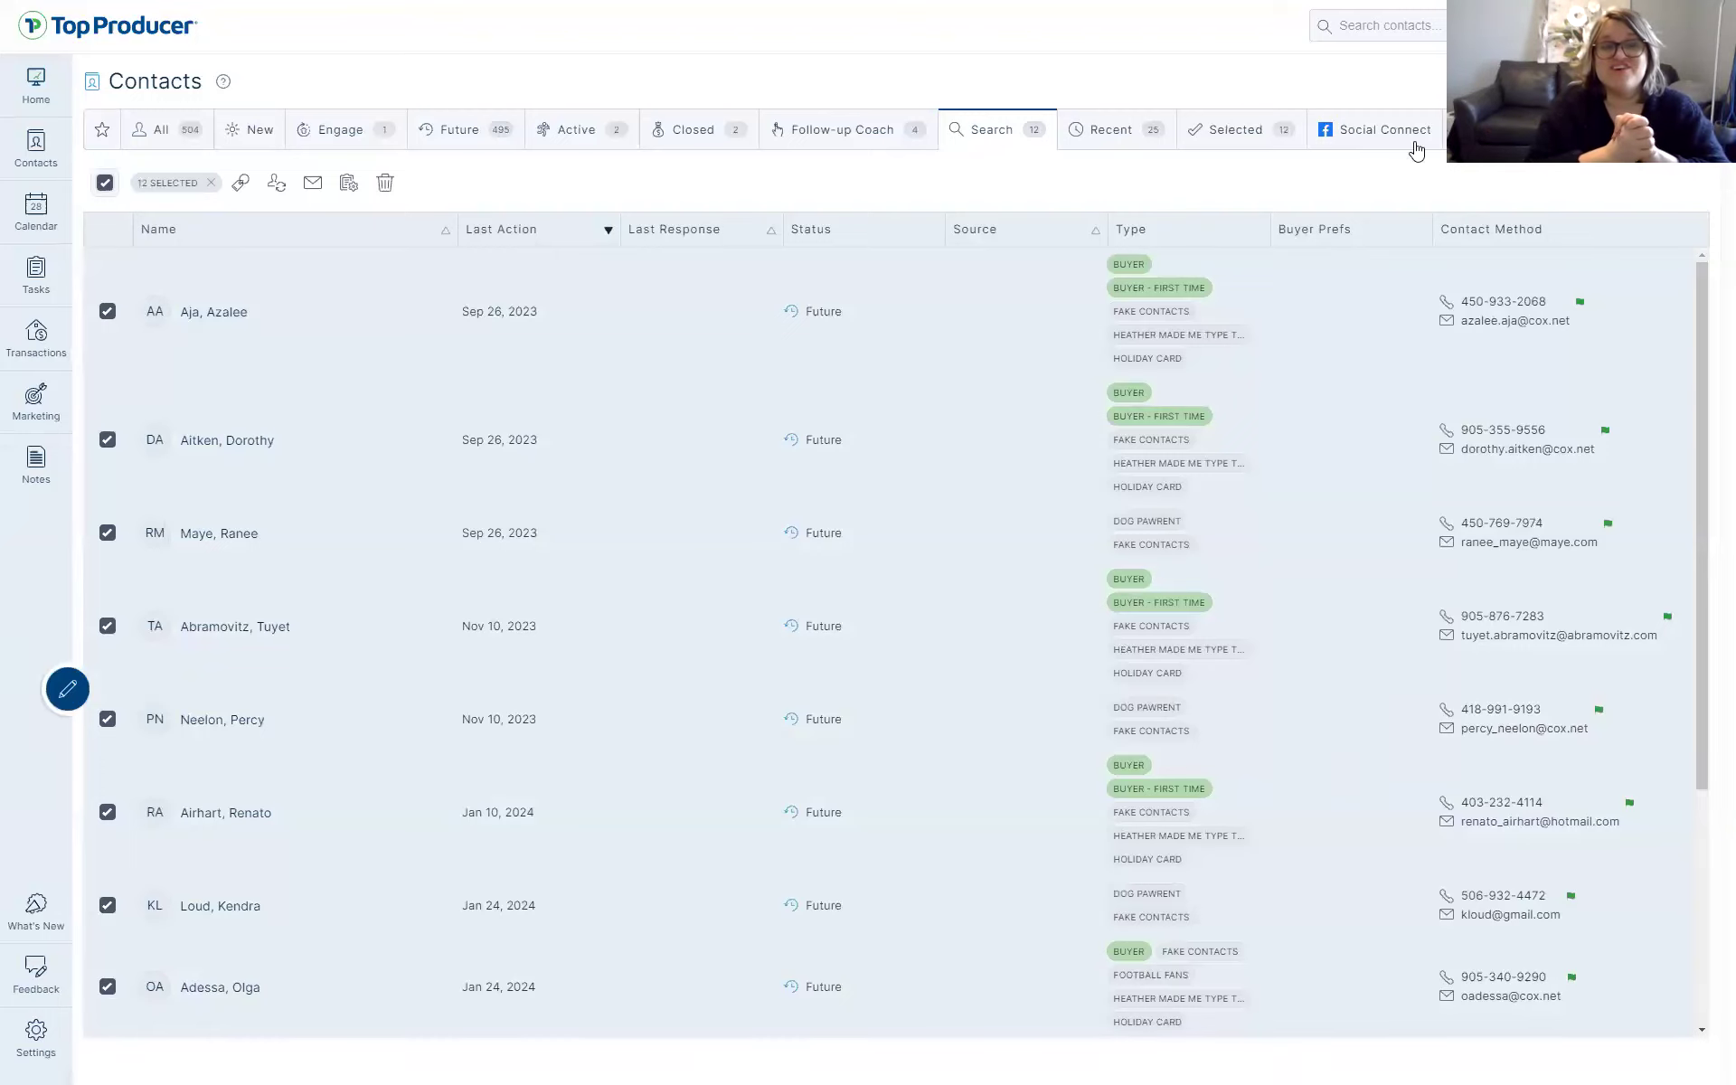
click(104, 185)
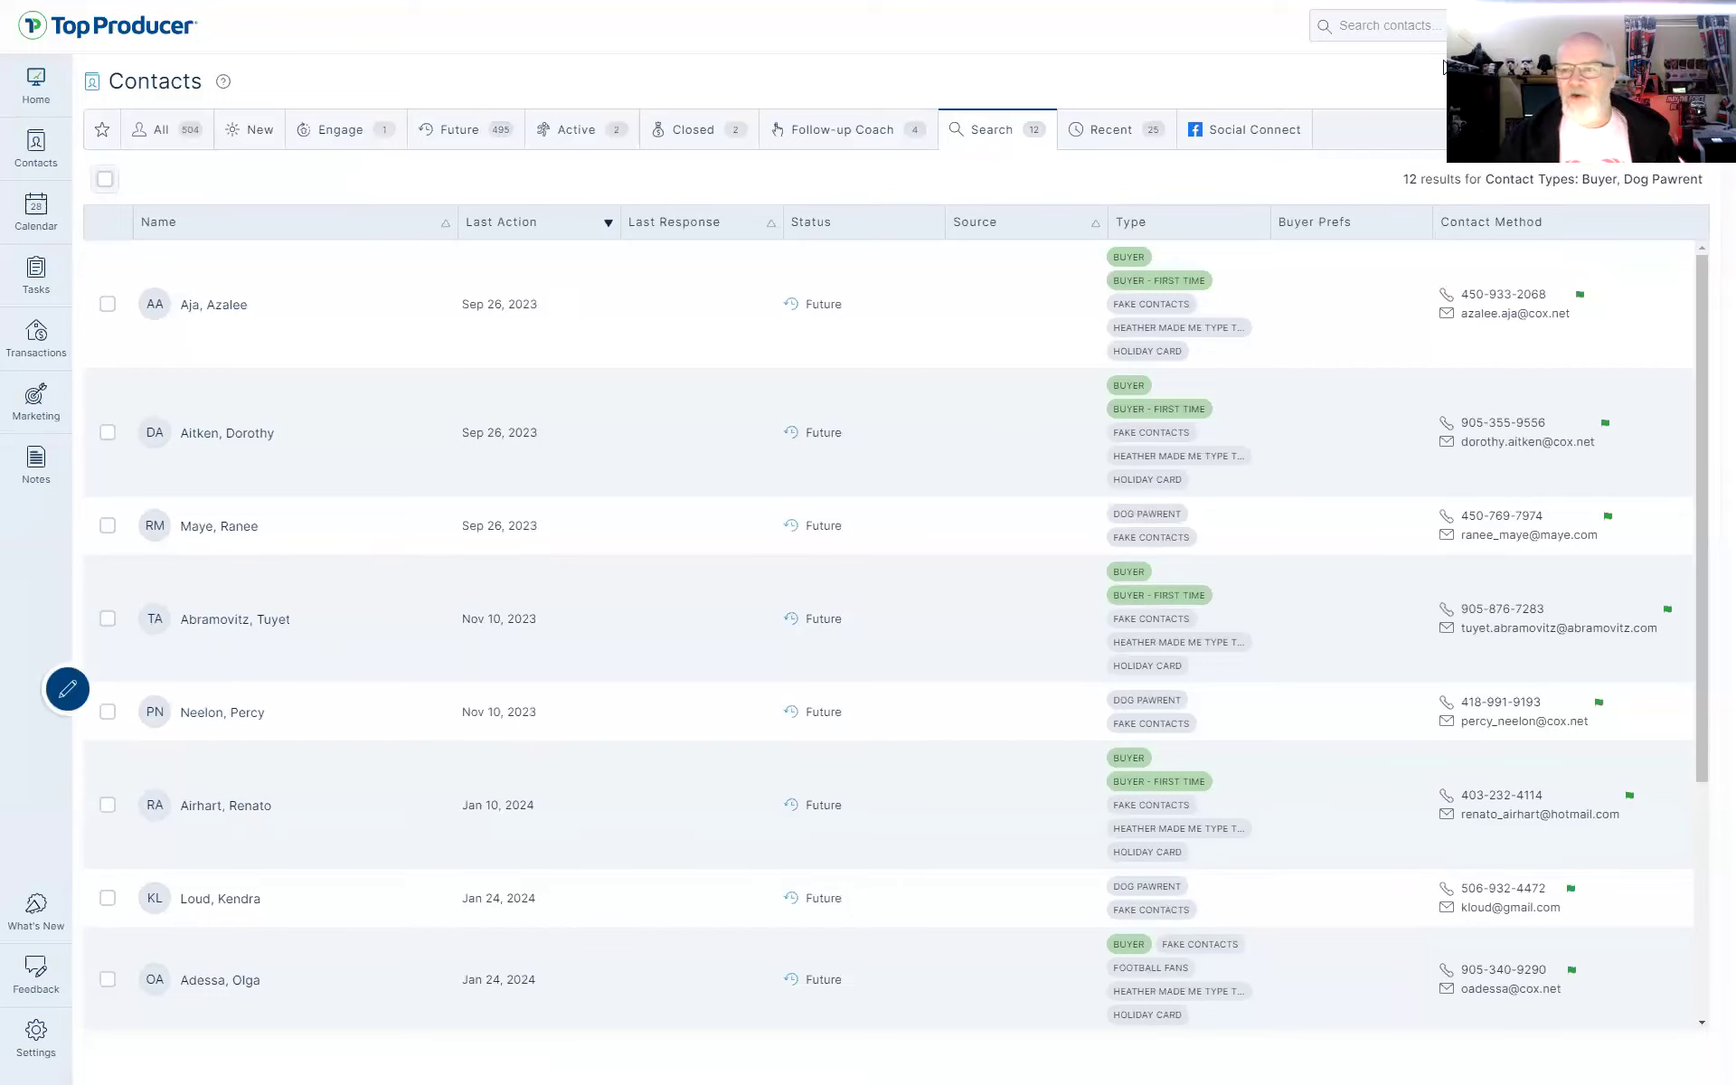
Clear the search criteria, search for the contact type "Buyer" alone and look through the resulting contacts
click(1552, 179)
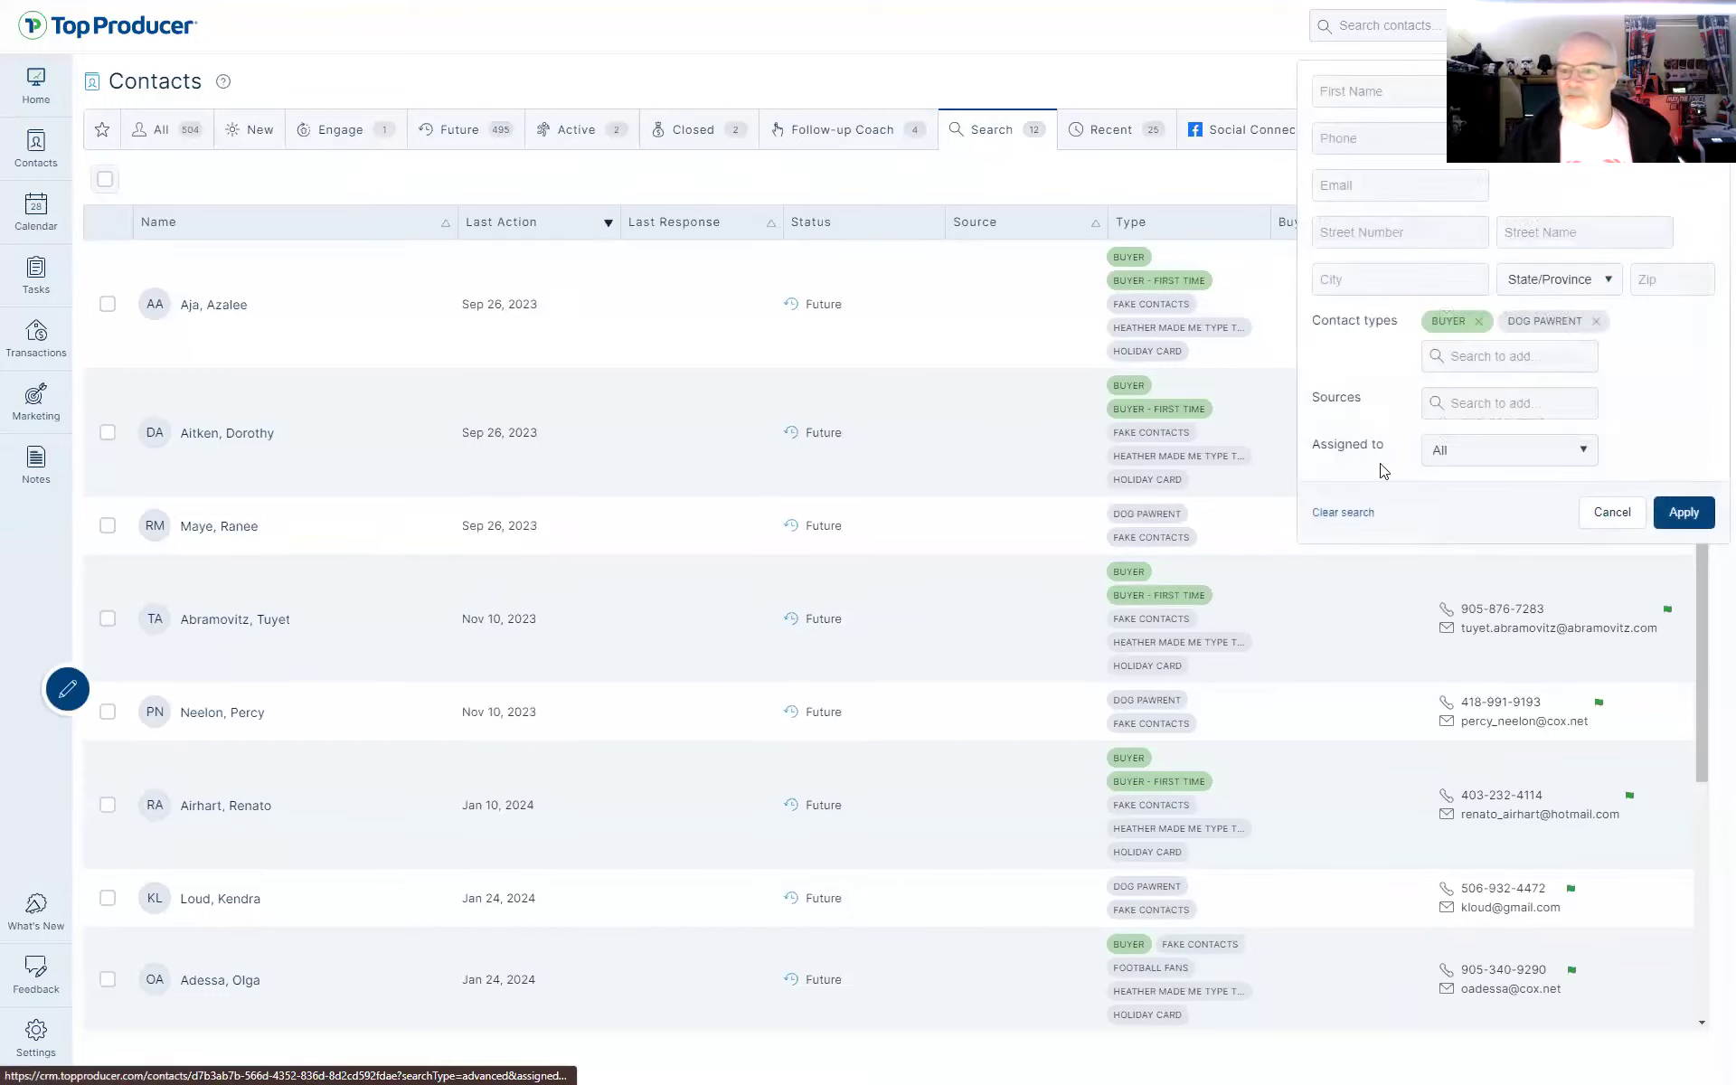
click(1343, 512)
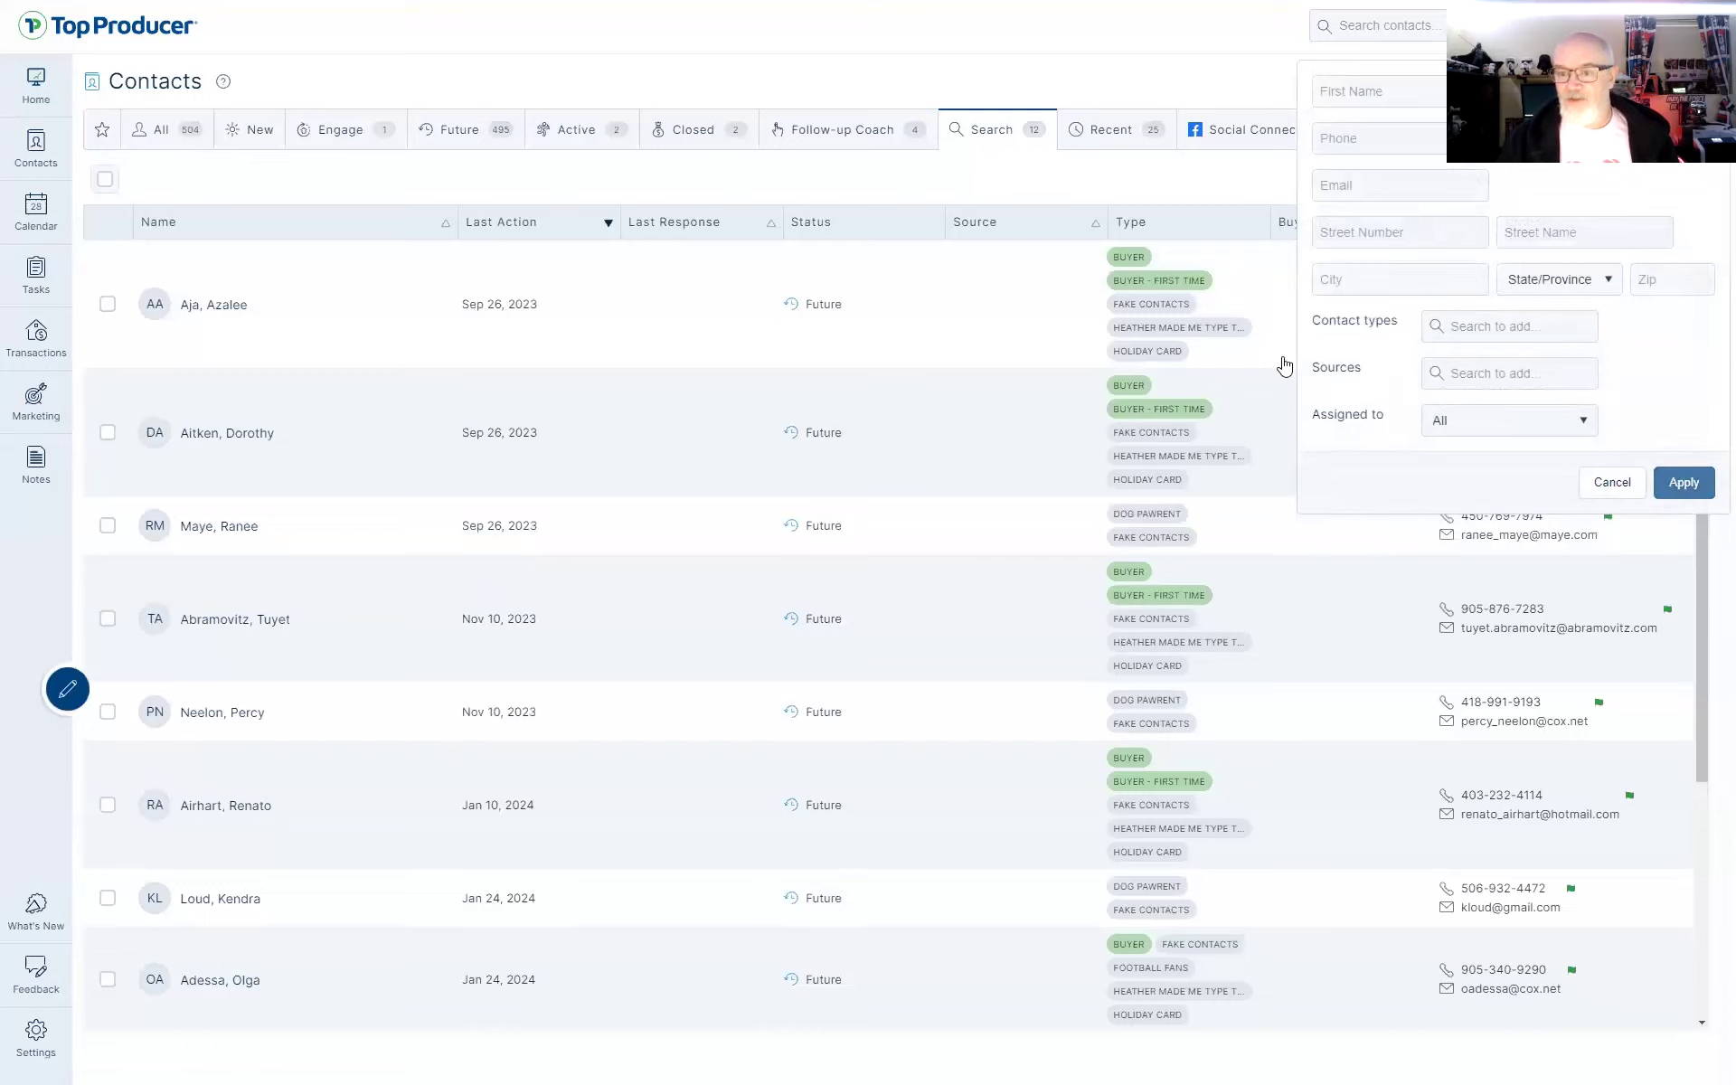
click(1479, 331)
click(1450, 434)
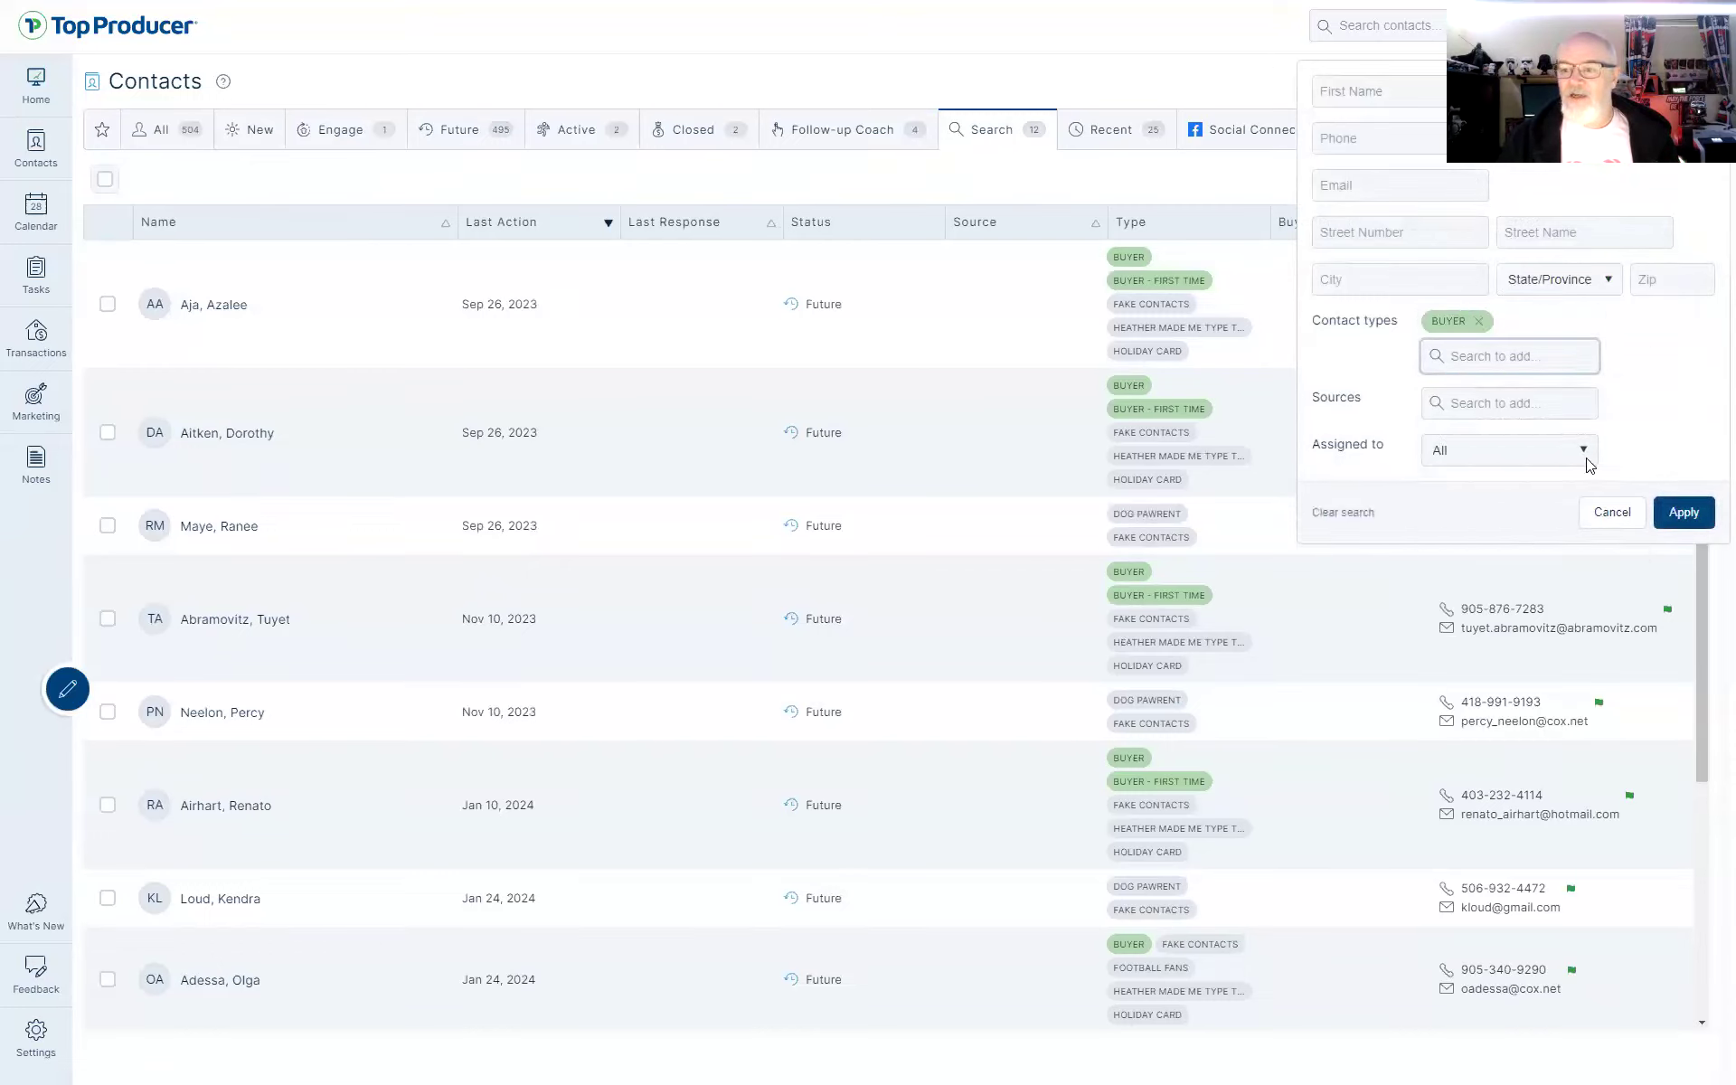
click(1684, 513)
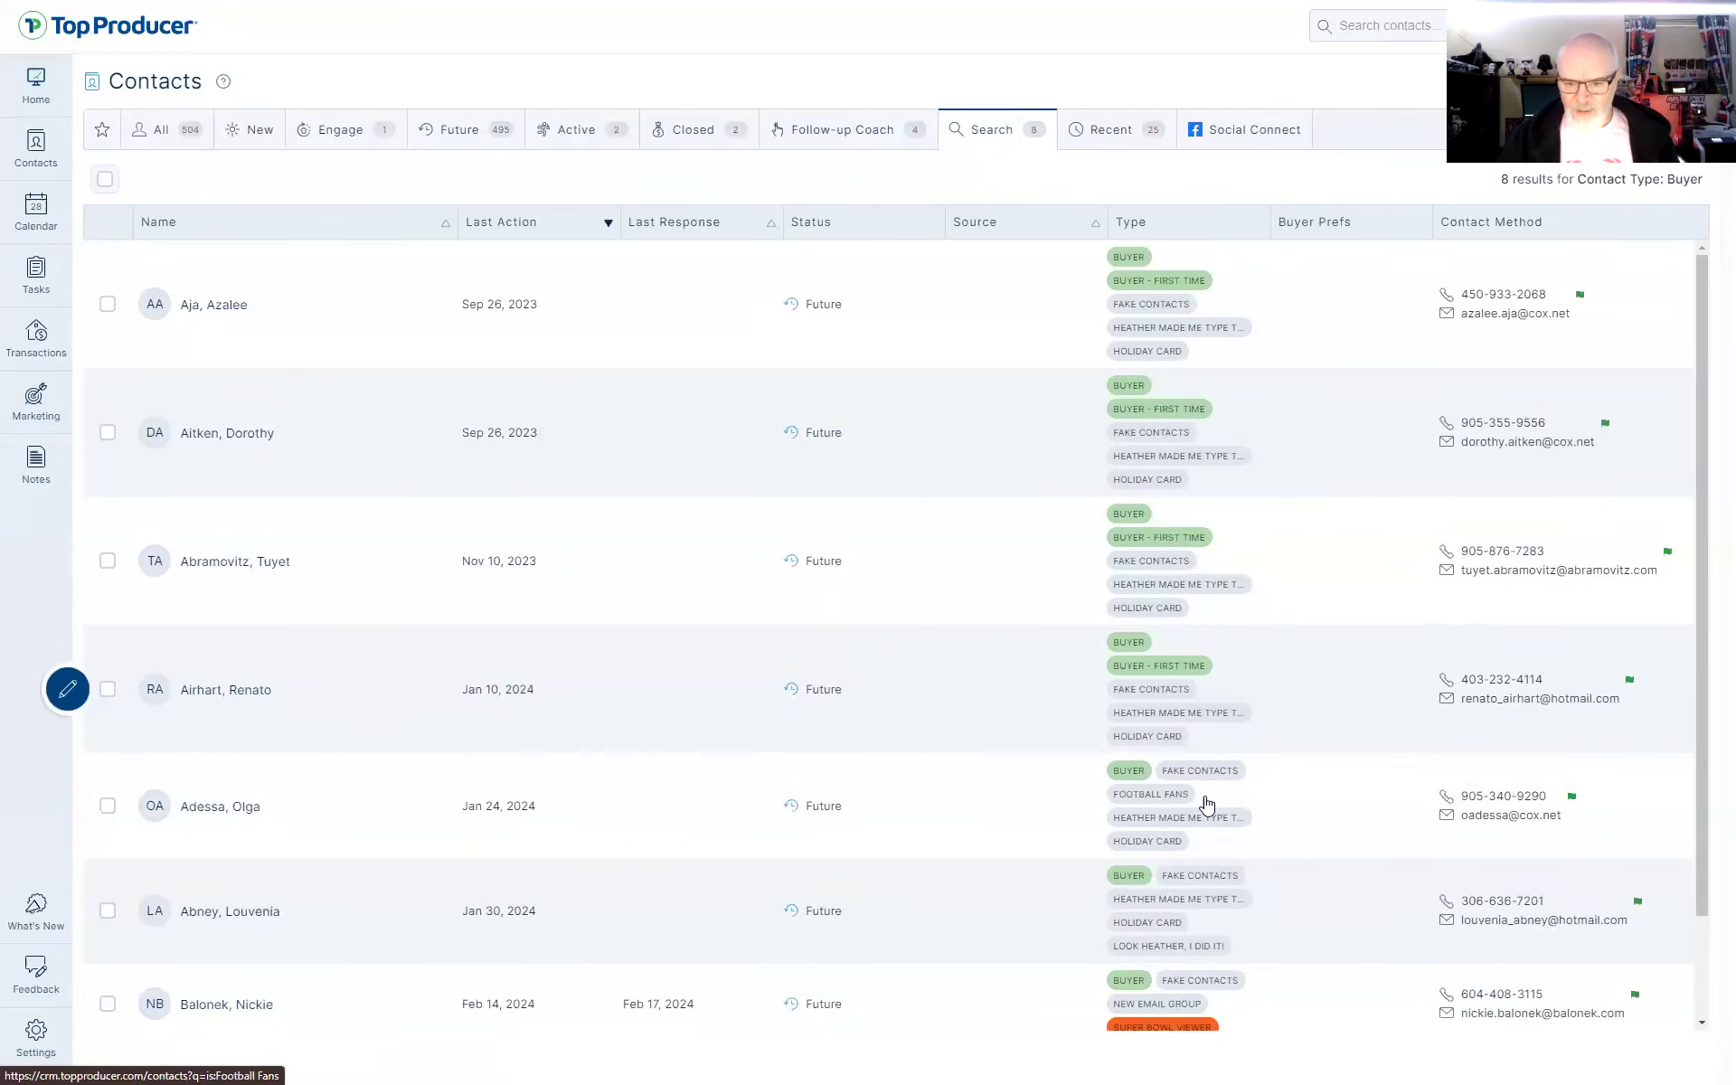
scroll(1348, 833, down, 2)
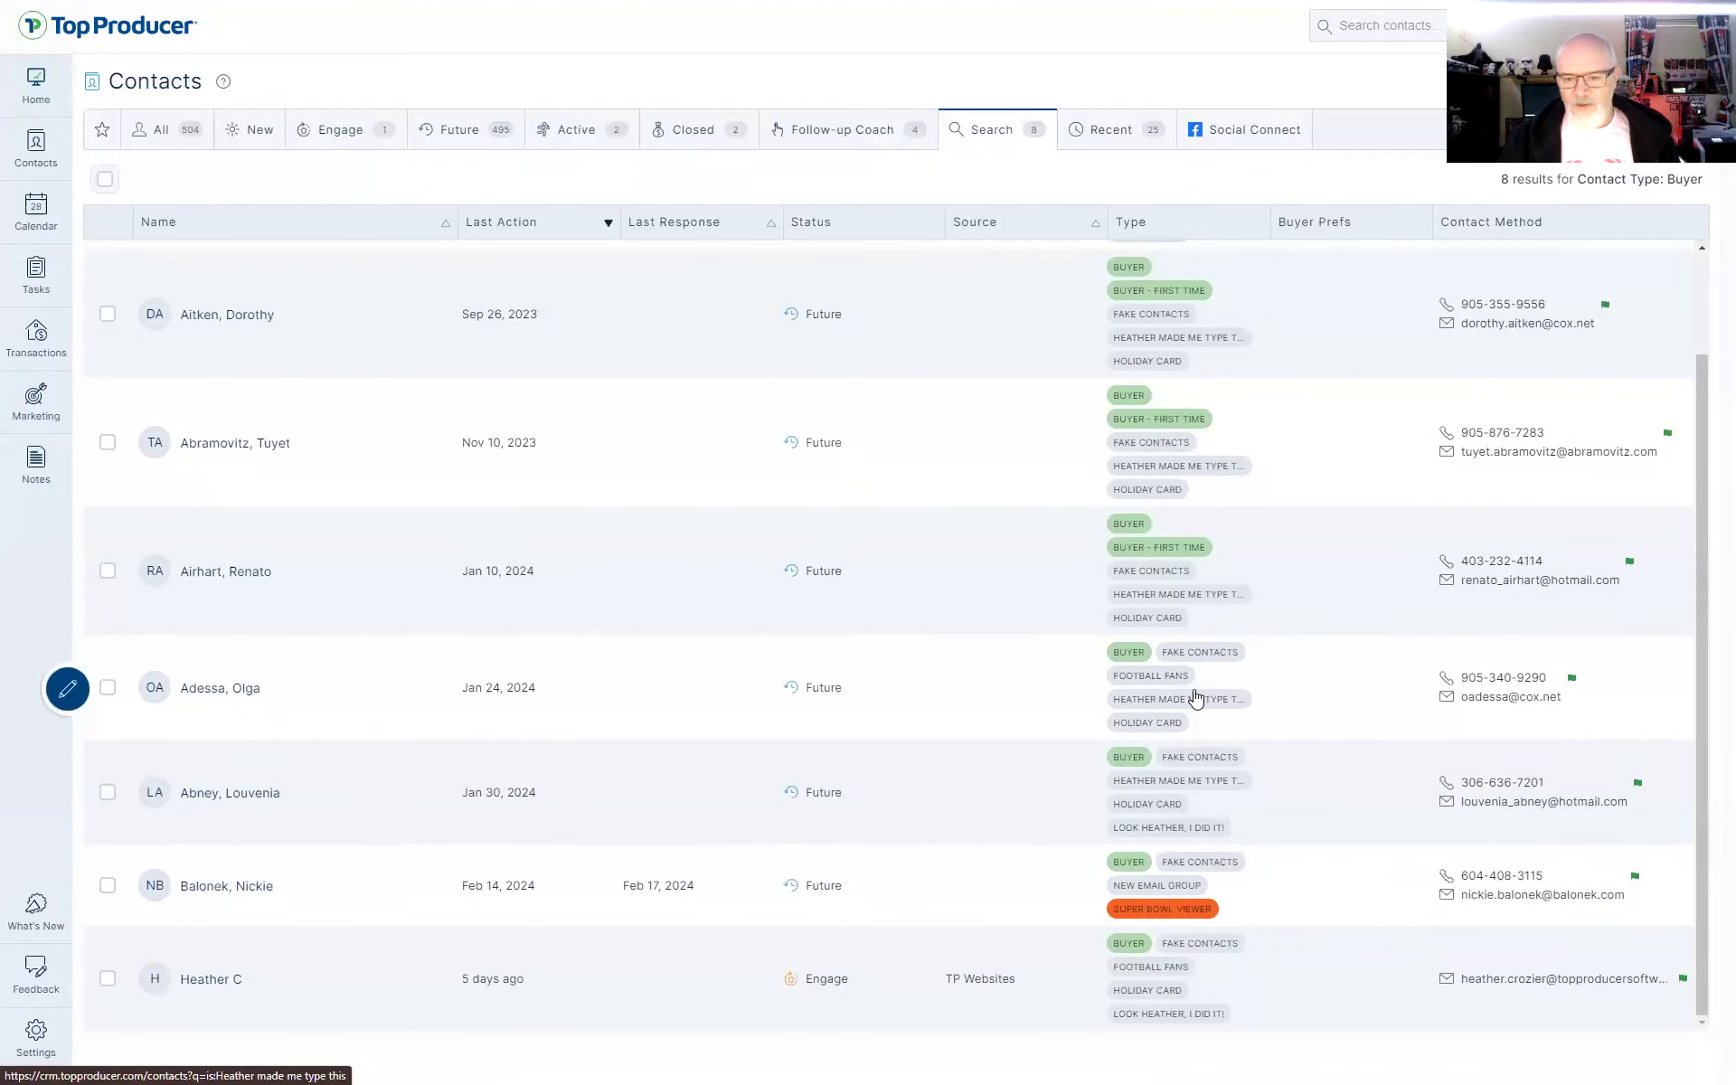
scroll(1379, 633, up, 2)
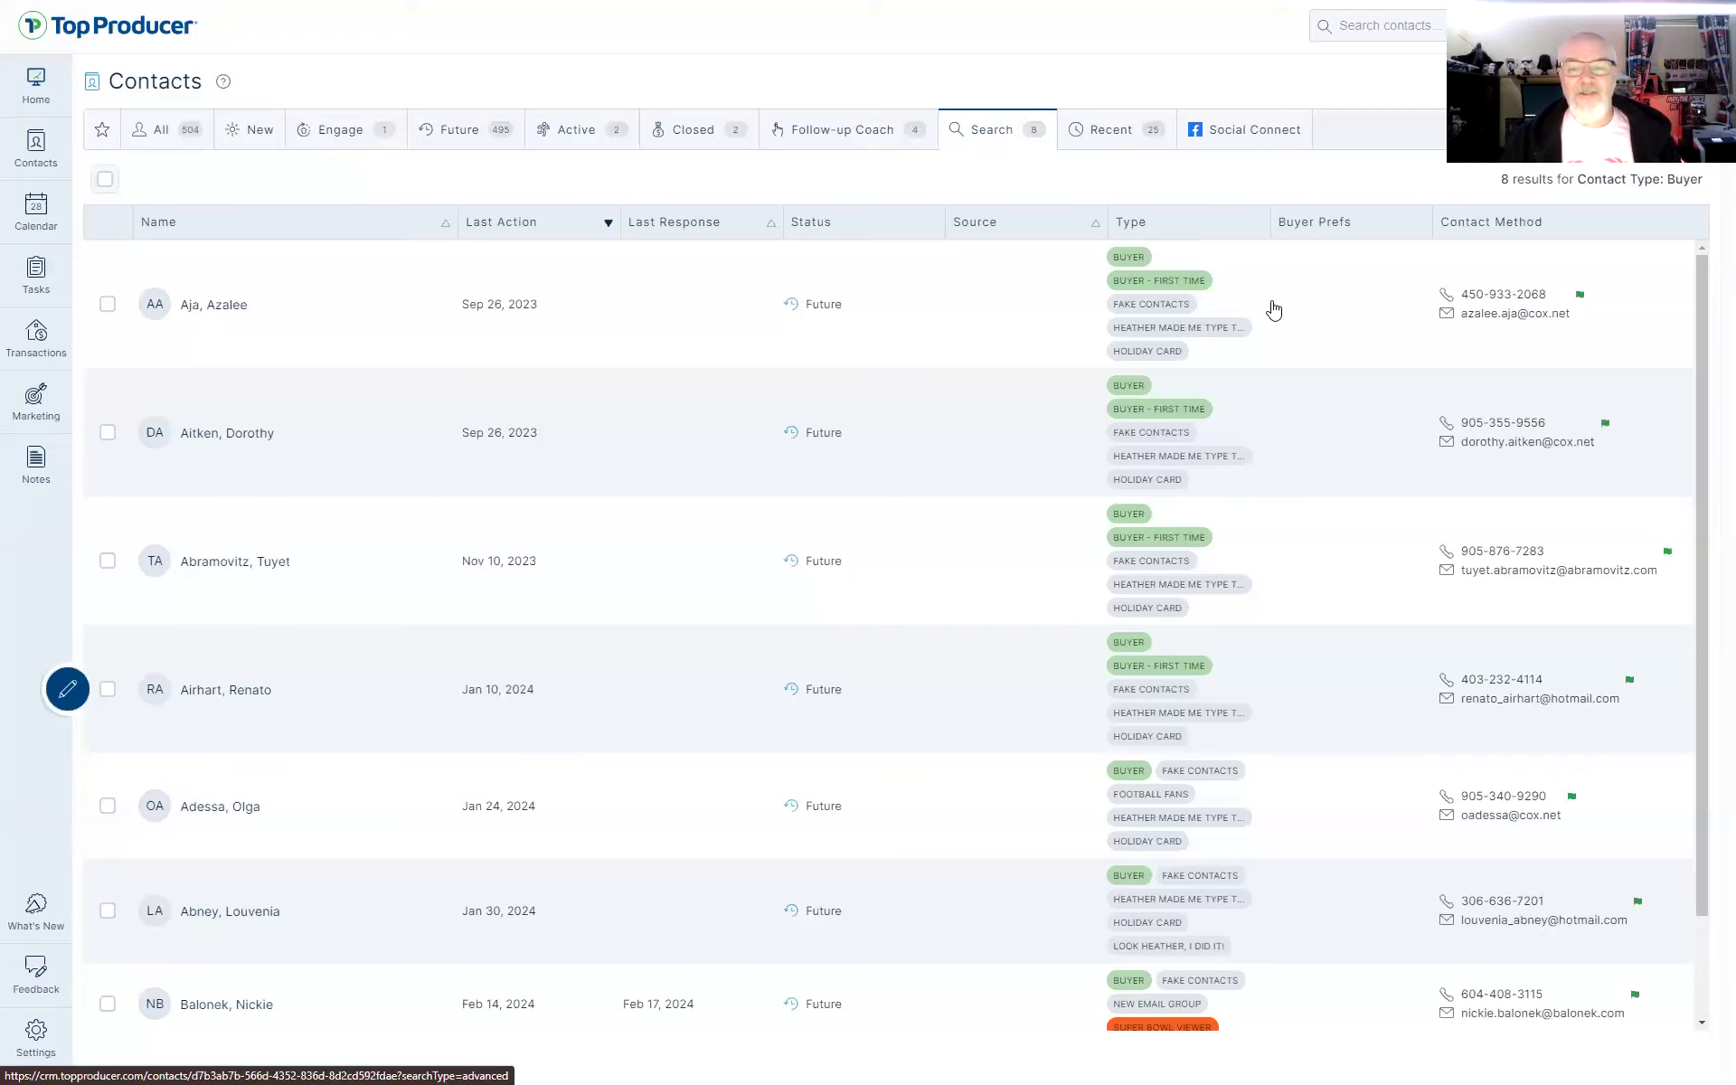
Add the "Dog Pawrent" contact type to the Buyer search criteria and apply the combined search
click(1639, 179)
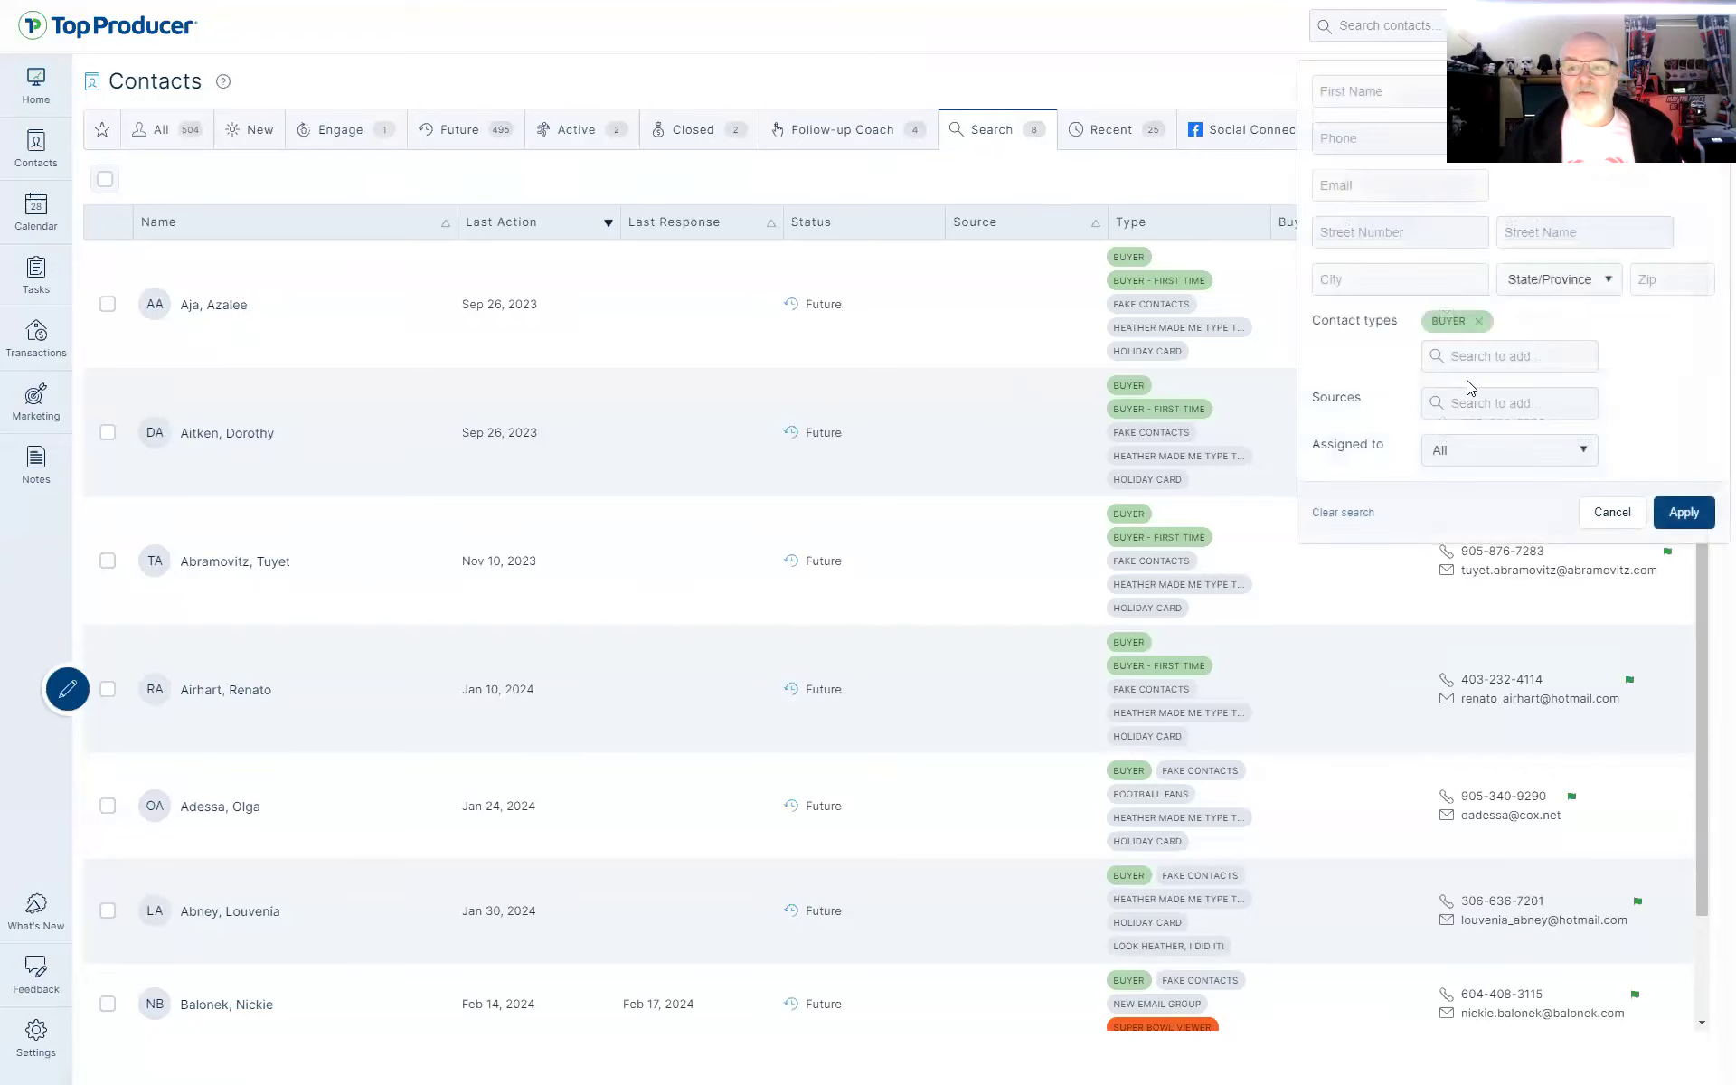
click(1509, 352)
click(1507, 573)
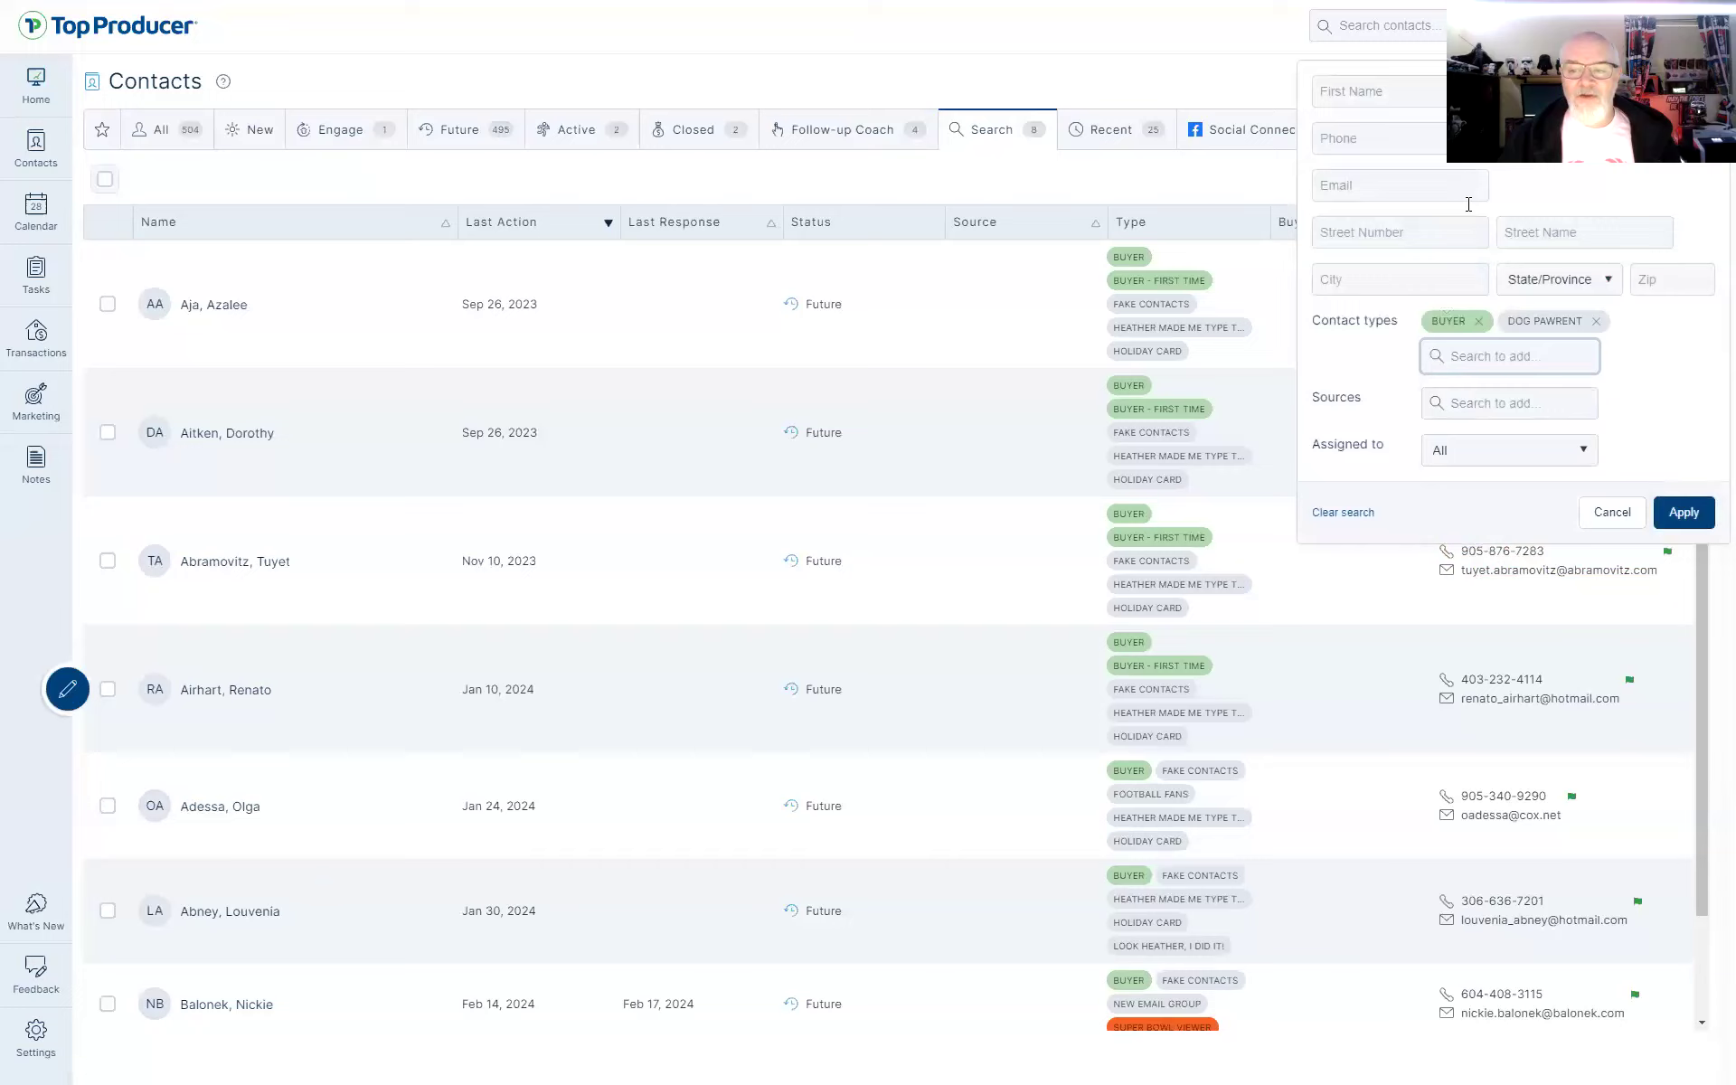
click(1696, 524)
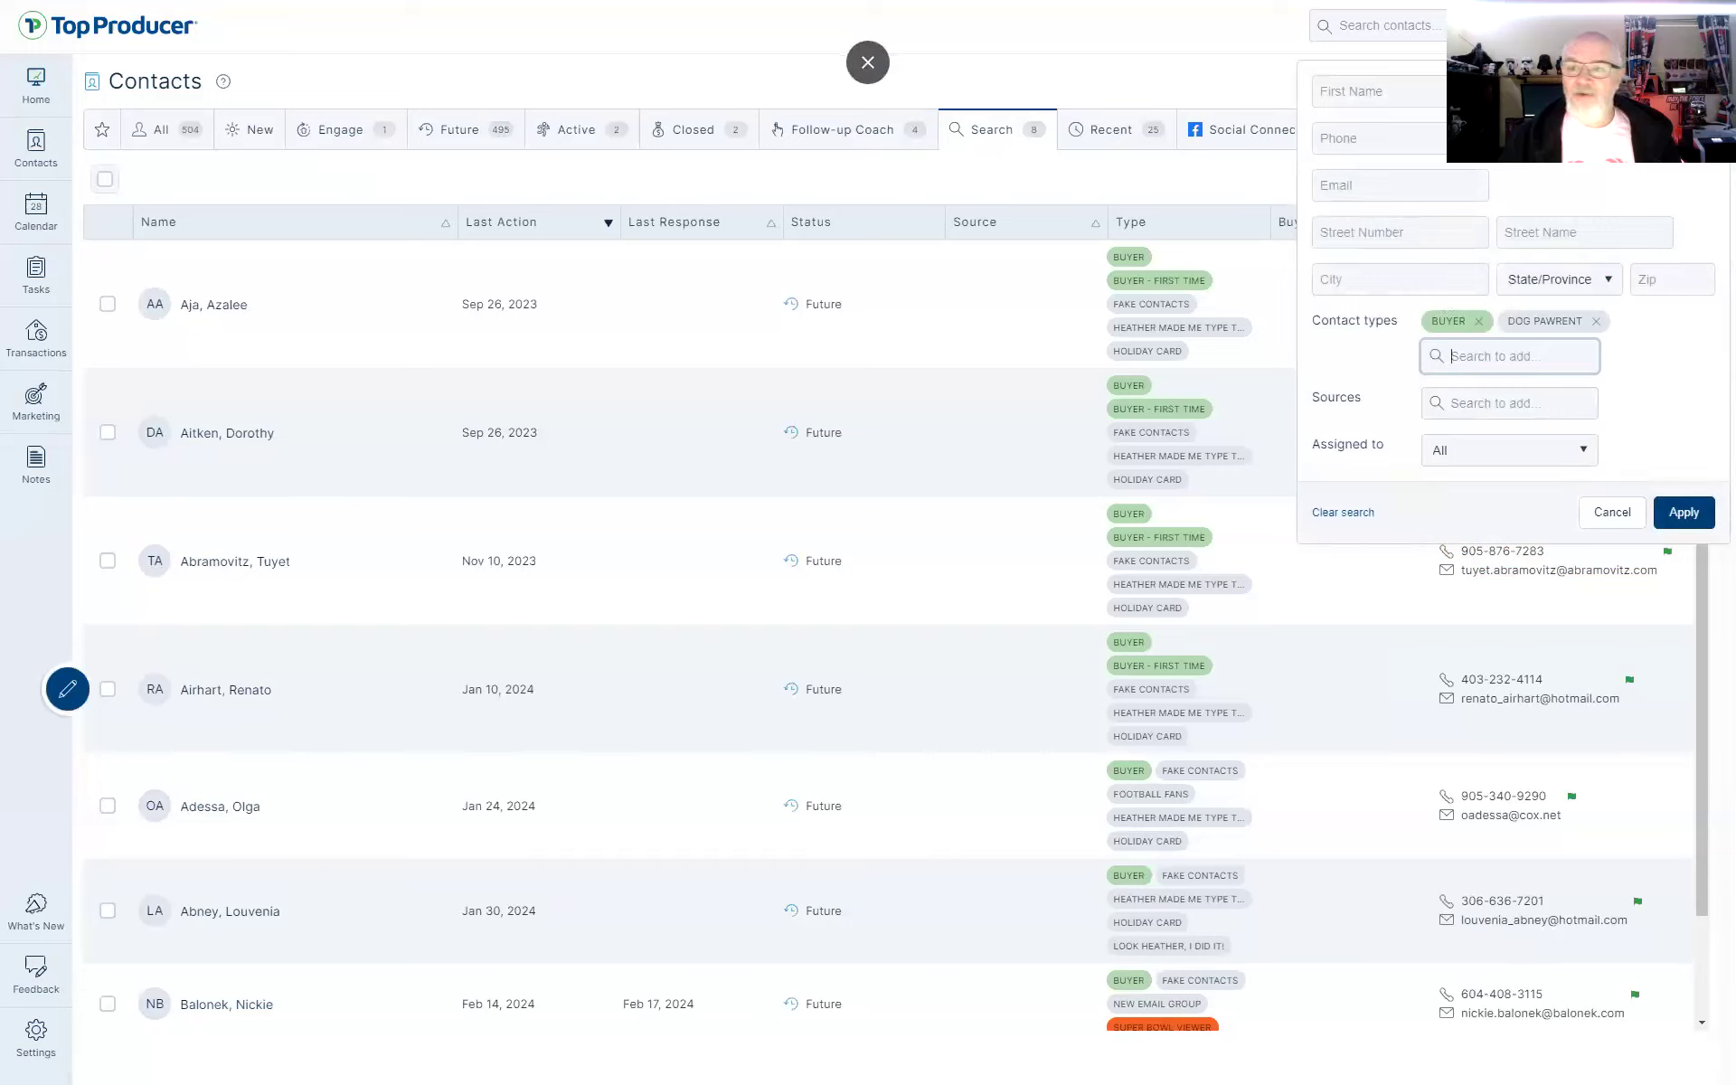
click(1639, 179)
click(1509, 355)
click(1492, 567)
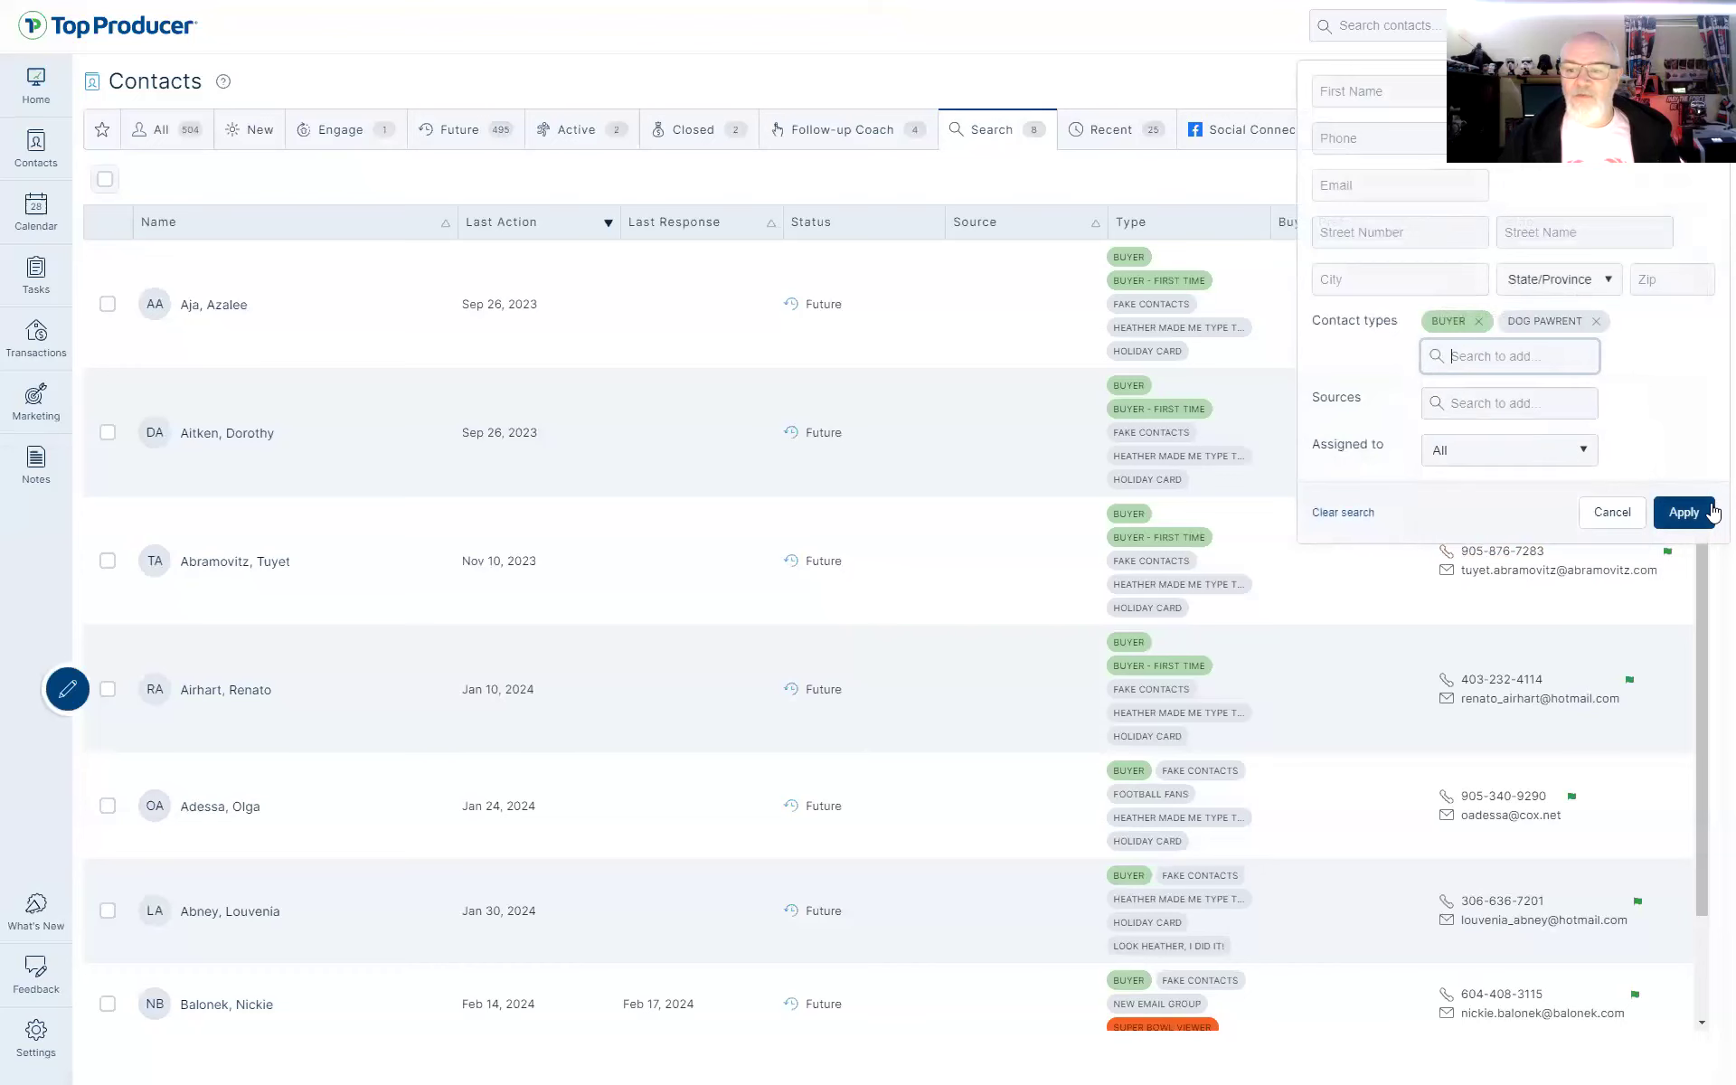
click(1705, 512)
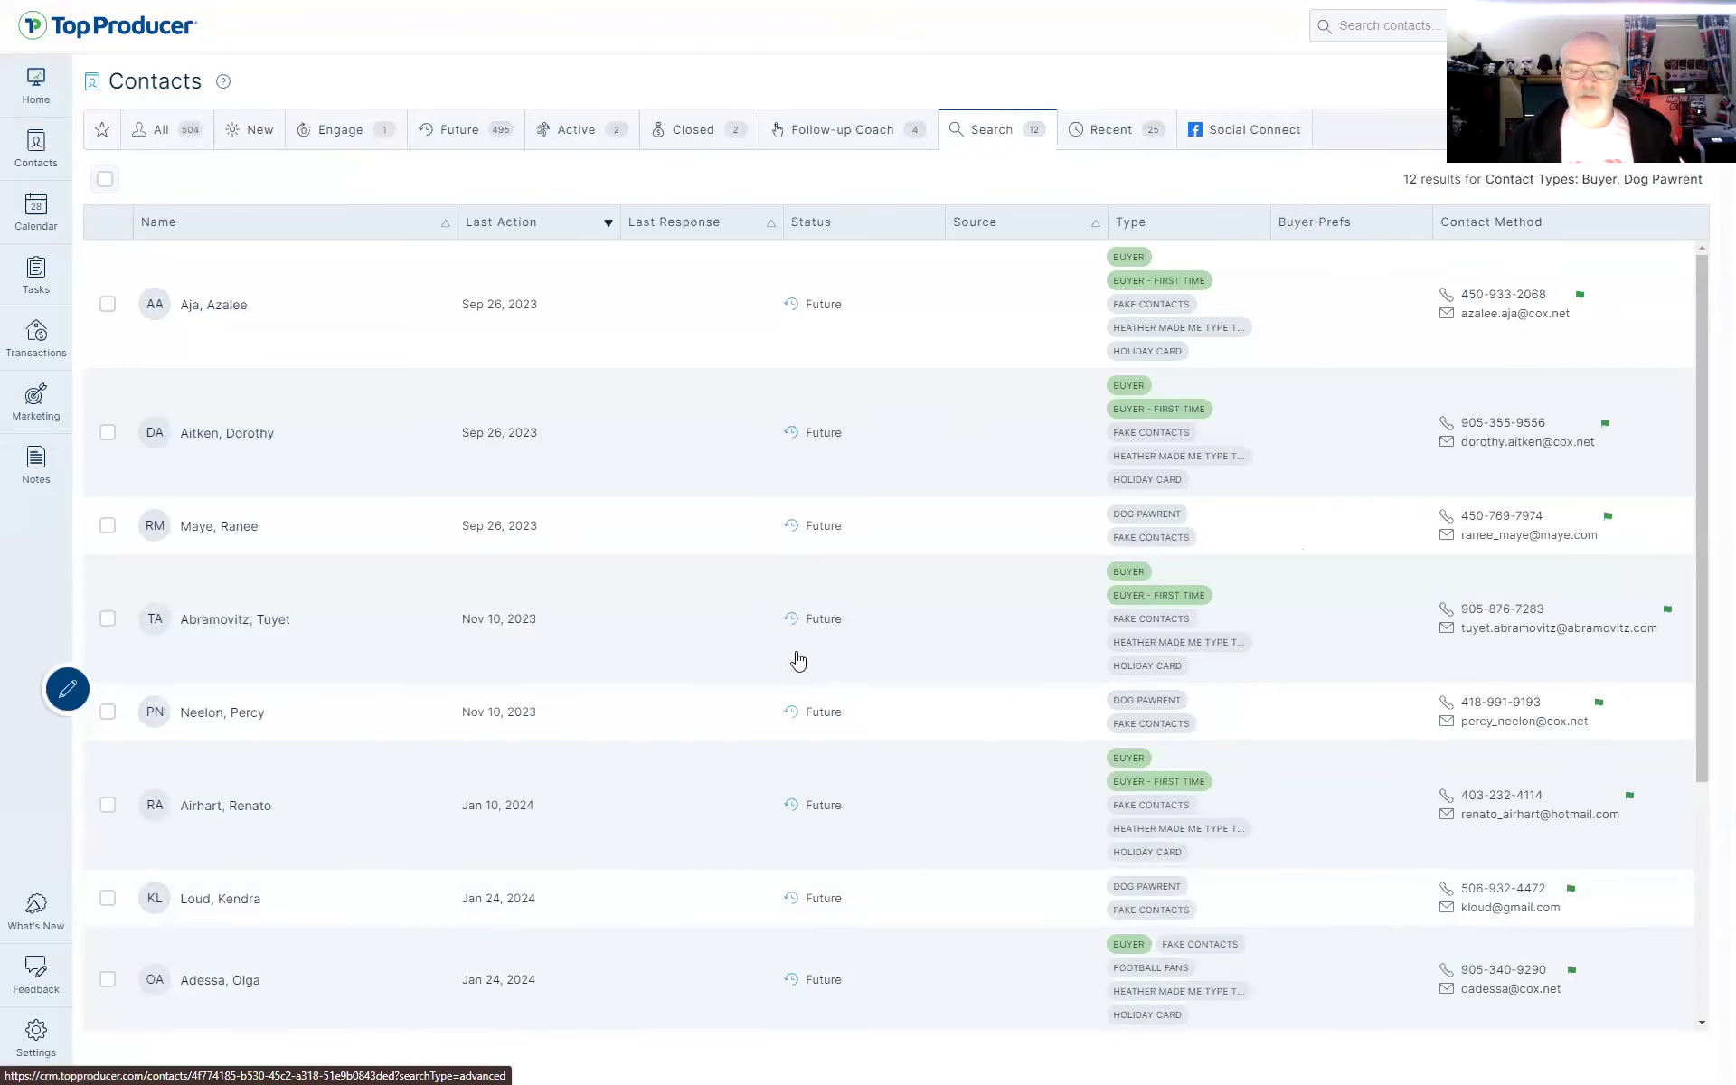
Examine the contact types of the contacts listed in the combined Buyer and Dog Pawrent results
scroll(860, 620, down, 3)
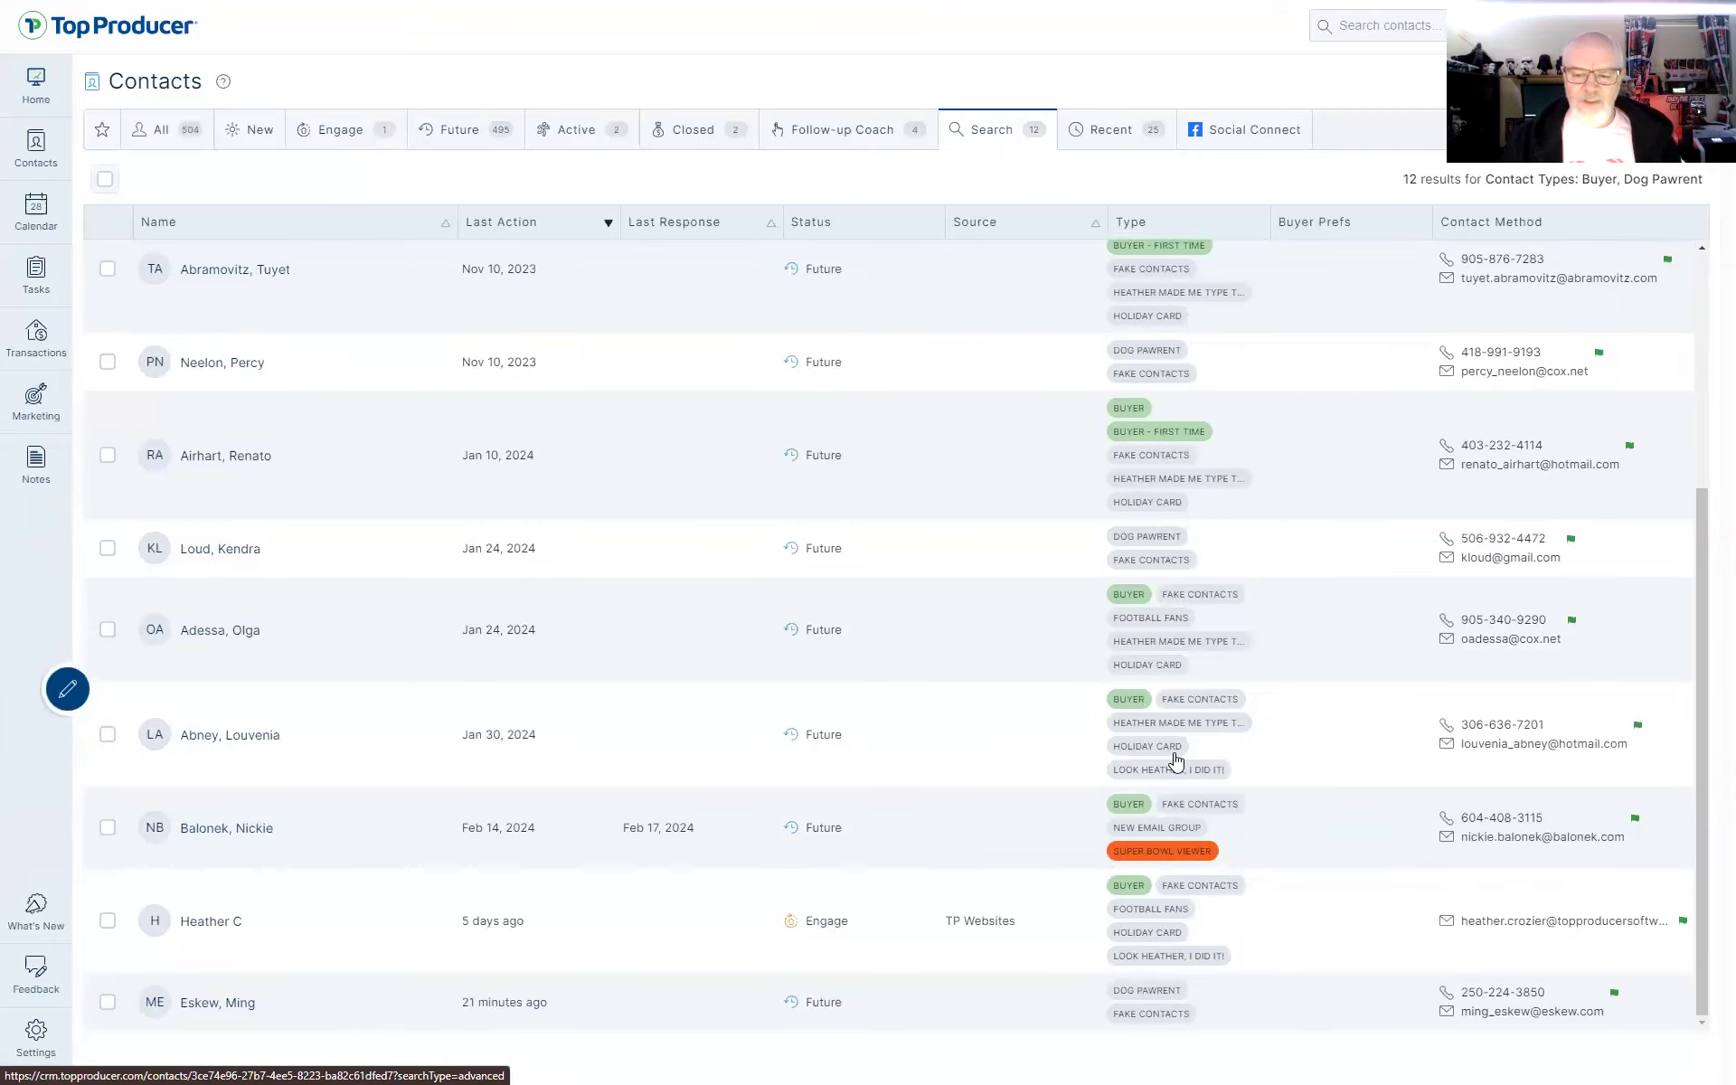
scroll(1175, 754, up, 3)
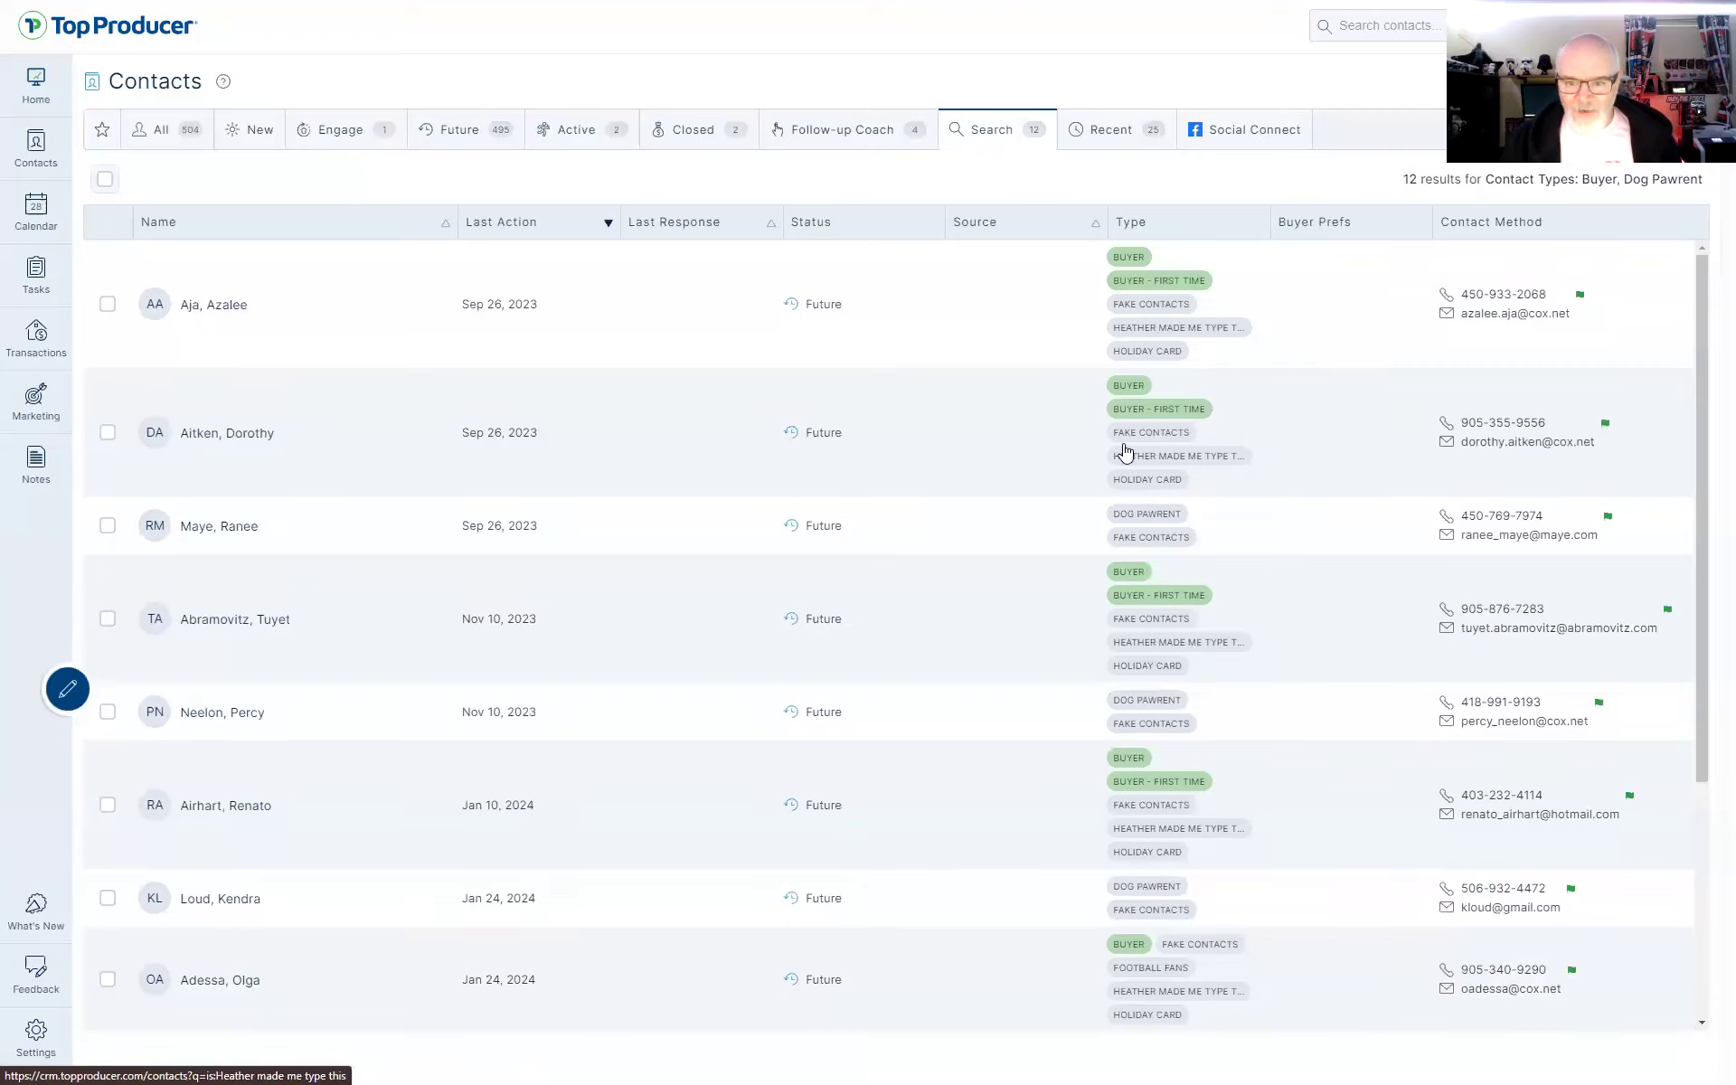
scroll(1294, 574, down, 4)
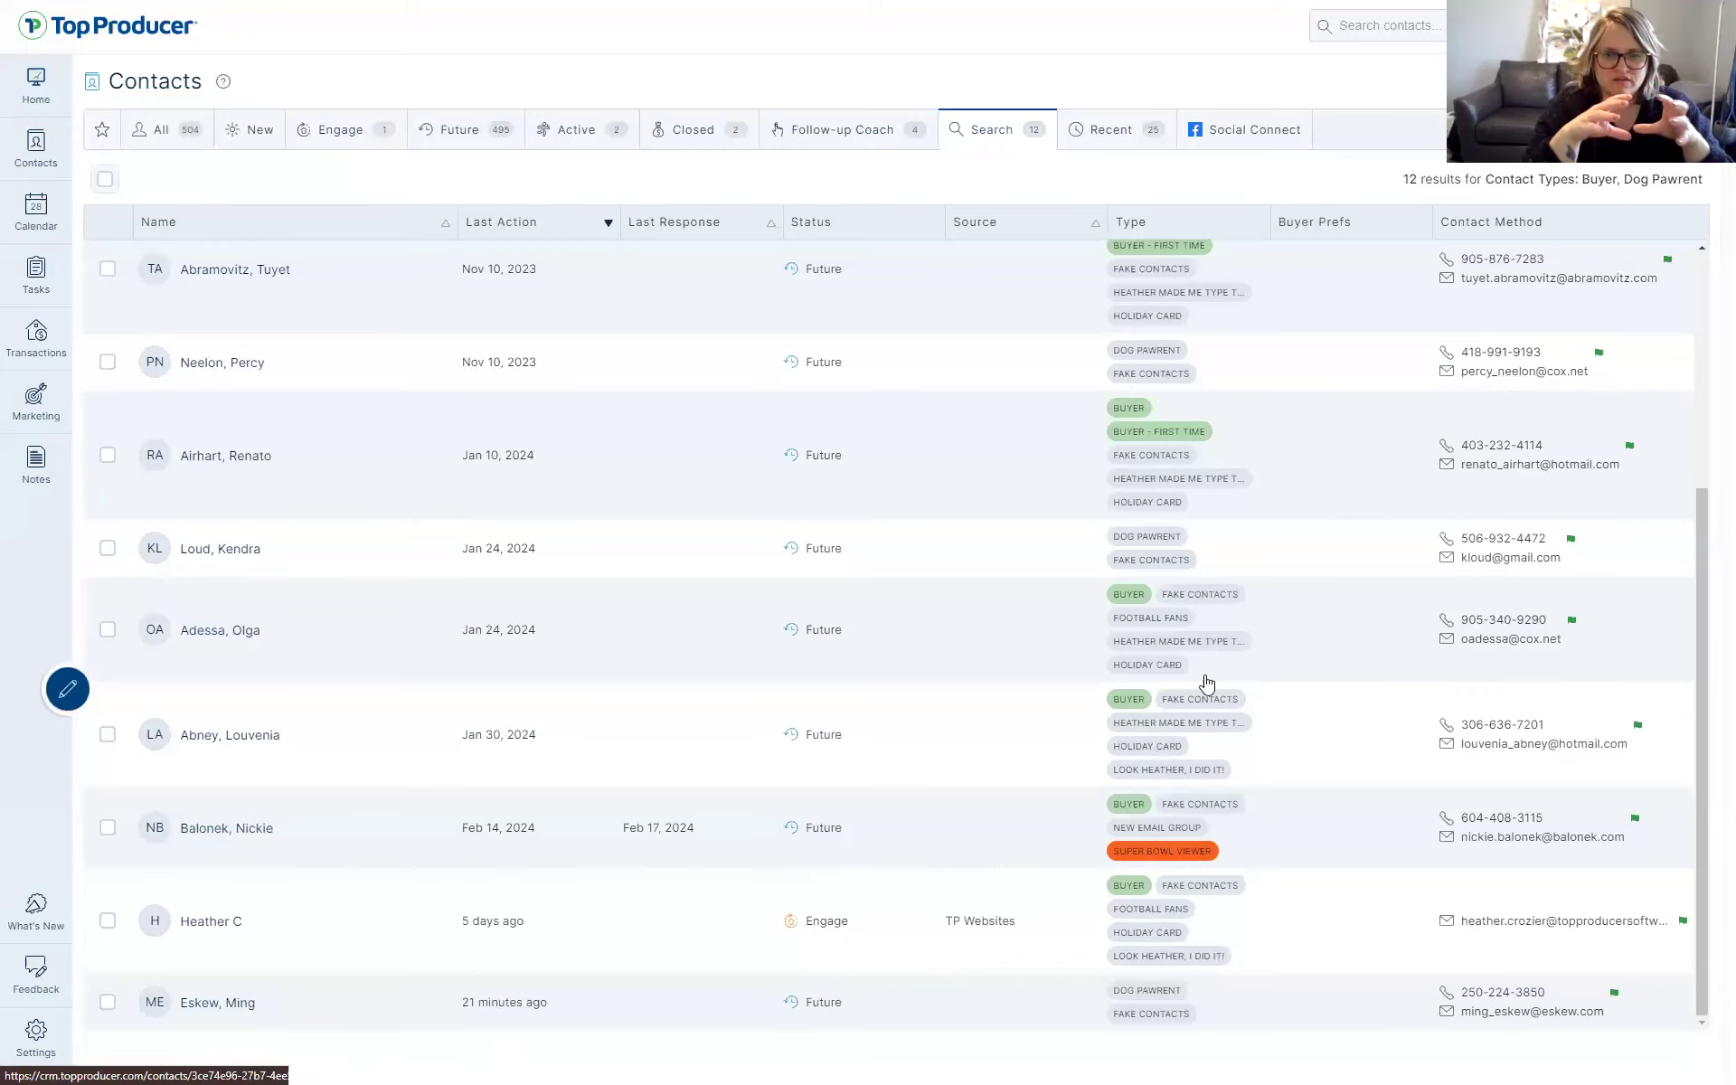
scroll(1286, 646, up, 4)
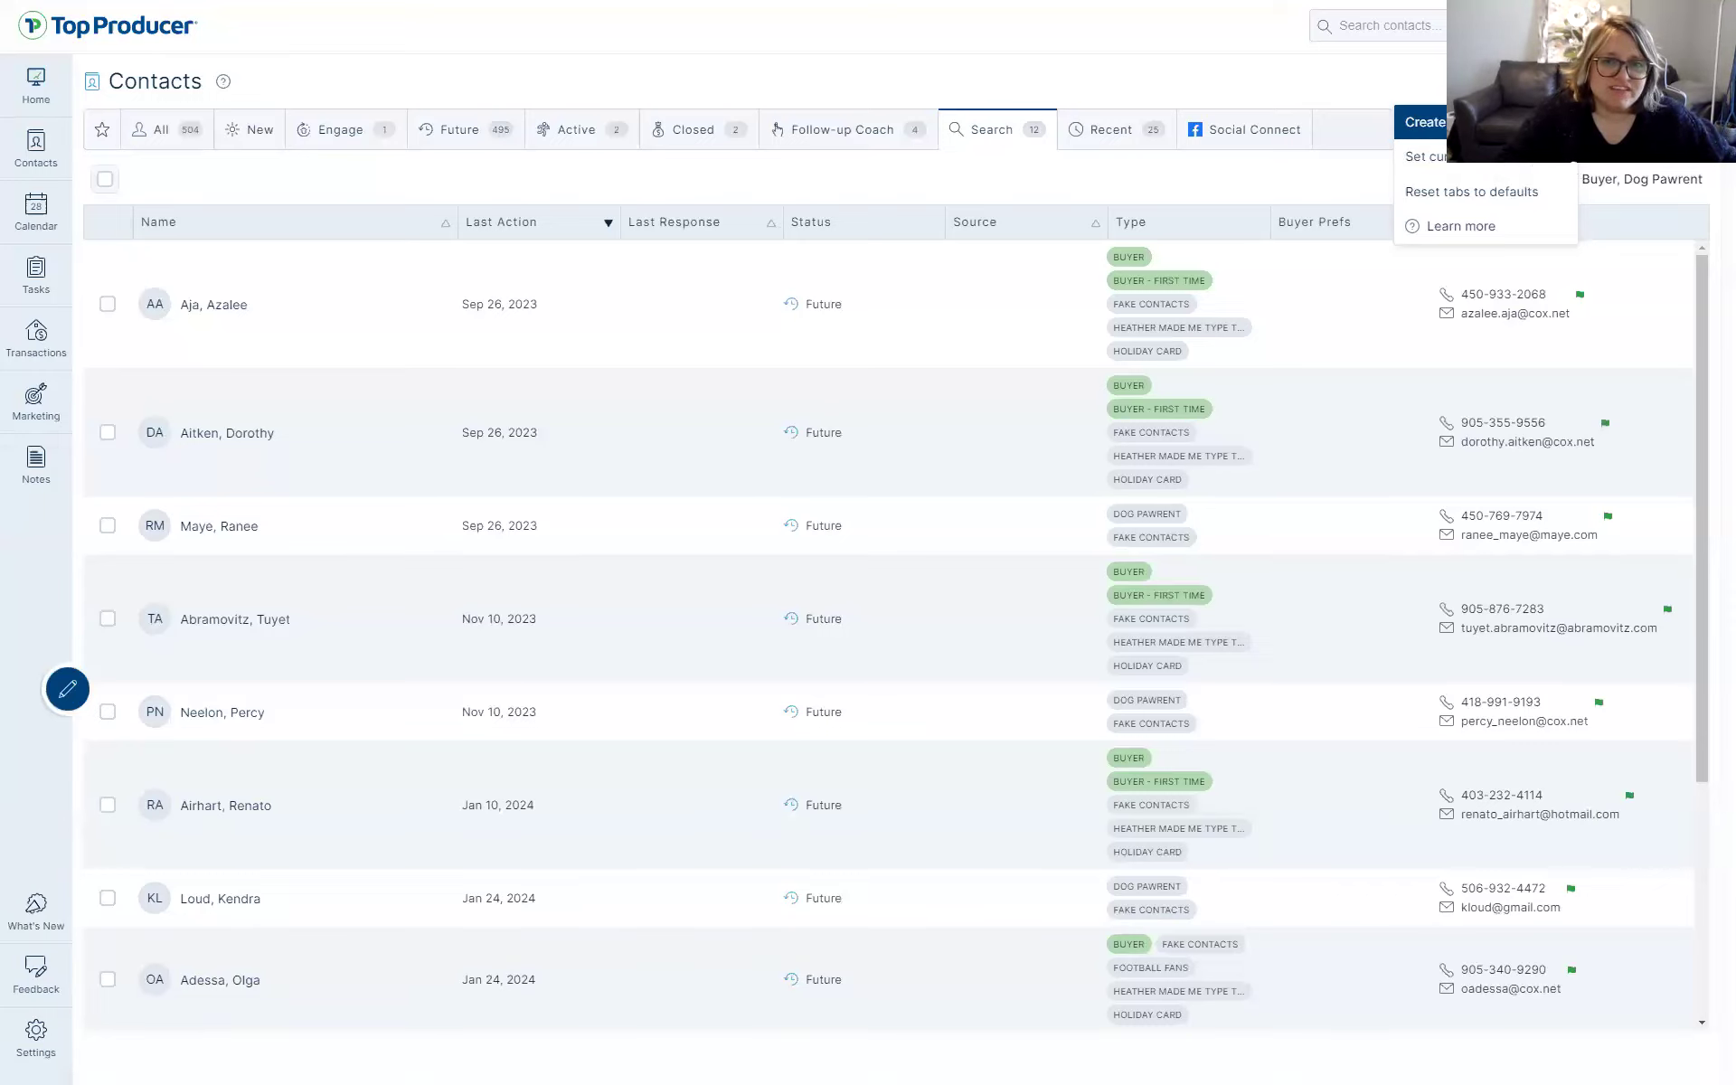
Start a contact tab labelled with the presenter's first name plus "s go to people and dogs" and add the "Dog Pawrent" contact type
click(1423, 122)
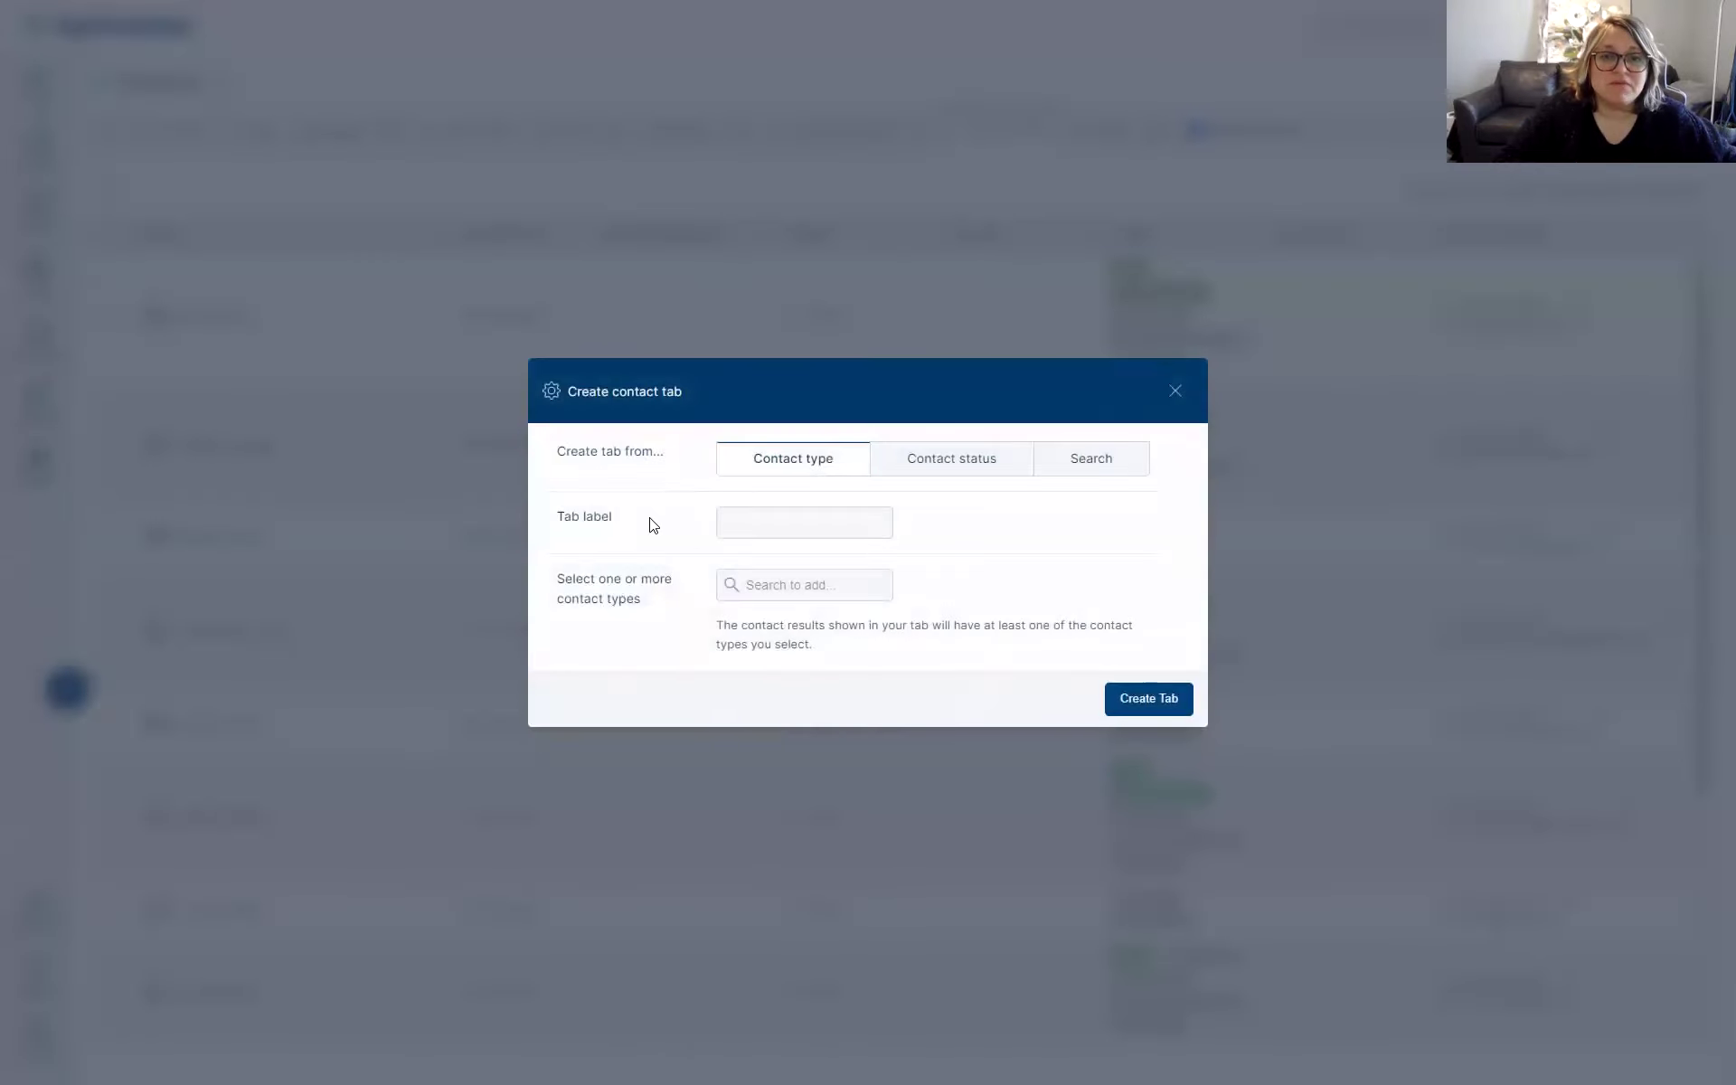
click(800, 522)
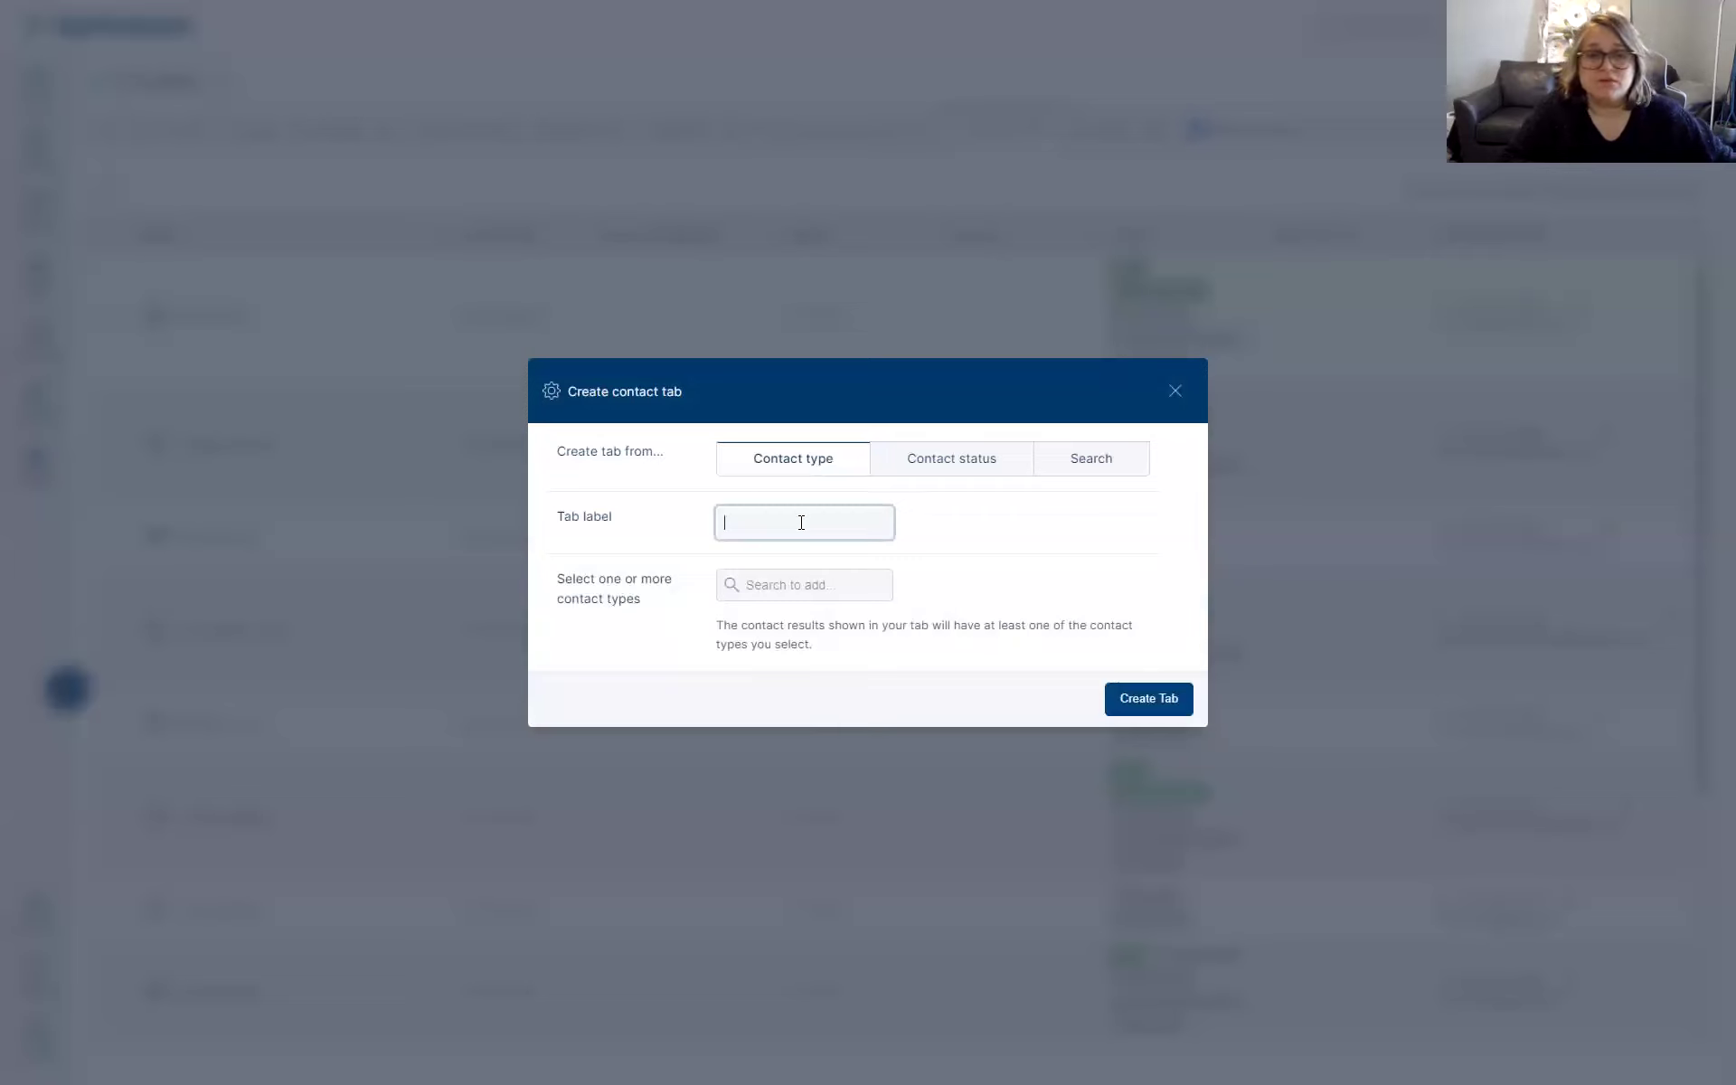
text(Heather)
text(s go to people and dogs)
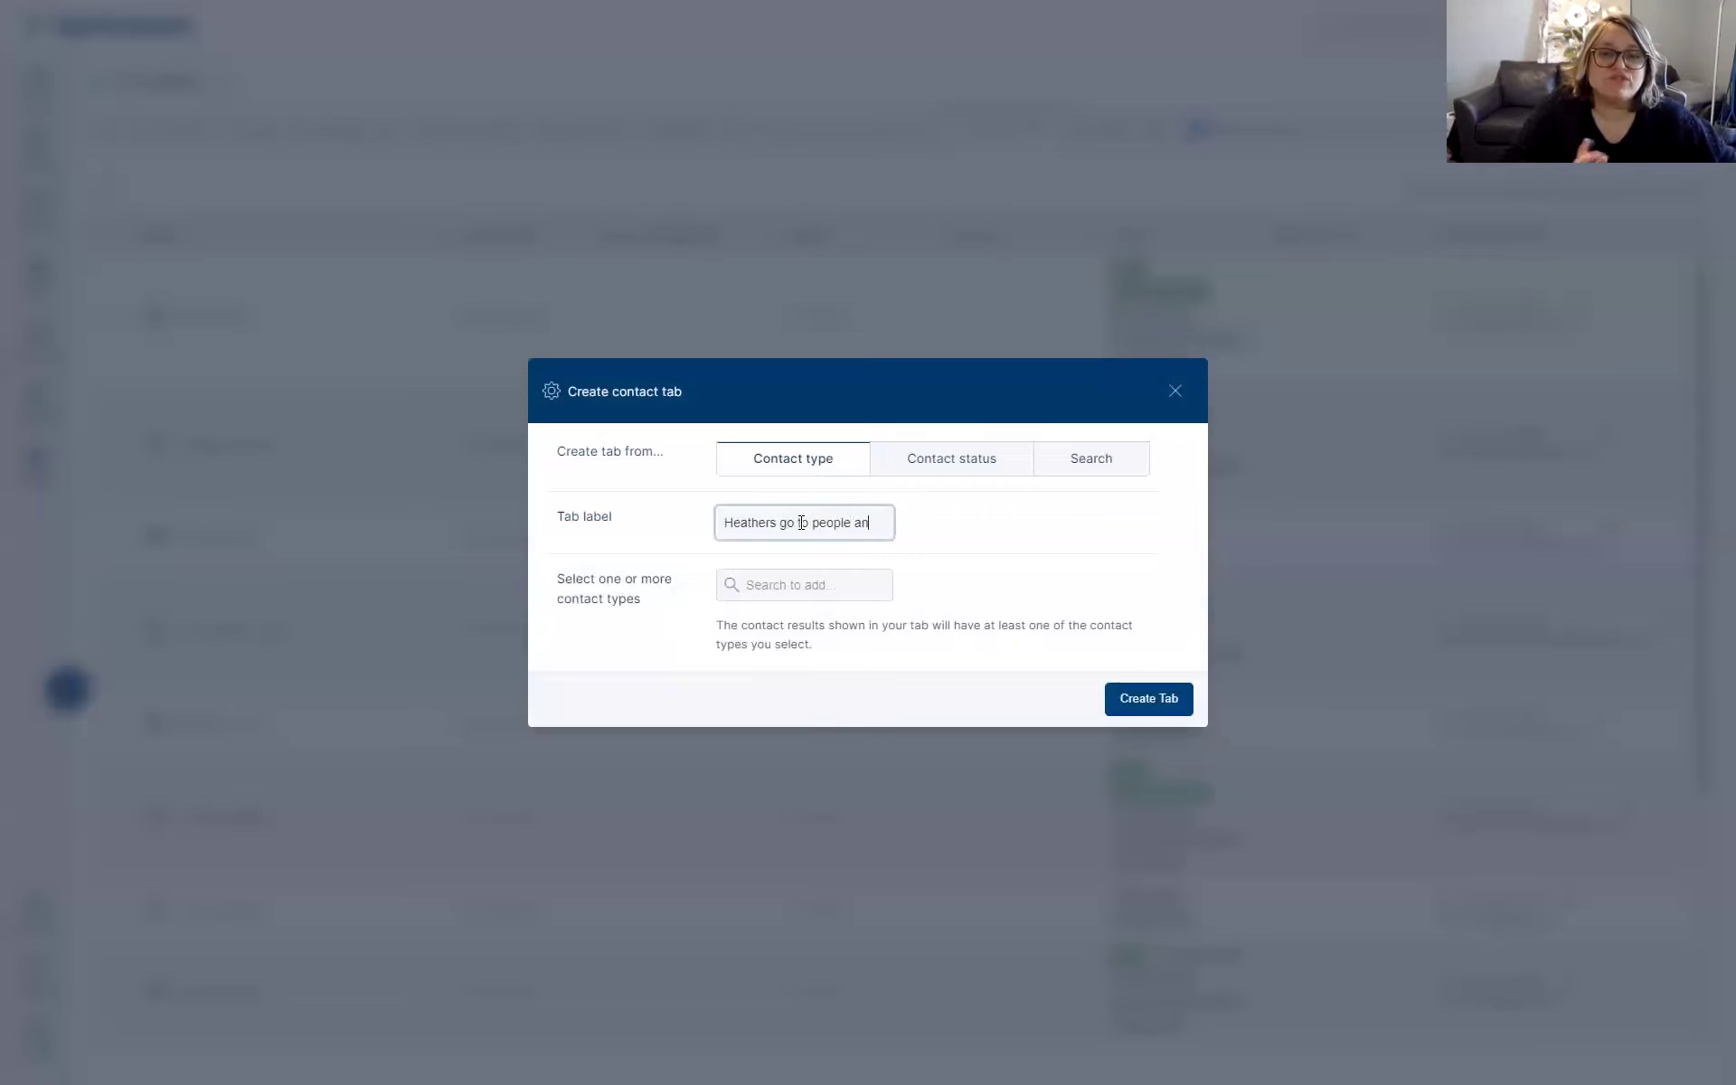
click(799, 584)
click(786, 797)
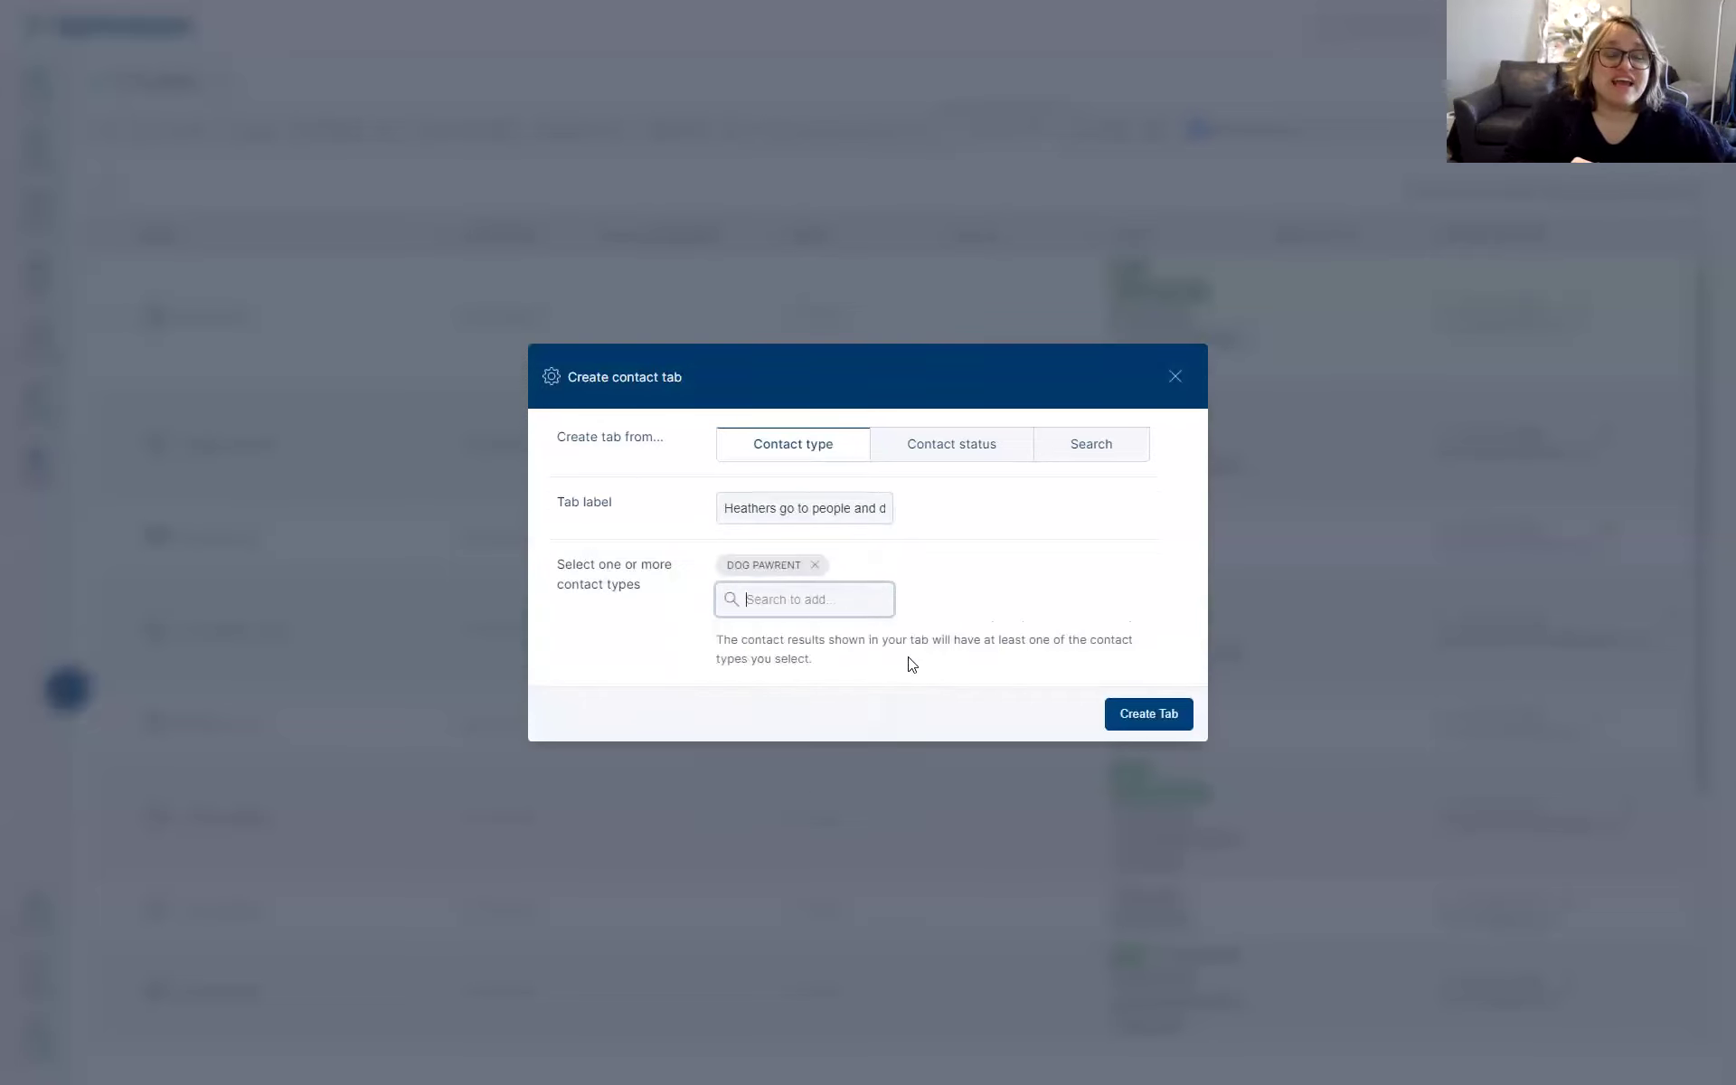
Add the contact types ending in "knows boats??" and "made me type this" to the new contact tab
click(777, 601)
scroll(820, 744, down, 5)
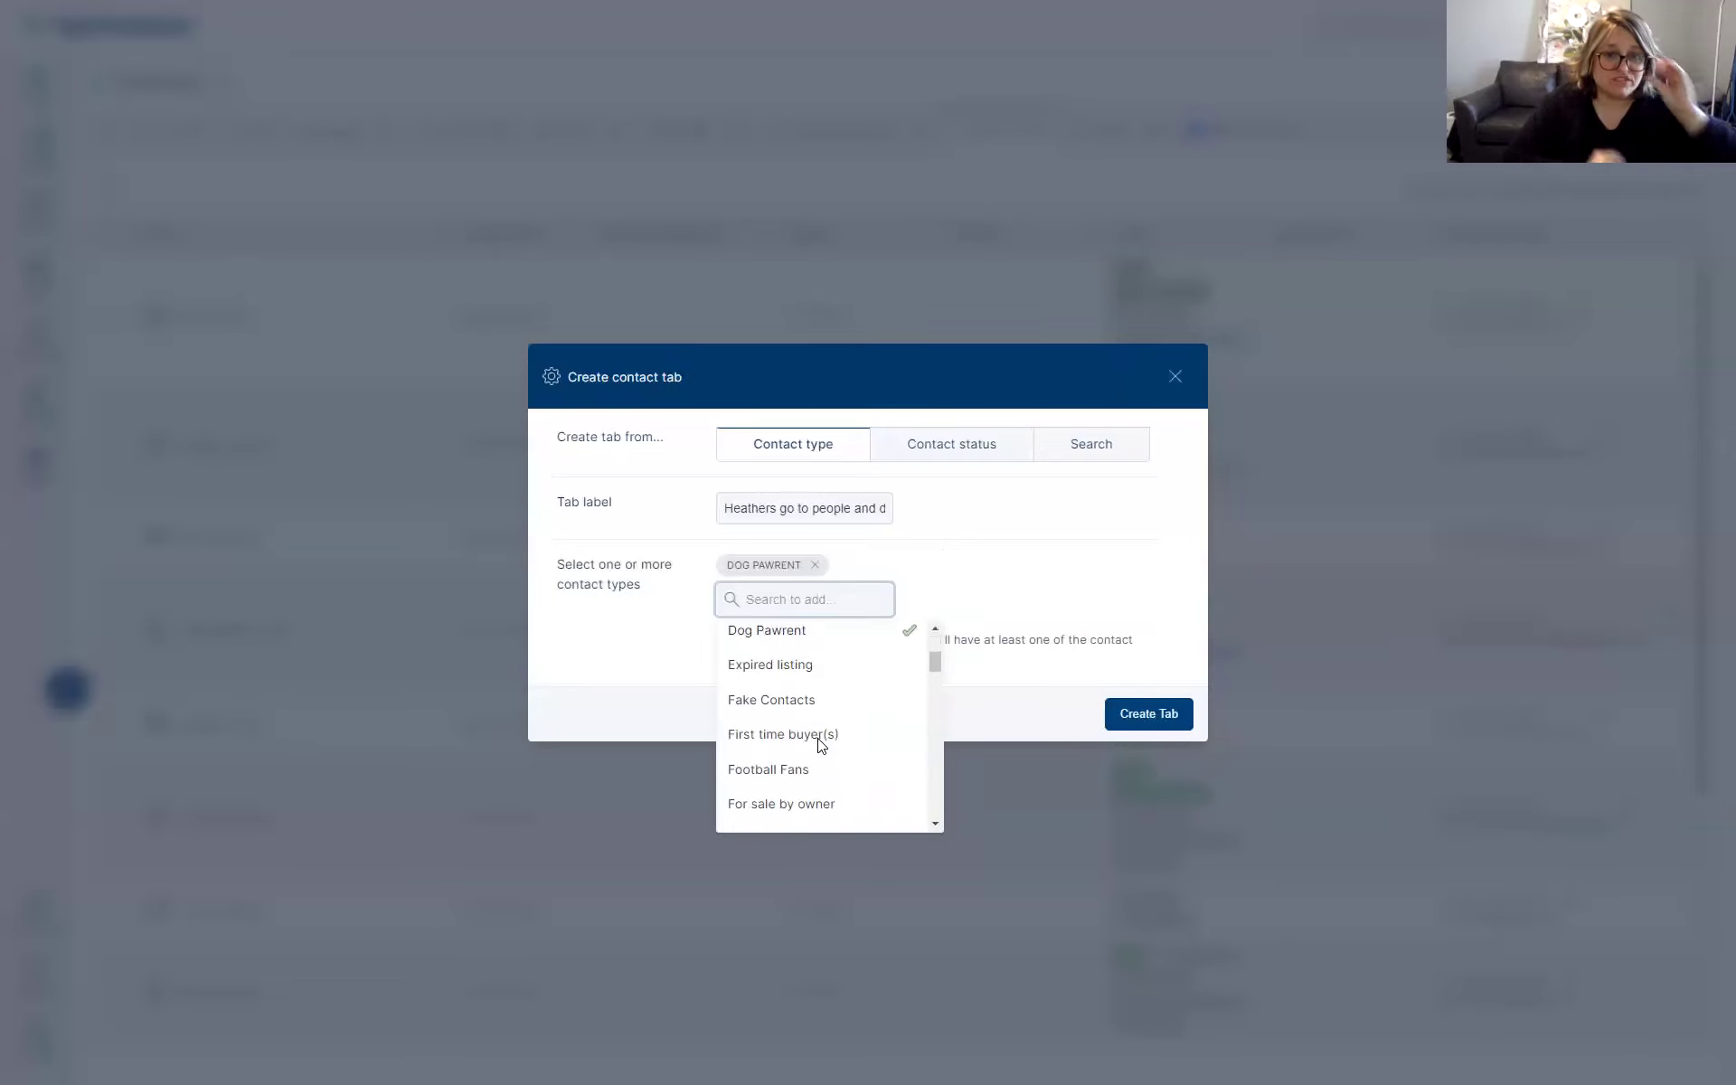
scroll(820, 744, down, 1)
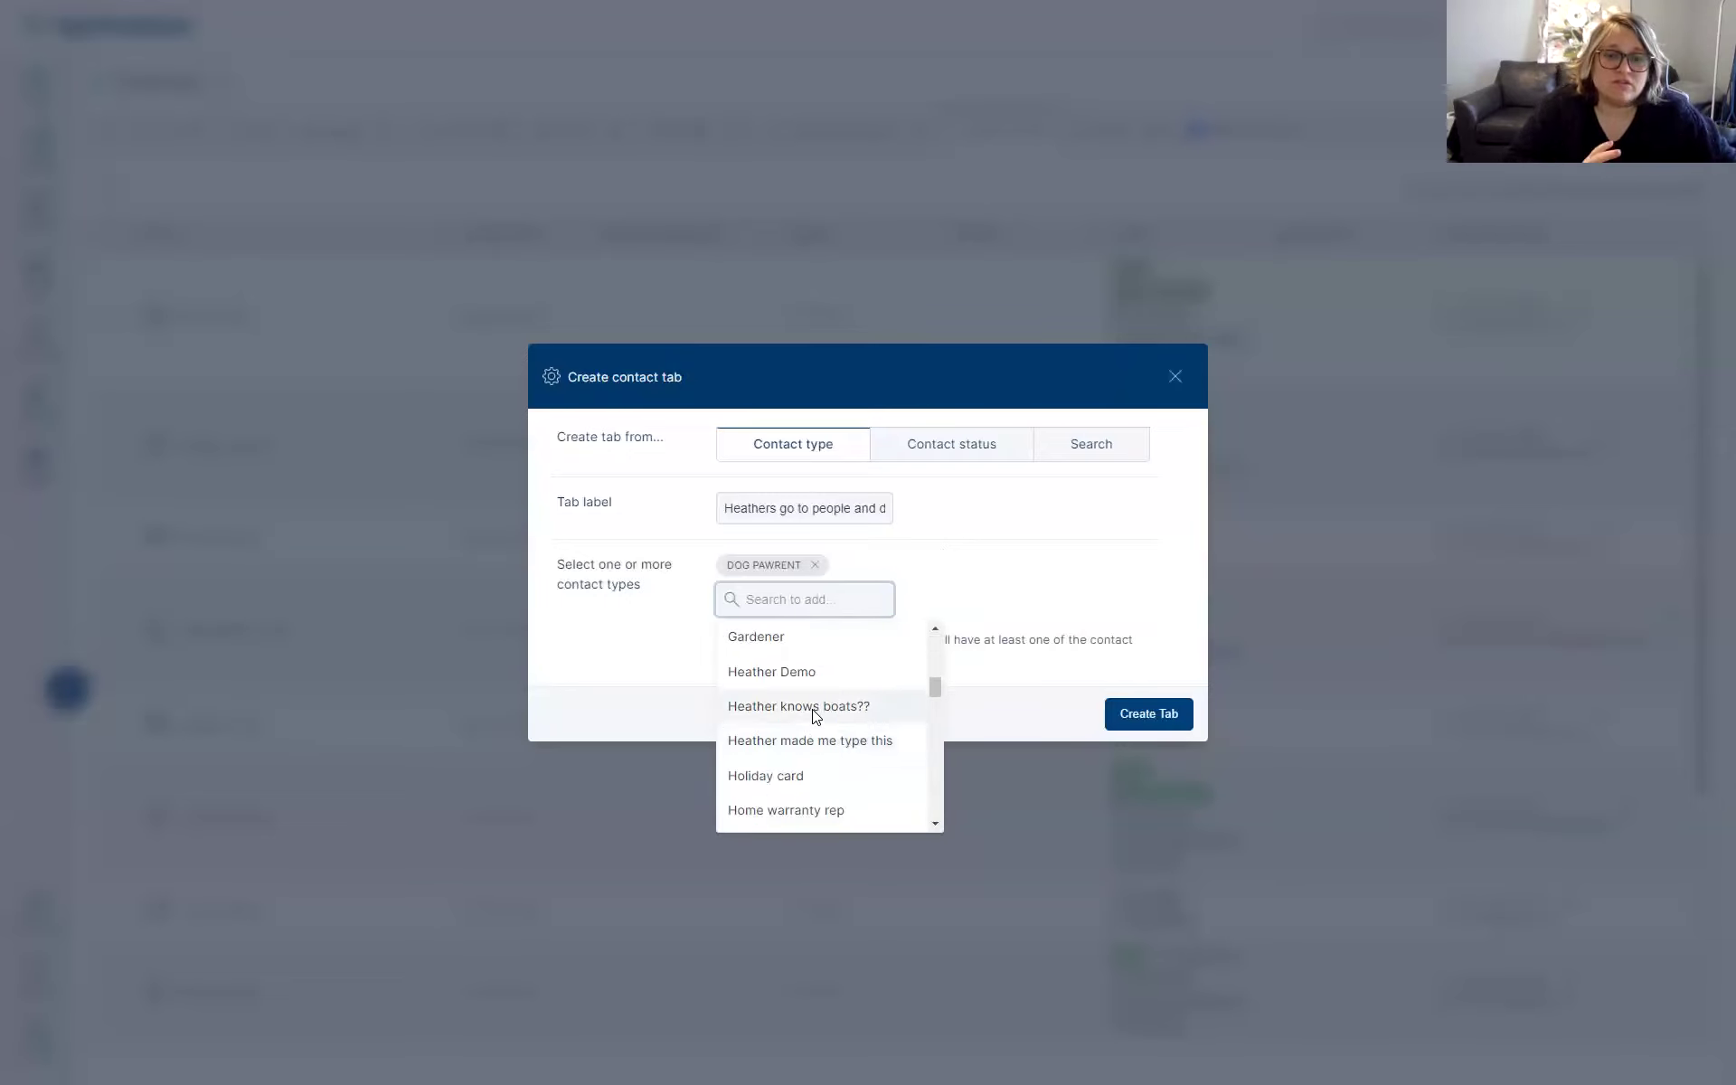
click(813, 703)
click(823, 606)
scroll(807, 774, down, 6)
scroll(809, 781, down, 1)
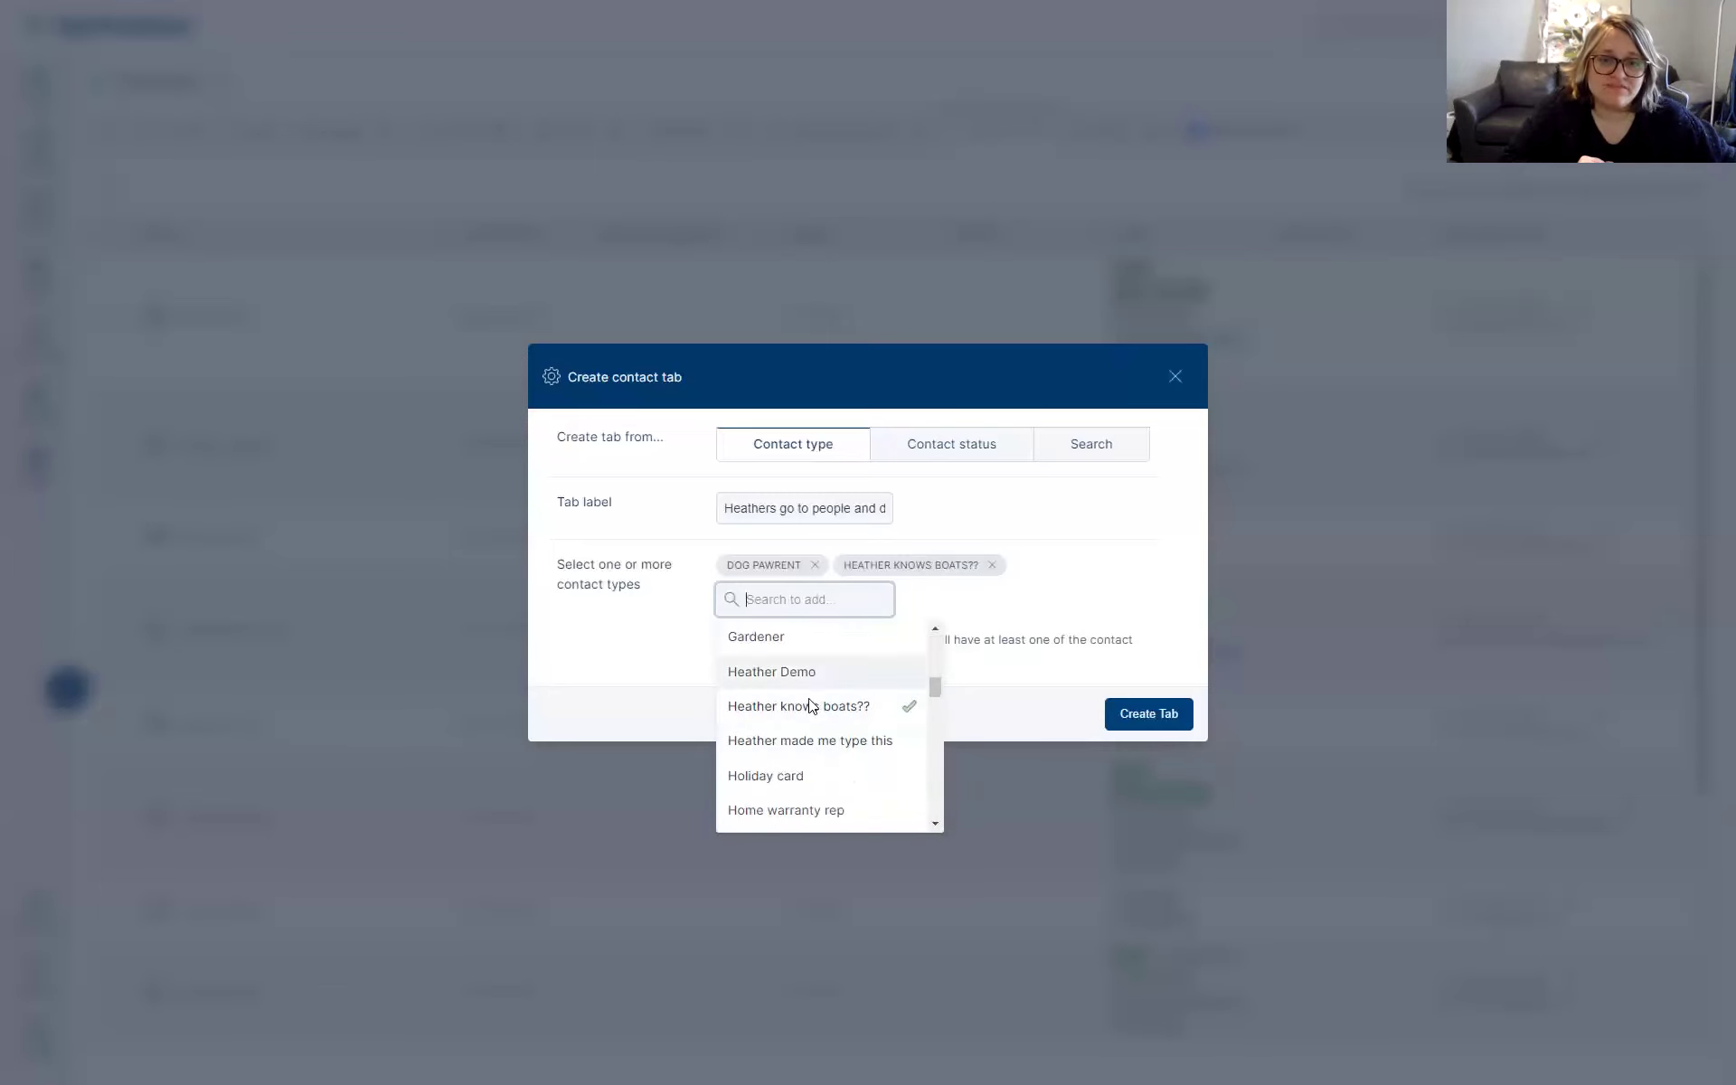
click(808, 732)
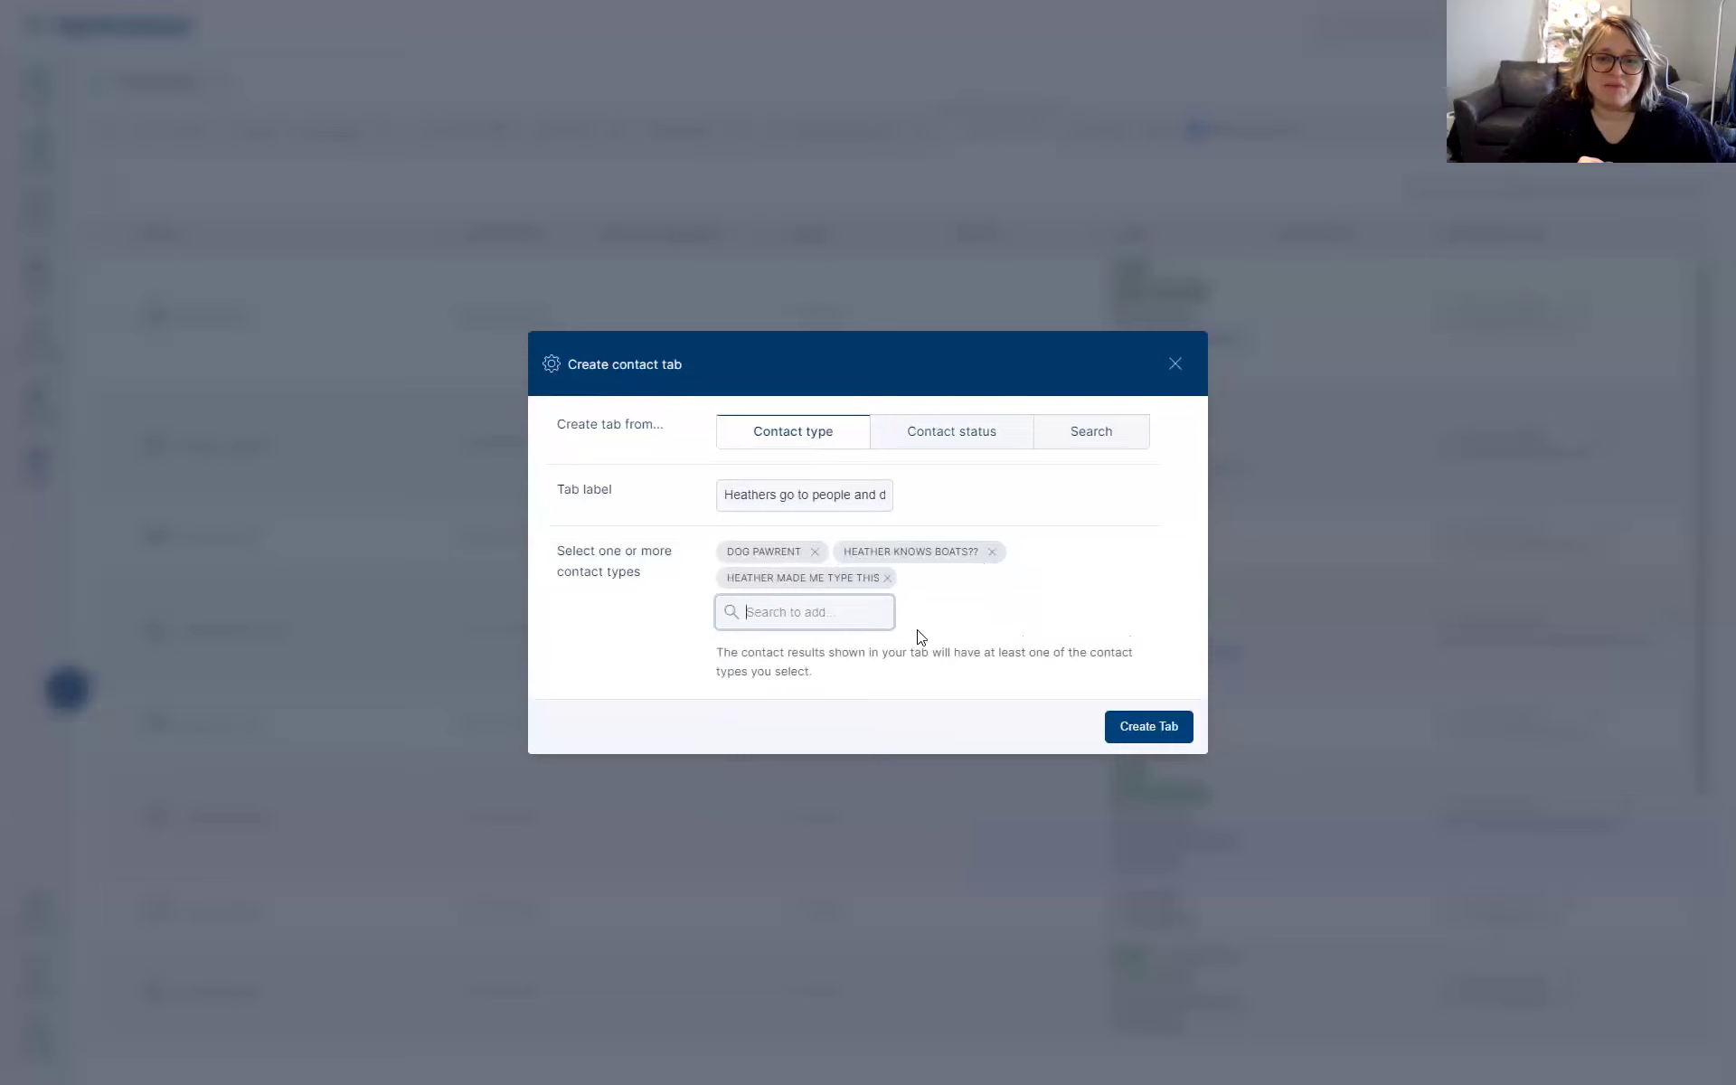
Add the contact type ending in "I did it!" to the new contact tab and create the tab
click(1152, 737)
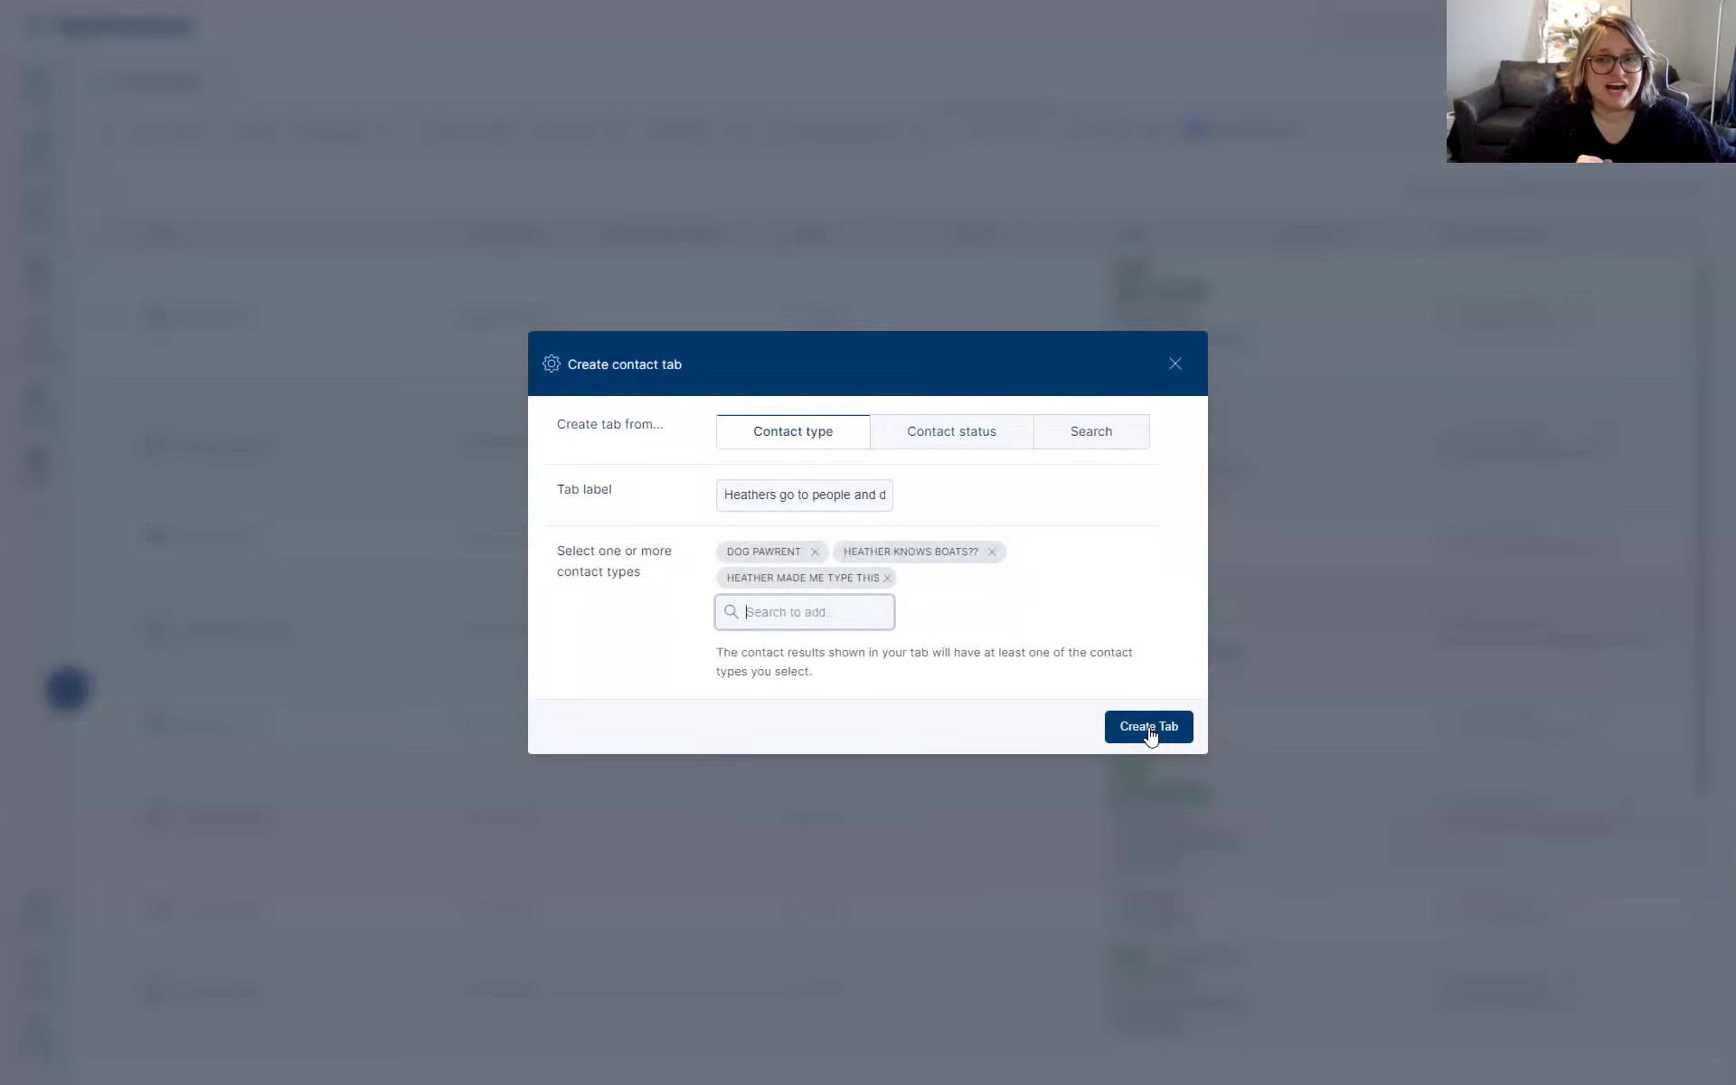
click(1151, 737)
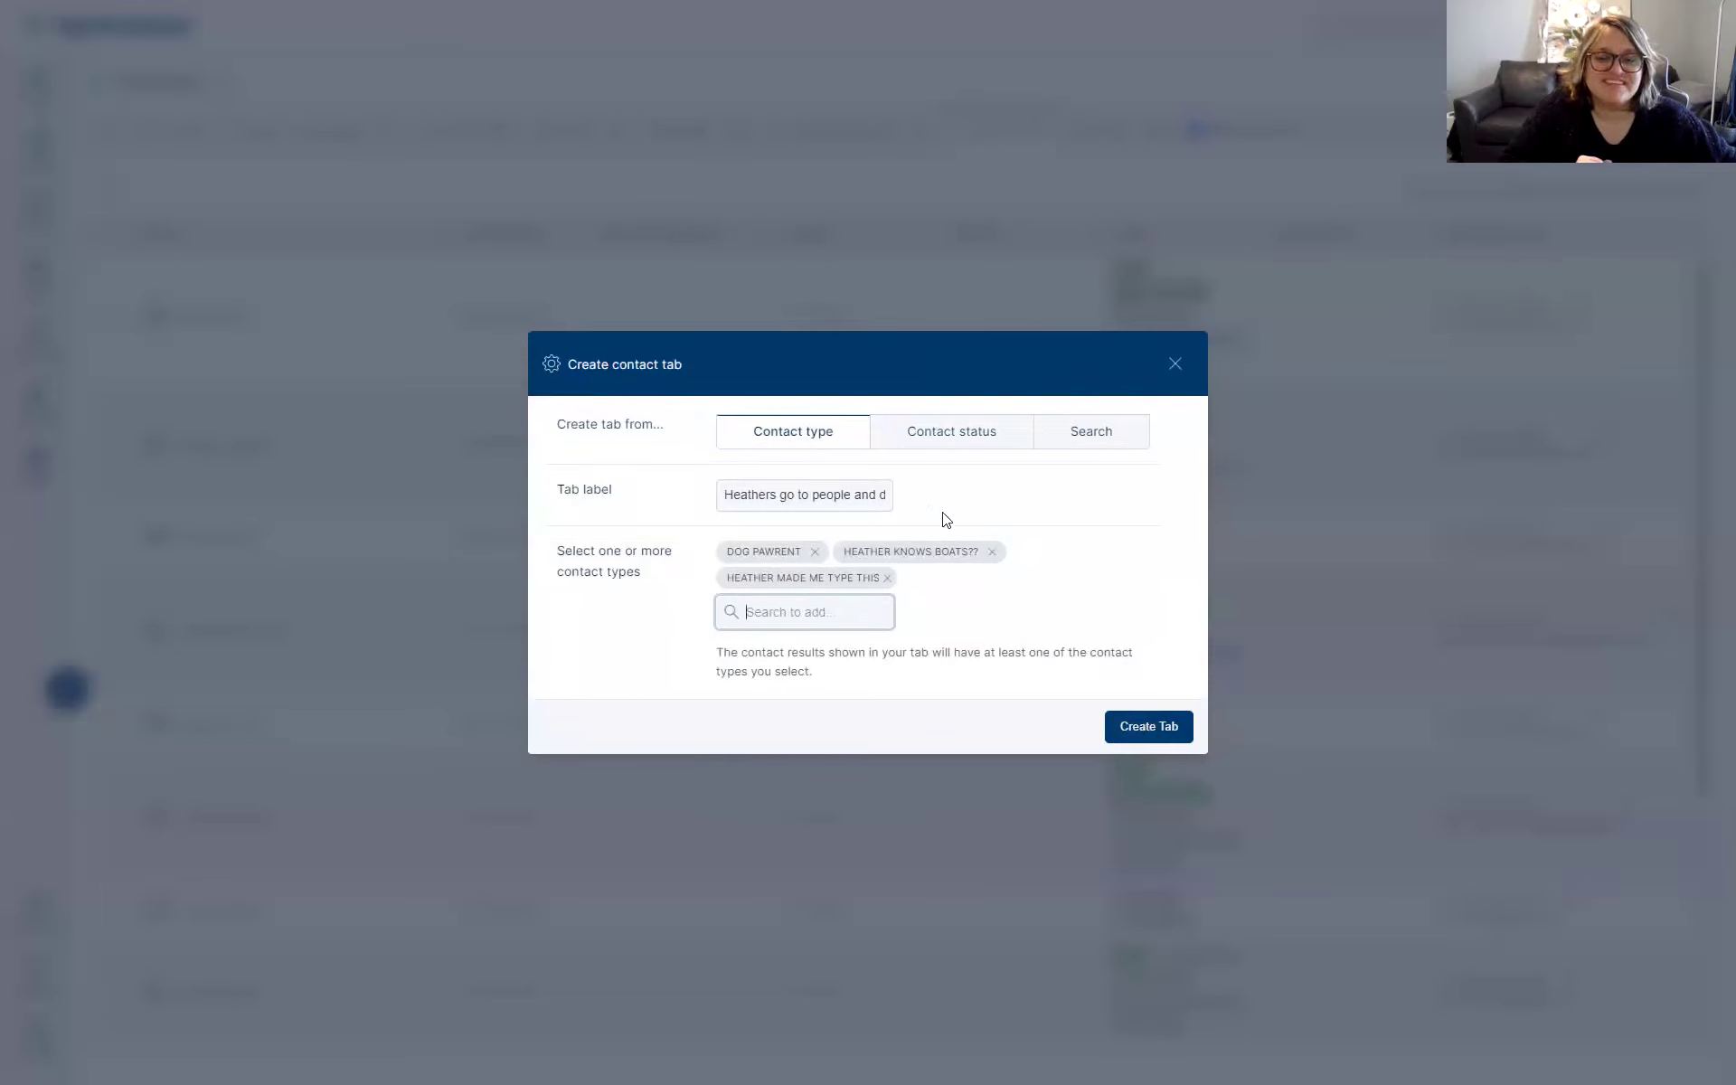
click(817, 617)
text(Heather)
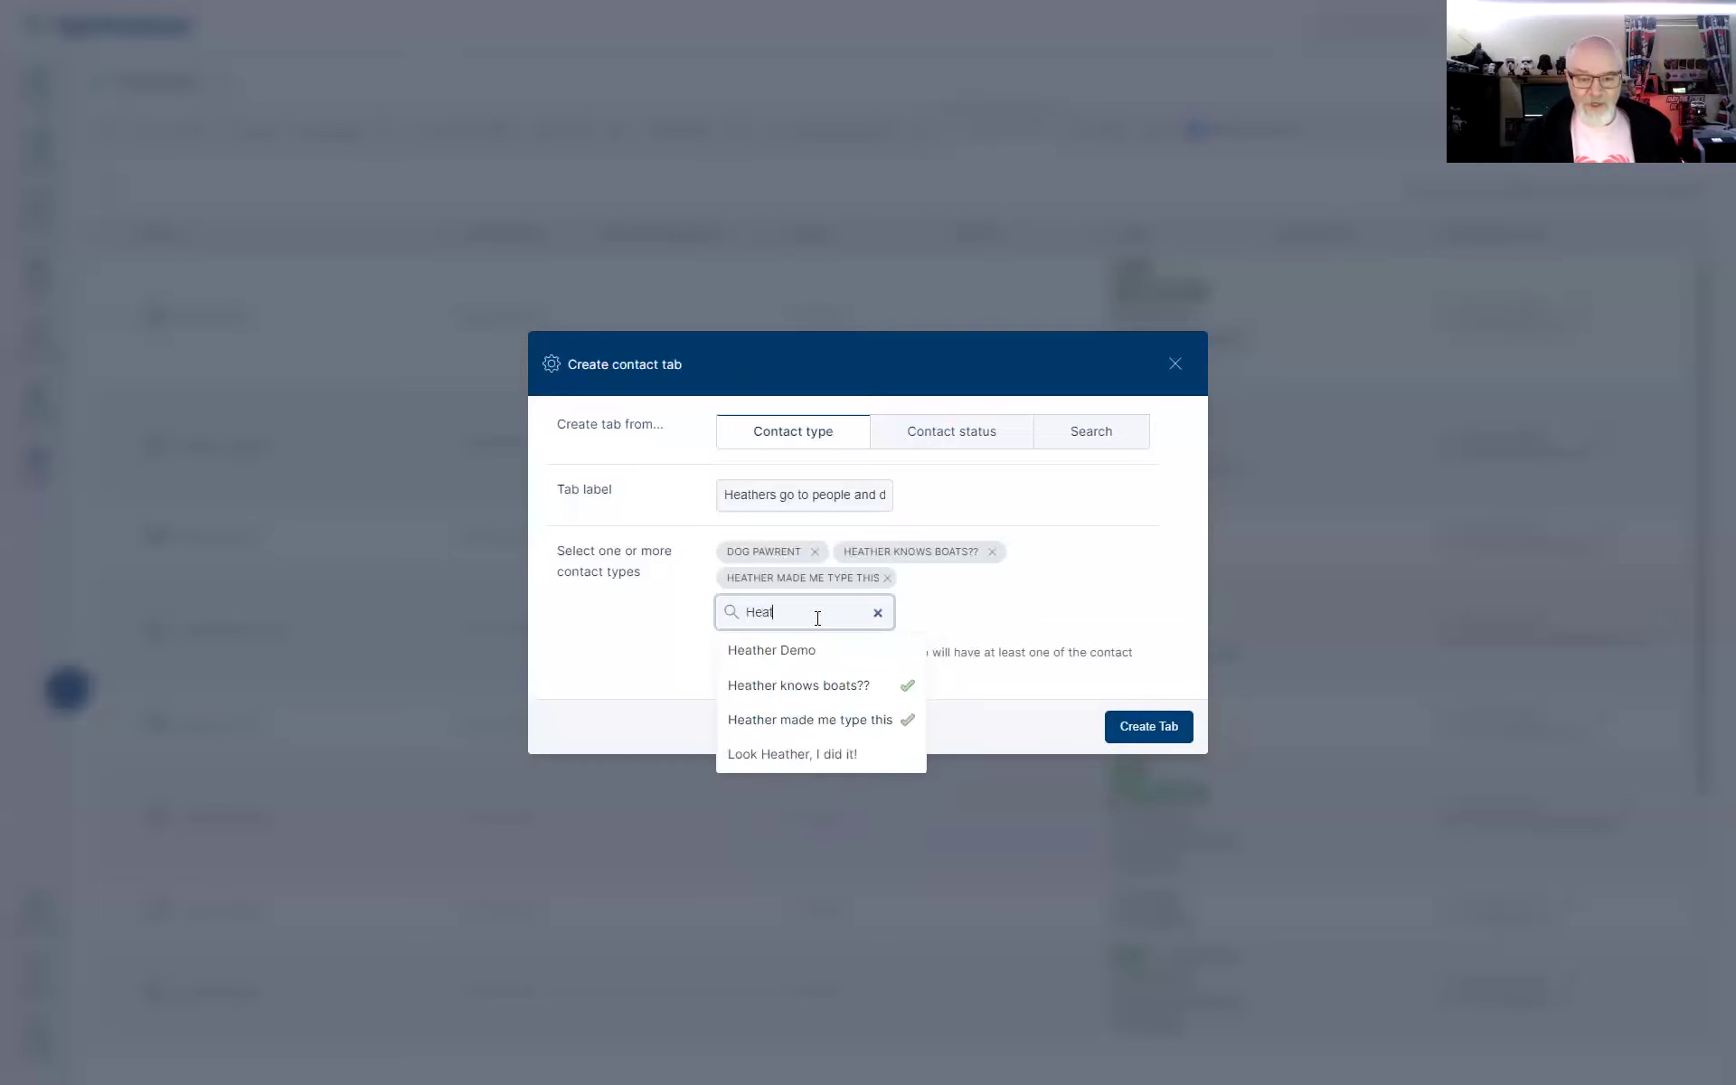
click(813, 755)
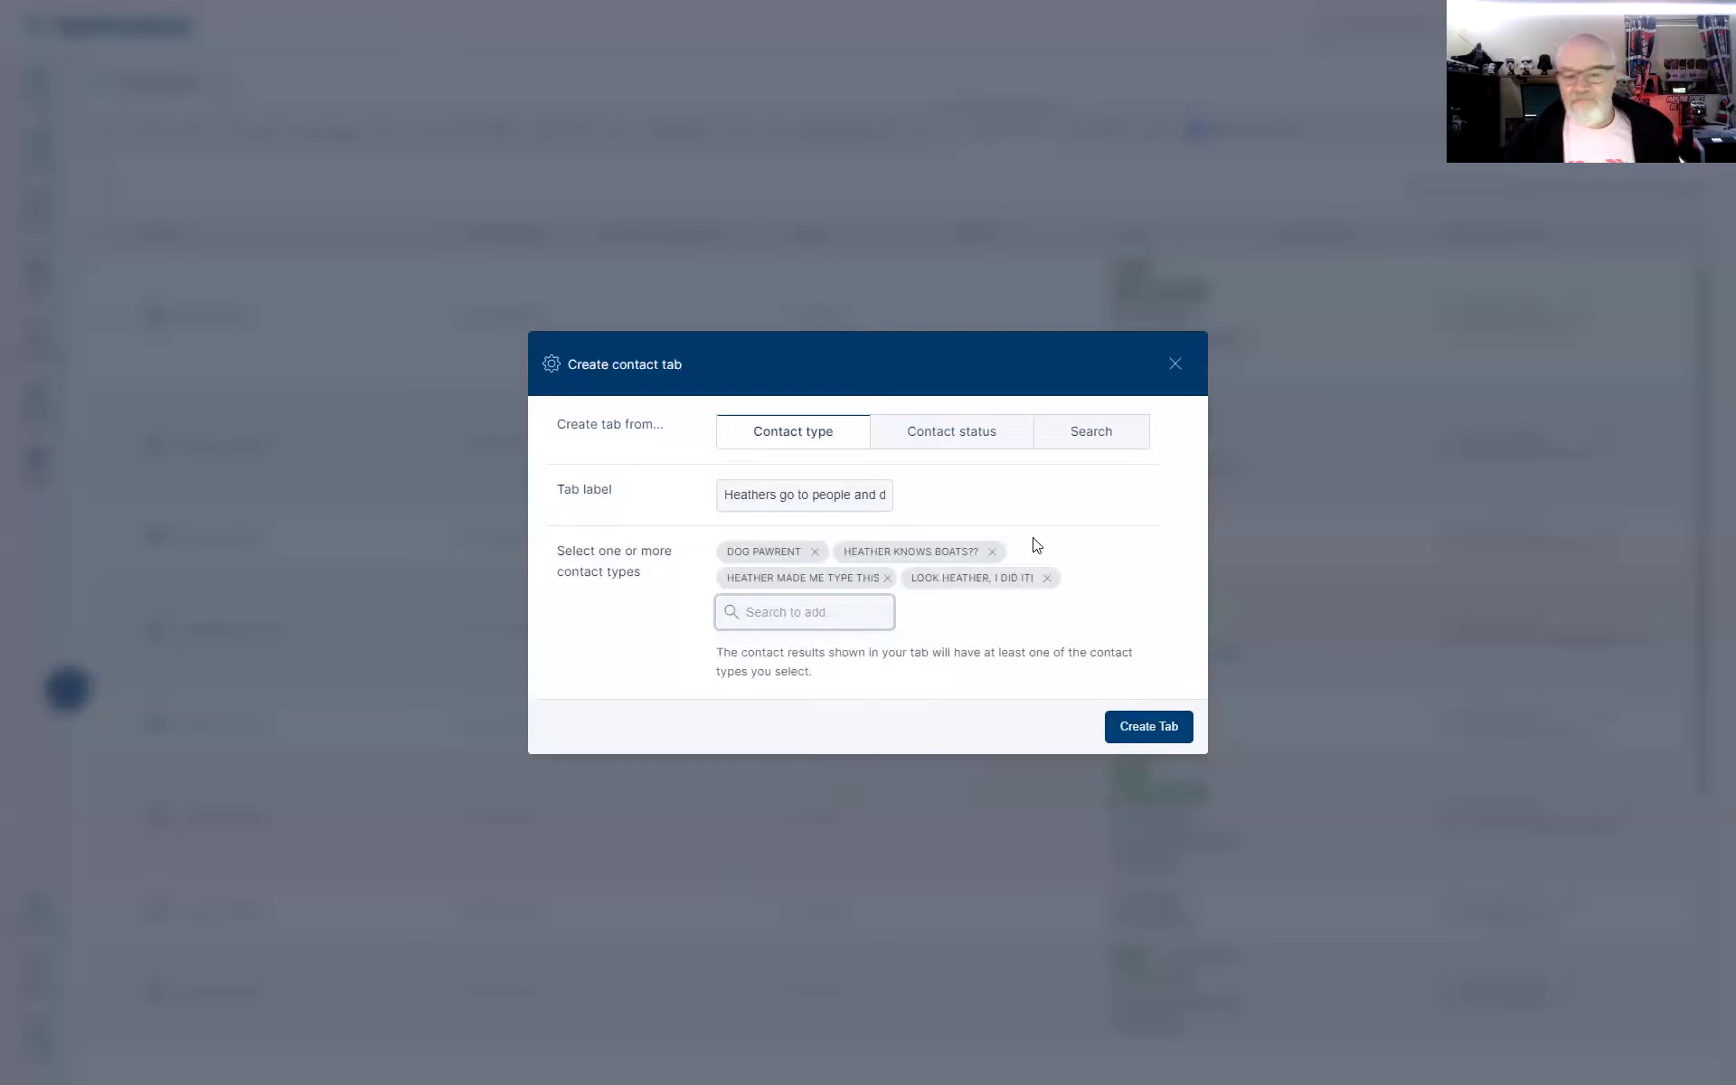
click(1146, 728)
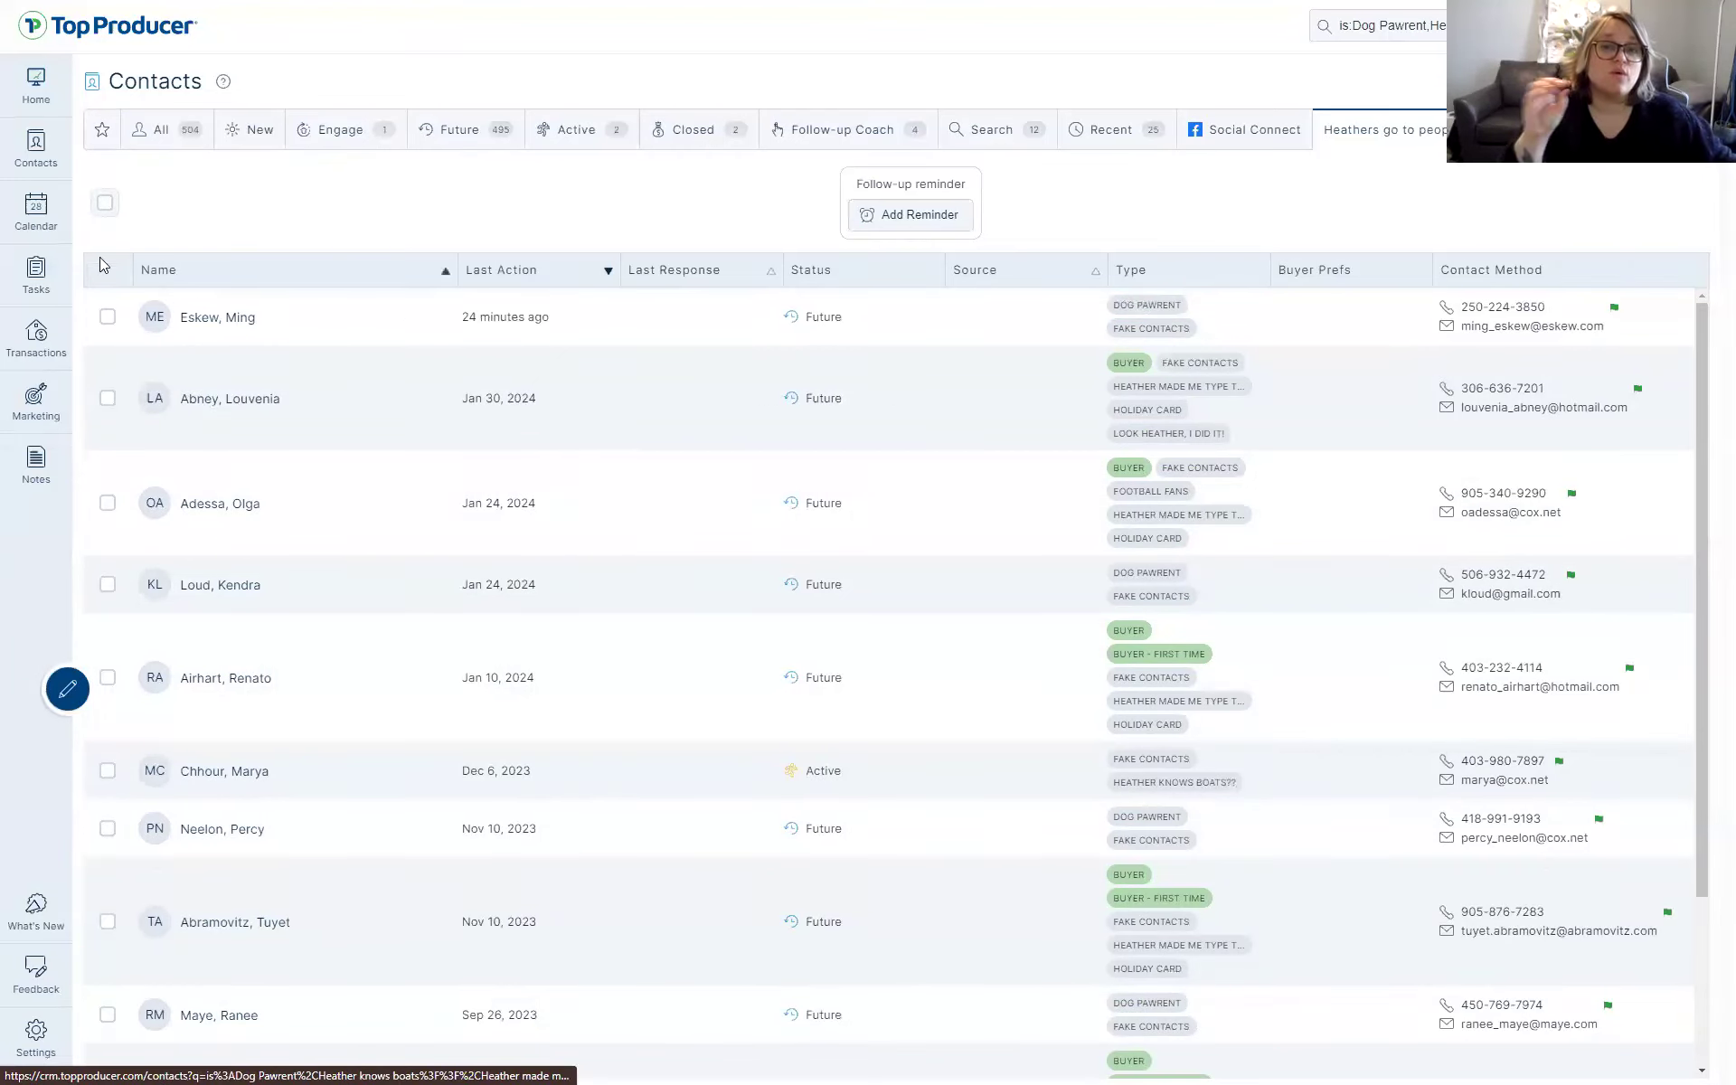
Select all contacts in the new tab to view the bulk actions, clear the selection and review the whole list
click(105, 202)
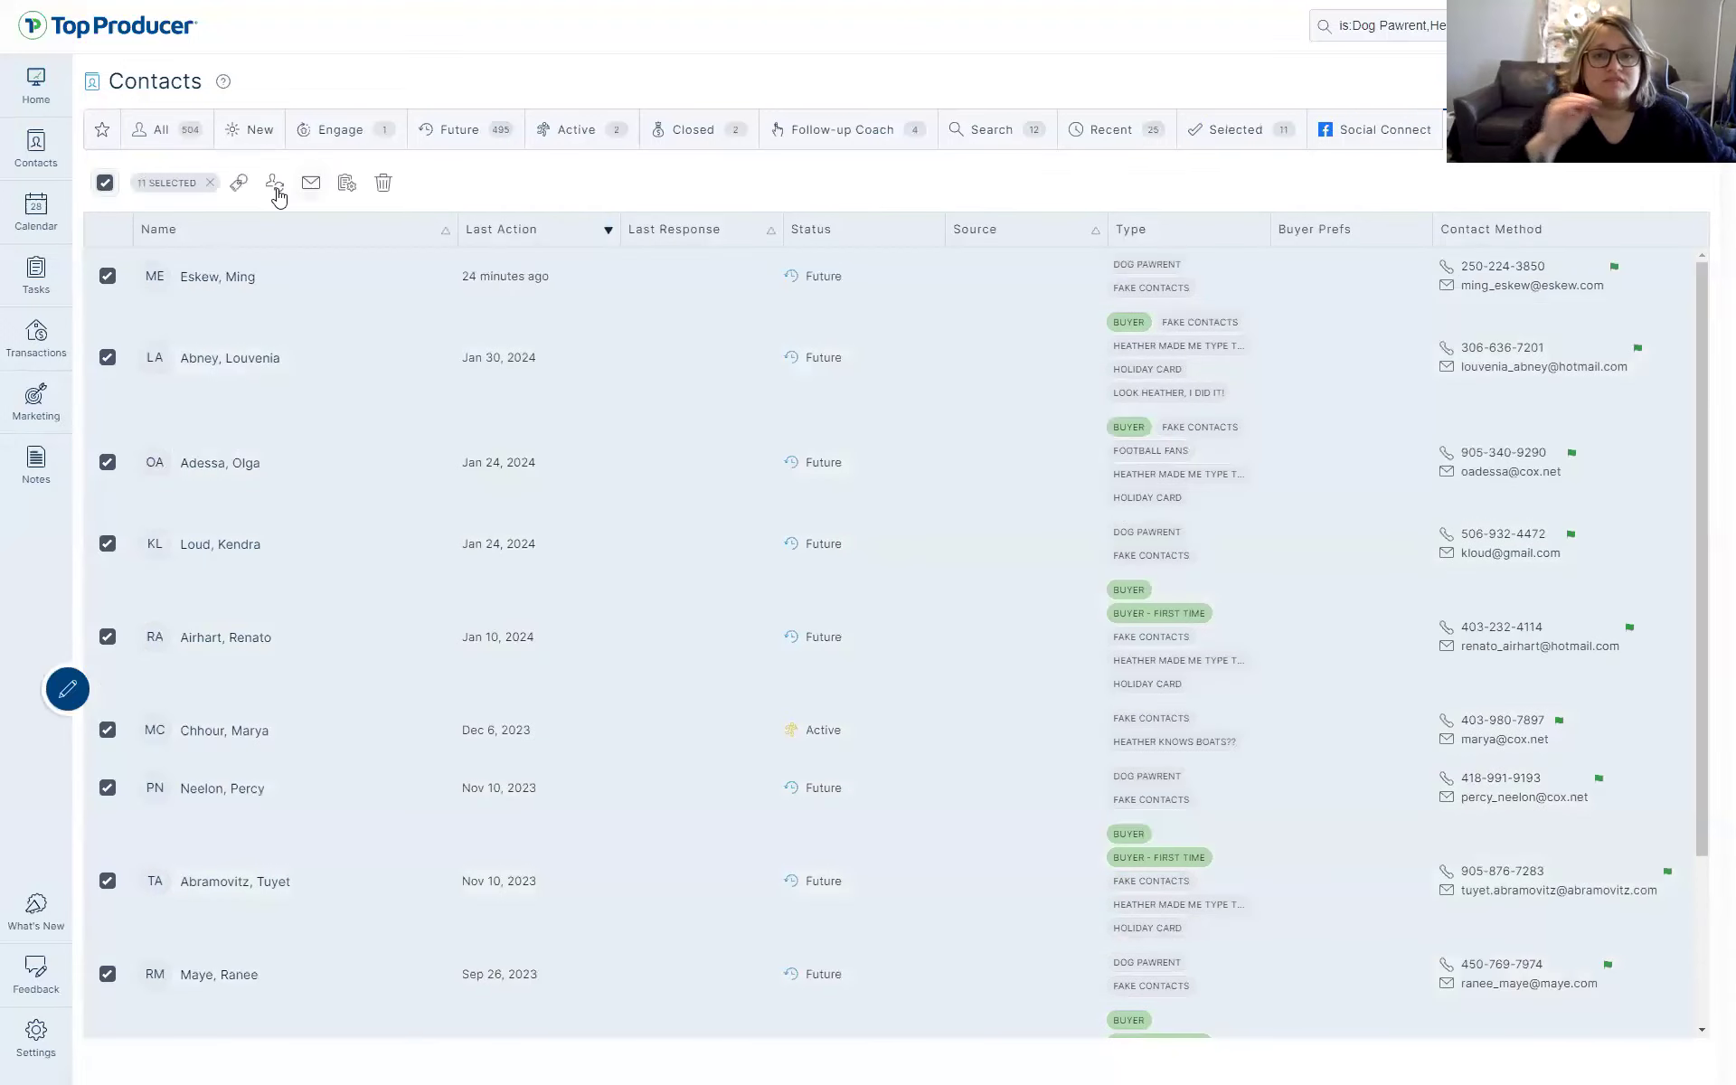
click(104, 183)
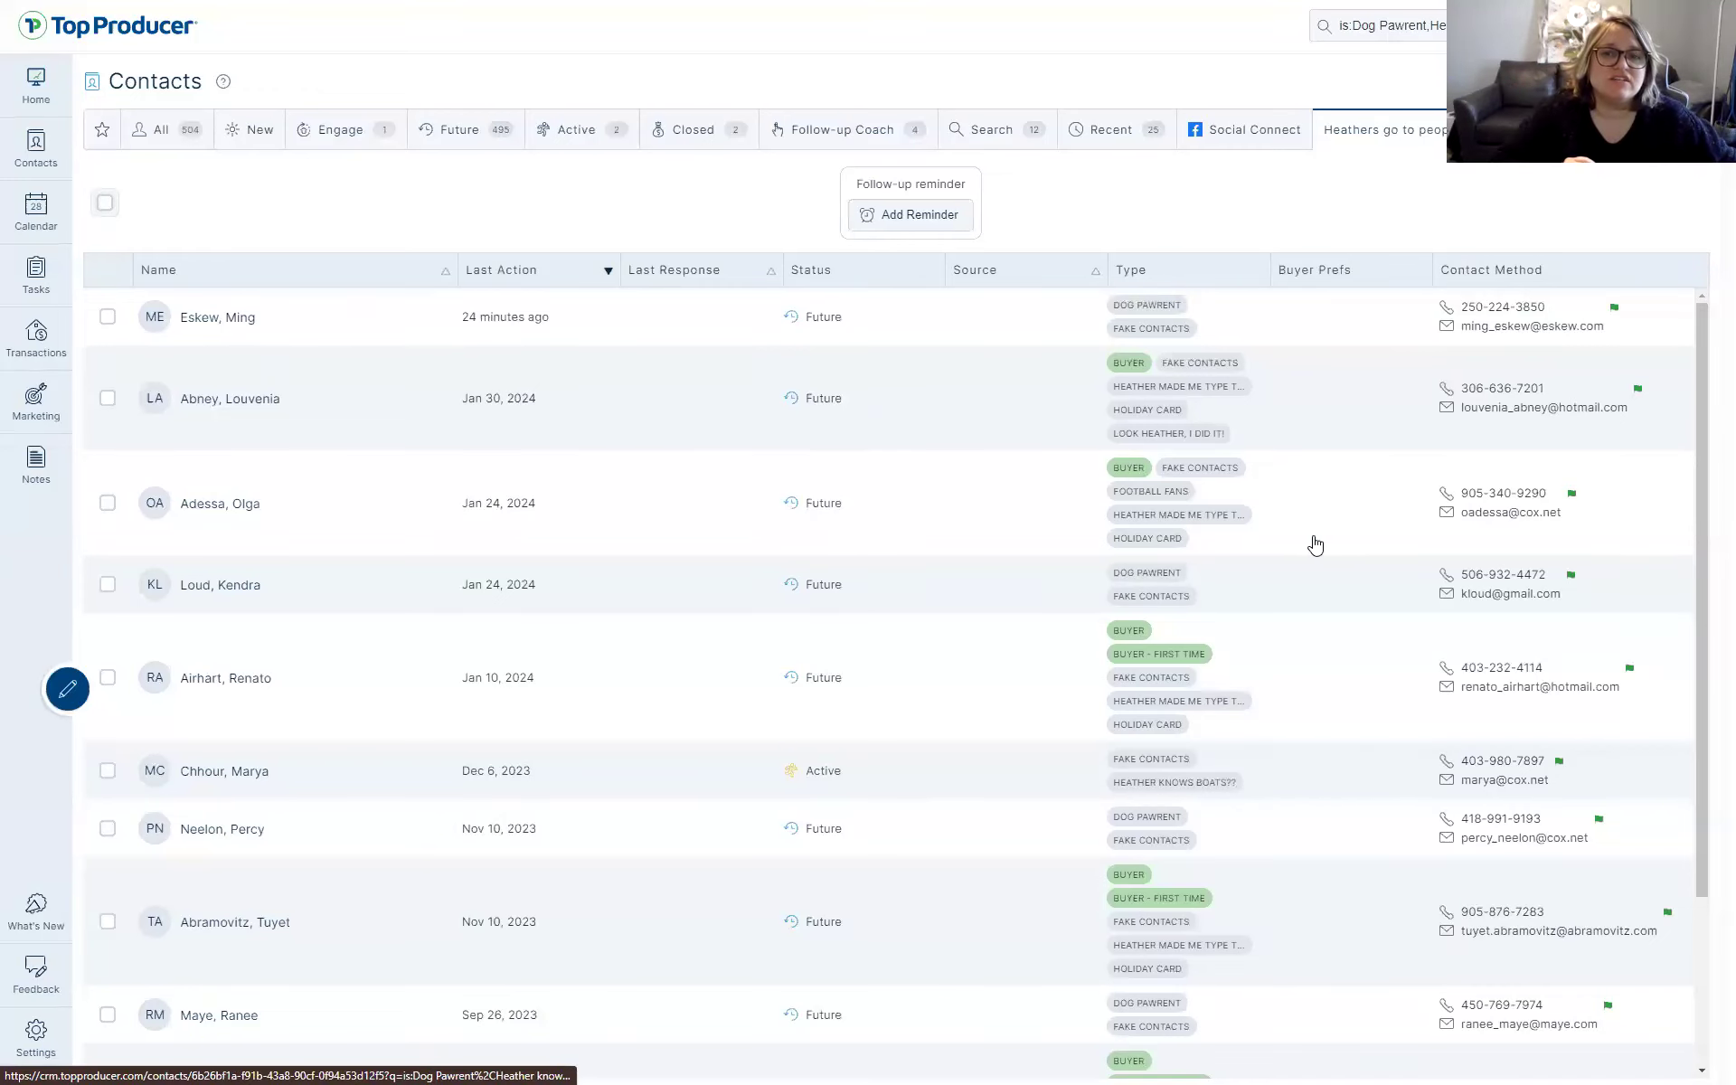
scroll(1315, 543, down, 5)
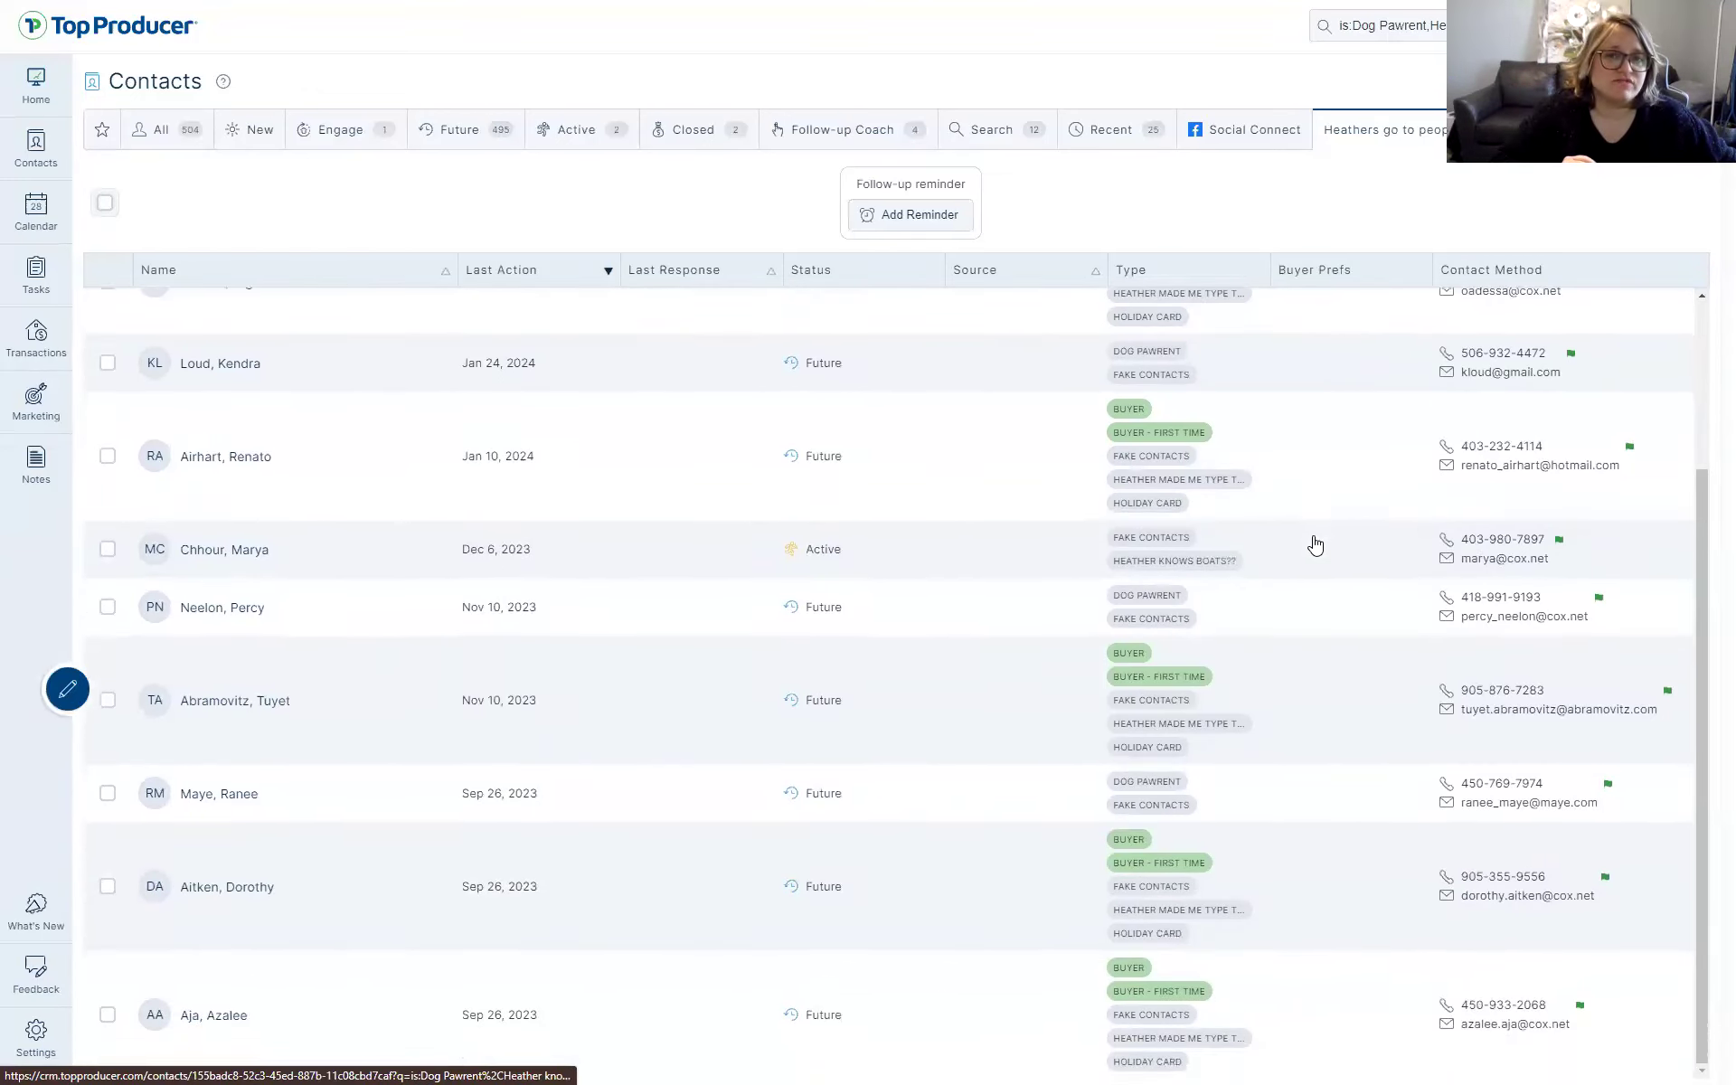
scroll(1316, 543, up, 5)
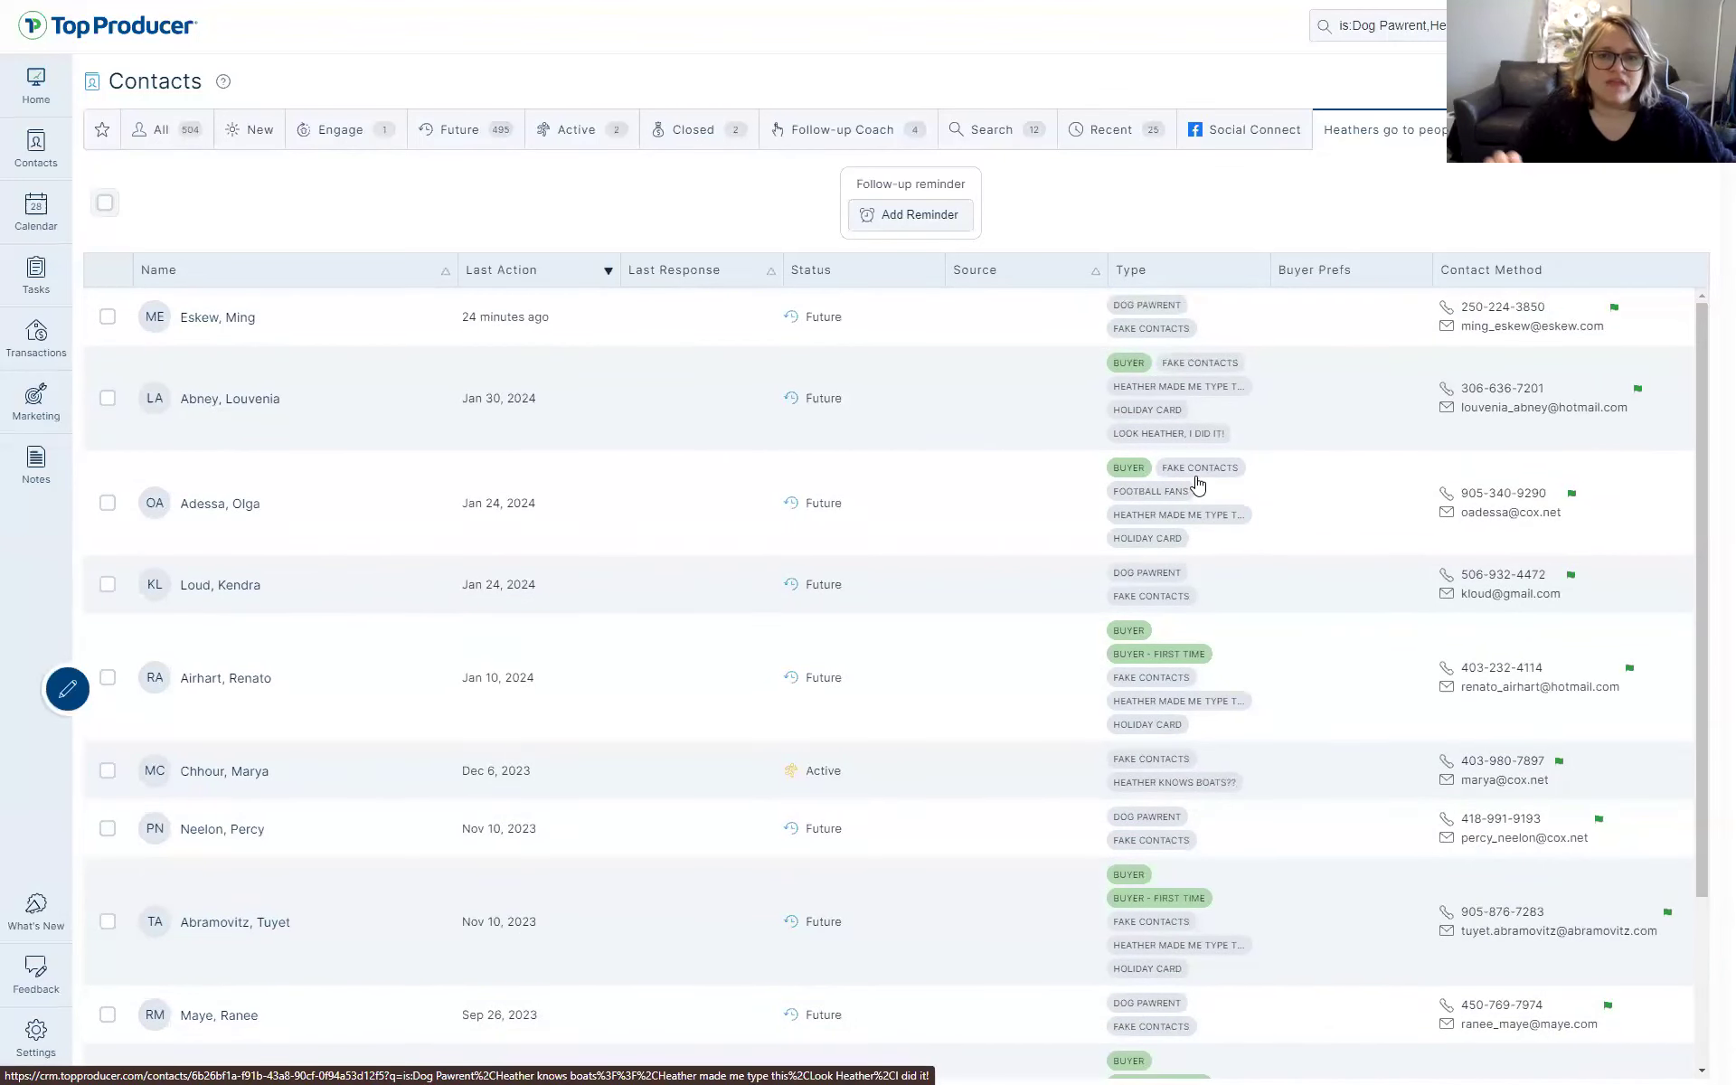
Review the New, Engage, Future, Active and Closed contact lists with their follow-up reminder settings
click(251, 133)
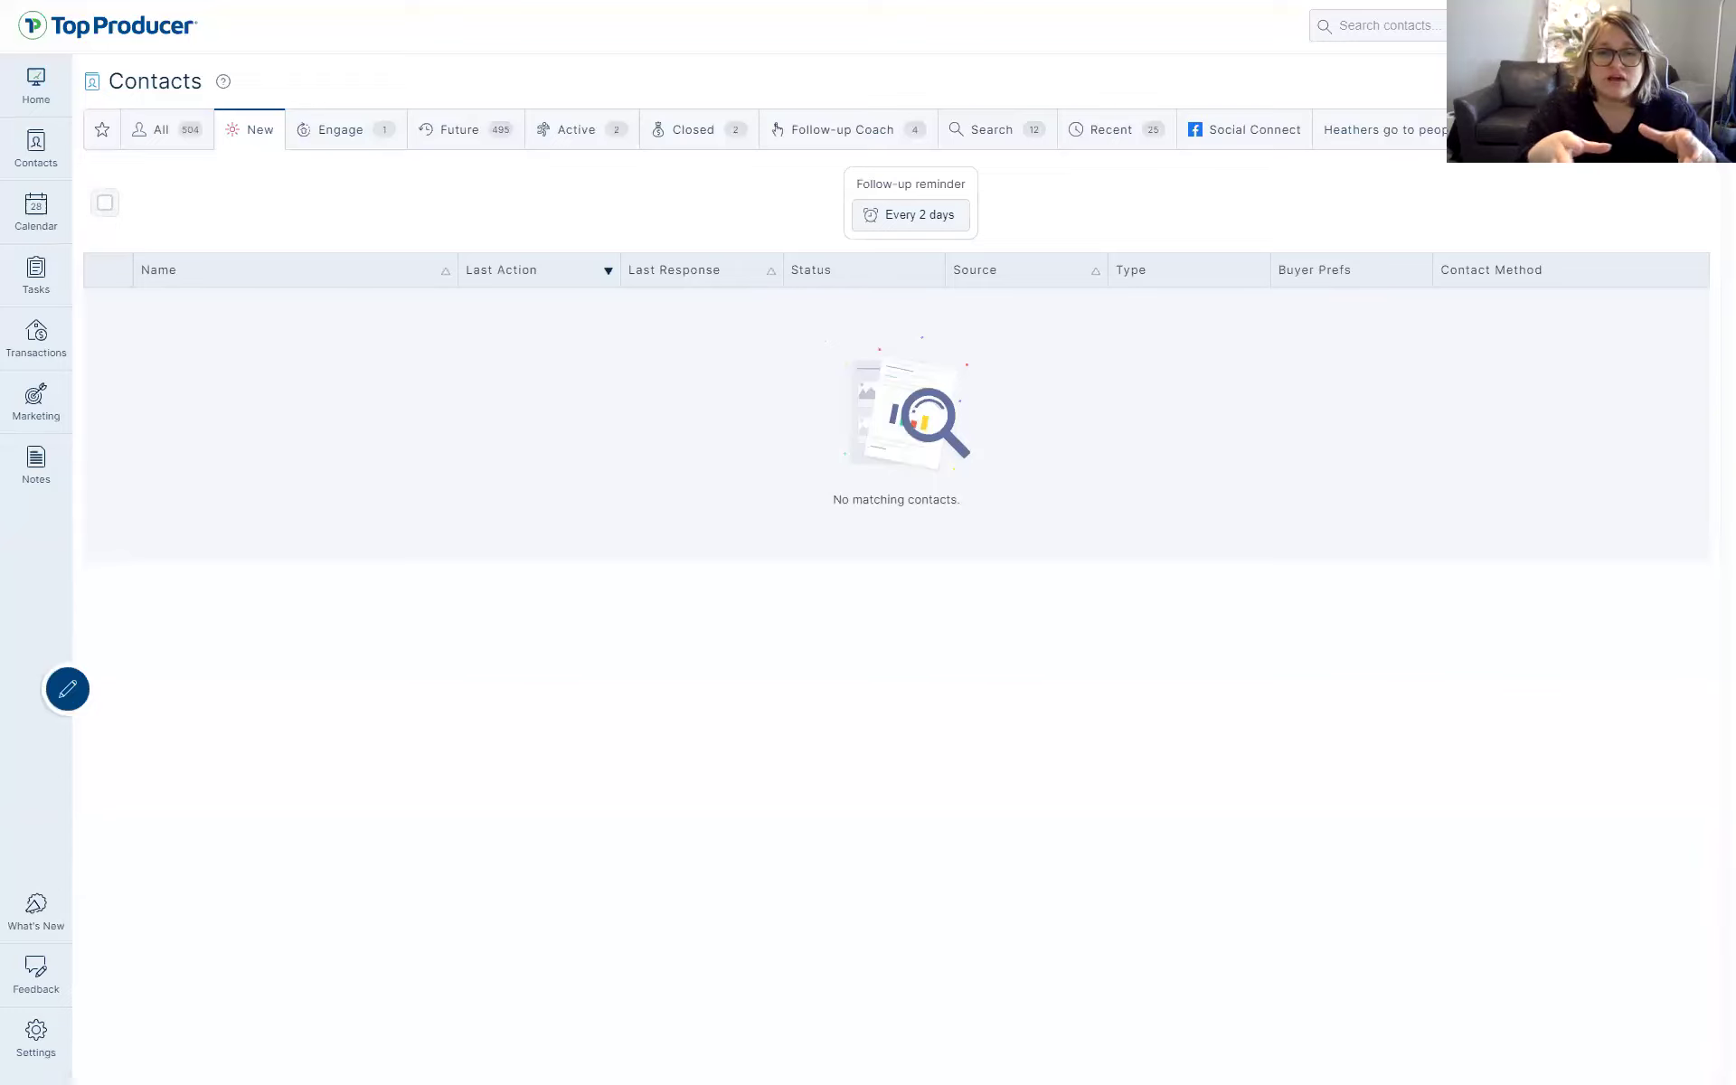
click(333, 134)
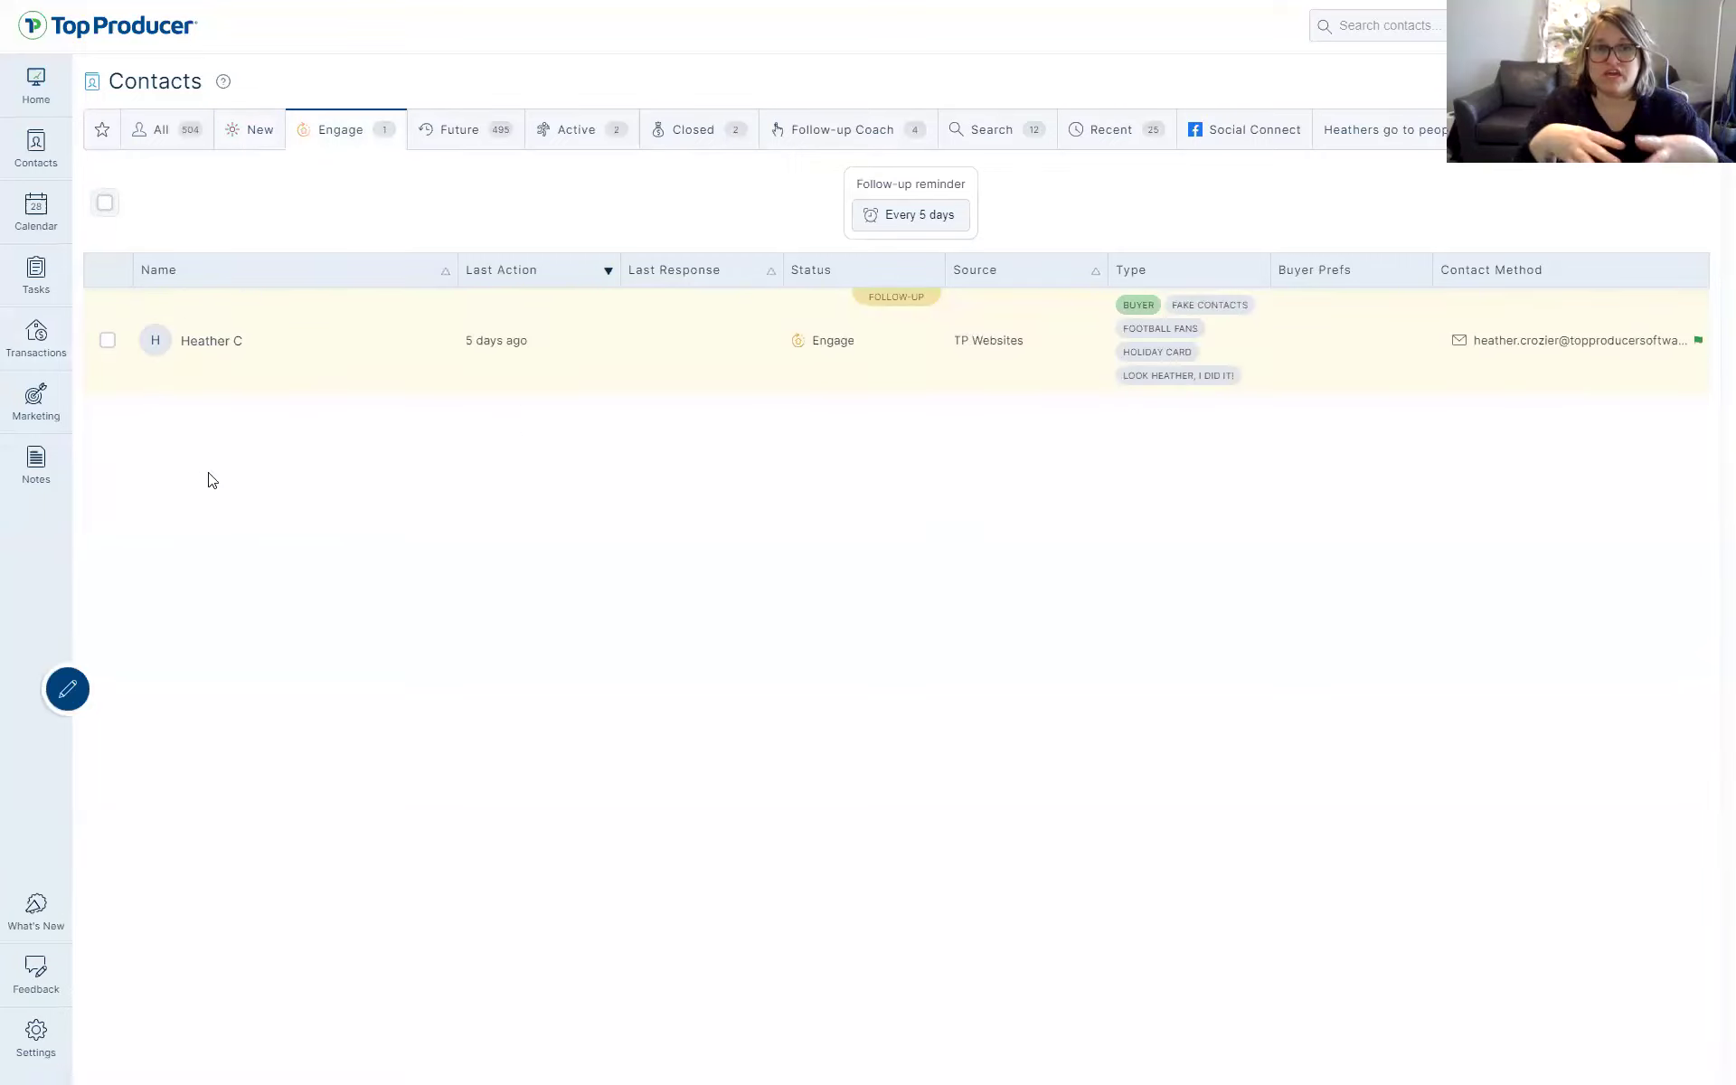
click(210, 352)
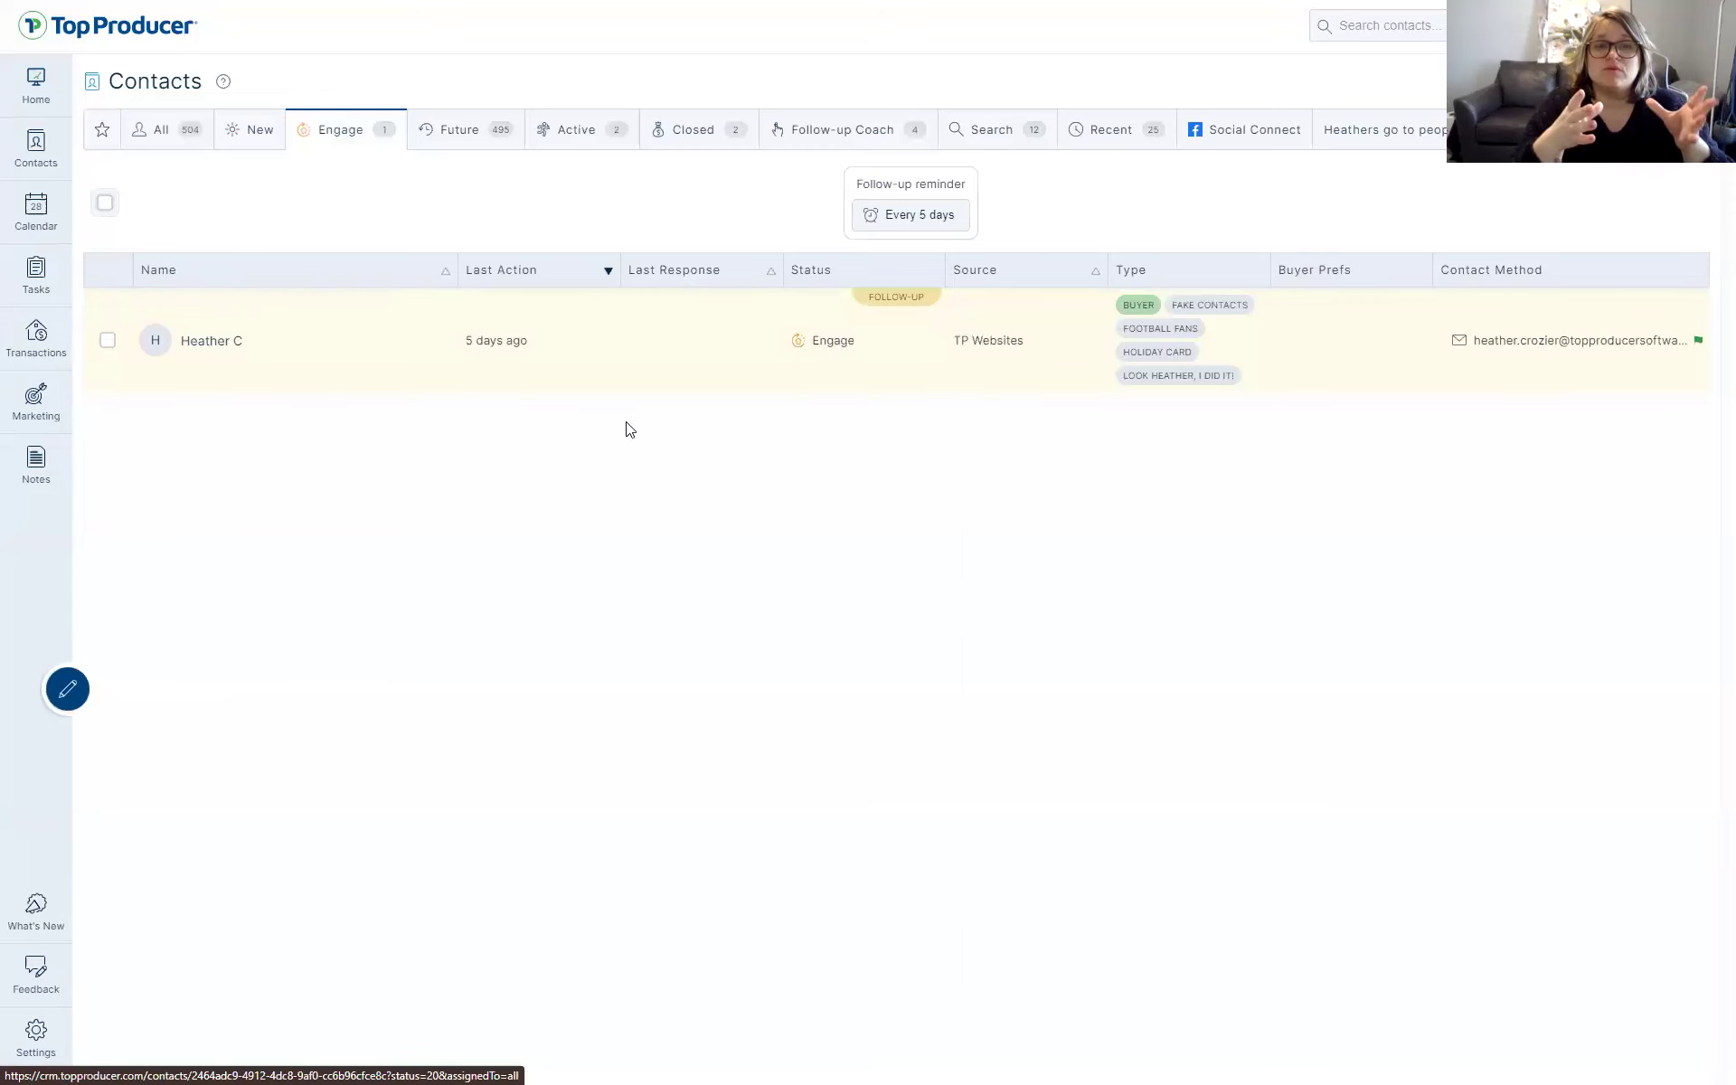
click(470, 138)
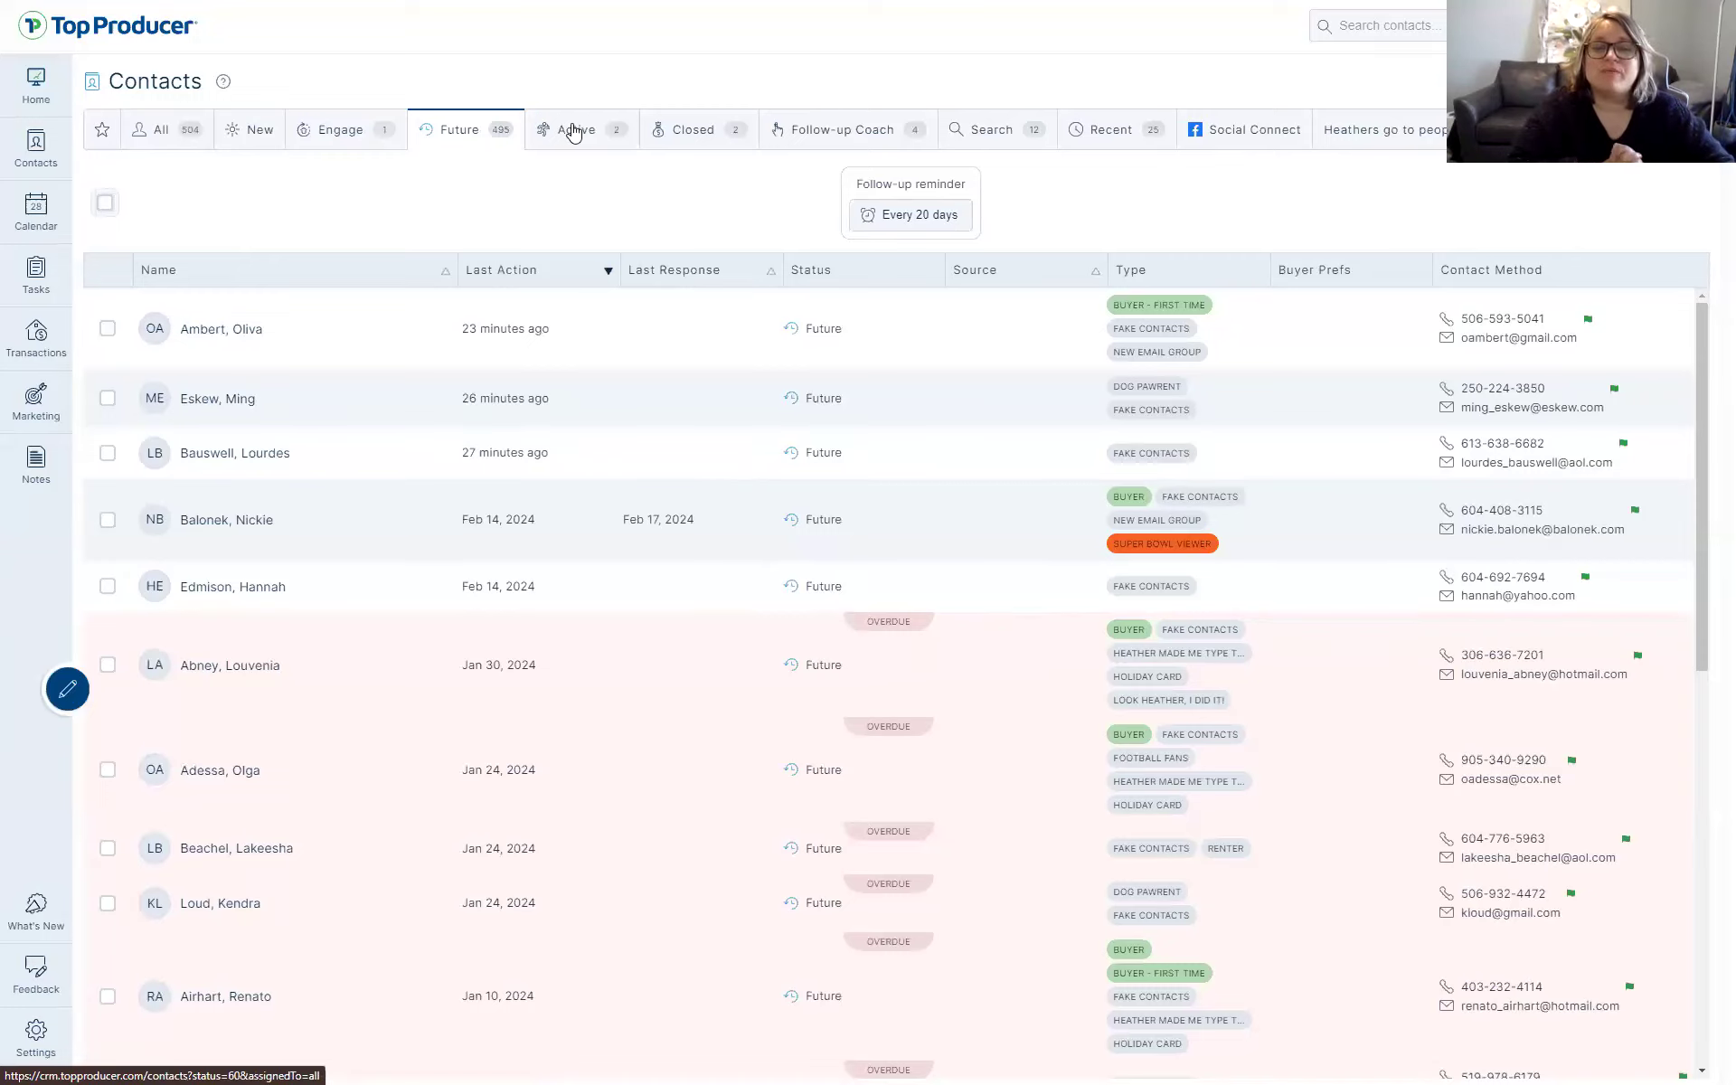
click(907, 227)
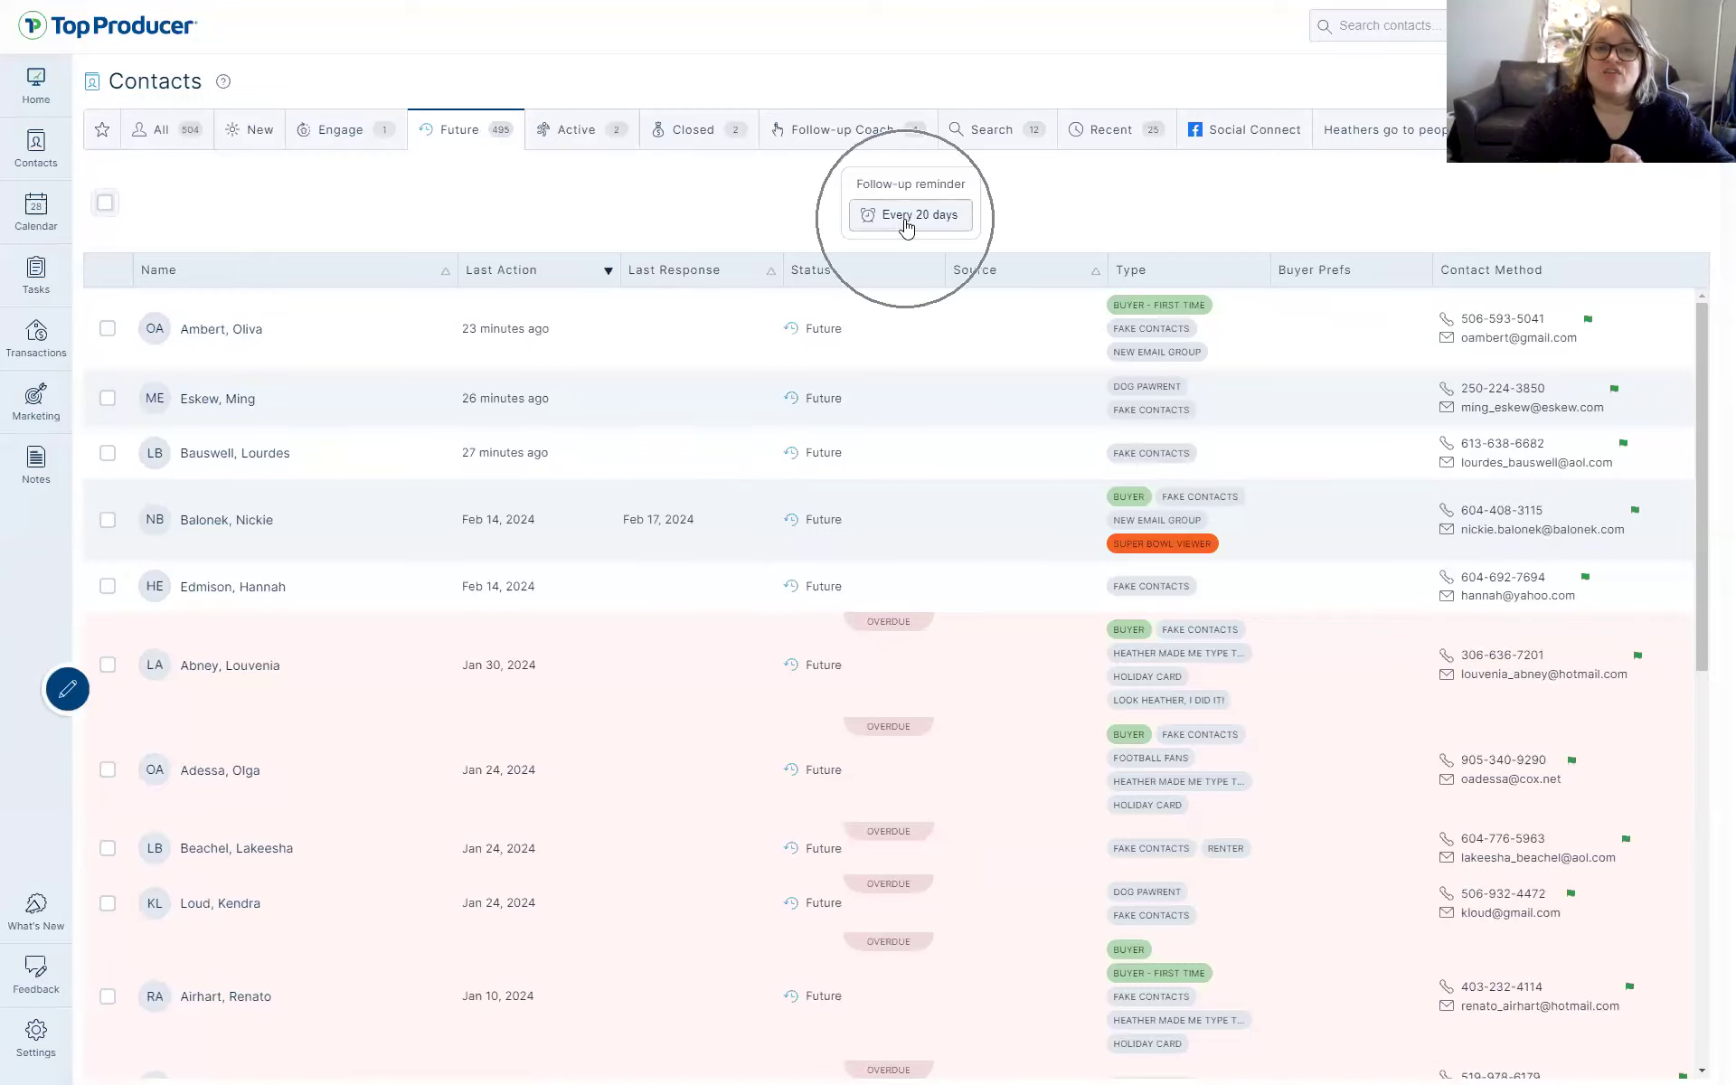
click(903, 221)
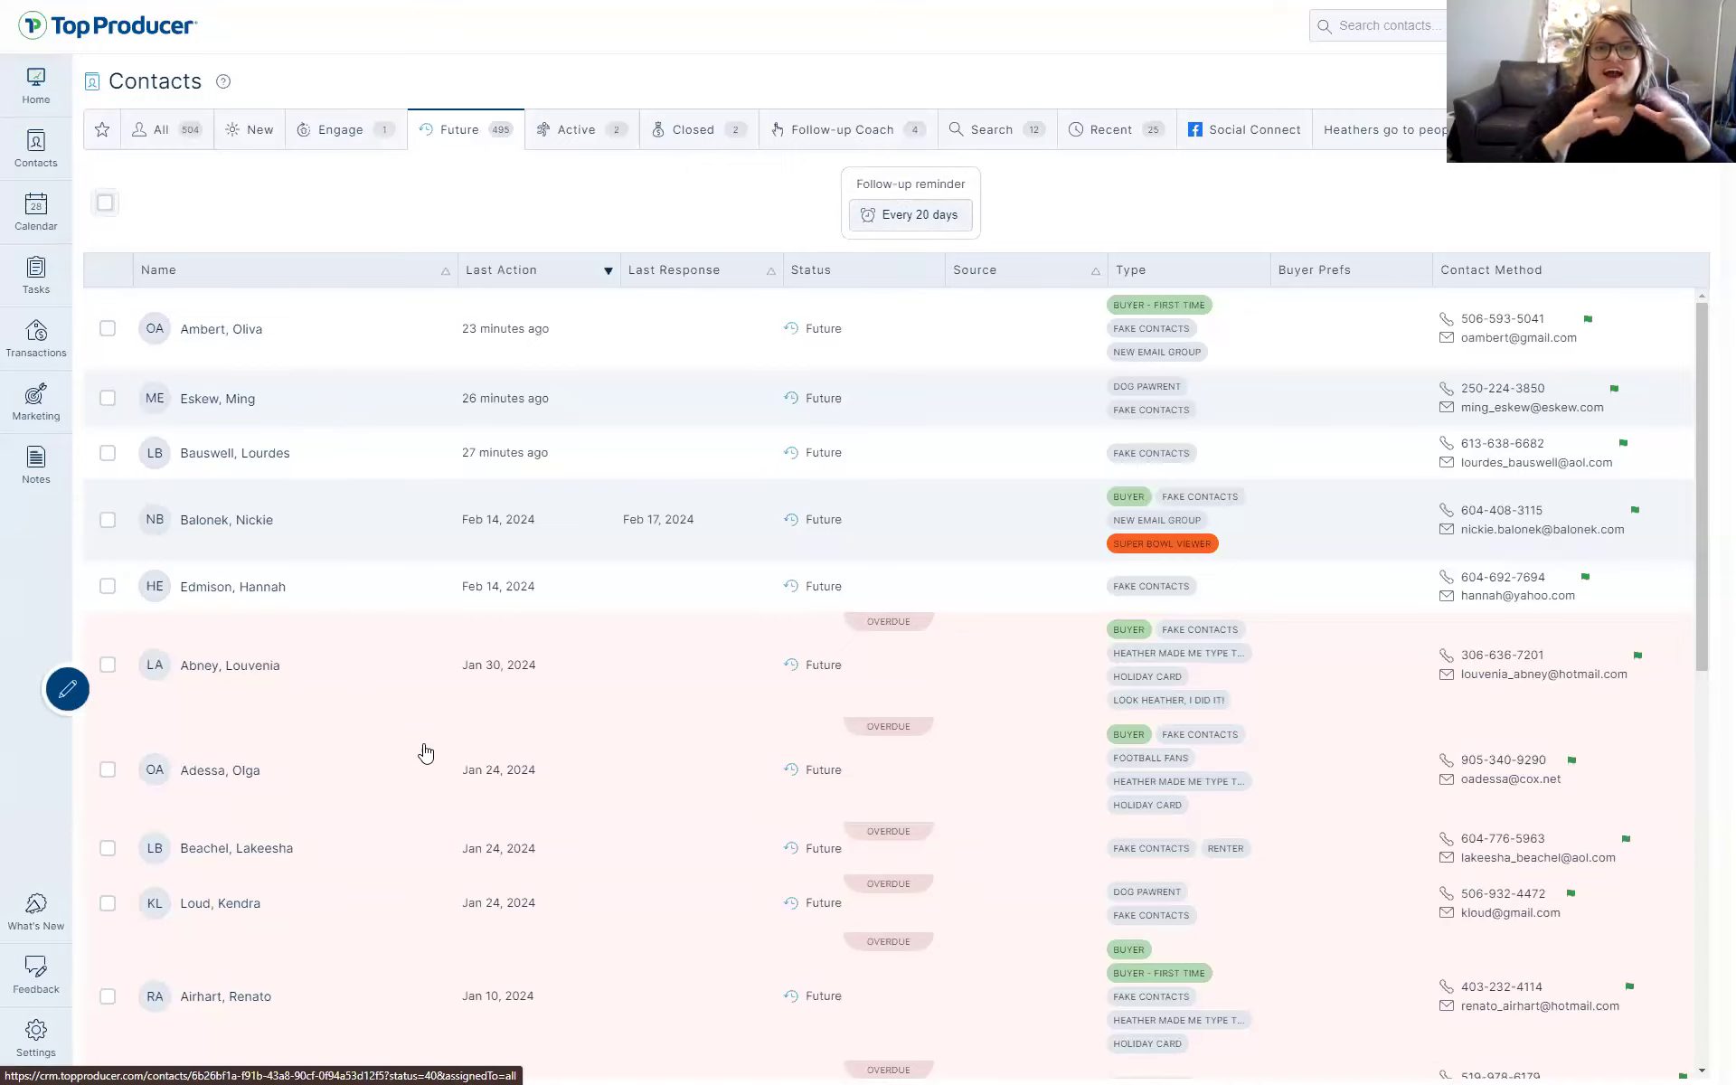
click(572, 134)
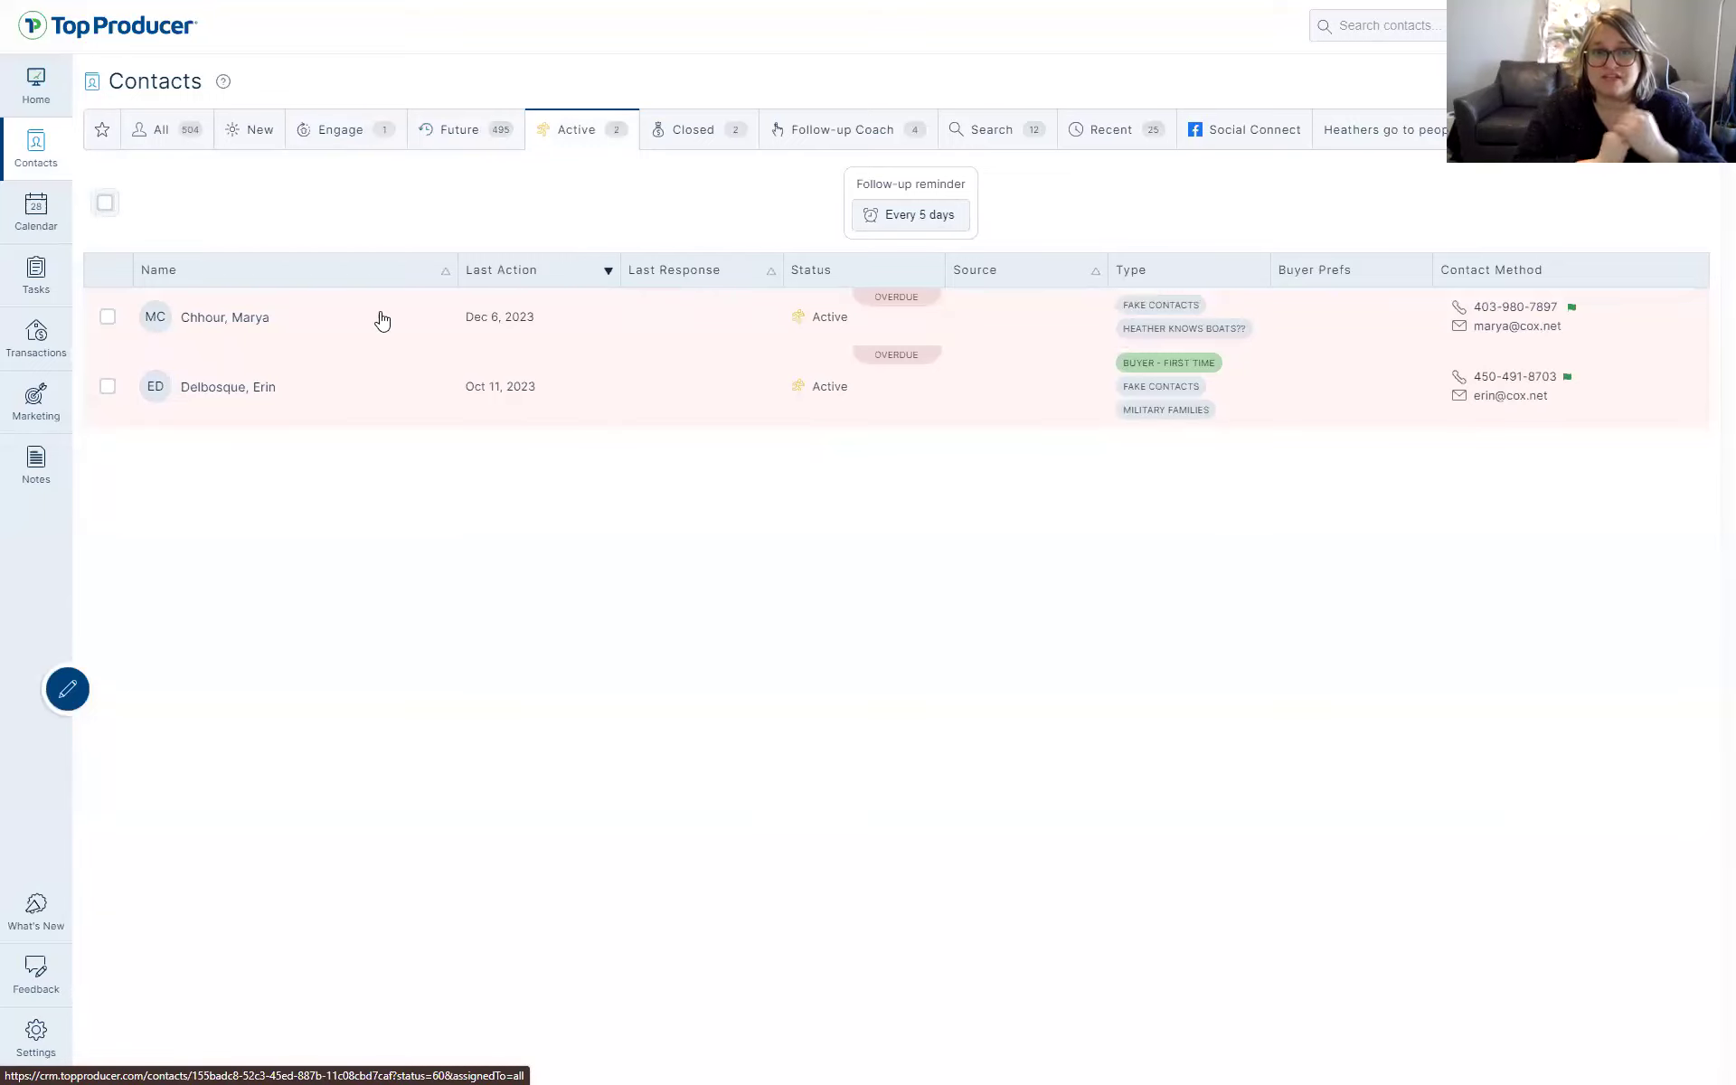
click(689, 130)
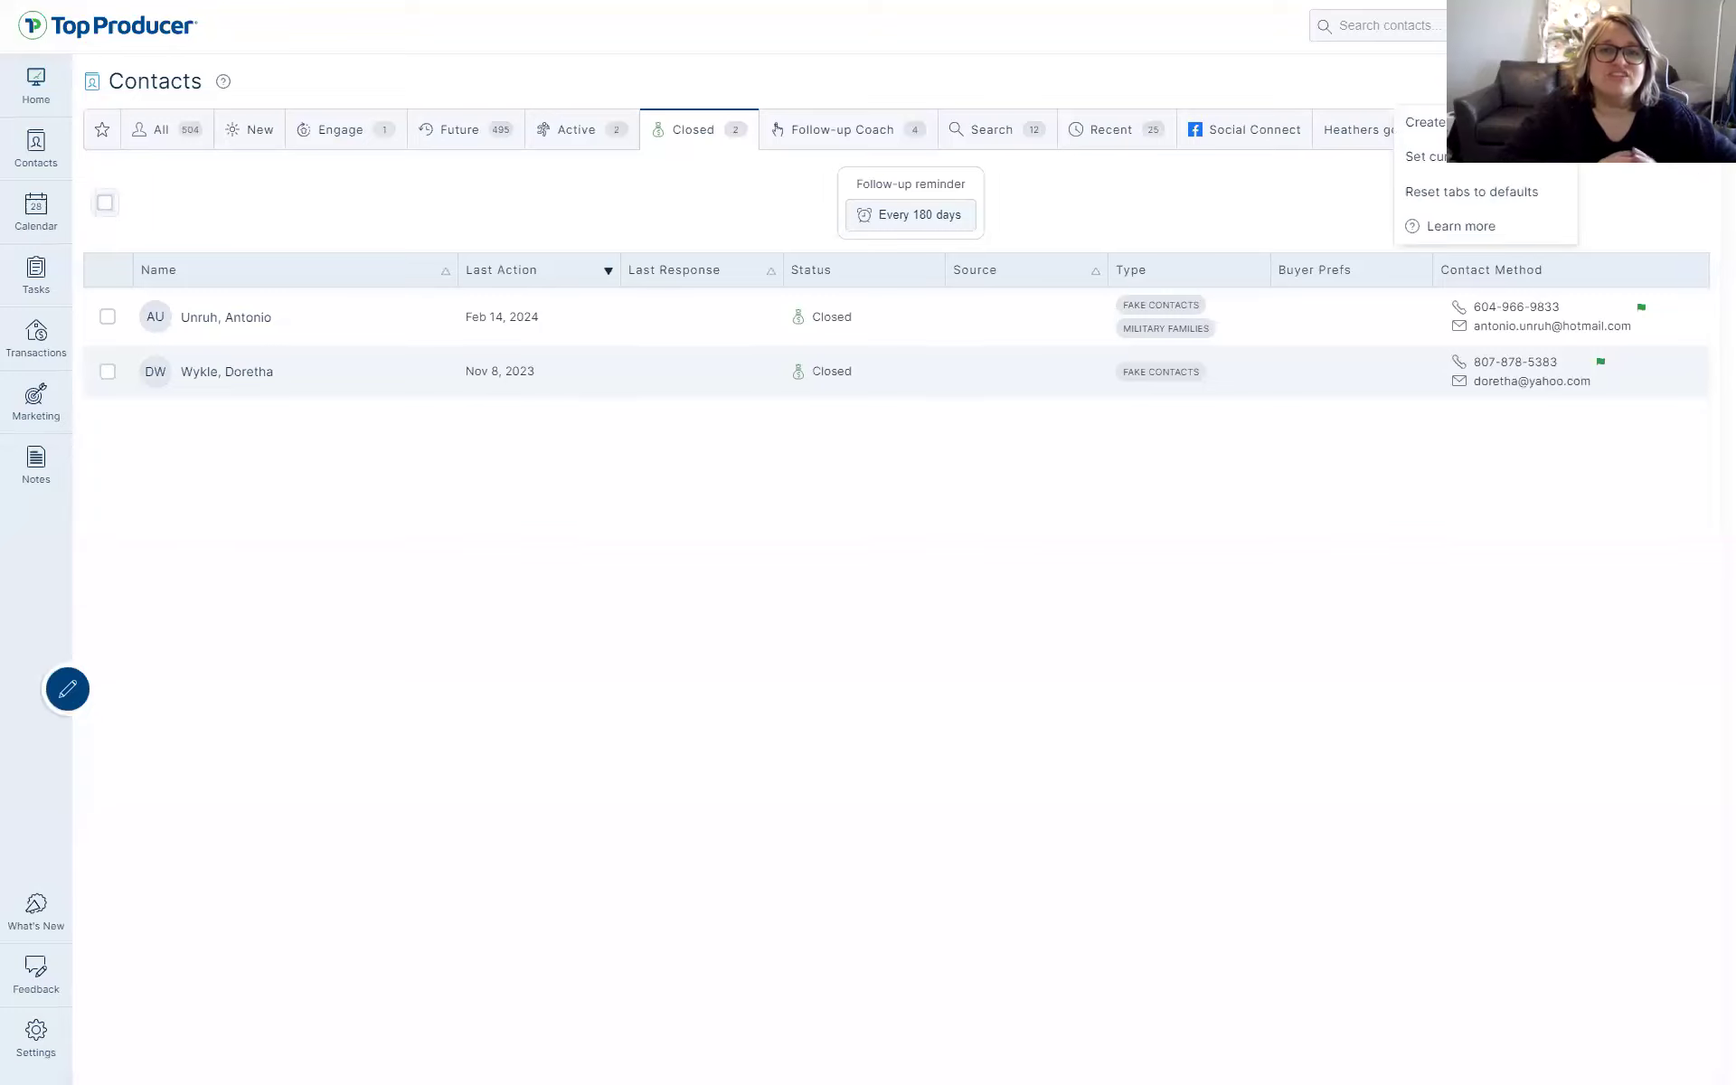
Create a contact tab labelled "Escrow" based on the Active contact status
click(1425, 121)
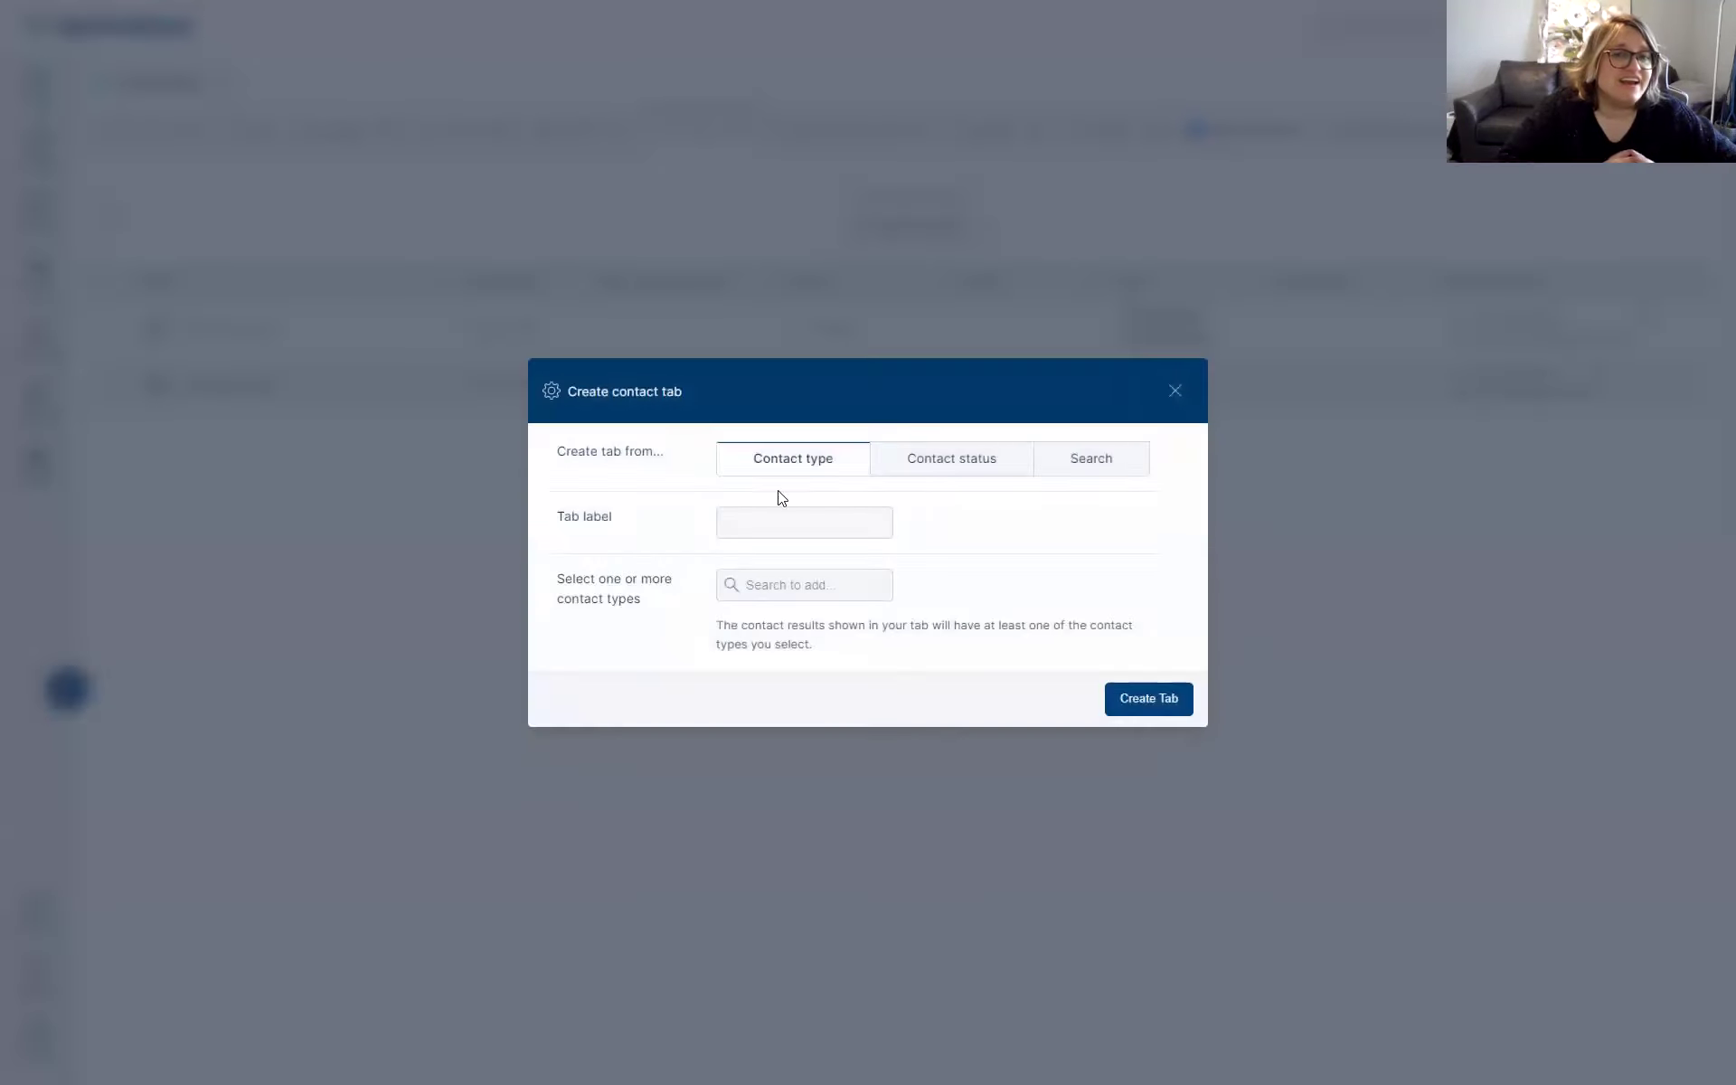
click(931, 477)
click(783, 541)
text(Escrow)
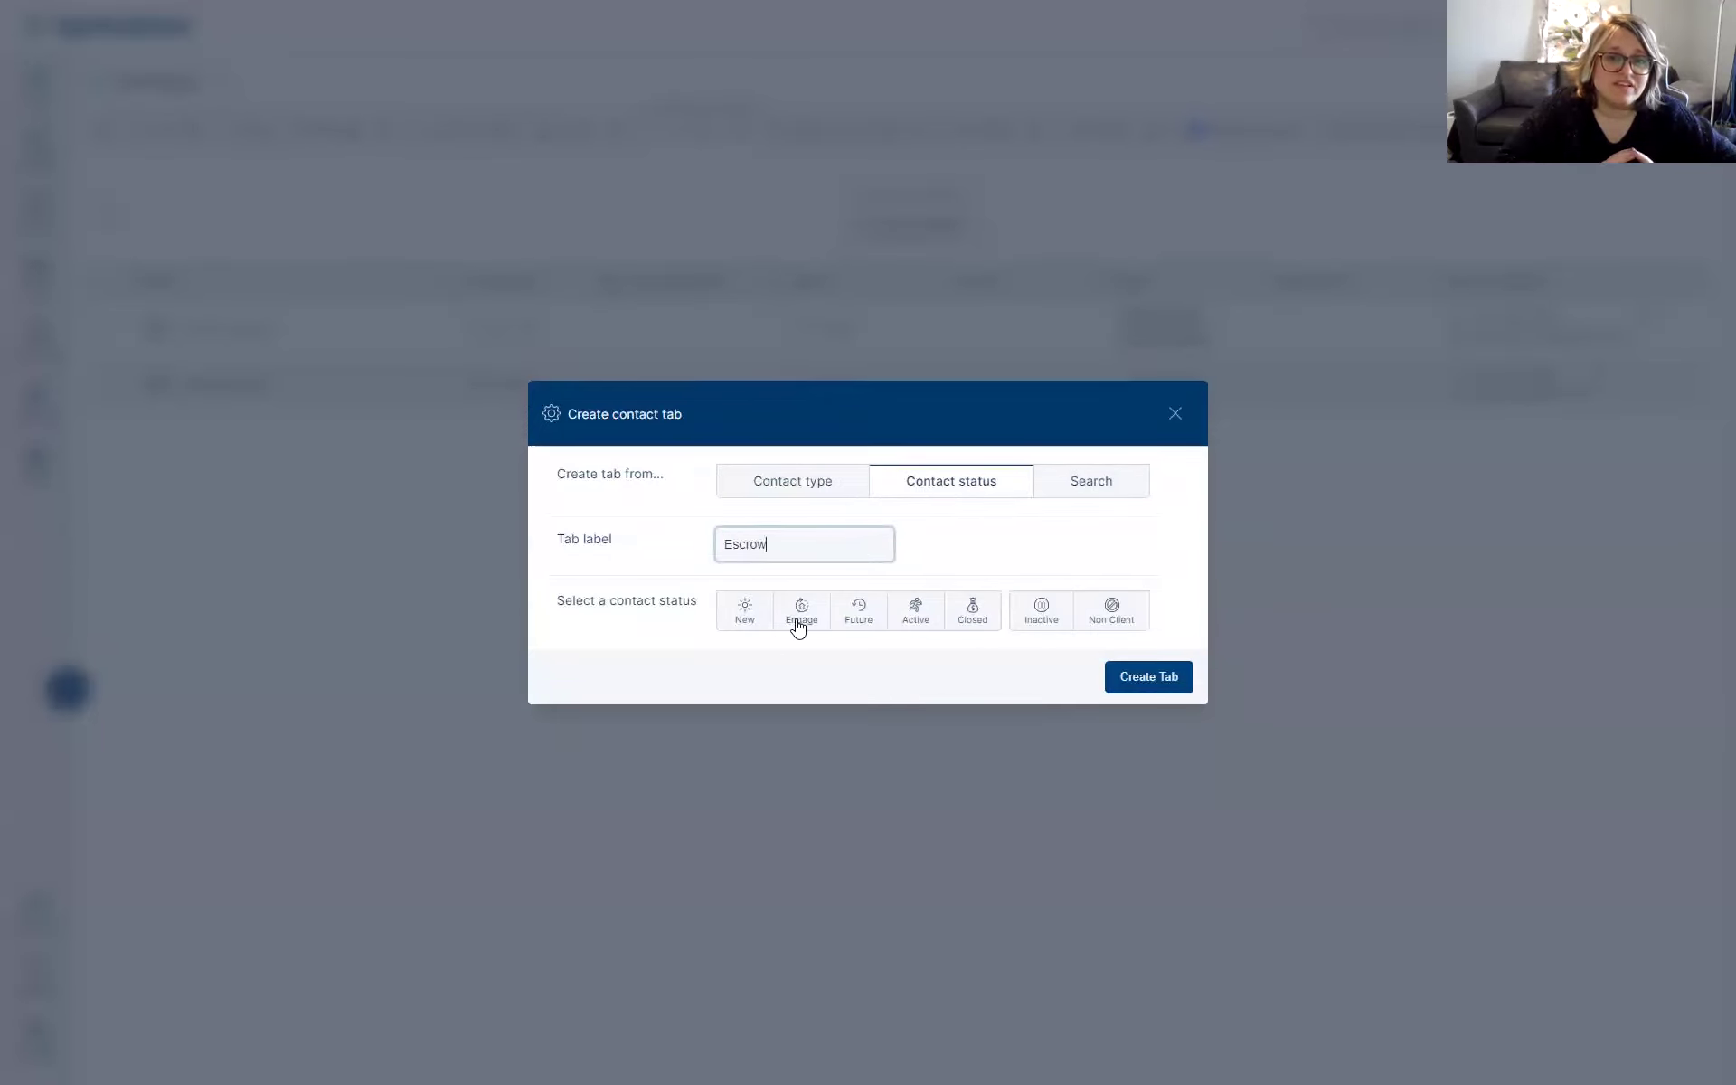
click(920, 610)
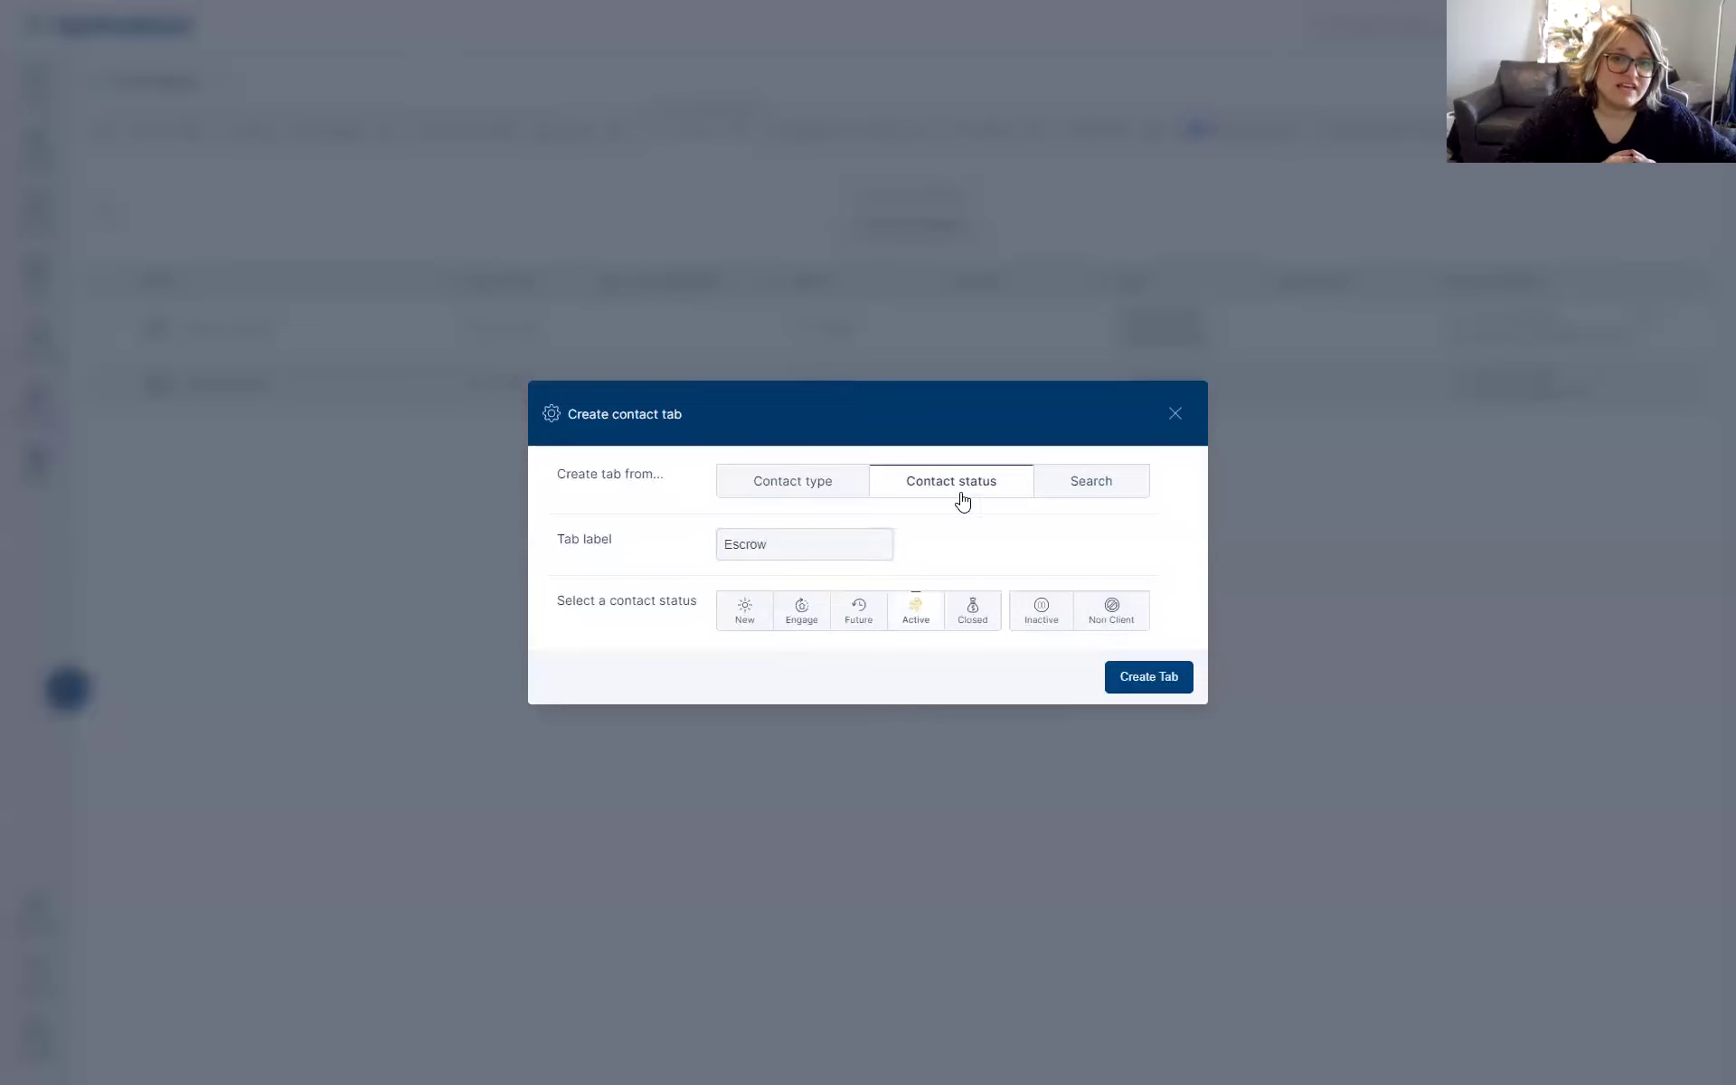
click(1145, 681)
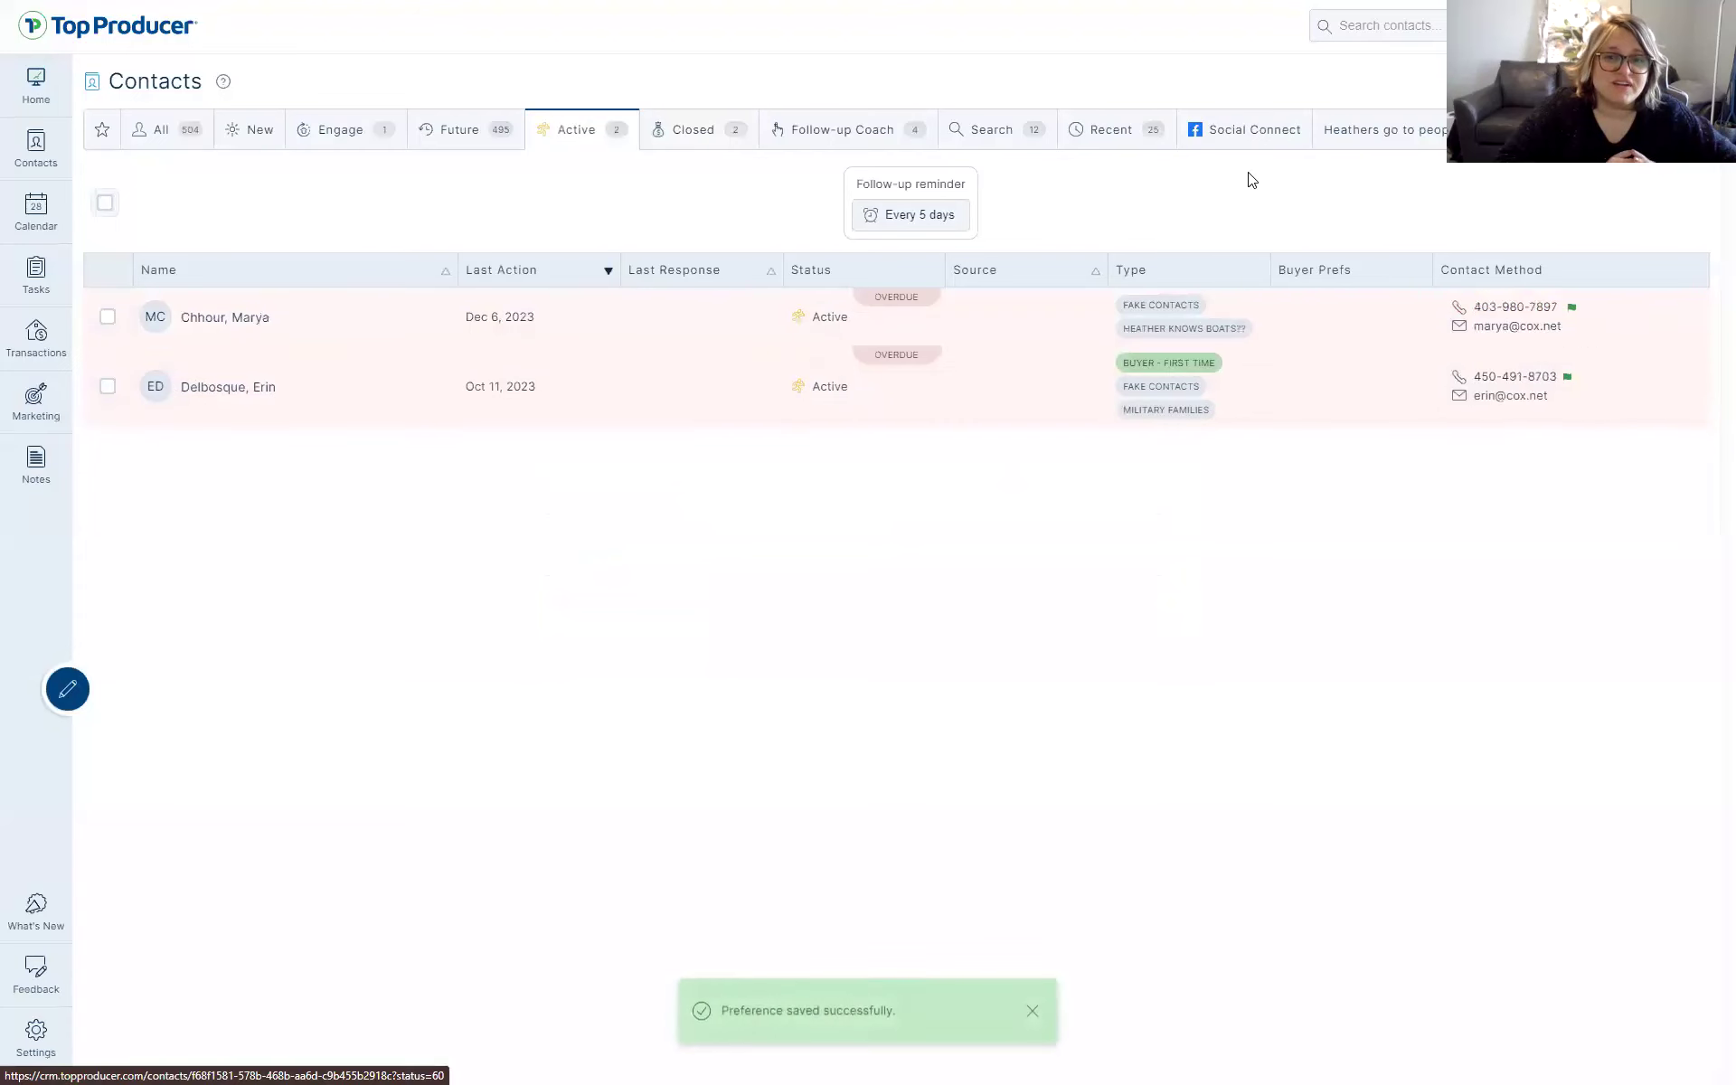
Move the Escrow tab to sit between the Active and Closed tabs
drag(1500, 129, 659, 131)
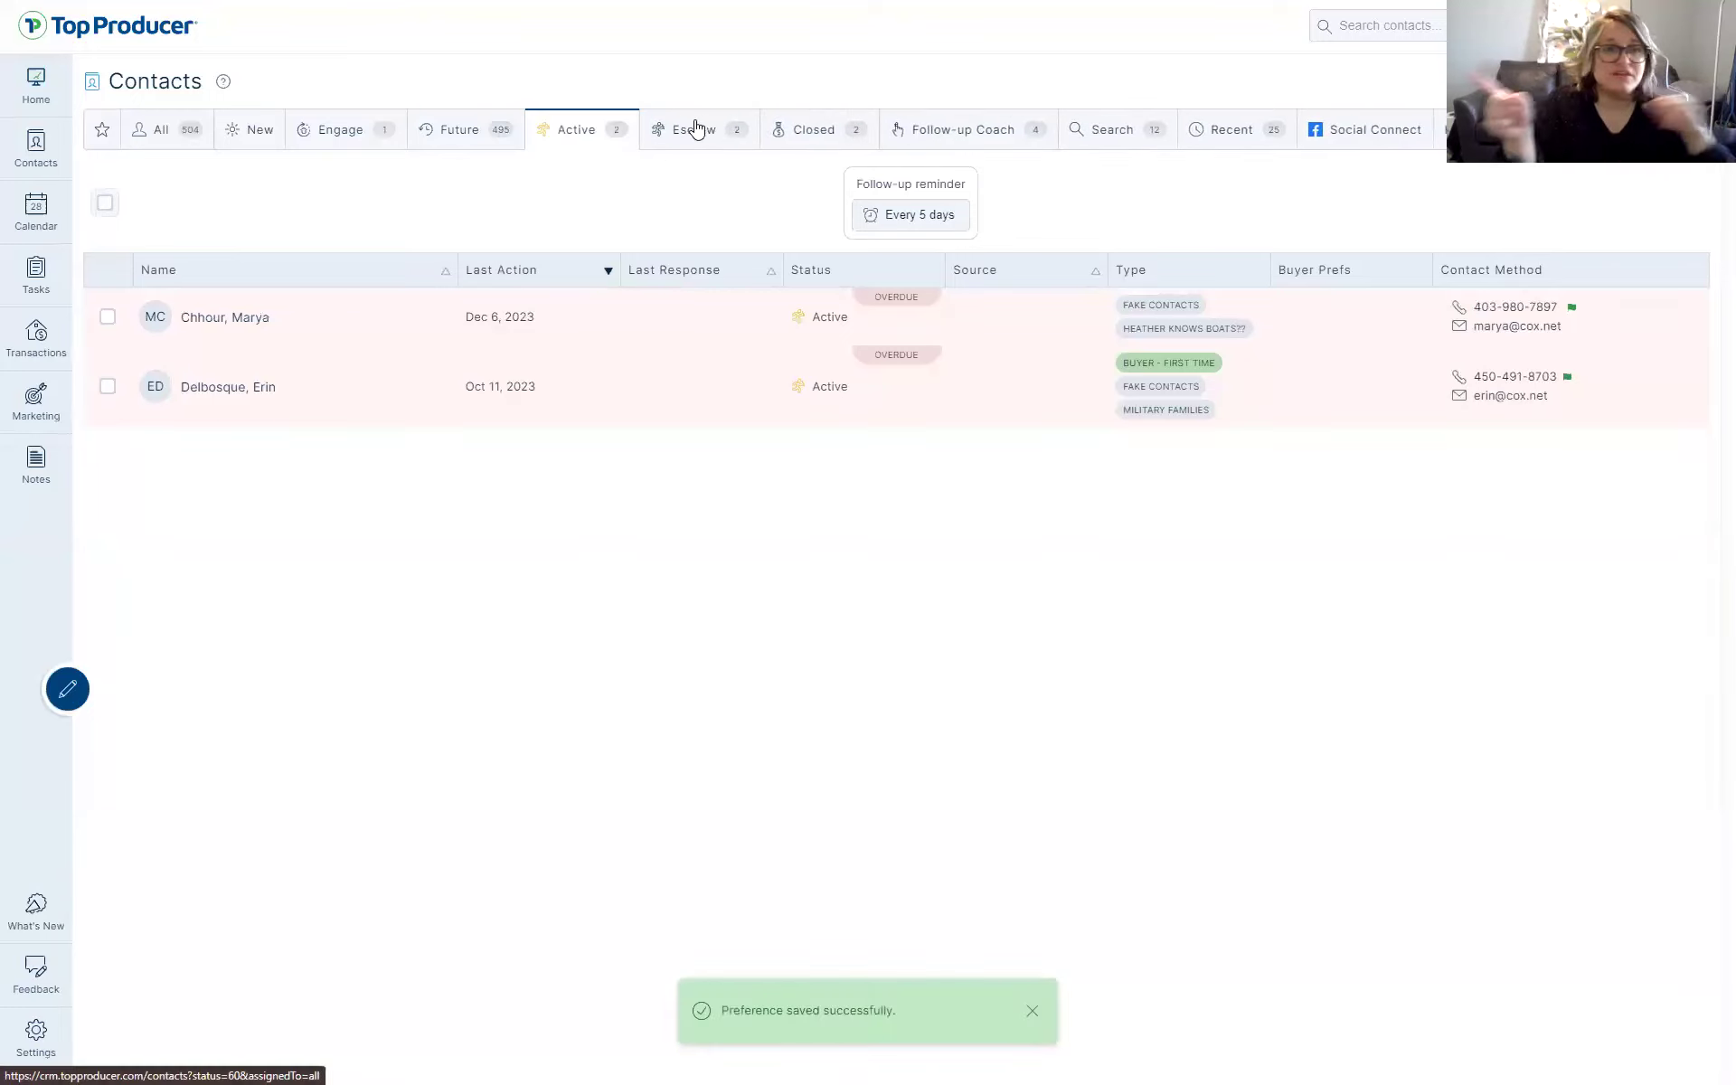
drag(685, 138, 875, 140)
drag(694, 135, 814, 135)
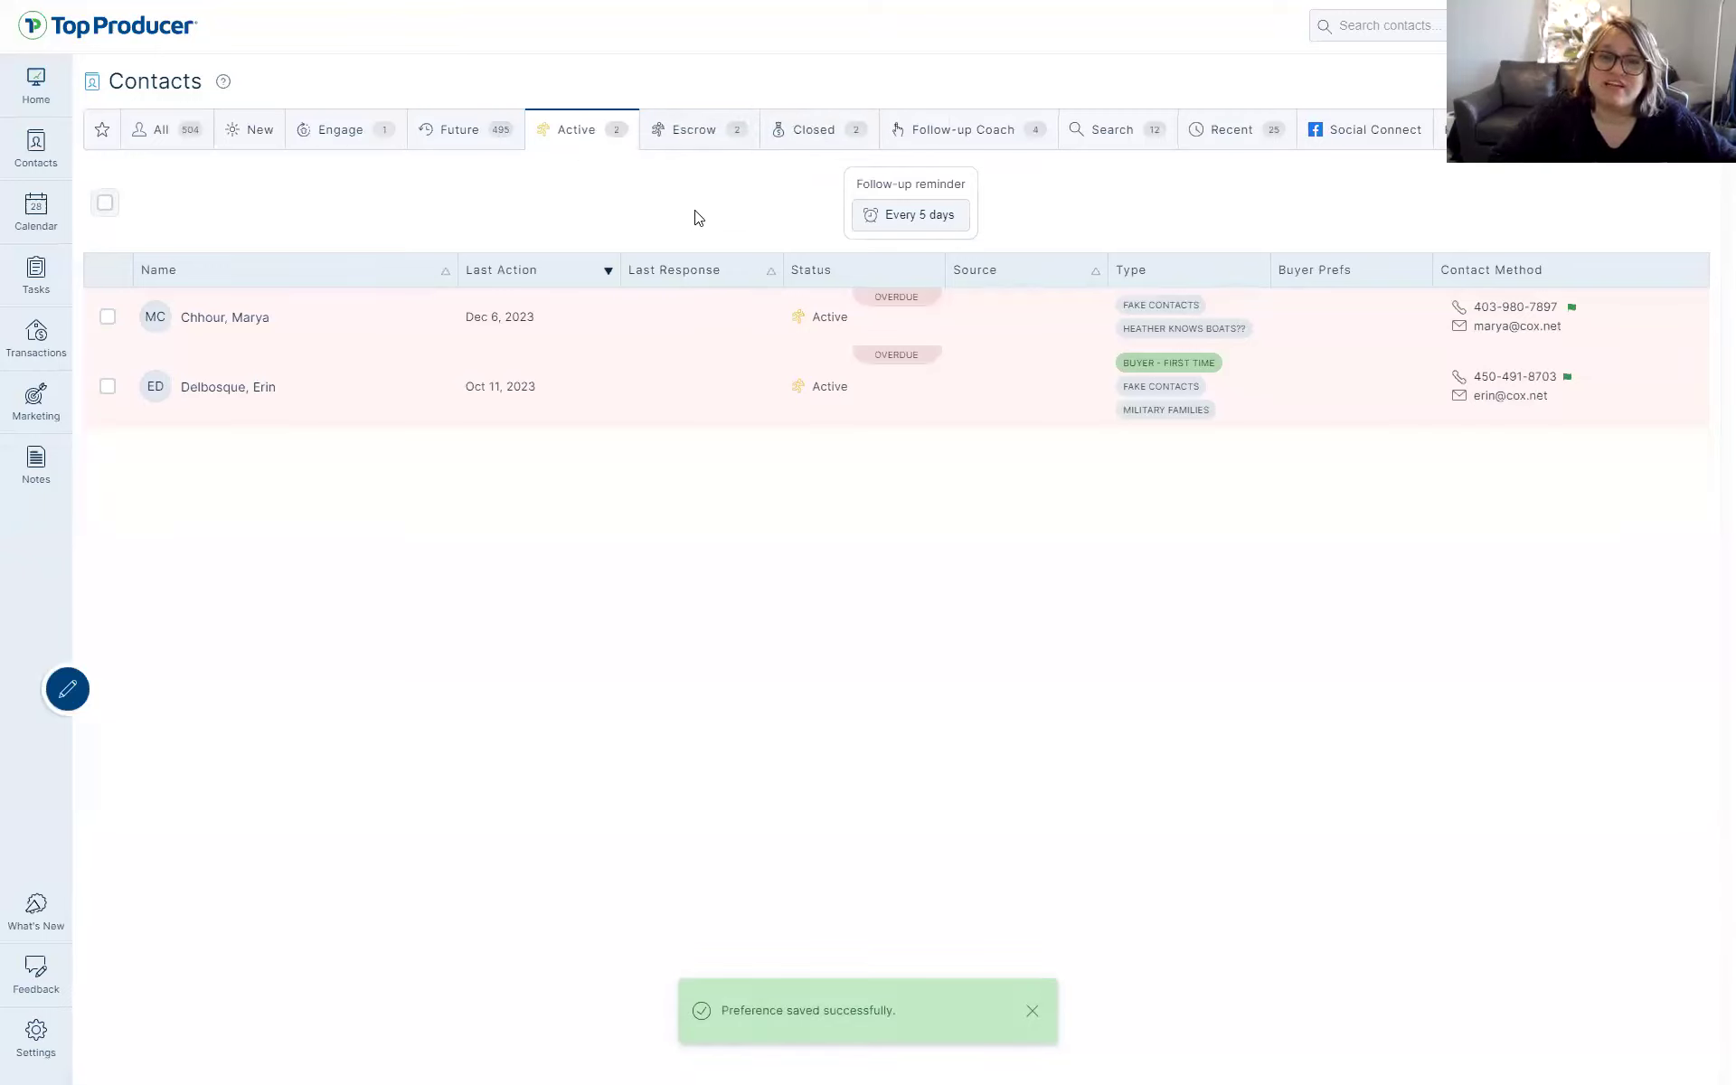
Delete the Active tab so that Escrow takes its place, confirming the deletion
drag(682, 143, 566, 135)
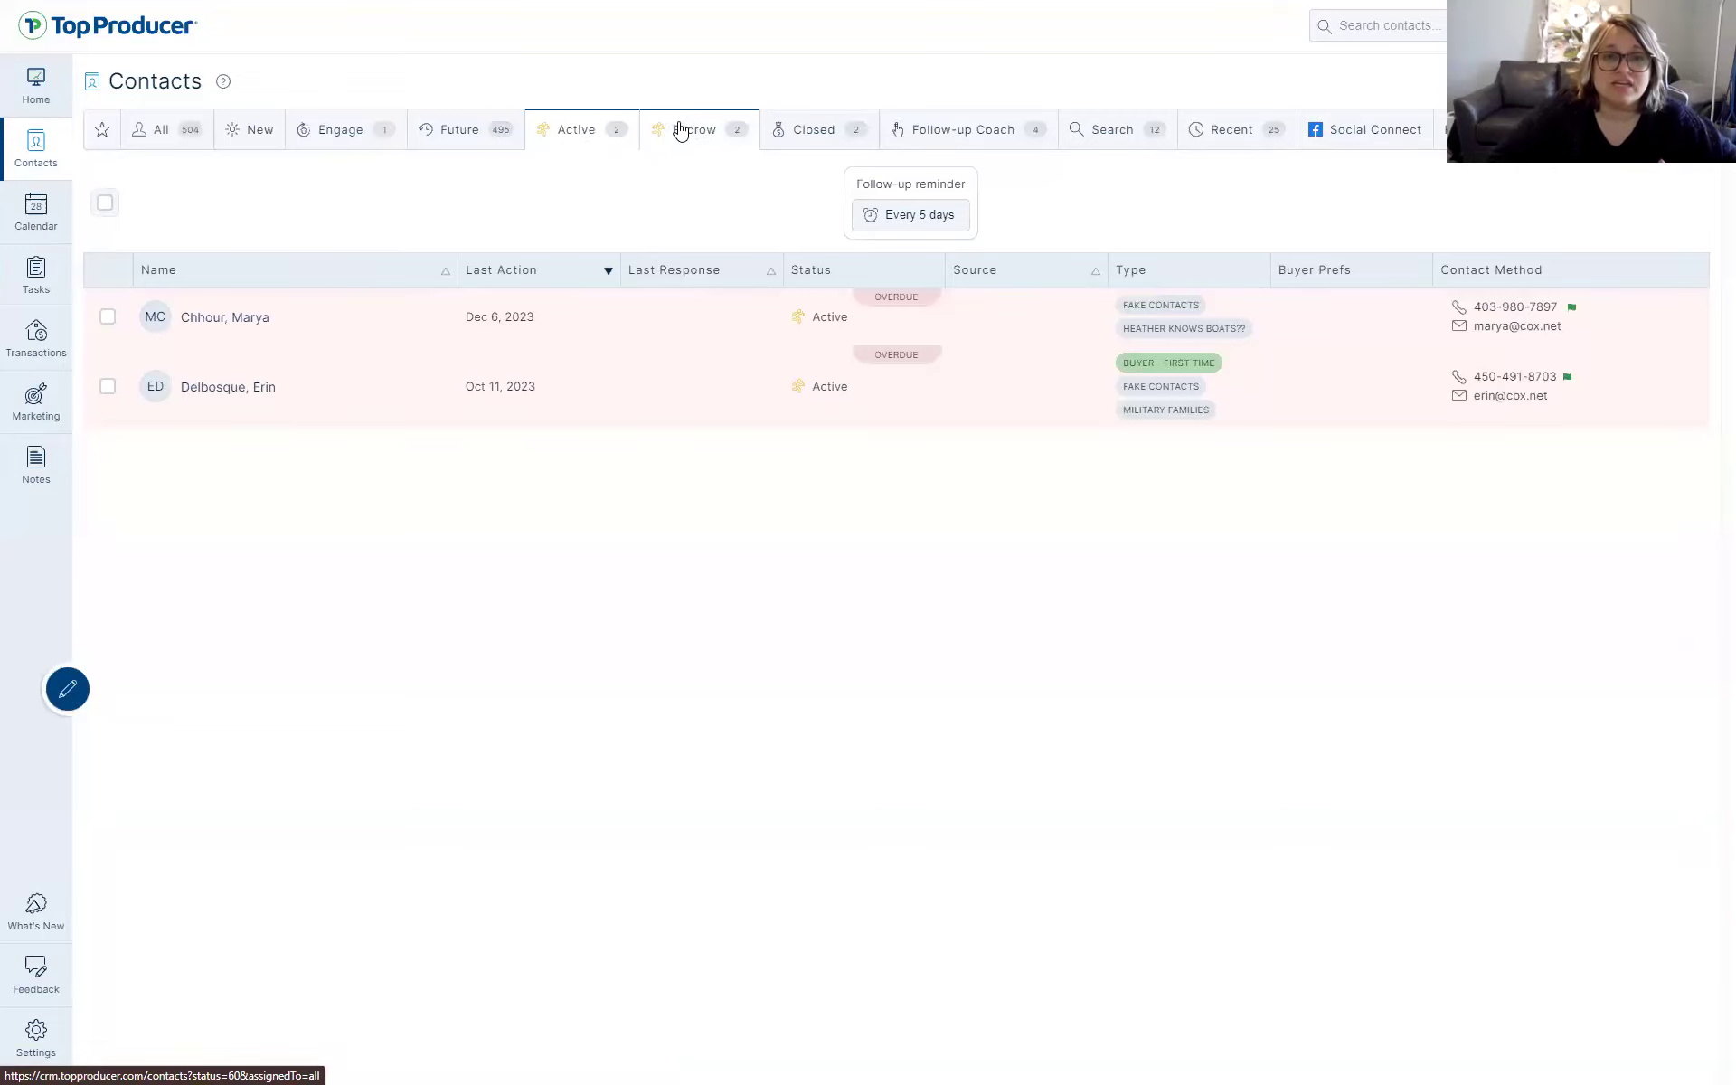
drag(589, 148, 595, 200)
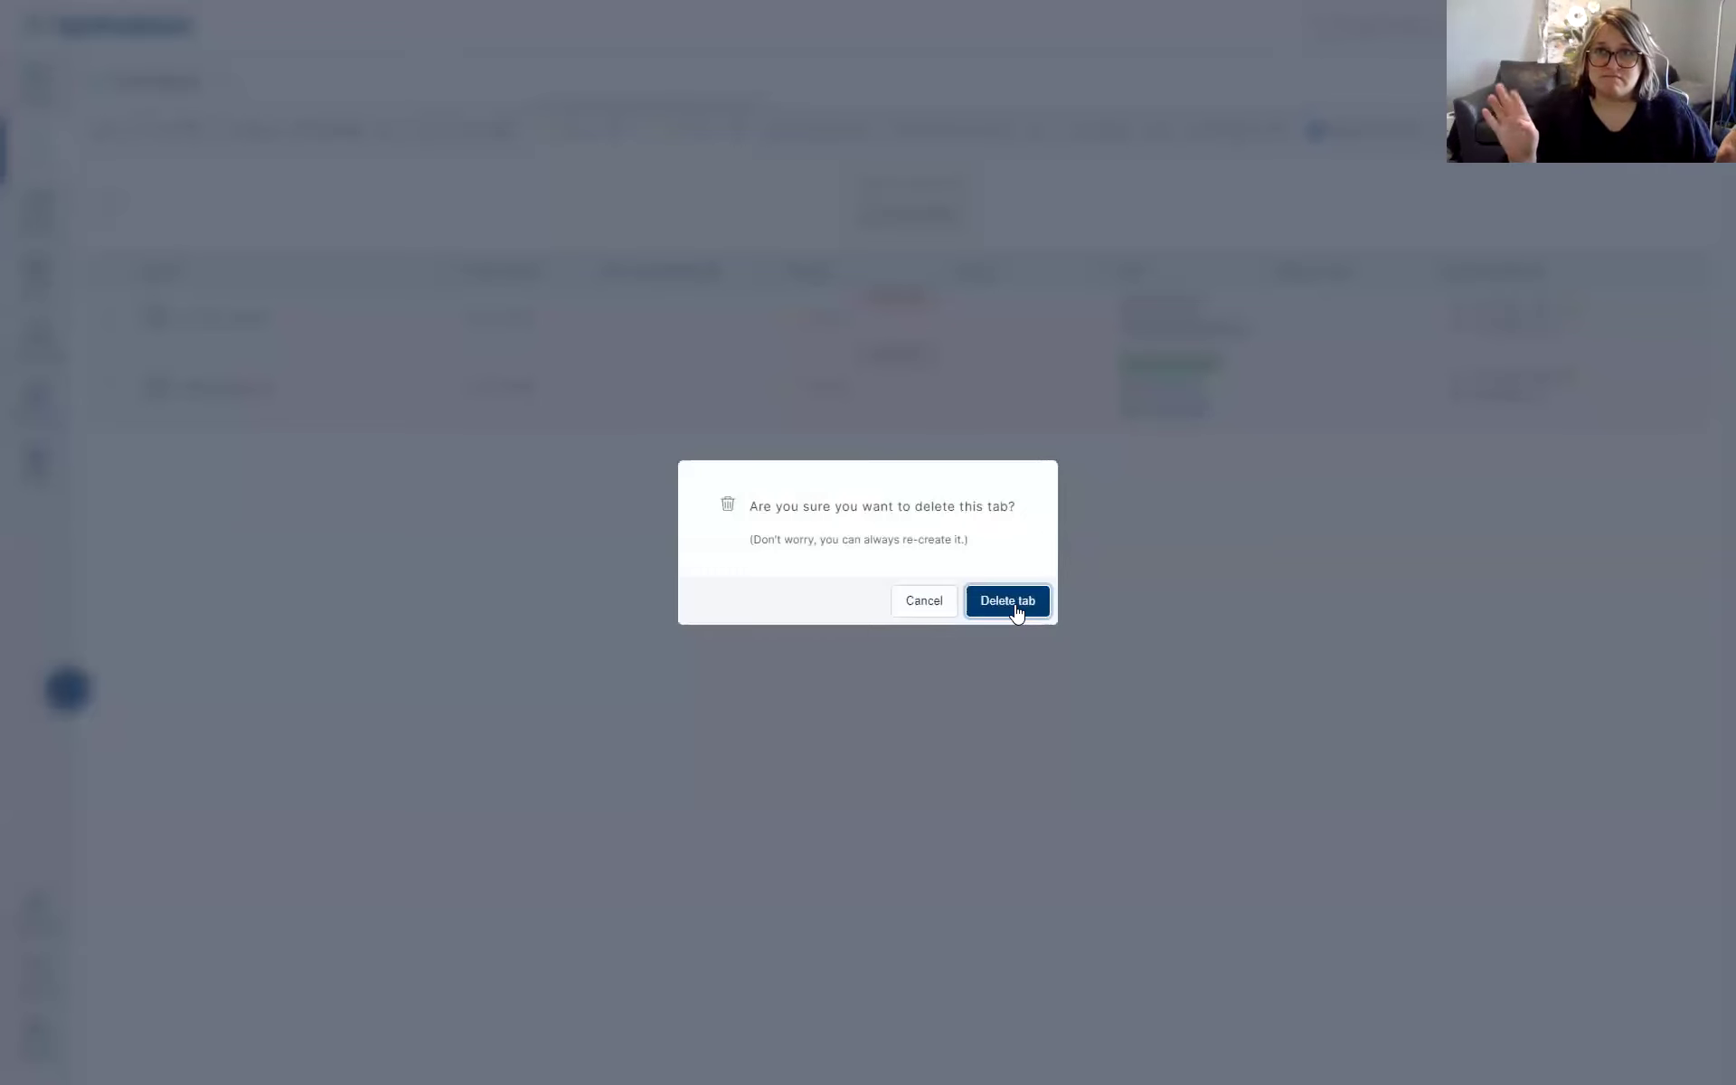
click(1018, 599)
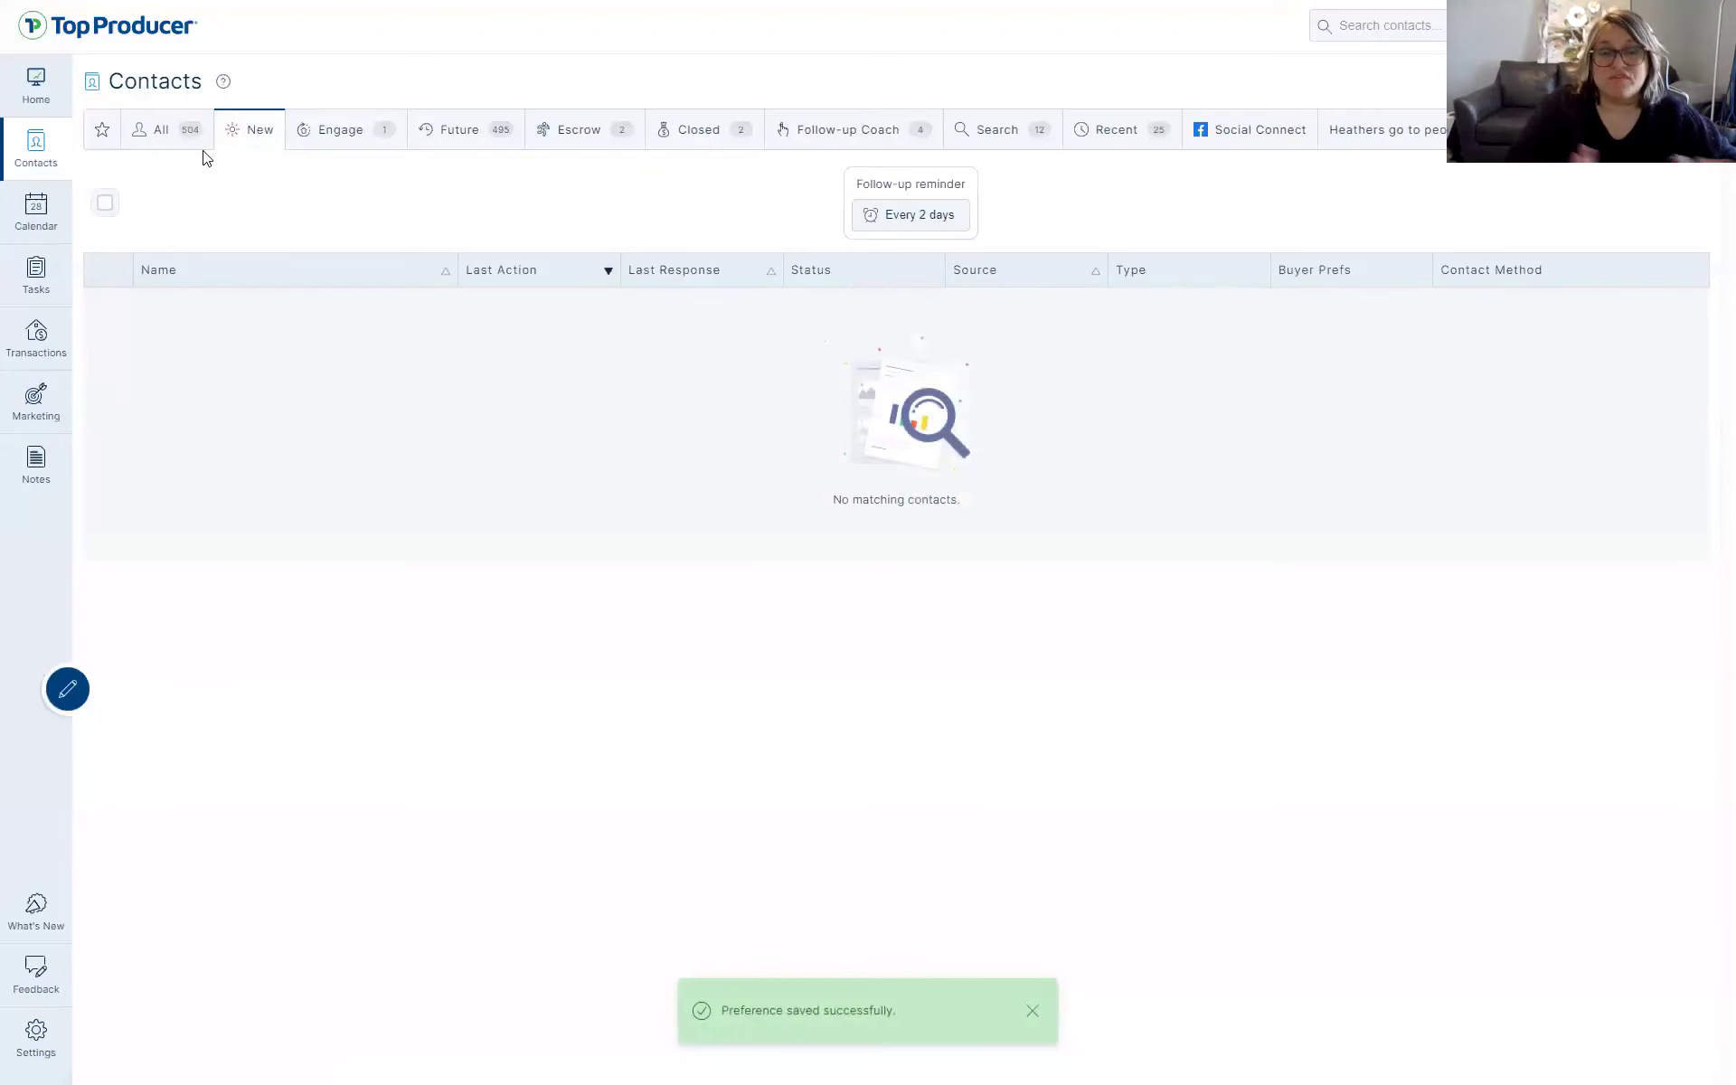
Examine the overdue marking and follow-up reminder in the Escrow tab, and open the Future contacts
click(573, 138)
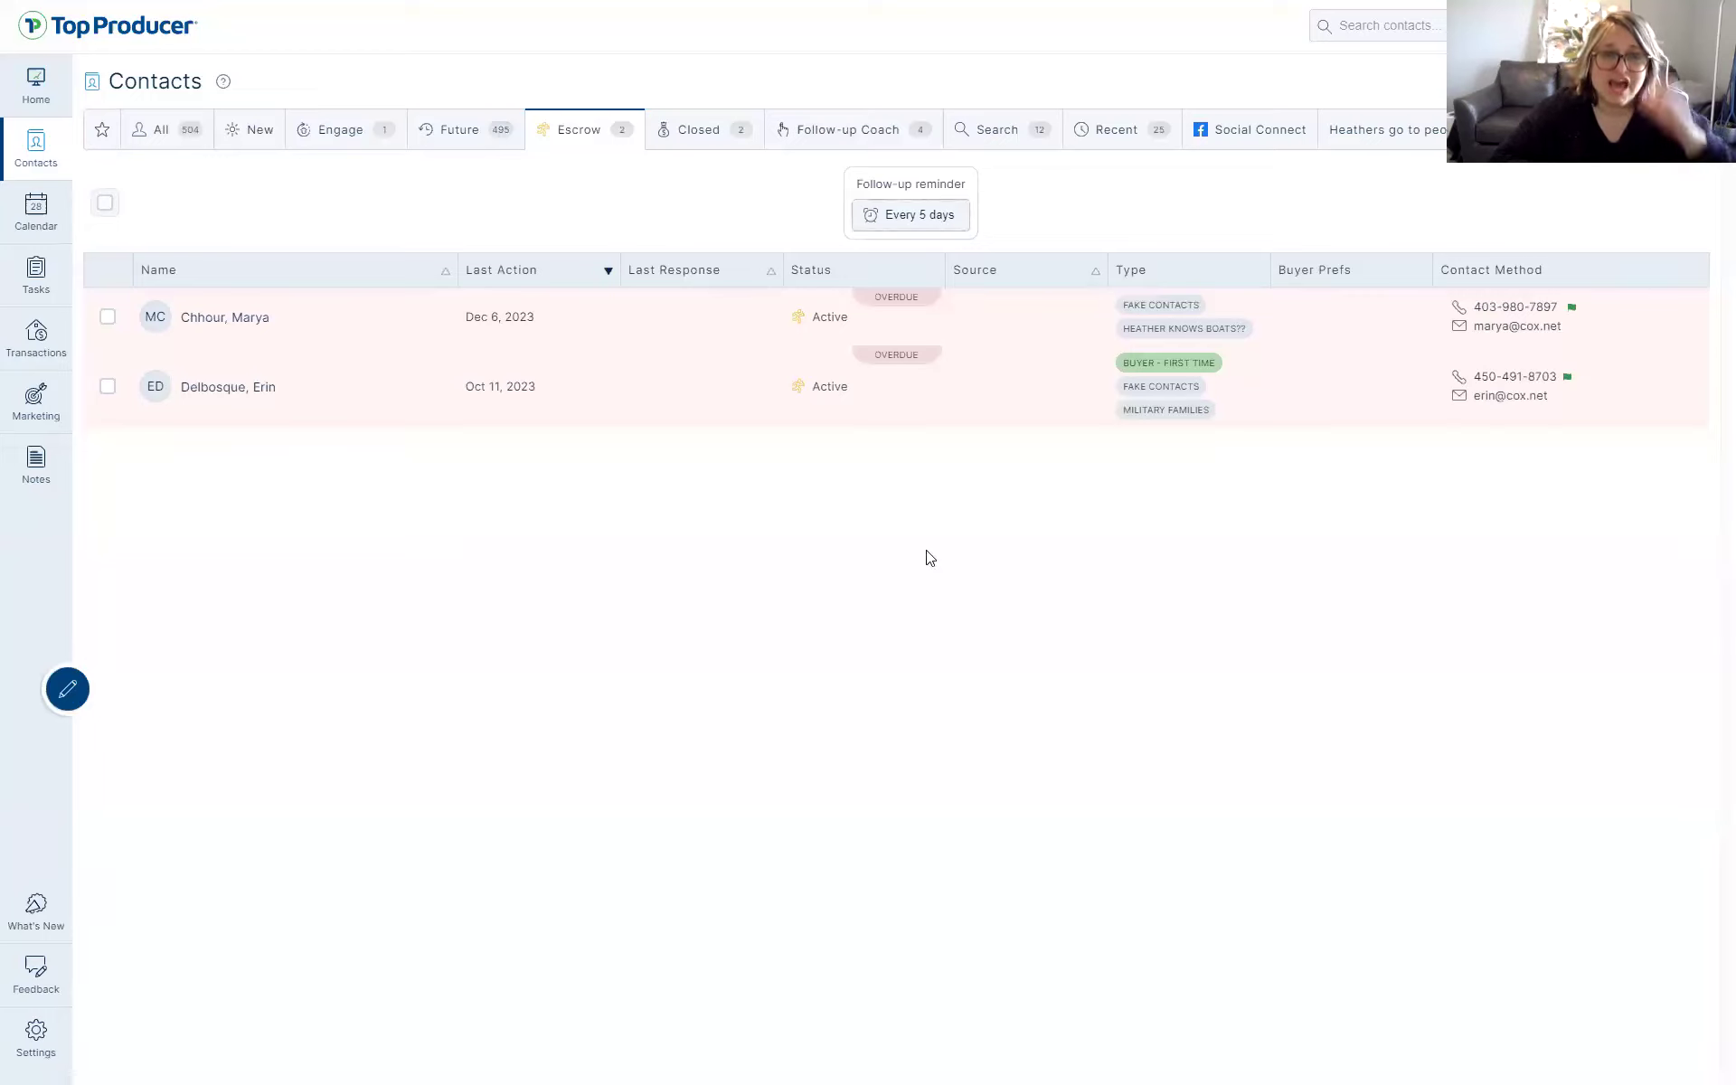
click(902, 302)
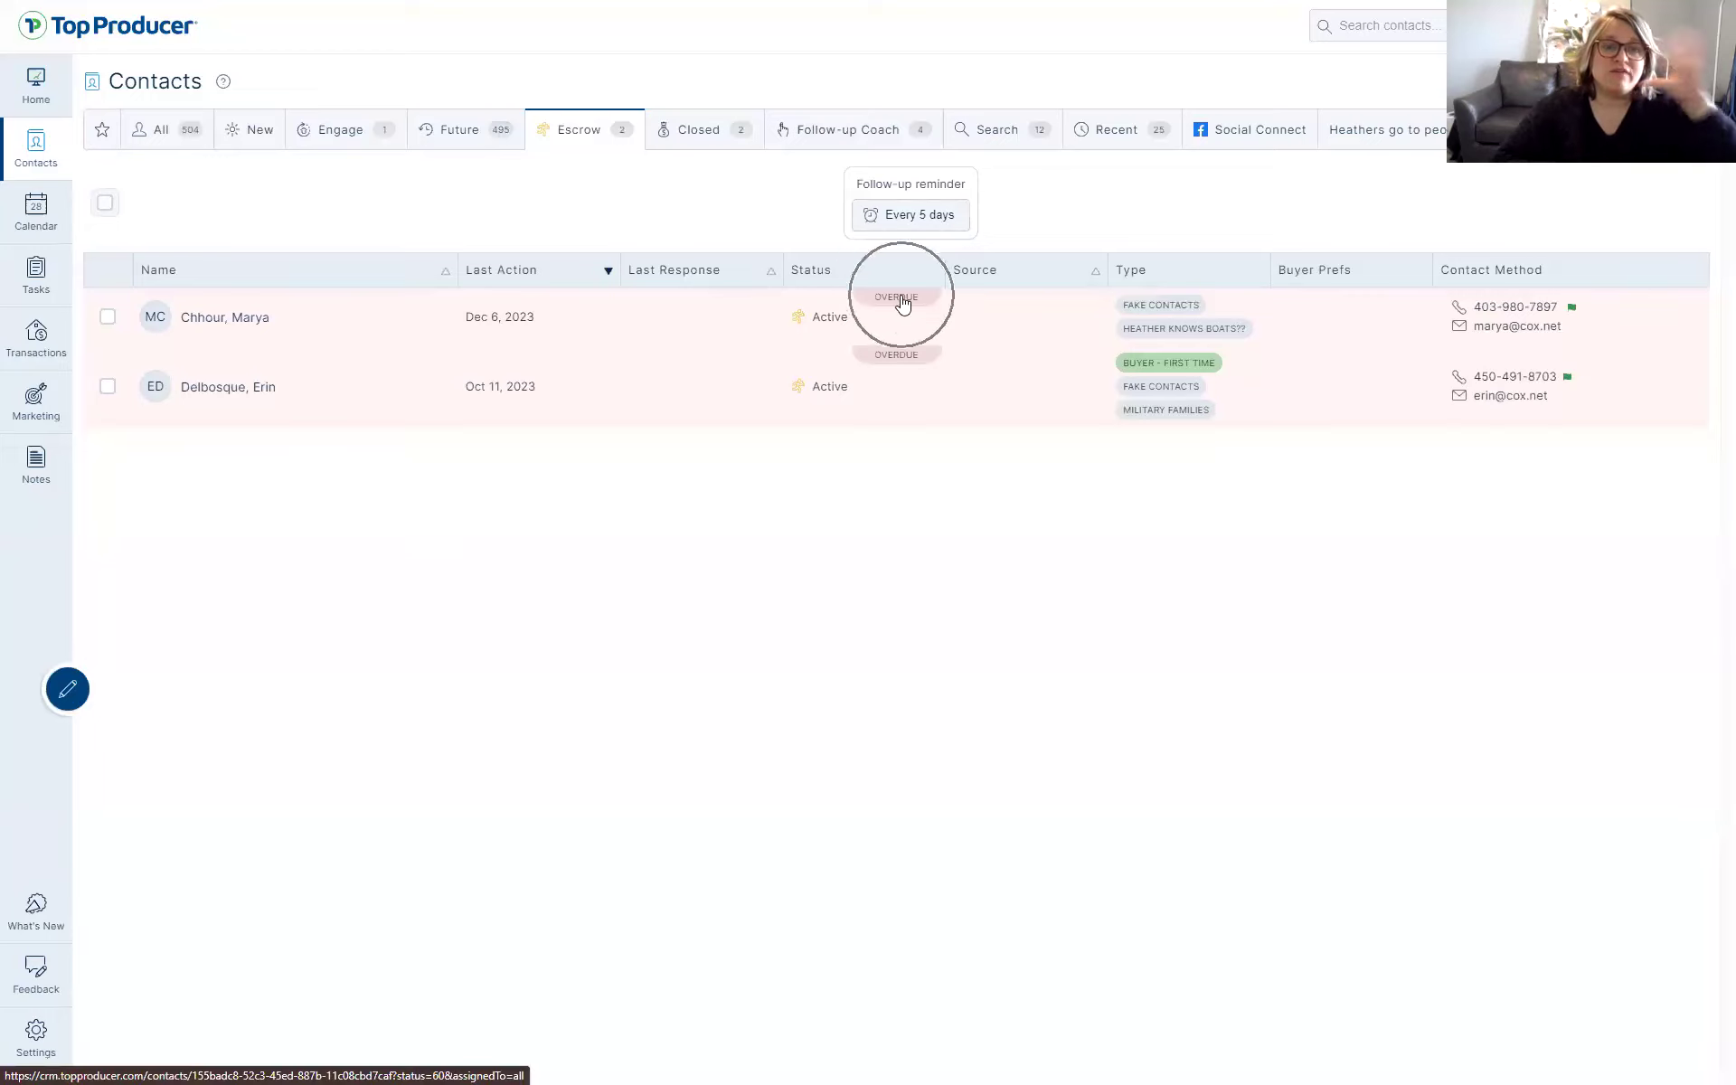
click(897, 206)
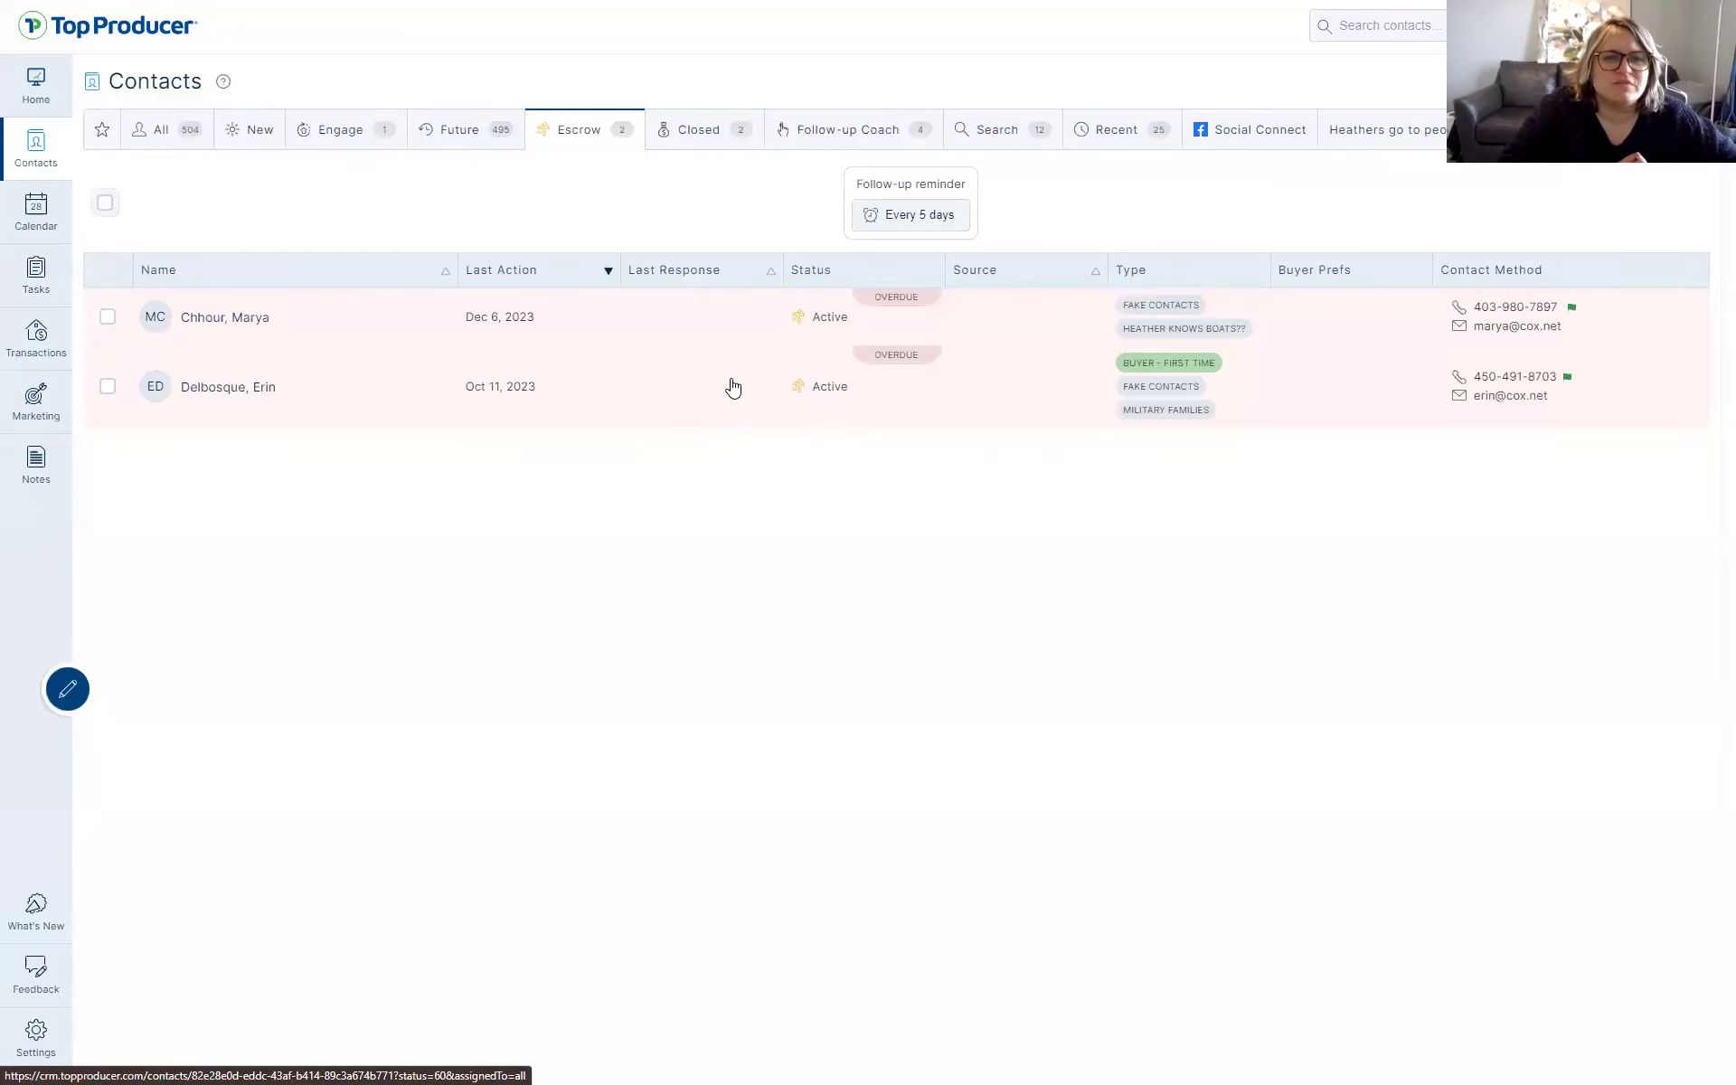
click(474, 134)
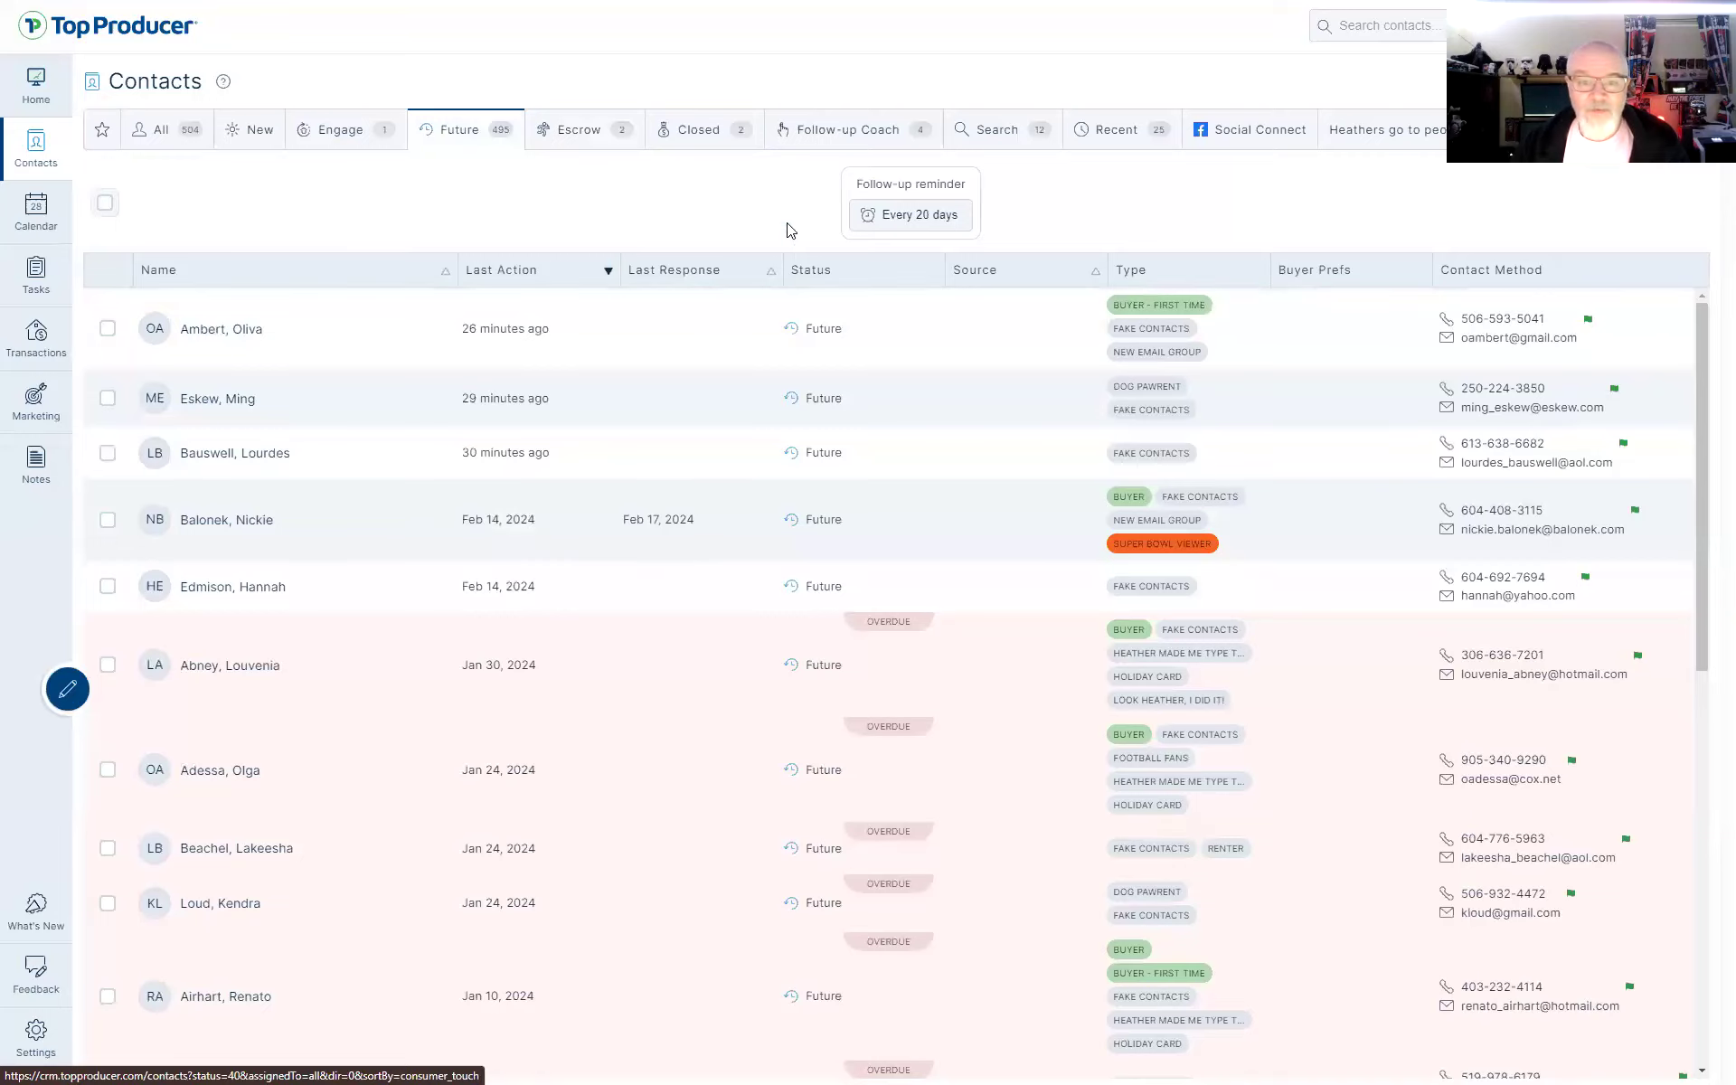
Set the follow-up reminder for Future contacts to 10 days and save it
click(906, 220)
drag(749, 546, 647, 555)
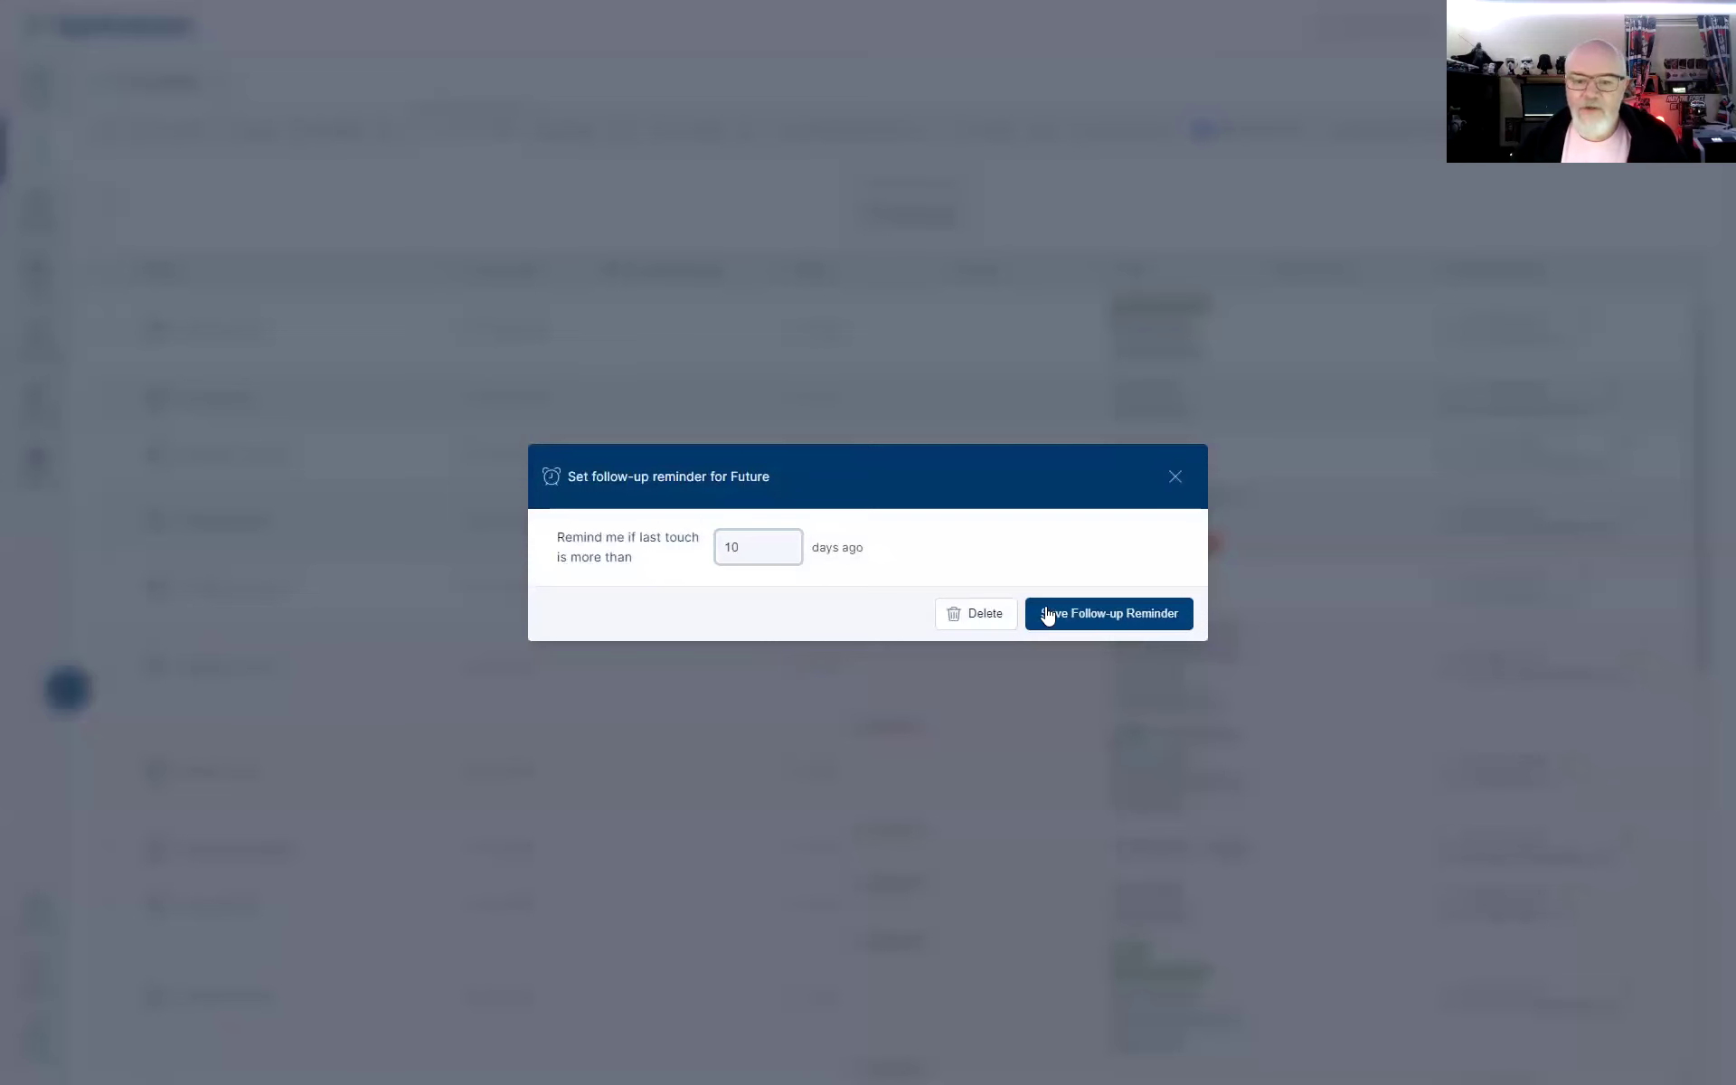
click(1089, 614)
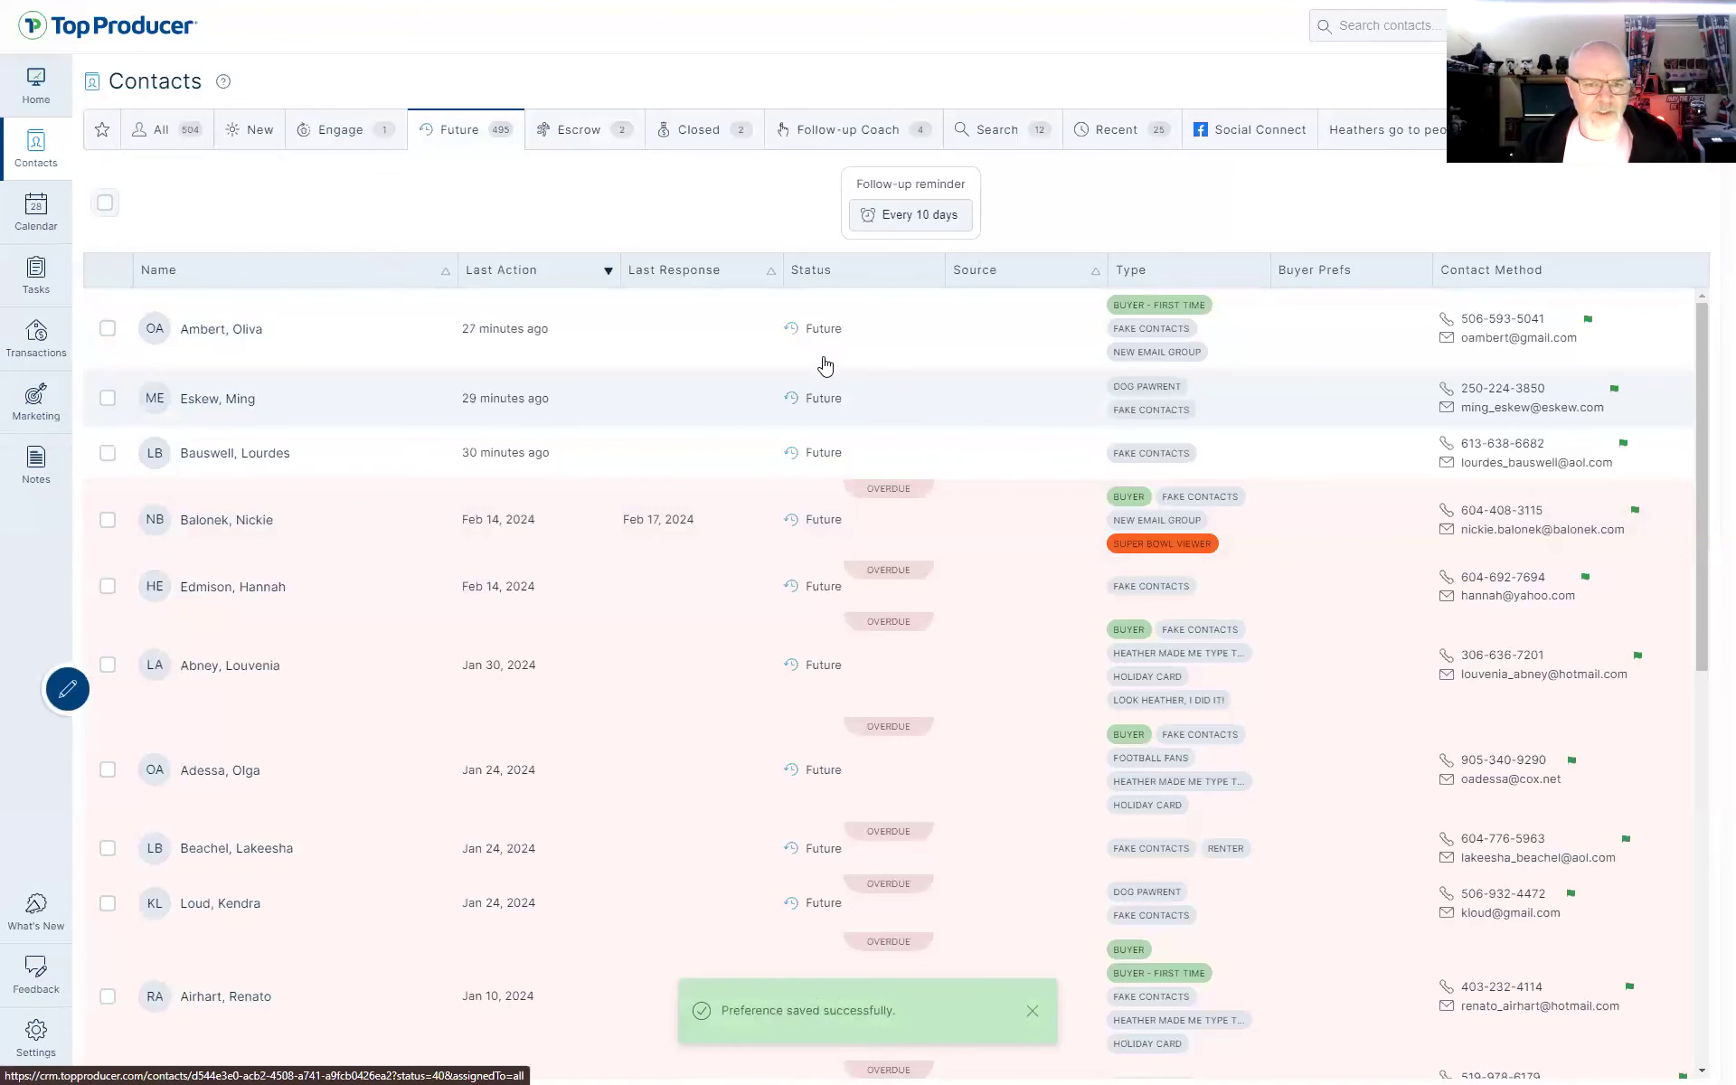
Set the follow-up reminder for Future contacts to 15 days and save it
click(956, 216)
double_click(752, 539)
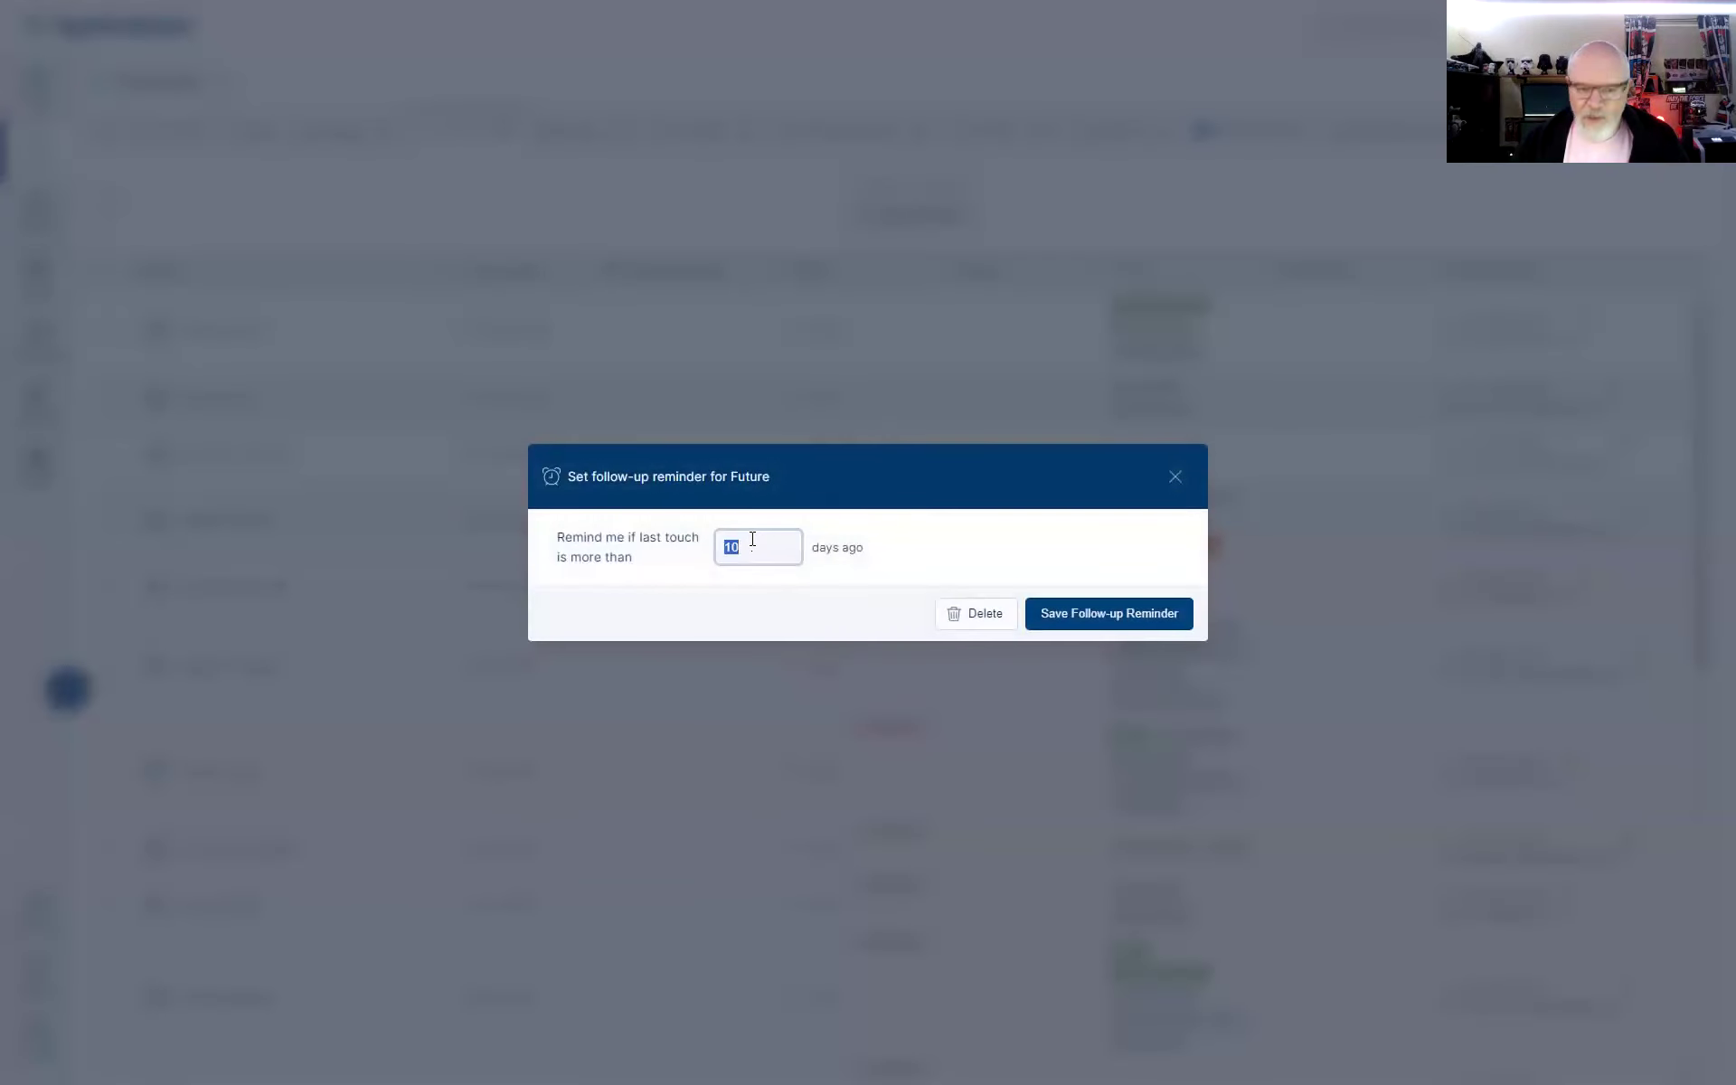
text(15)
click(1117, 628)
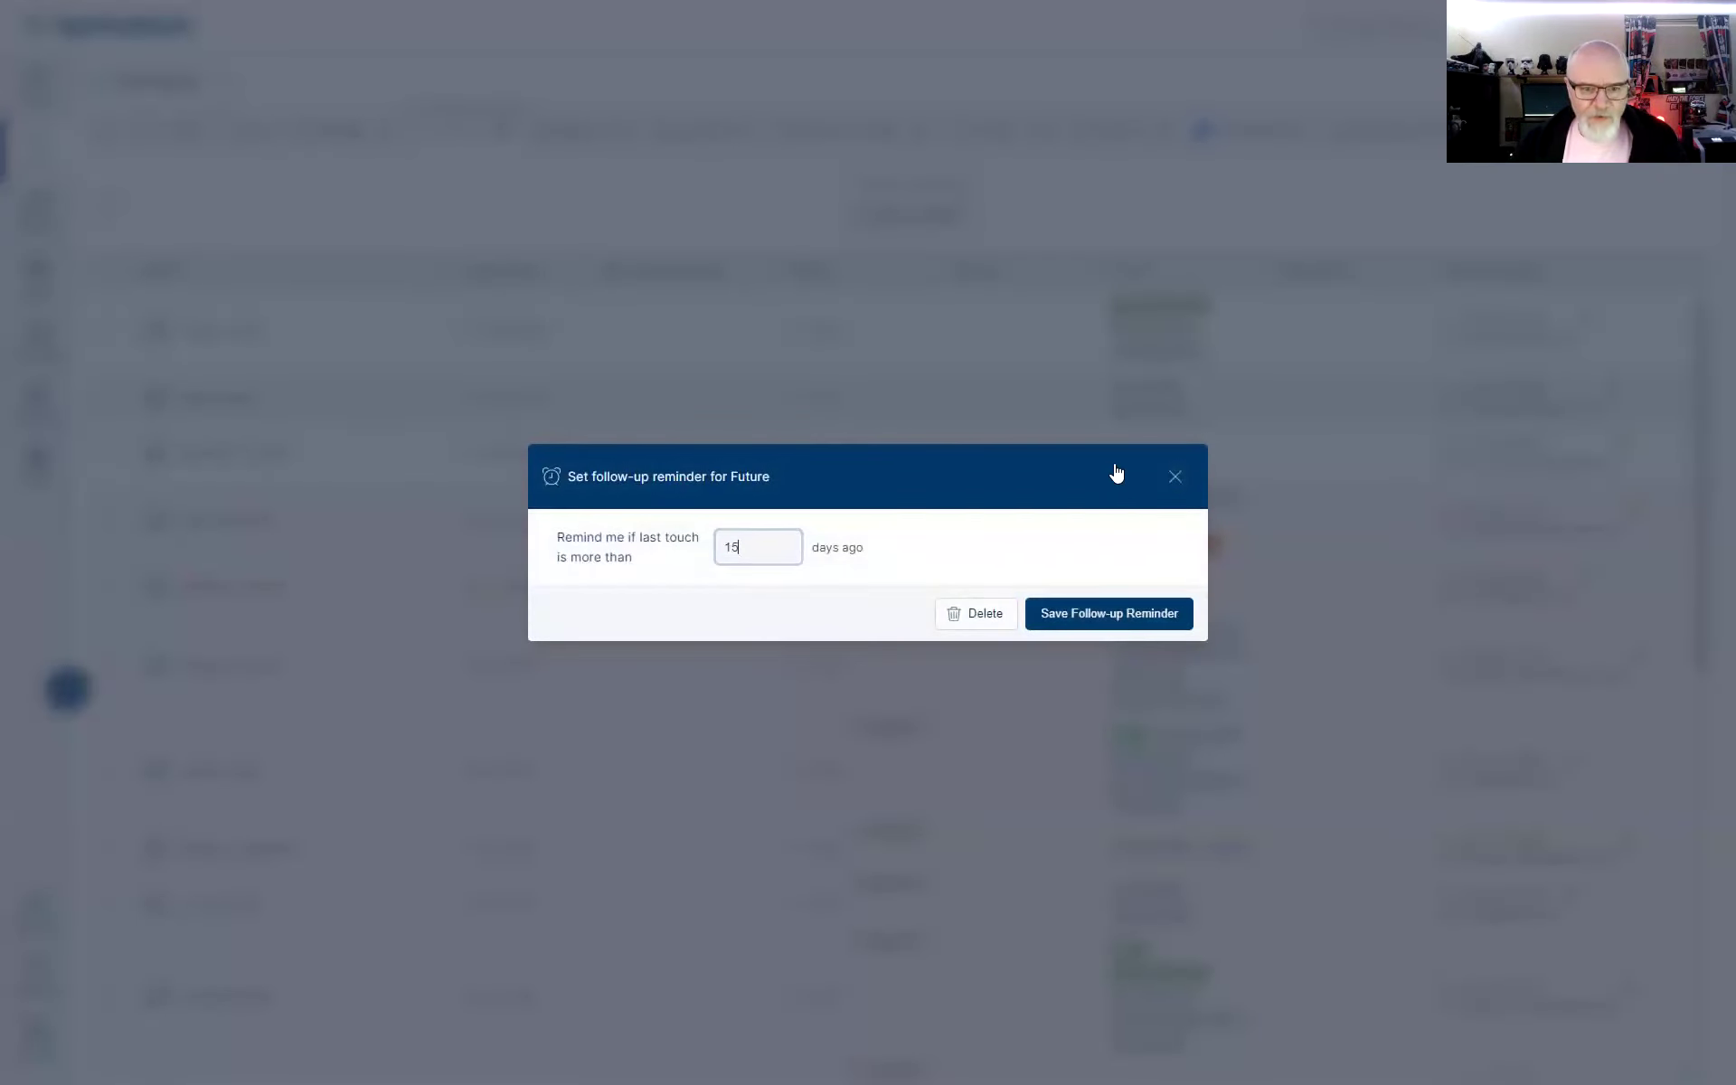
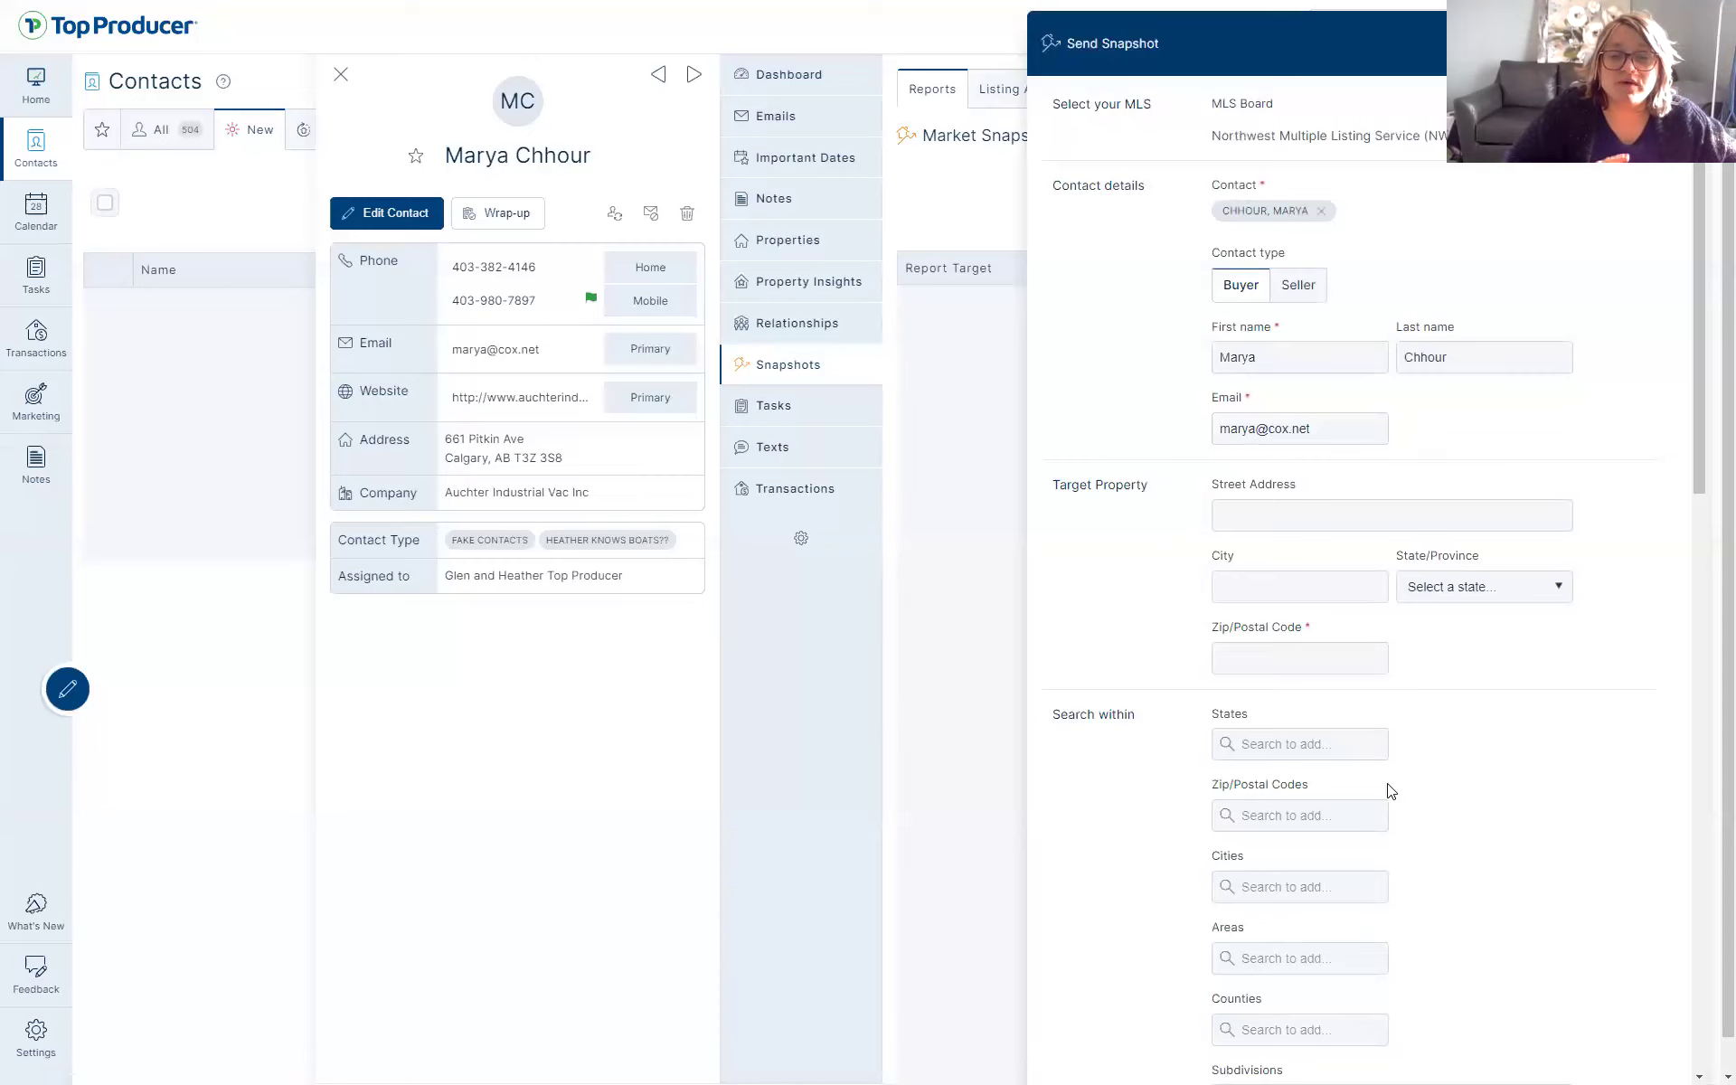
Examine the report frequency choices, listing alert options and target postal code field of the contact's snapshot form, and close it unsent
scroll(1390, 790, down, 15)
click(1316, 779)
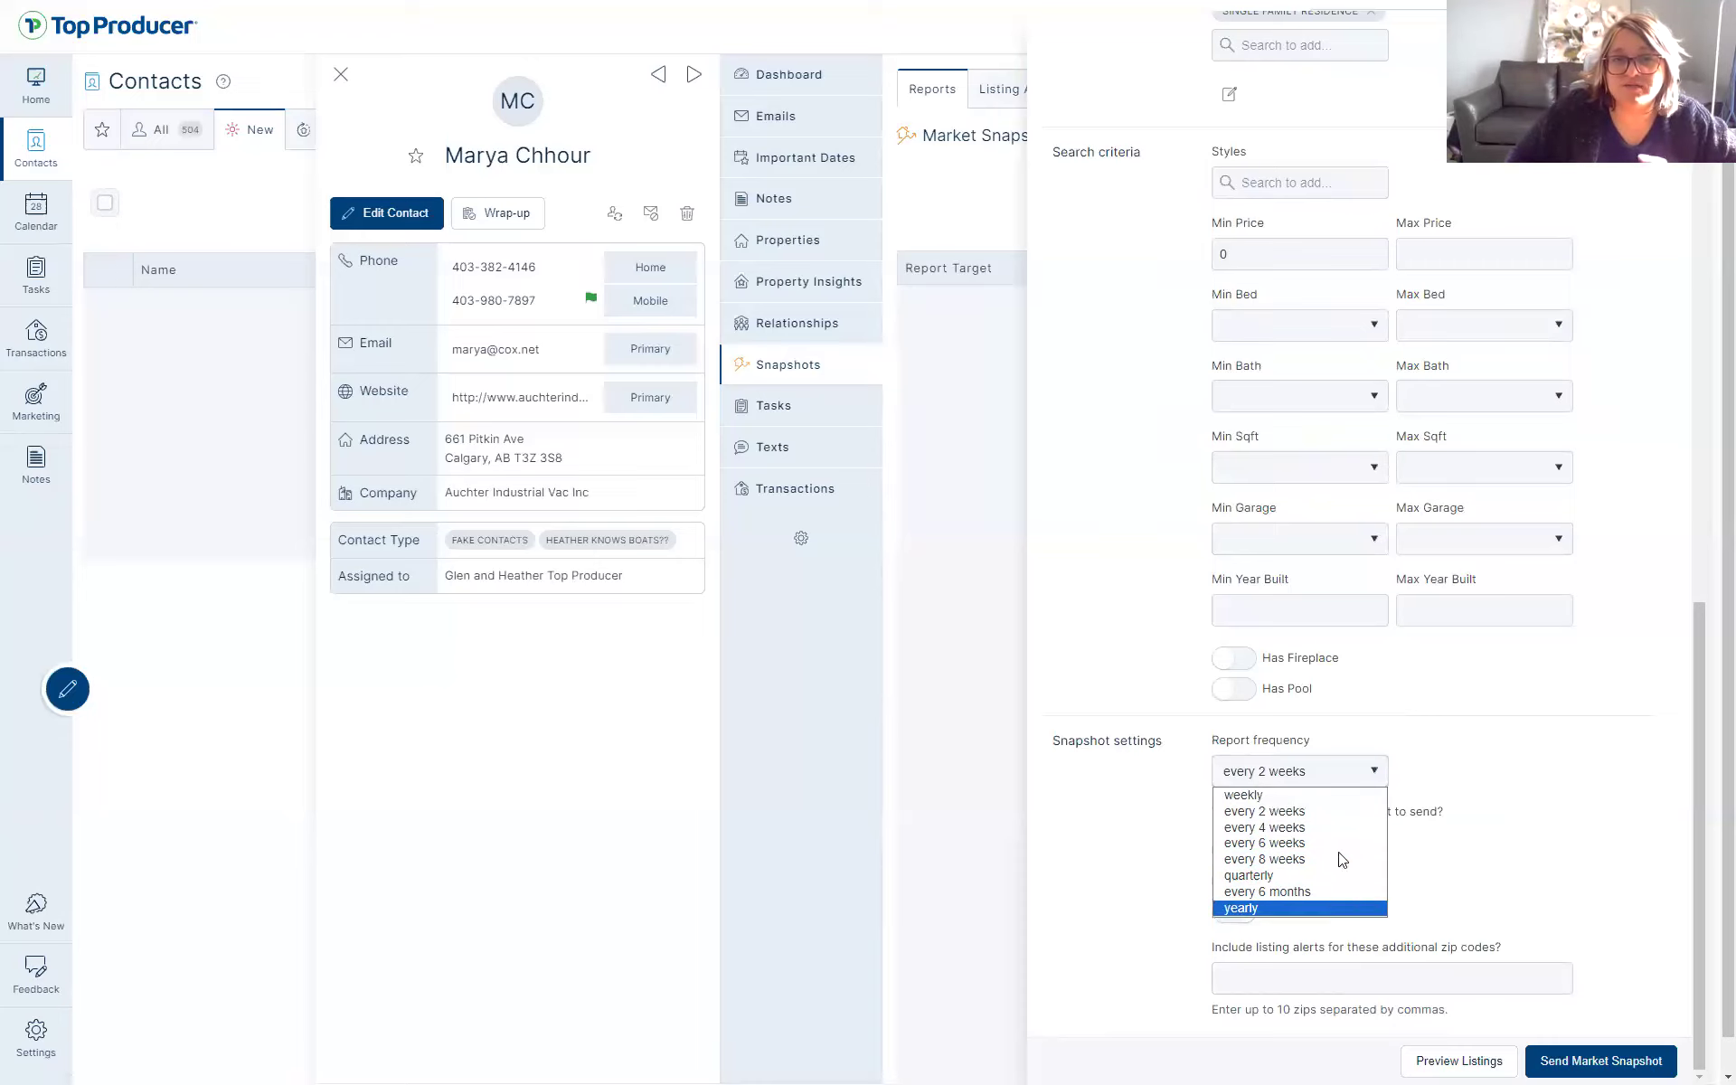
click(1344, 774)
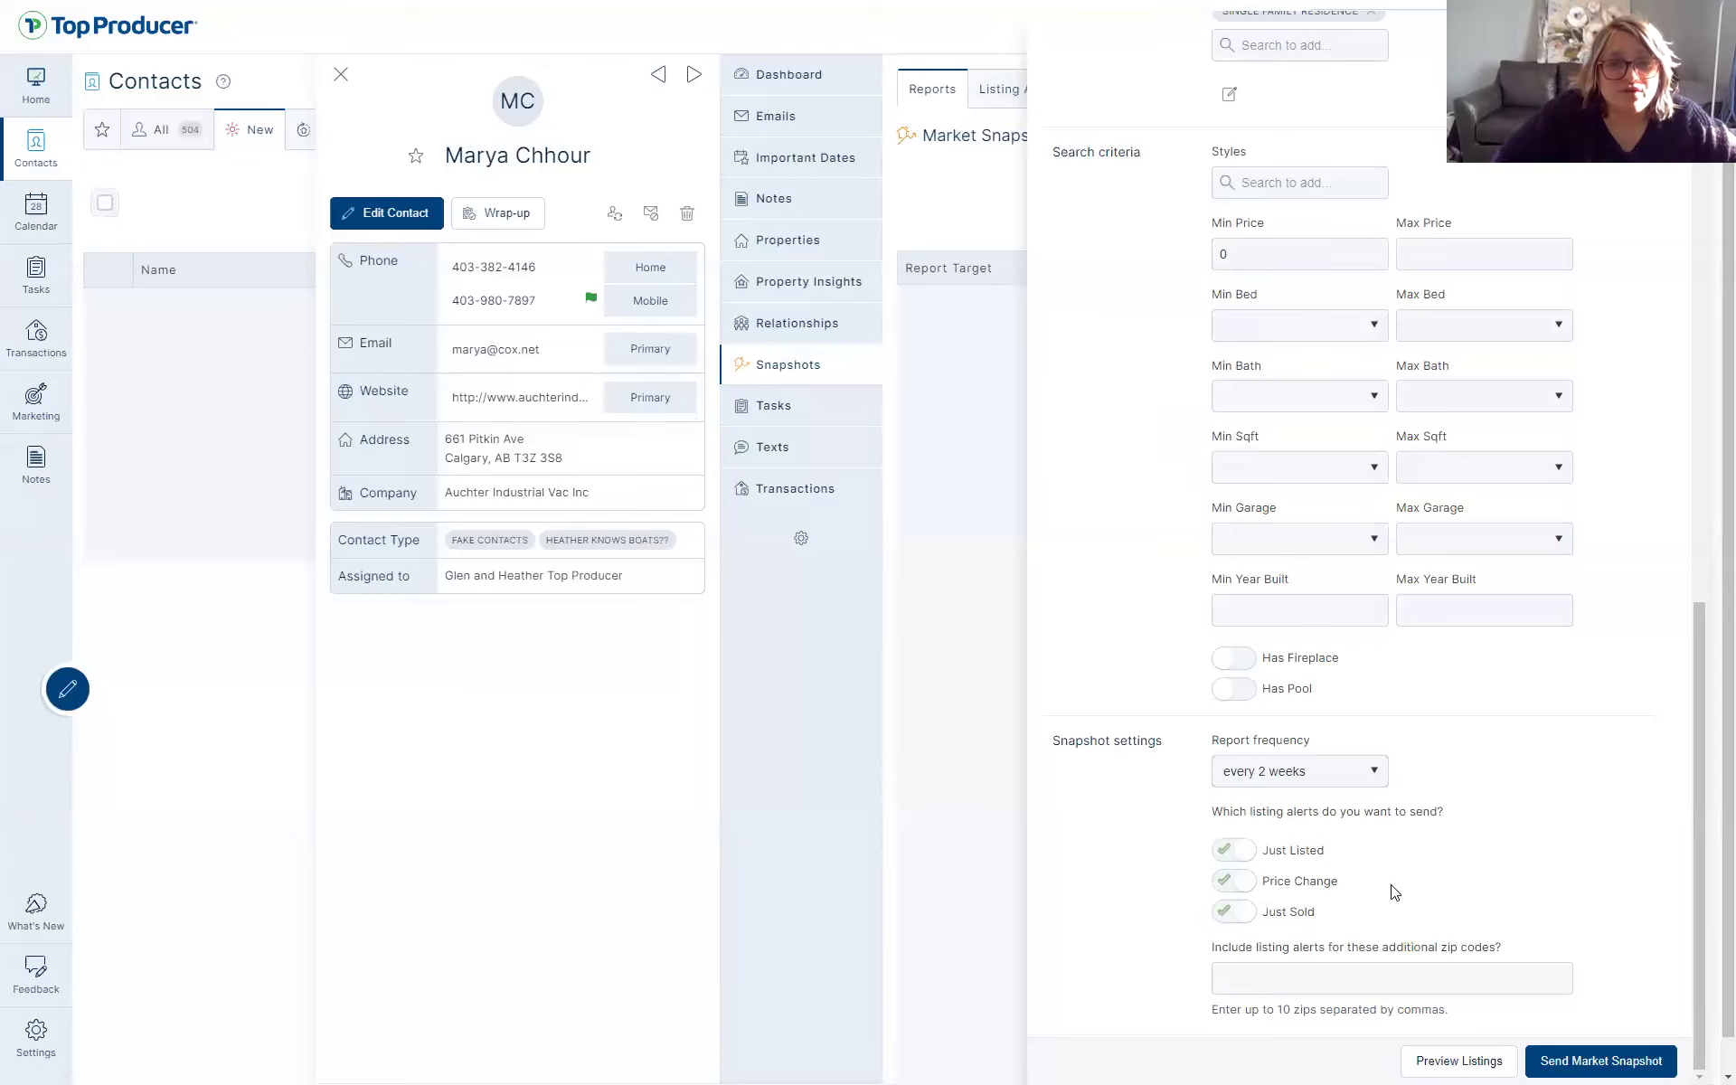
click(1288, 857)
click(1288, 857)
scroll(1525, 847, up, 20)
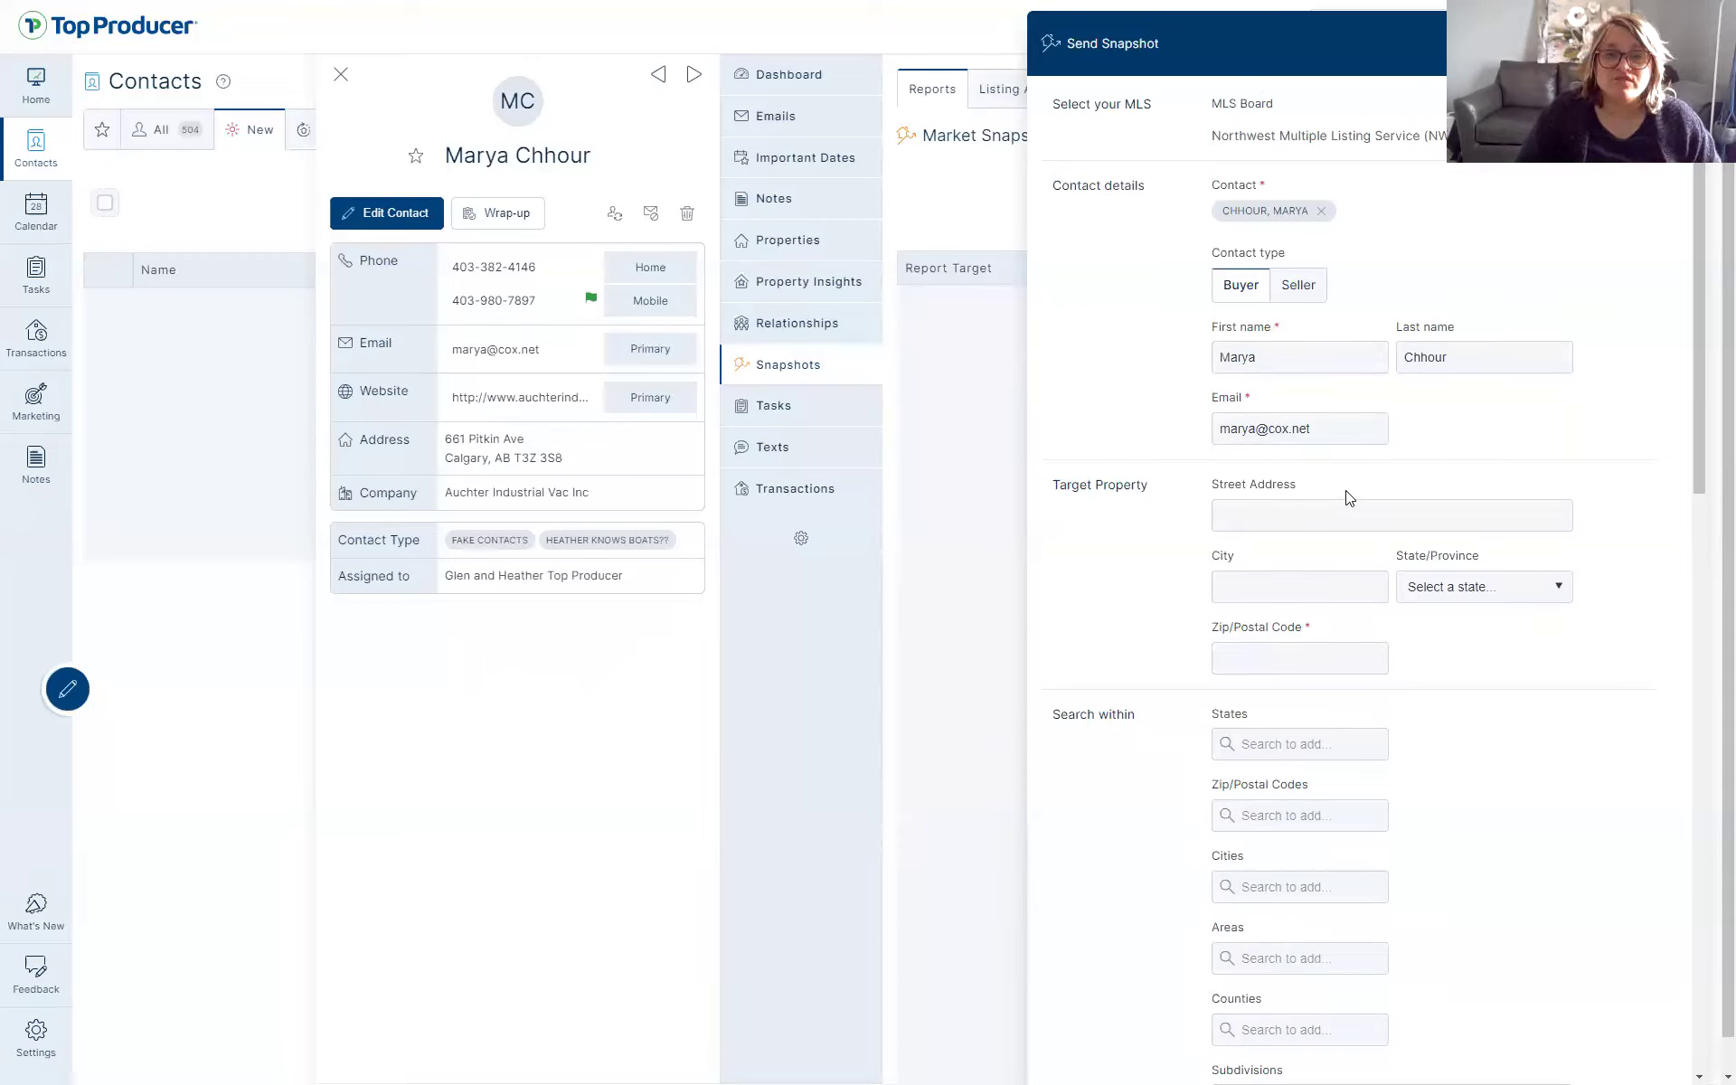
click(1282, 643)
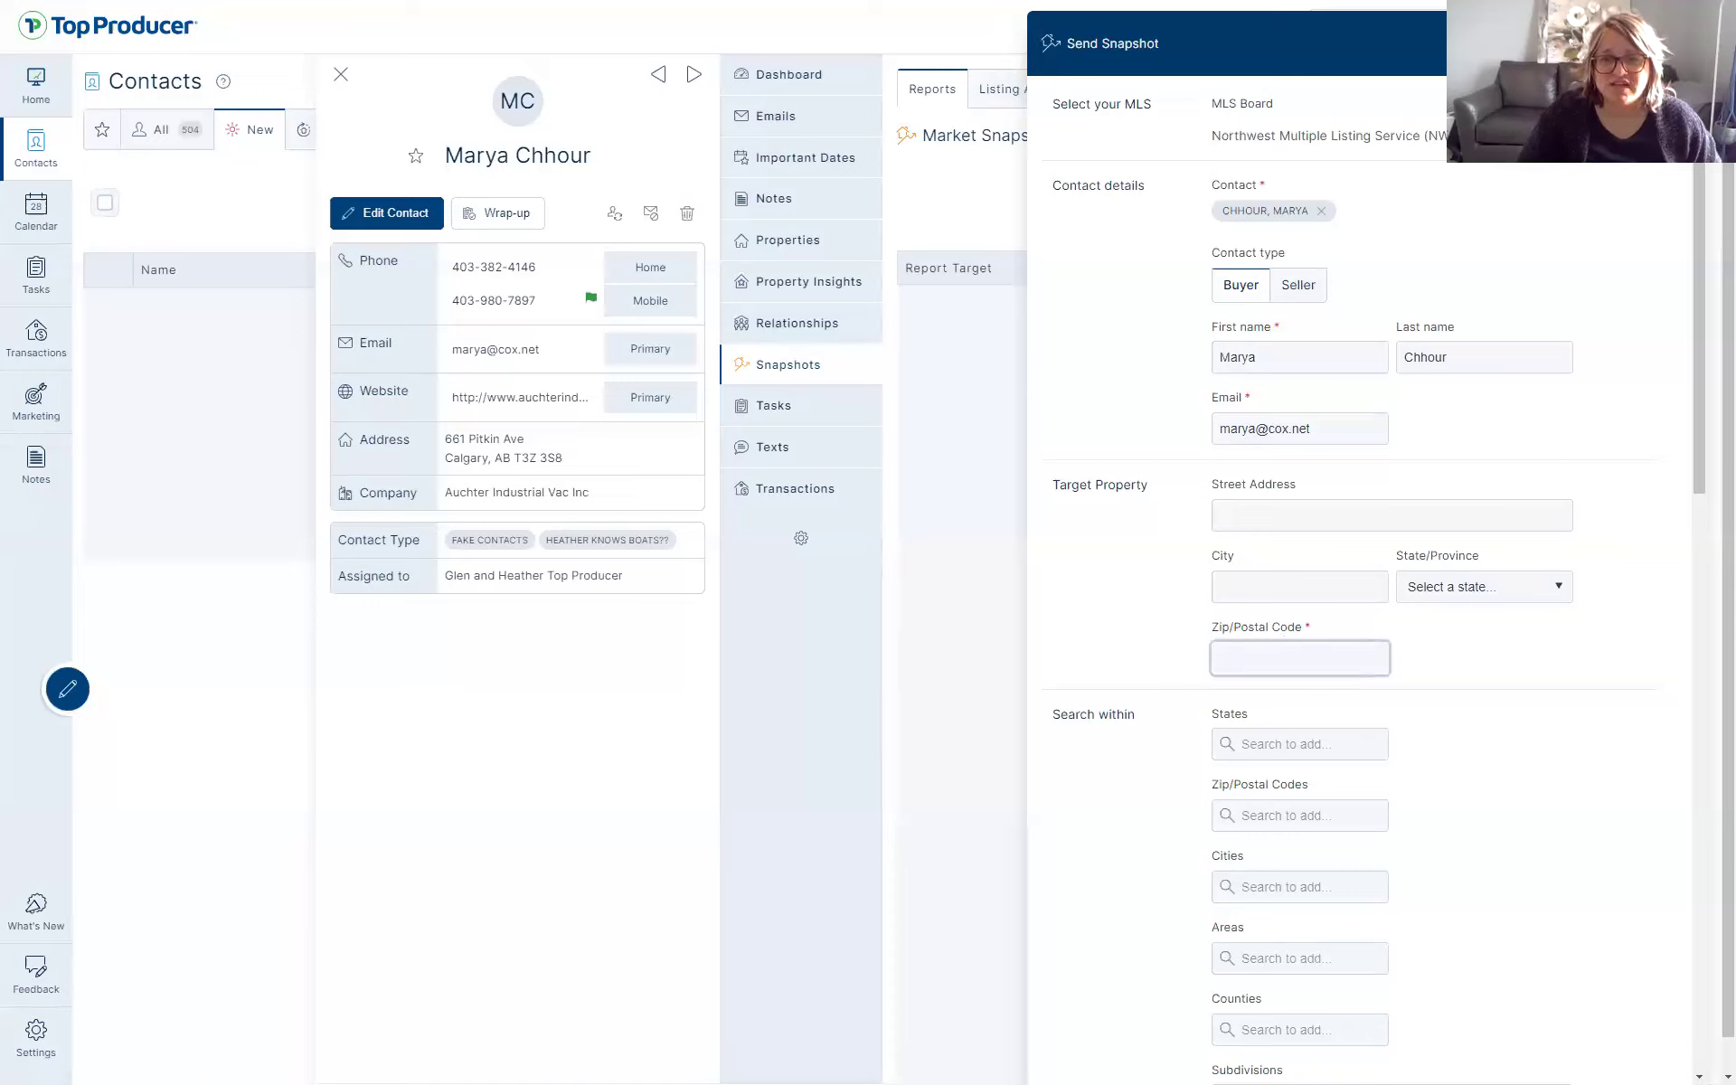
key(Escape)
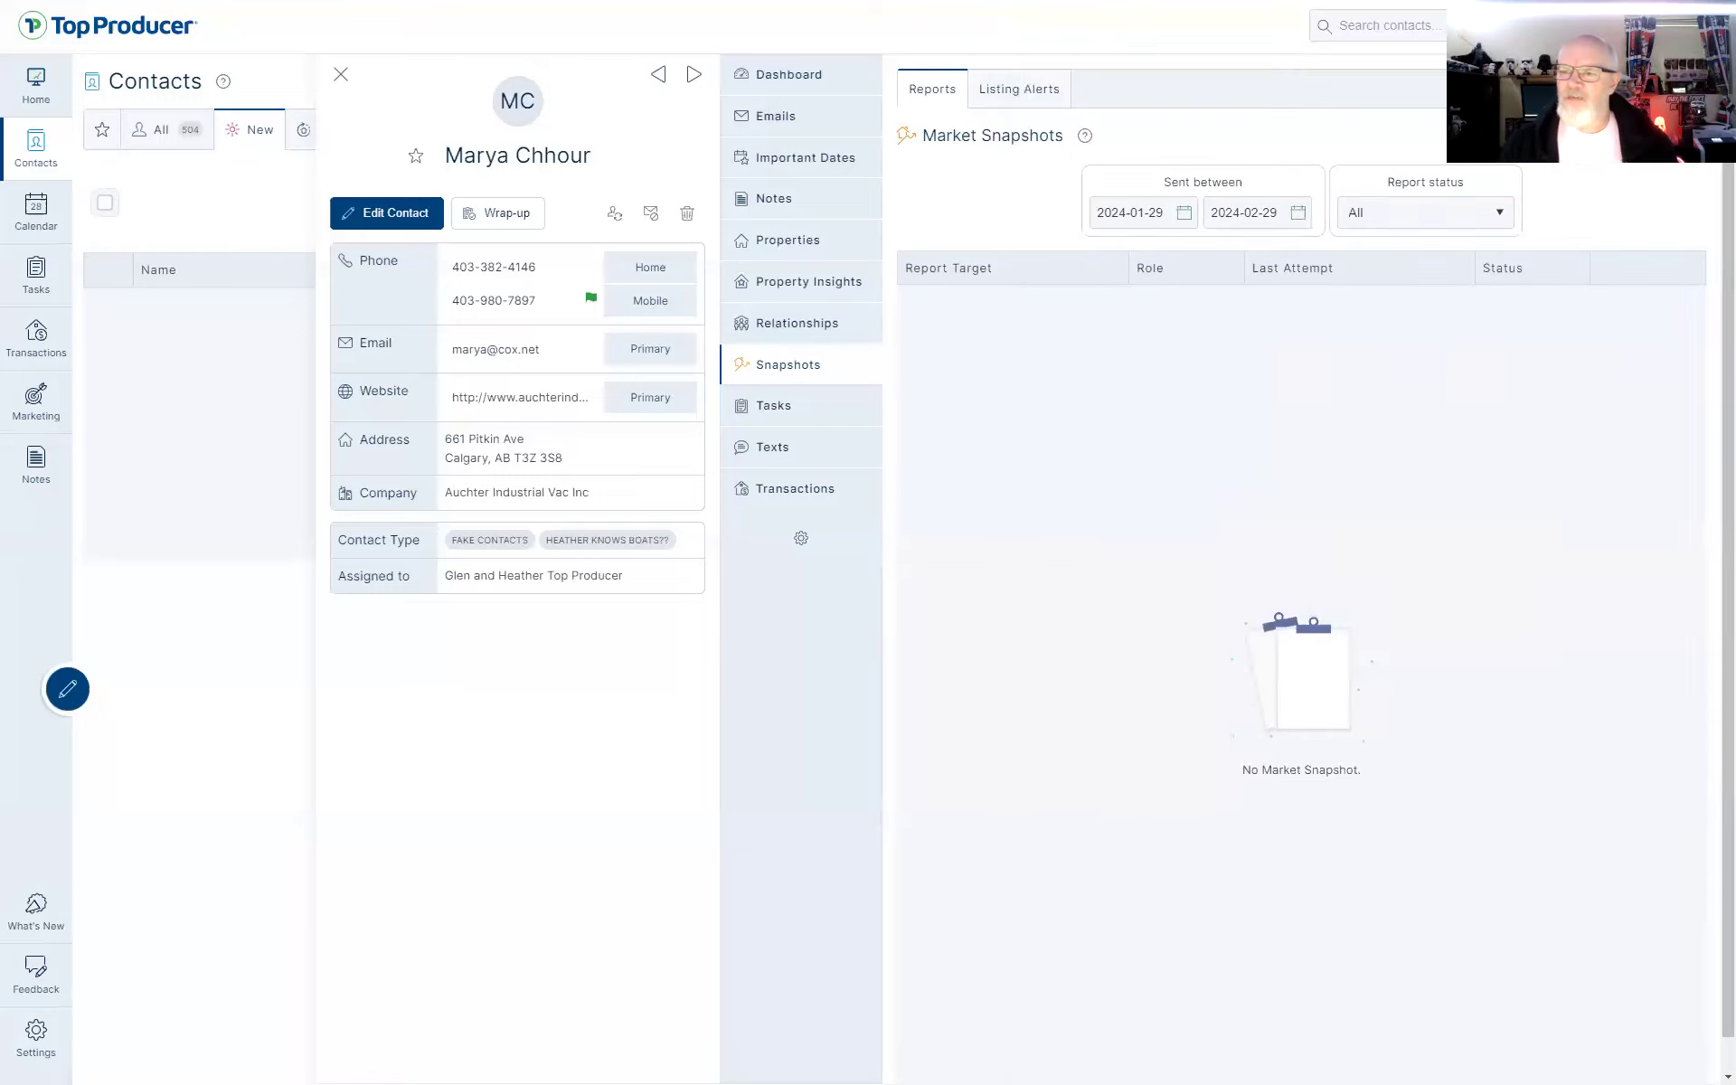
Go to the account's Market Snapshot settings, review them, and view the sample Market Snapshot report
click(41, 1039)
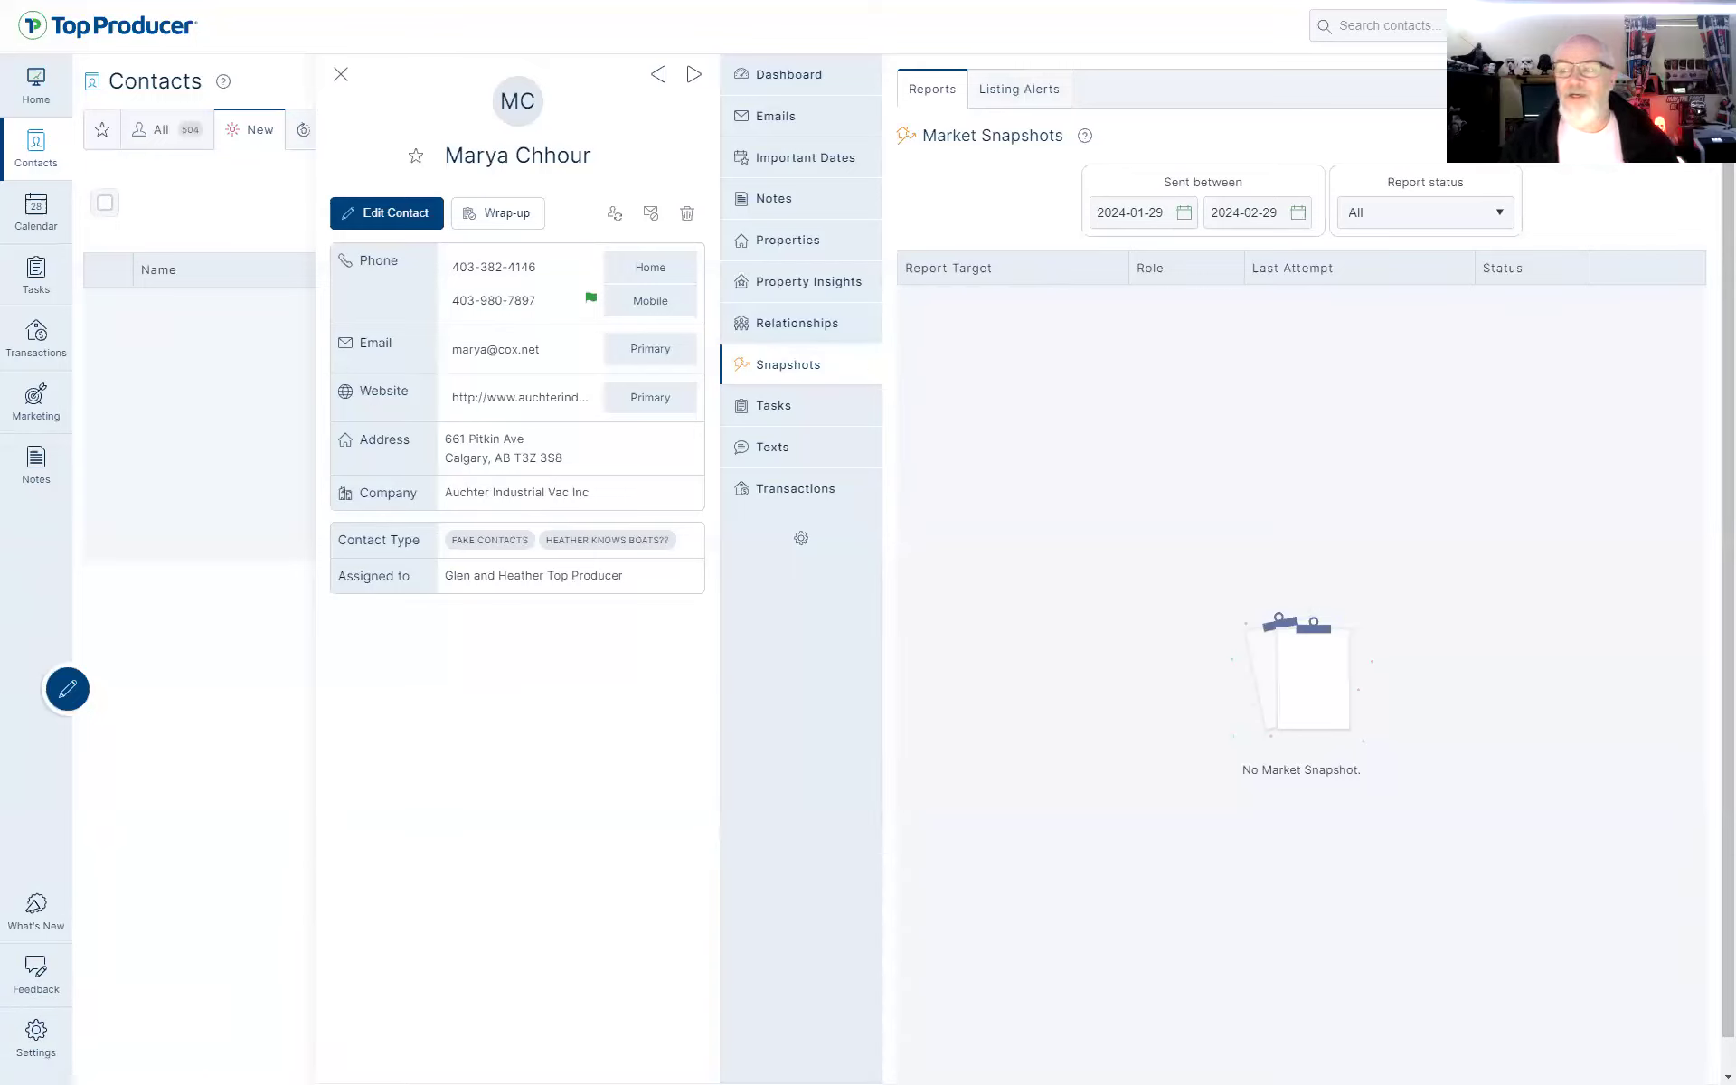
click(48, 1049)
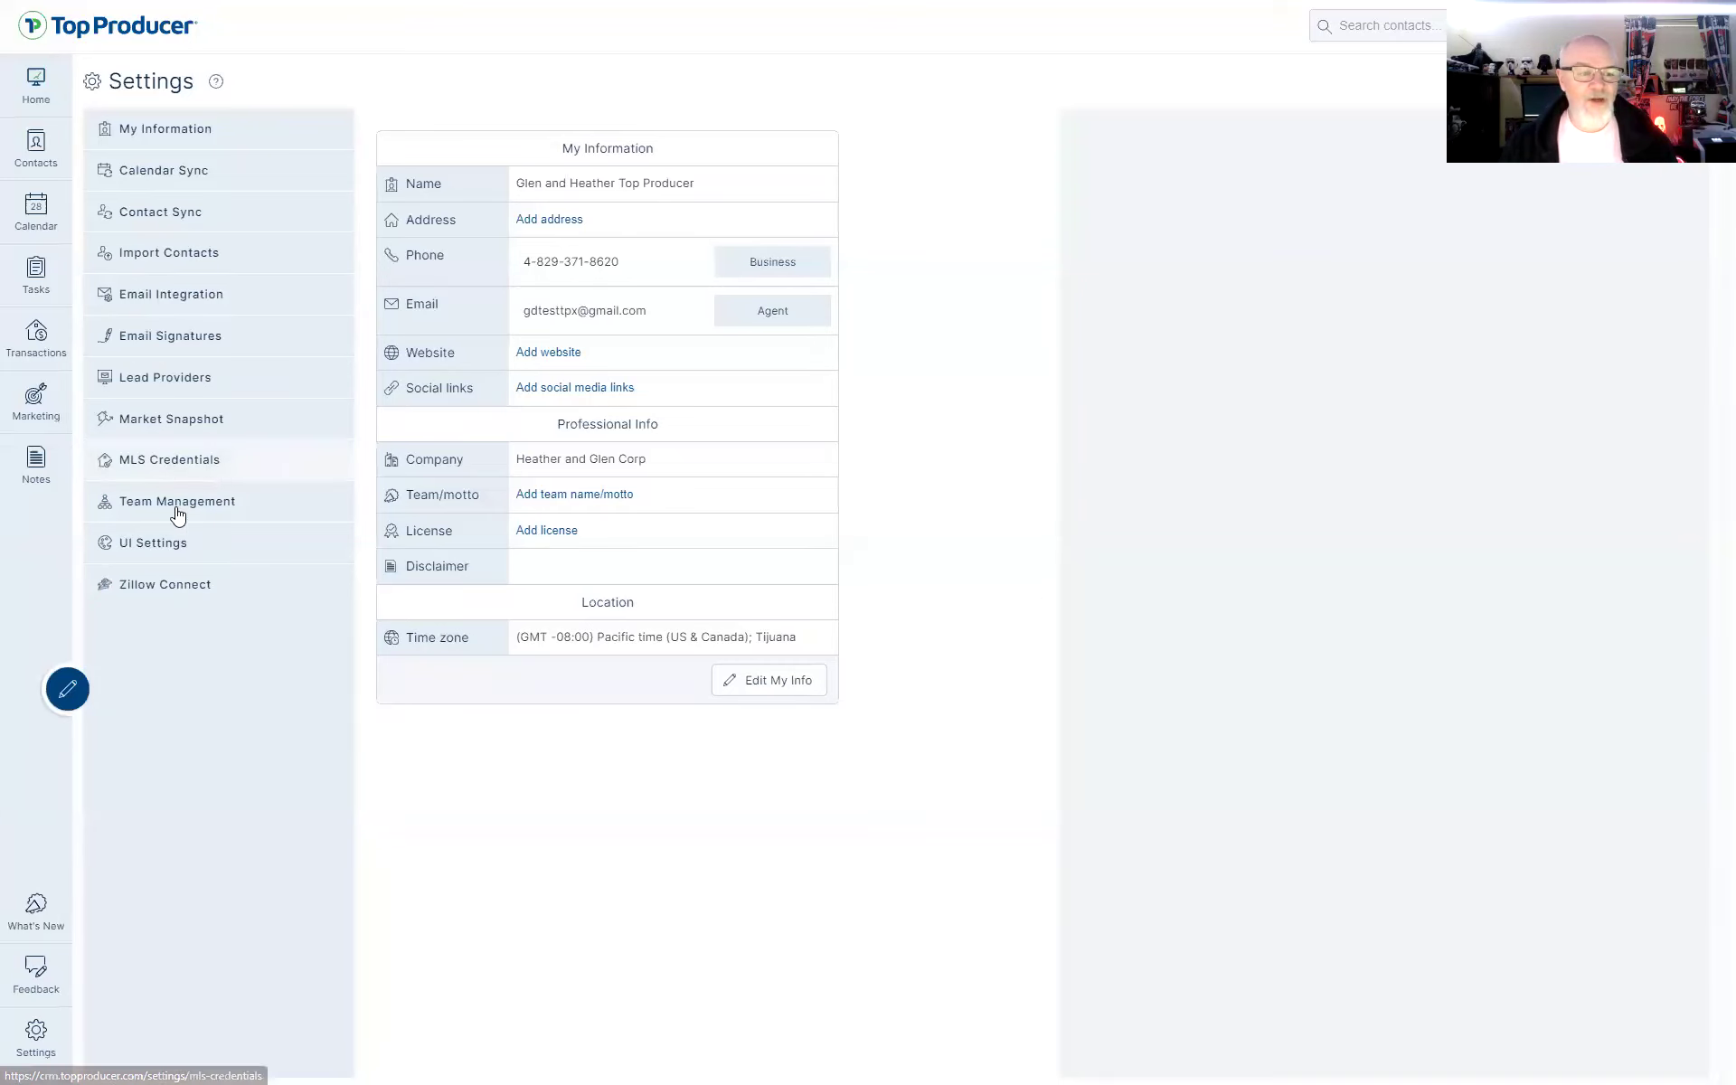
click(178, 417)
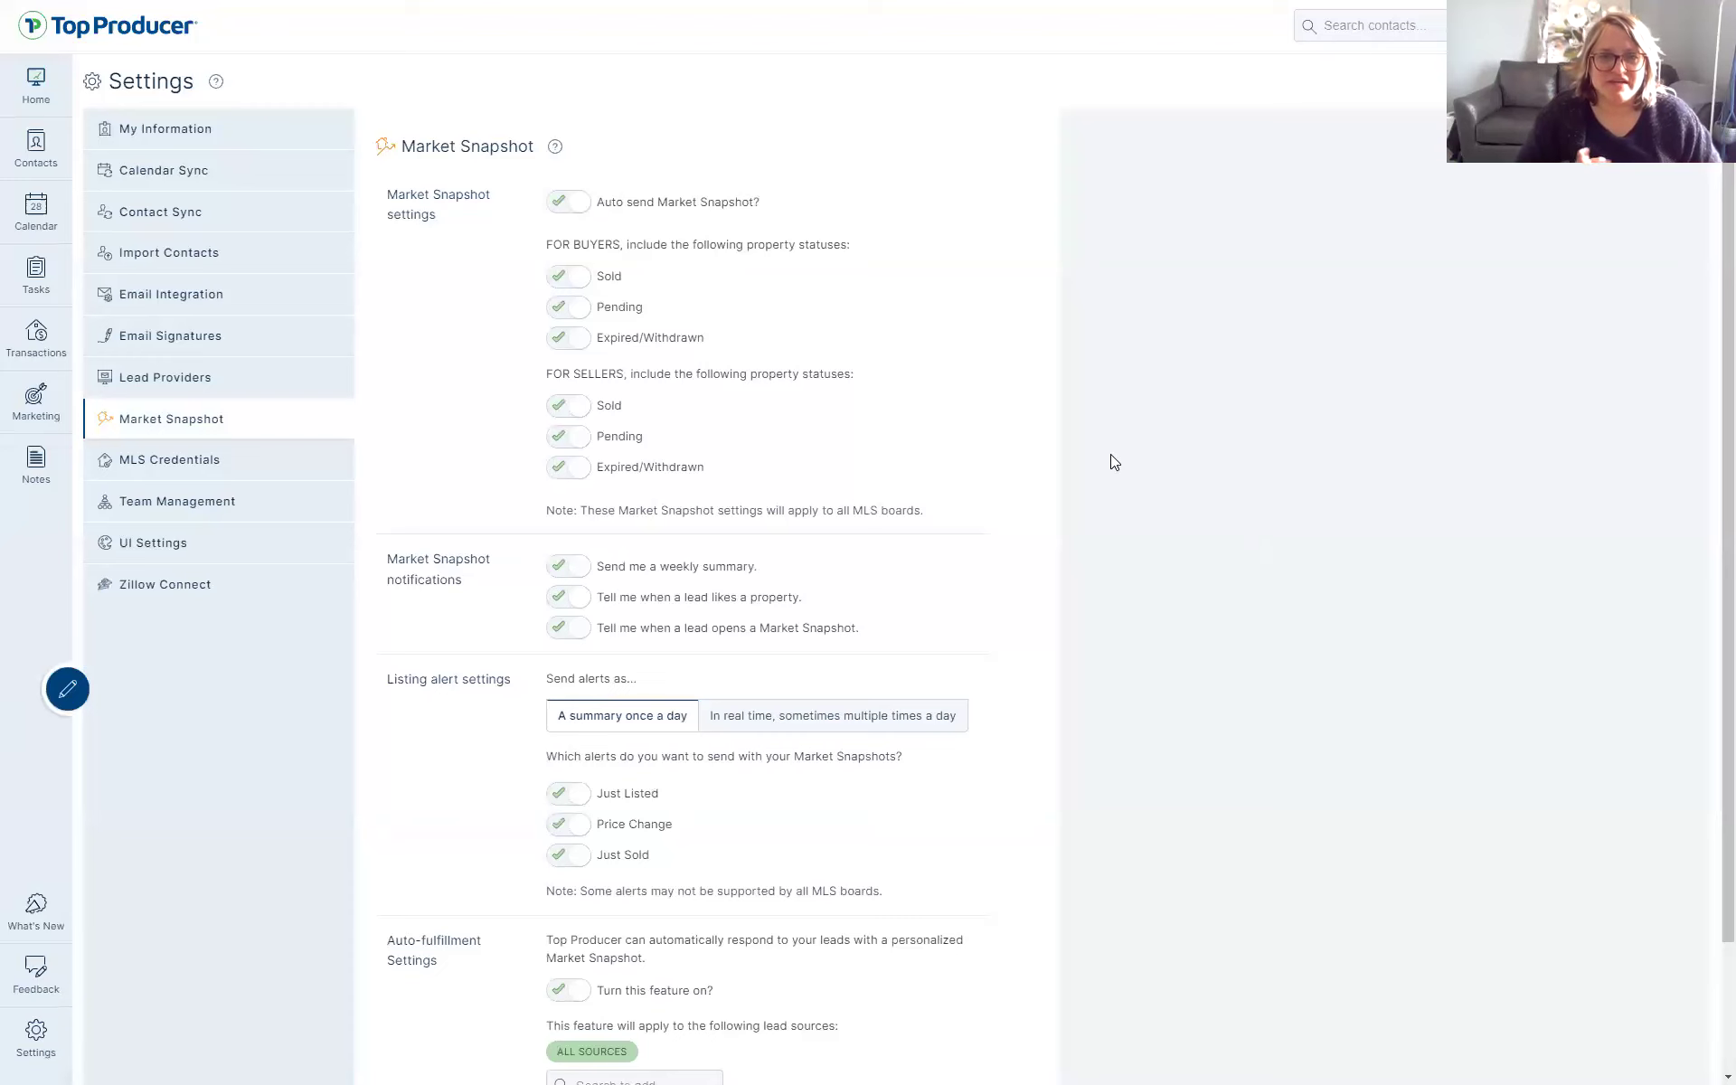
scroll(1113, 451, down, 2)
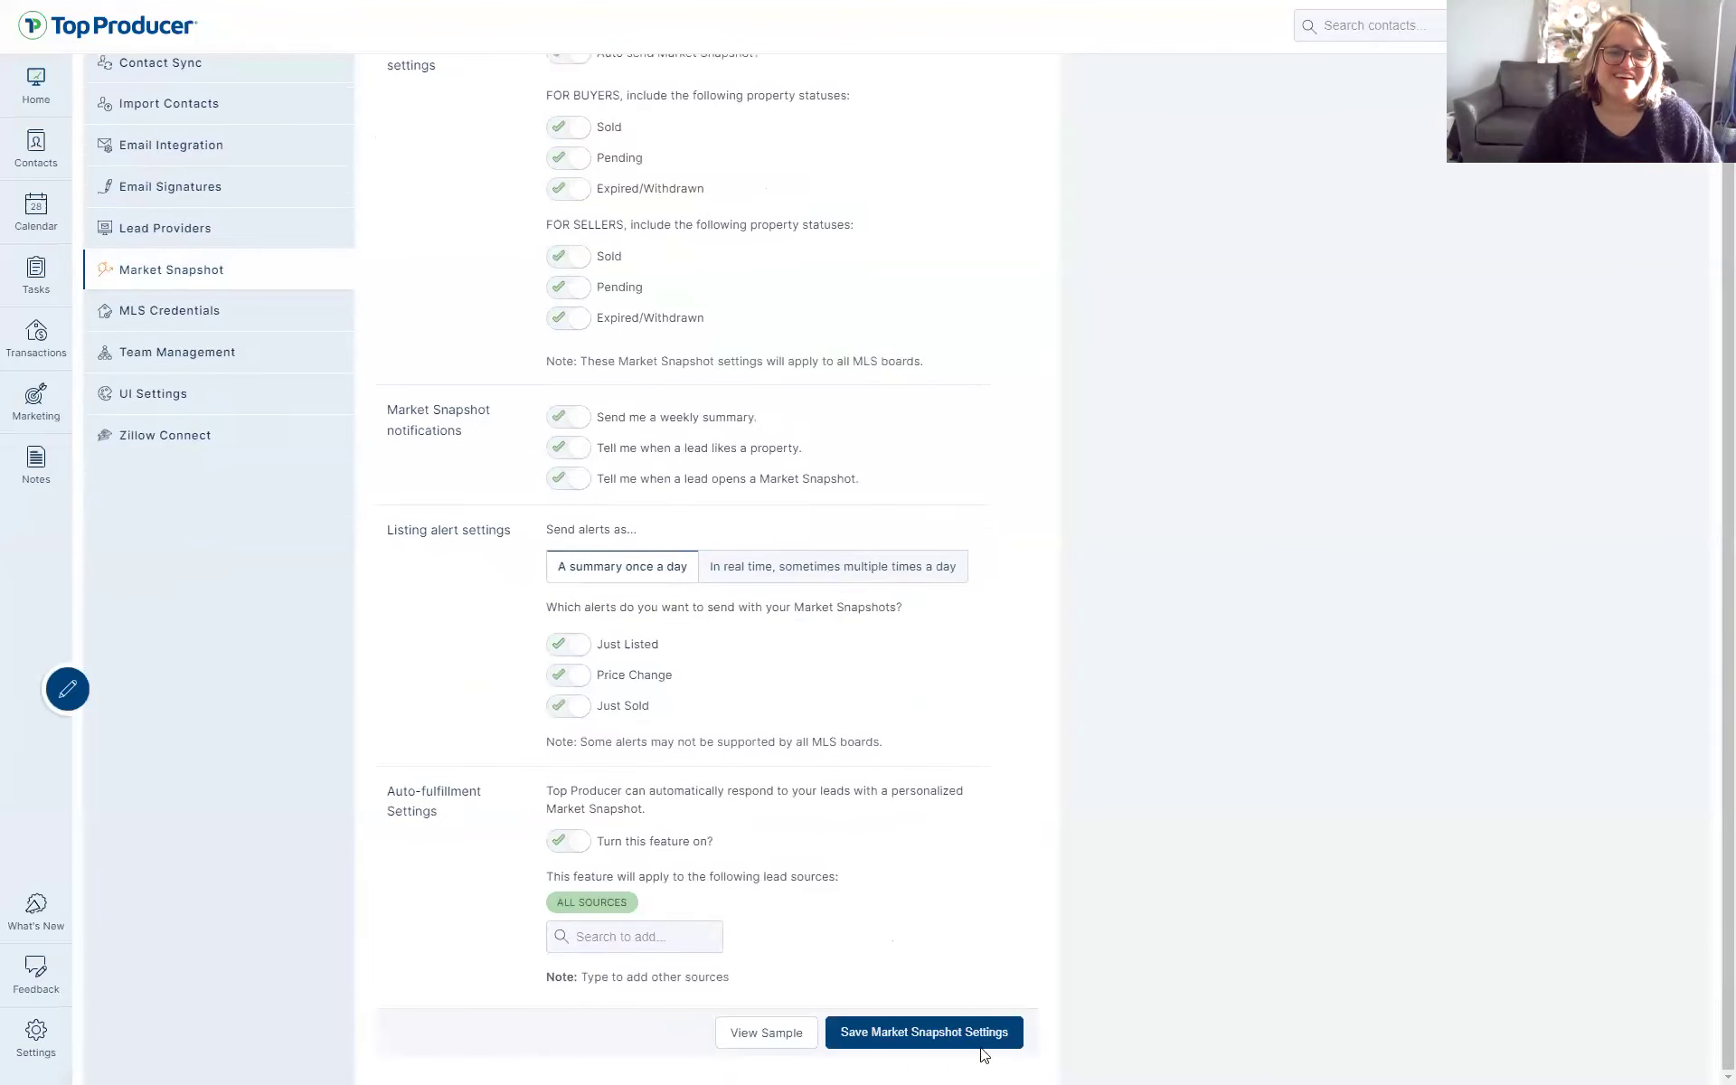
click(752, 1032)
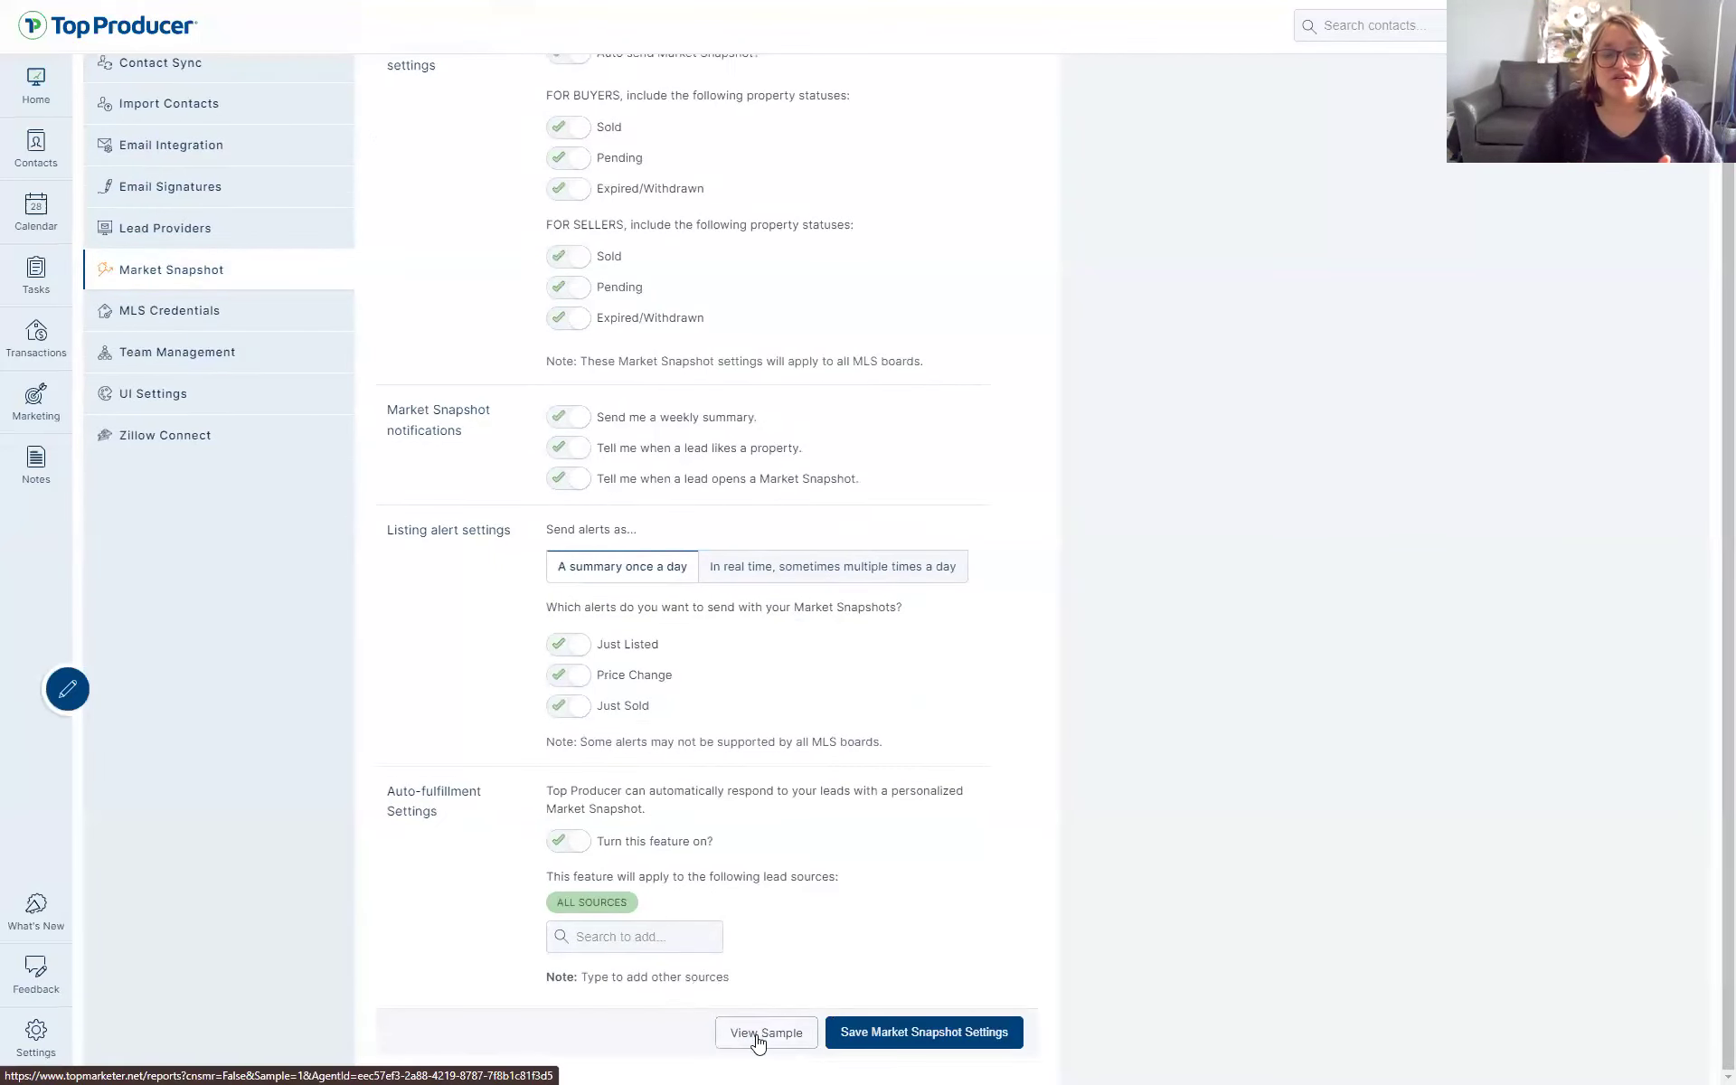
scroll(981, 416, up, 2)
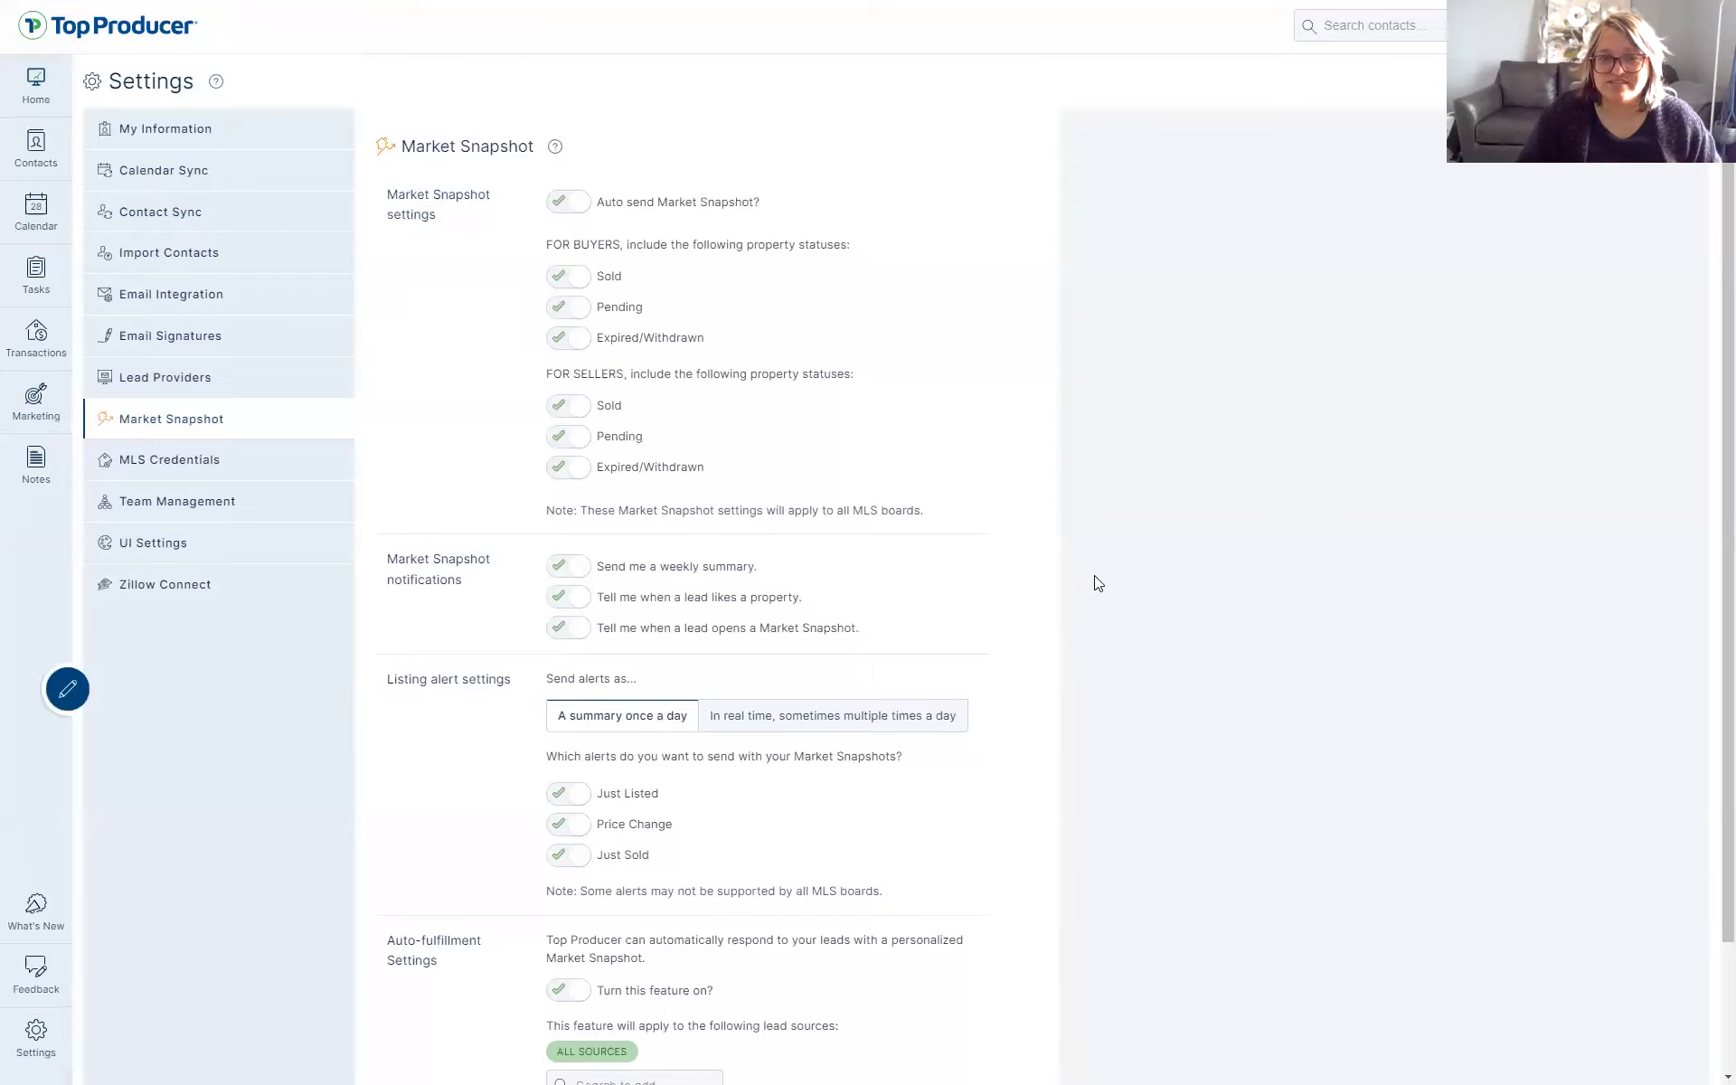
scroll(1072, 548, down, 2)
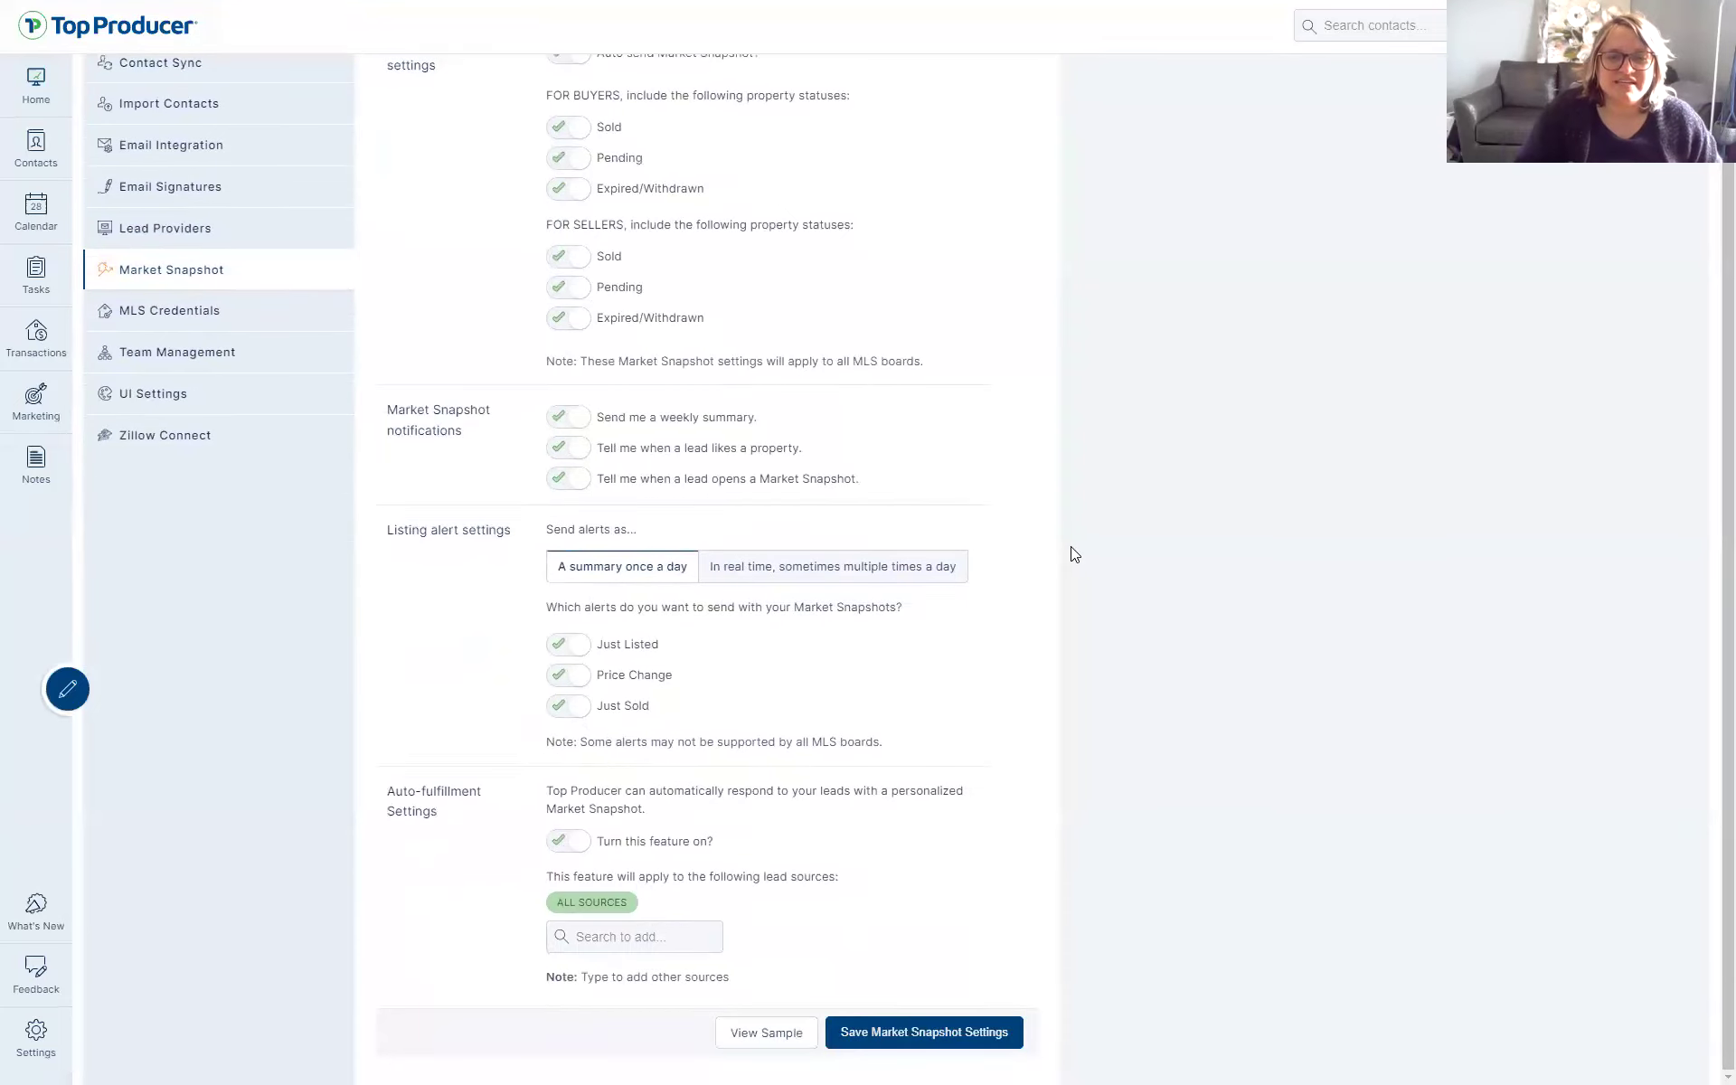
click(768, 1036)
click(767, 1038)
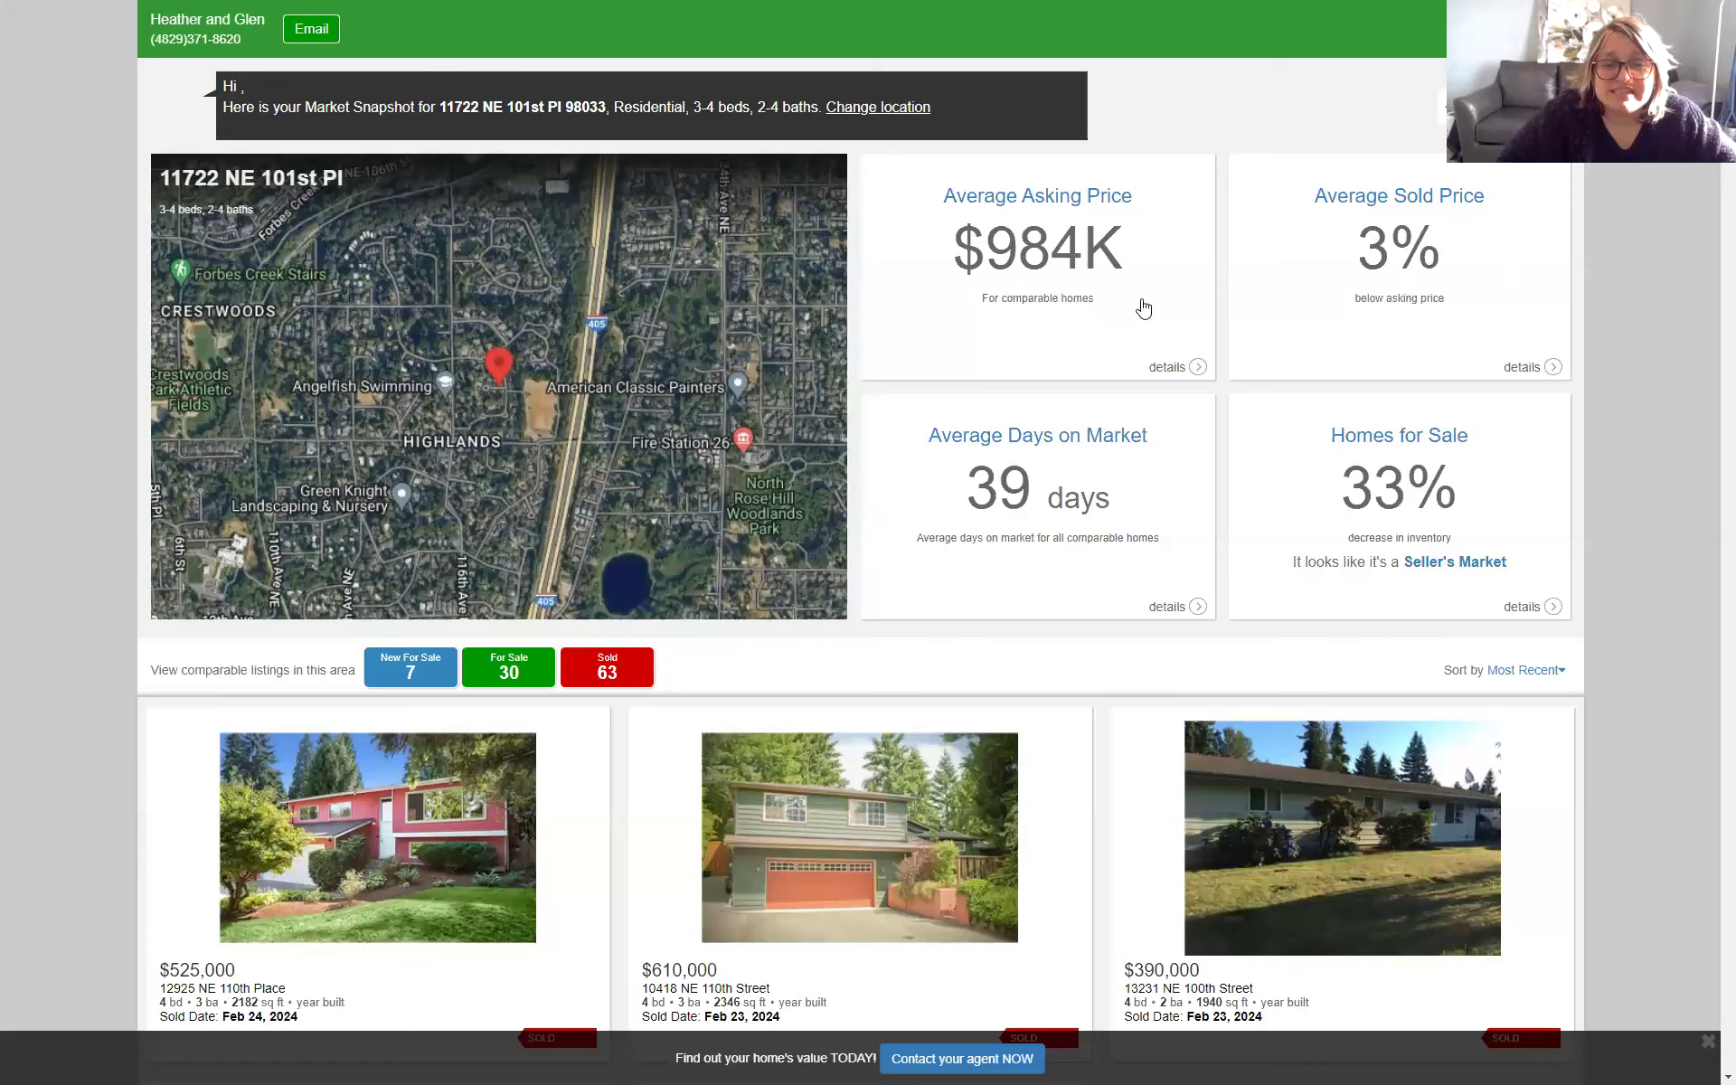
Examine the sample report's market statistics in detail, from Average Asking Price through Homes for Sale, and close the details
click(1173, 371)
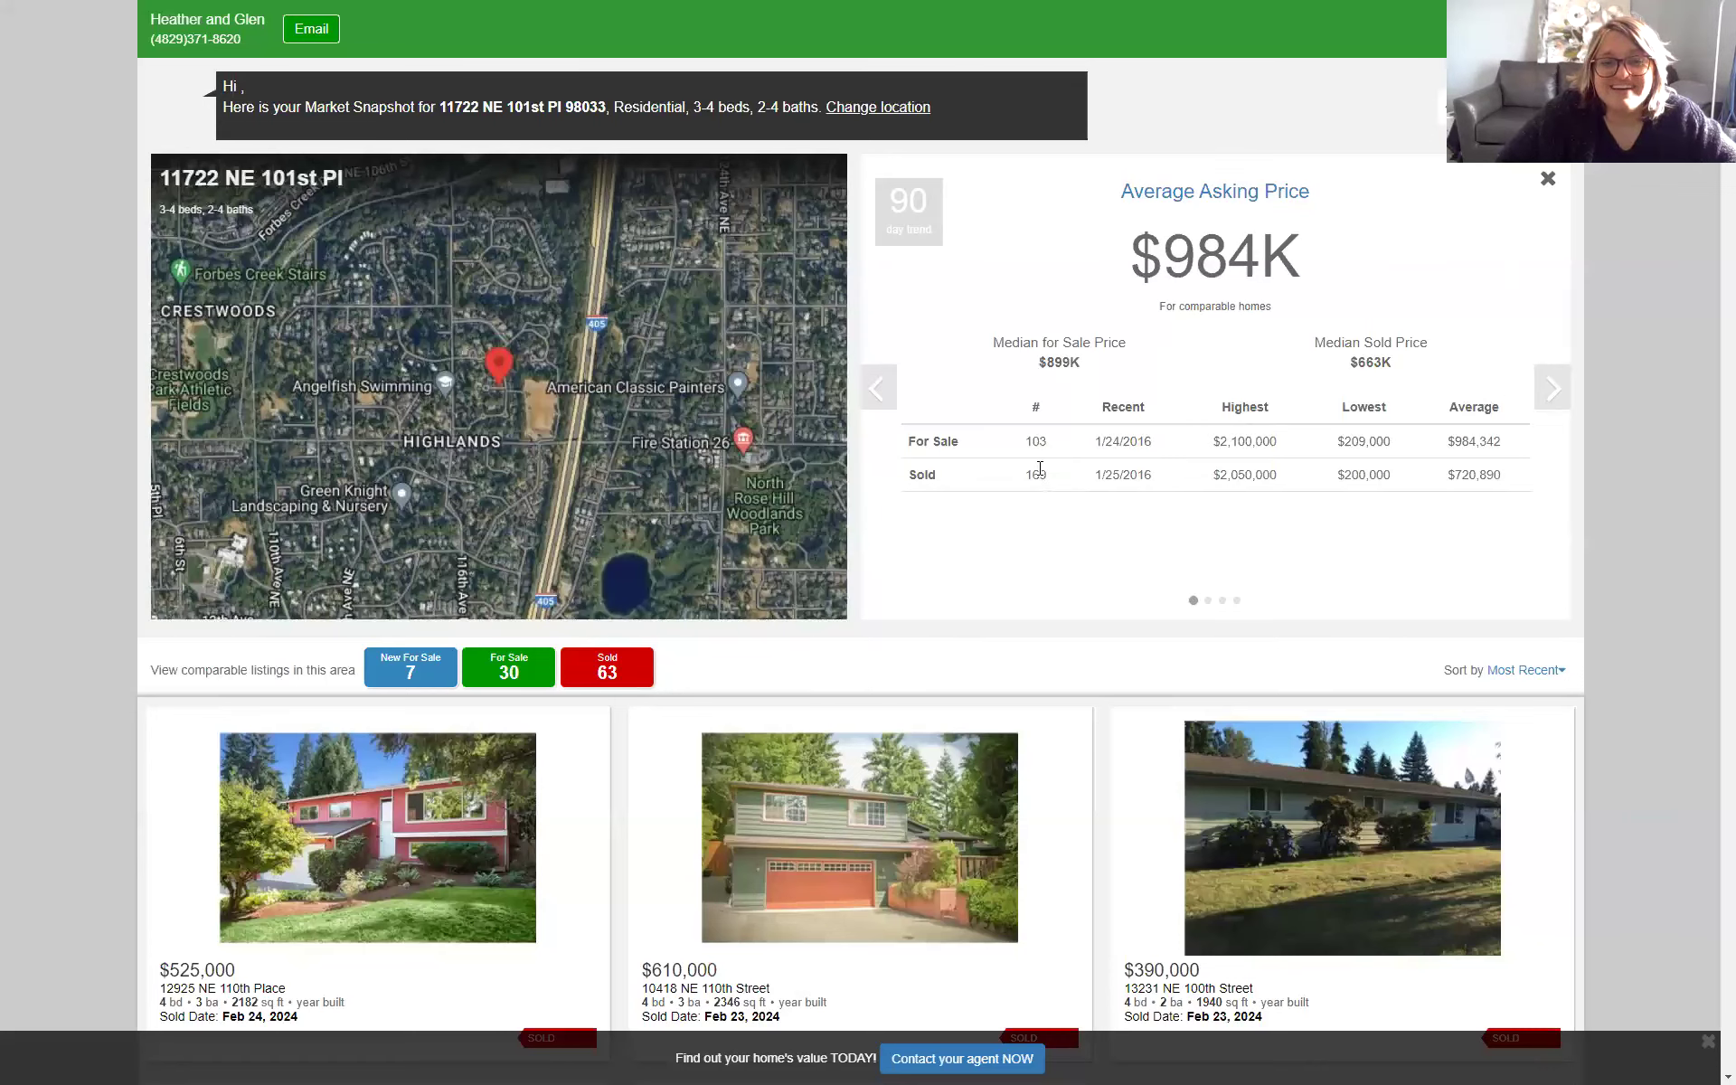
click(1553, 398)
click(1553, 397)
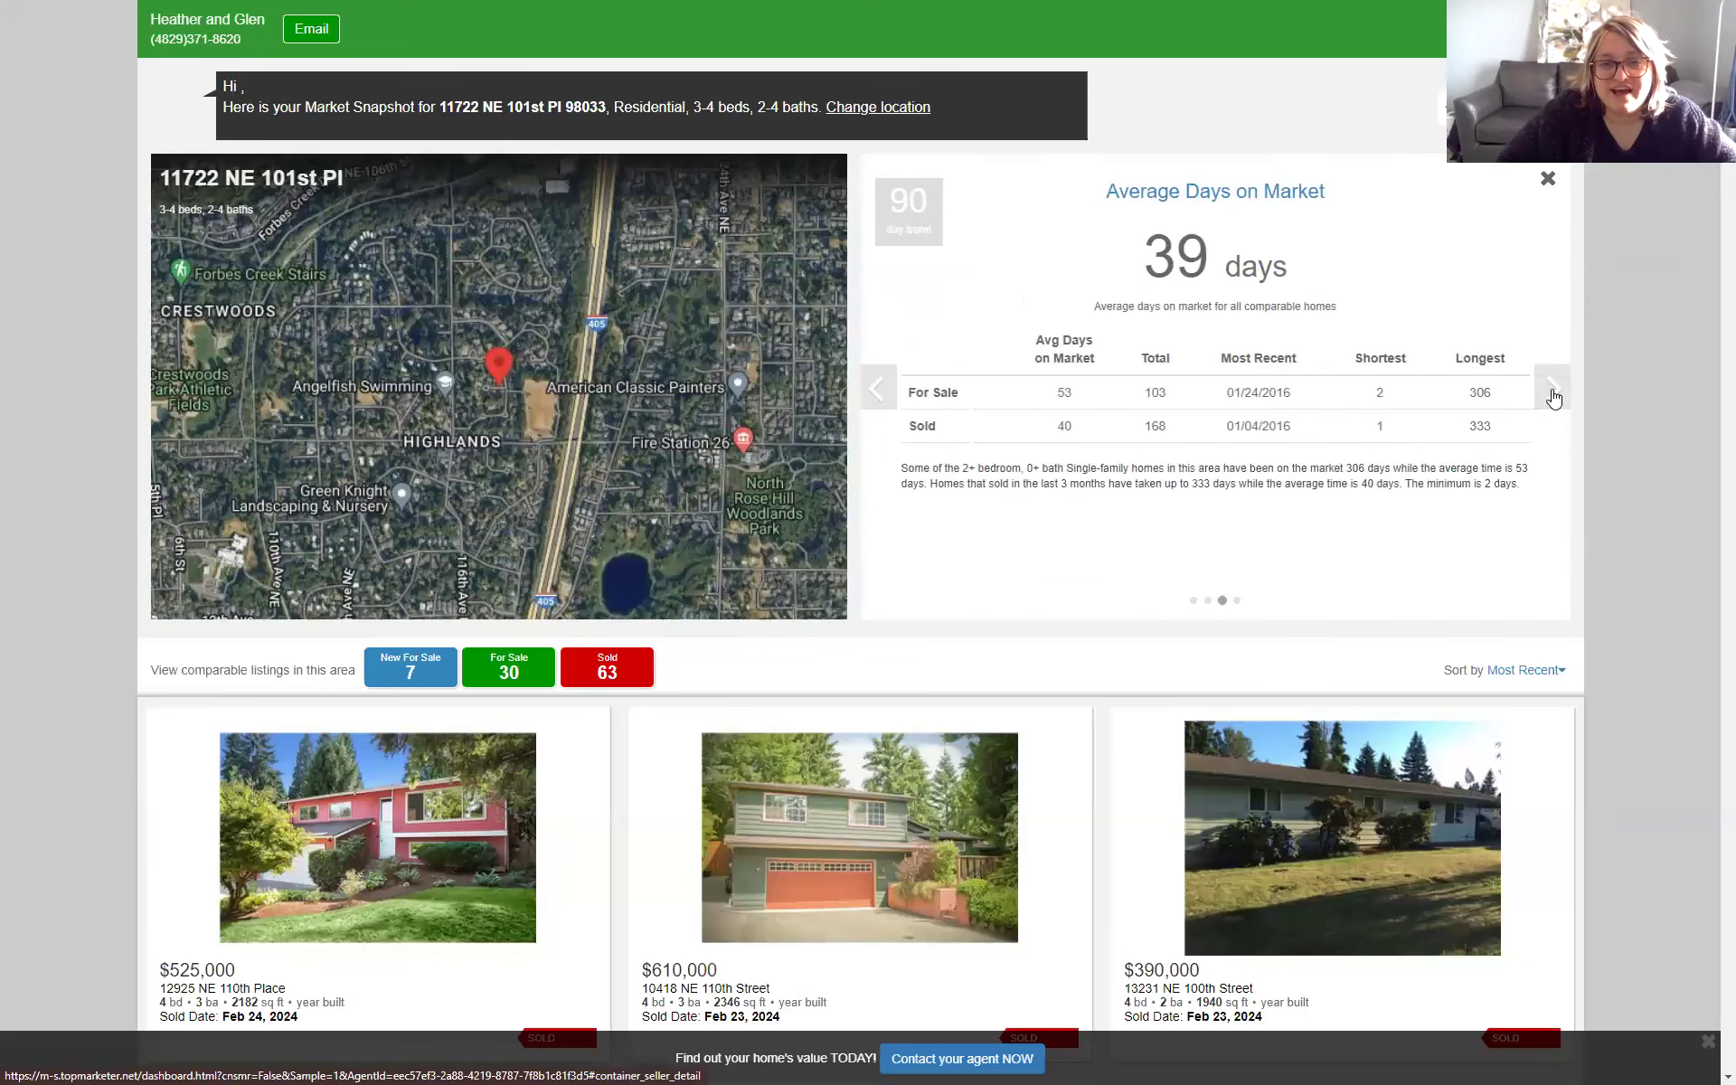
click(1553, 398)
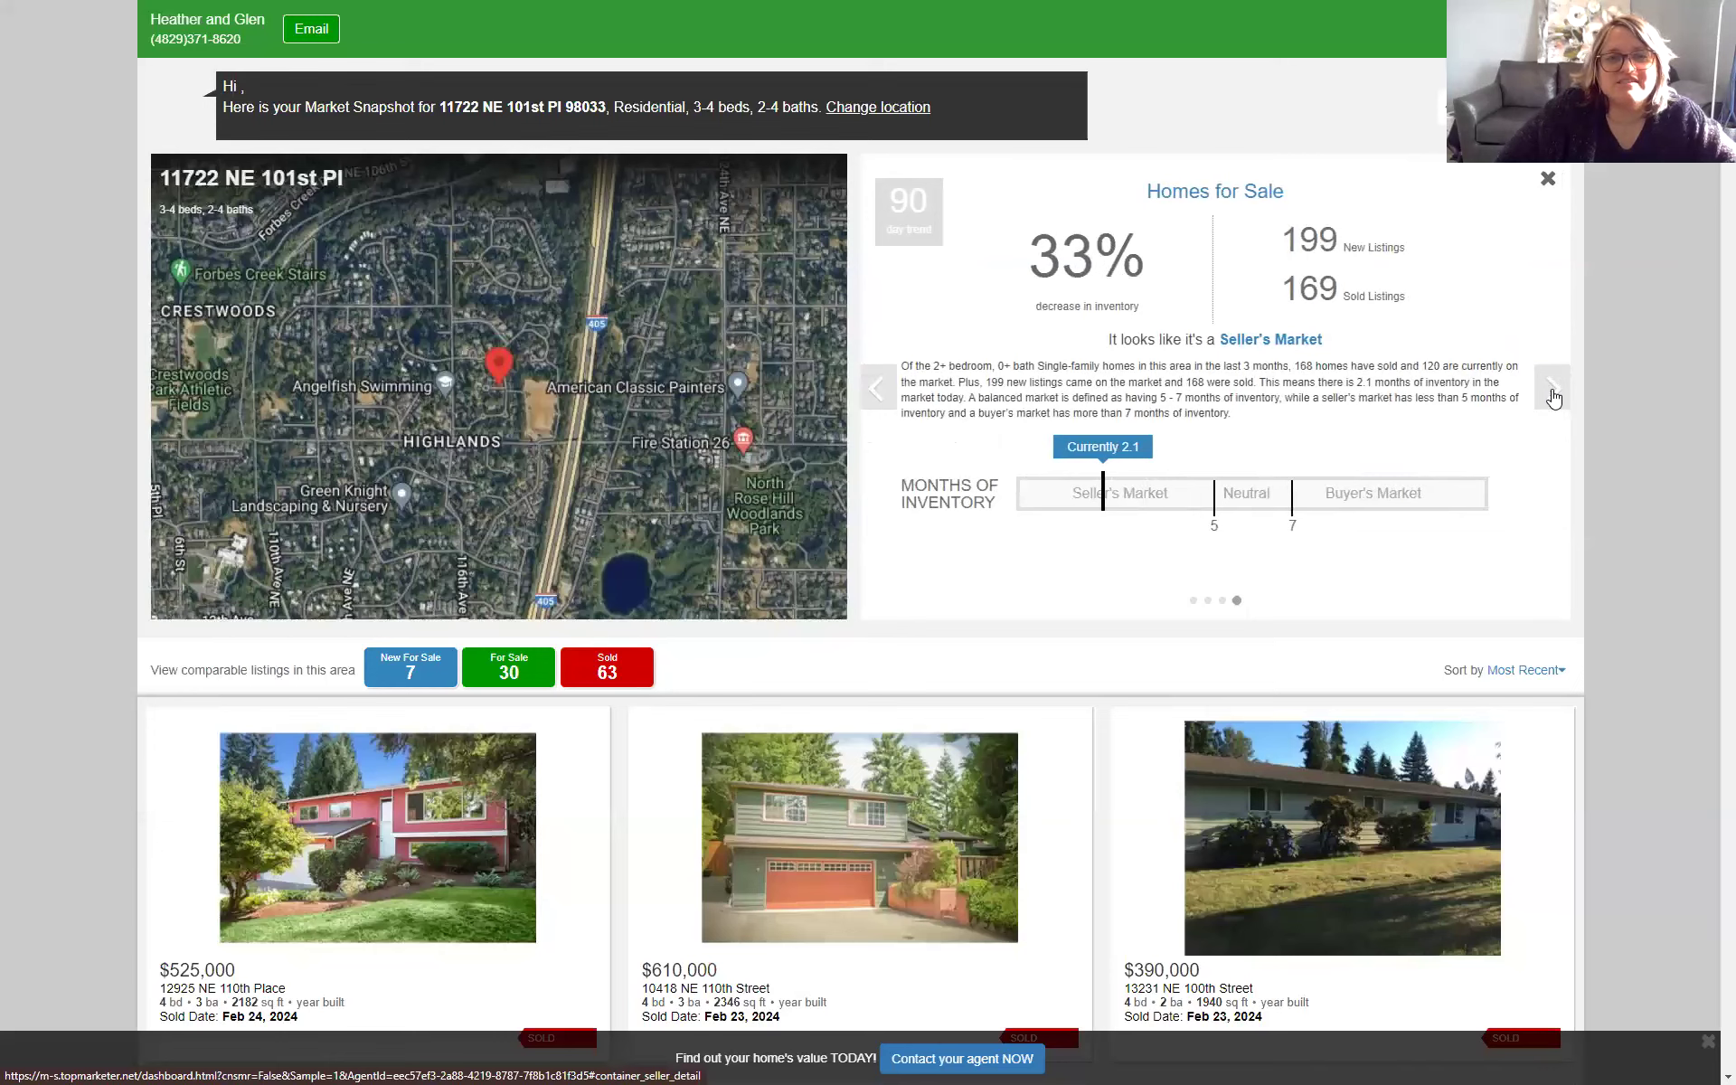
click(1548, 180)
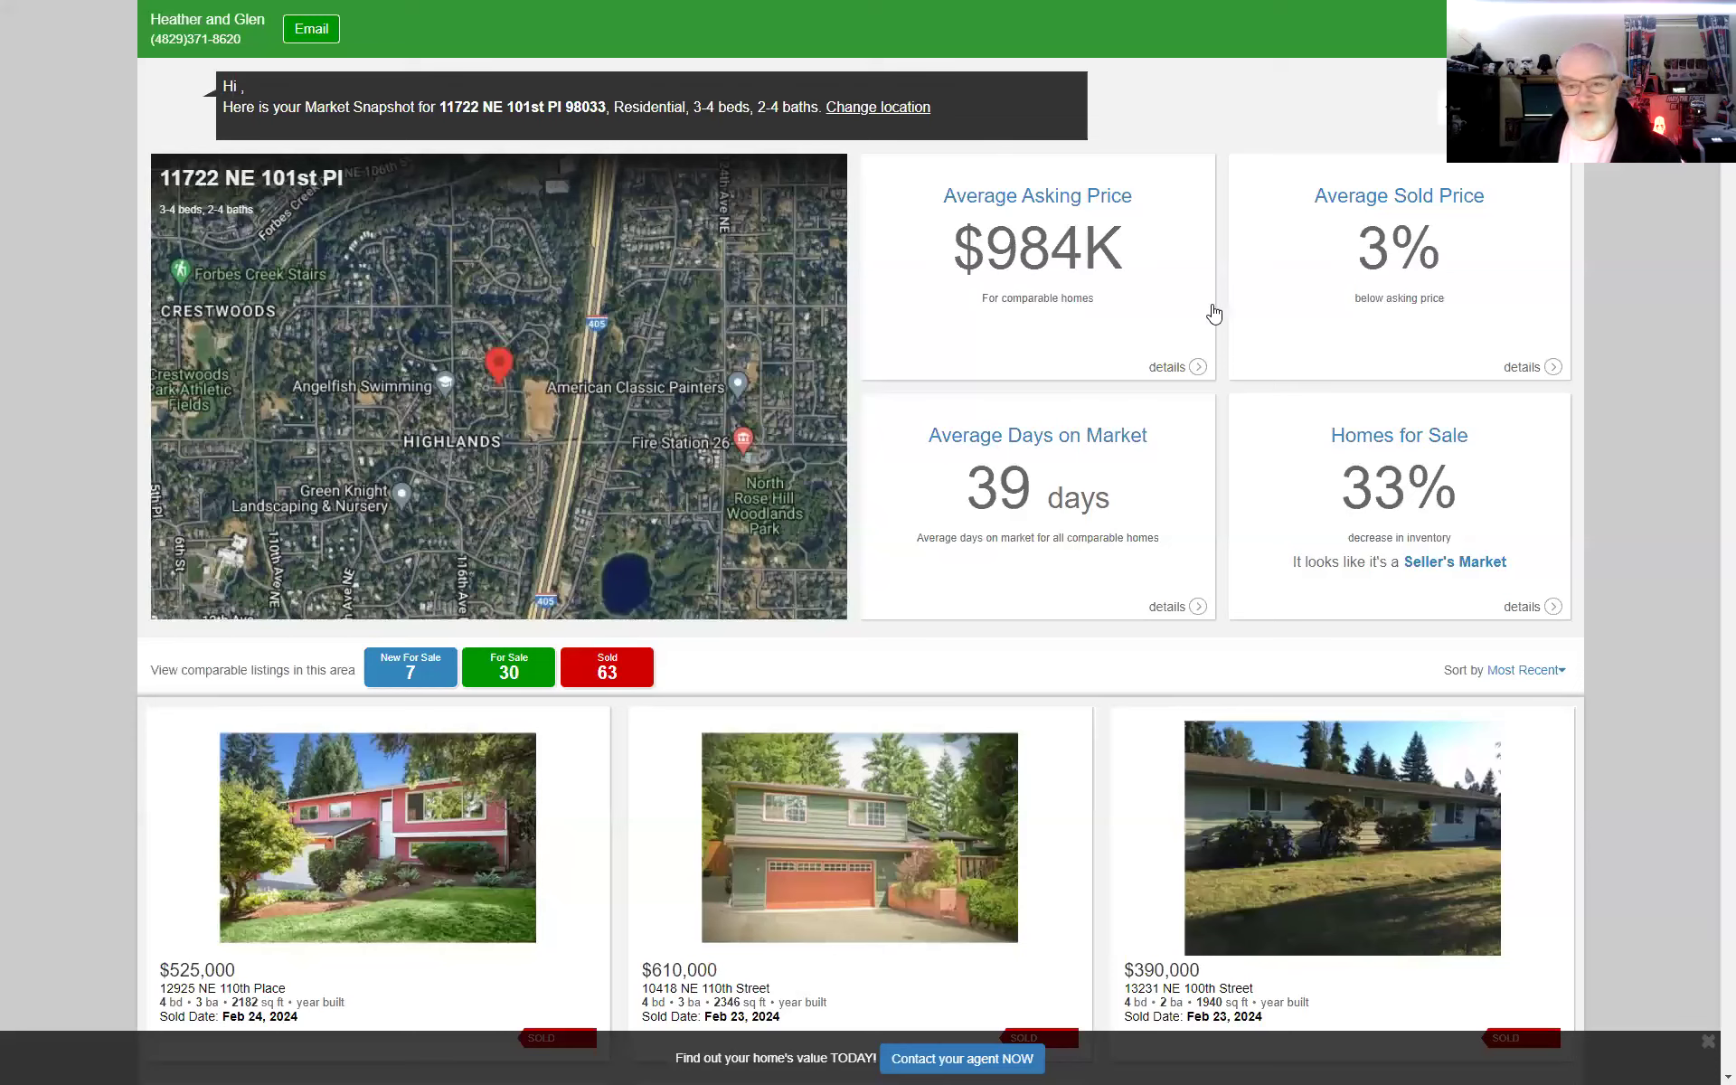
Filter the sample report's comparable listings to New For Sale only and look through them
click(628, 680)
click(523, 669)
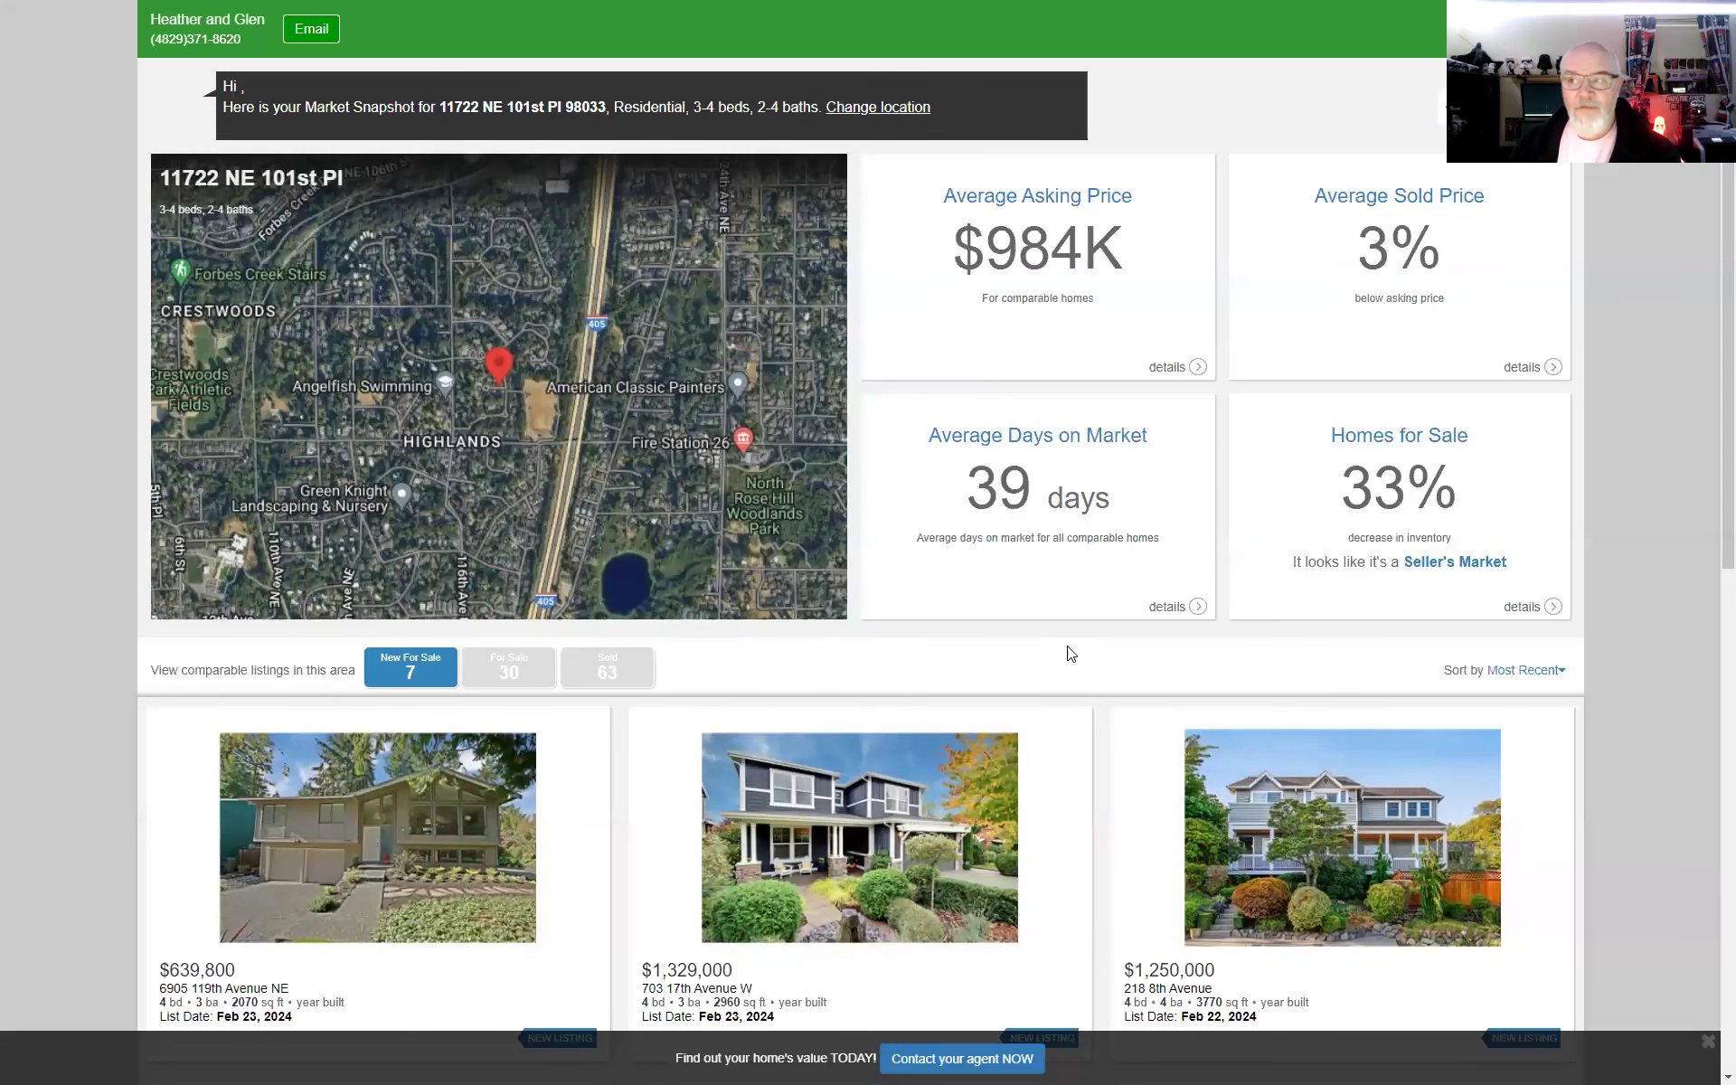
scroll(1142, 682, down, 2)
scroll(1112, 715, down, 7)
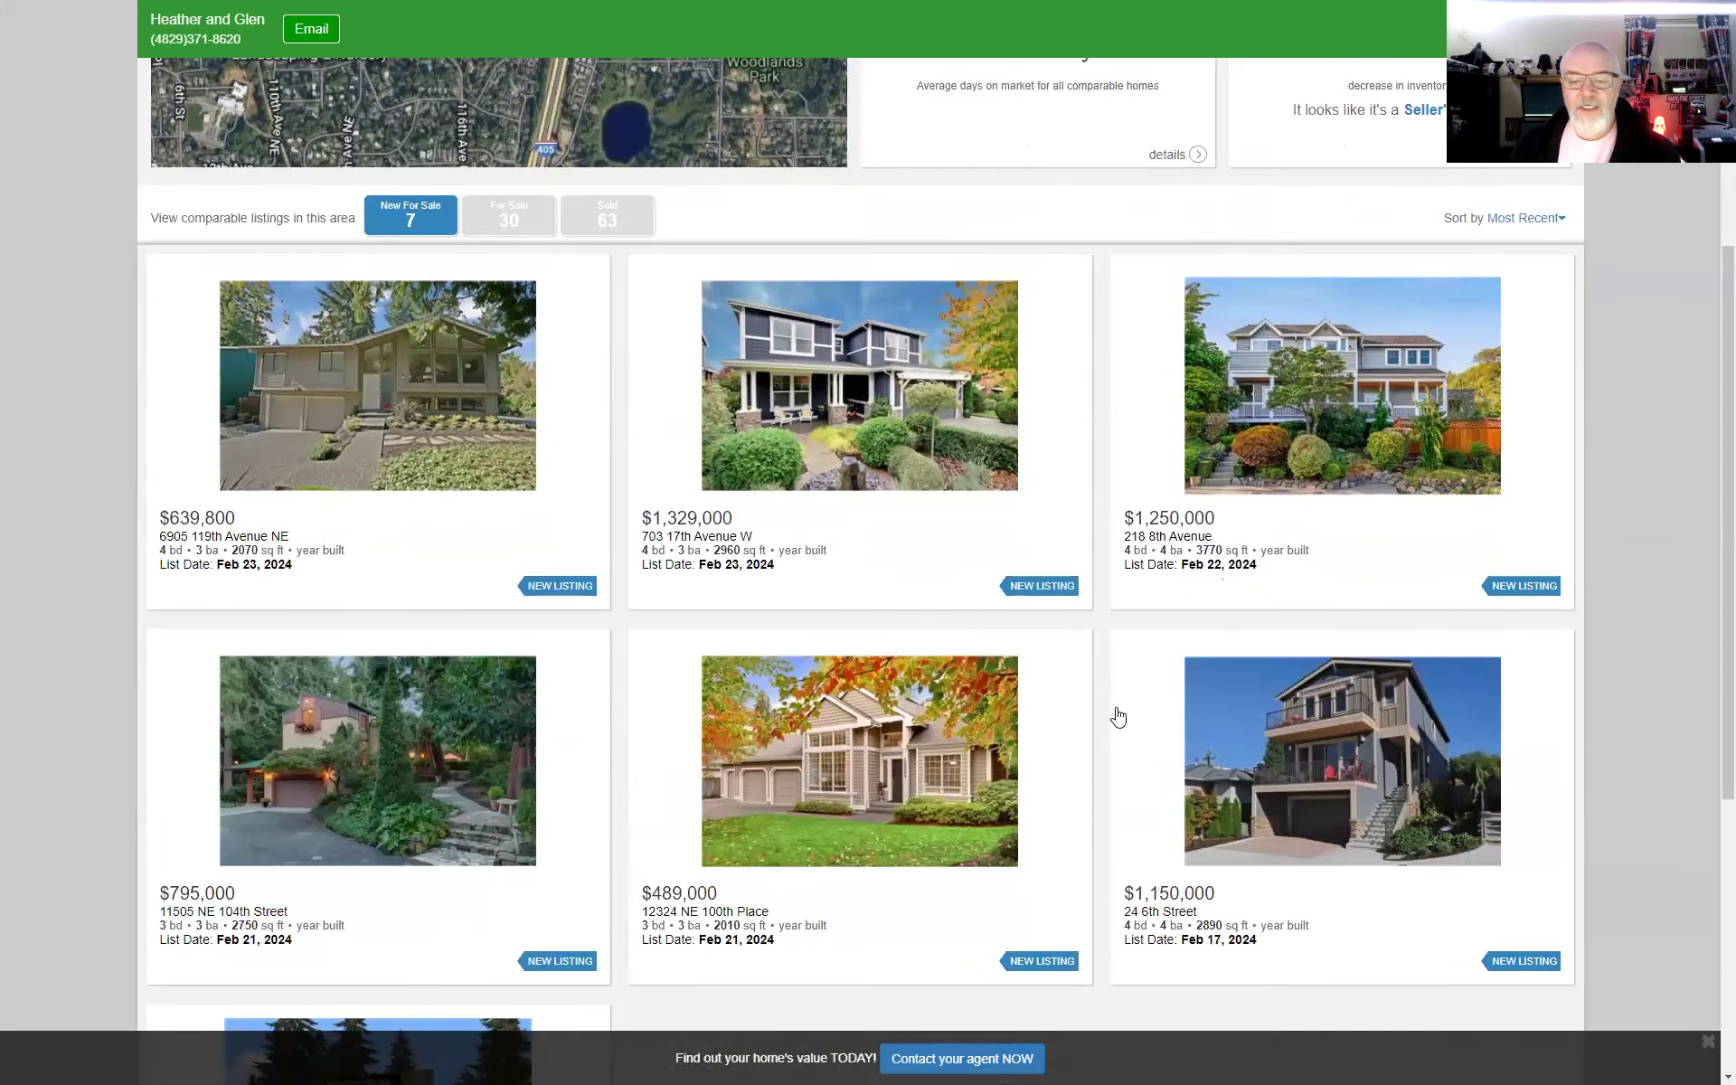
scroll(651, 531, up, 4)
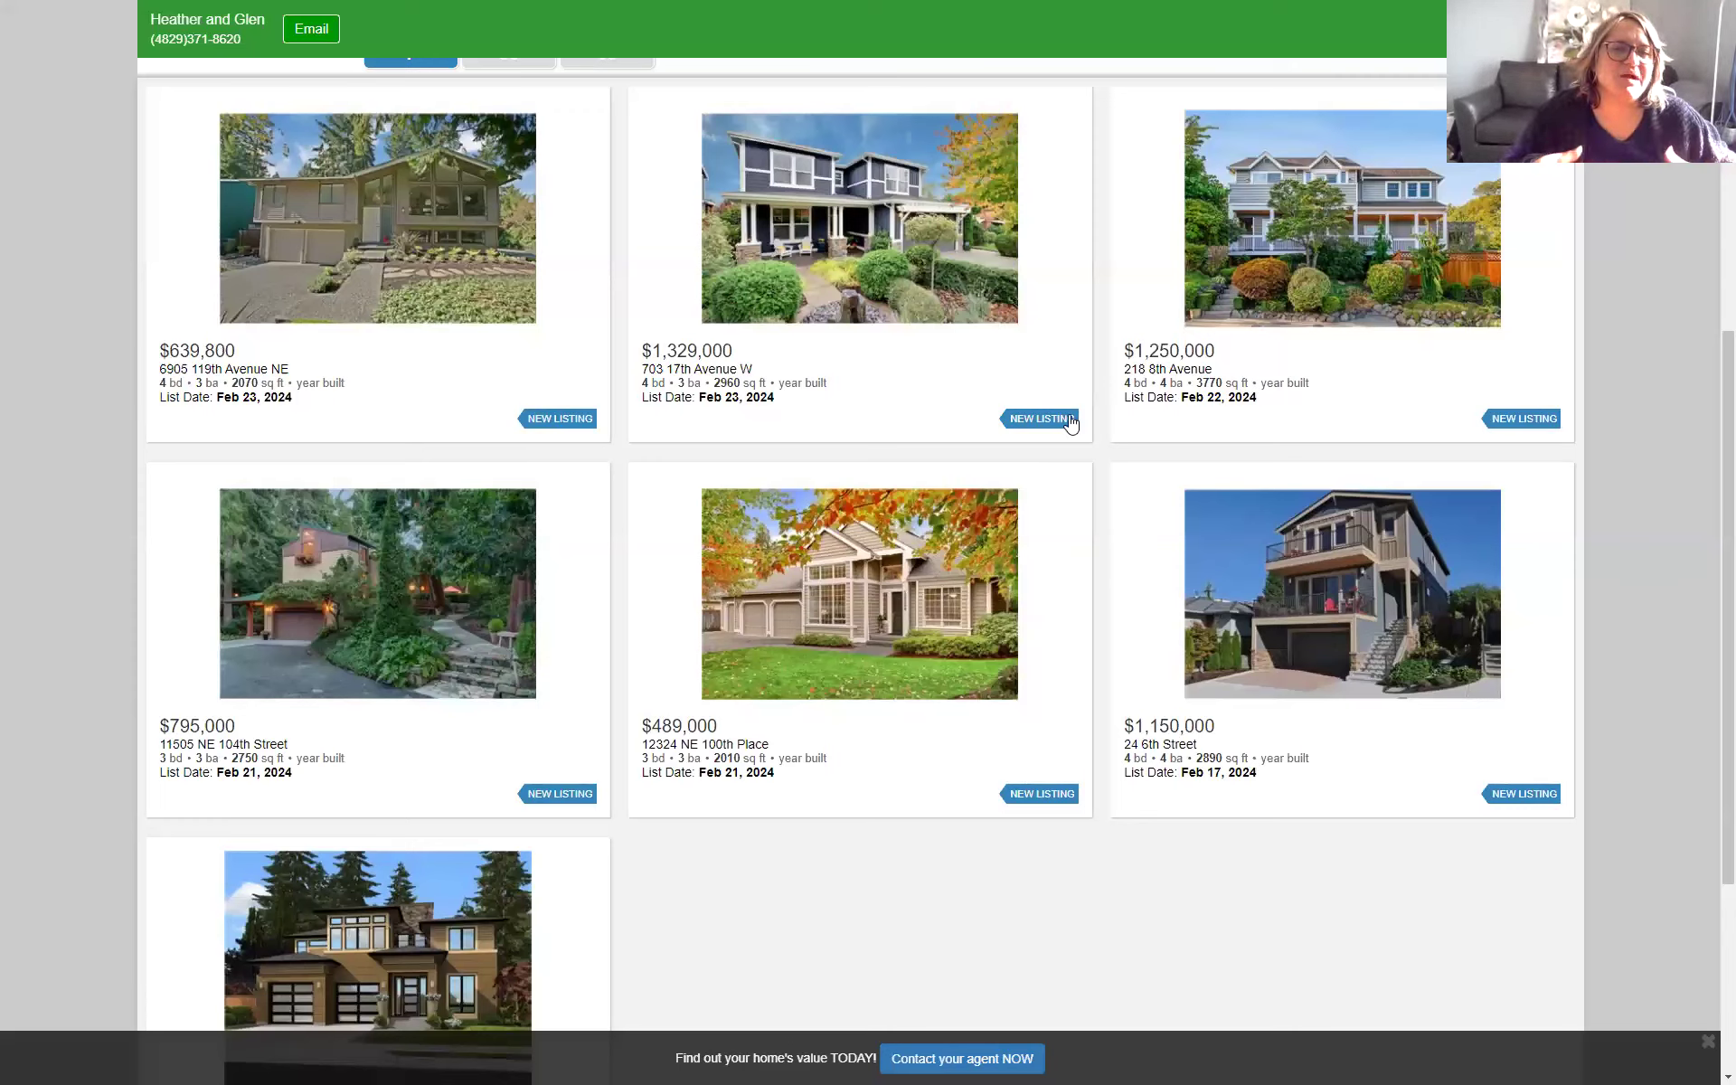
scroll(1070, 422, up, 7)
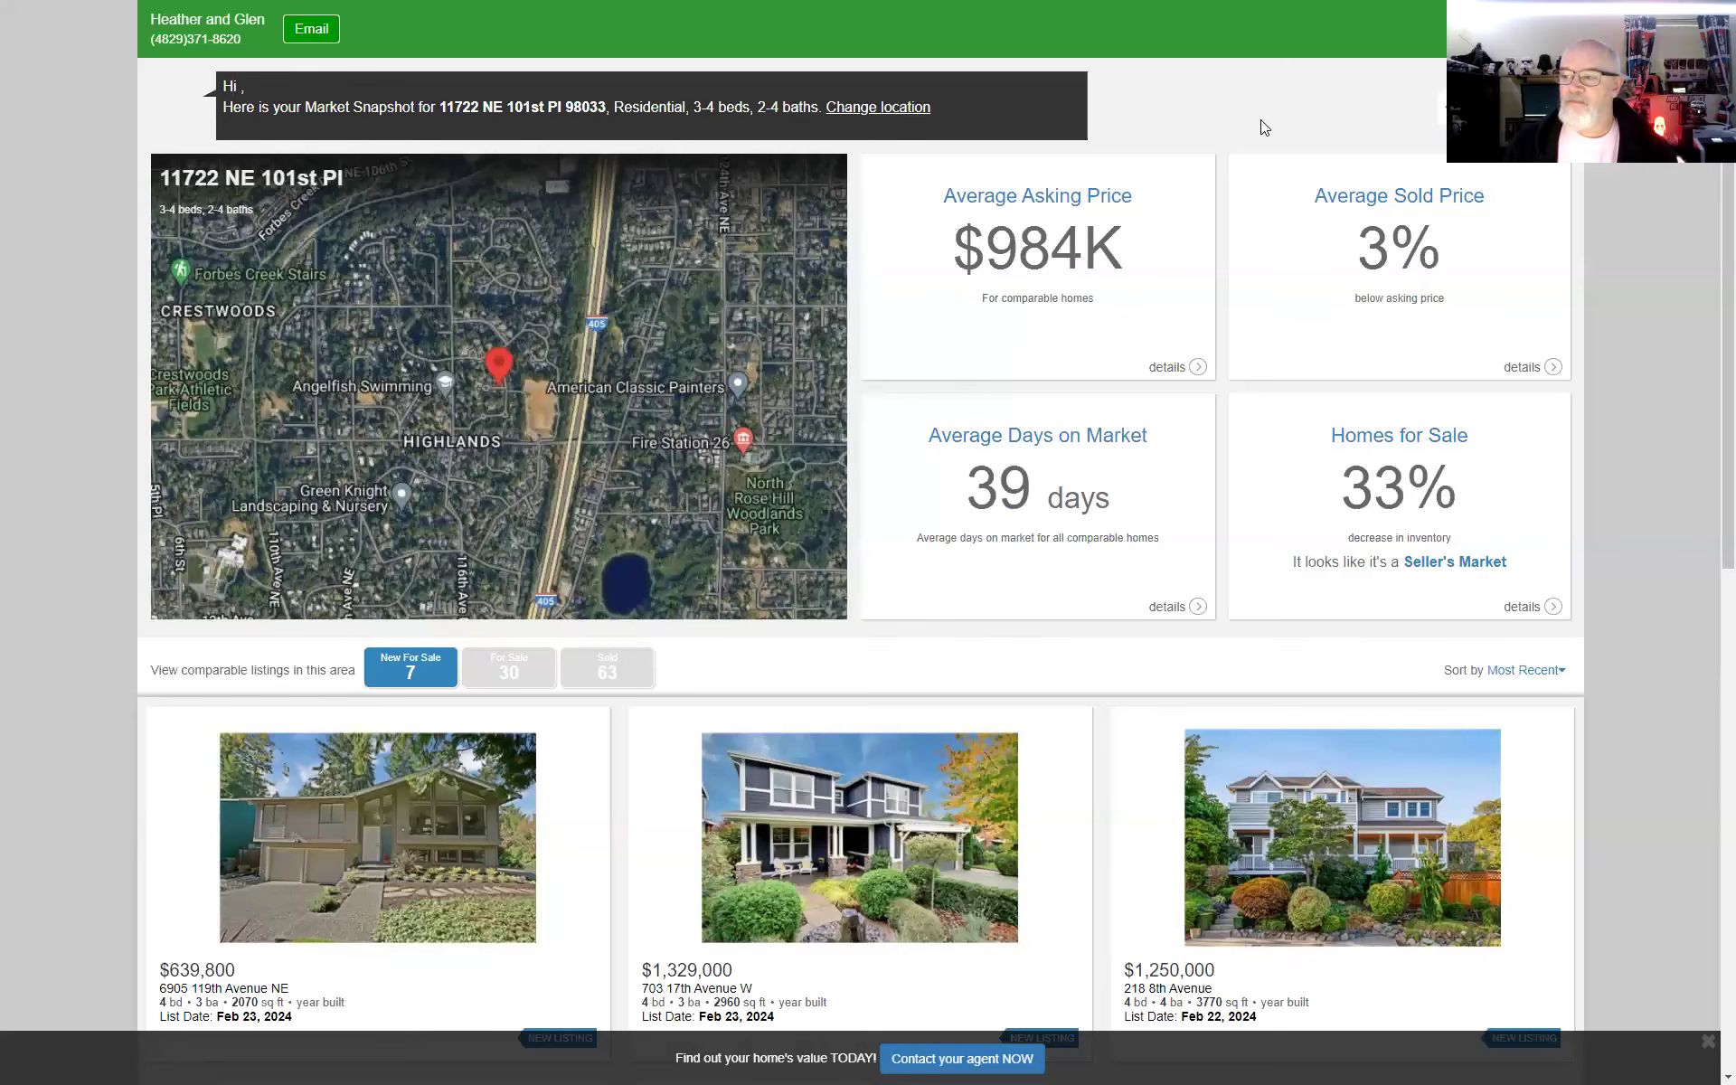
Return from the sample report to the Top Producer X browser page and display it full screen
click(857, 24)
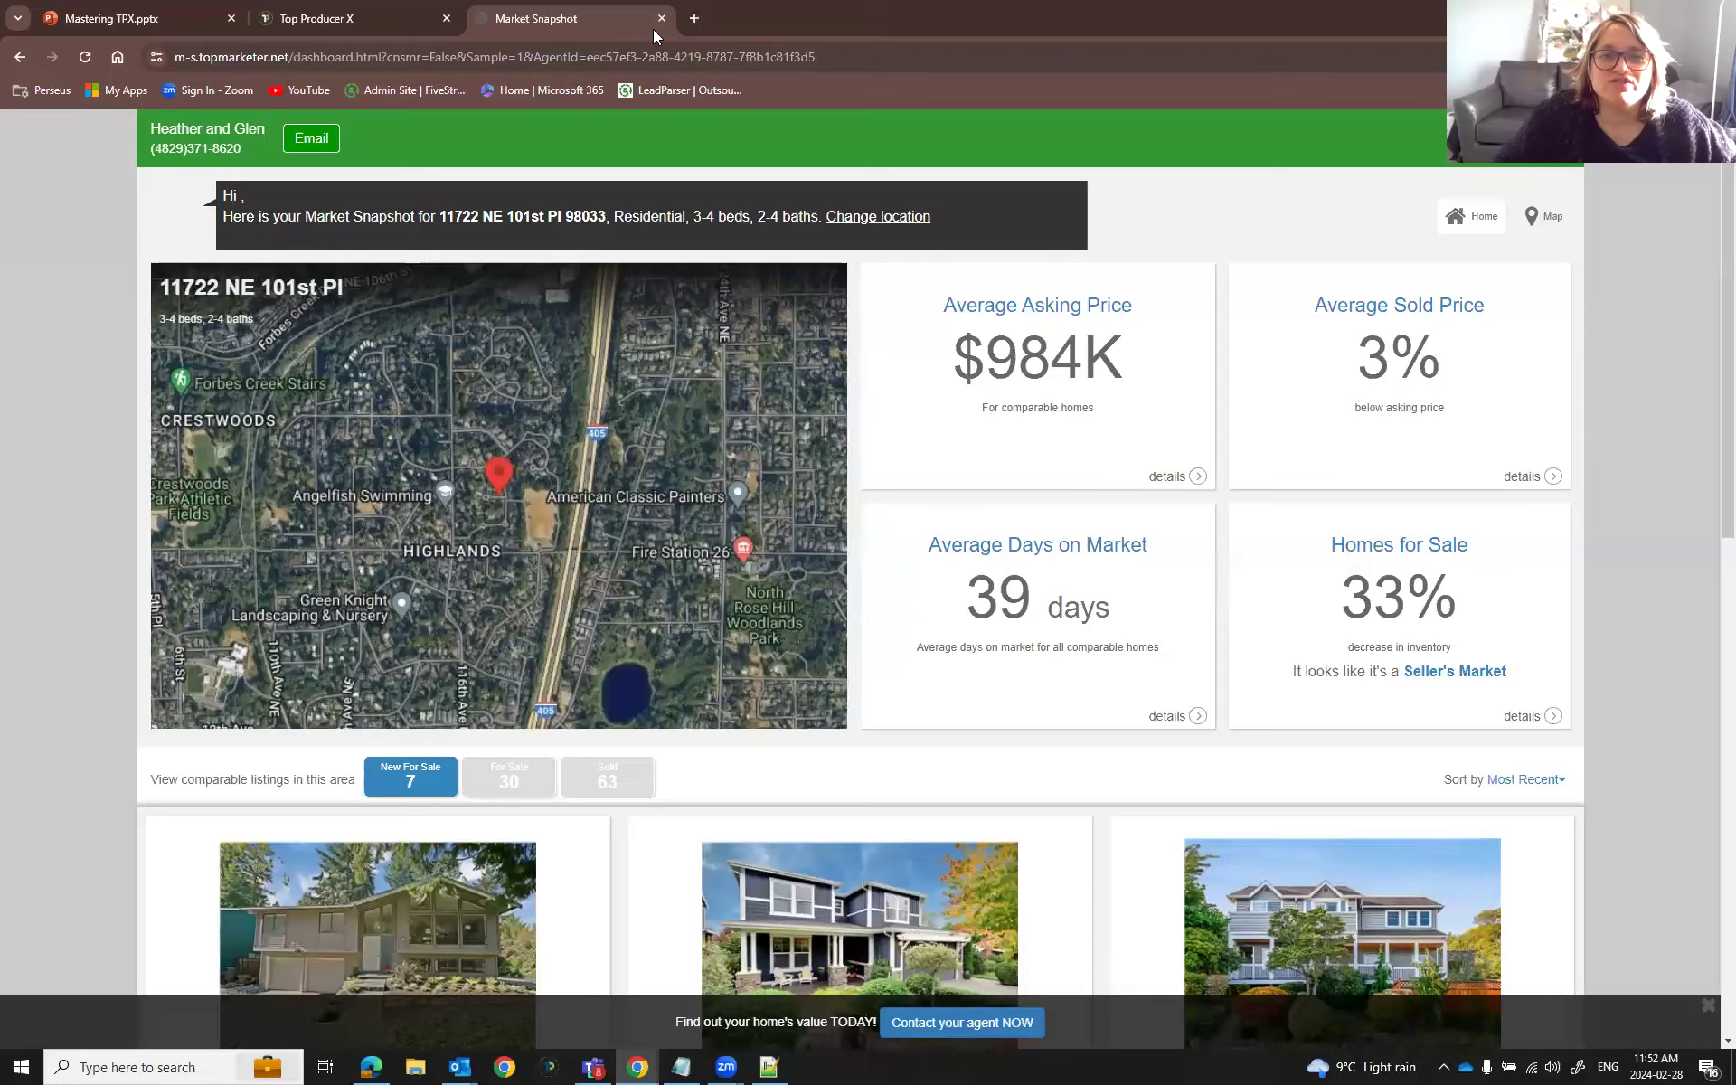
click(317, 18)
key(F11)
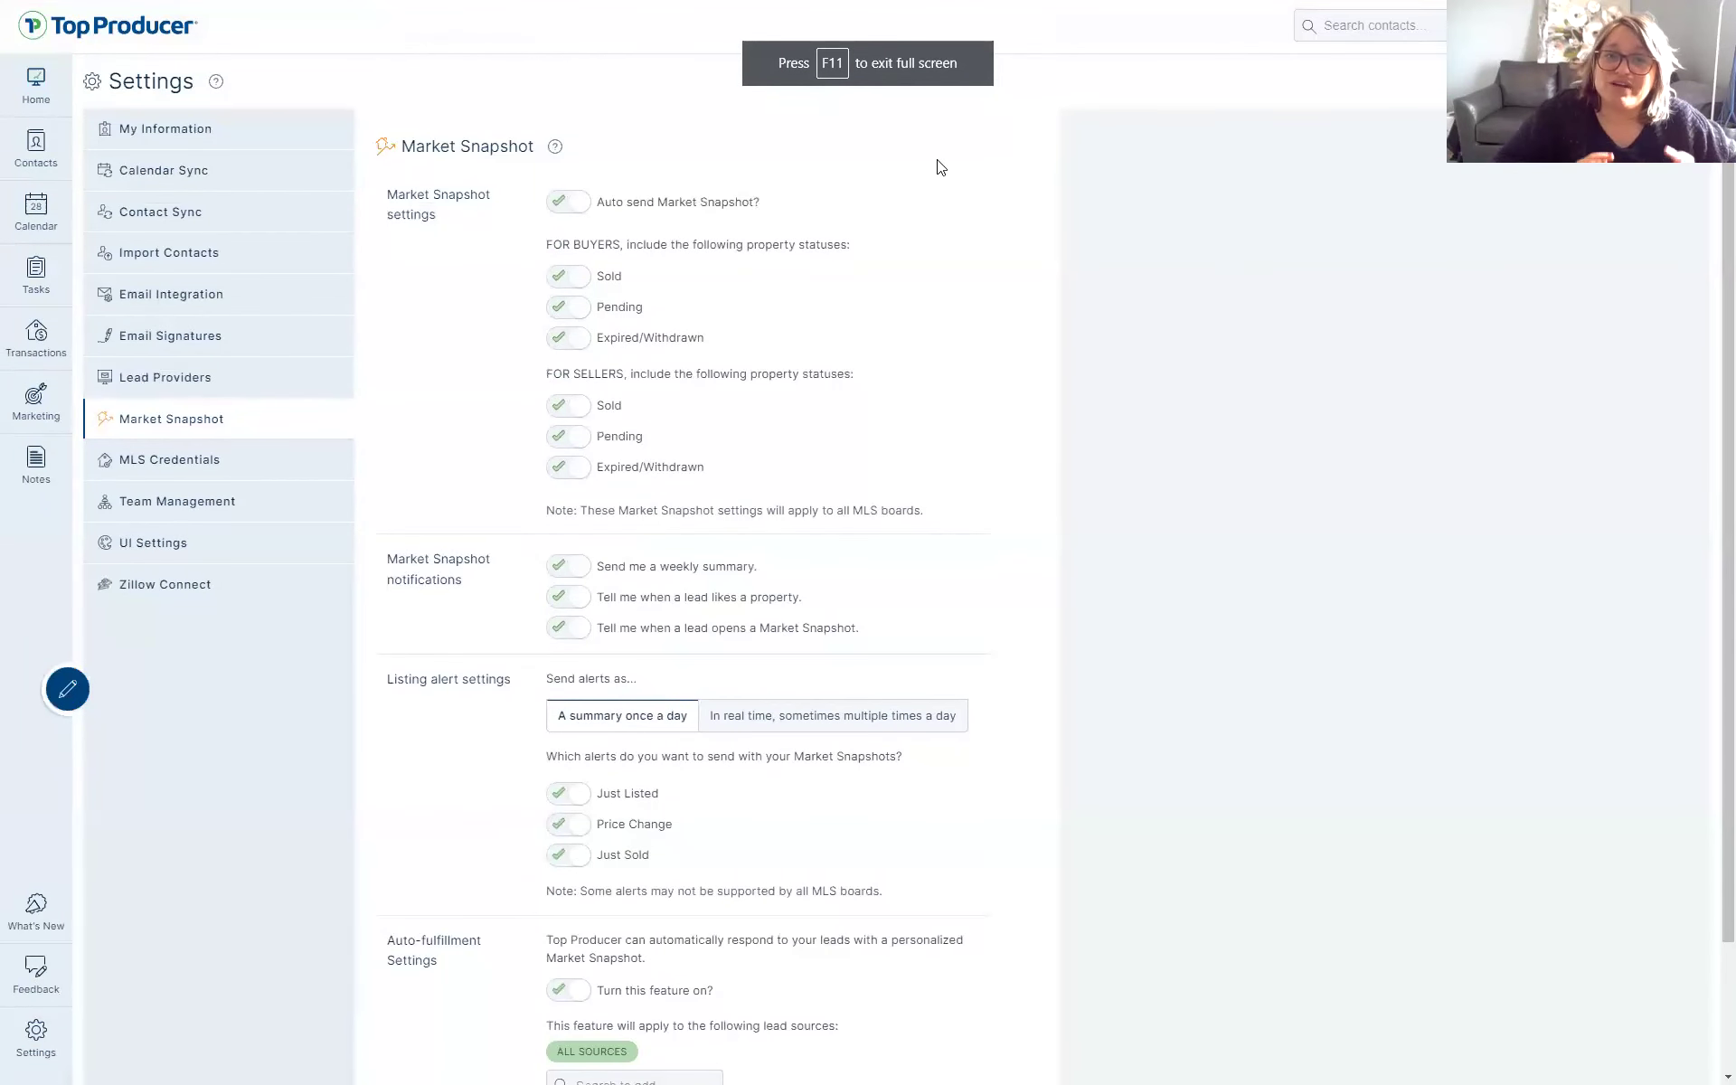
Reopen the Market Snapshot settings and examine the listing alert and auto-fulfillment options
click(37, 408)
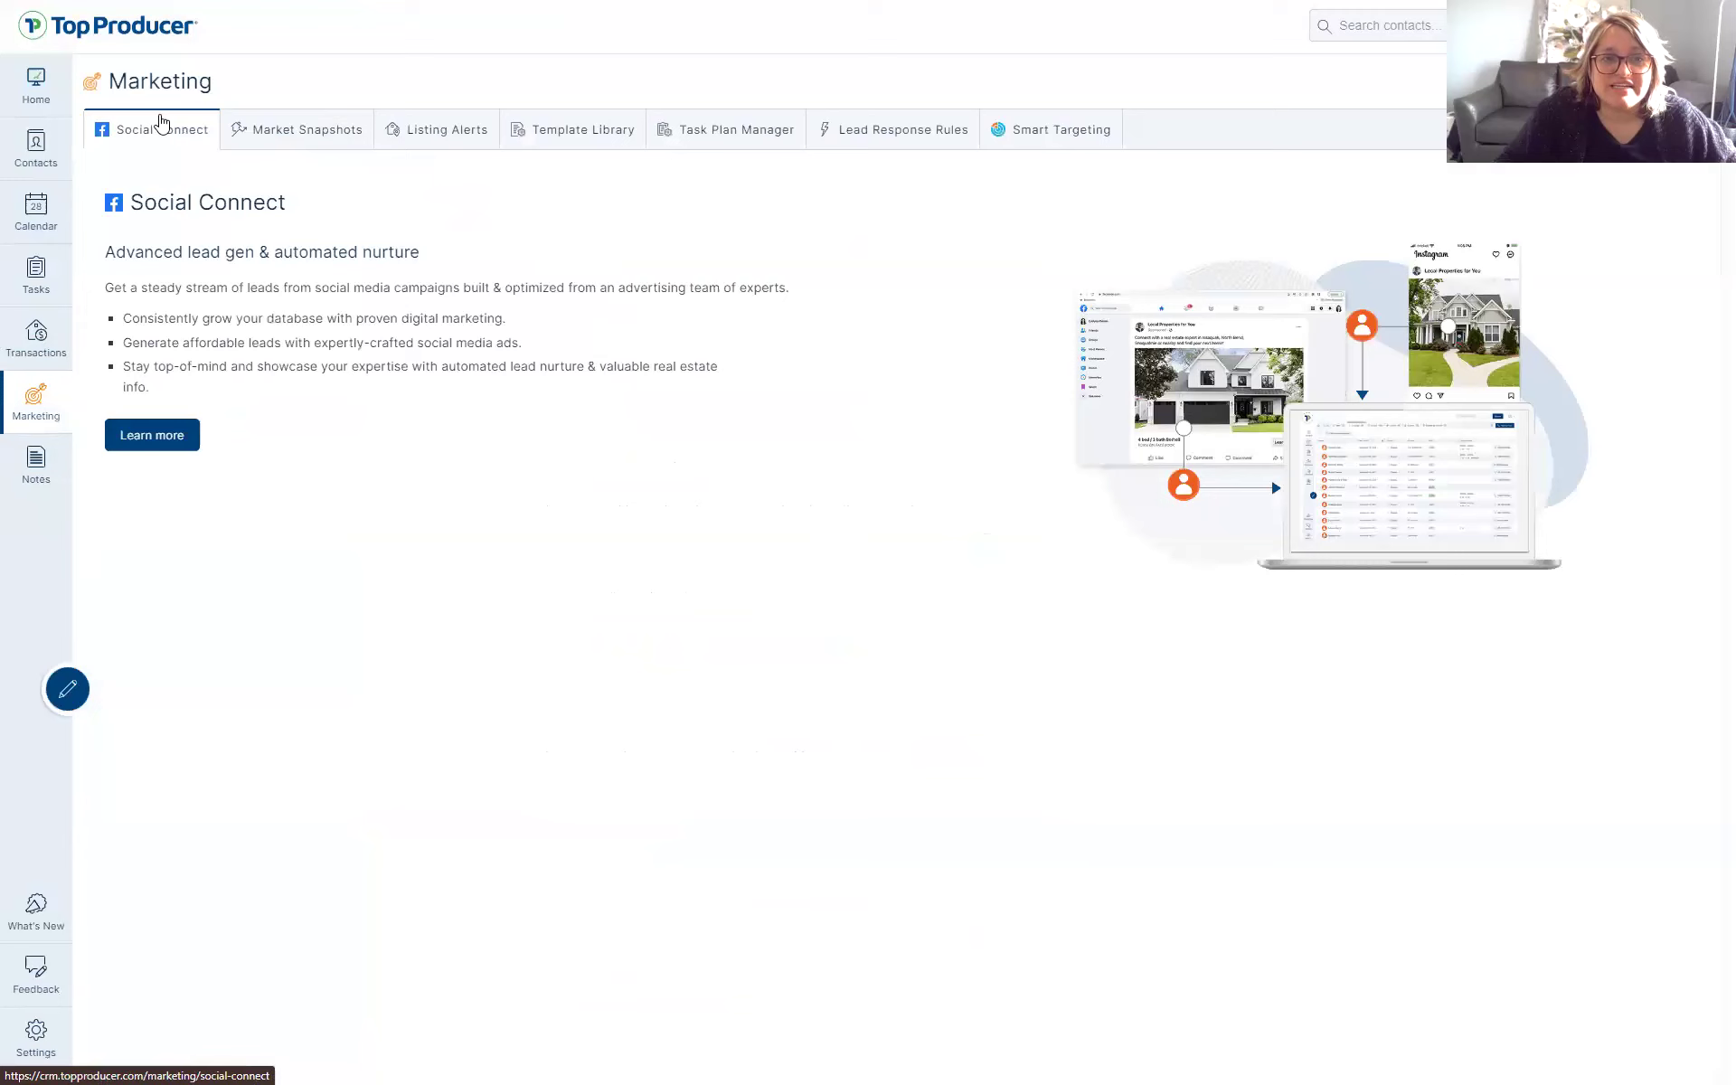
click(44, 1037)
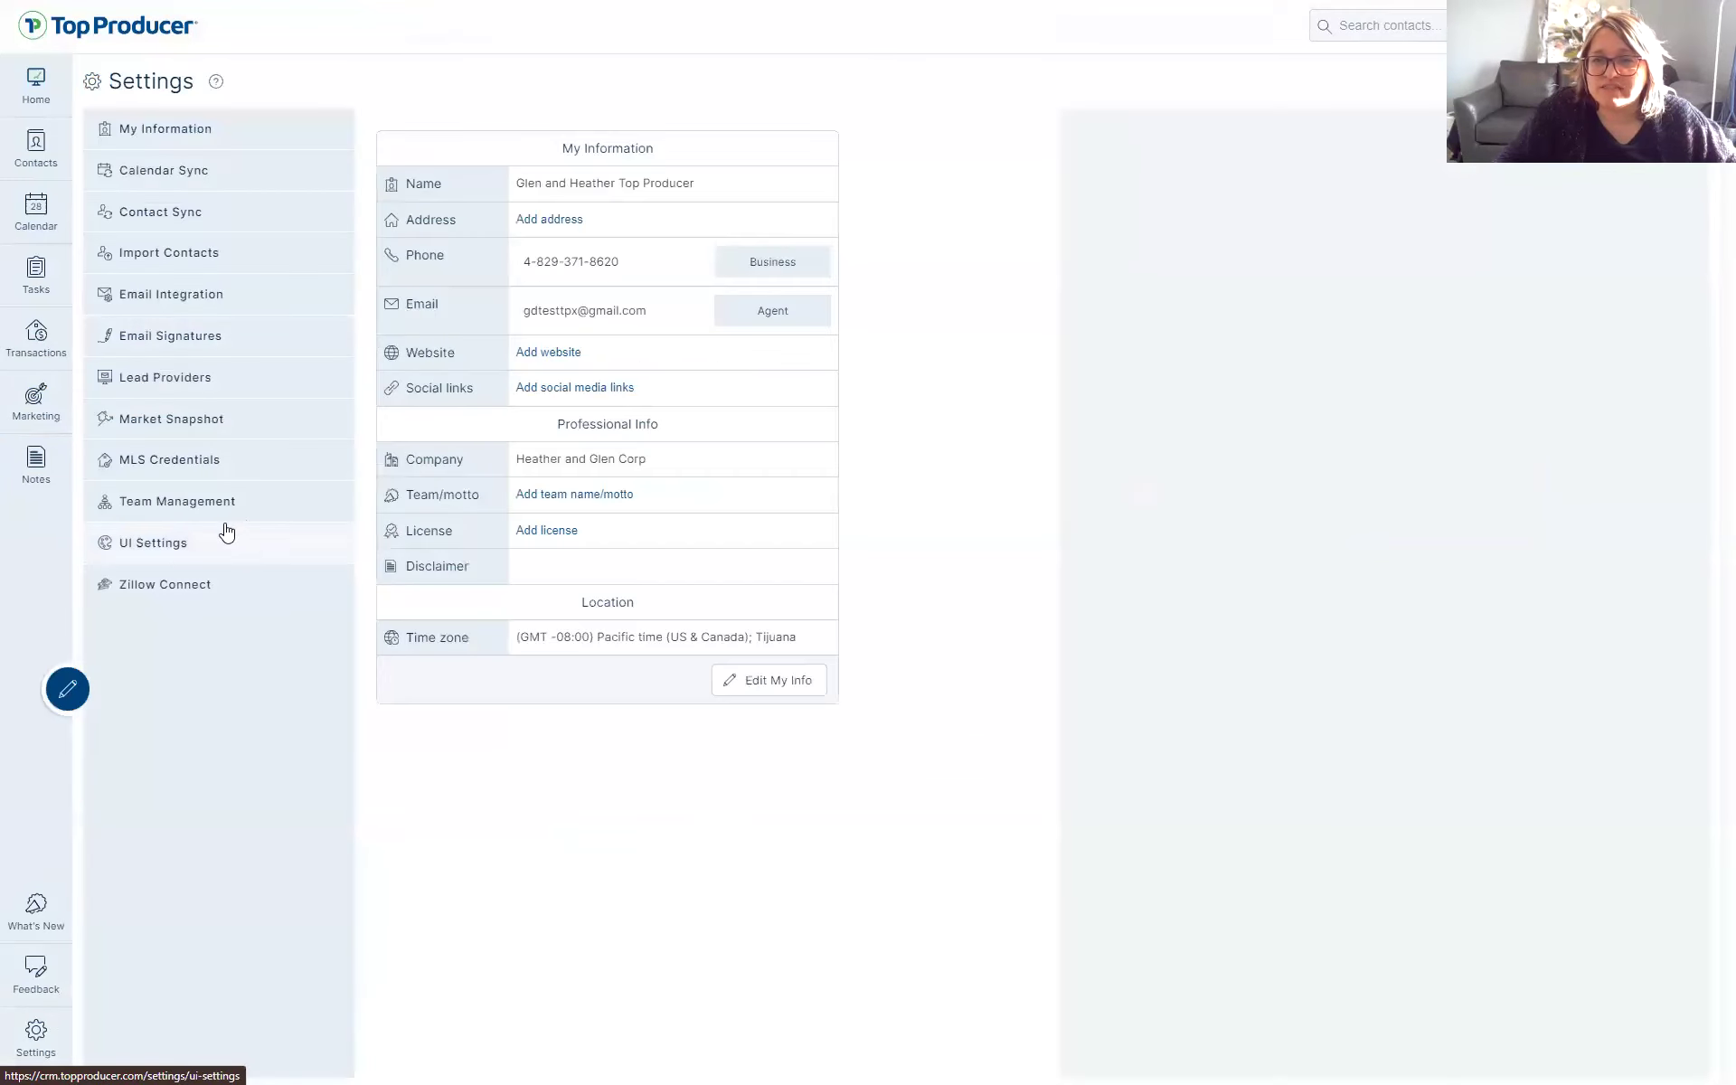
click(196, 418)
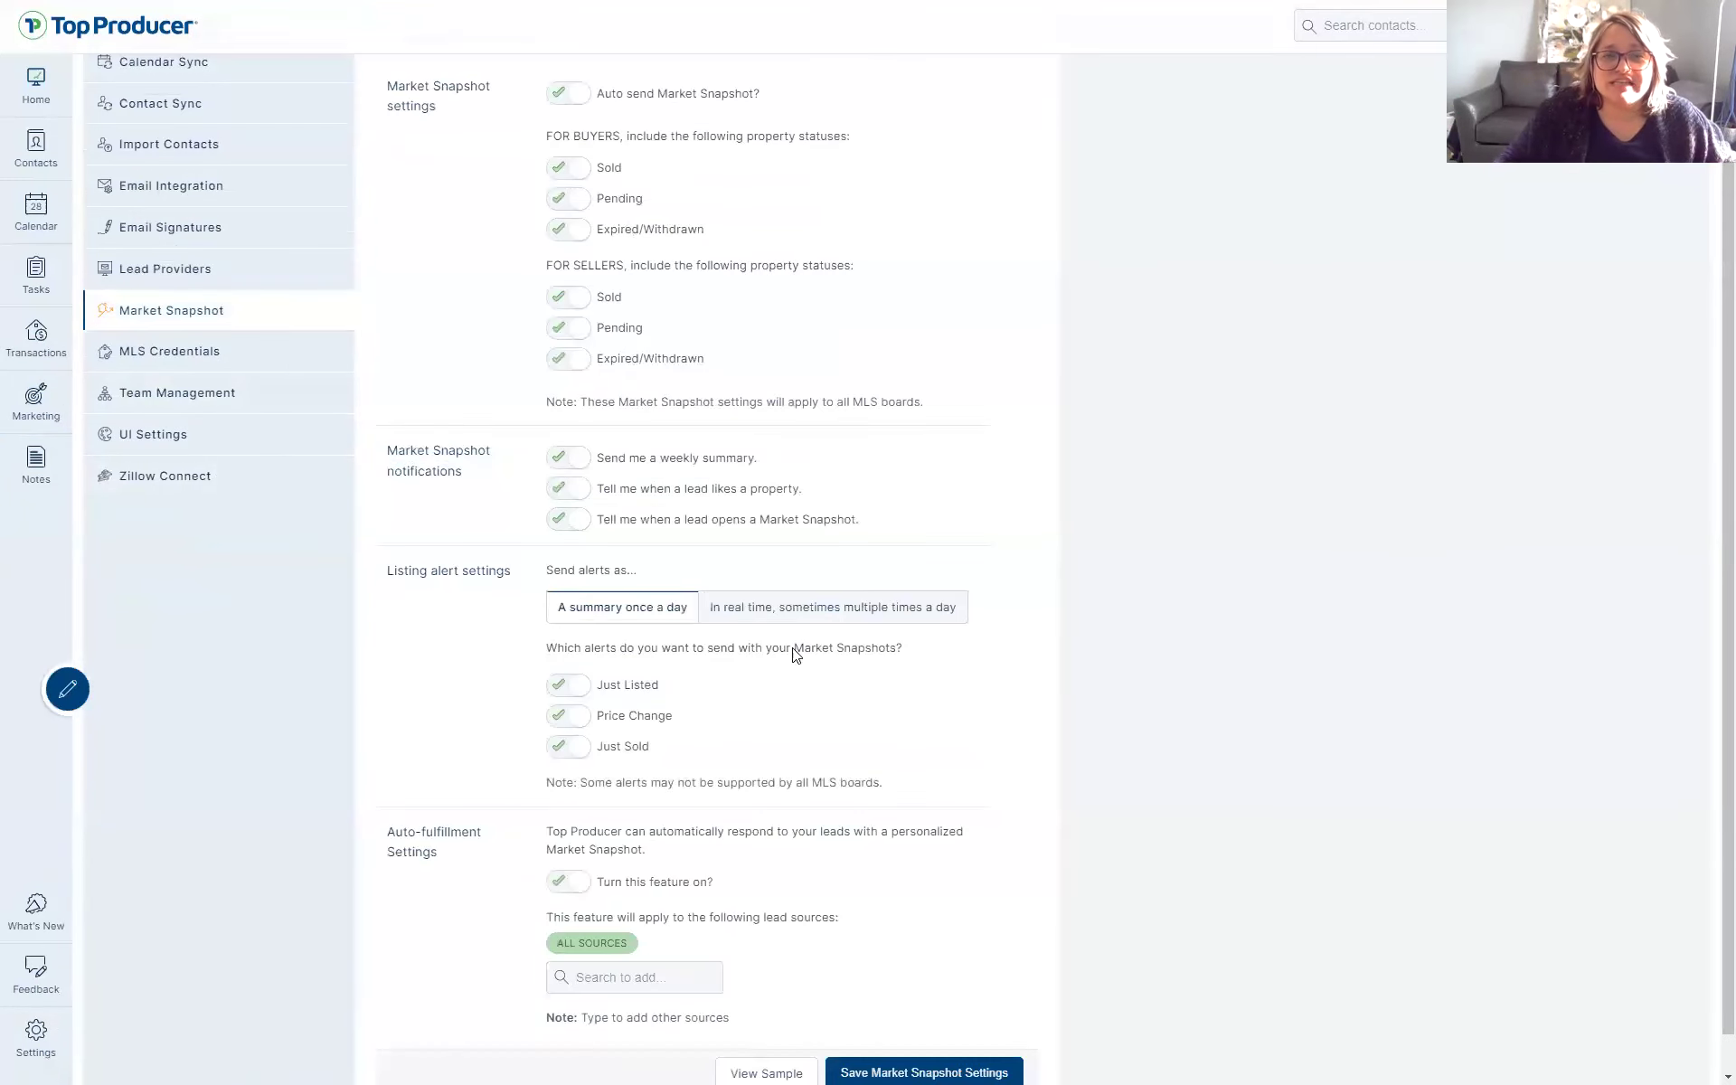
scroll(934, 640, up, 1)
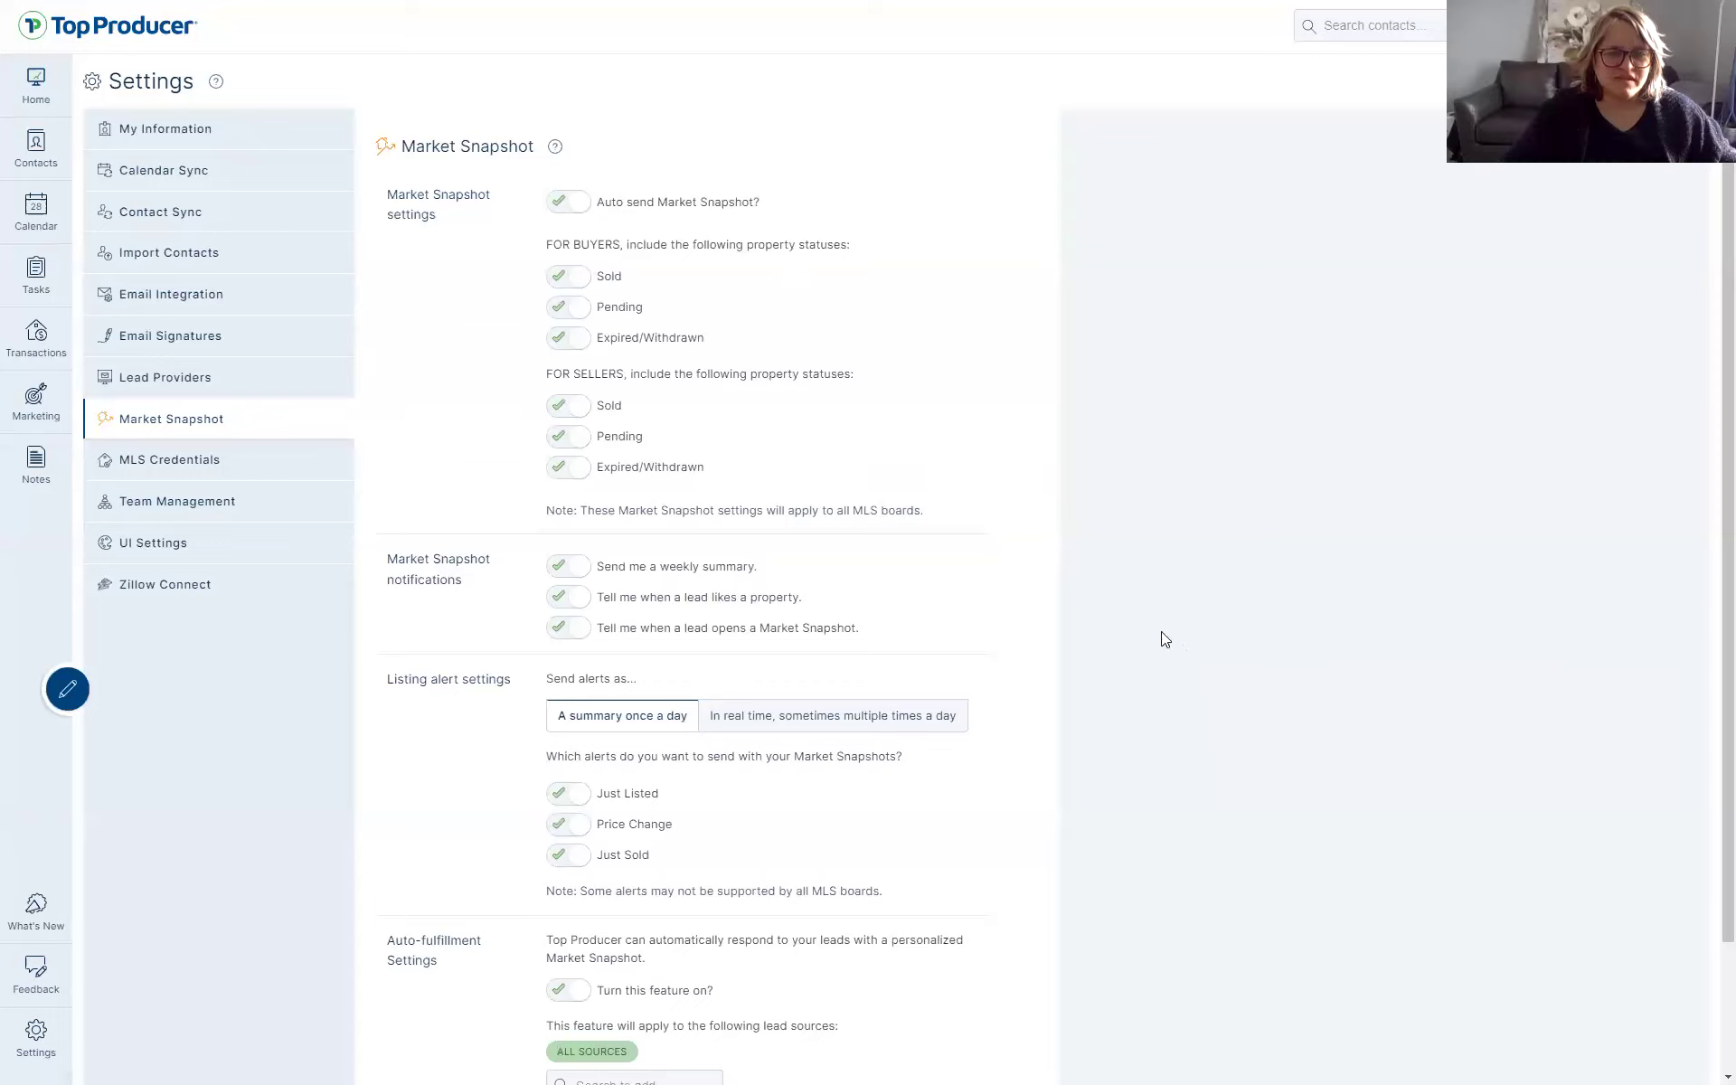
scroll(984, 551, down, 2)
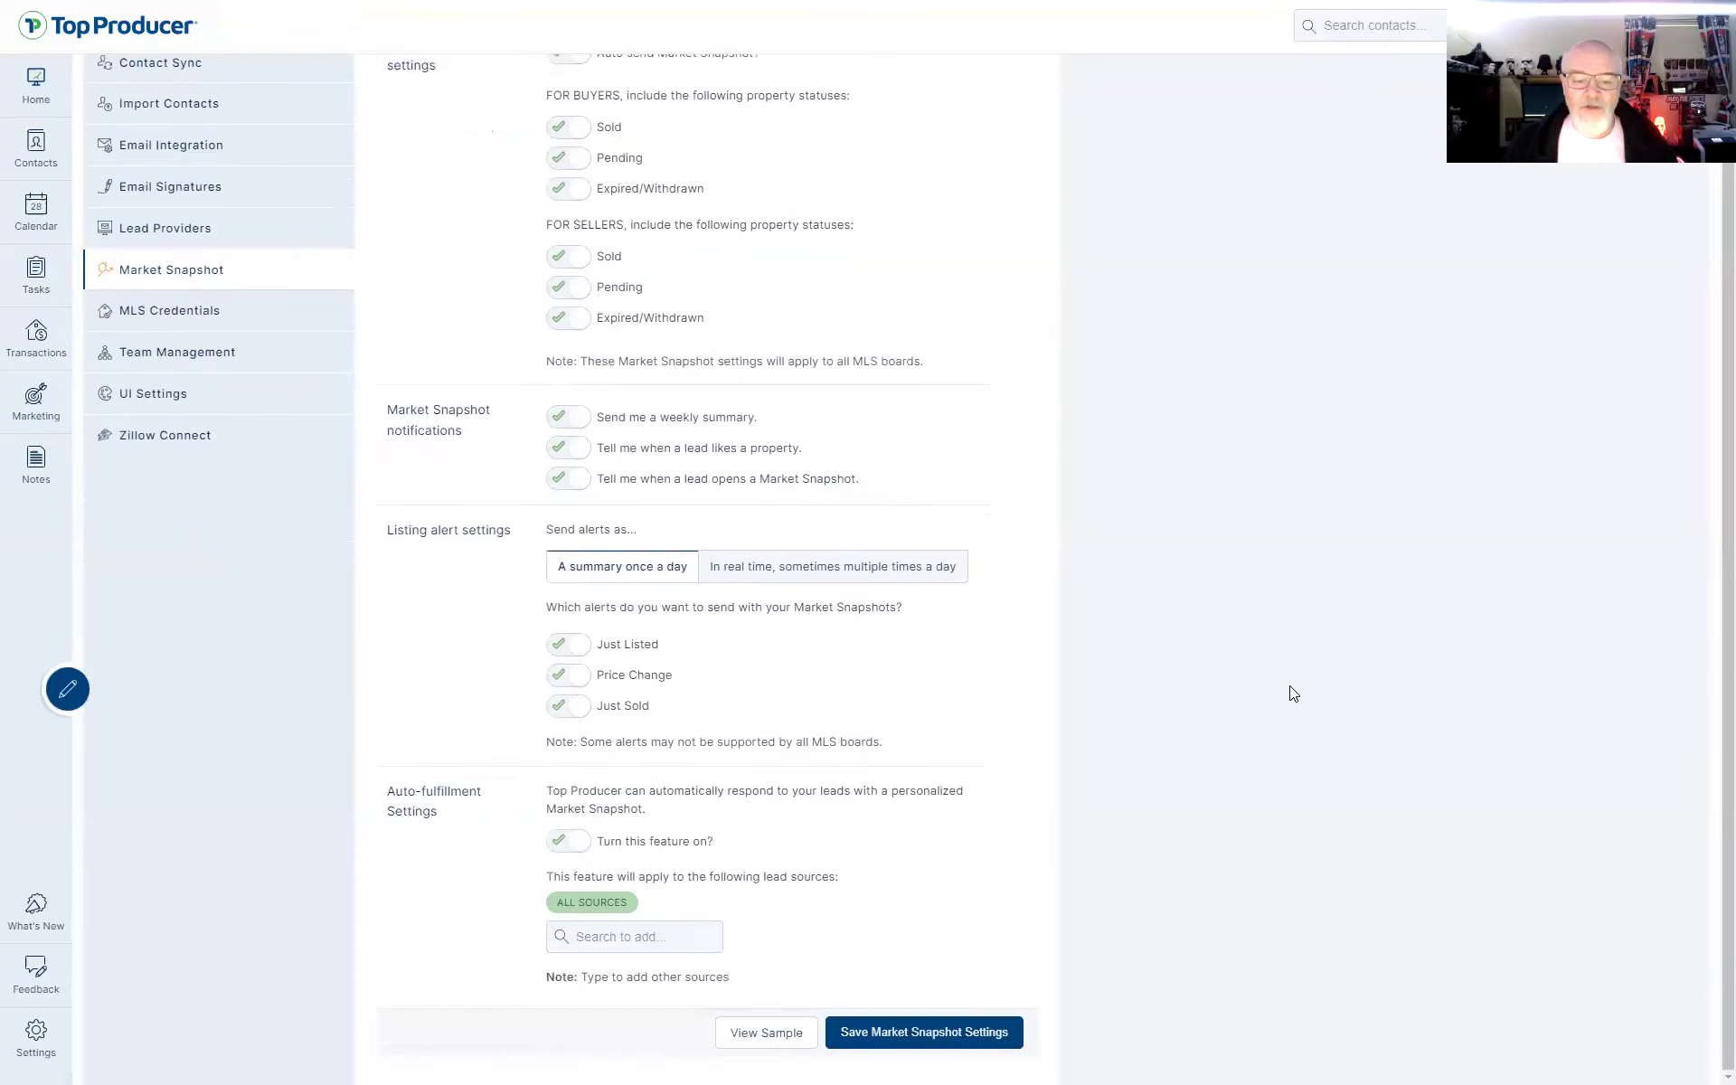
click(577, 848)
click(576, 848)
click(577, 848)
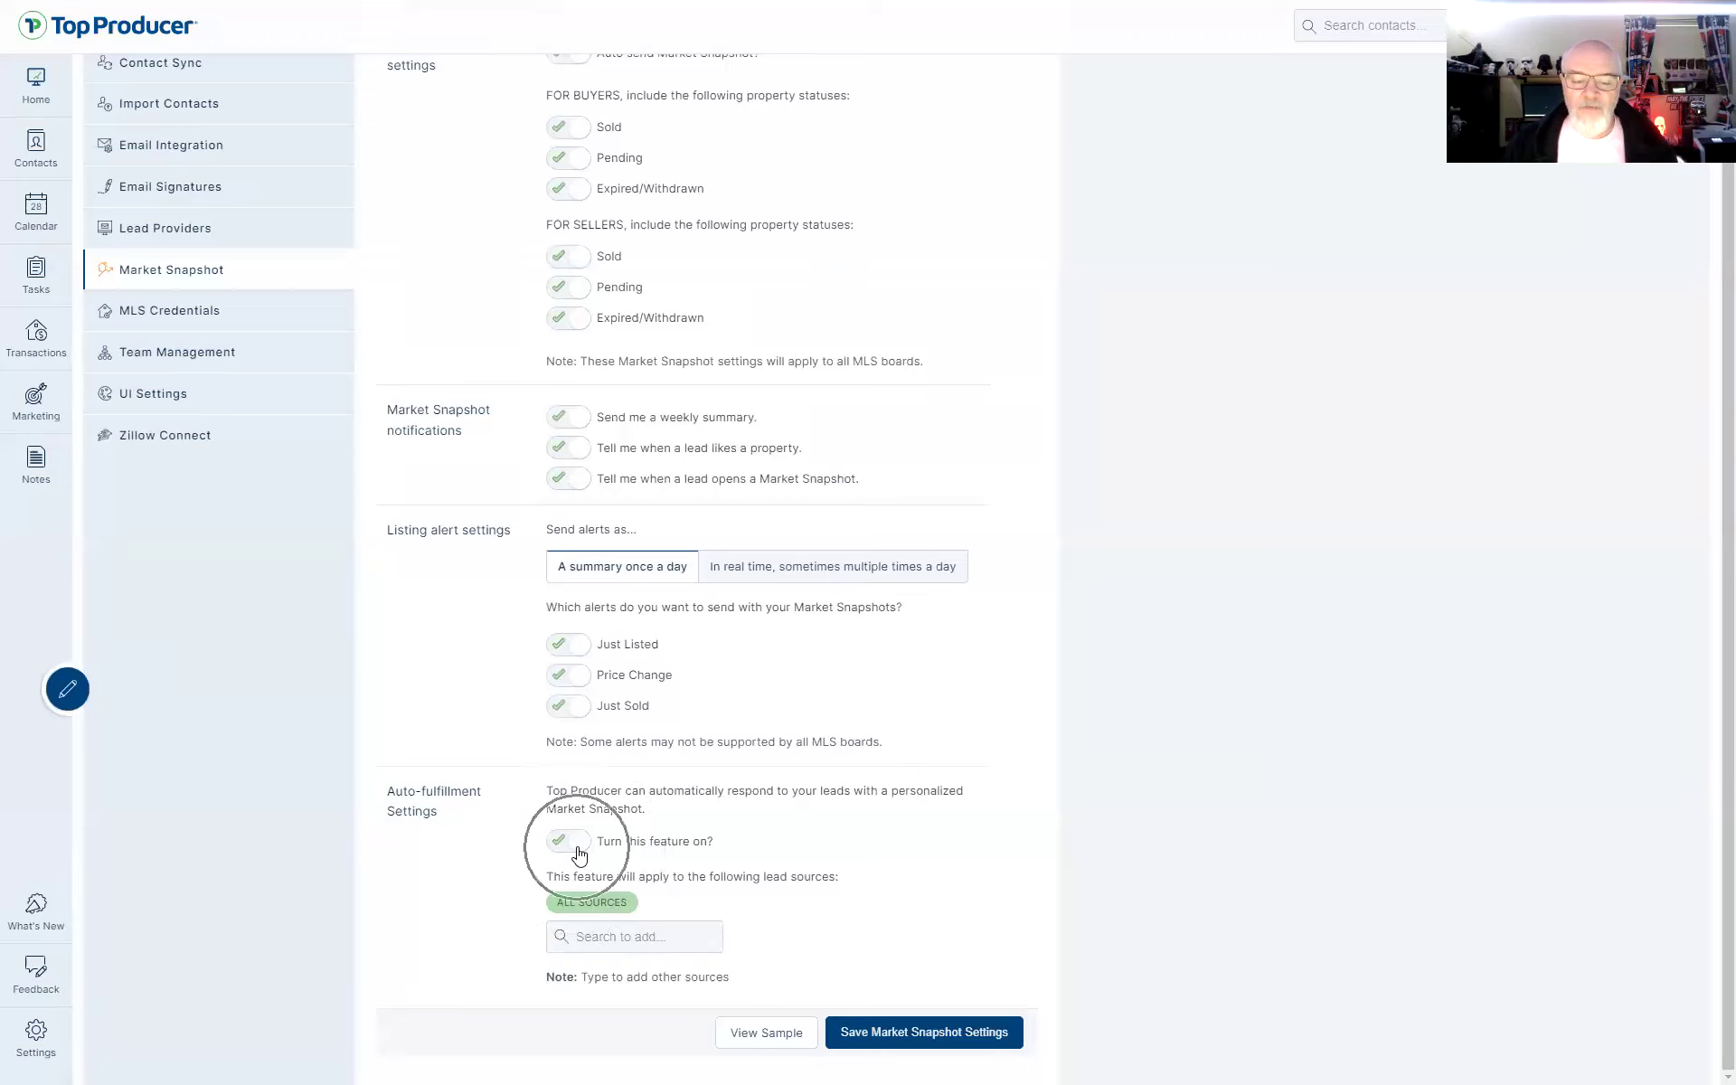
click(576, 848)
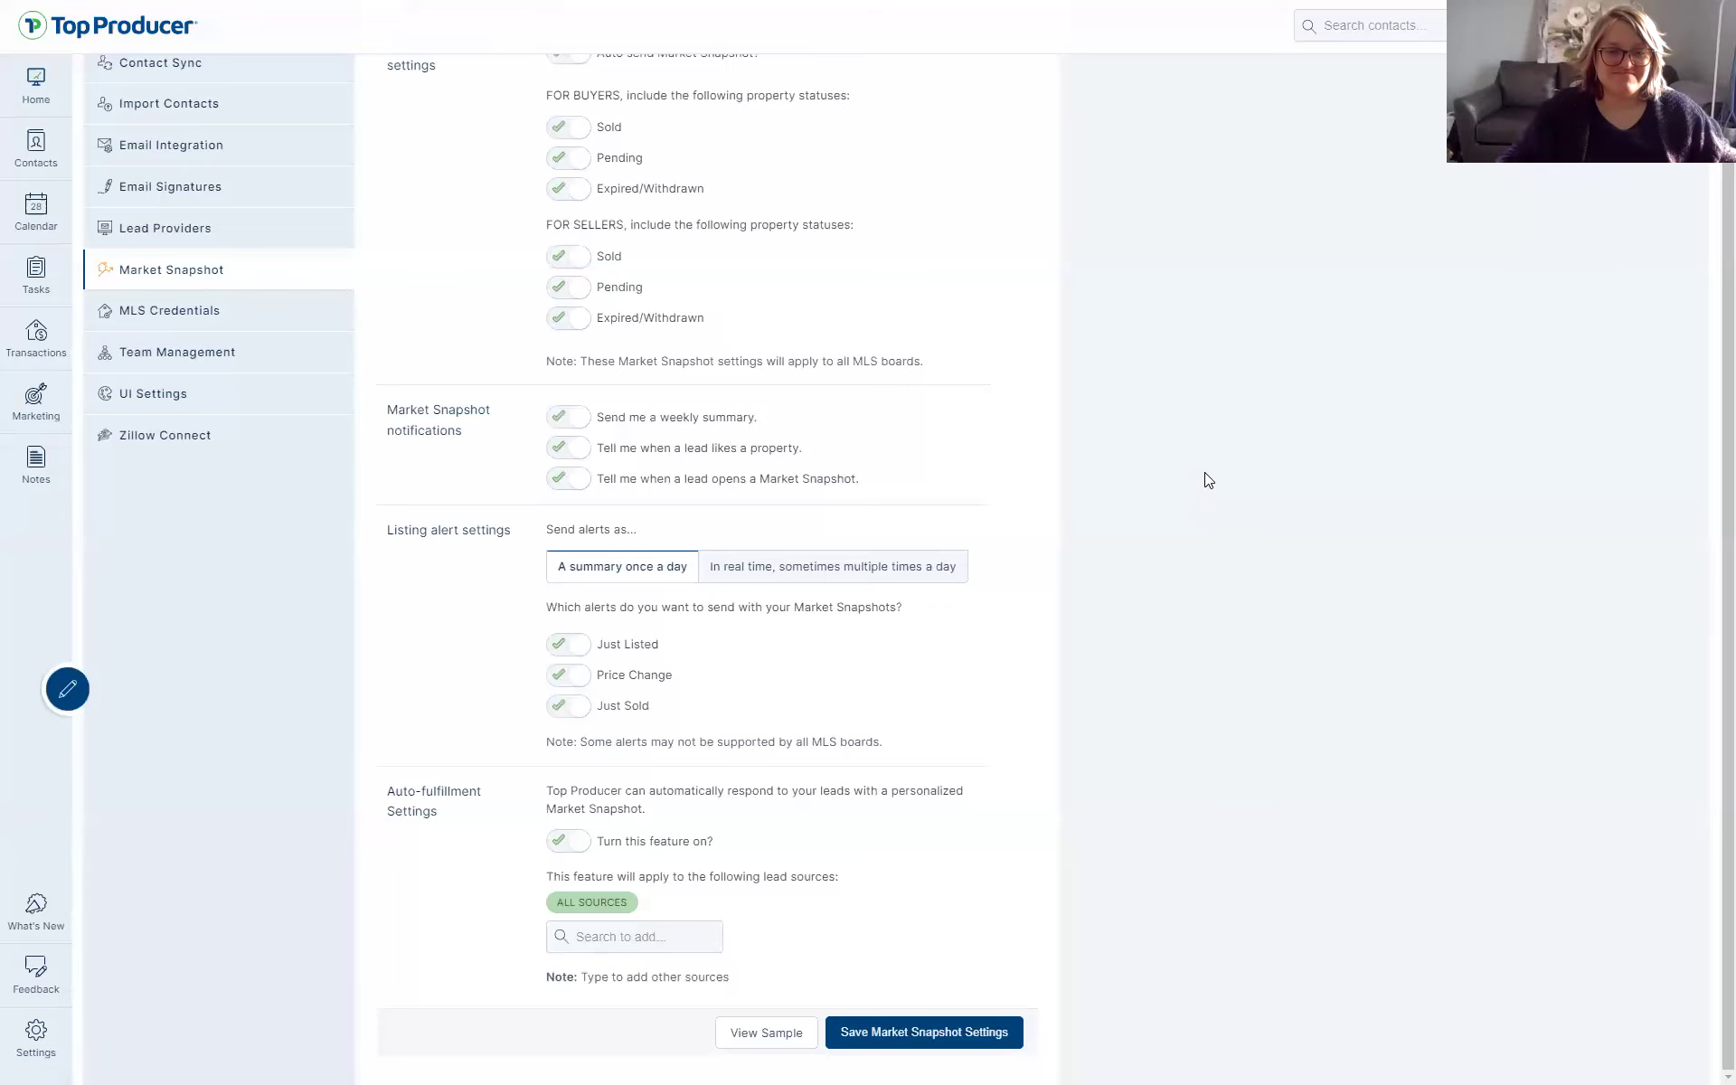
scroll(1213, 517, up, 2)
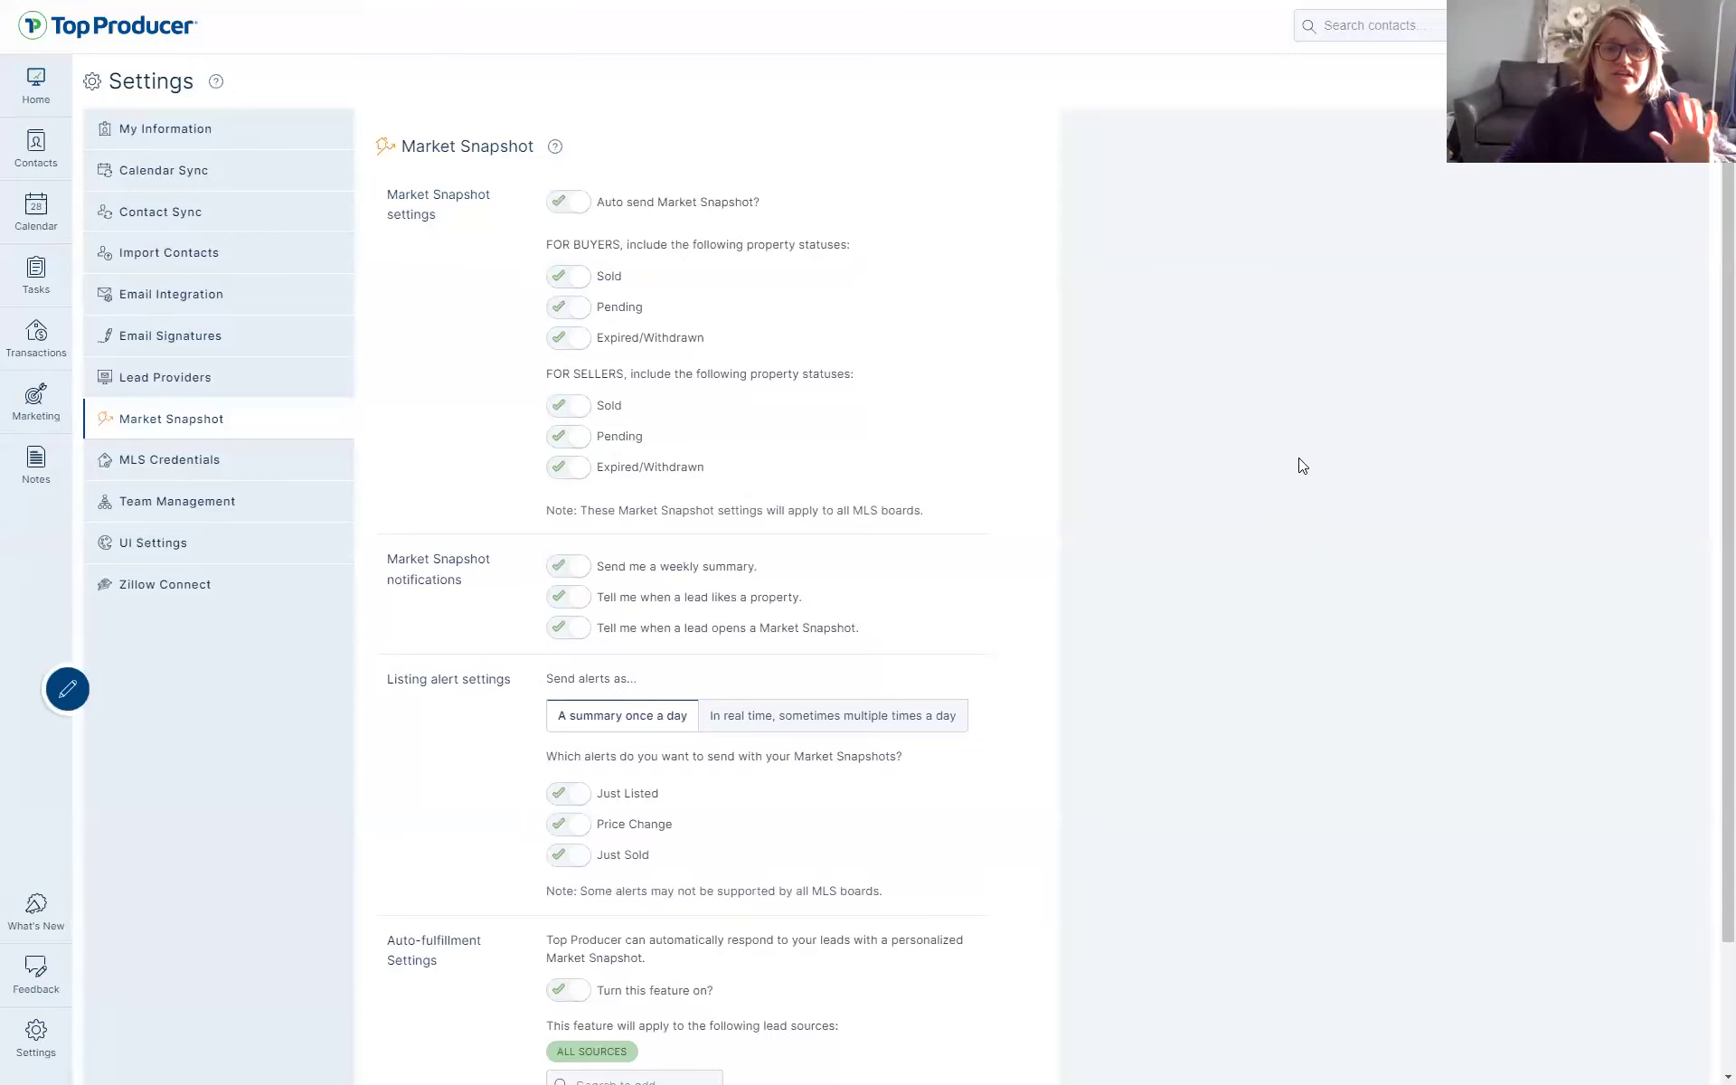
Open the Market Snapshots list in the Marketing section and start a new snapshot to send
click(52, 418)
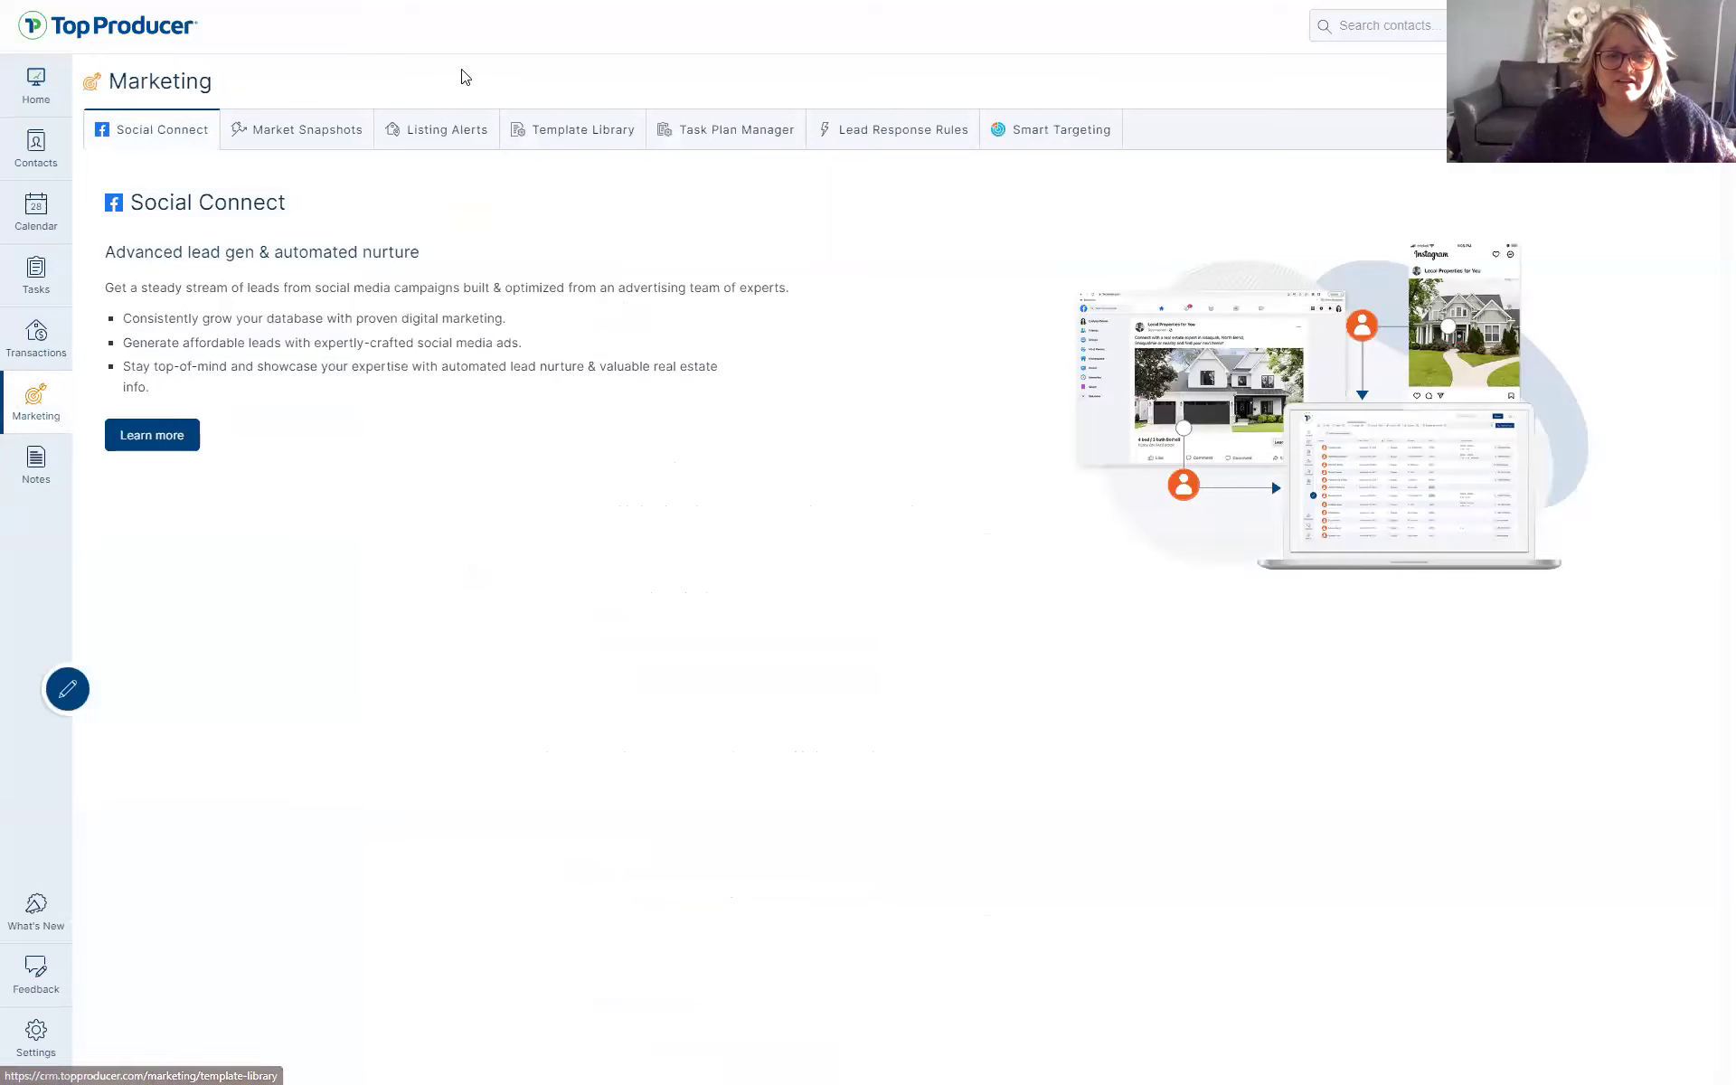
click(314, 137)
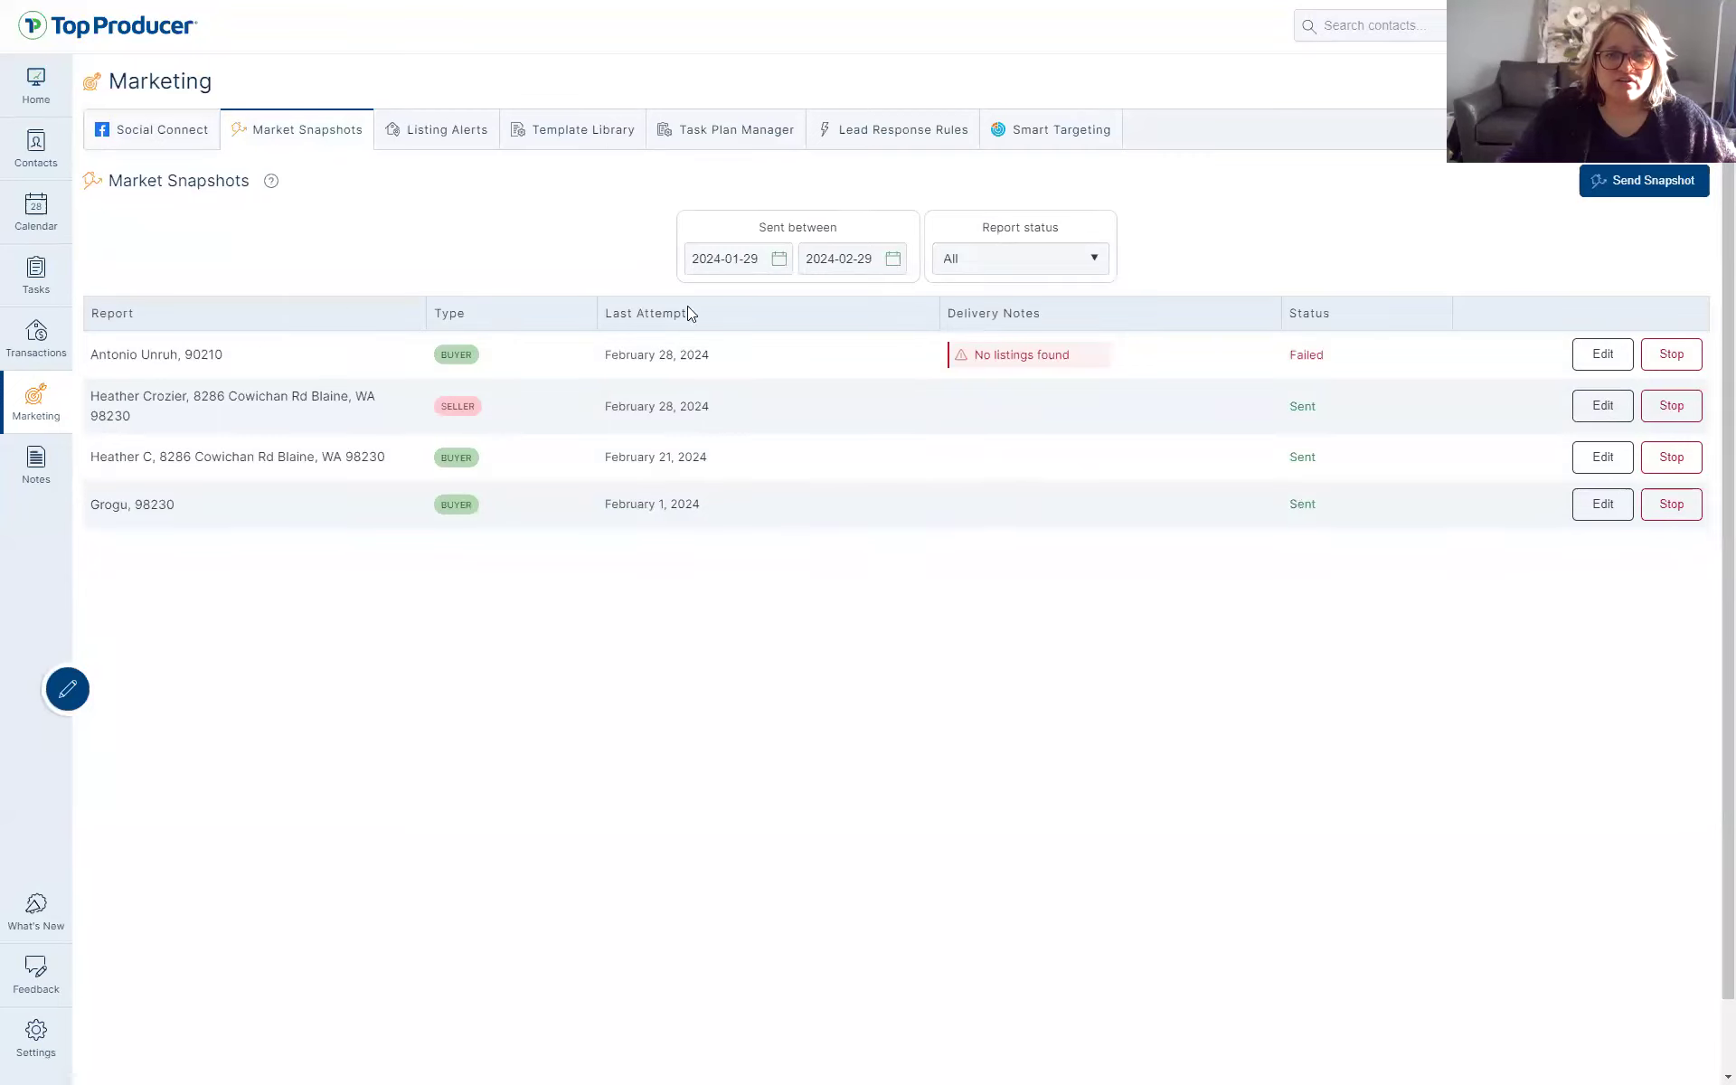
click(1649, 185)
click(1700, 185)
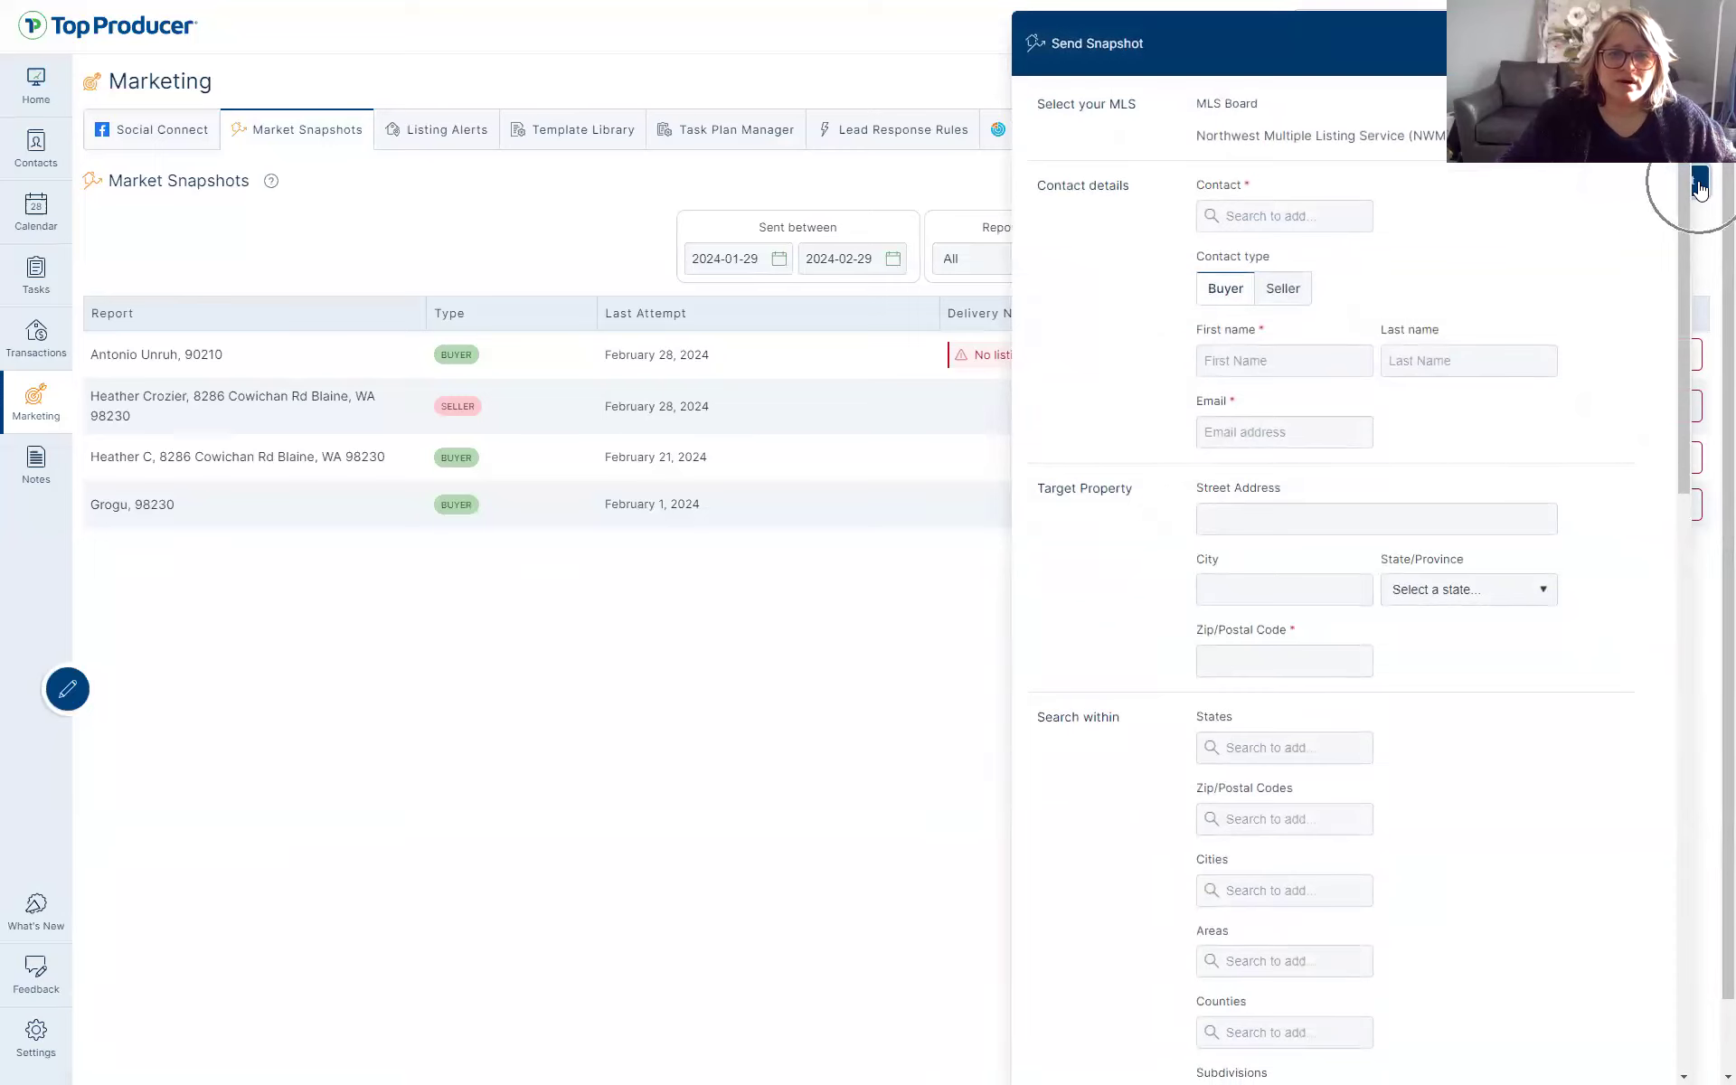
Choose the snapshot's contact by searching for "i", replacing the contact picked first
click(1271, 217)
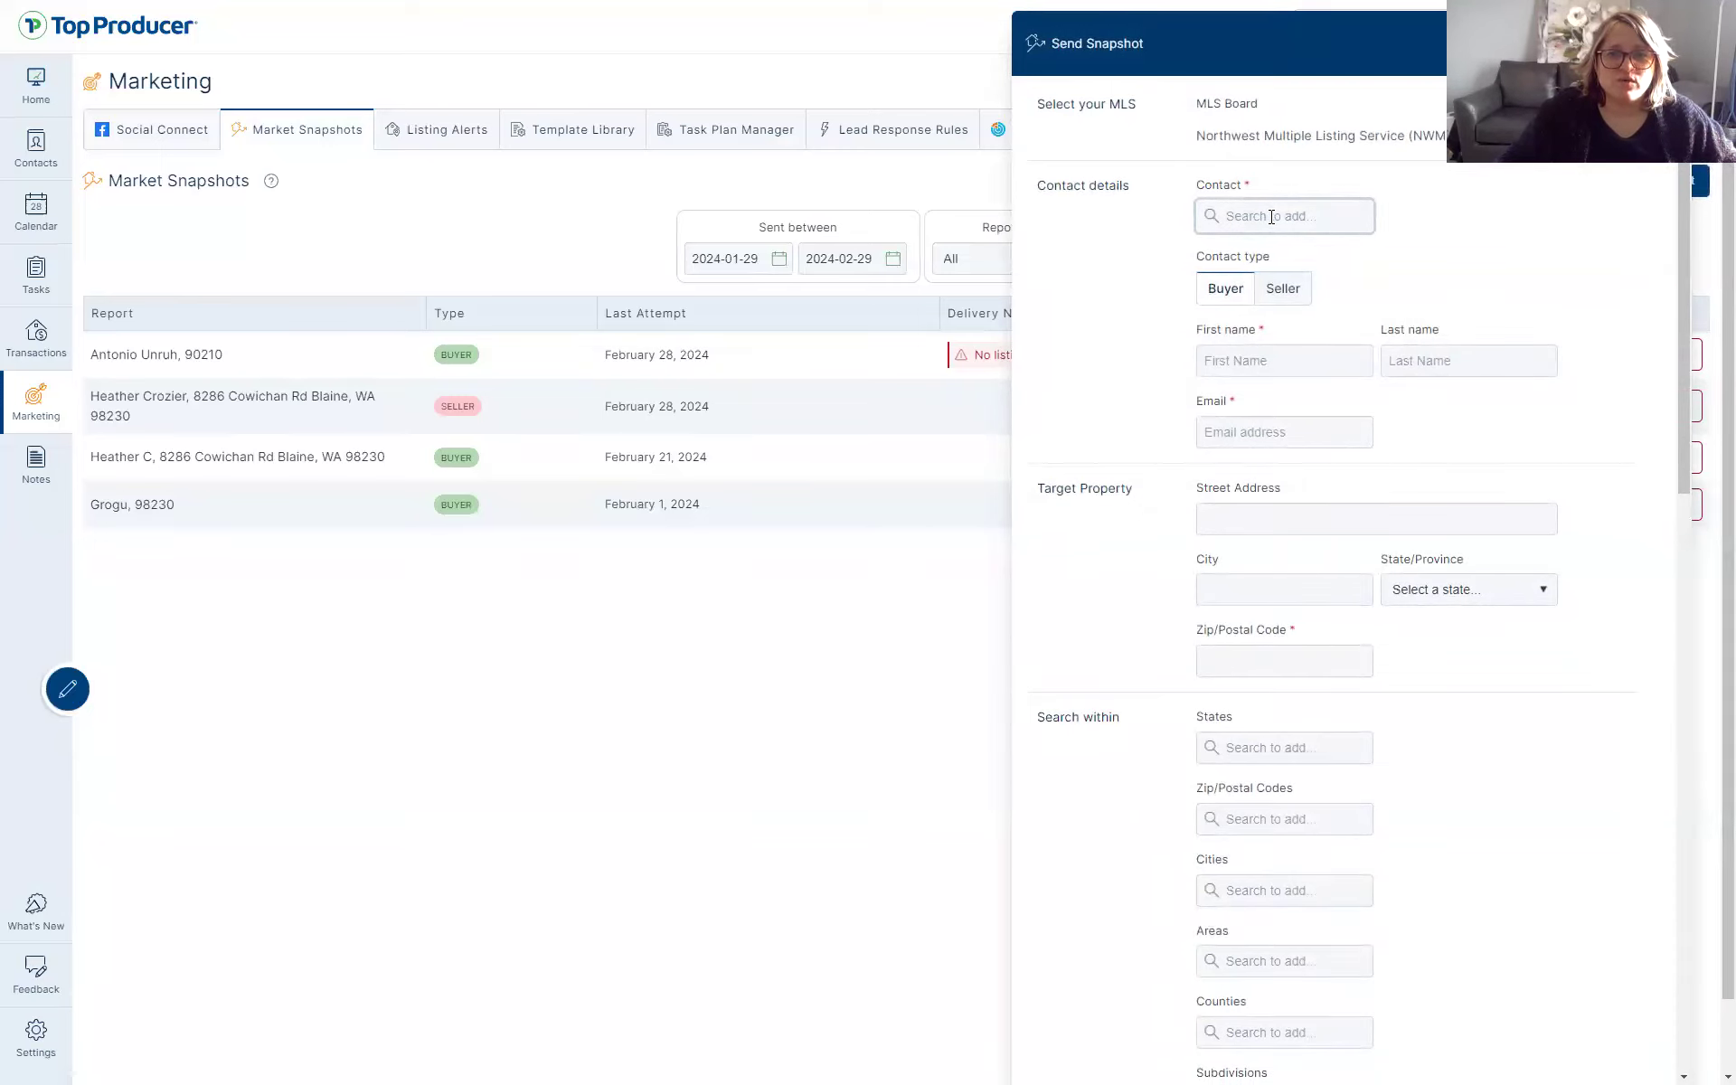
text(hea)
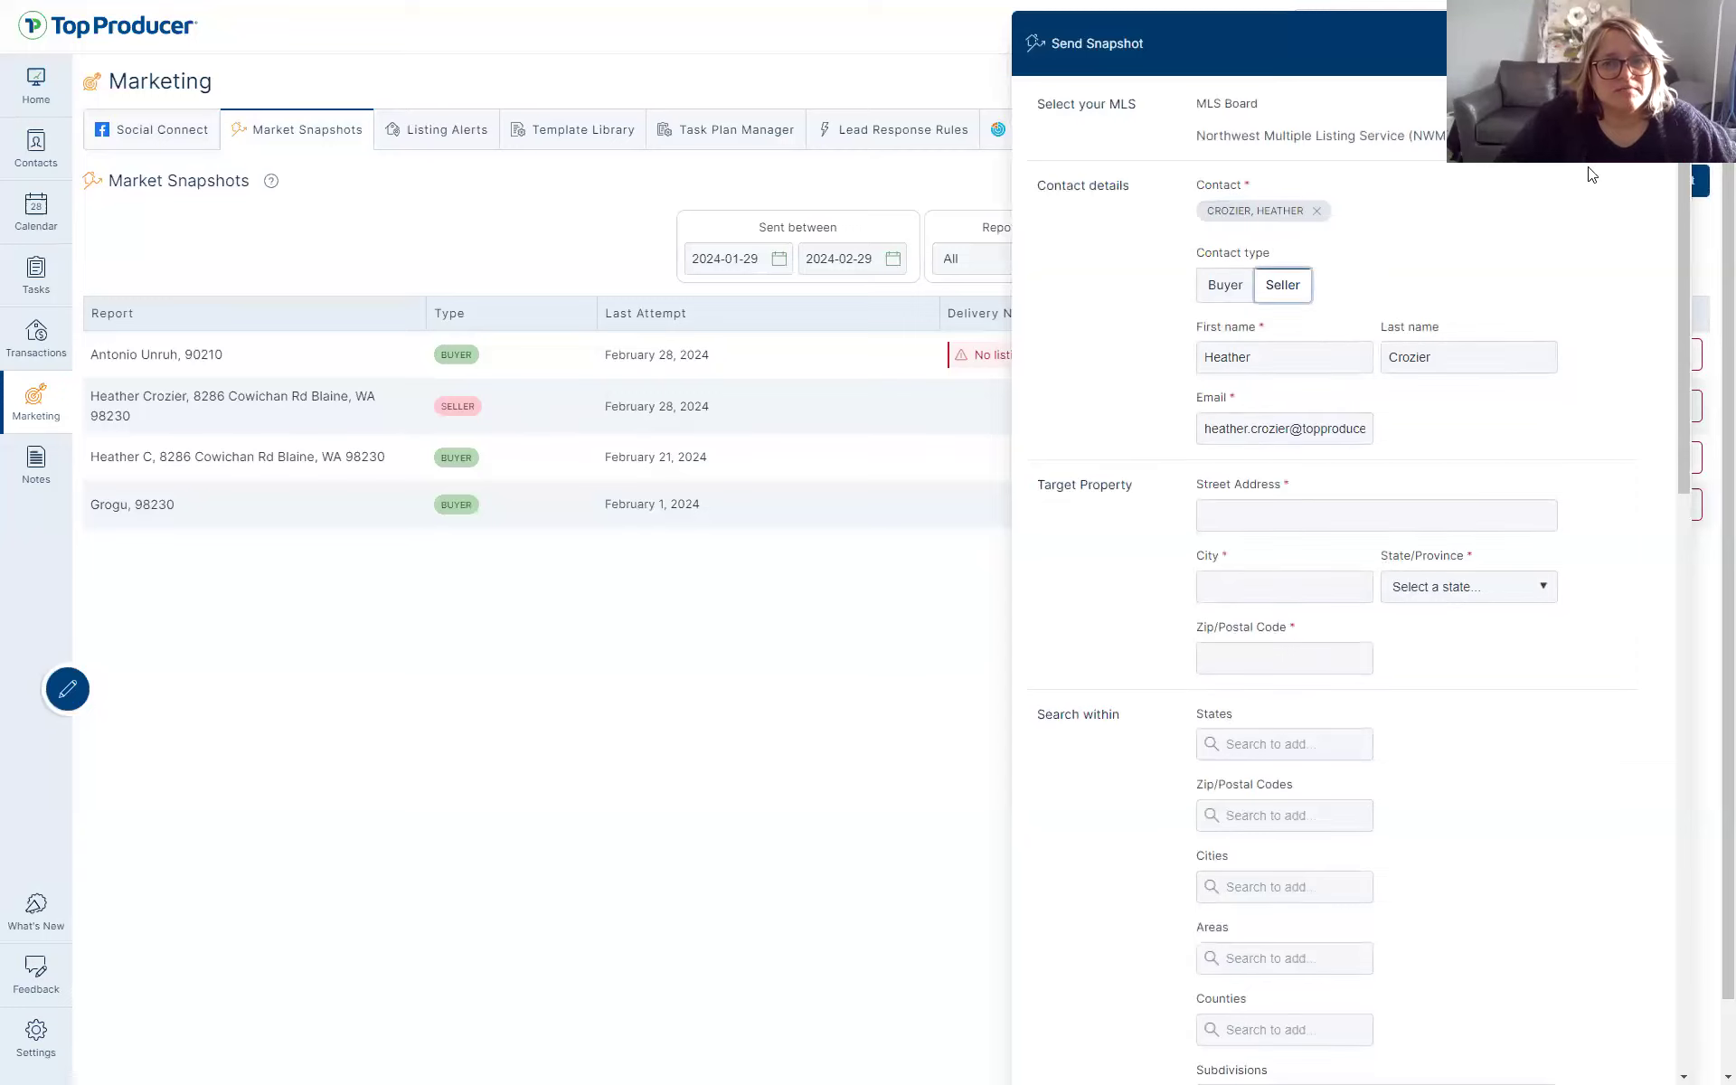
click(1313, 211)
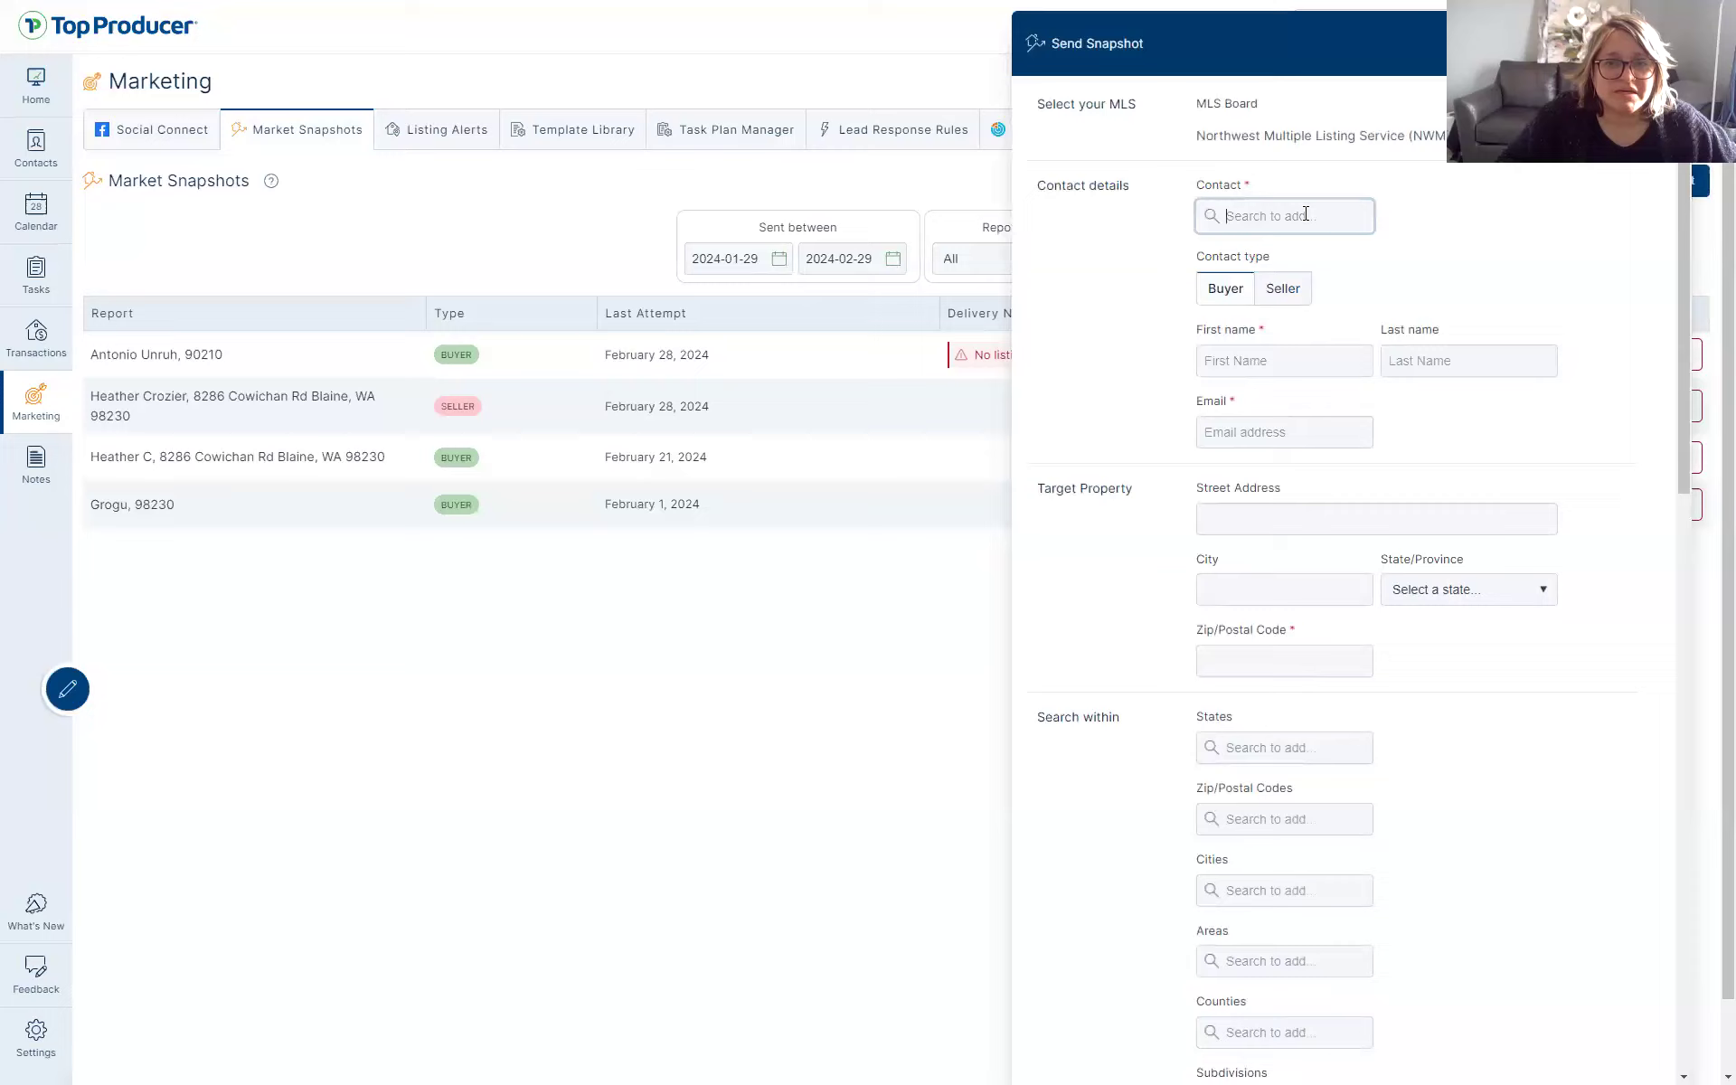
text(i)
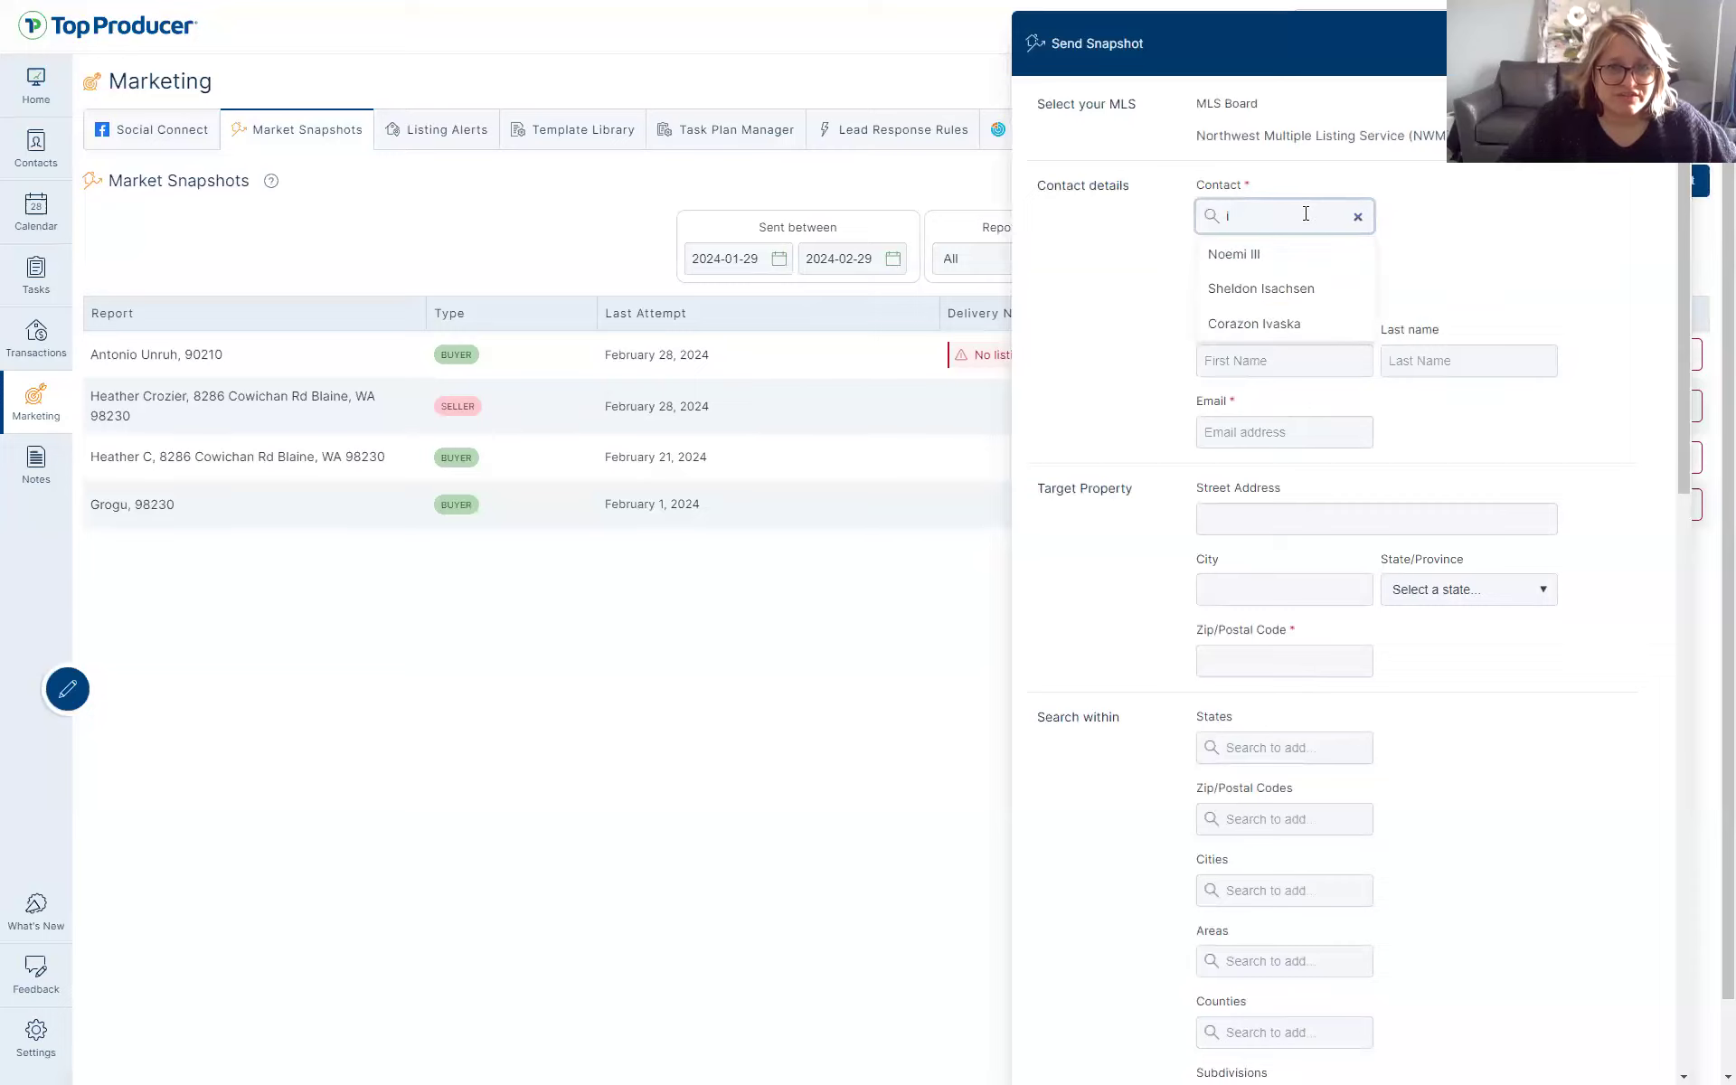
click(1254, 323)
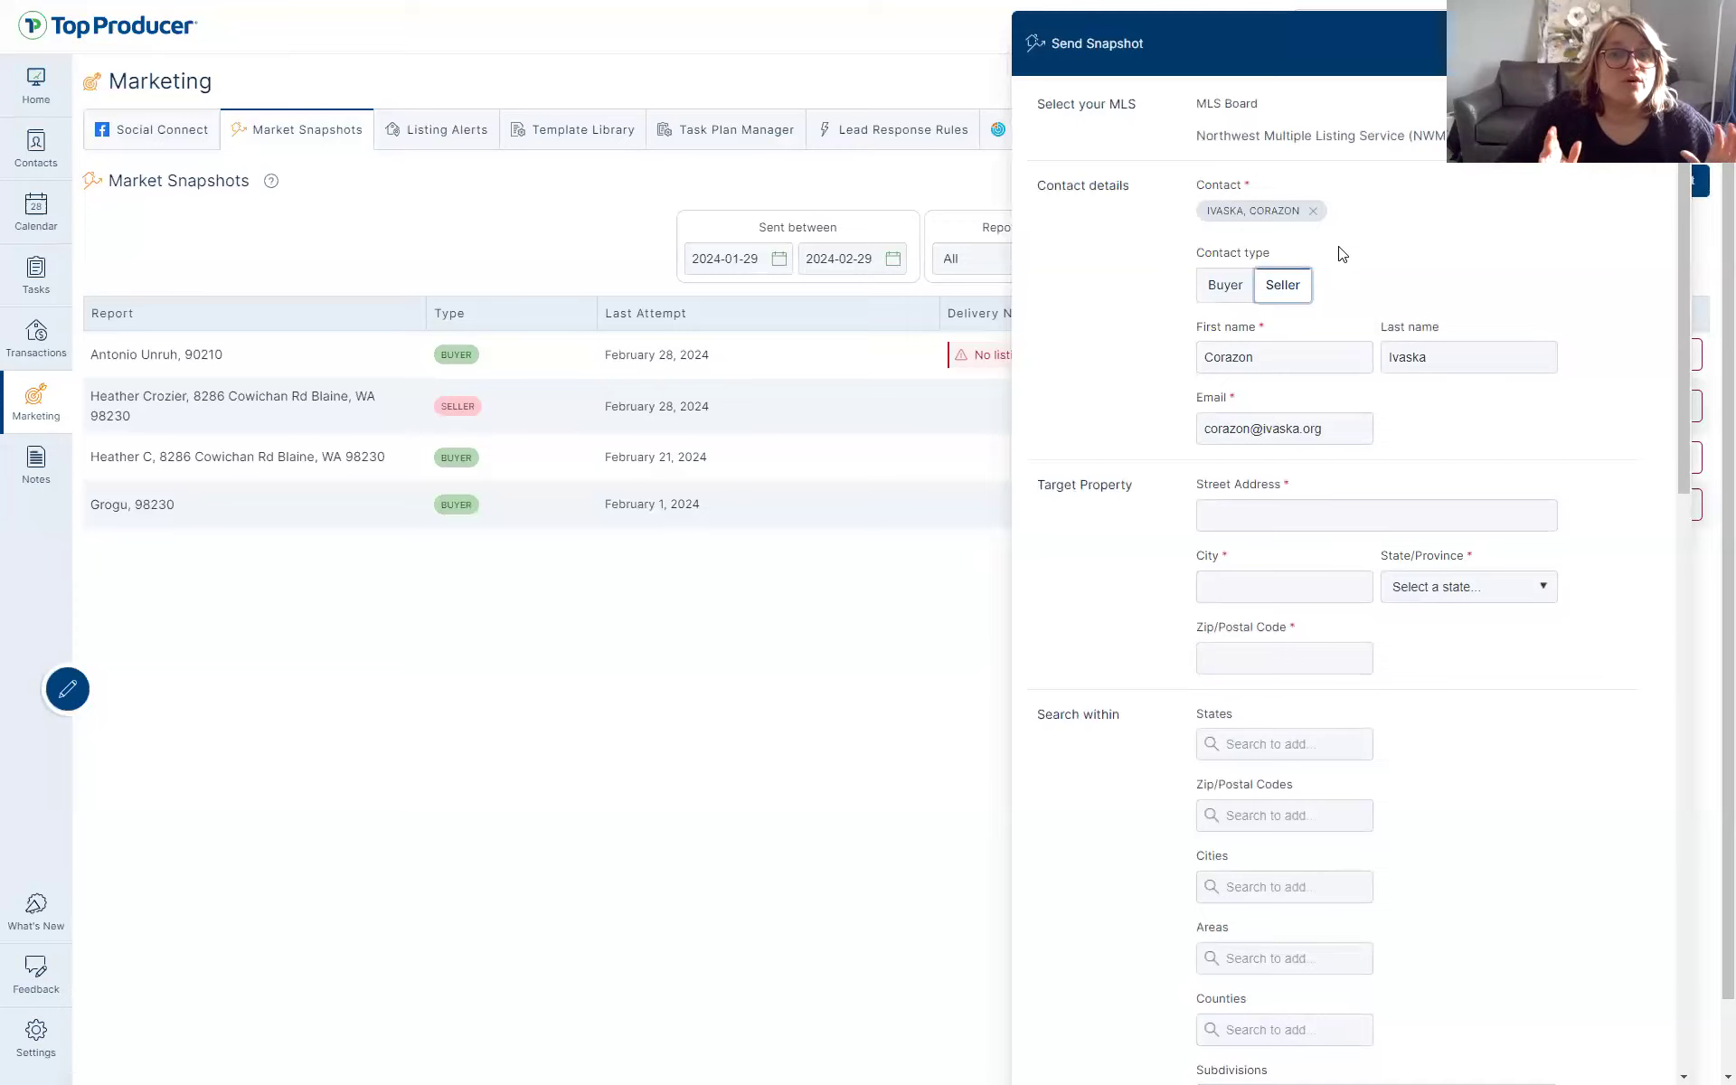
Set the contact type to Buyer and the target property's zip code to 98230
click(1211, 288)
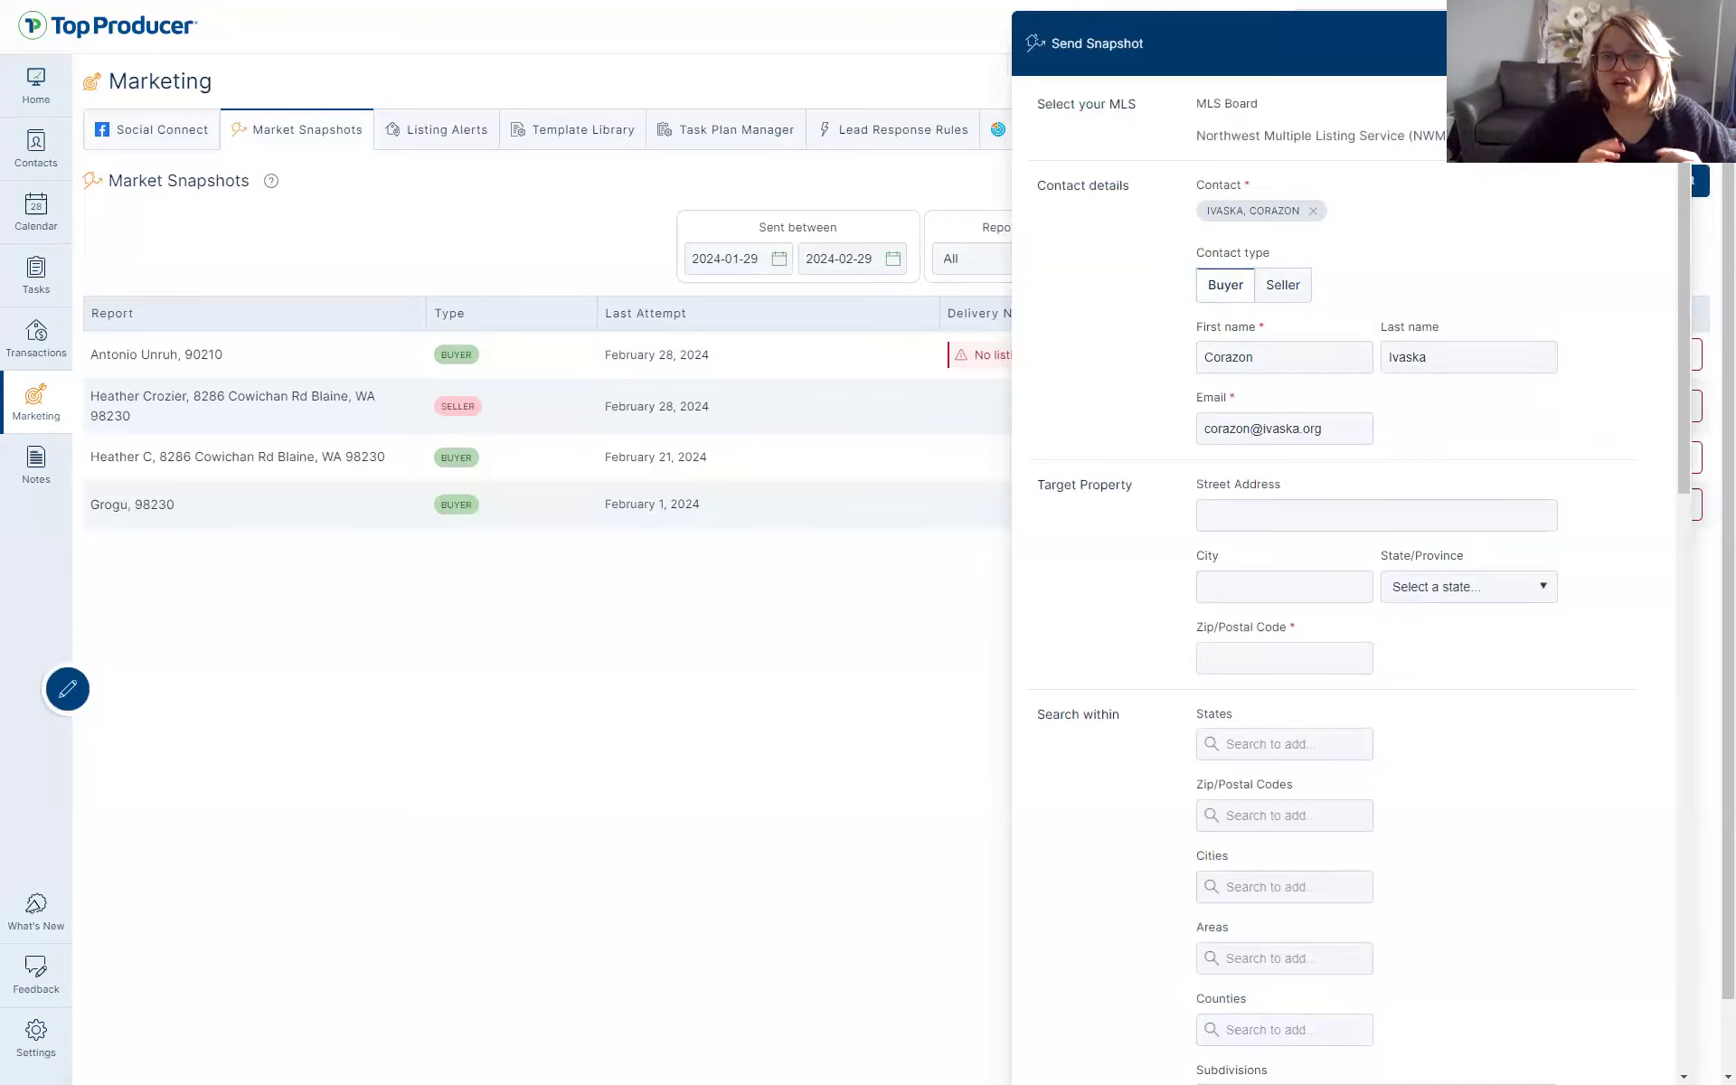
click(1262, 669)
text(98230)
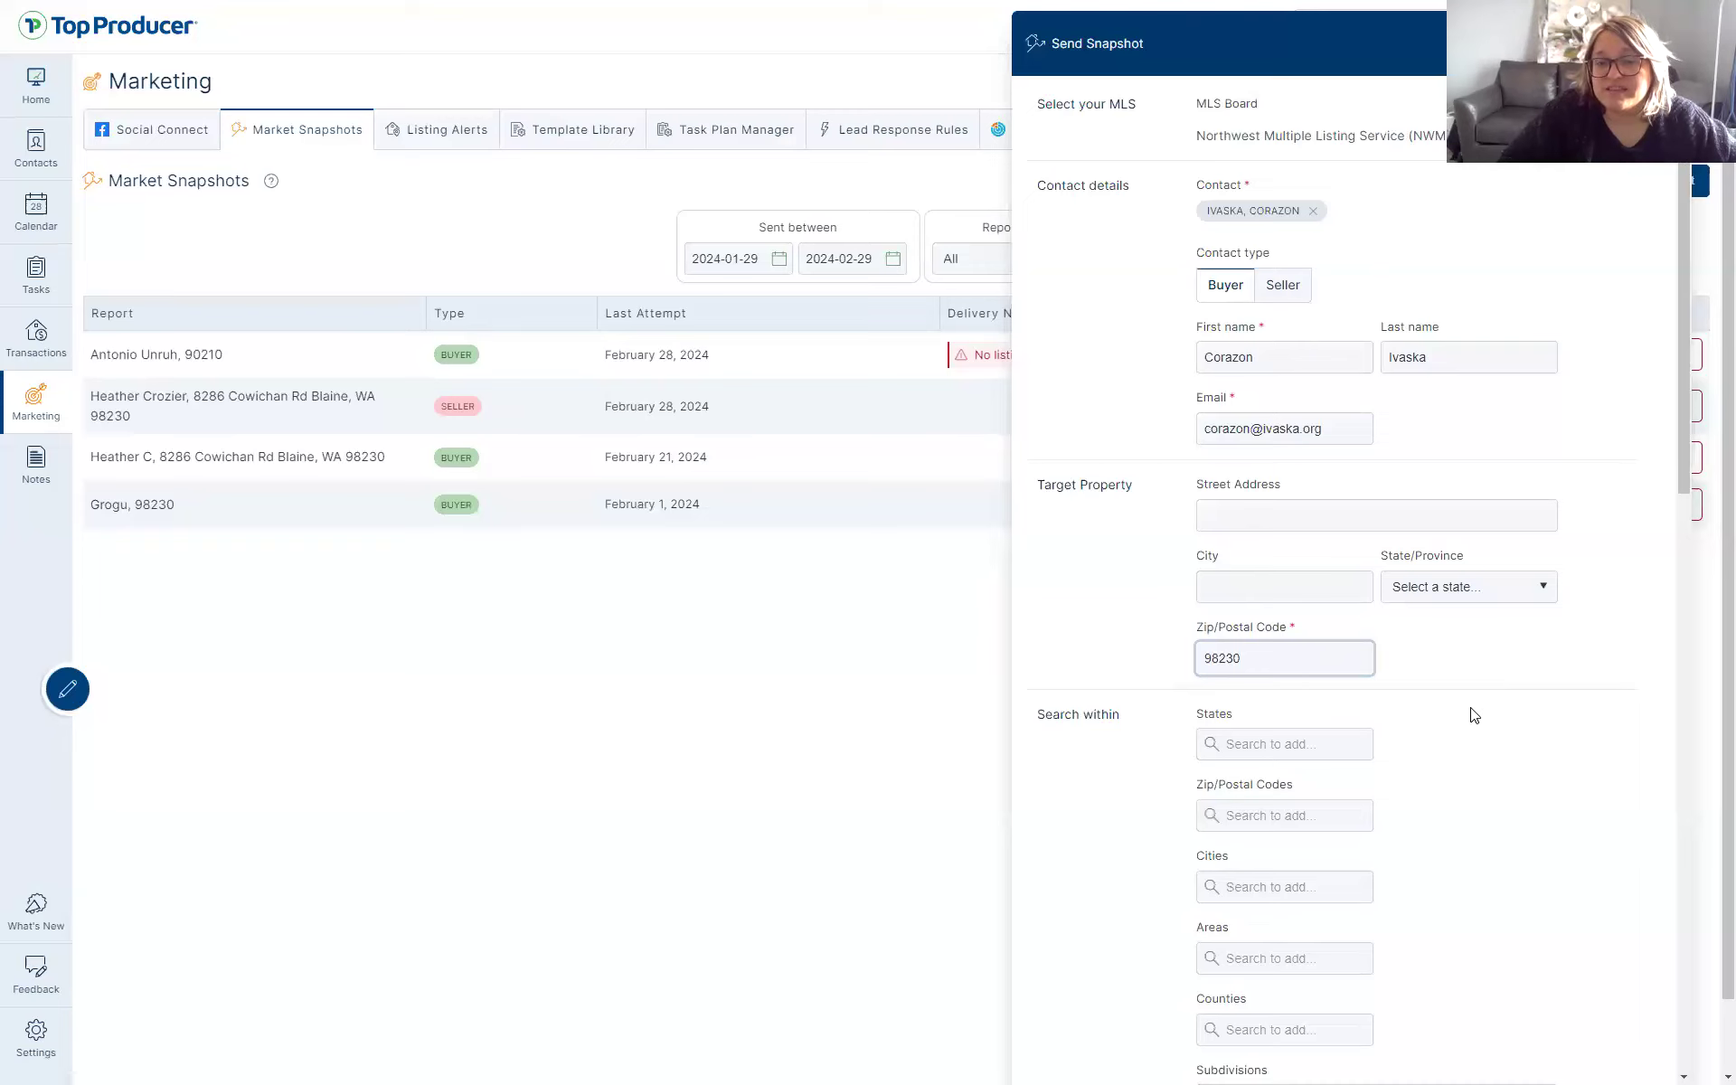
Preview the listings matching the snapshot criteria, look through them and return to the snapshot form
scroll(1473, 715, down, 15)
click(1427, 1064)
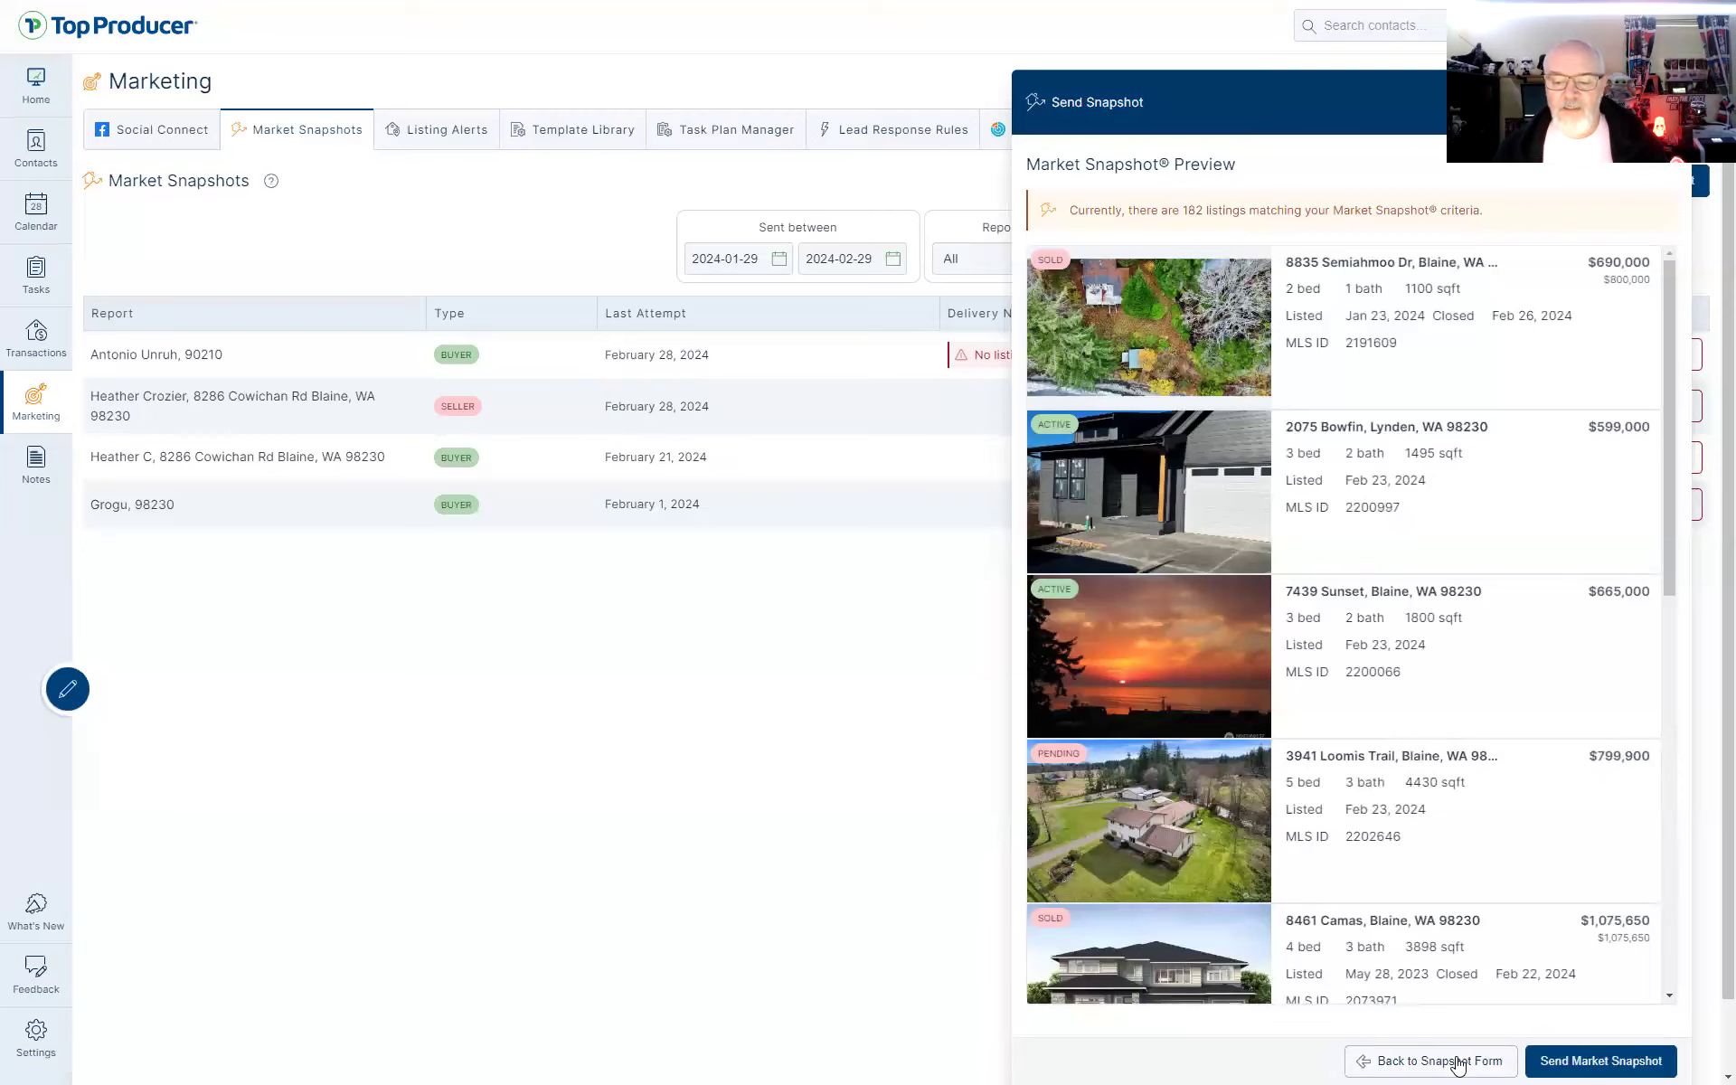
scroll(1327, 450, down, 5)
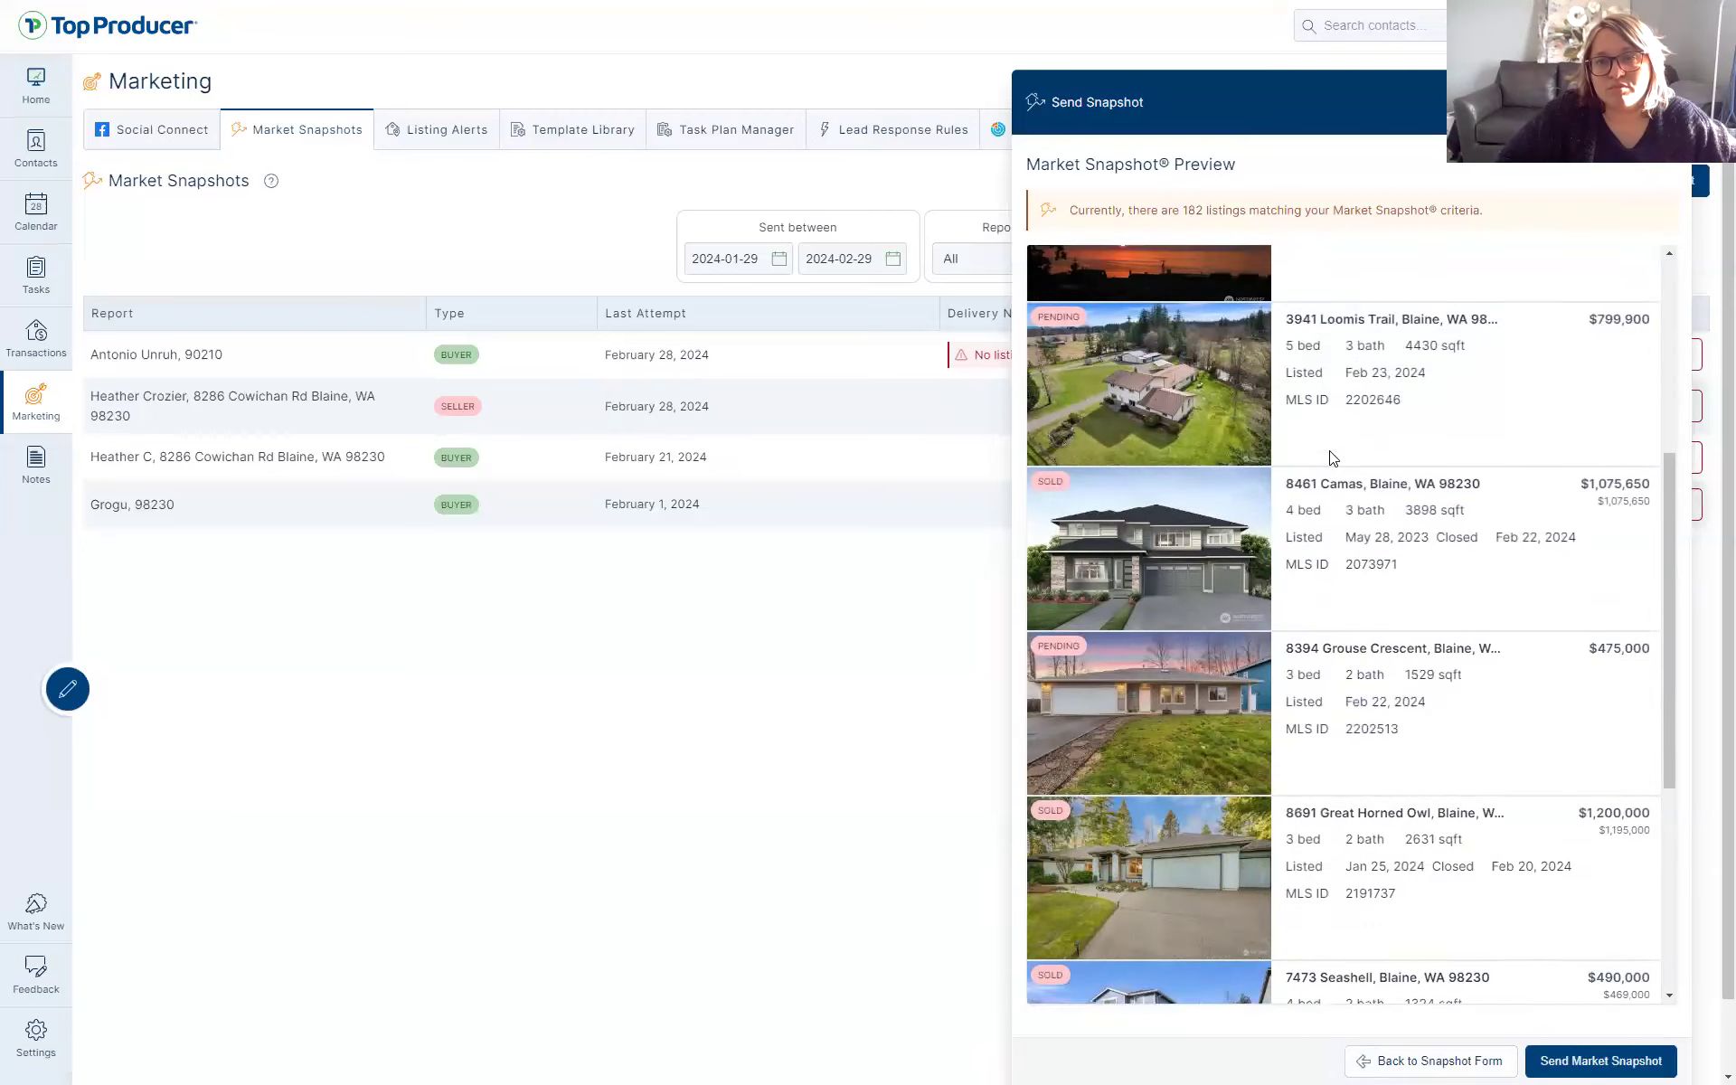
scroll(1329, 458, up, 5)
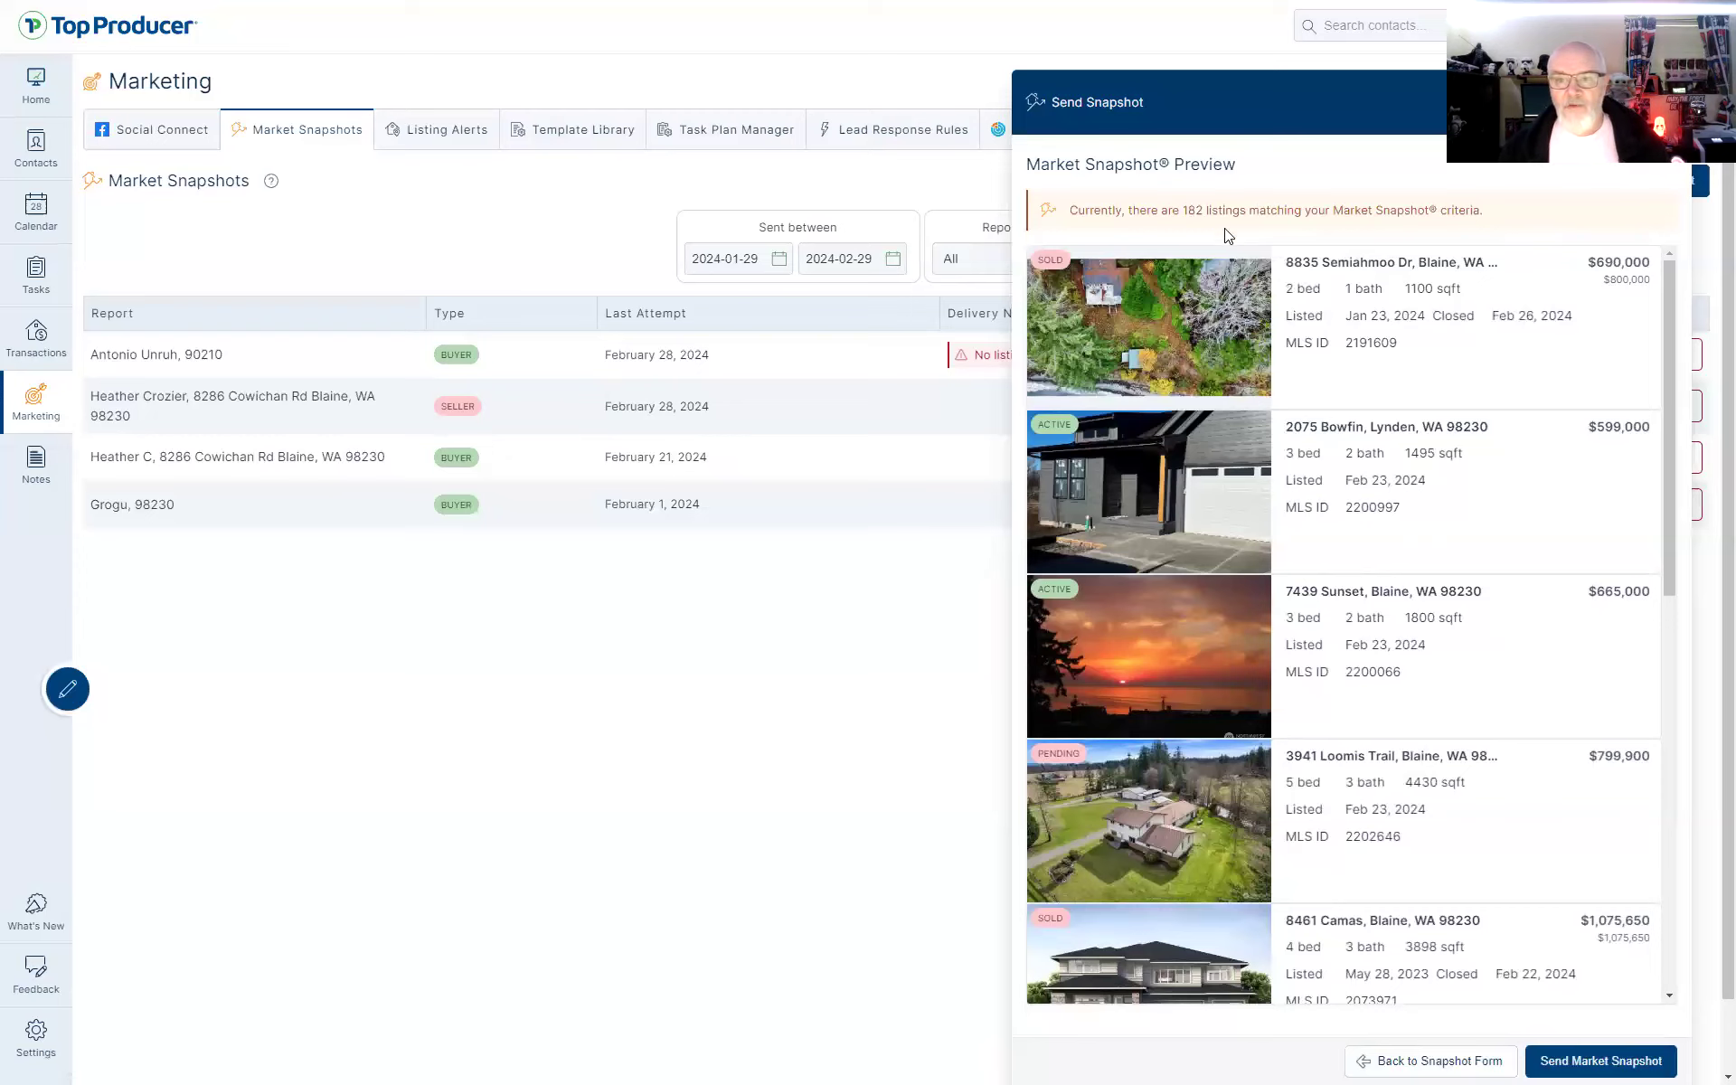
click(1425, 1062)
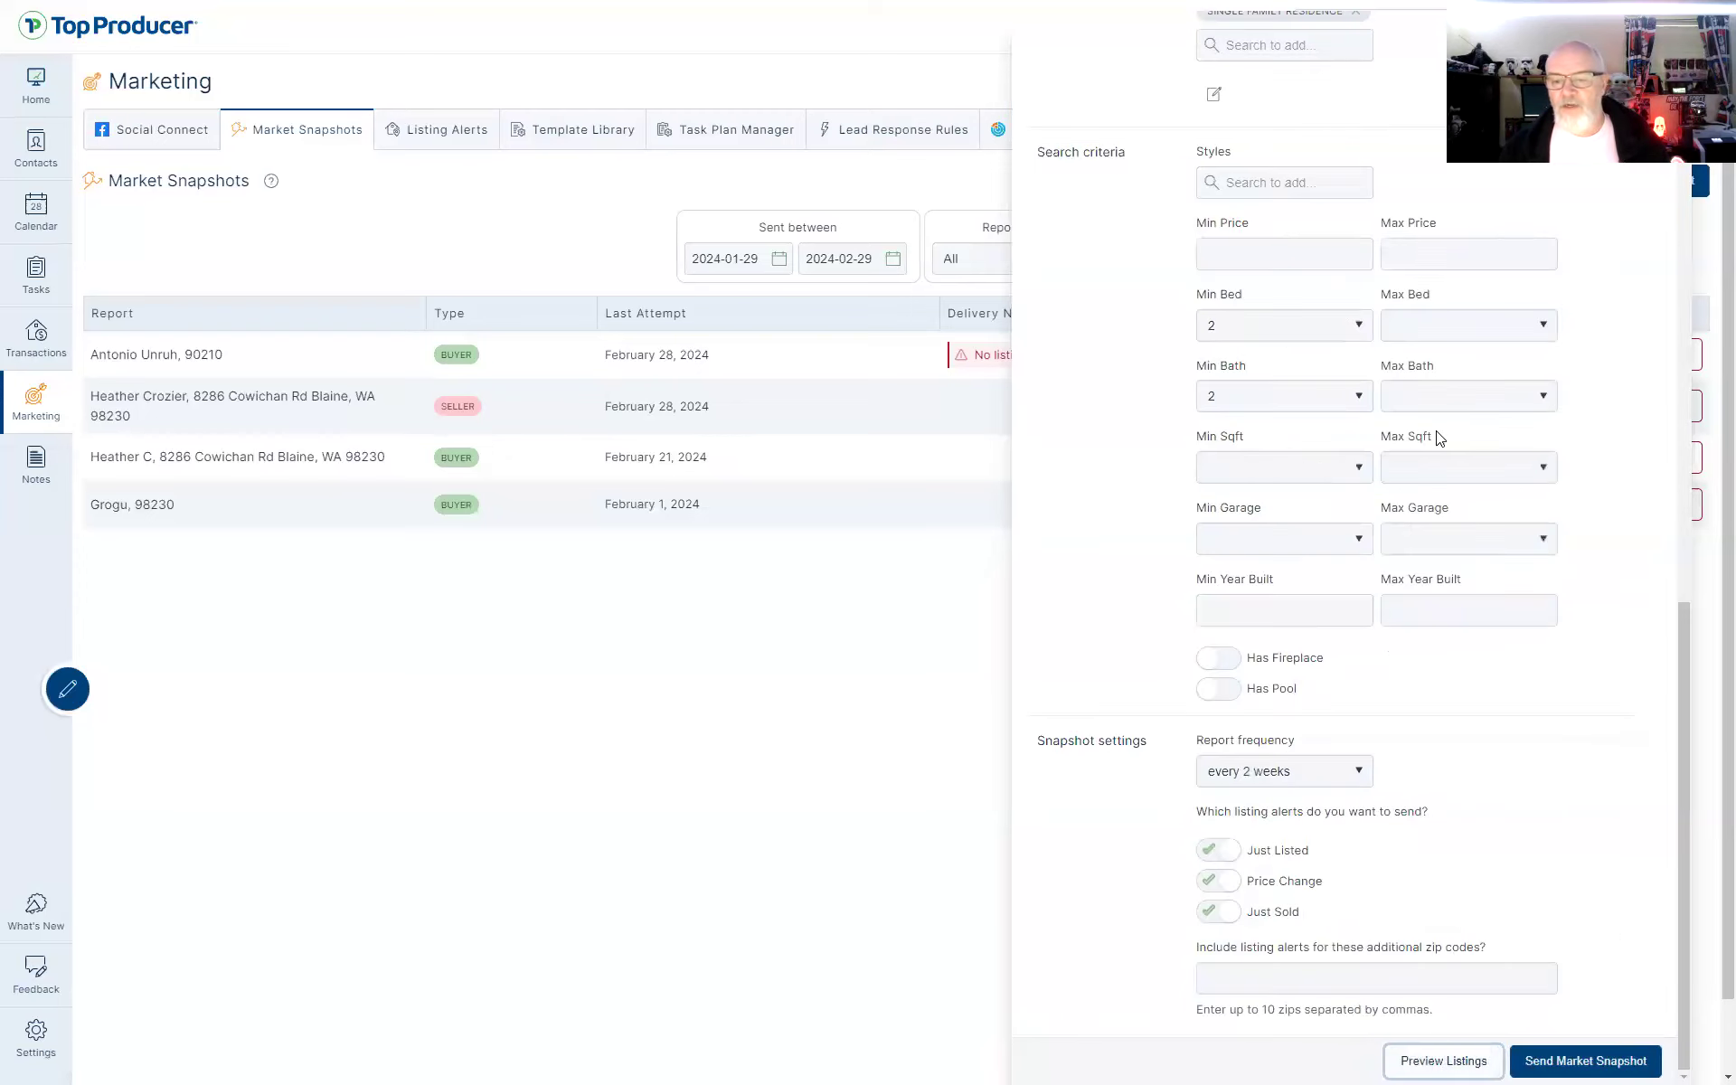
Set both the minimum beds and minimum baths to 3, preview the matching listings and return to the form
click(1359, 325)
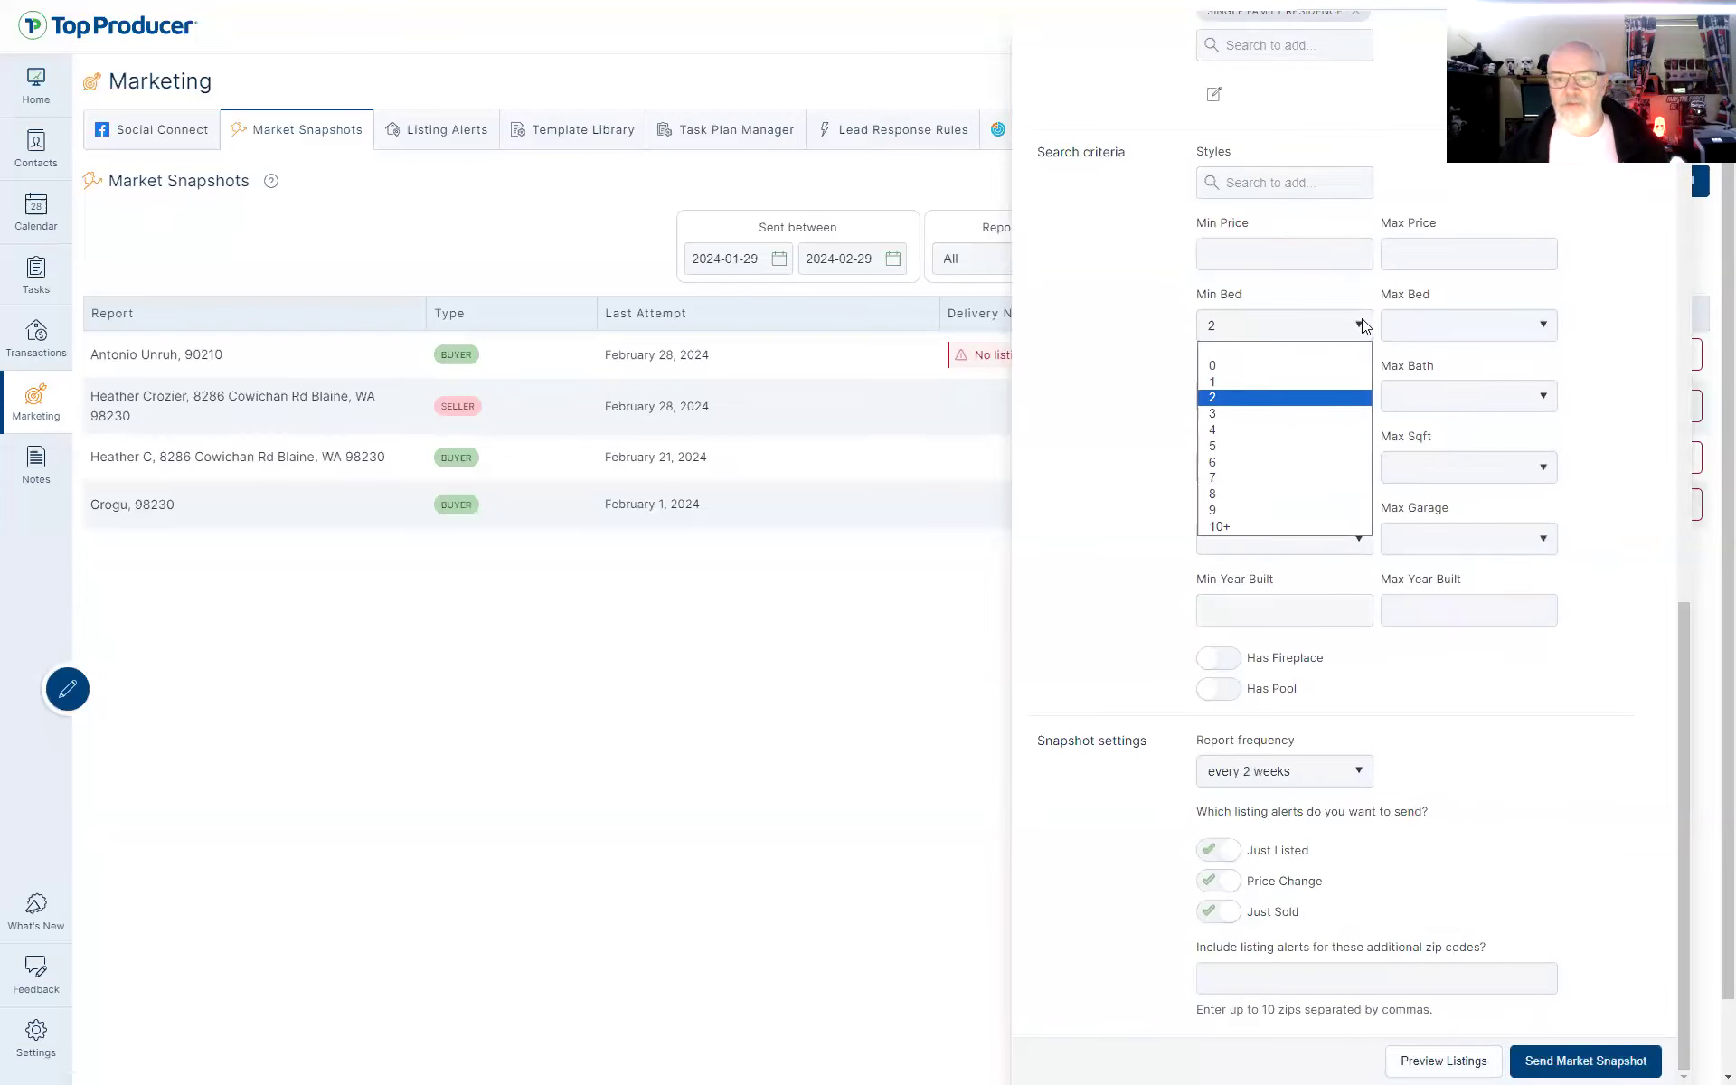
click(1305, 425)
click(1318, 397)
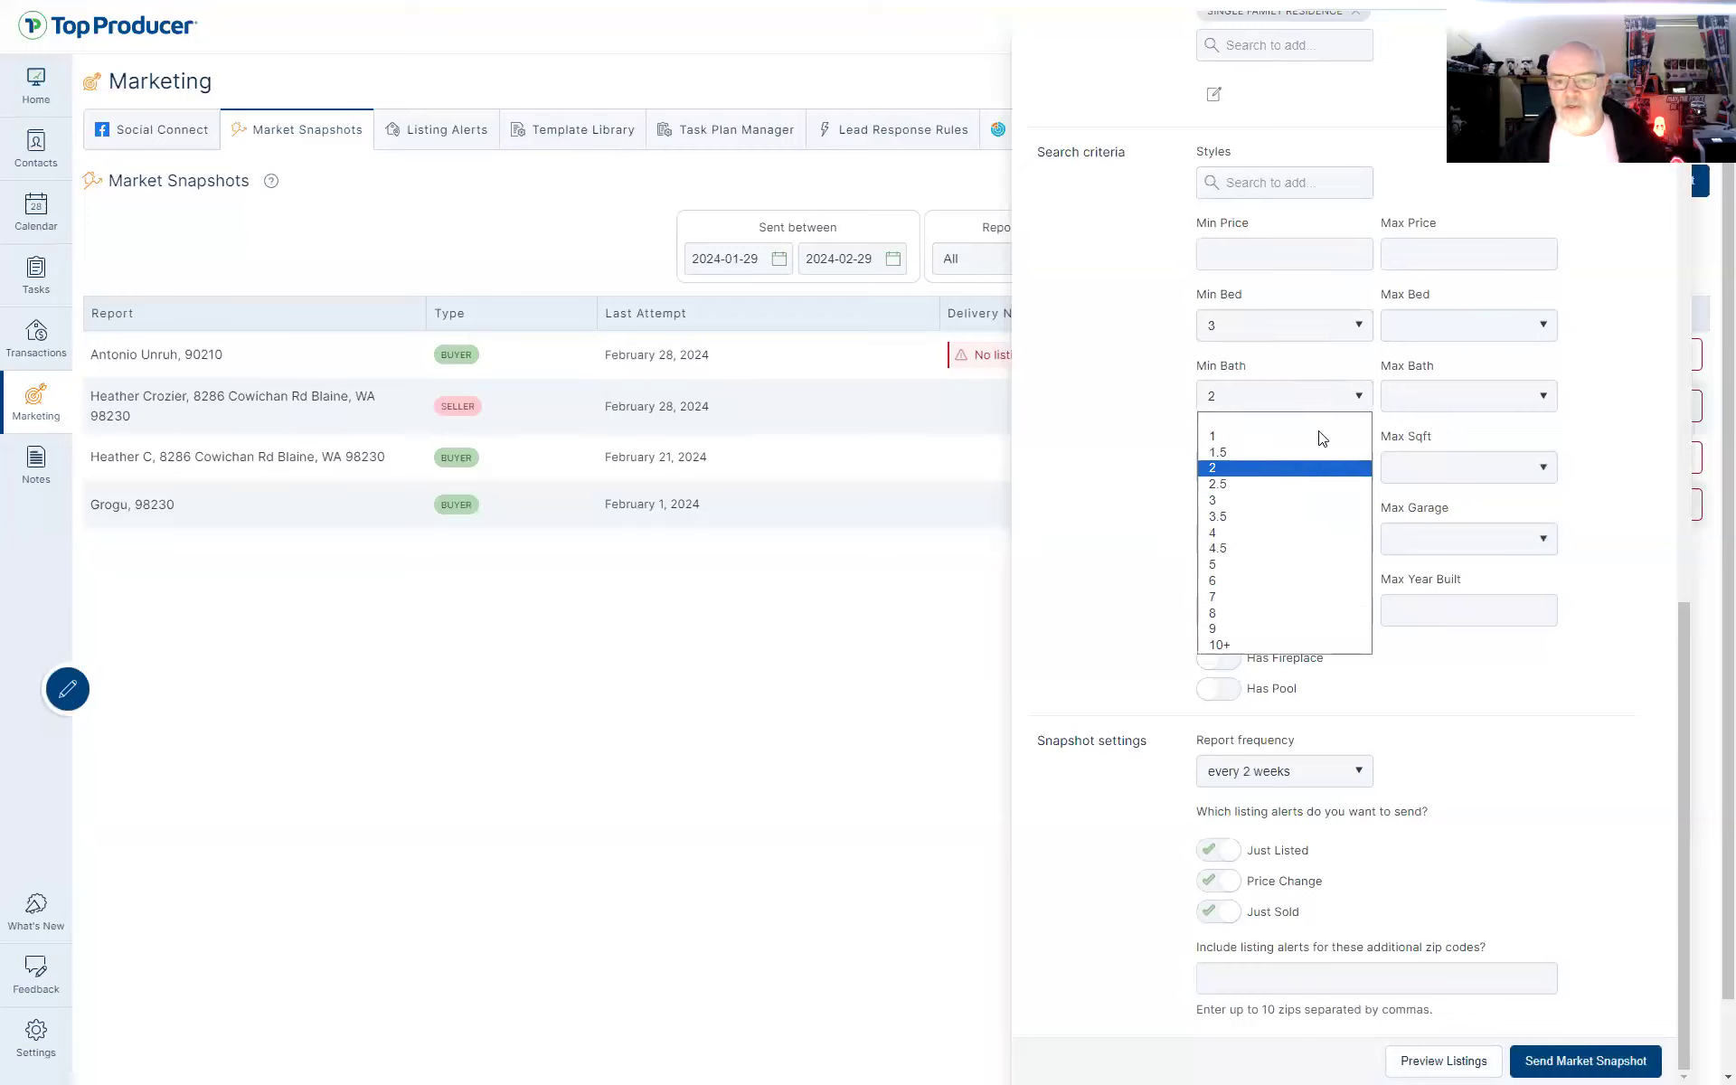
click(1297, 502)
click(1437, 1061)
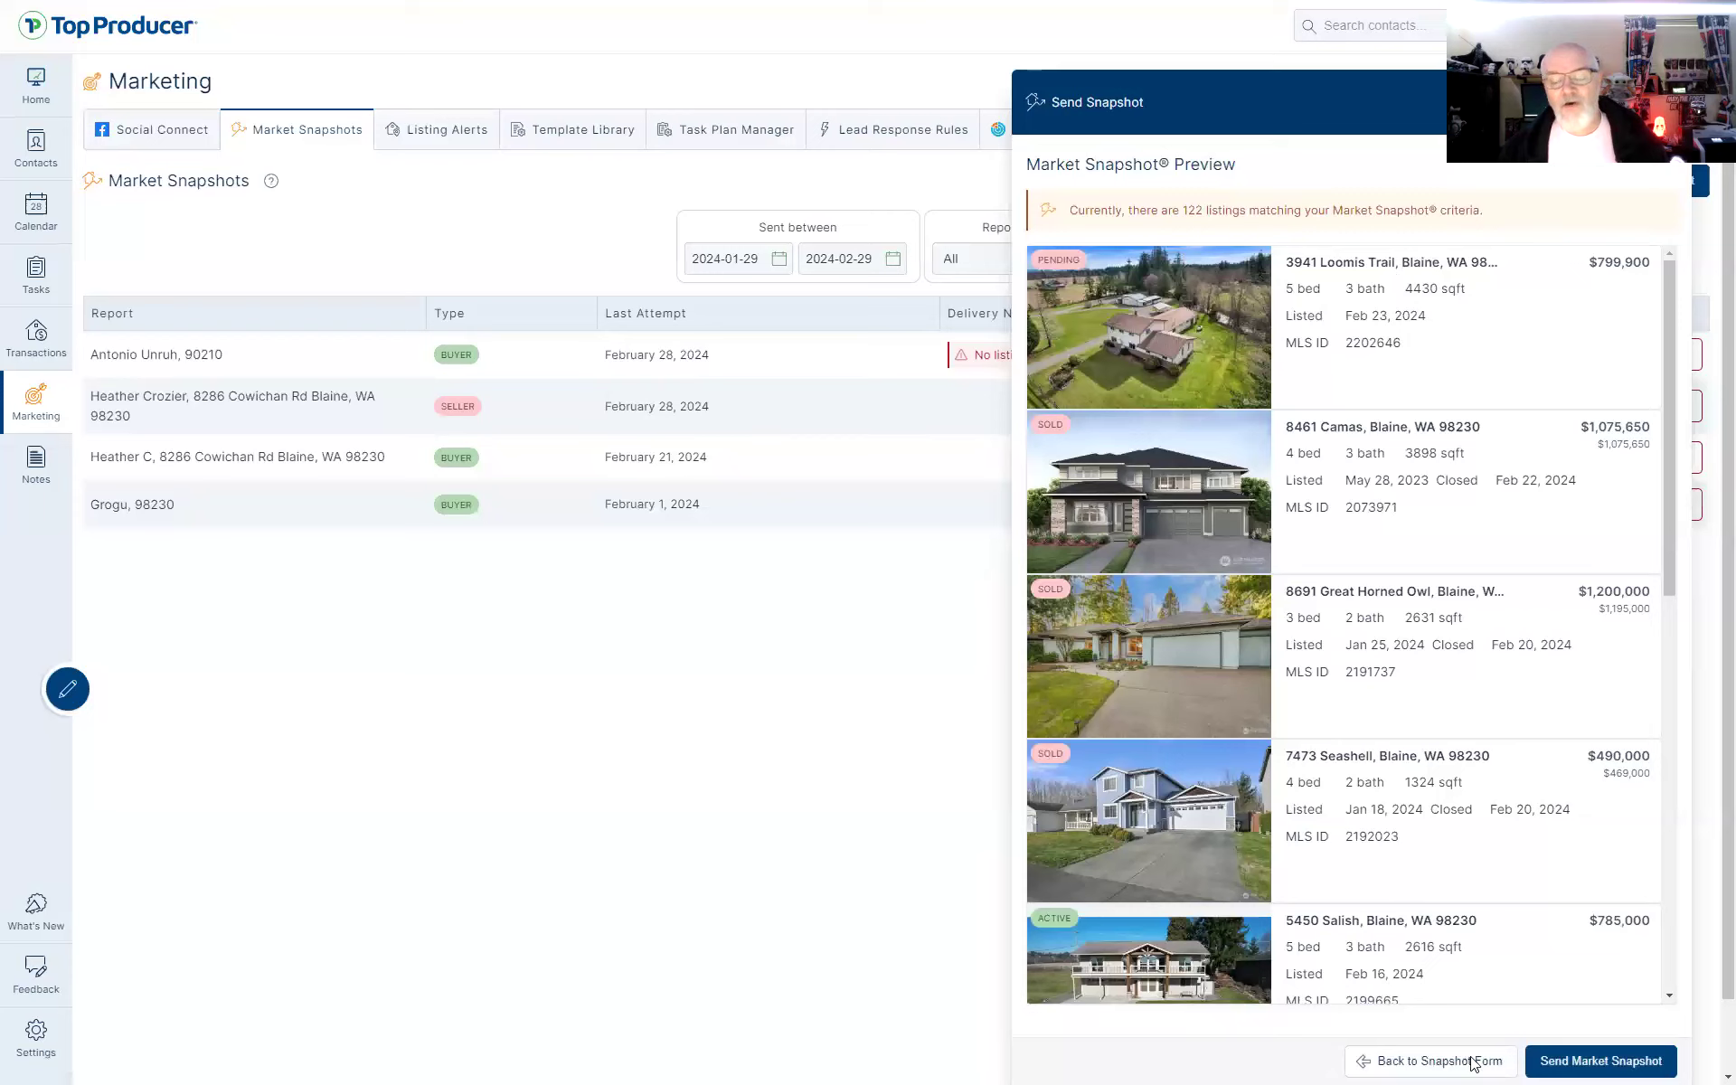
click(1428, 1060)
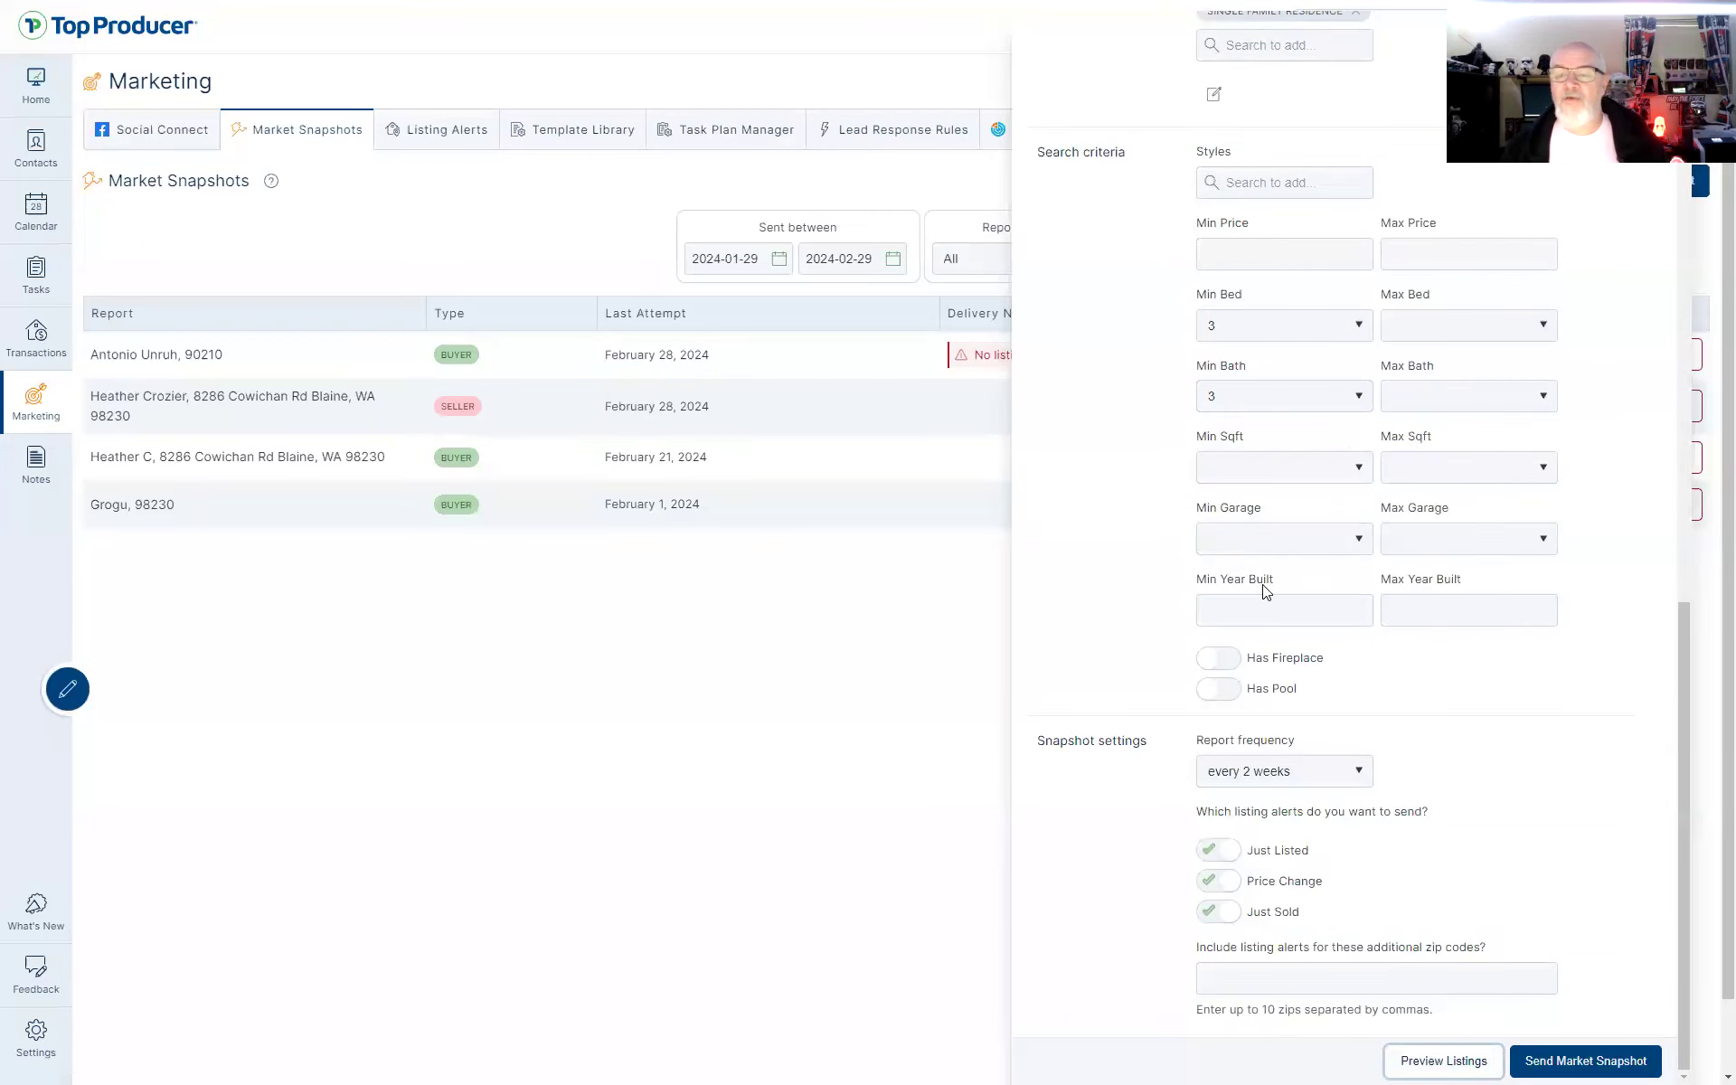
Set the price range from 700000 to 900000, preview the matching listings and send the Market Snapshot
click(1238, 251)
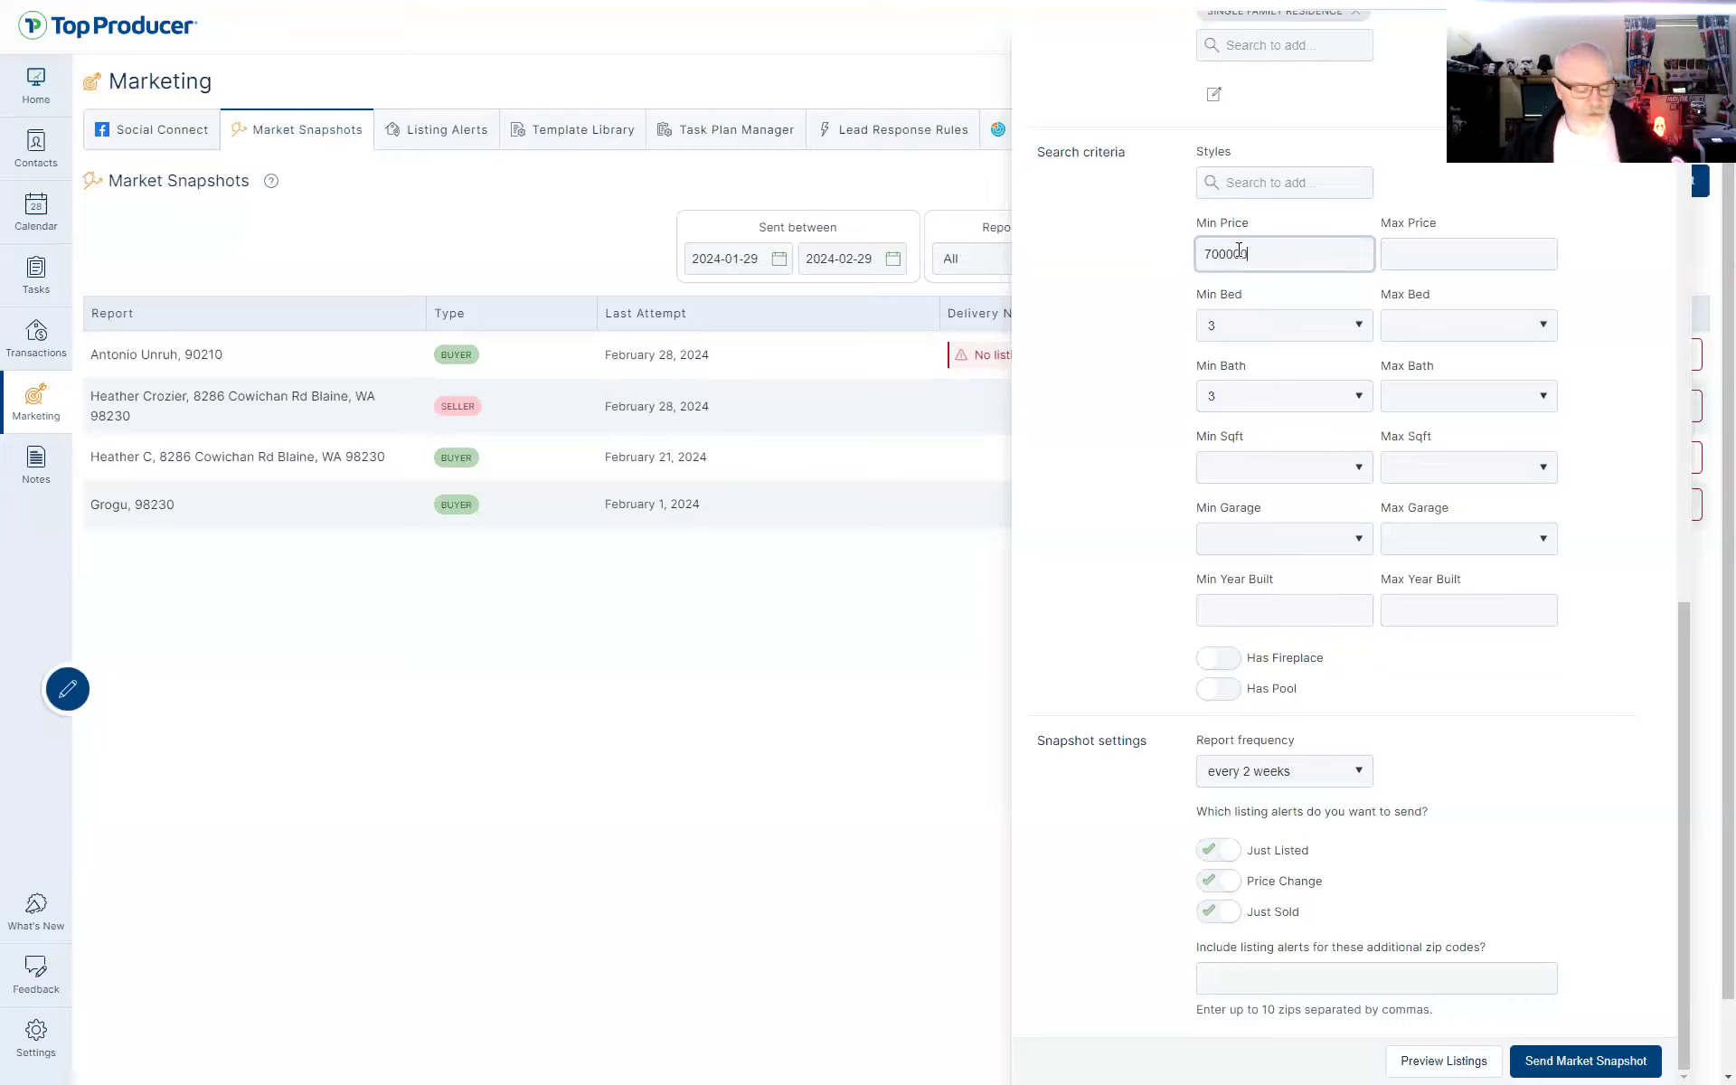
key(Tab)
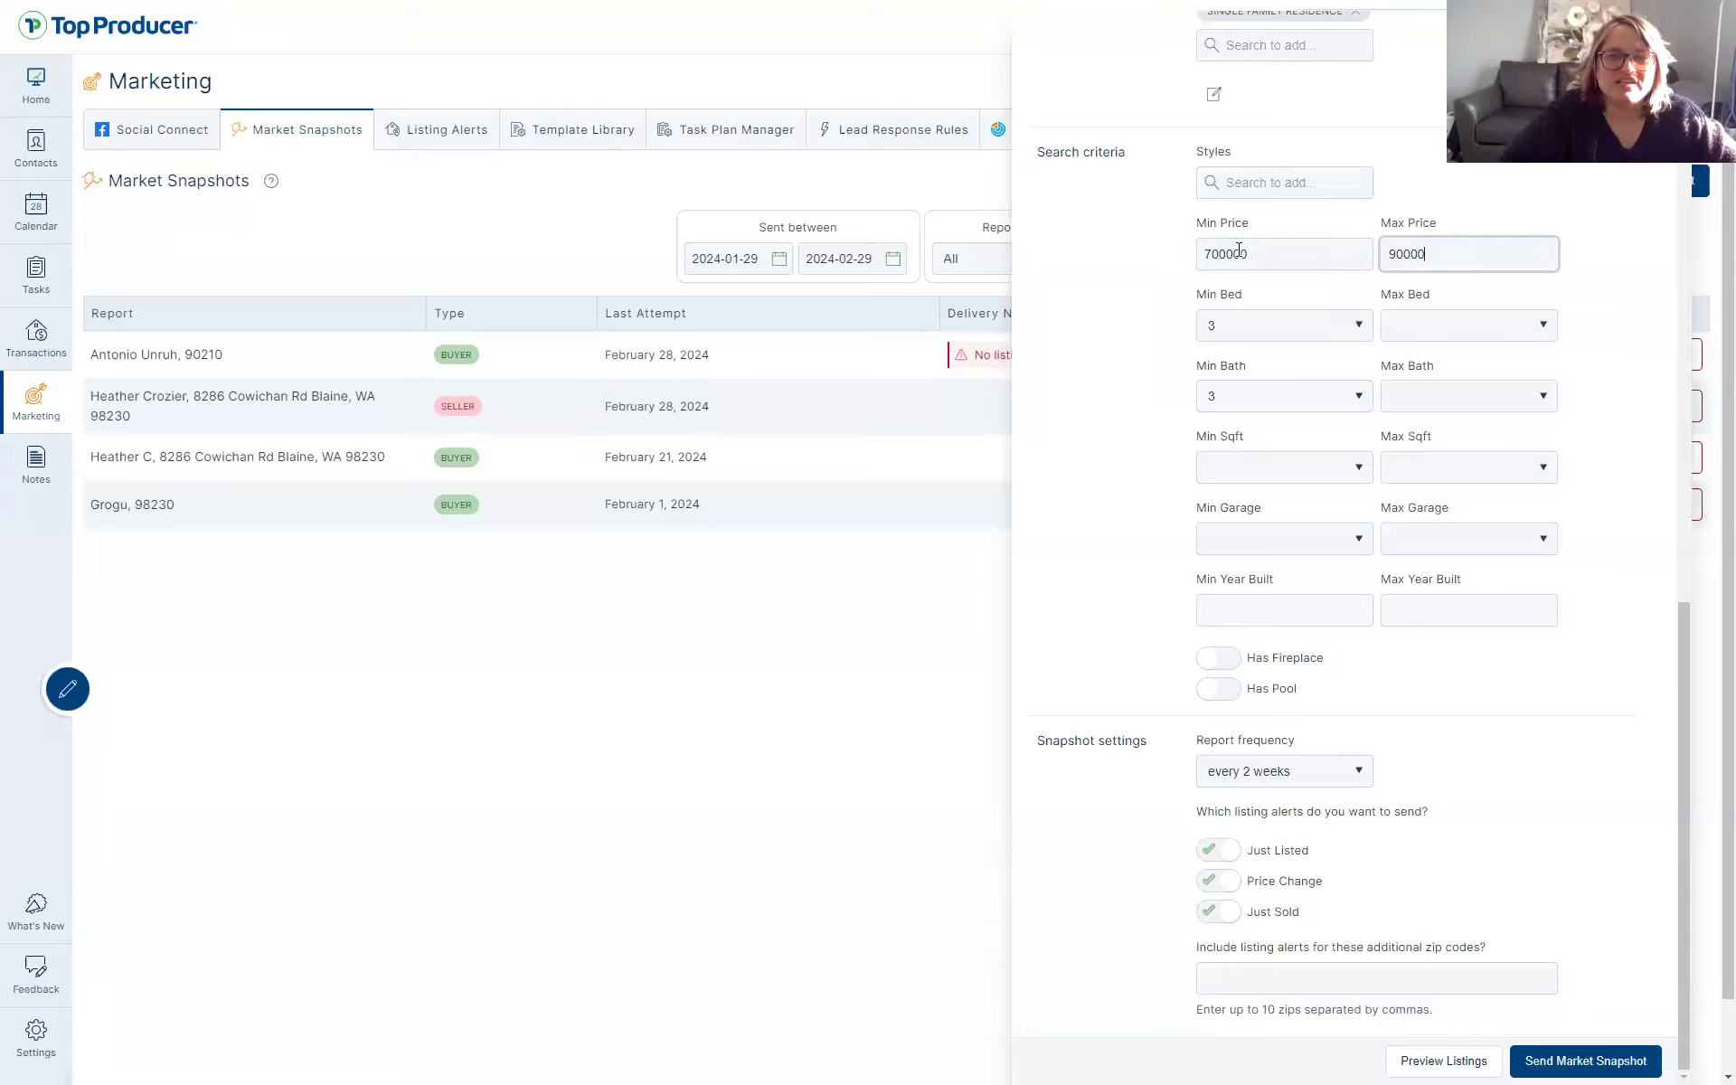
click(1465, 1058)
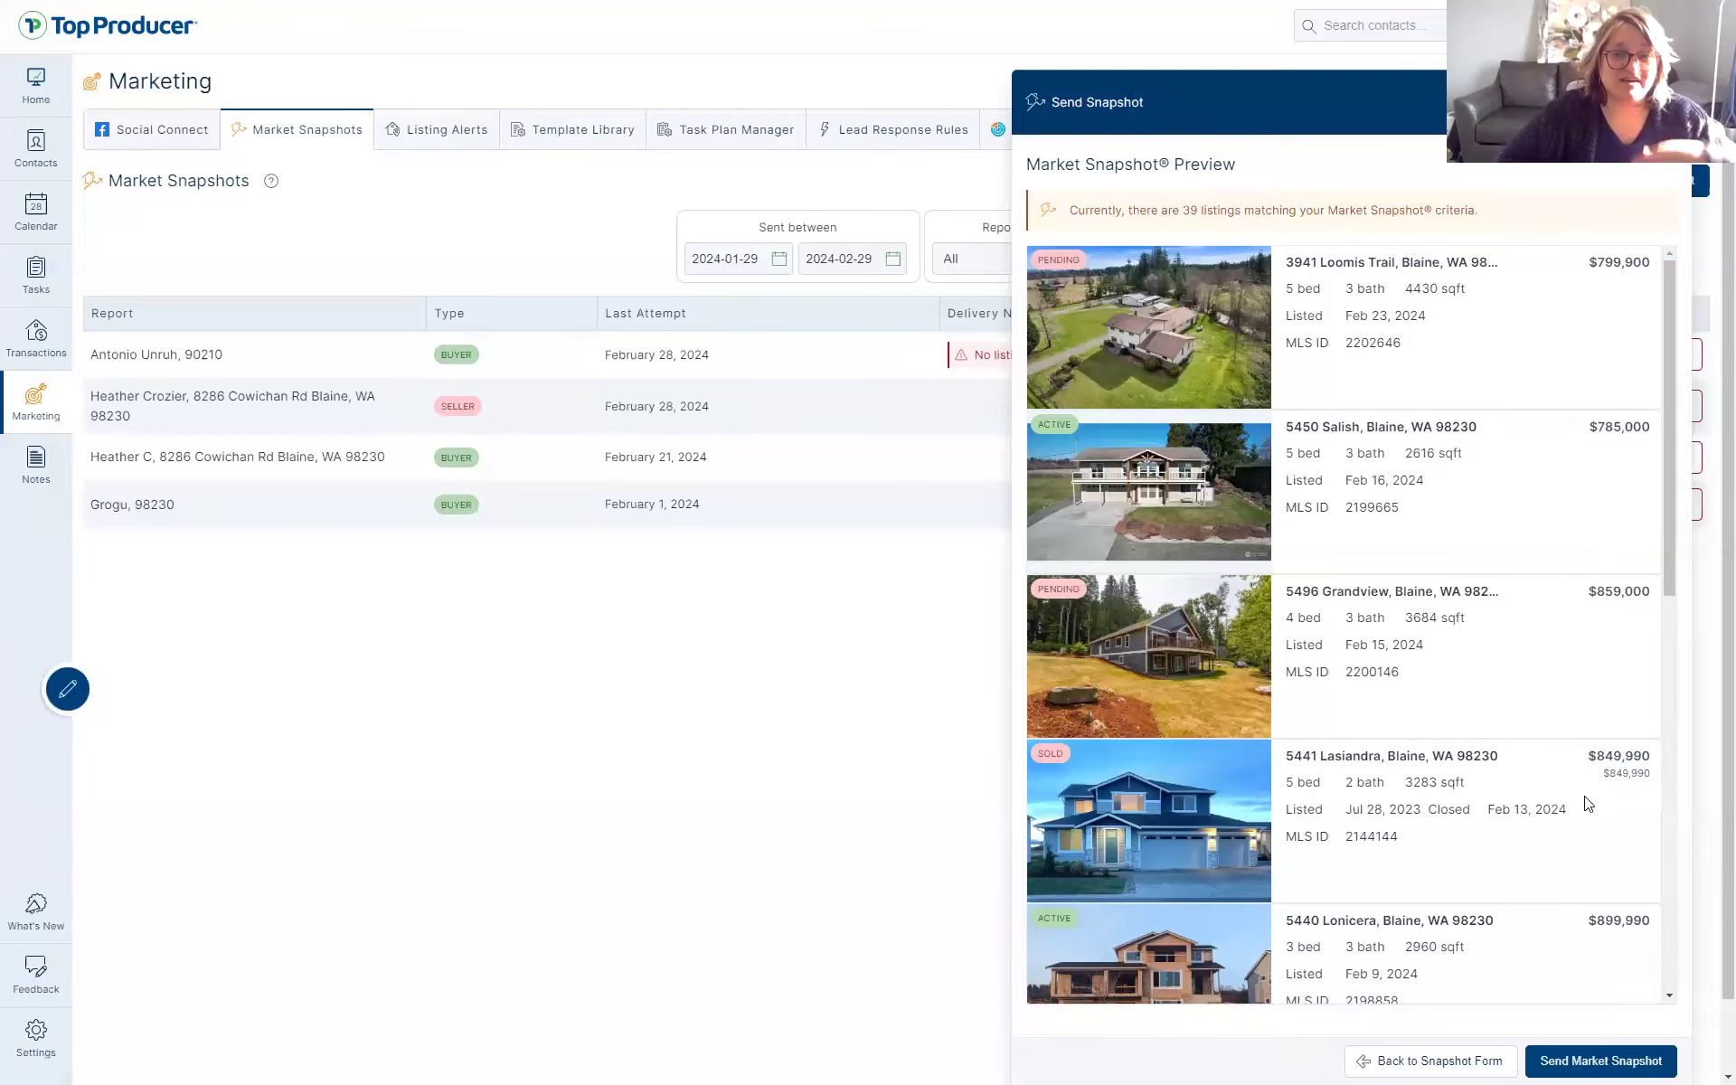
click(1593, 1062)
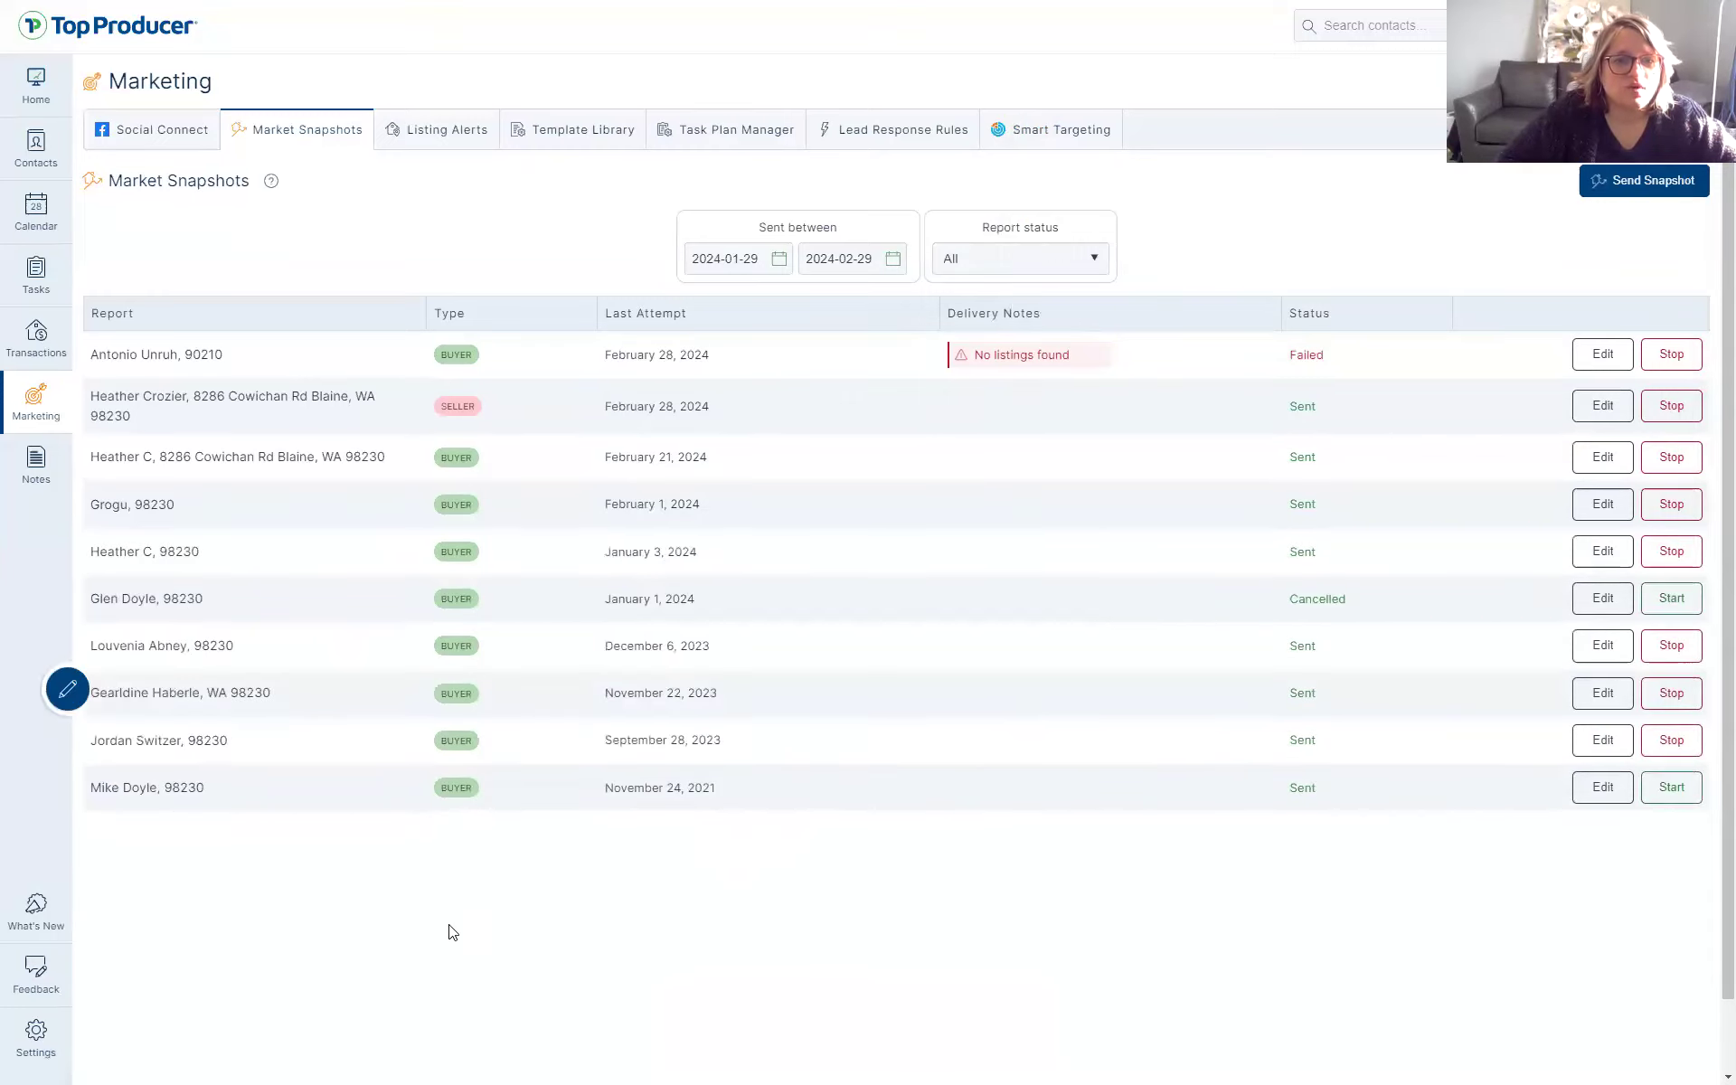
Examine the details of the failed buyer snapshot and of the seller snapshot, including report statistics and alert settings
click(204, 358)
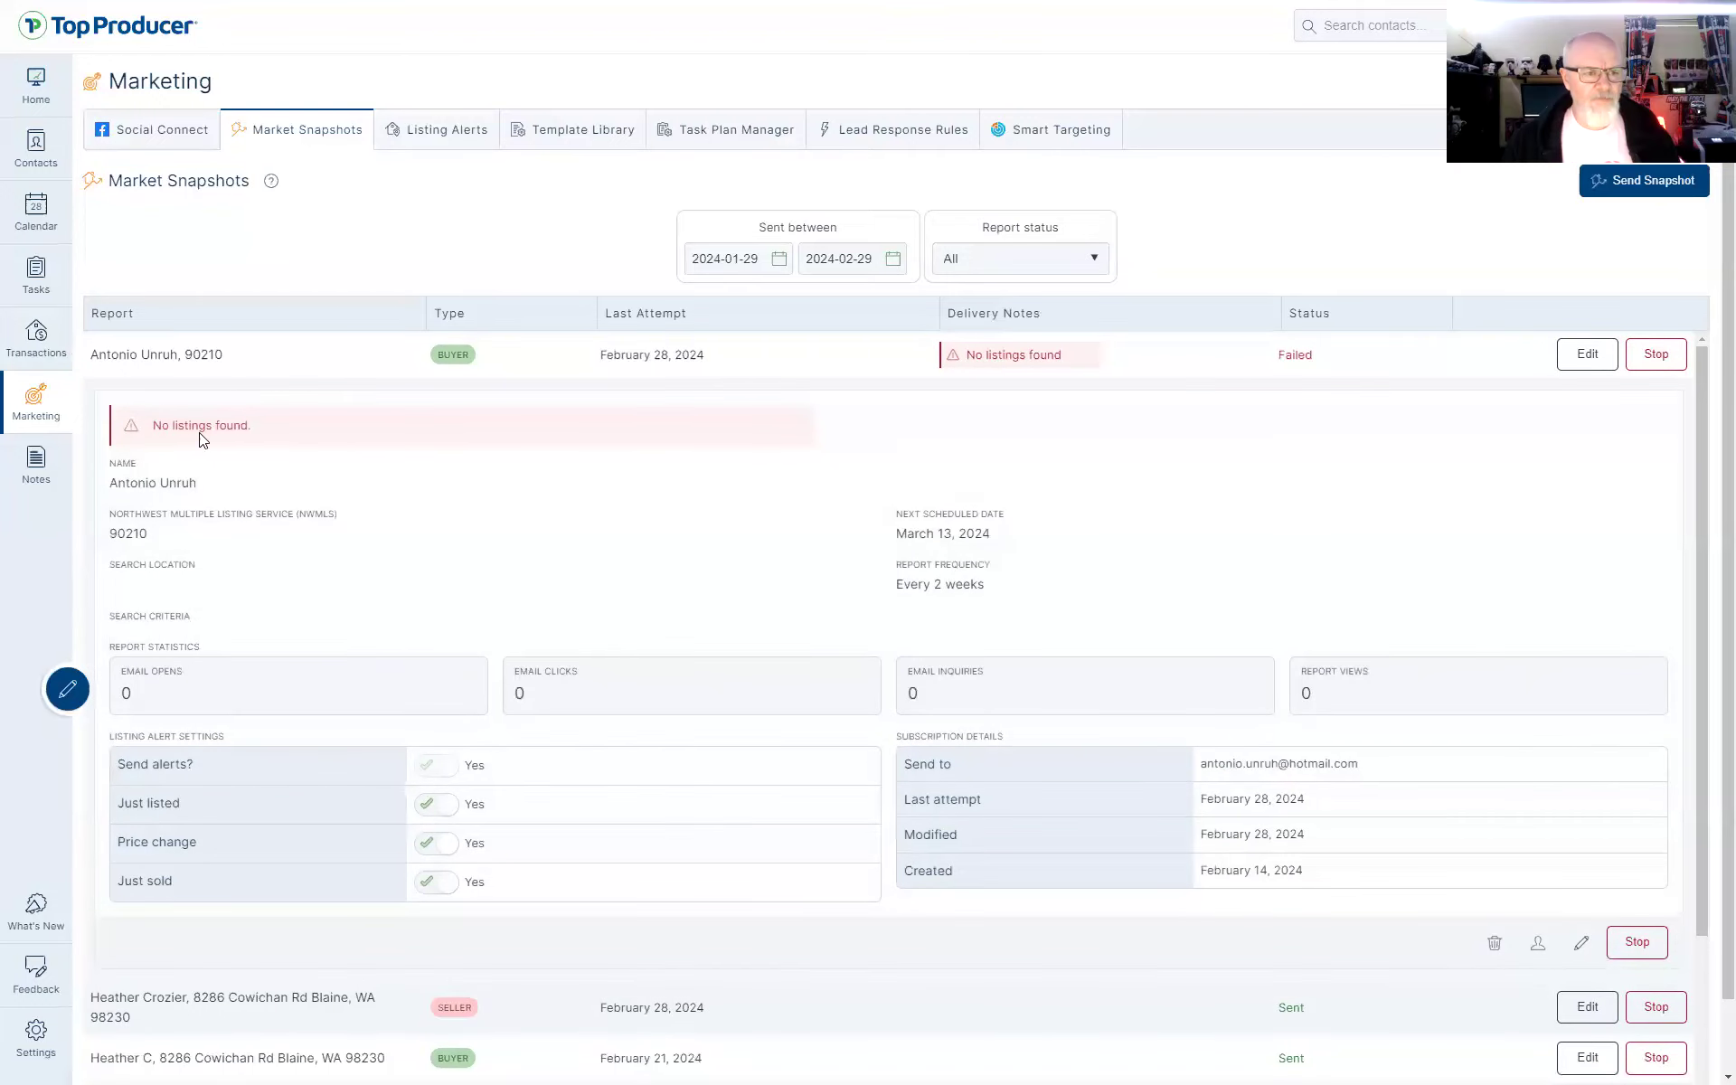
click(190, 358)
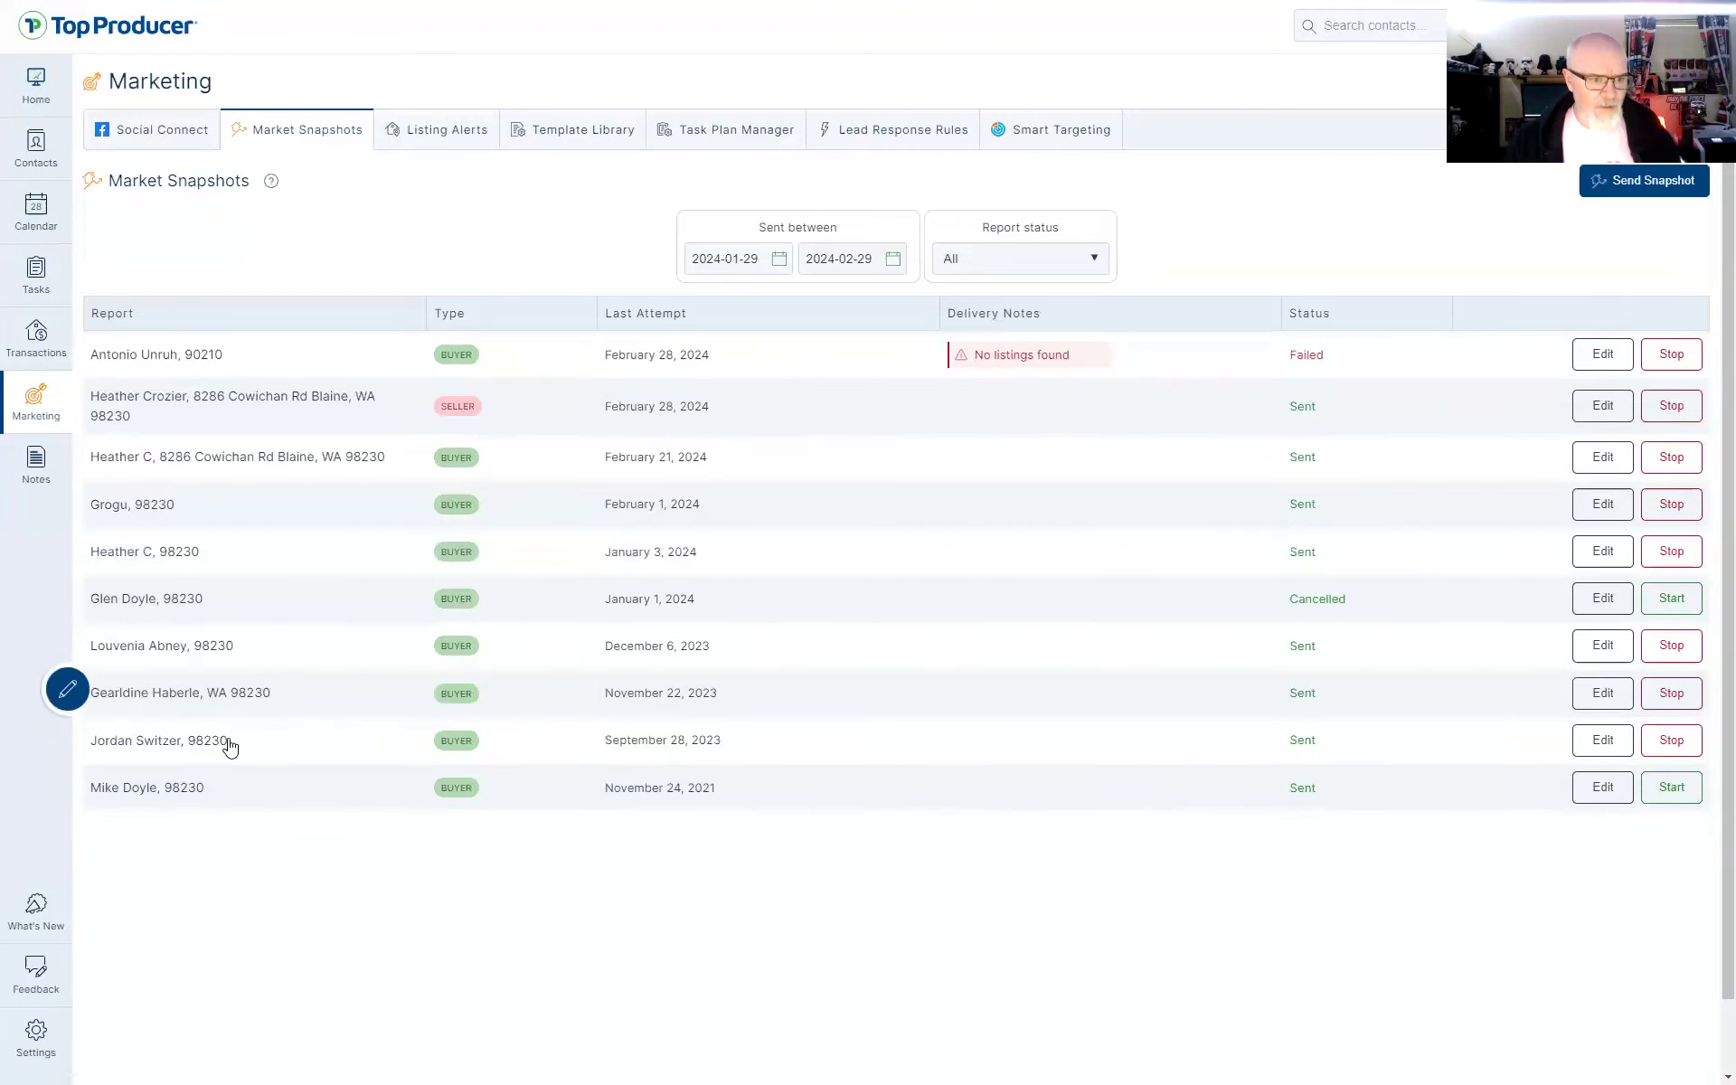
click(217, 403)
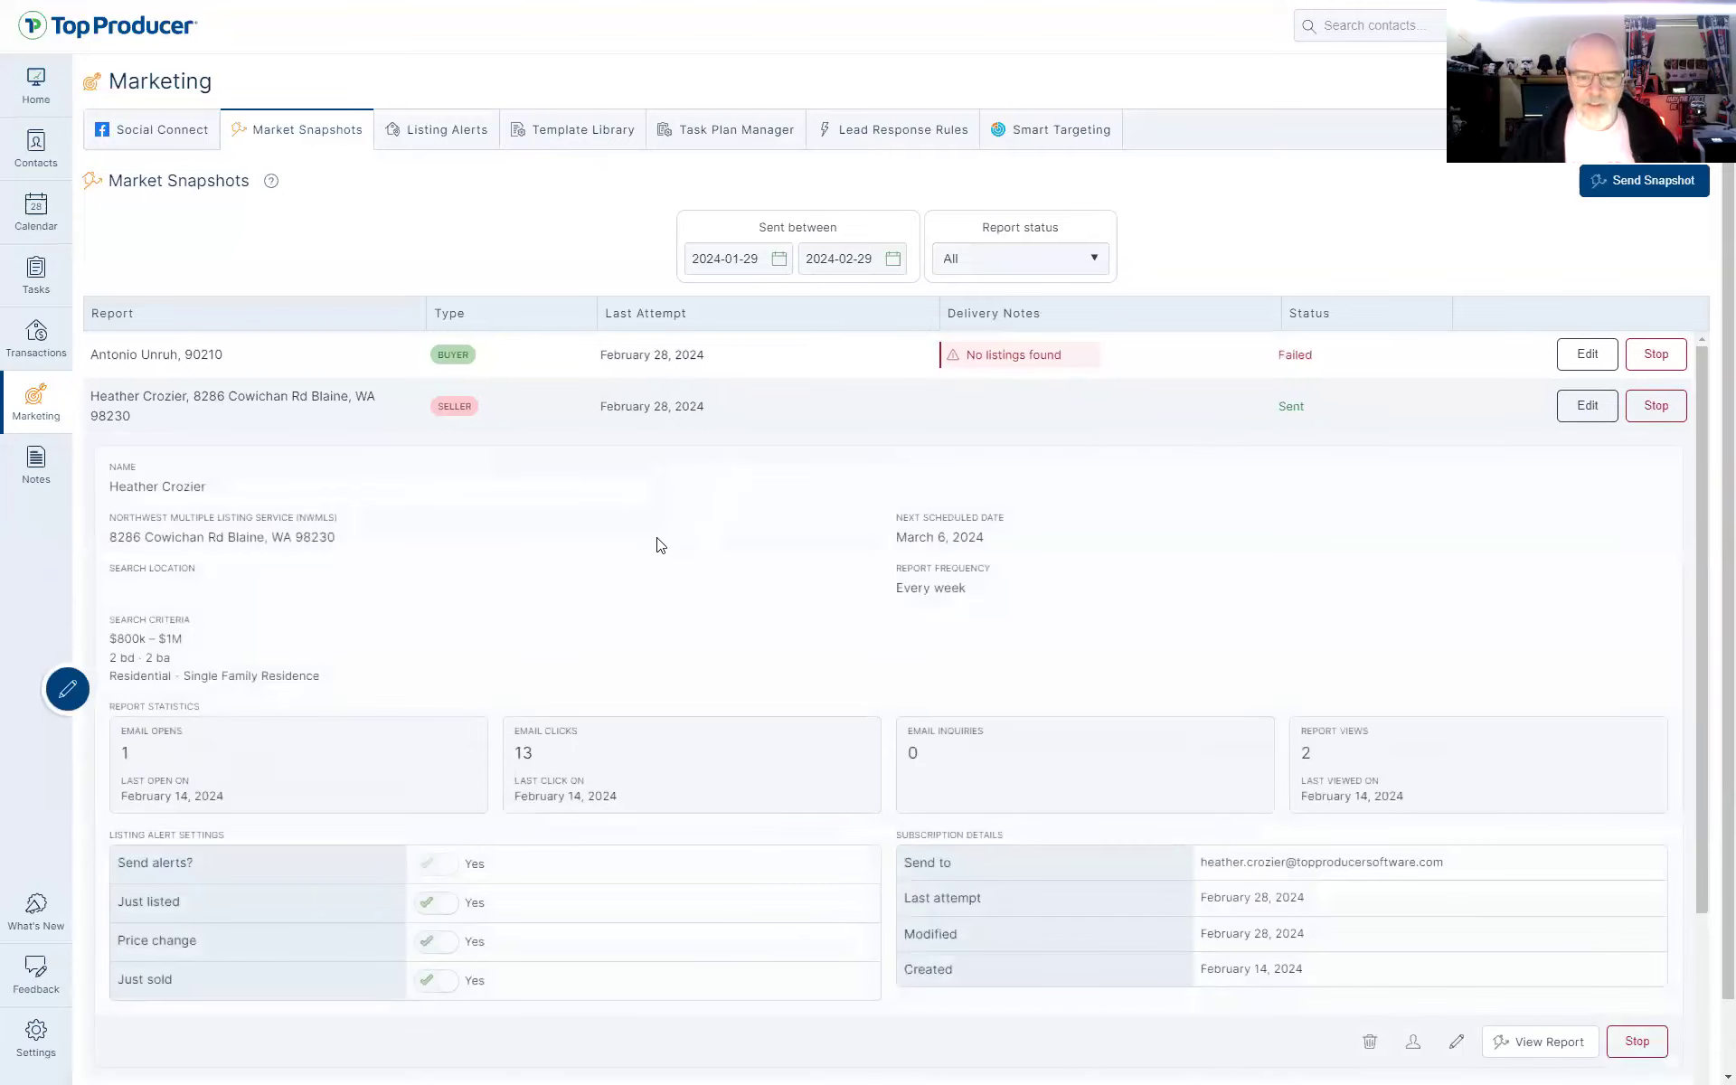
scroll(855, 552, down, 3)
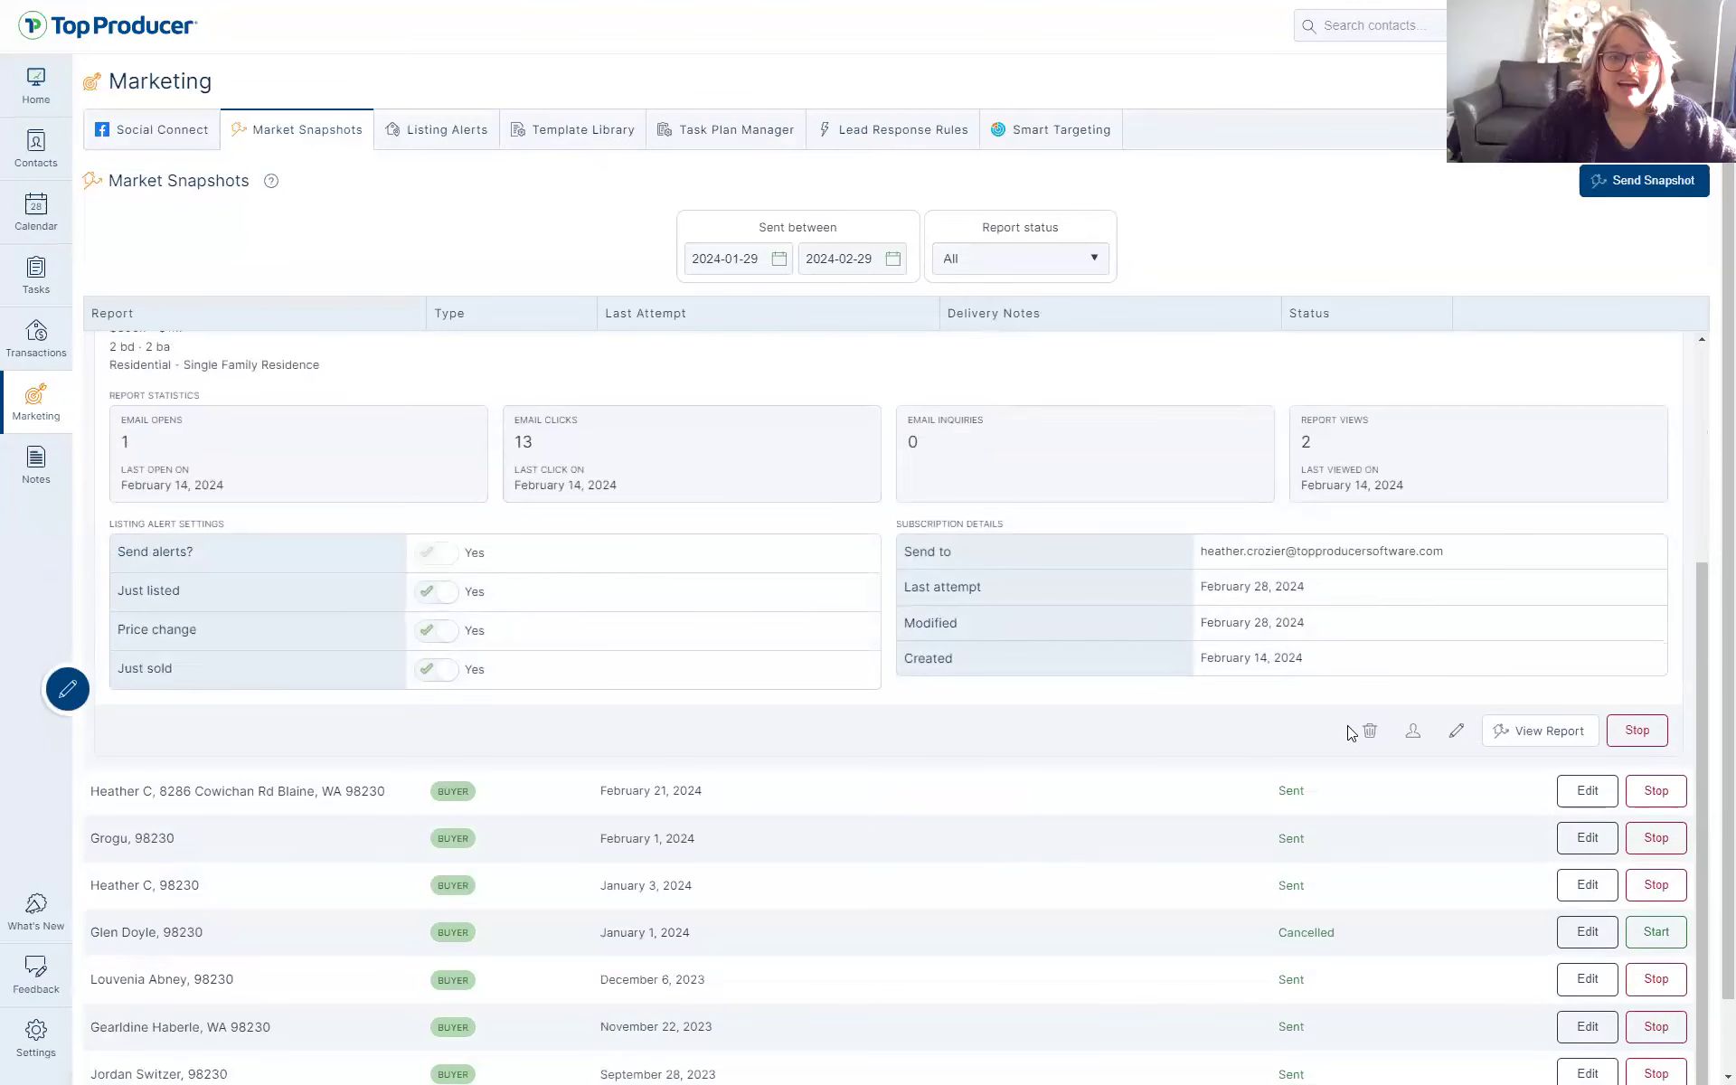
View the seller snapshot's report, hide its Sold, Pending and Expired/Cancelled comparables, and look through the remaining listings
click(1549, 734)
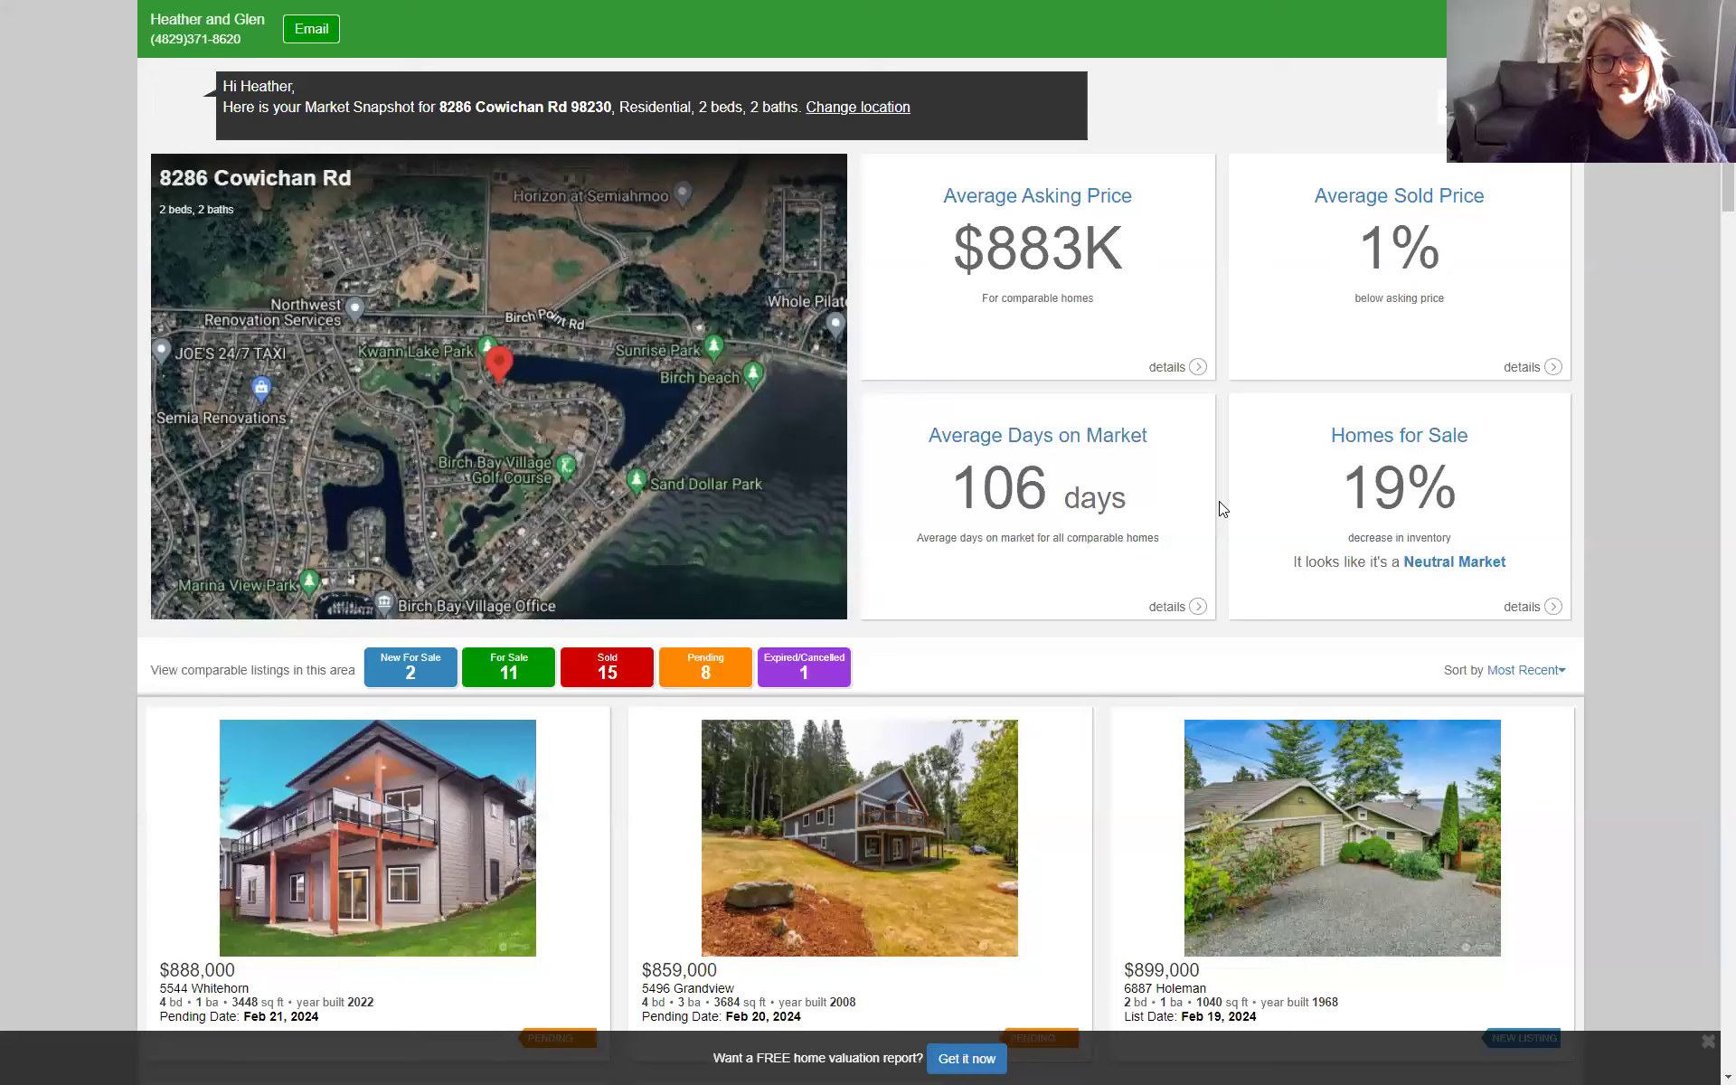
click(633, 673)
click(710, 678)
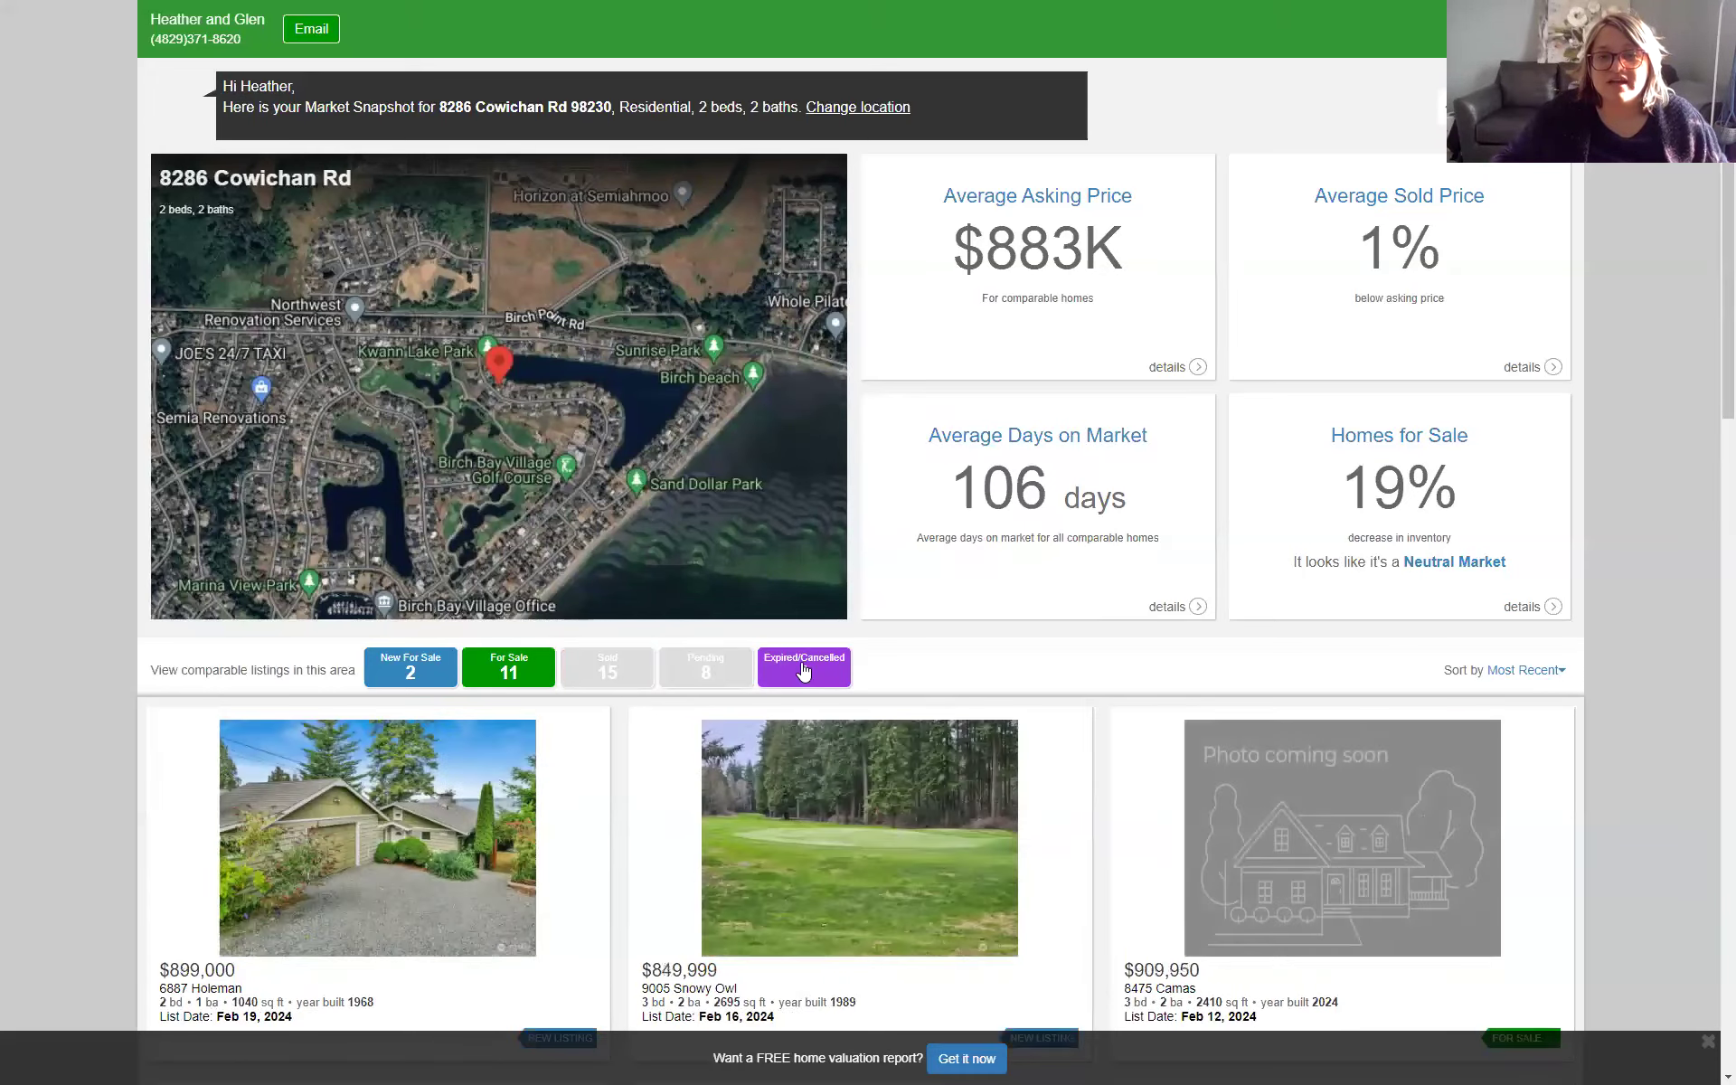
click(804, 671)
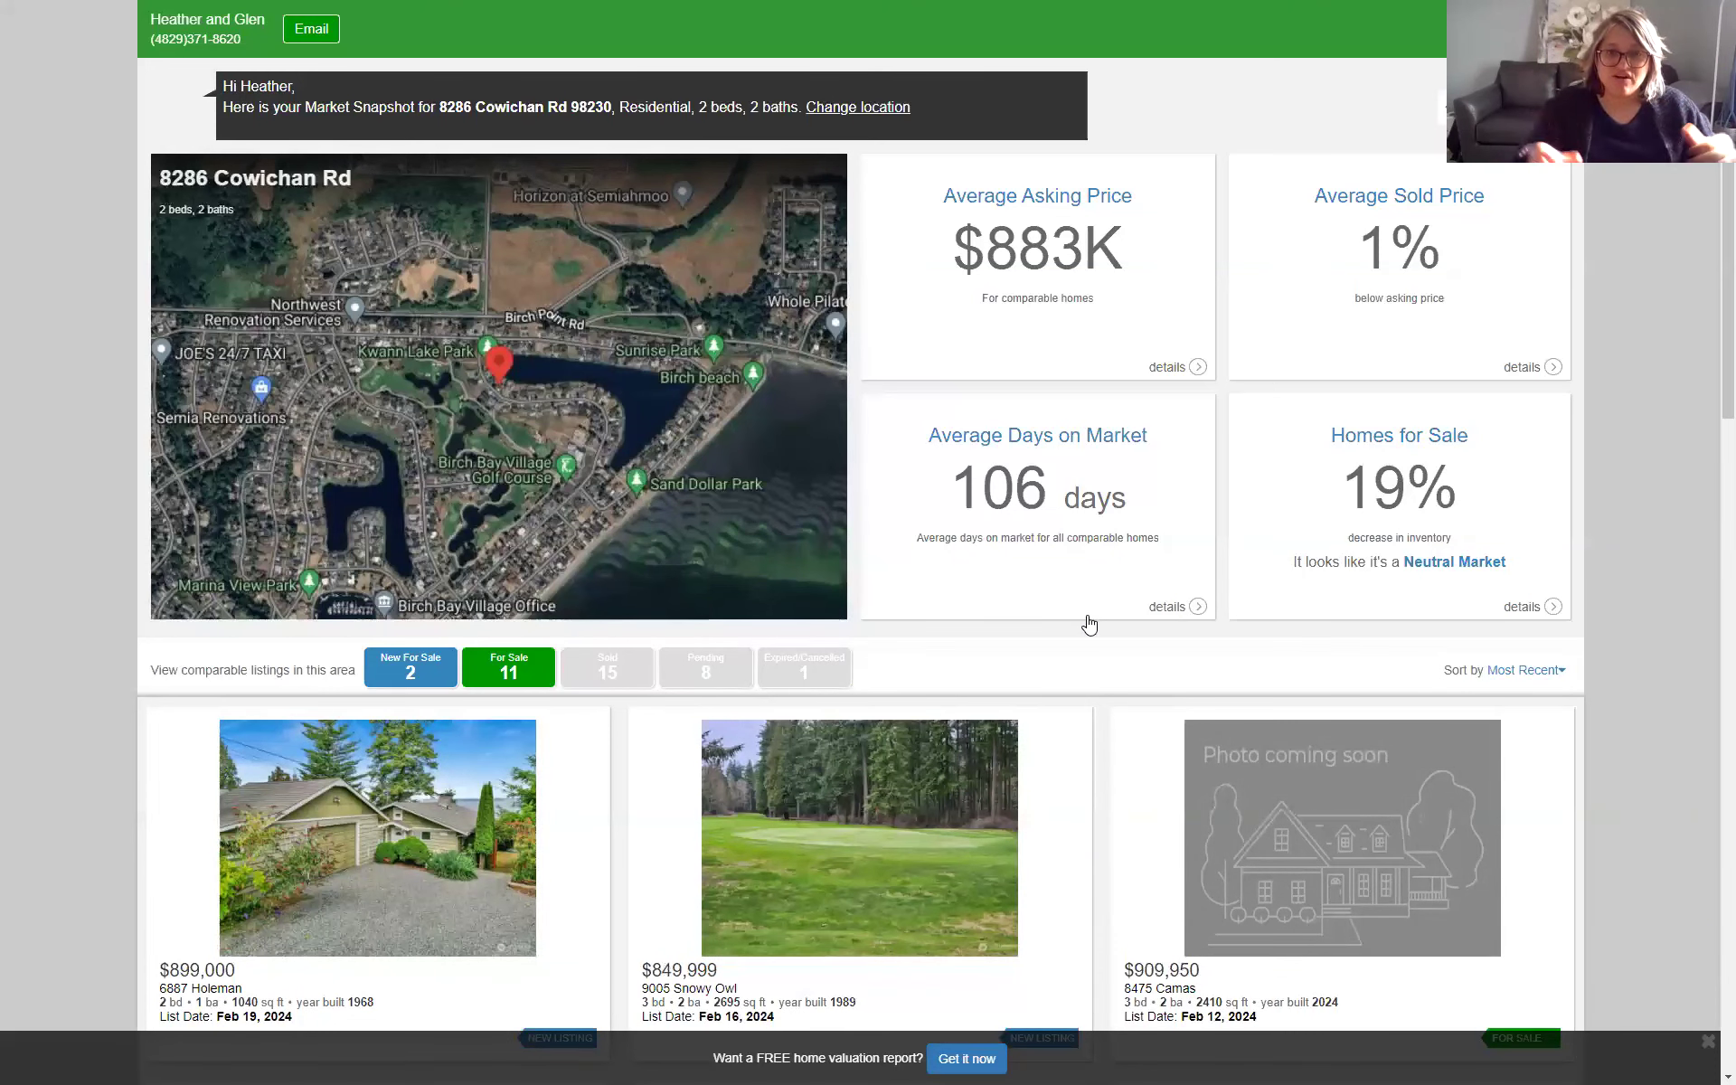
scroll(1089, 624, down, 2)
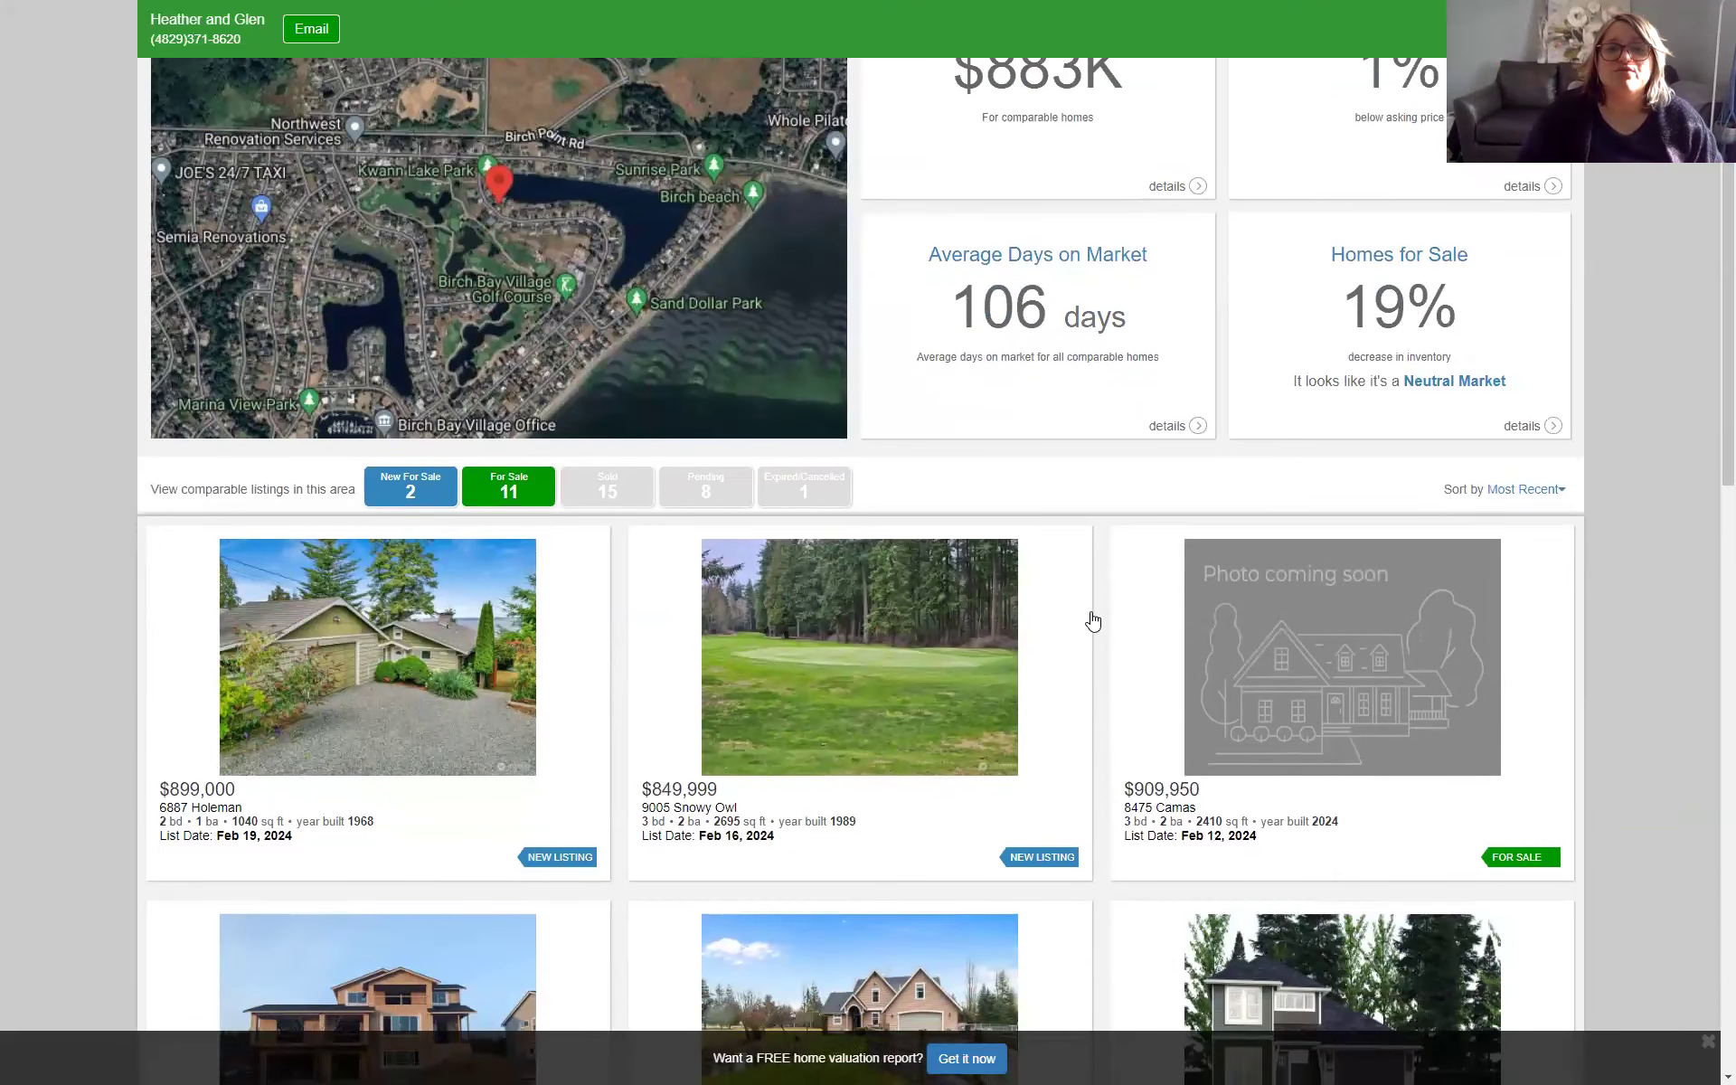
scroll(1092, 621, down, 4)
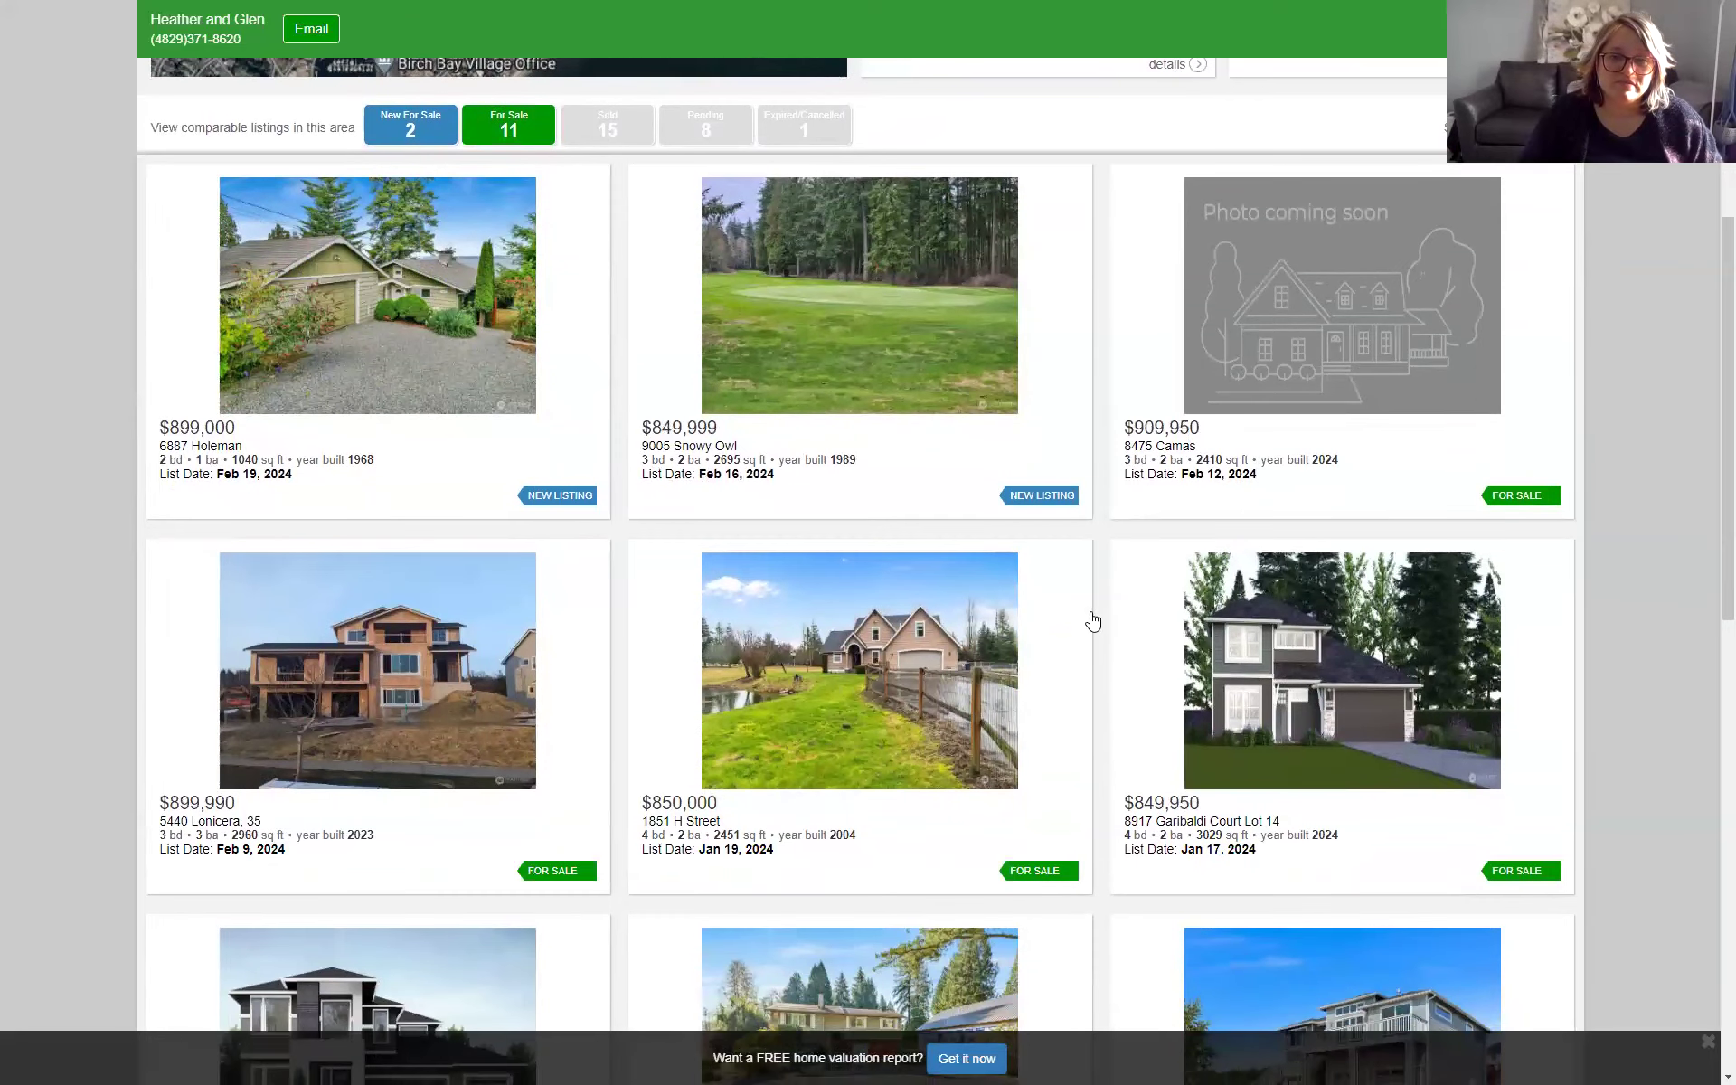
scroll(1092, 621, down, 5)
scroll(1088, 620, up, 8)
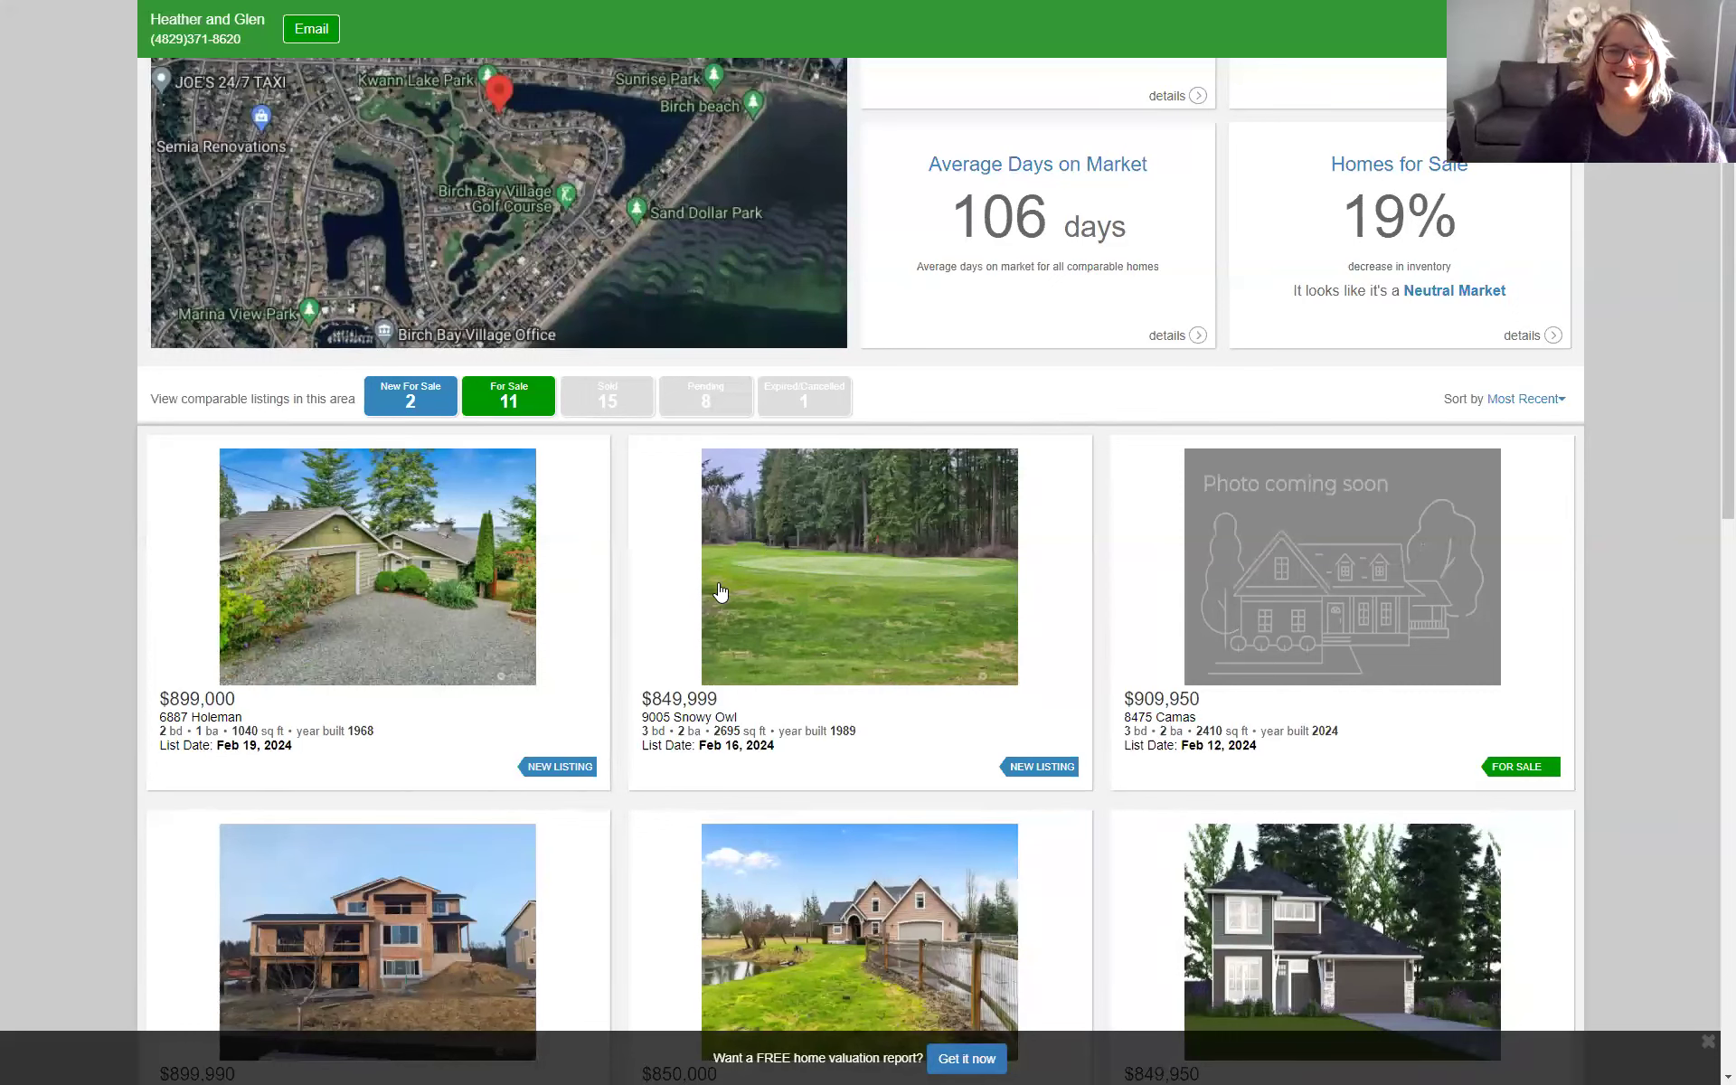
Open the $849,999 new listing in the report and view several of its photos
click(840, 623)
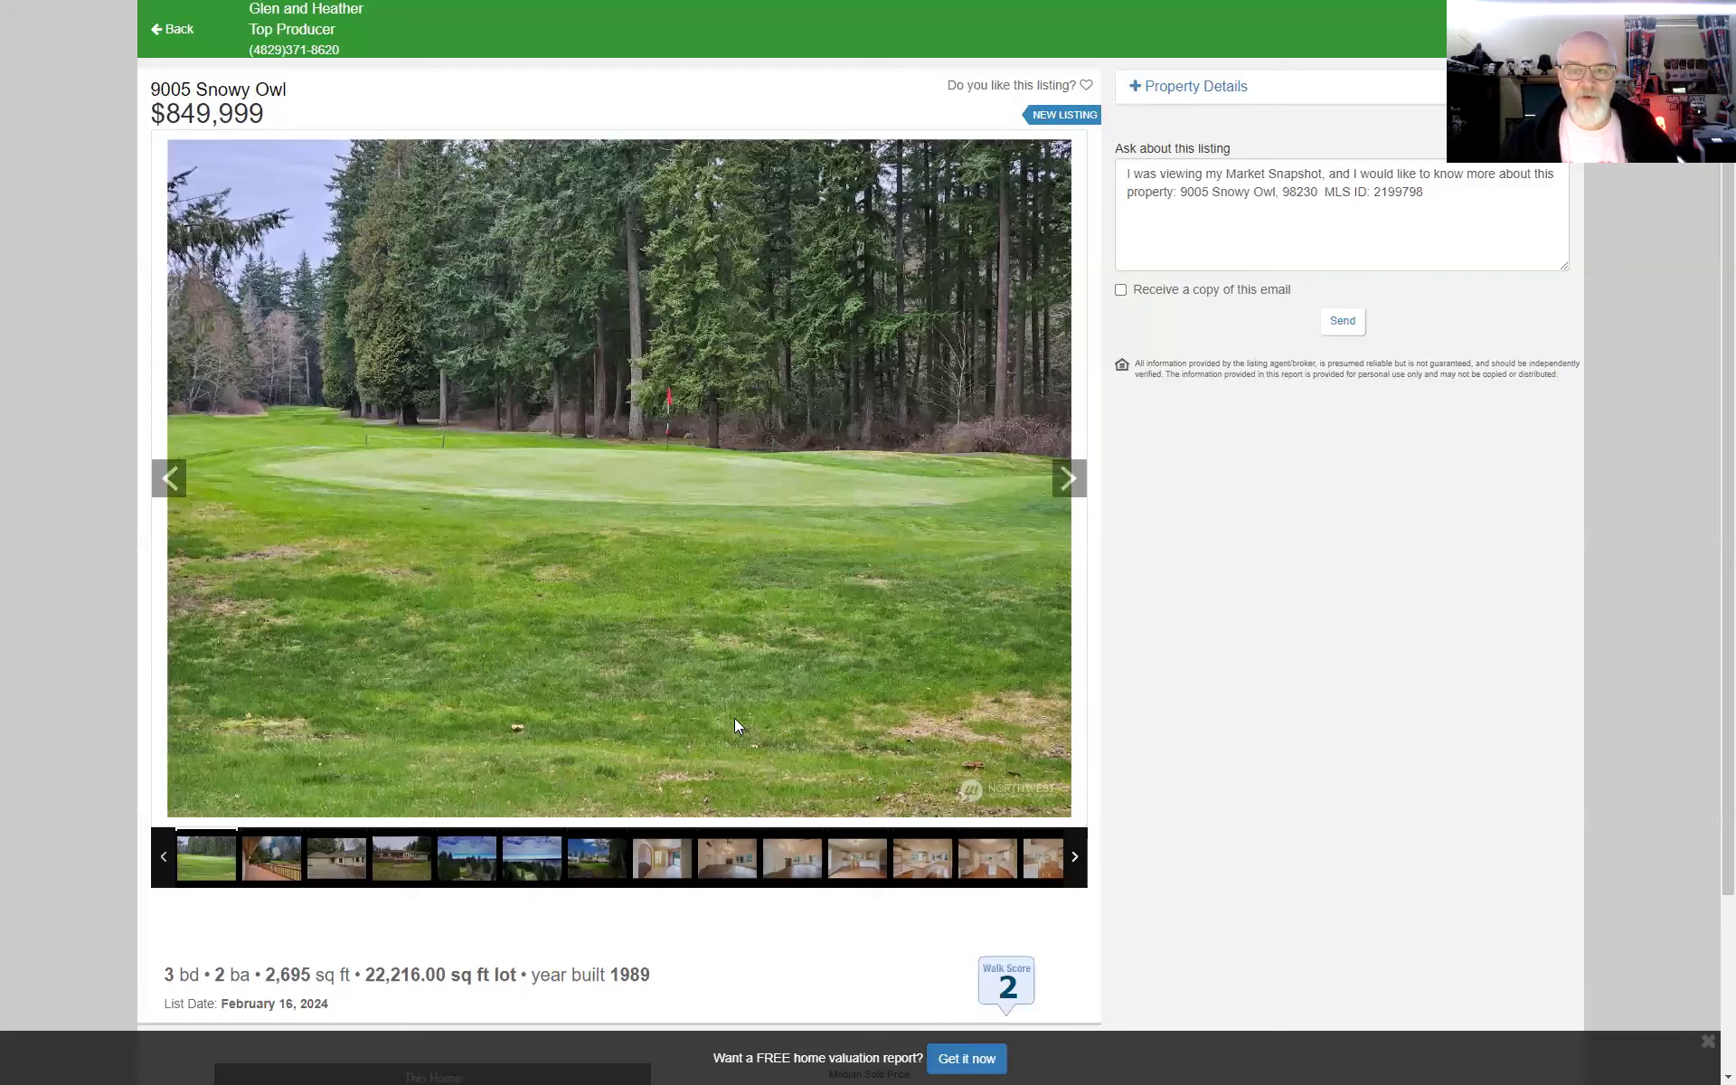
click(267, 867)
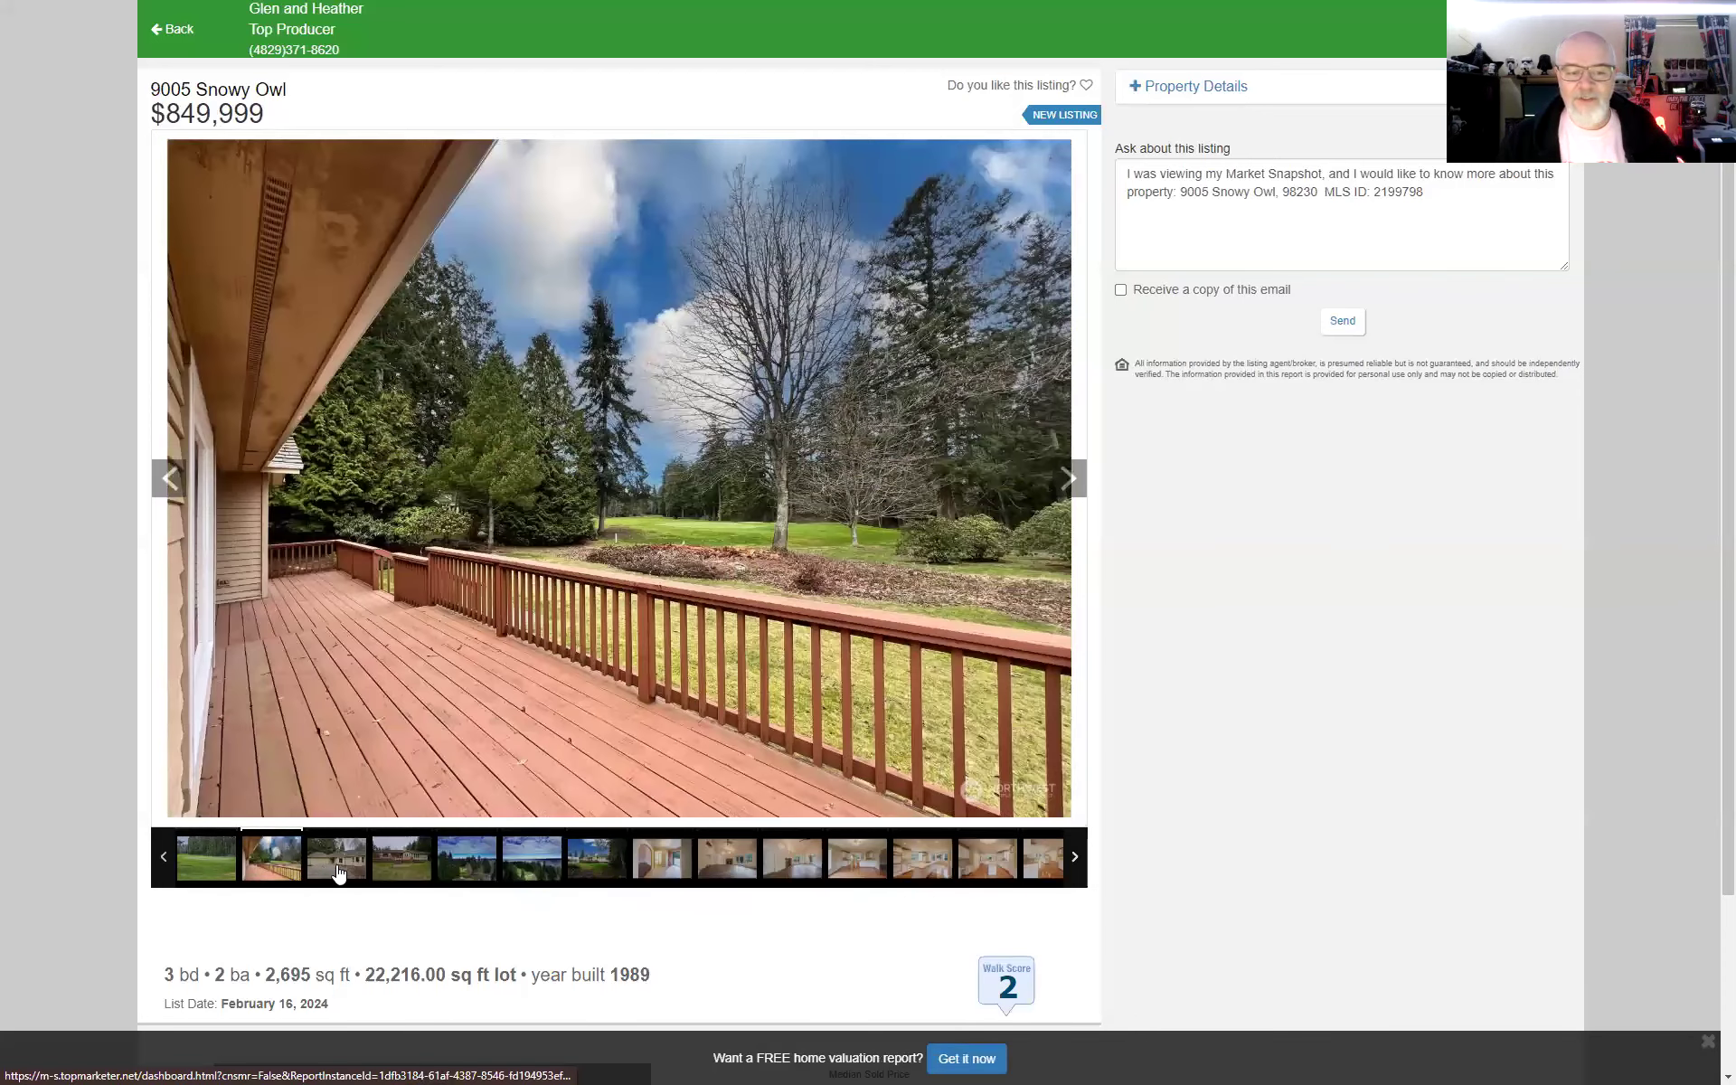
click(339, 869)
click(484, 809)
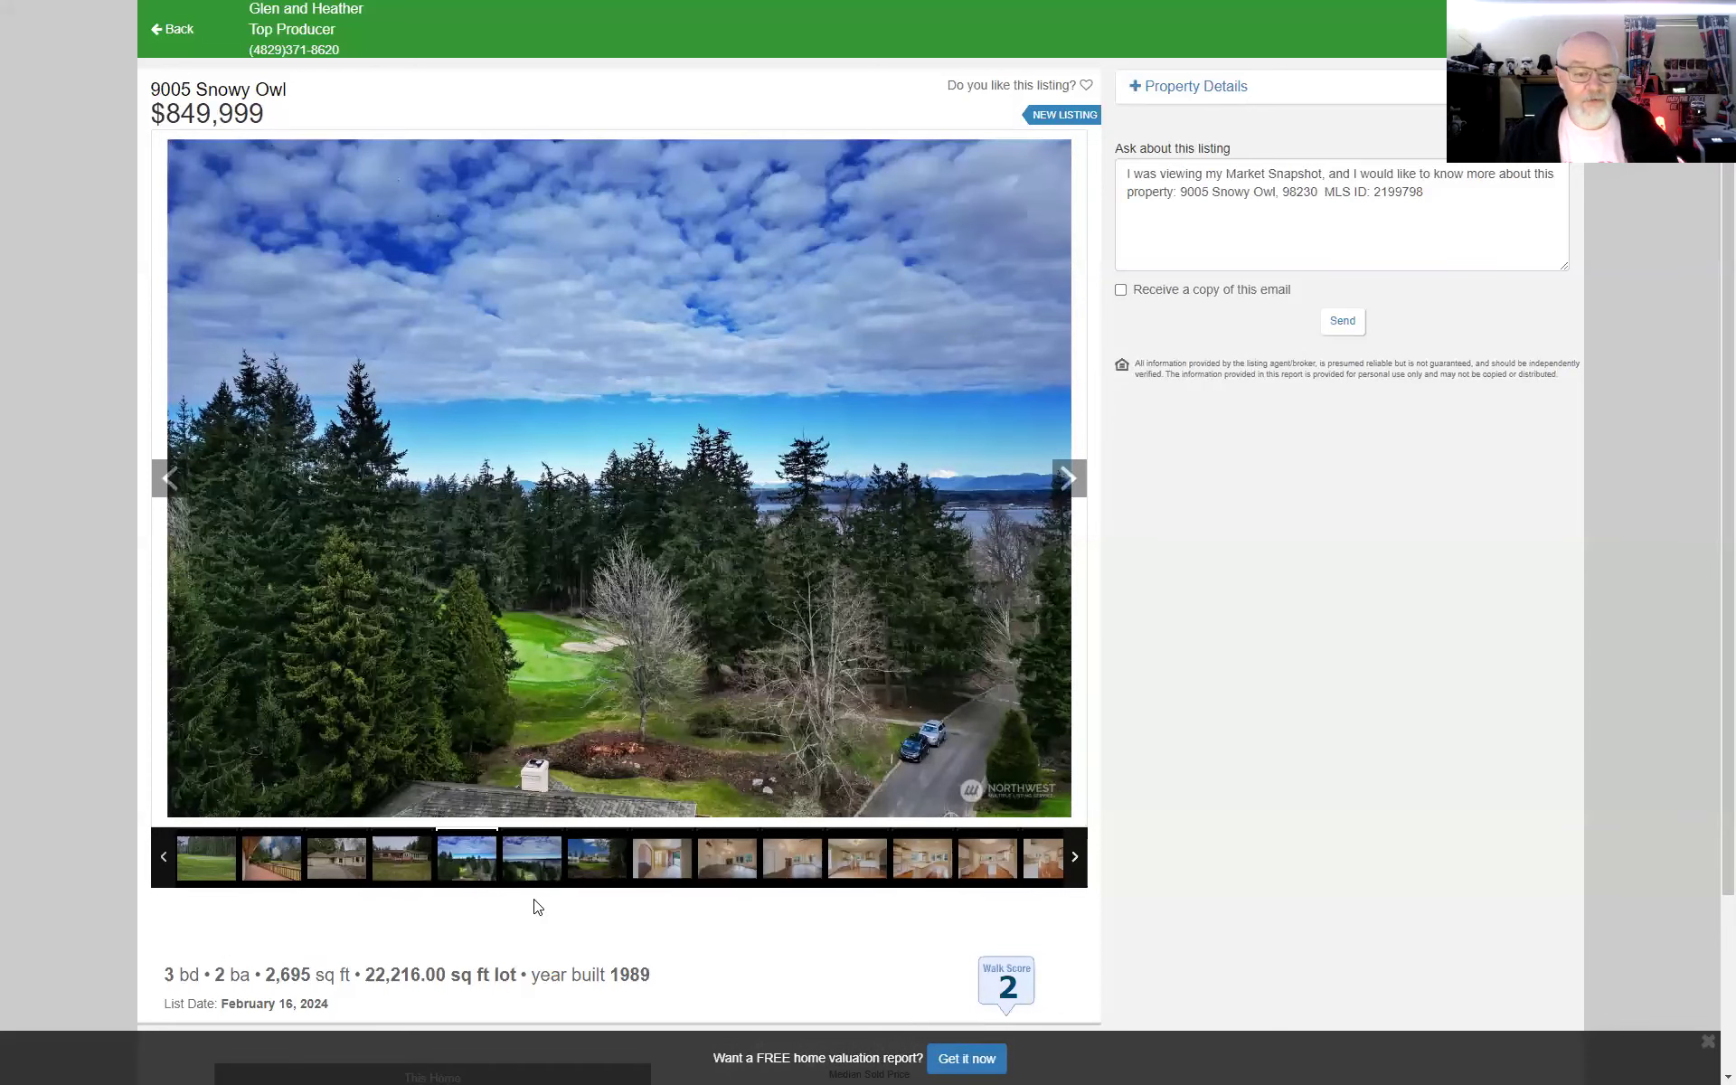
View several interior photos of the $849,999 listing and mark the listing as liked
click(654, 866)
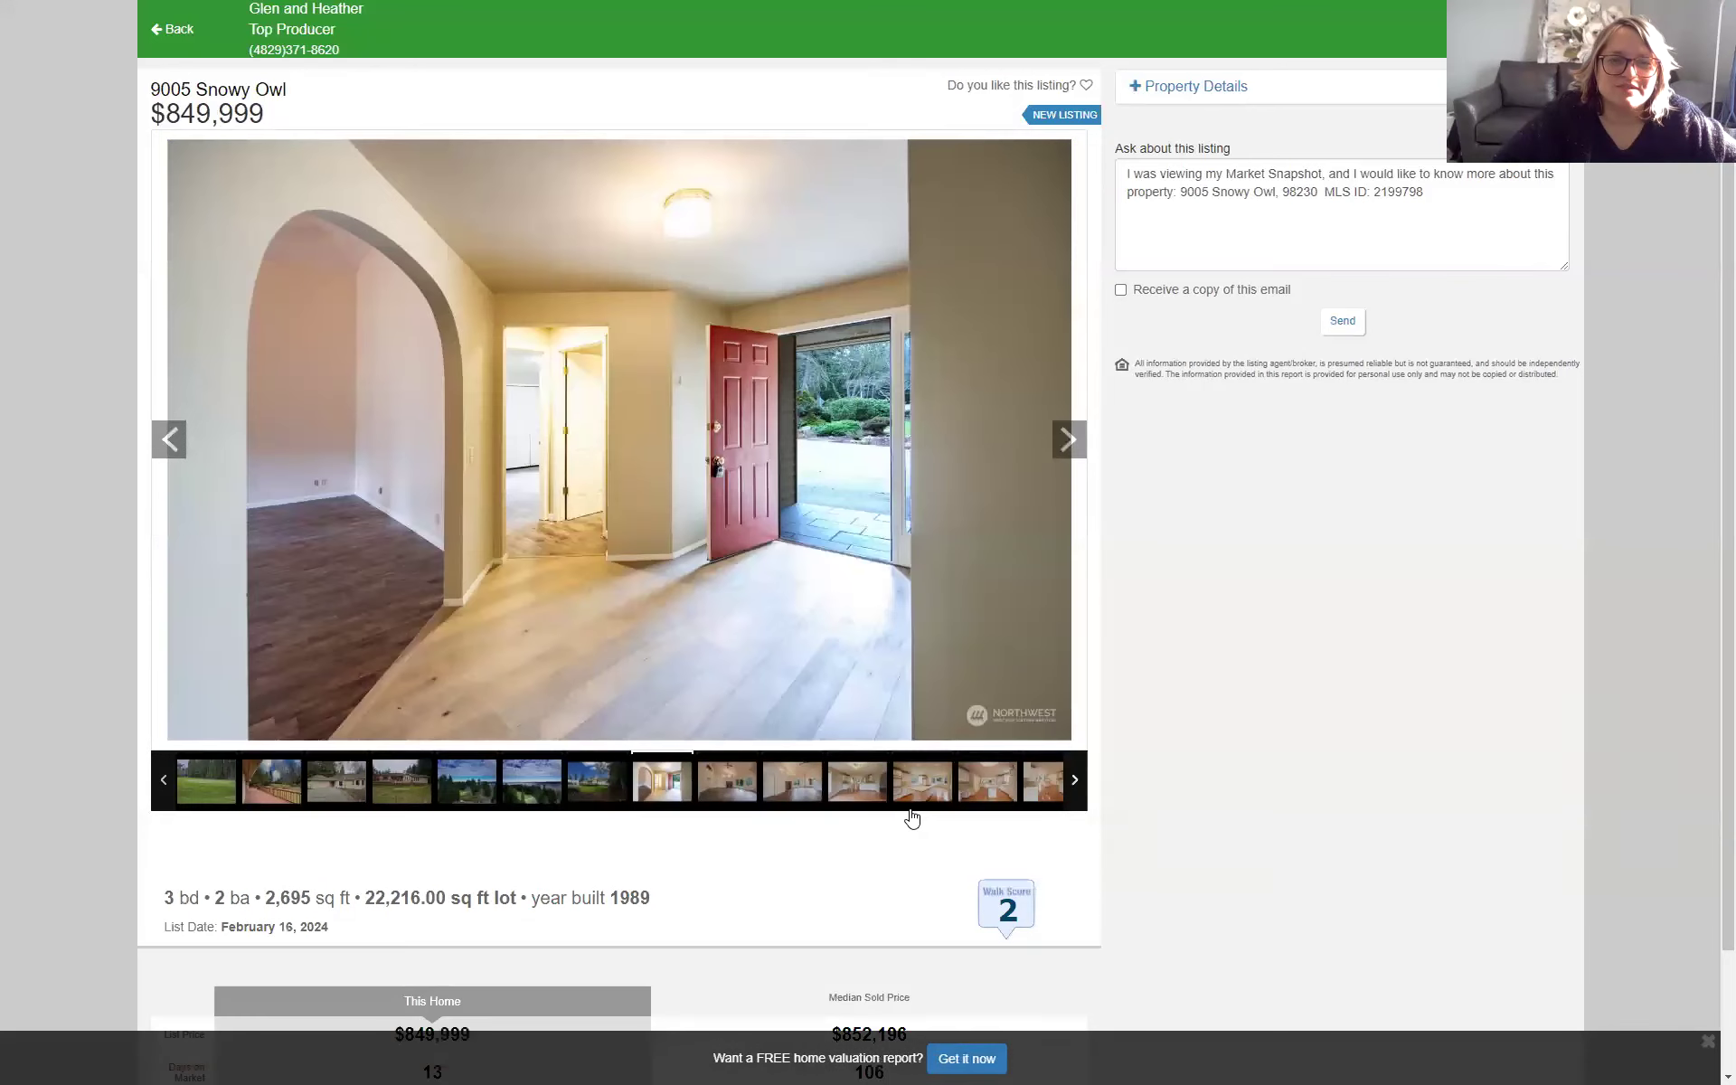
click(727, 779)
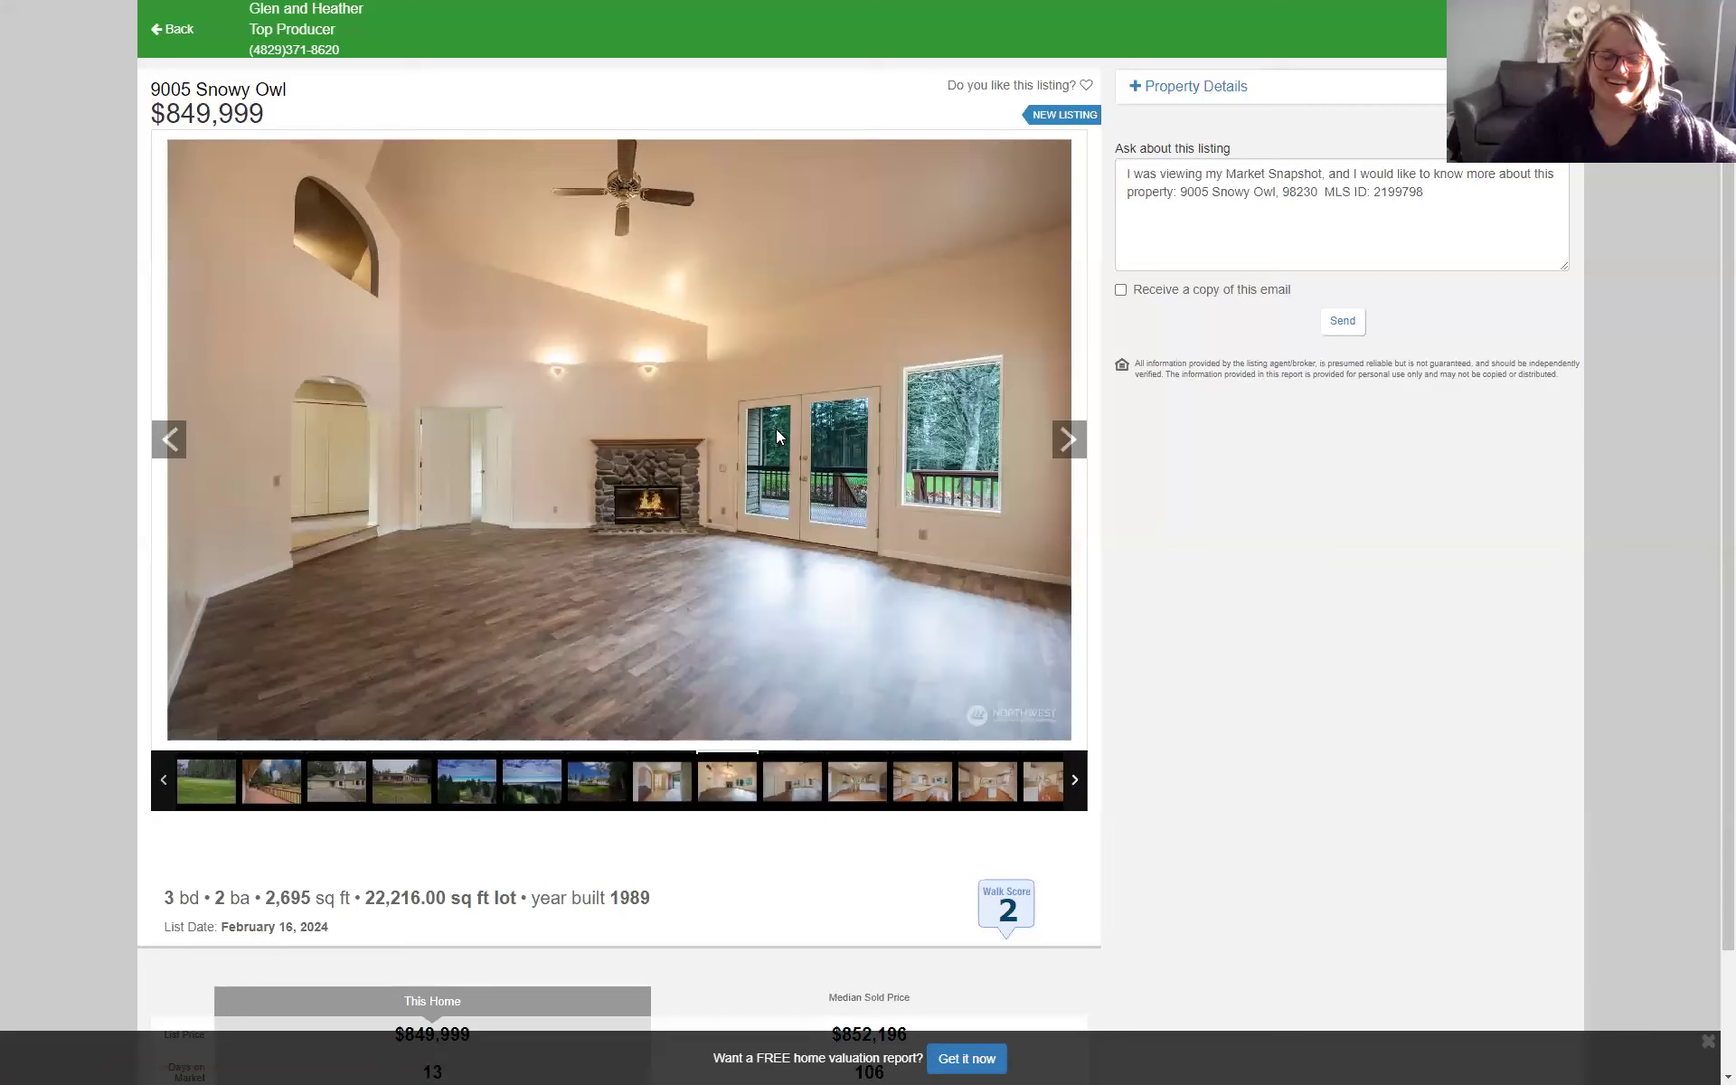
click(987, 782)
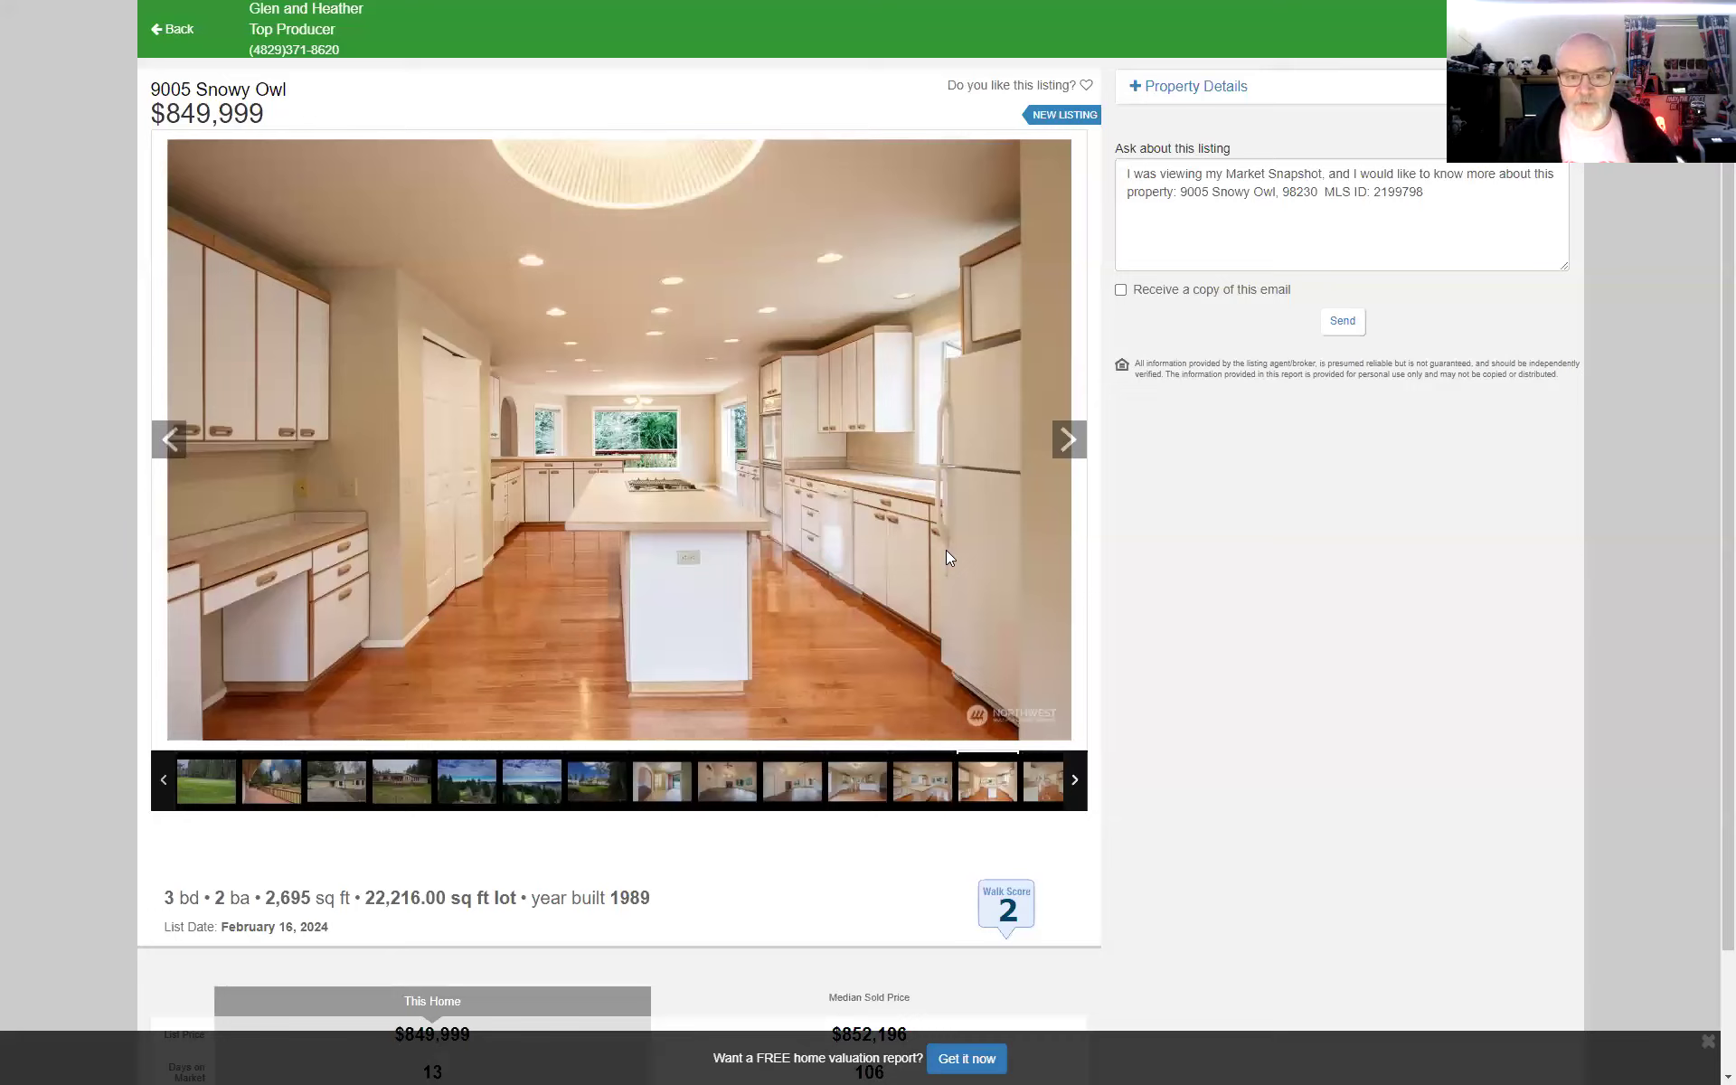
click(1086, 85)
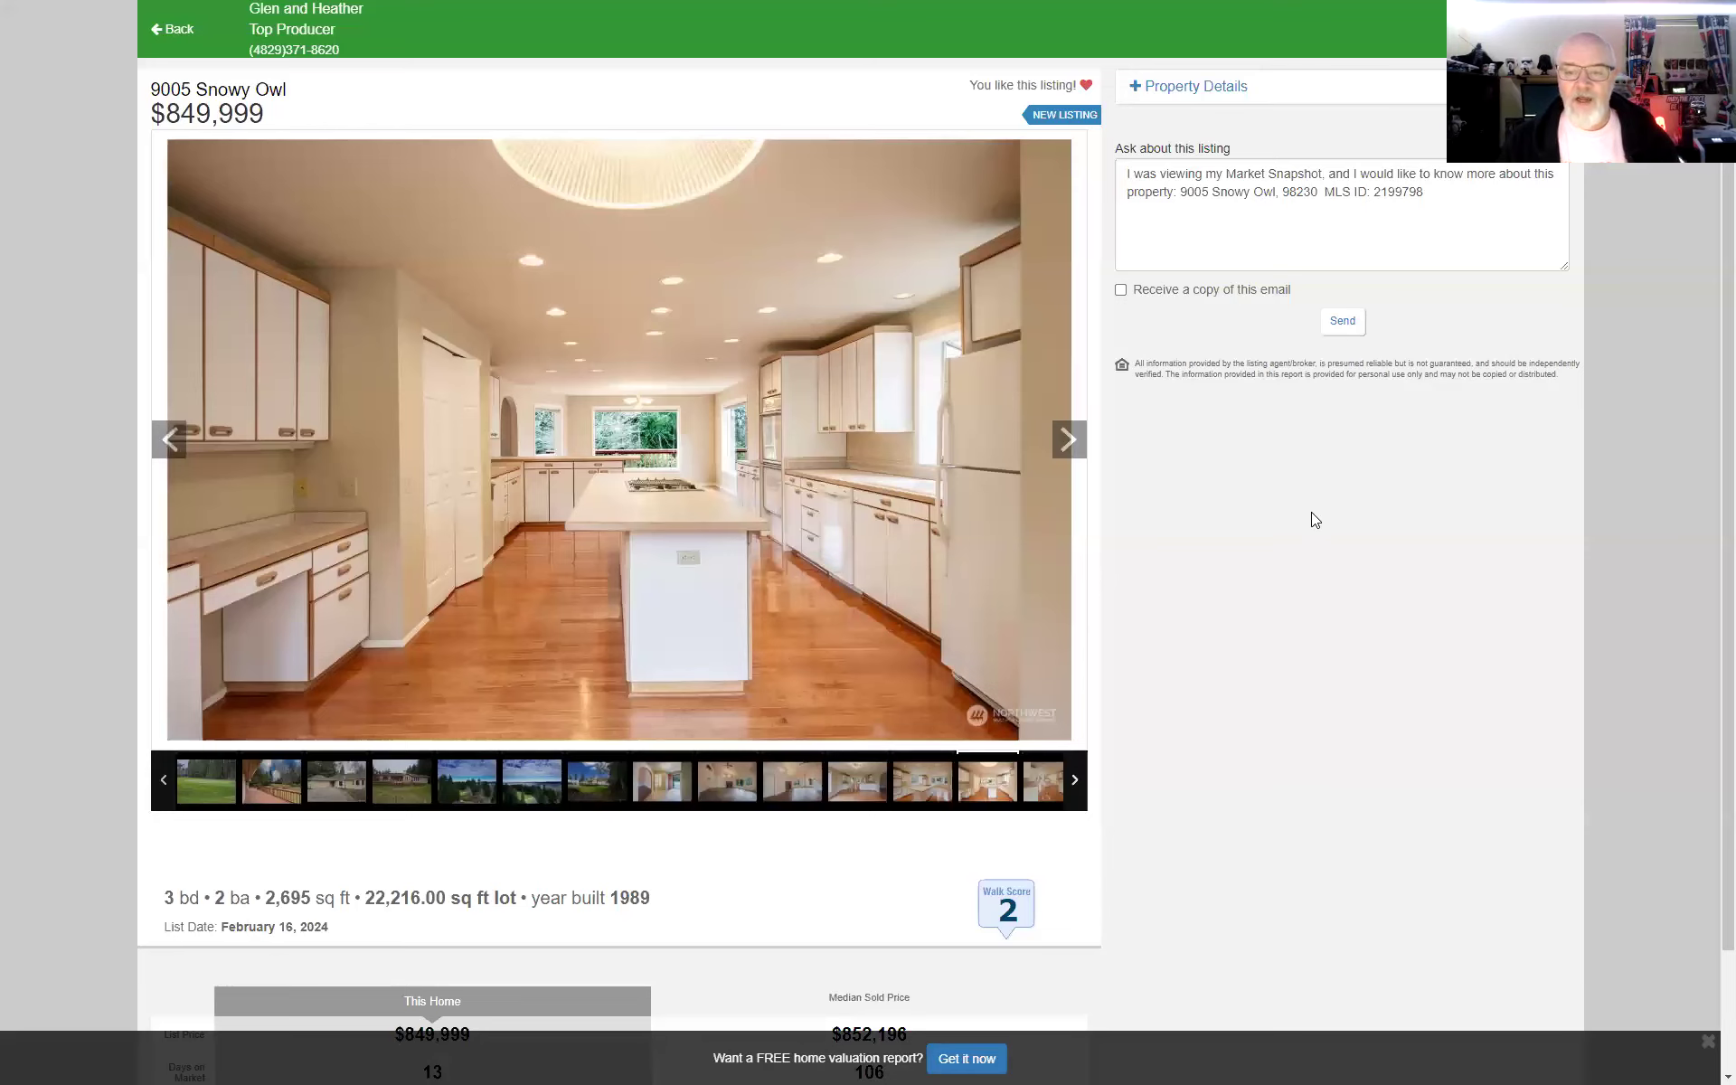
Look at the listing's Walk Score page, close both that page and the Market Snapshot report, and return to the CRM in full screen
scroll(1315, 687, down, 2)
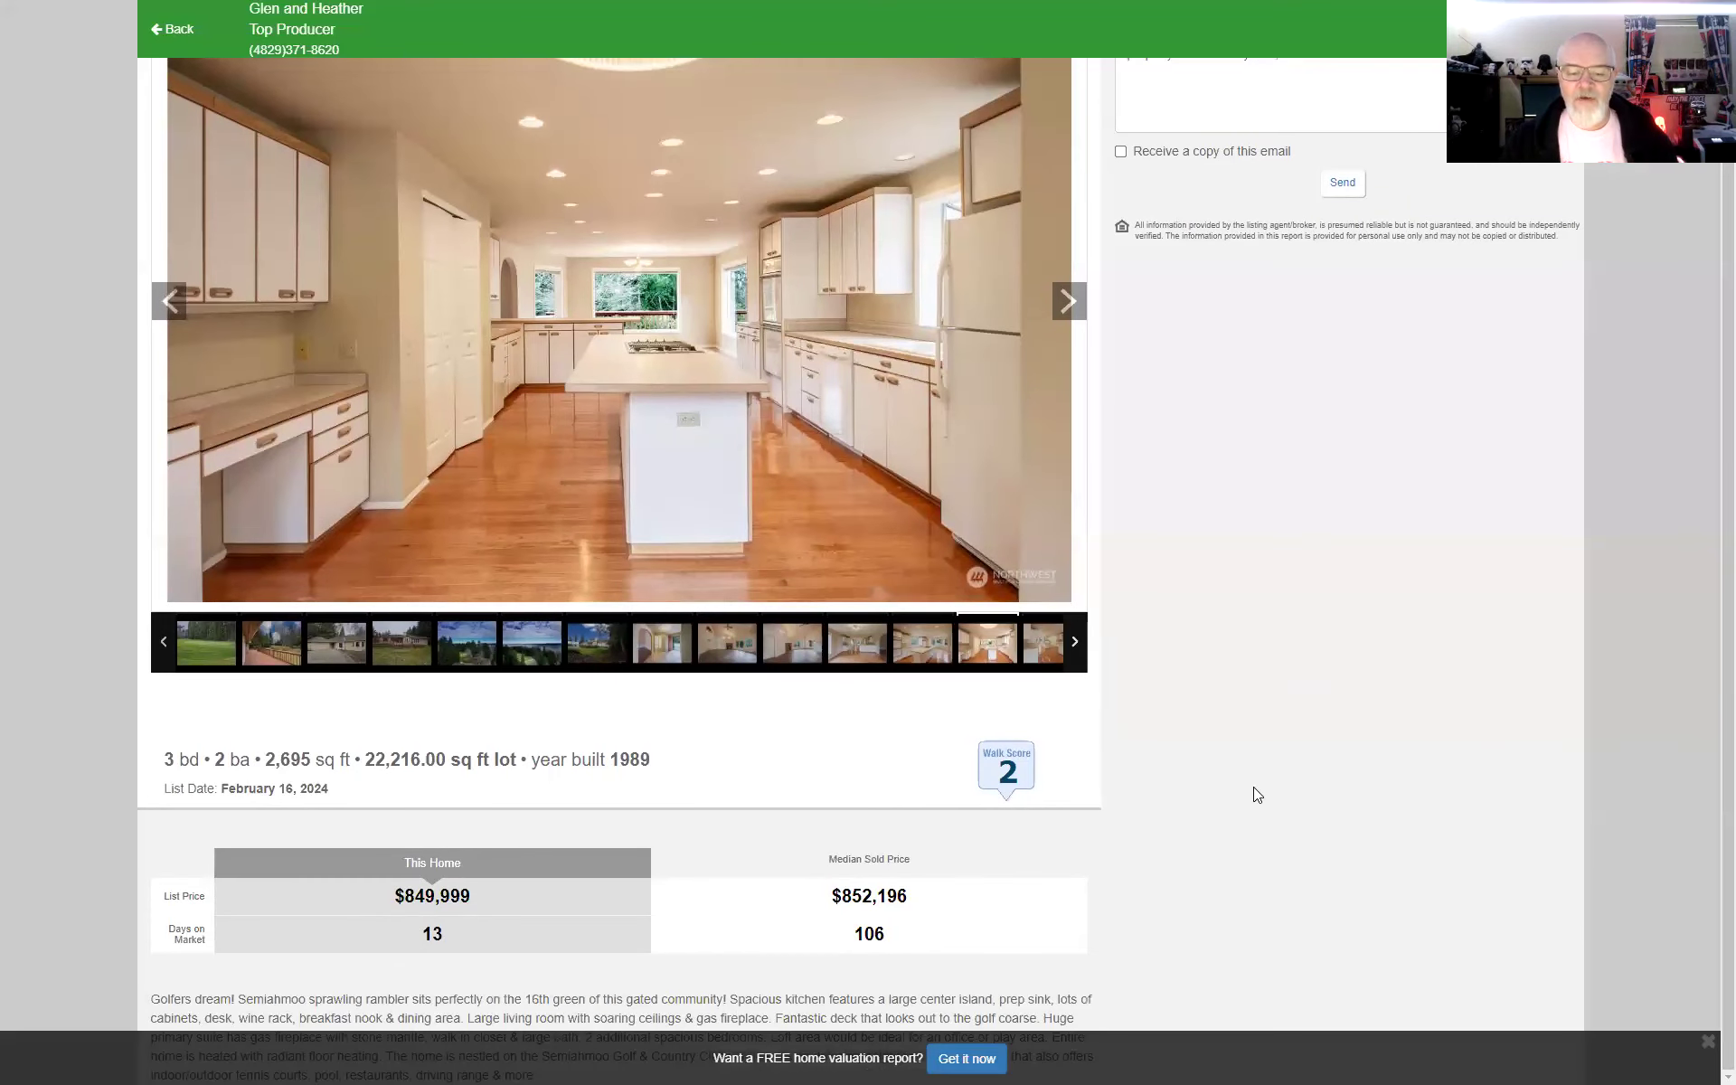
click(1004, 771)
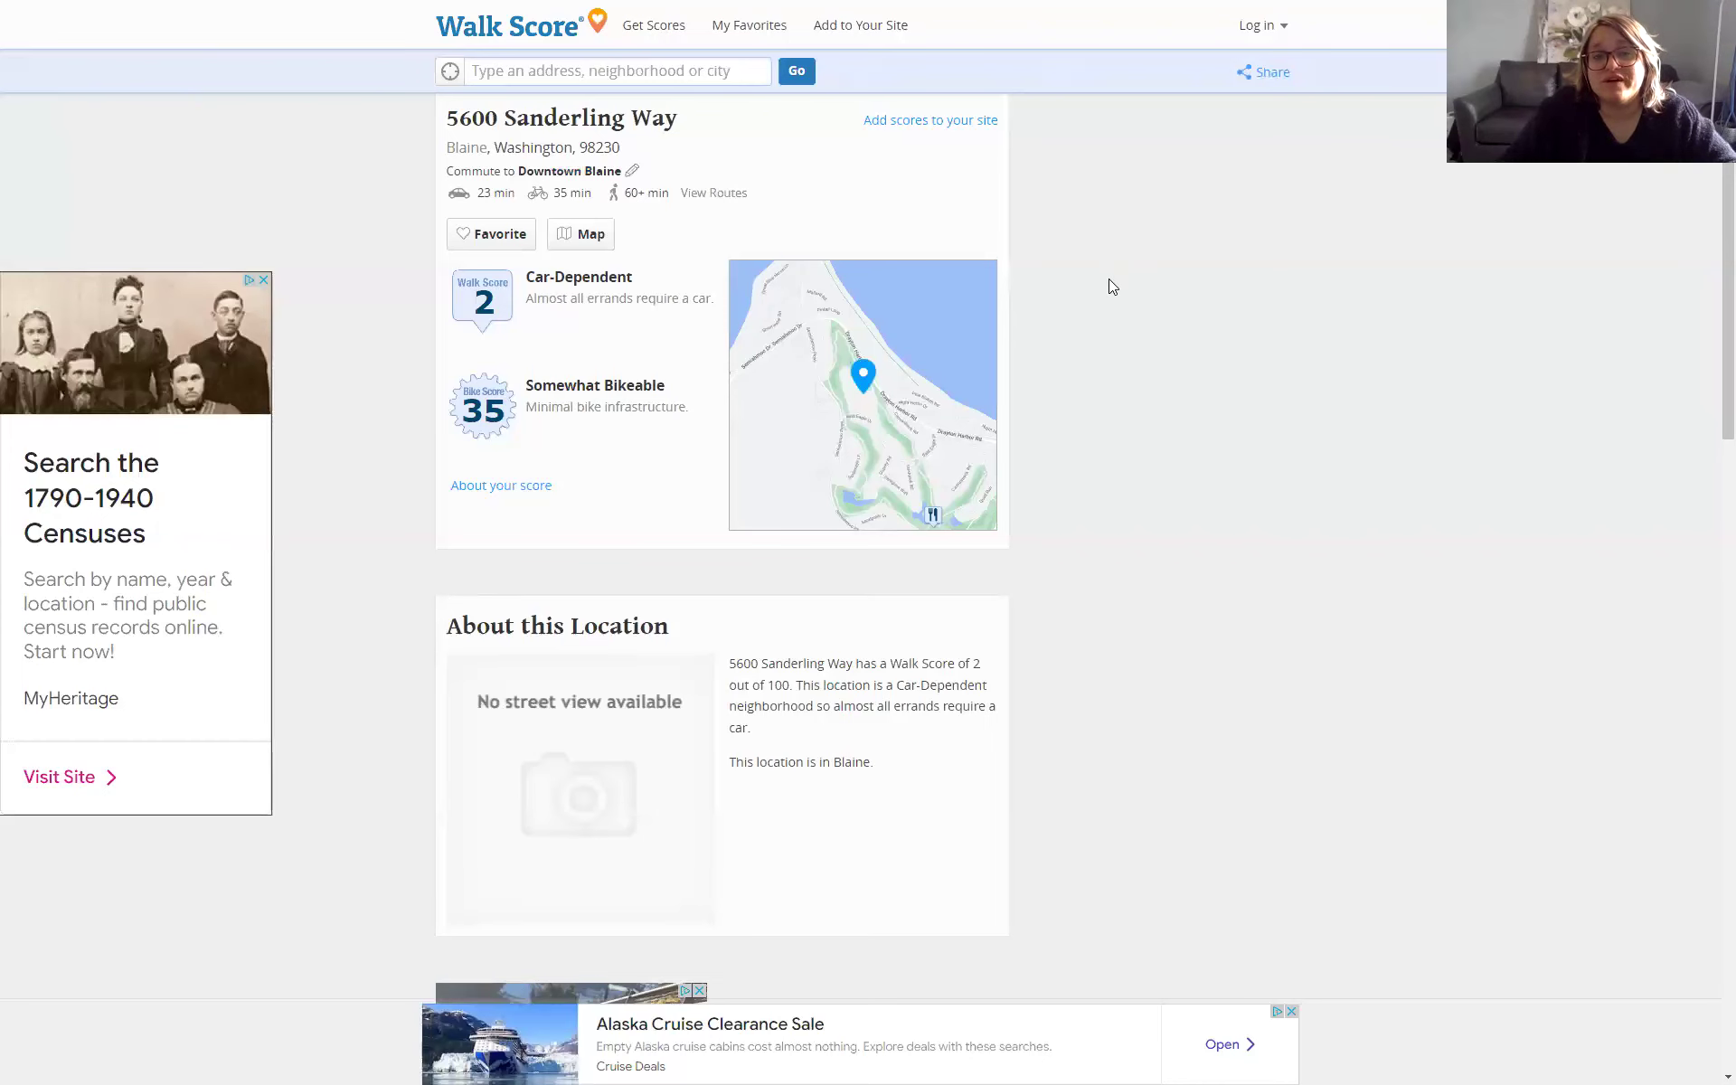
key(F11)
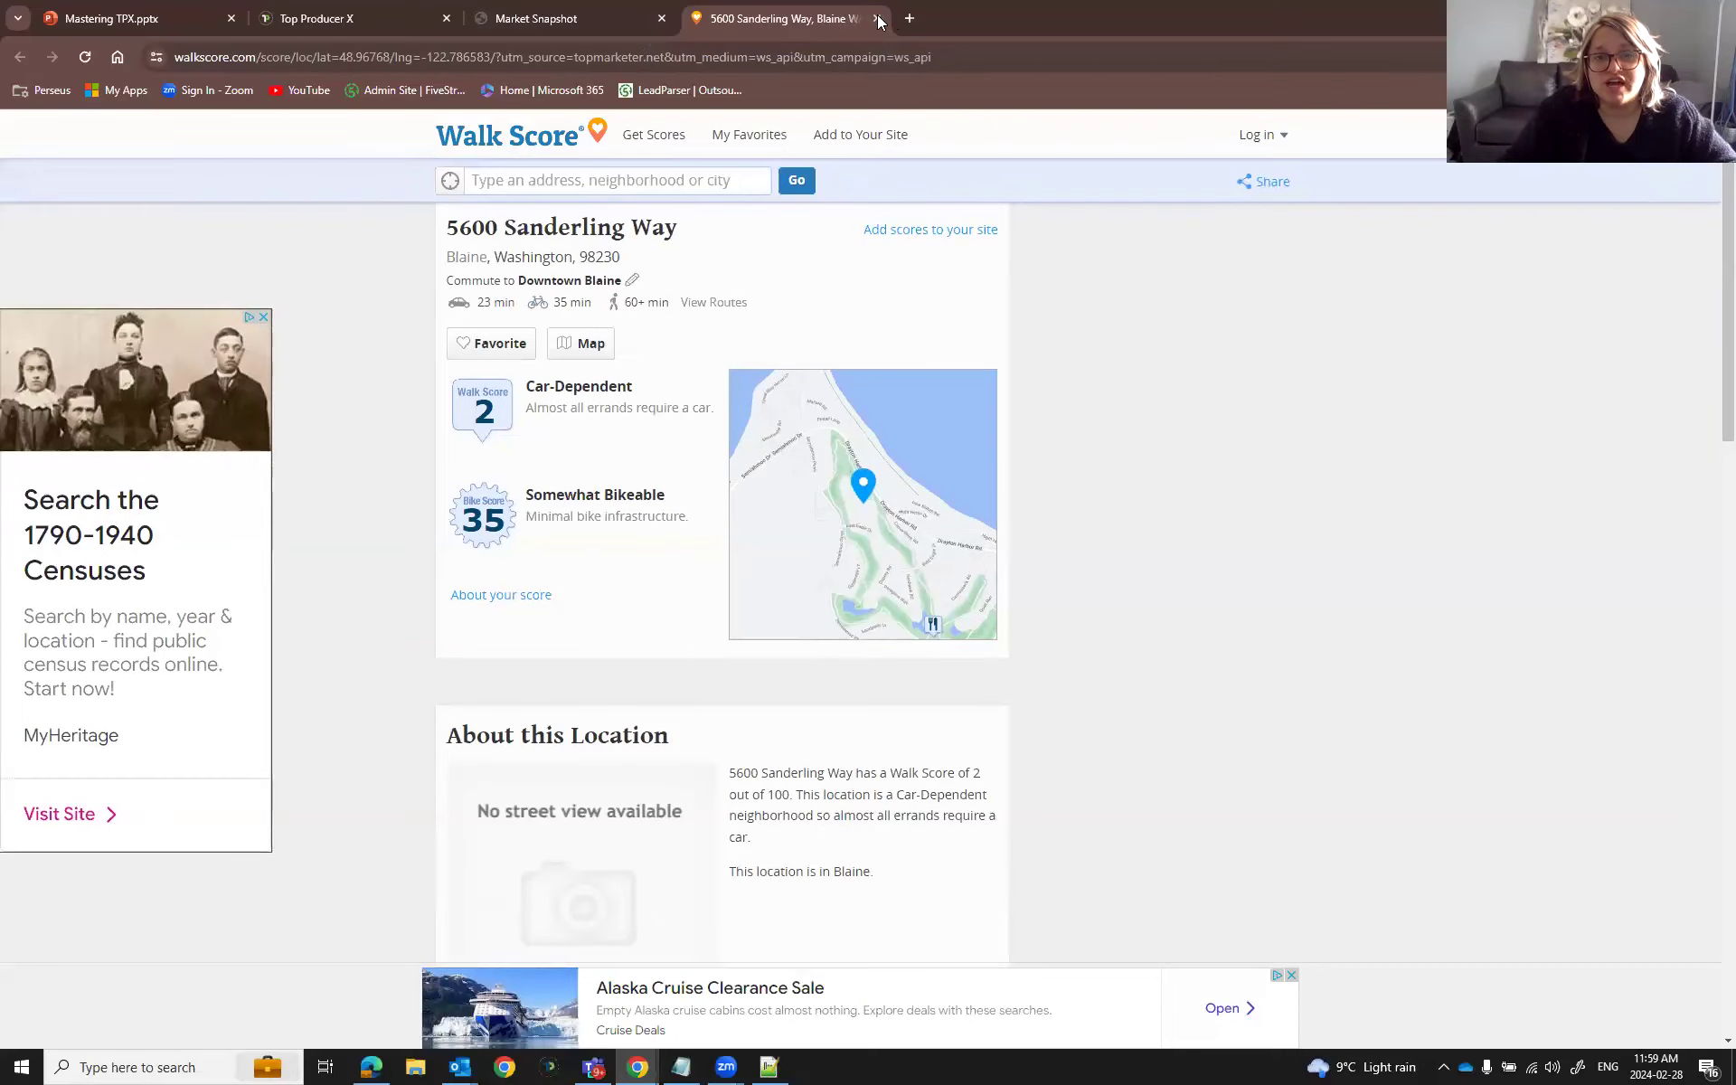
click(877, 19)
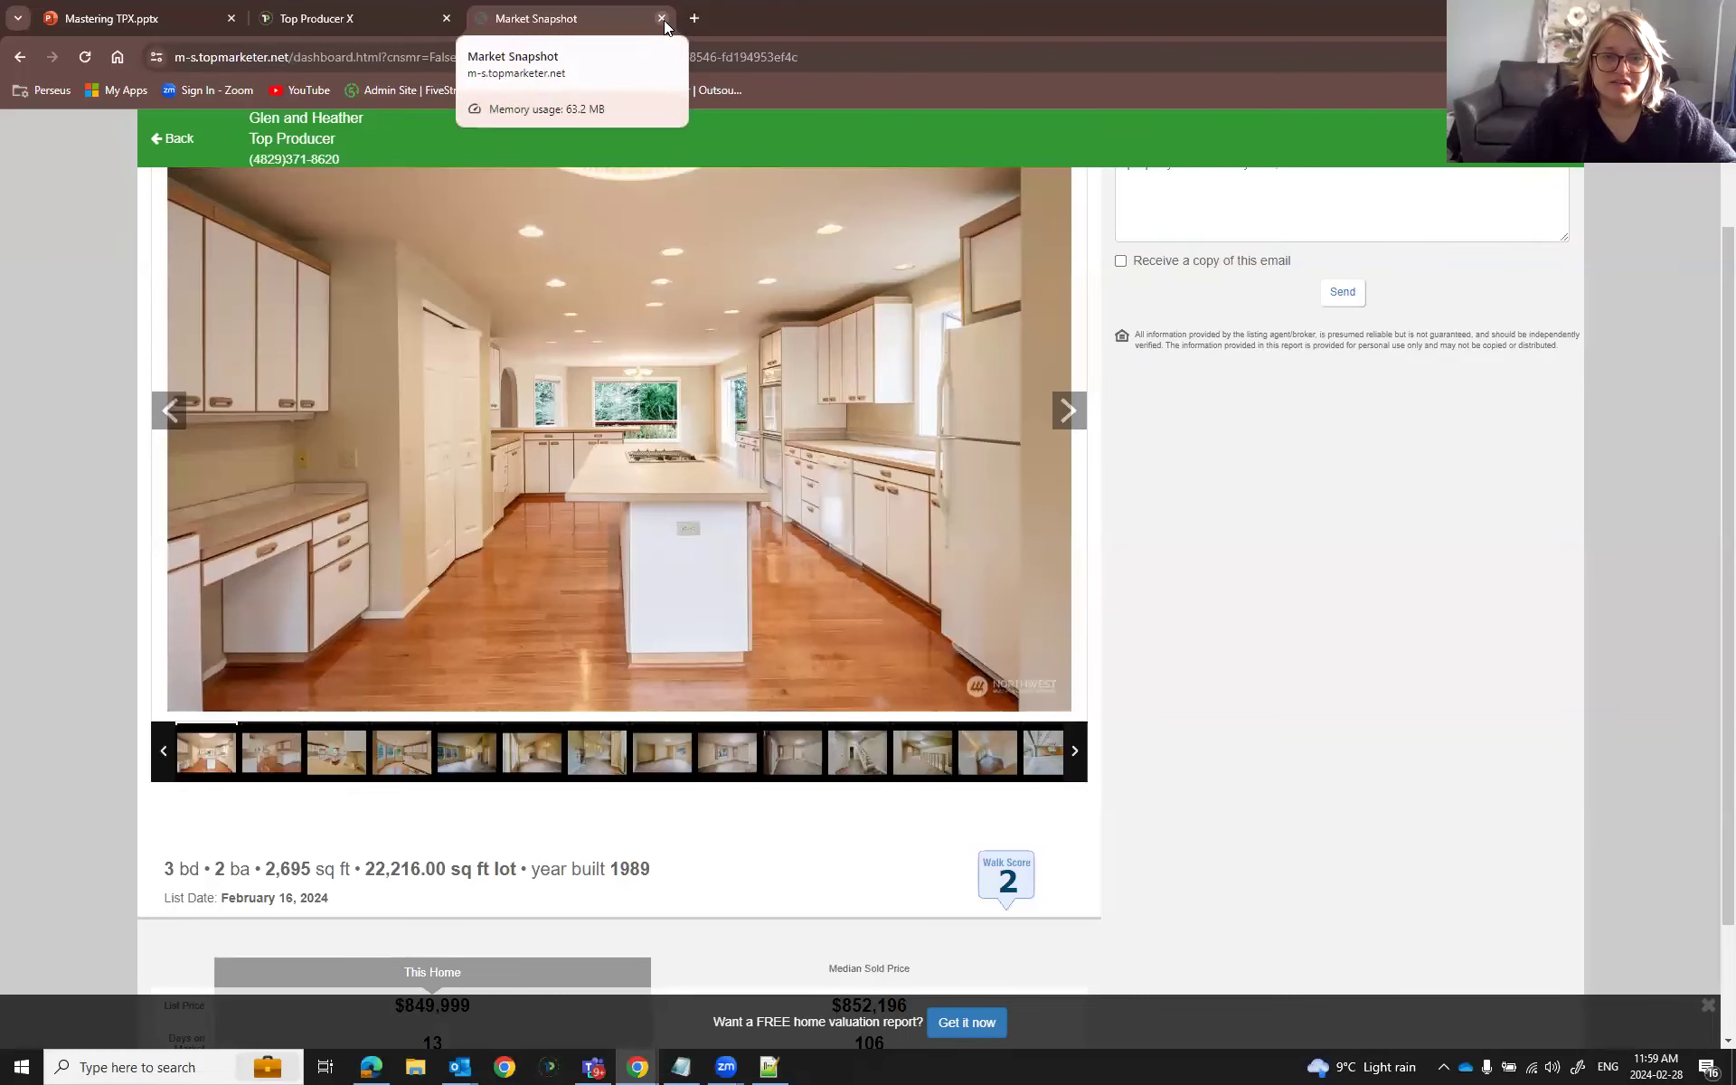
click(662, 18)
key(F11)
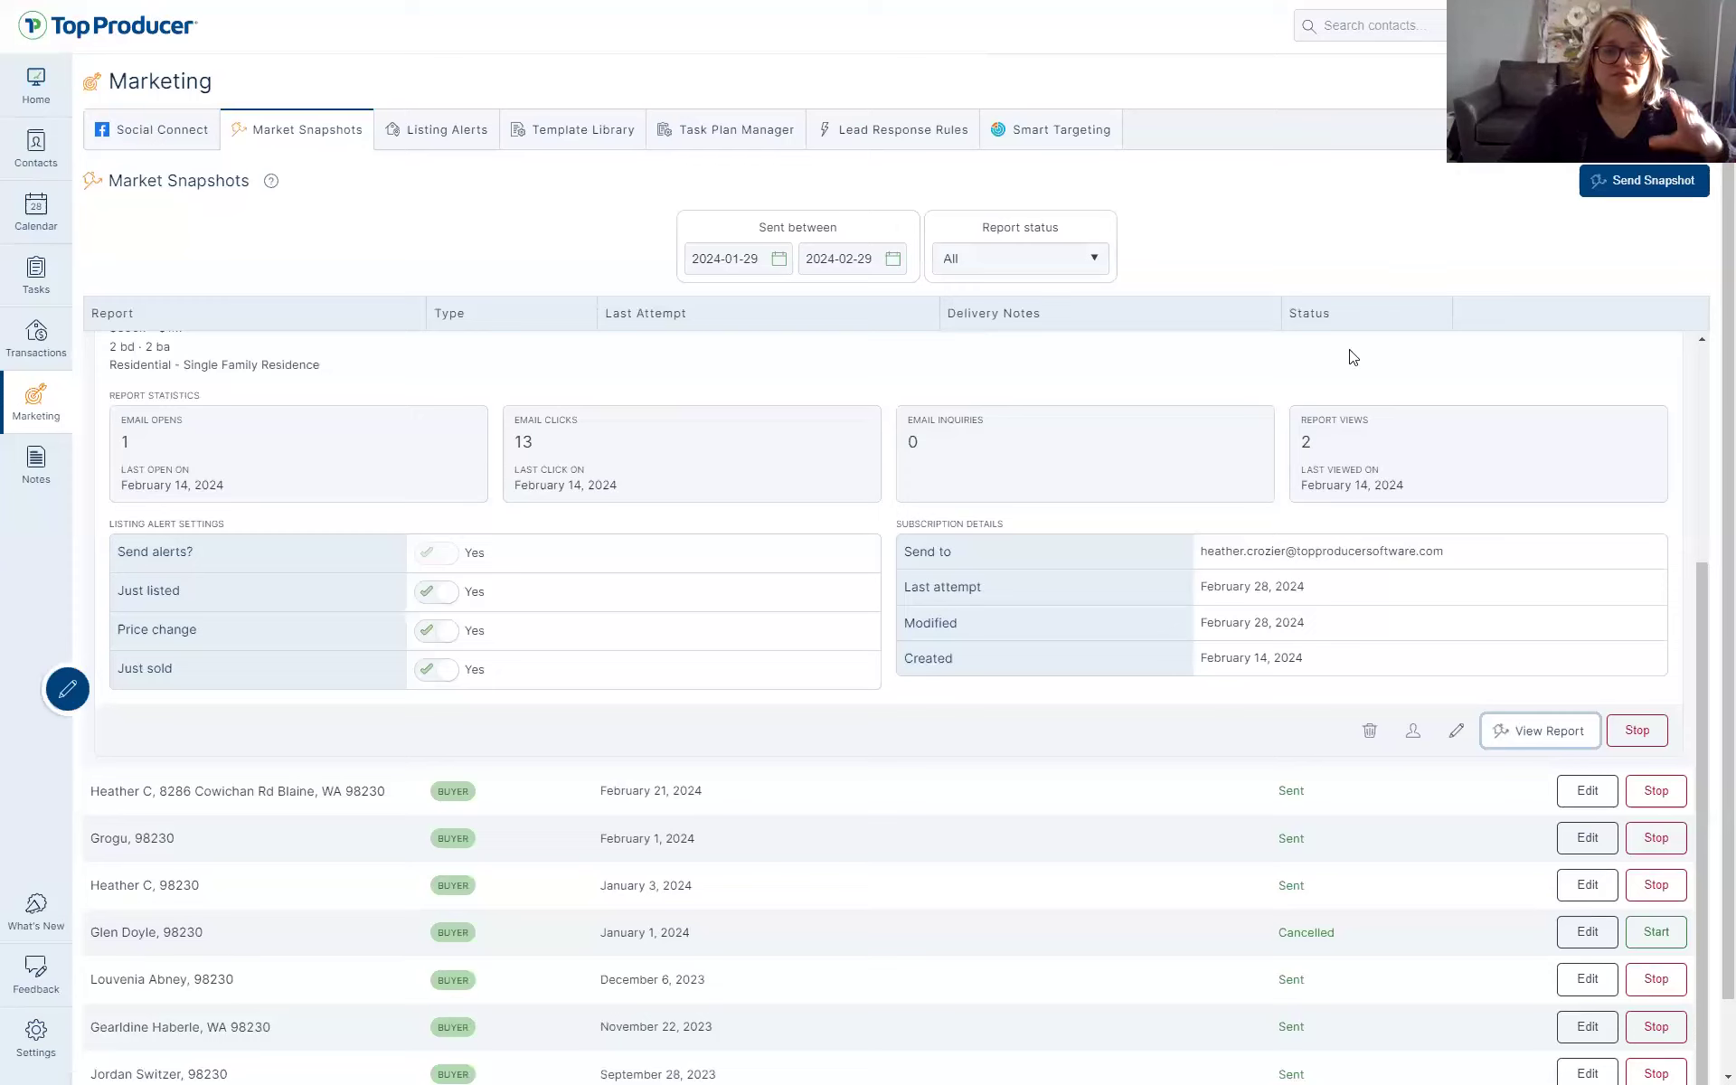
click(719, 460)
click(1034, 461)
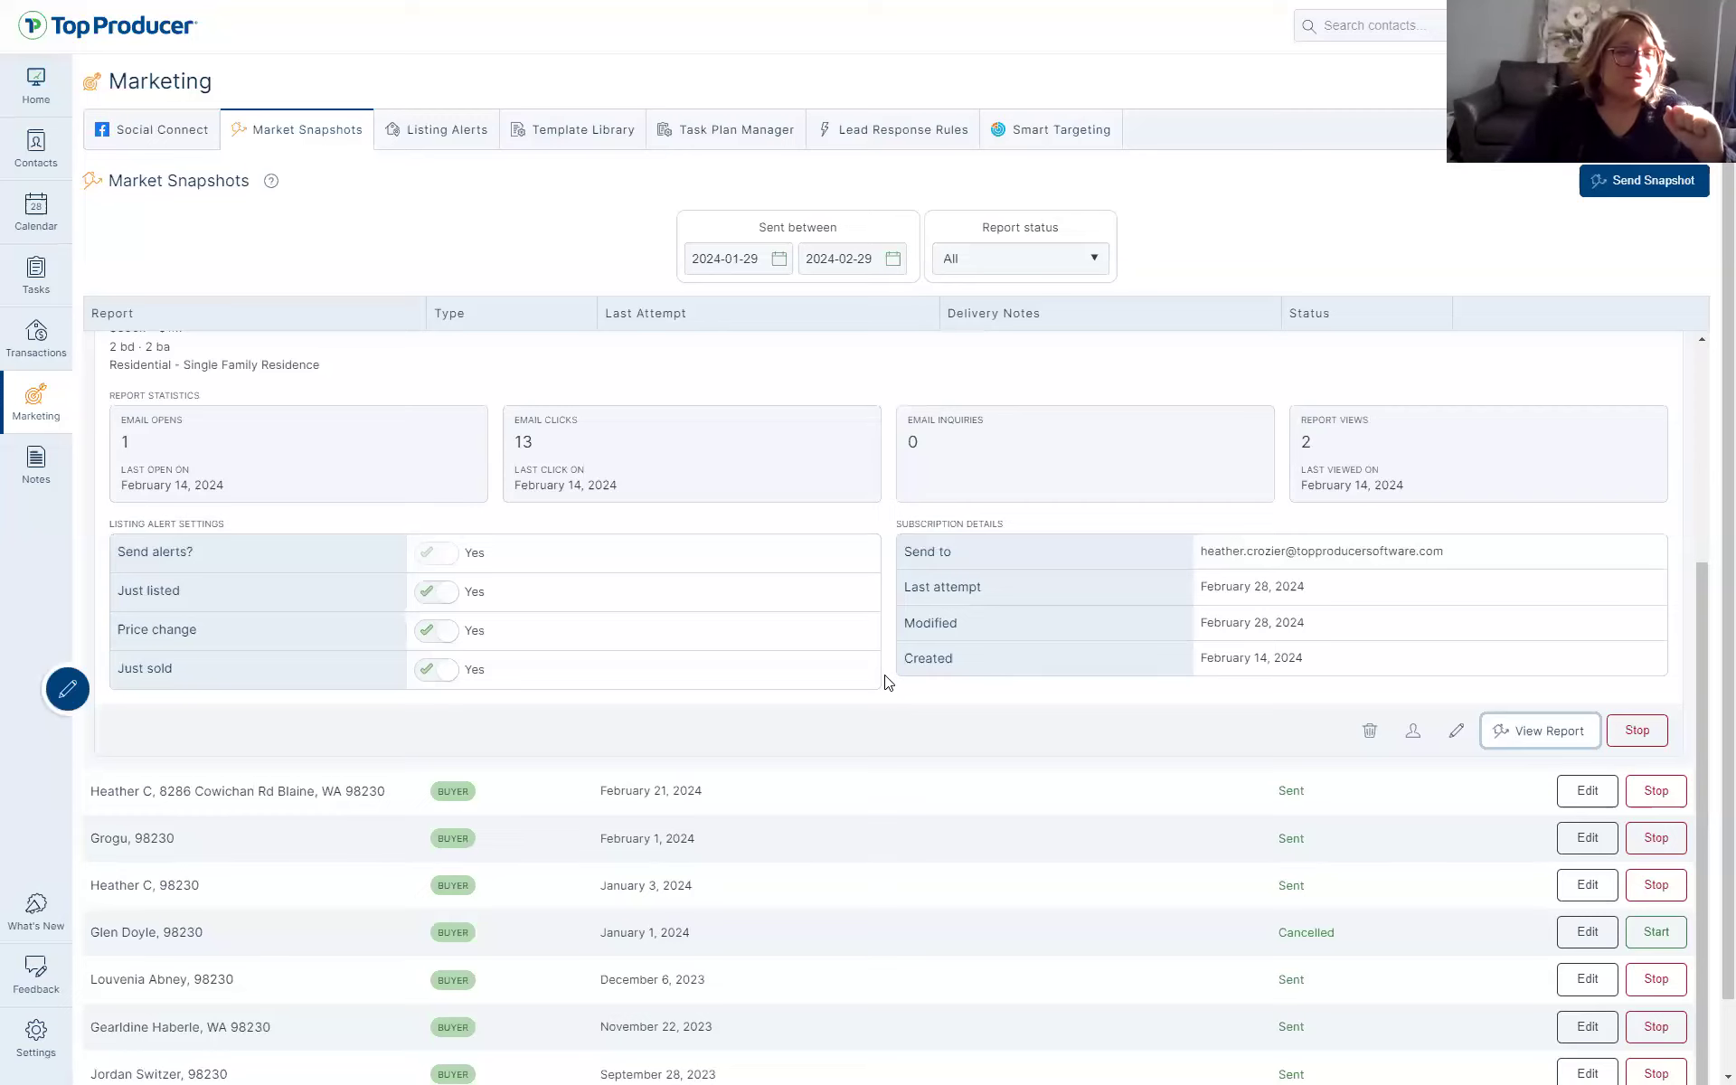
scroll(886, 682, up, 4)
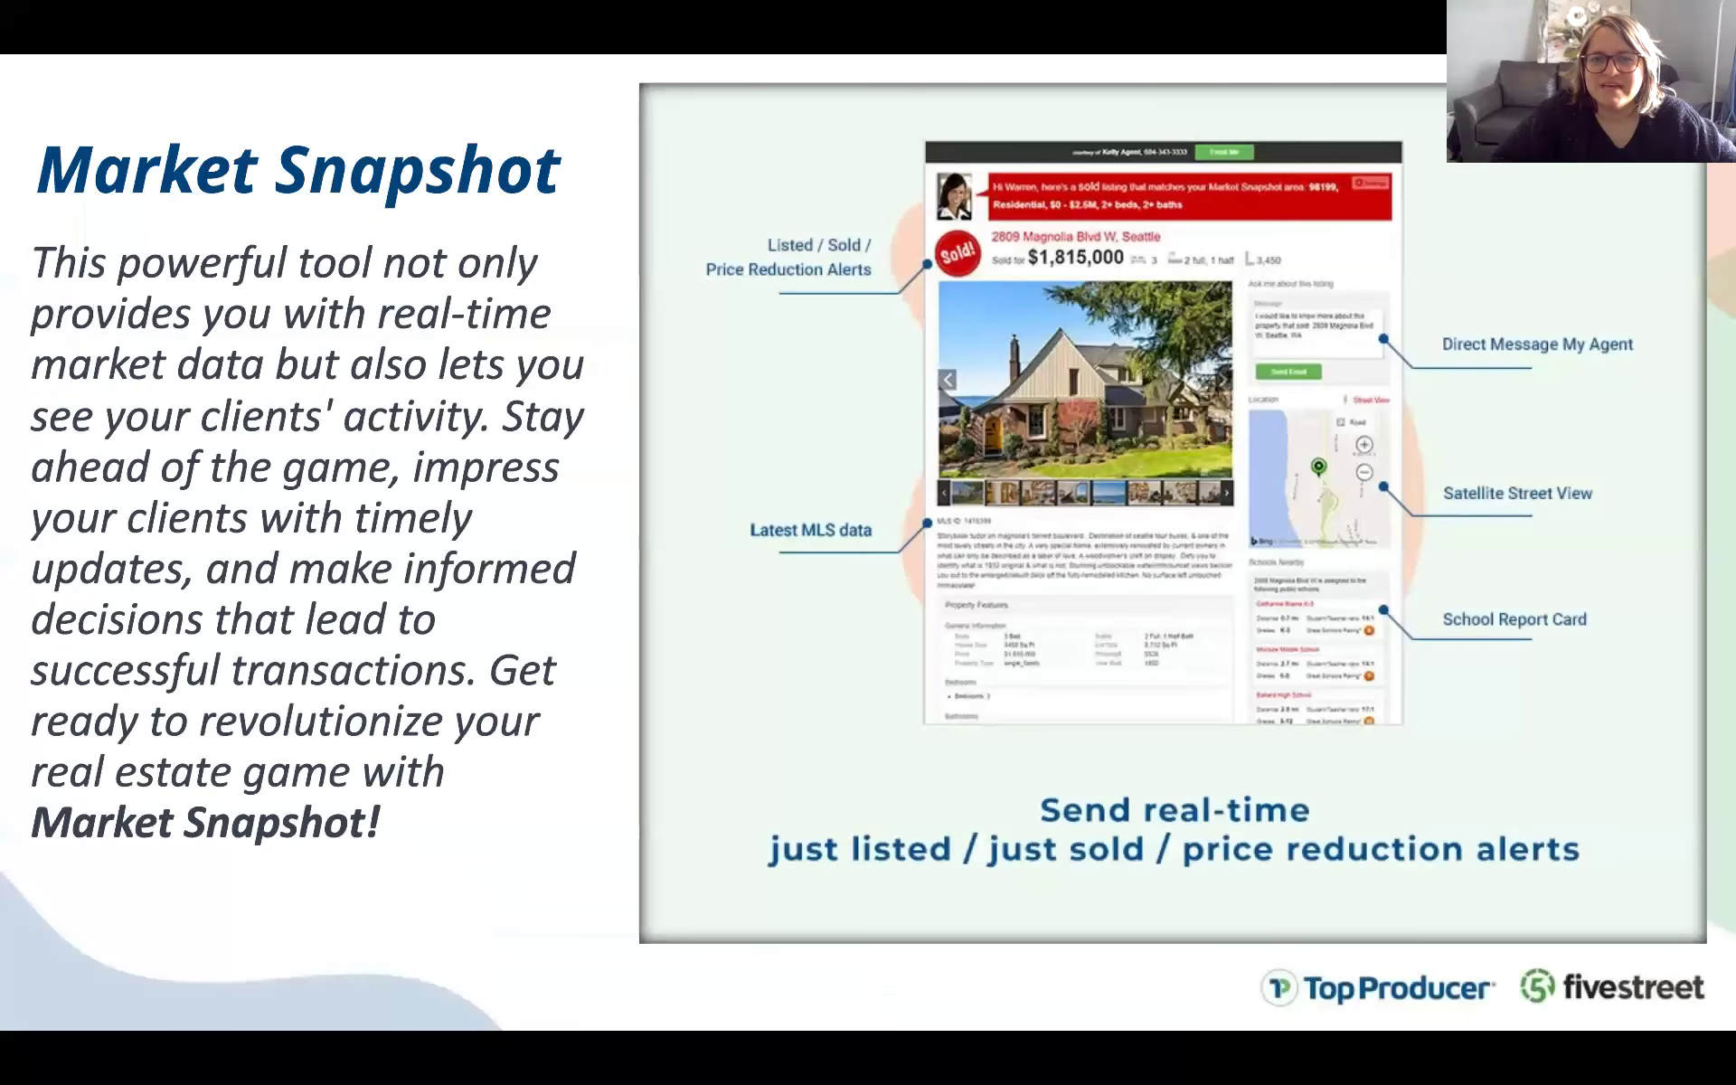
click(1706, 532)
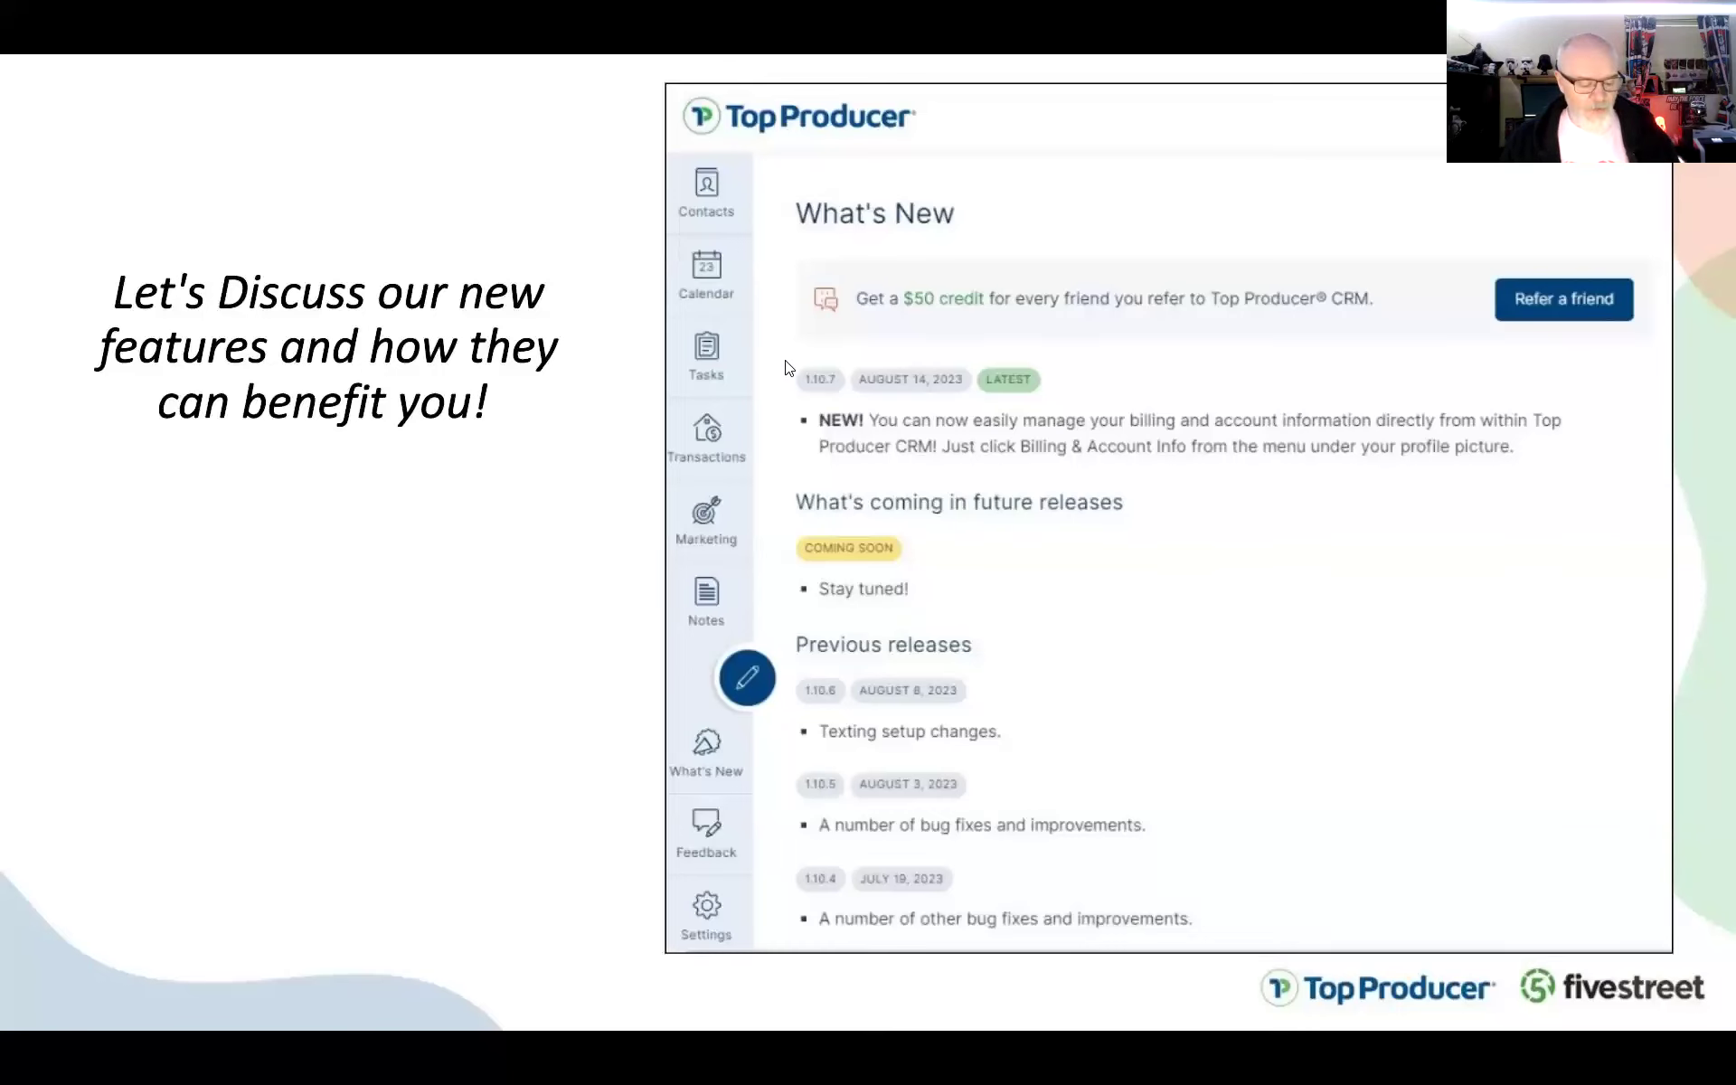
Switch to the Top Producer CRM and view the What's New release notes
key(alt+Tab)
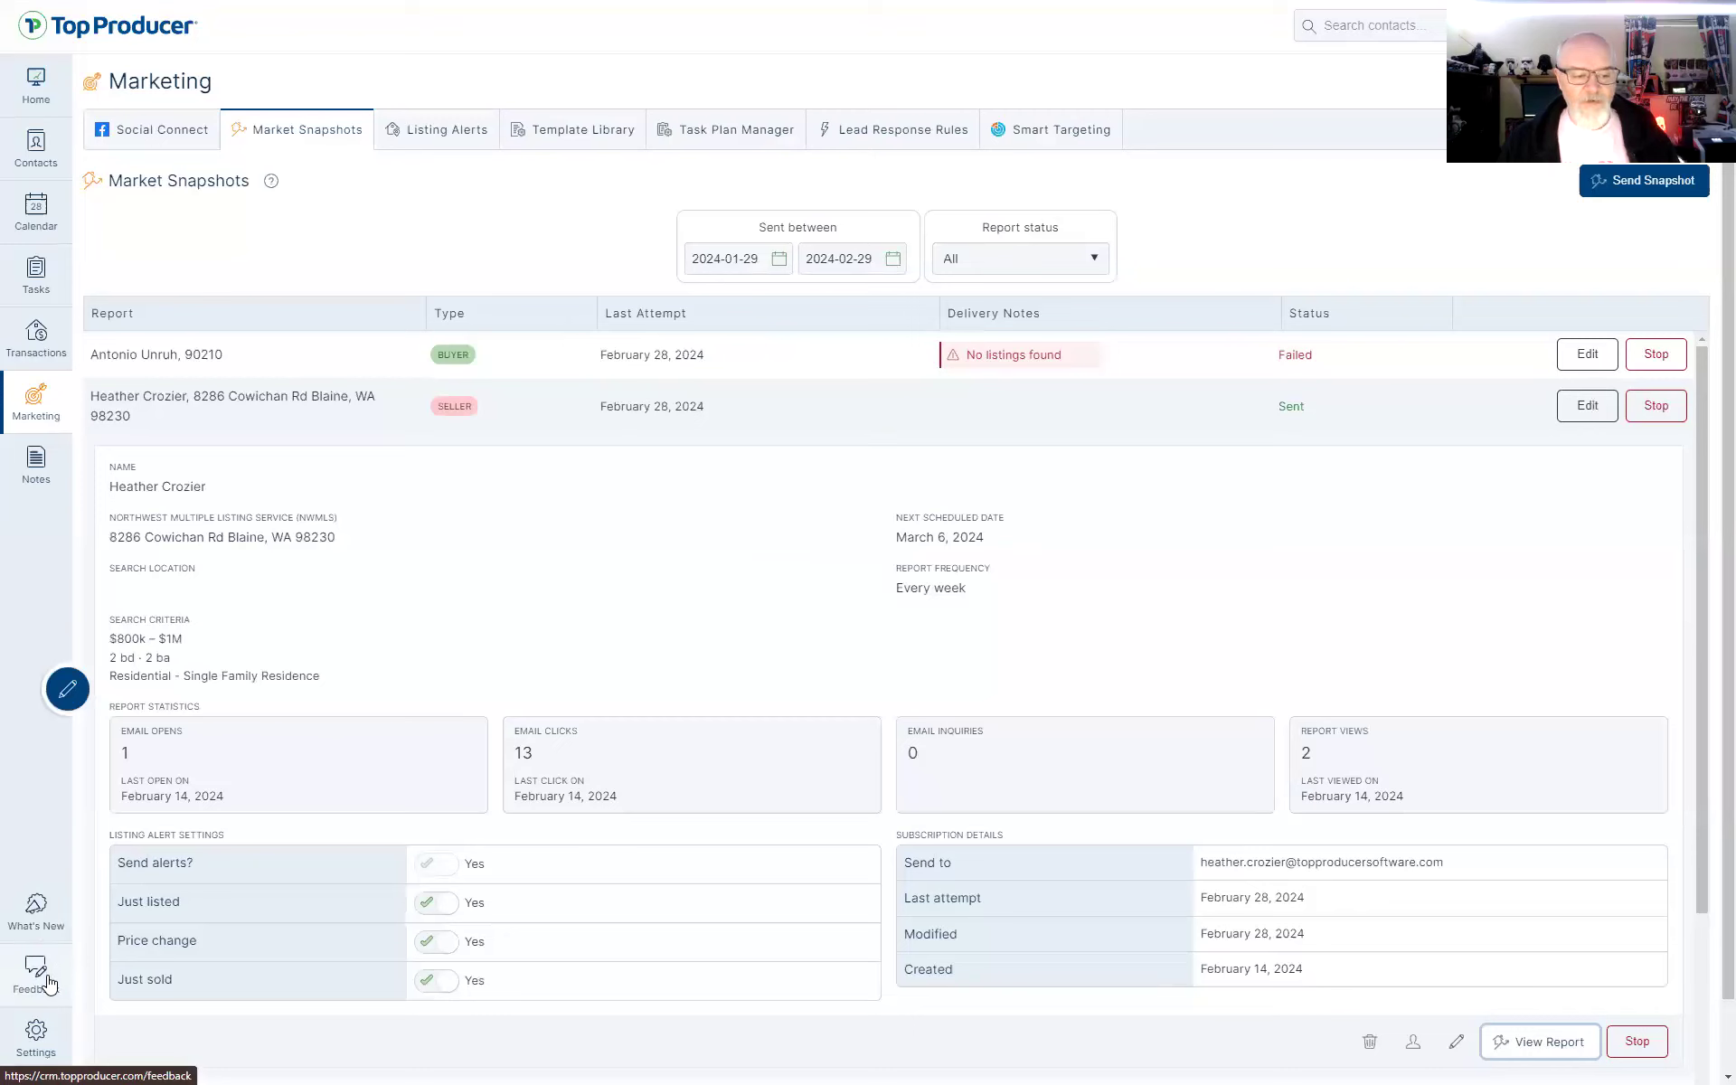
click(45, 929)
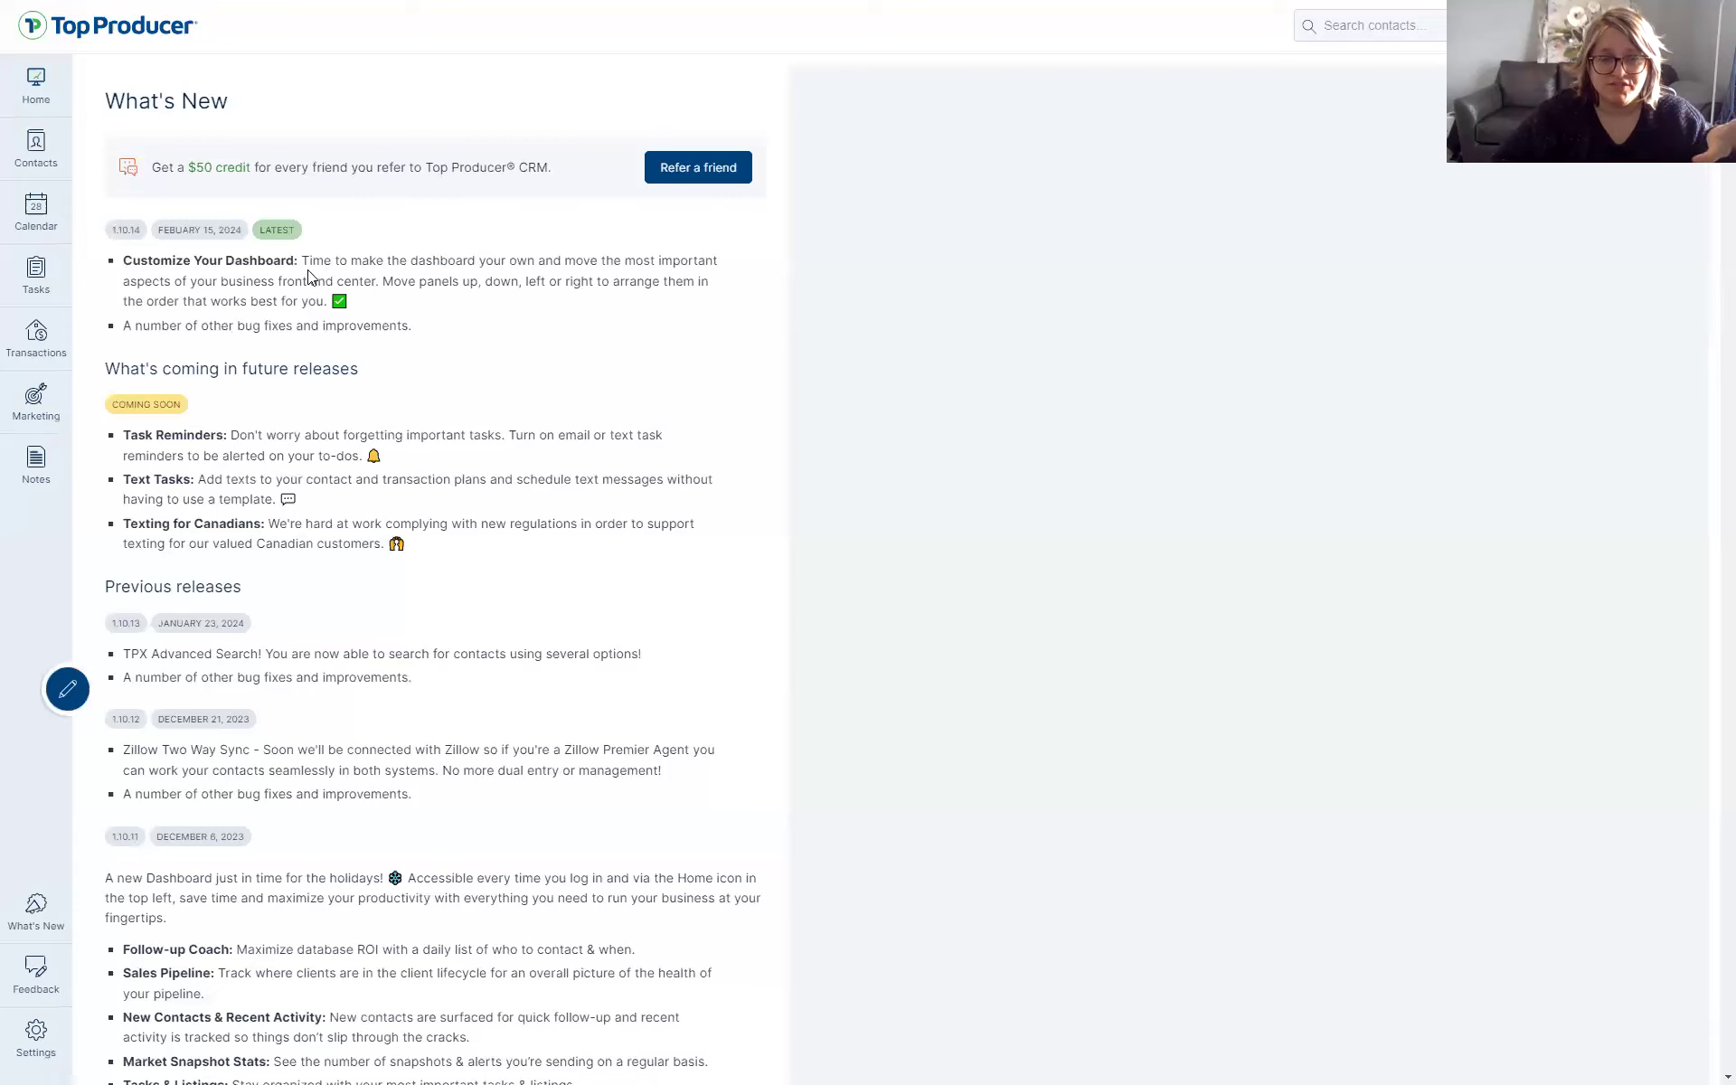
Rearrange the home dashboard with Tasks first, Market Snapshot Stats beside Follow-up Coach and Sales Pipeline Statistics beneath it, and save the layout
click(38, 85)
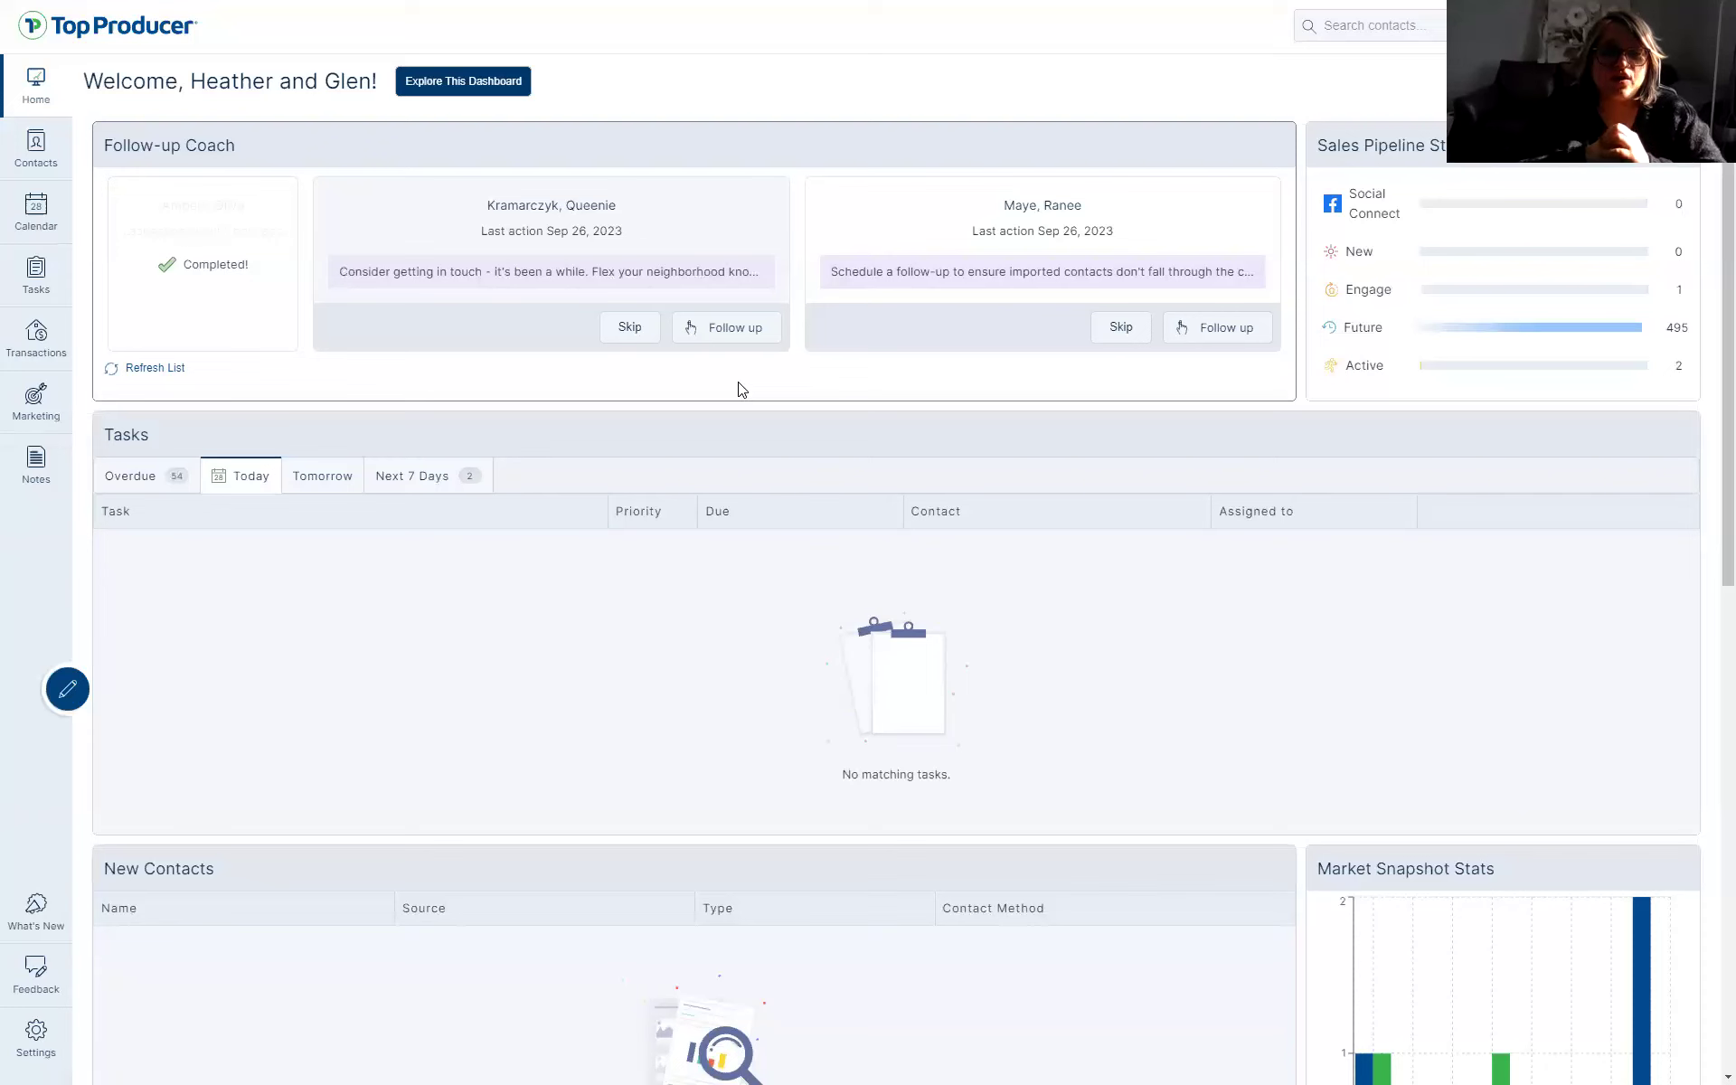
click(1573, 258)
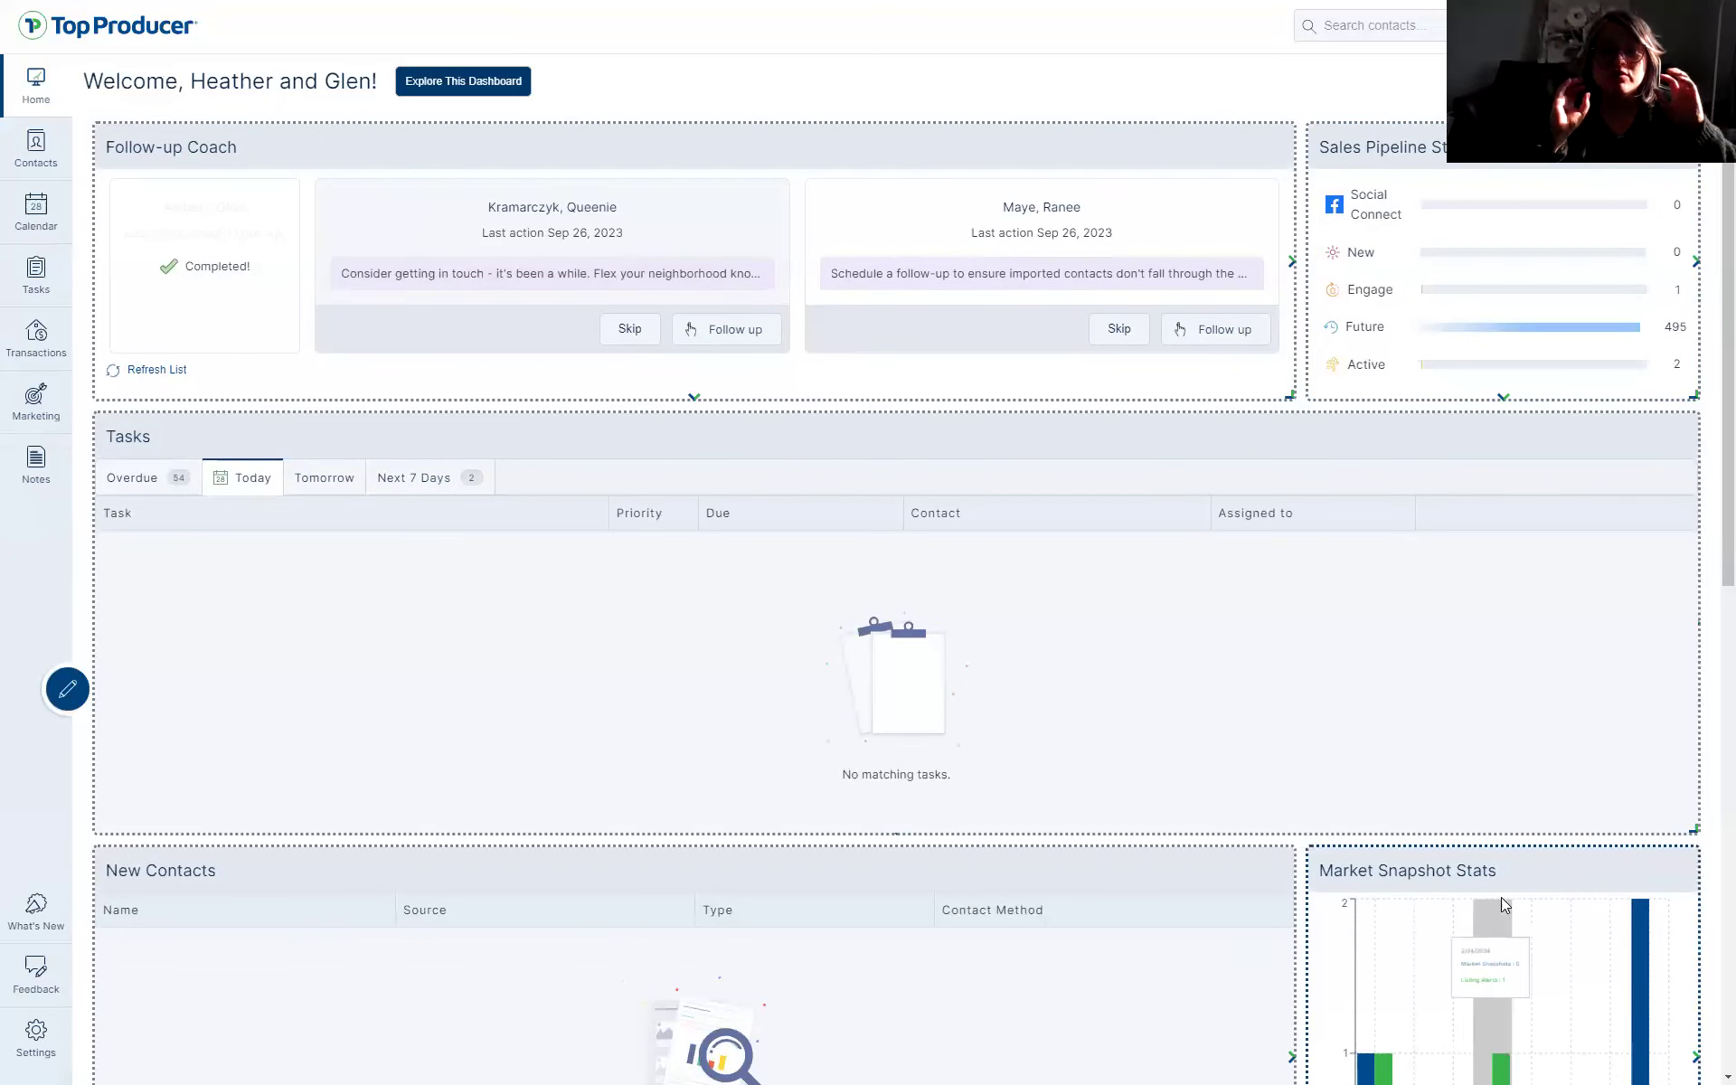
drag(1569, 876, 1536, 181)
drag(1450, 595, 168, 449)
drag(879, 726, 813, 153)
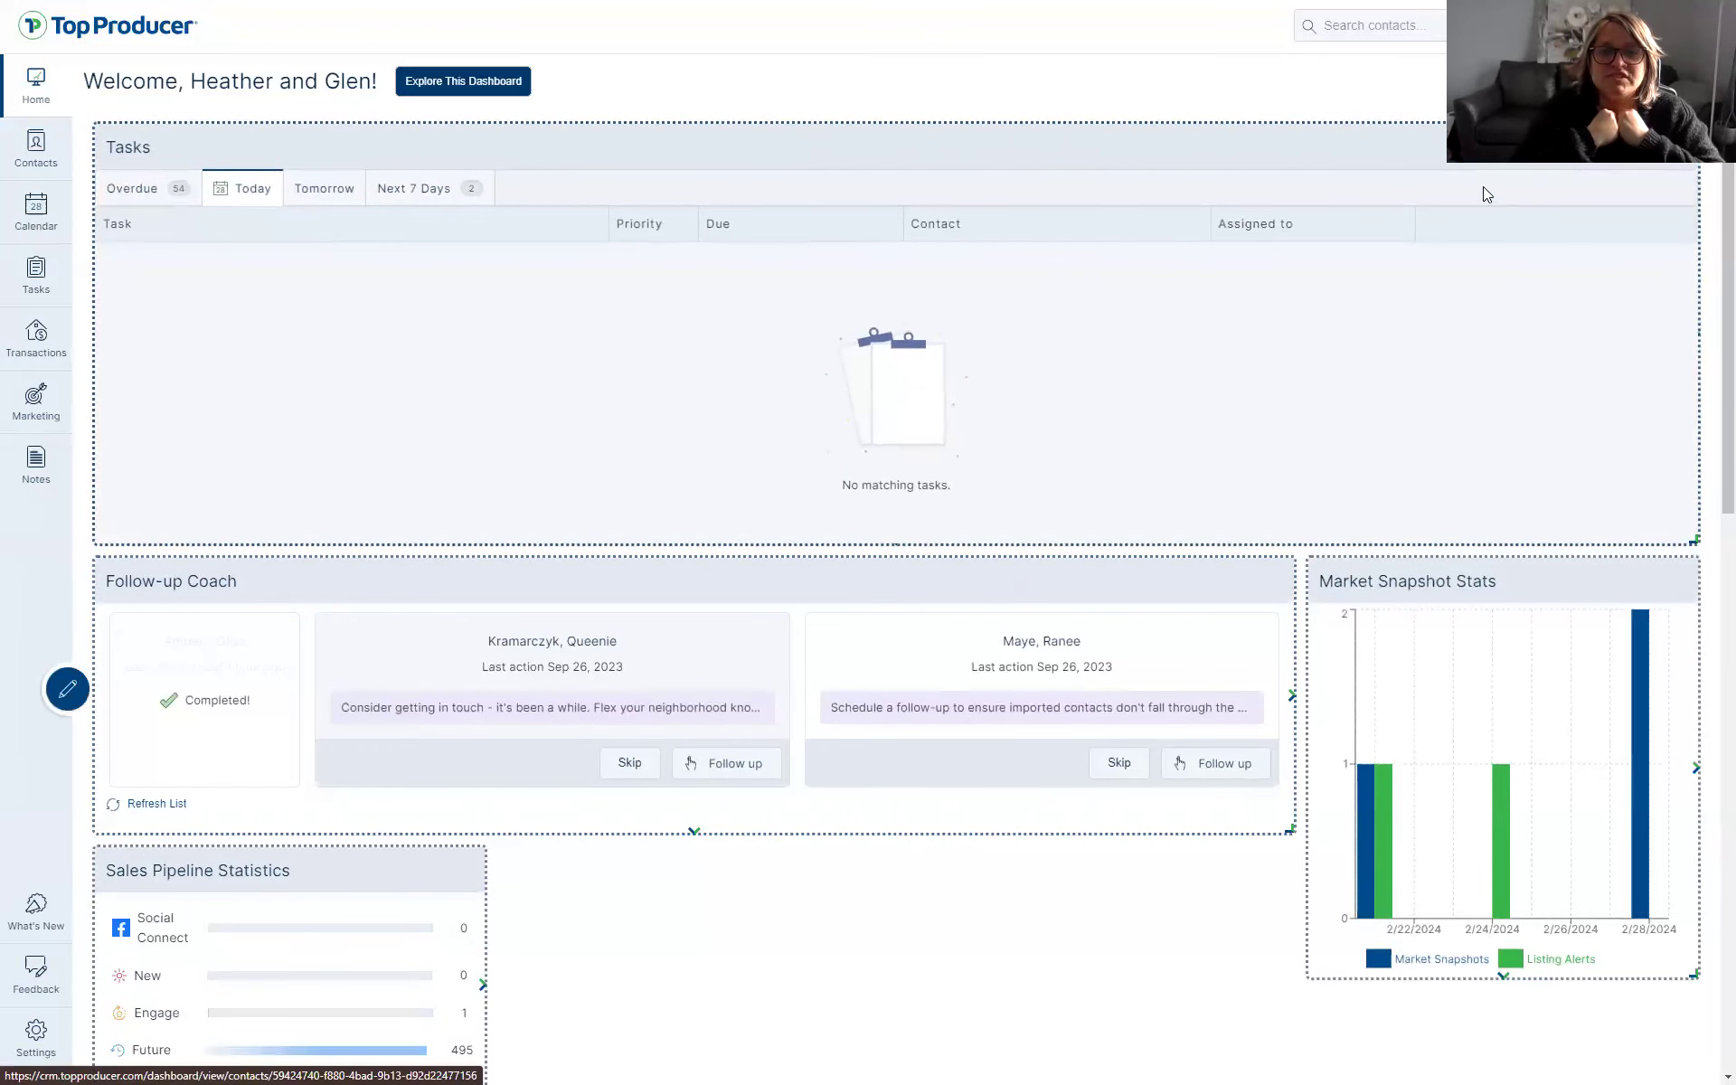
click(1609, 140)
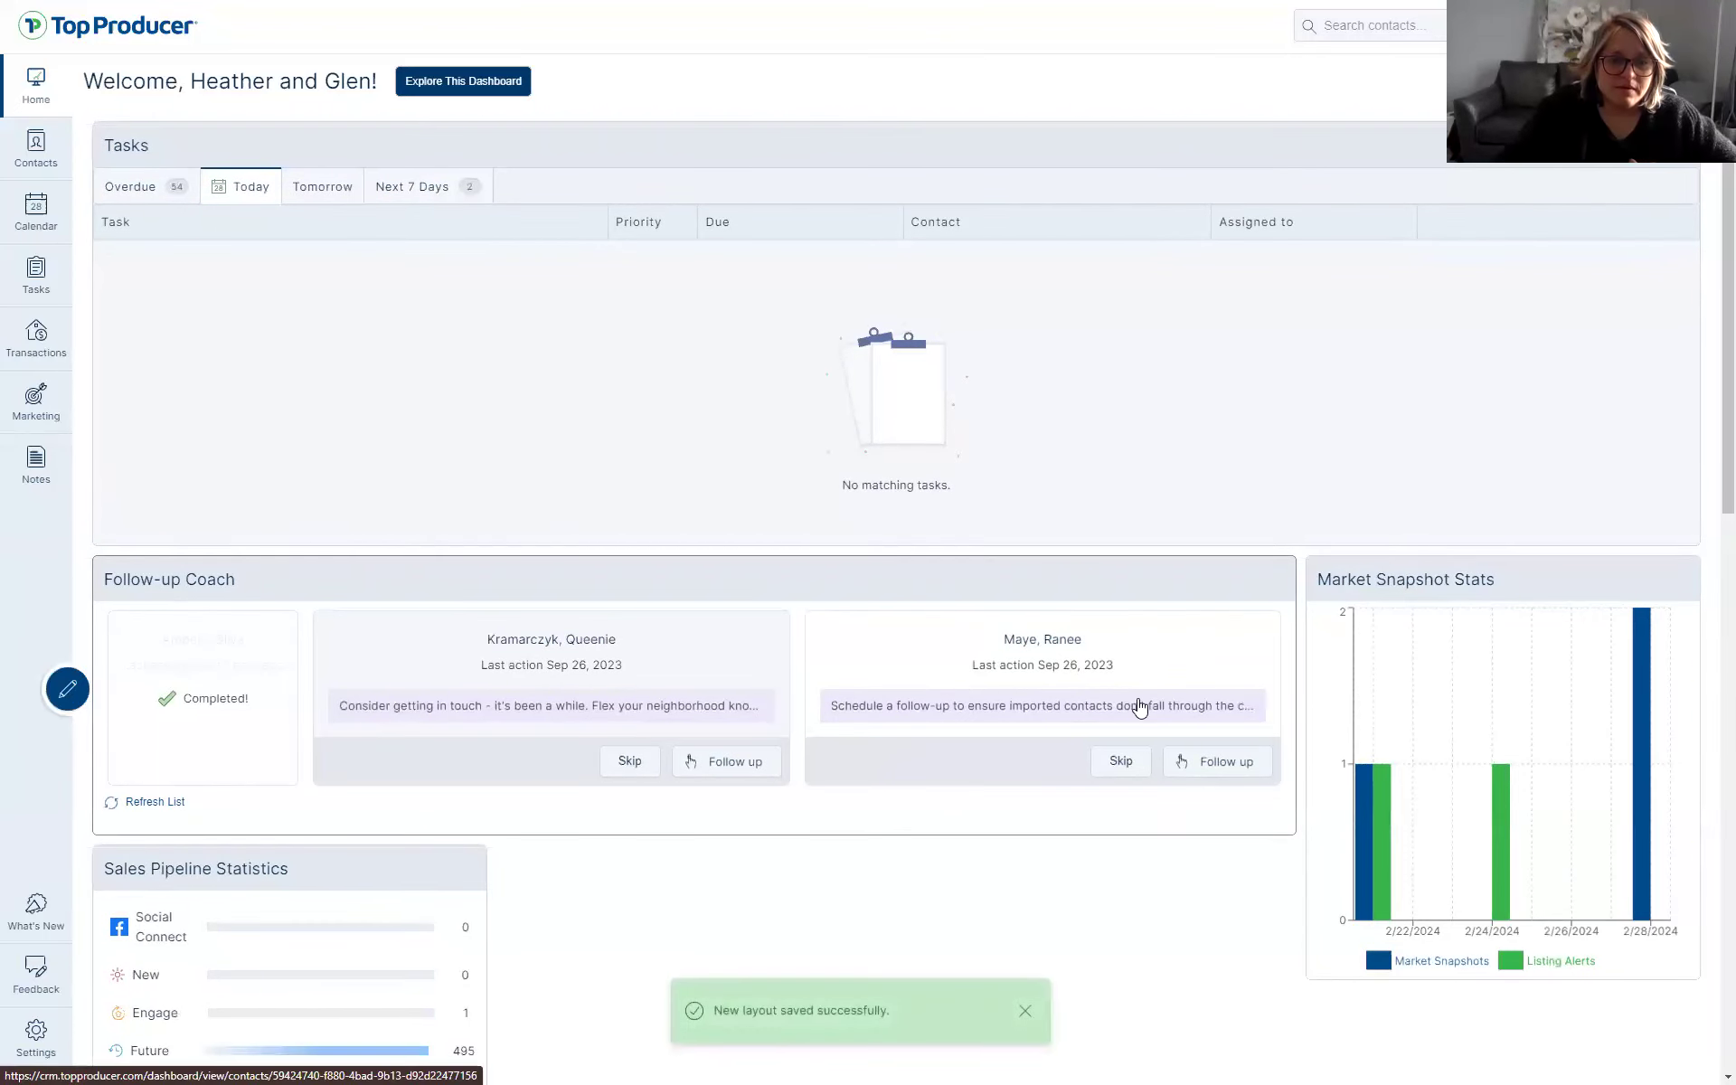
Look through the rearranged dashboard and reset its layout to the default configuration
scroll(1135, 705, down, 5)
scroll(1495, 724, down, 5)
scroll(1495, 724, up, 10)
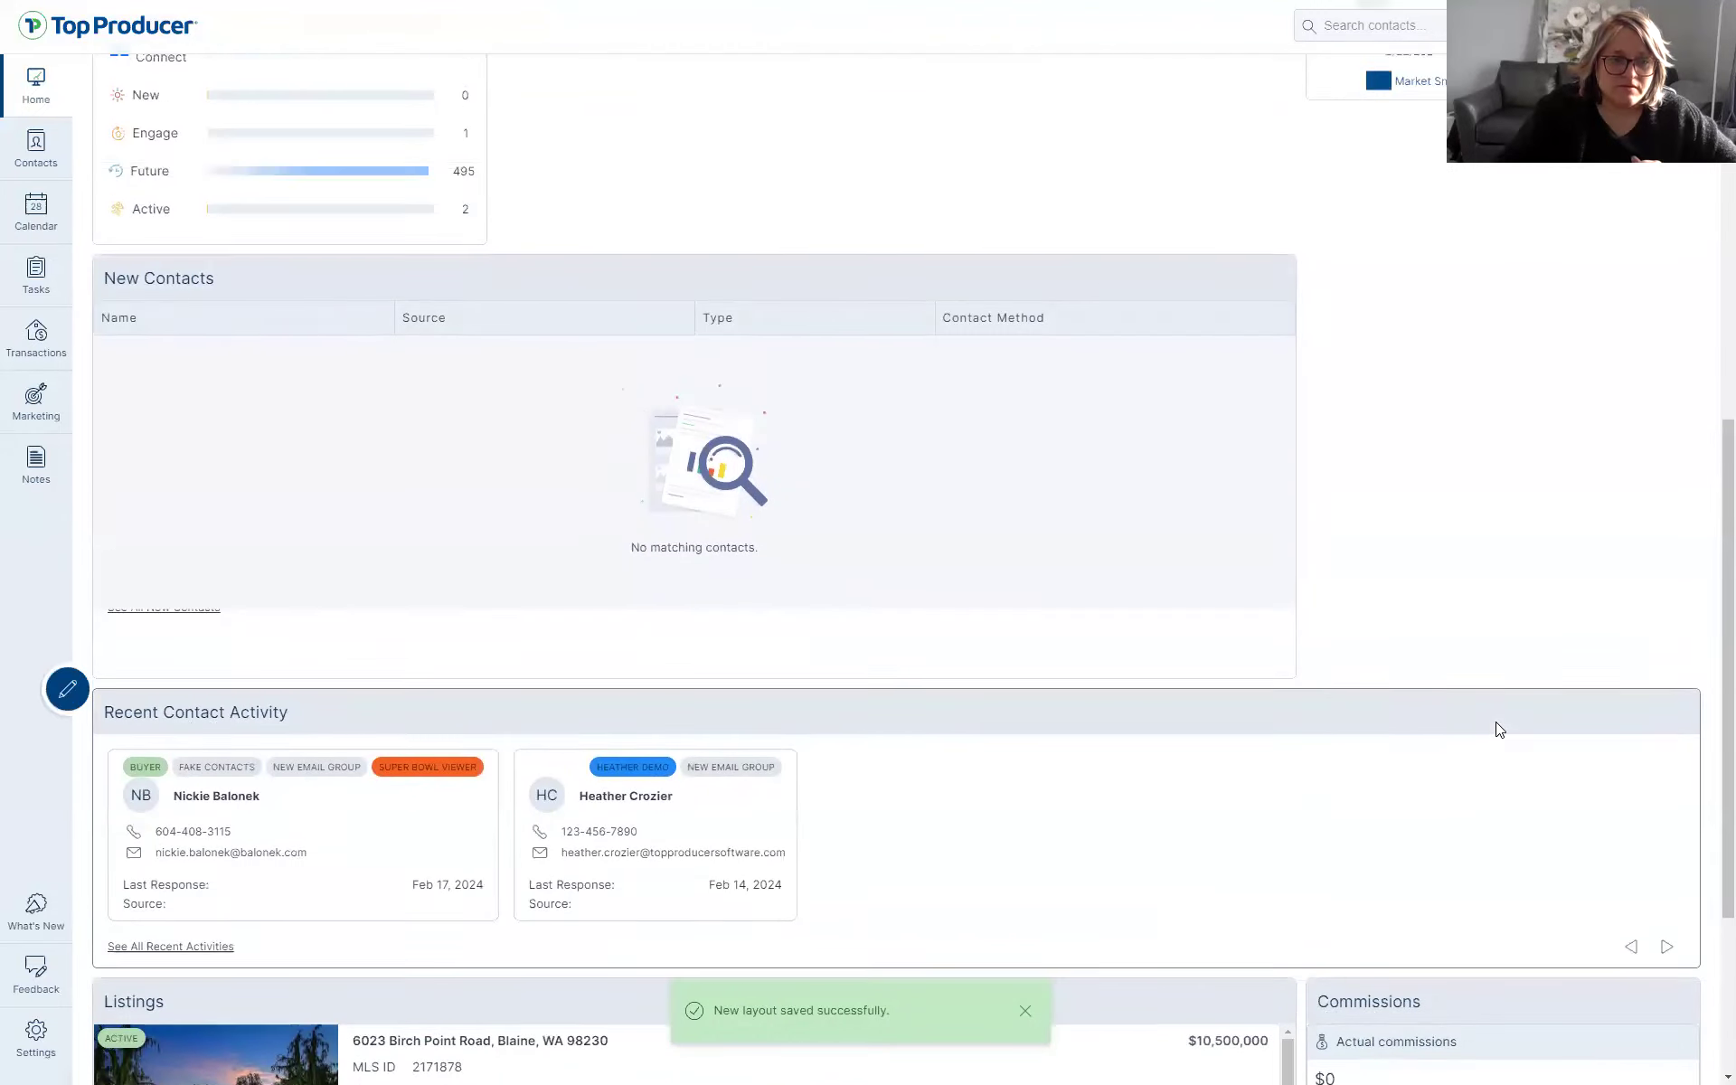
scroll(1310, 731, down, 10)
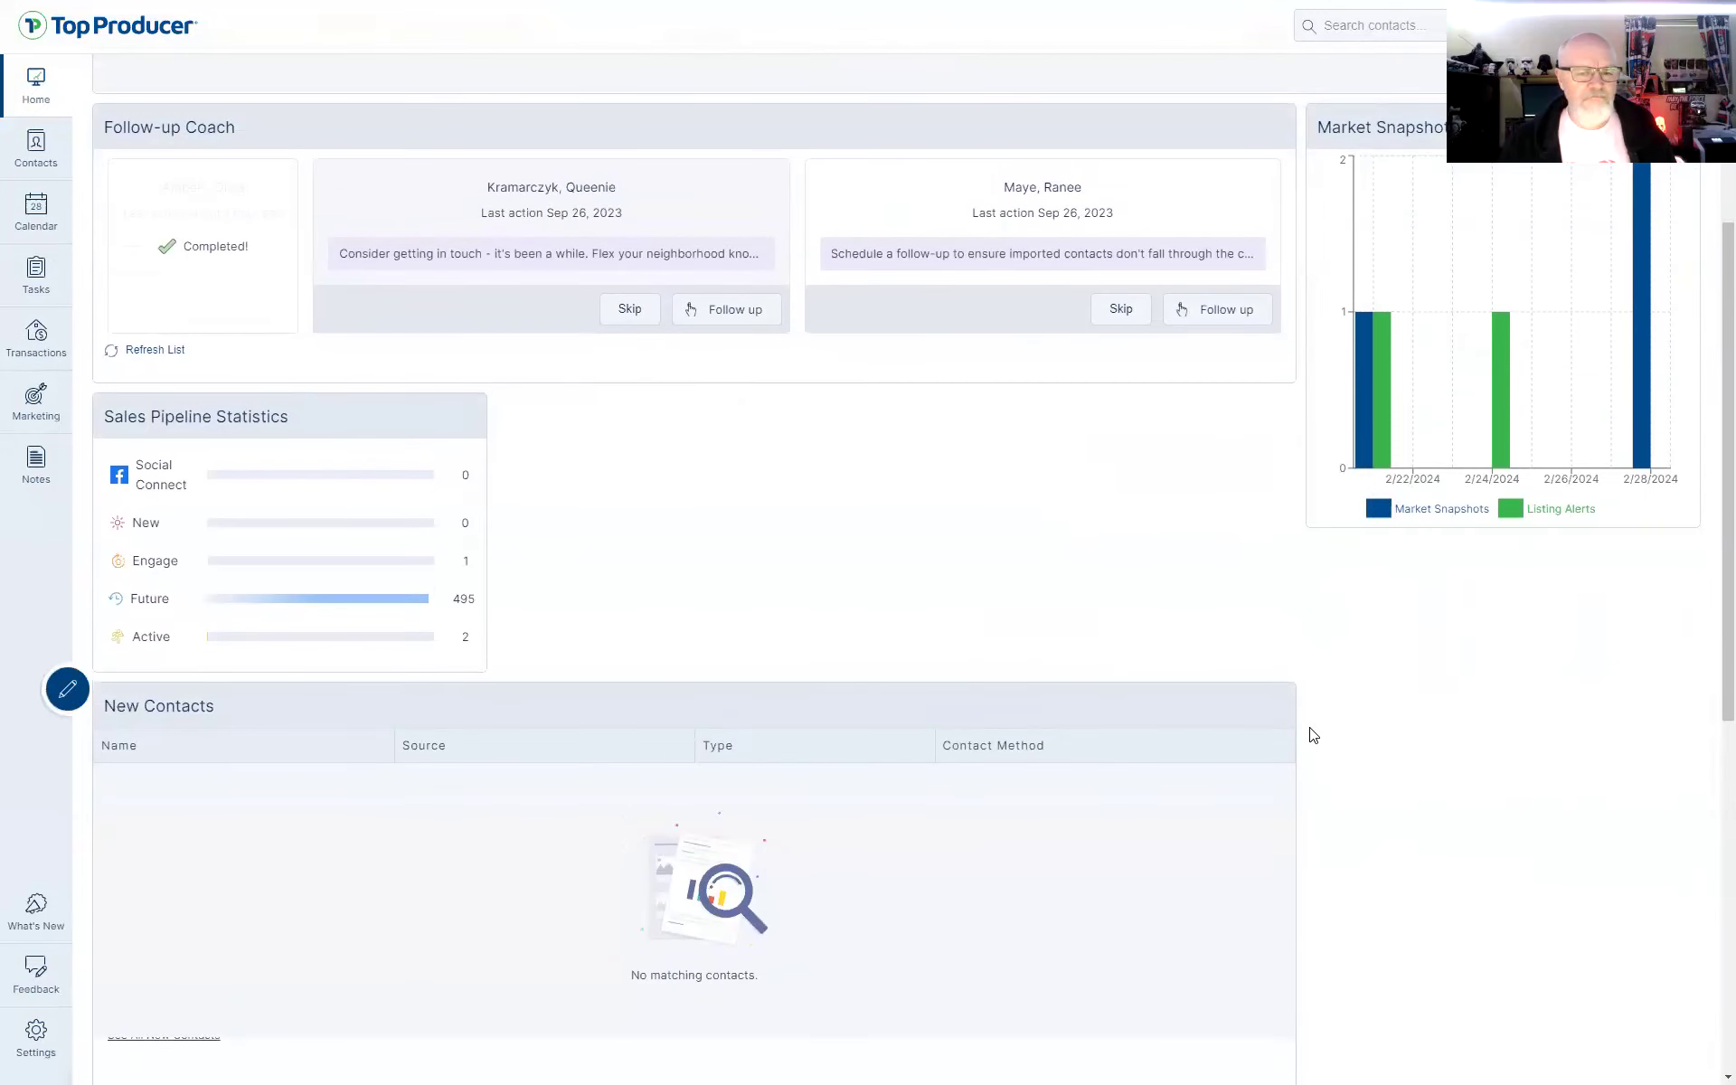
scroll(1310, 730, up, 10)
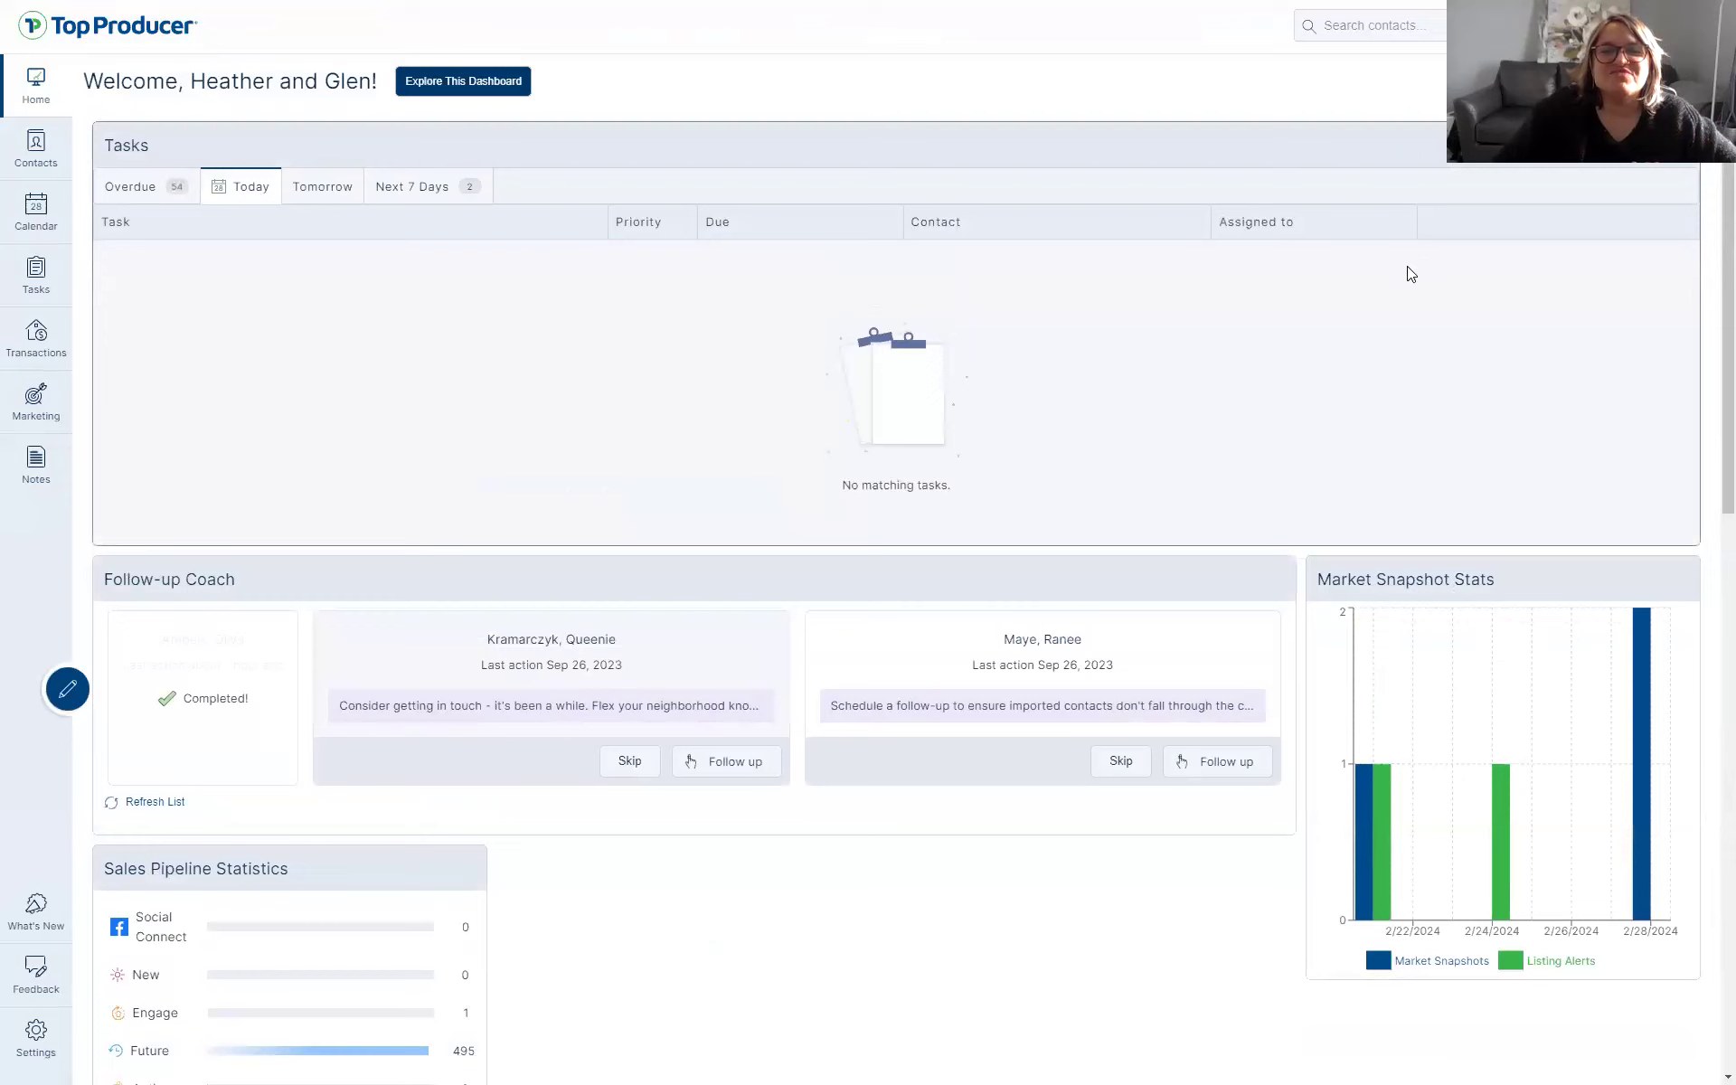
click(1364, 241)
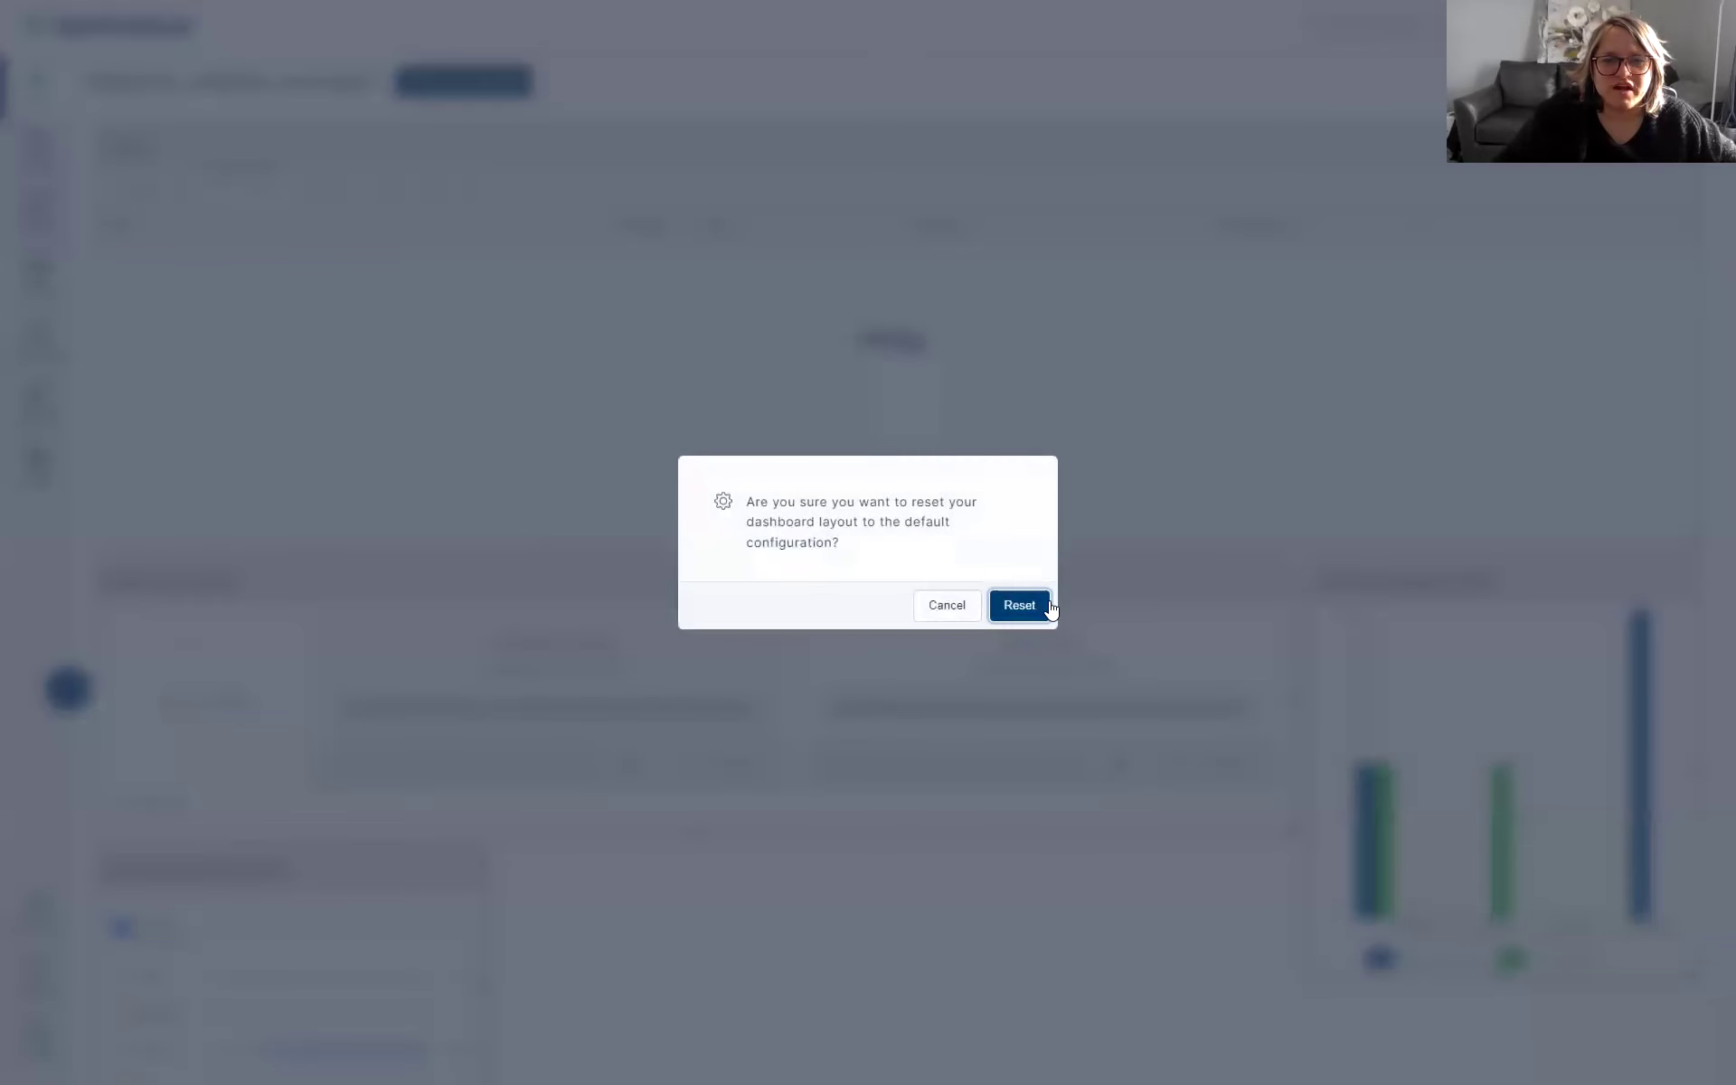
click(1040, 604)
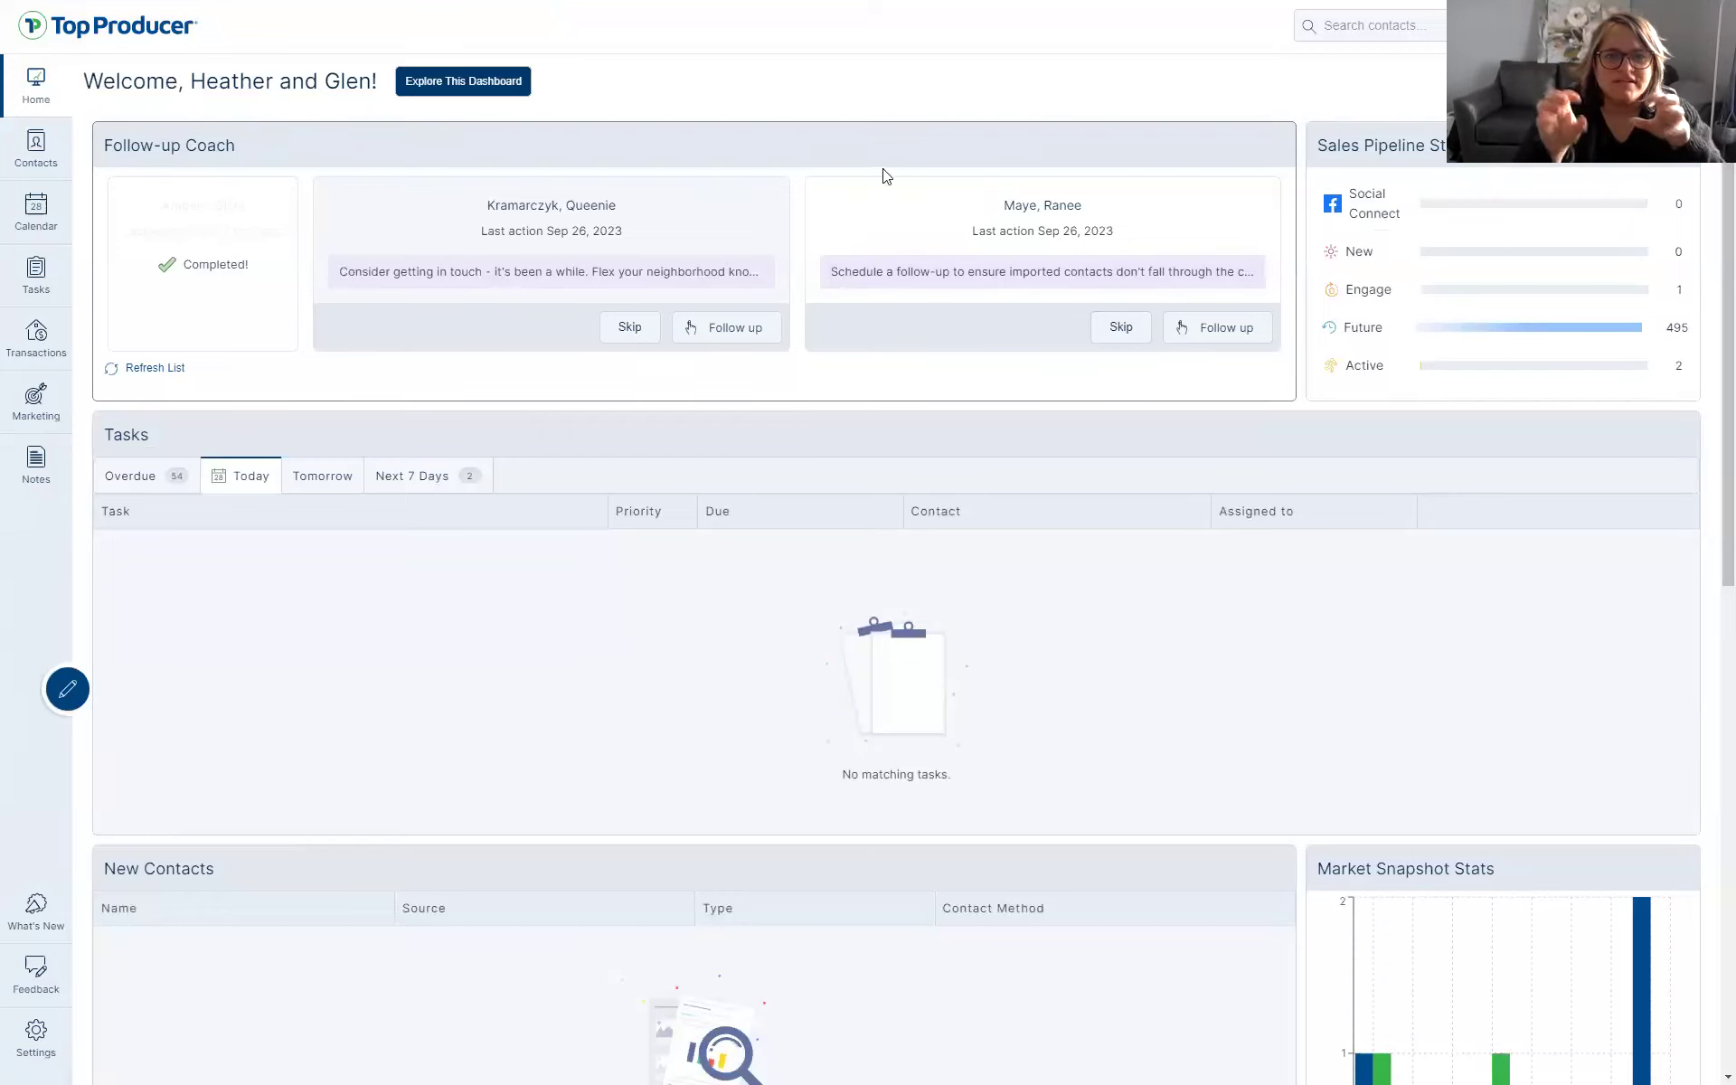
Check the dashboard's default layout and switch back to the presentation slides
scroll(1063, 737, down, 2)
scroll(618, 644, up, 2)
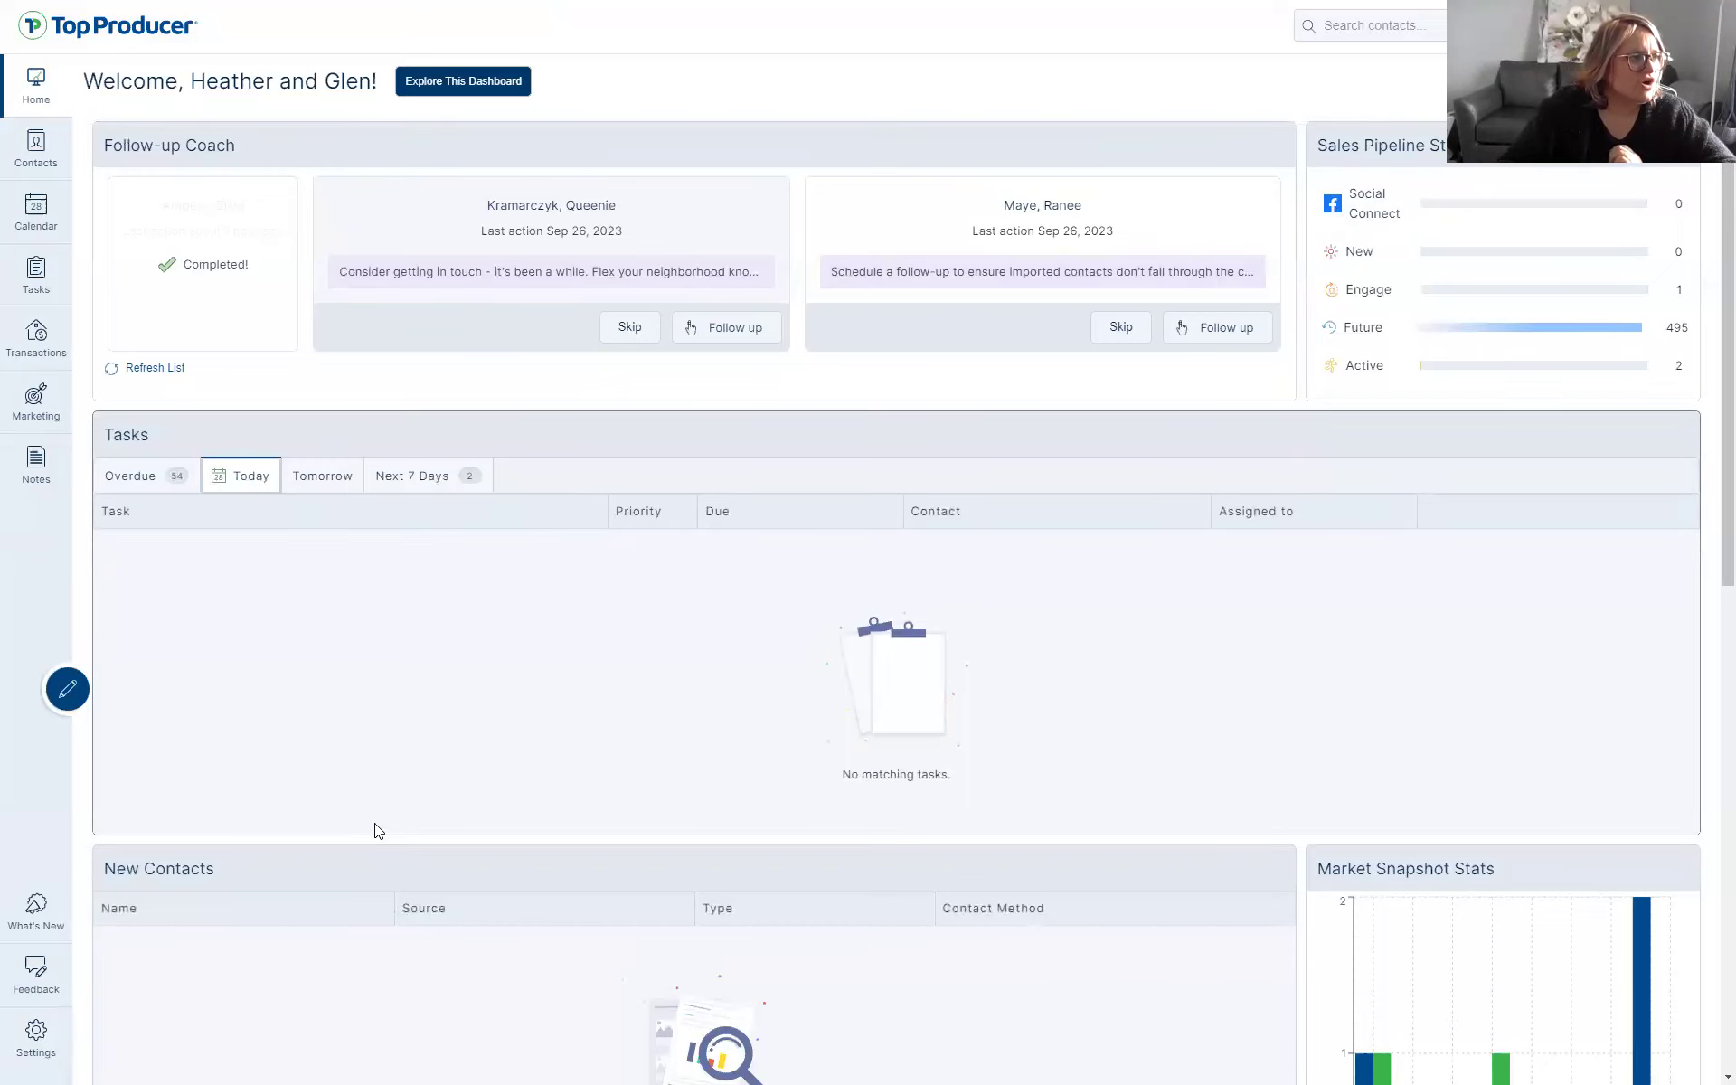
key(alt+Tab)
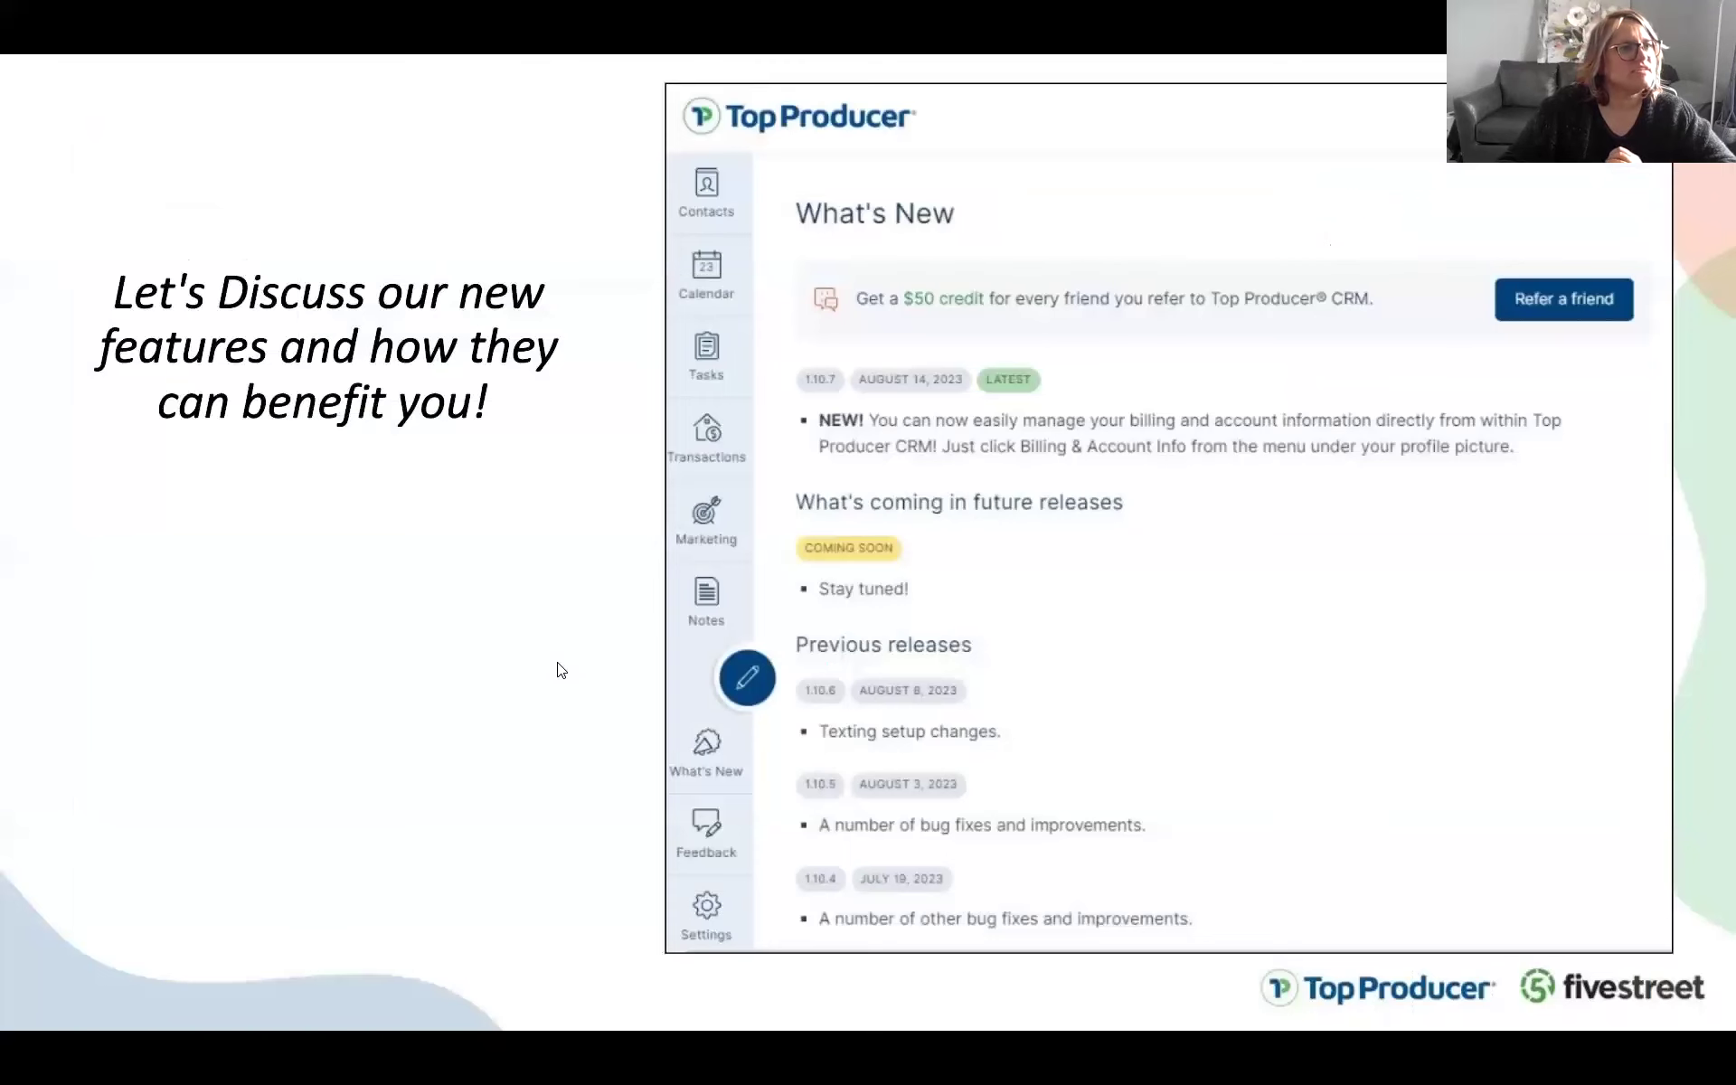